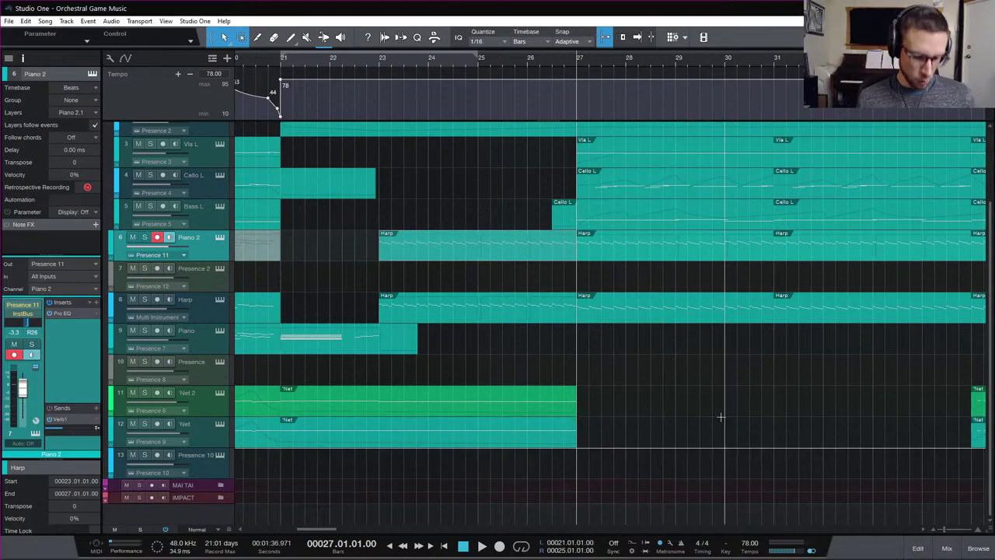
Zoom out to show the whole arrangement and play the song from bar 4 through the last events
key(w)
key(w)
scroll(583, 327, up, 1)
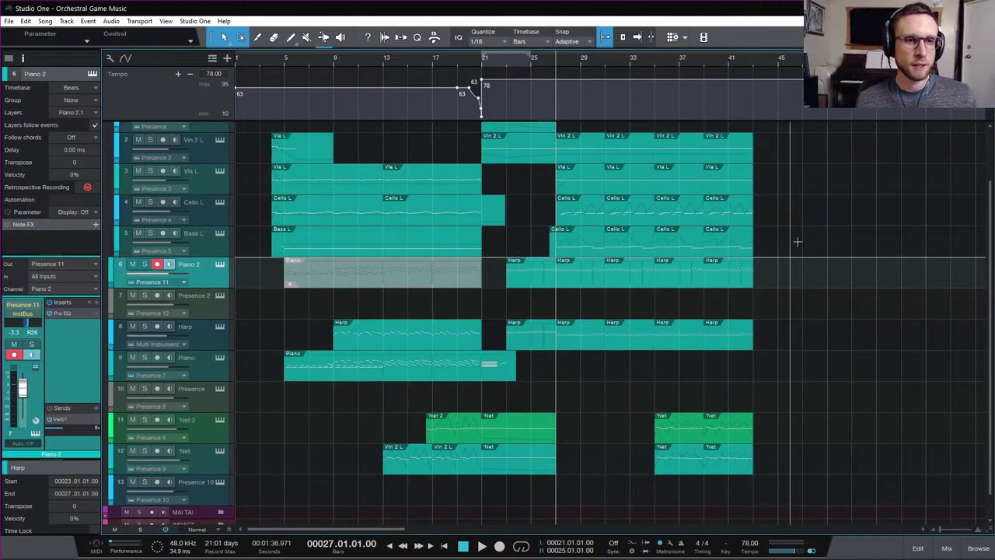
scroll(801, 259, down, 1)
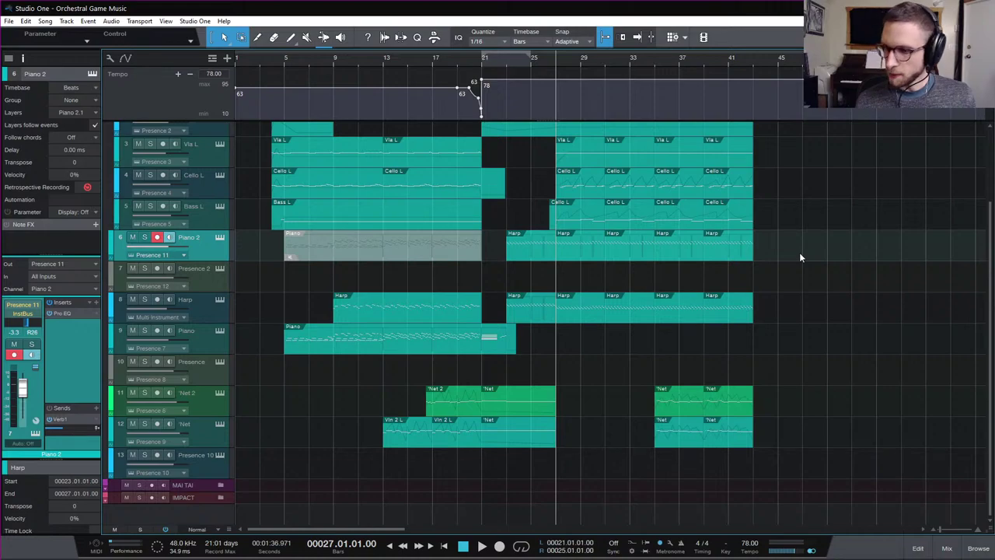
click(272, 62)
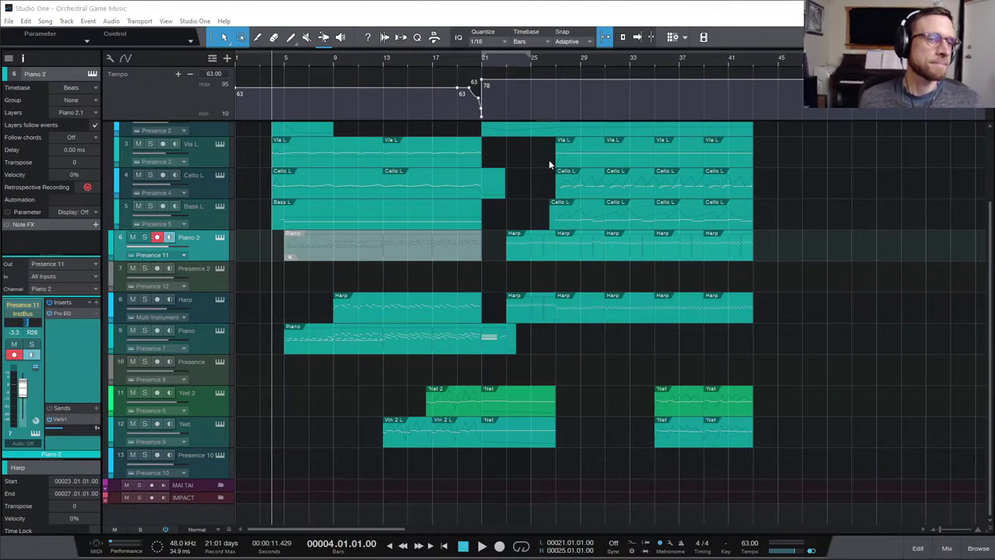
scroll(549, 159, right, 1)
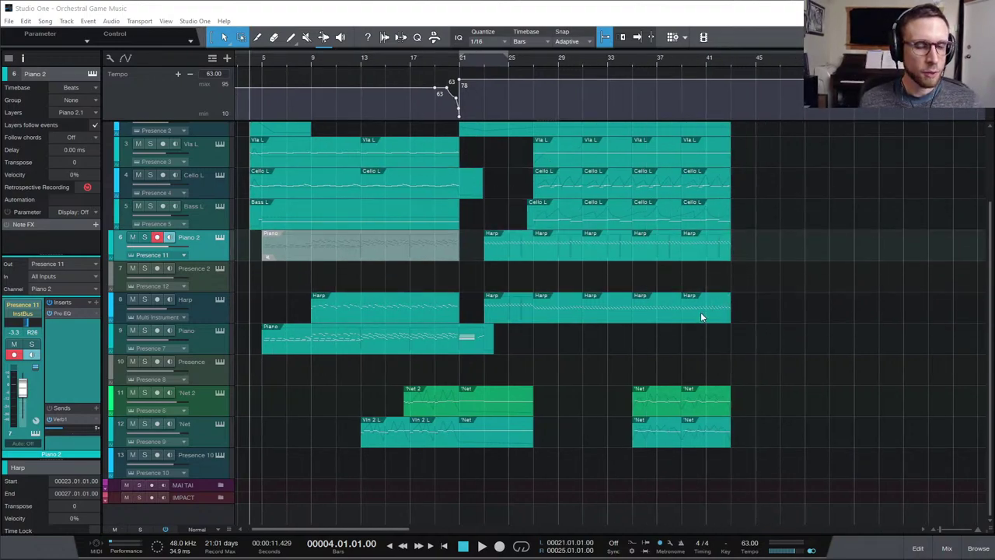
scroll(604, 366, left, 1)
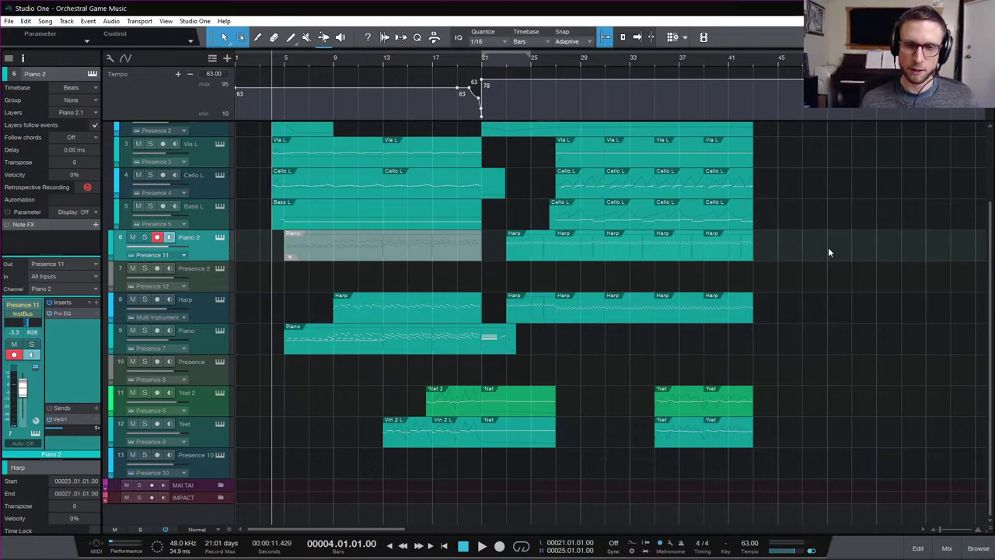
key(space)
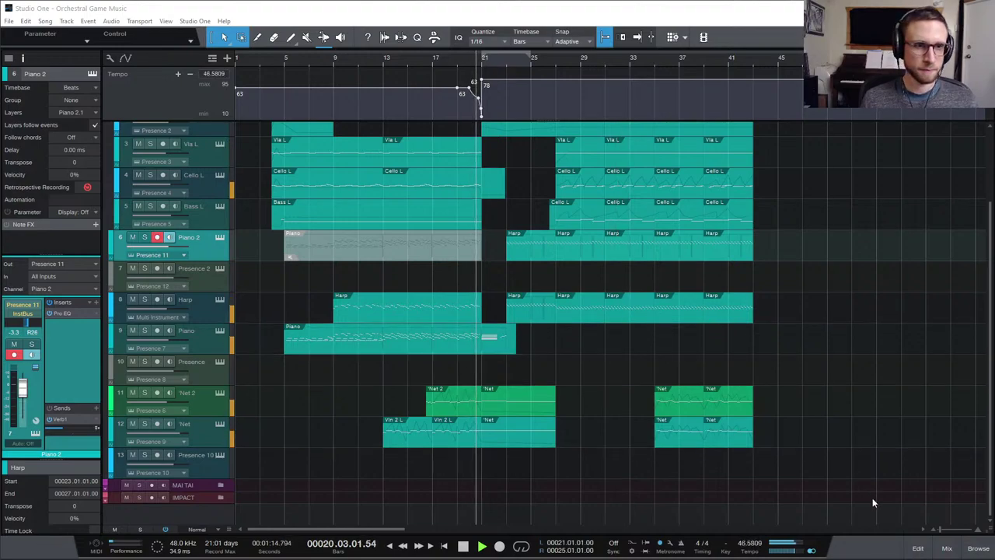
click(946, 549)
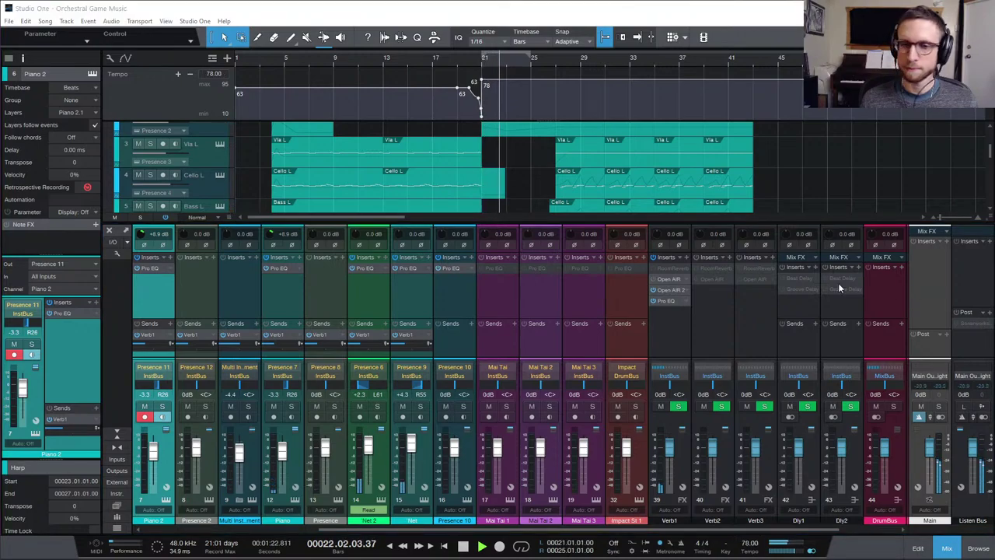
click(946, 549)
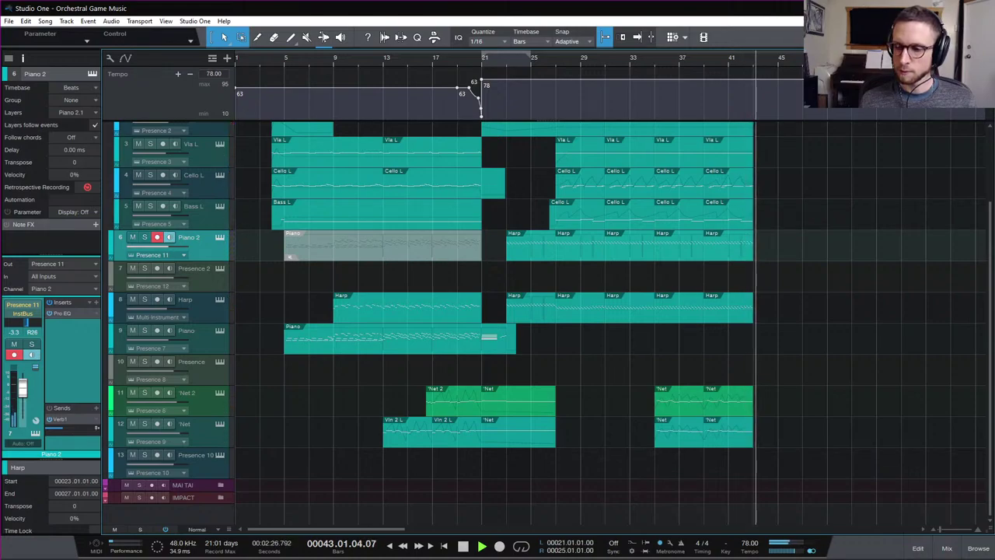
key(space)
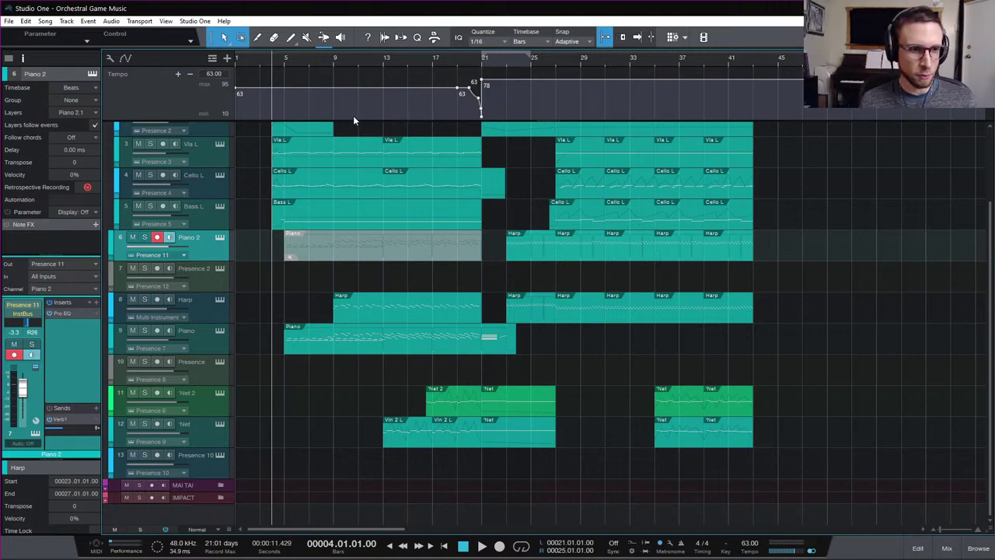
Move the playback cursor to bar 13 and insert a Compressor after the Pro EQ on the 'Net channel
click(433, 62)
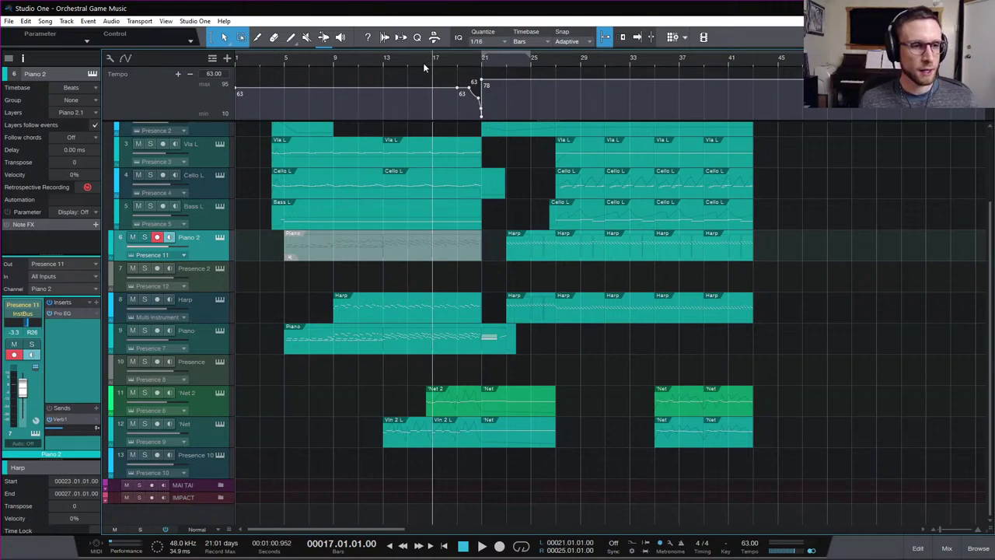
click(424, 68)
click(383, 60)
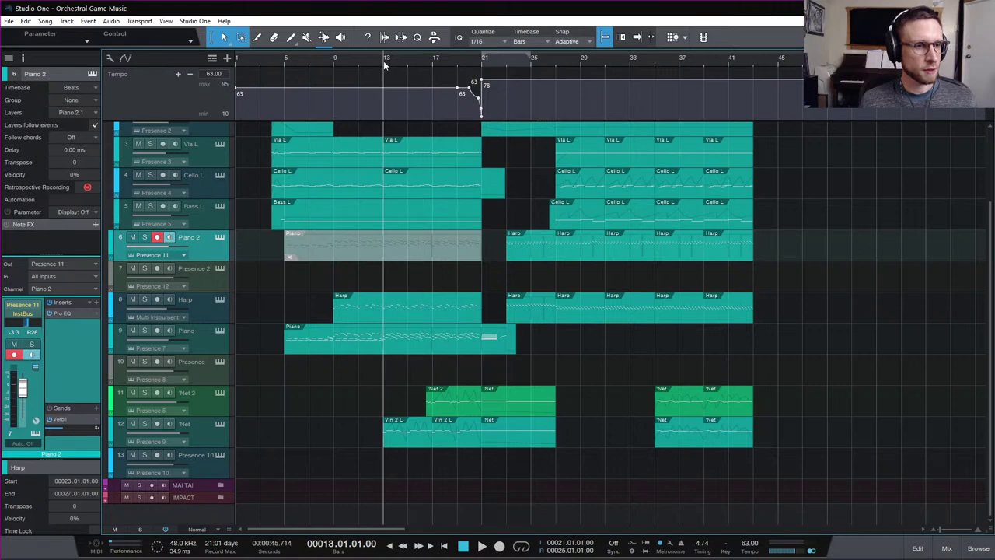
click(947, 549)
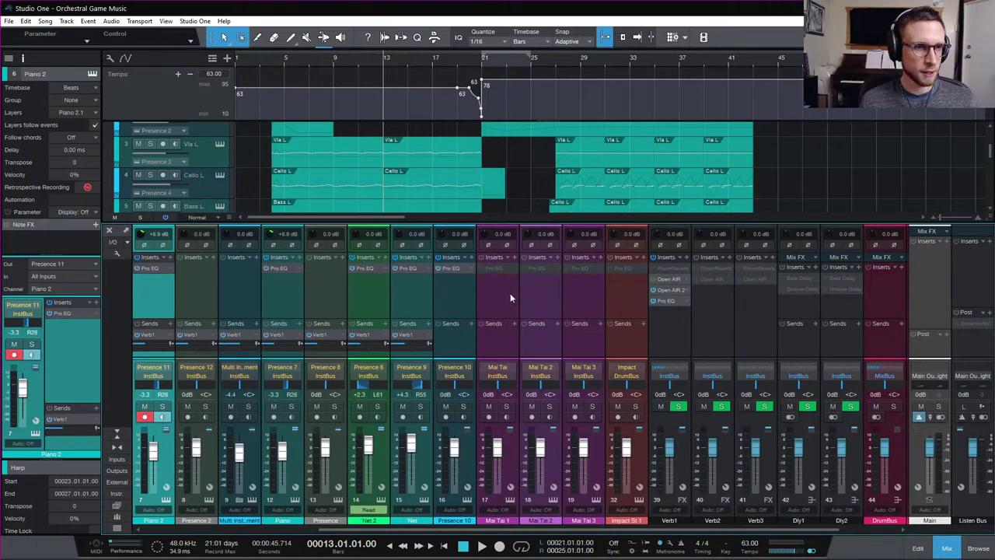
scroll(516, 292, left, 4)
click(572, 302)
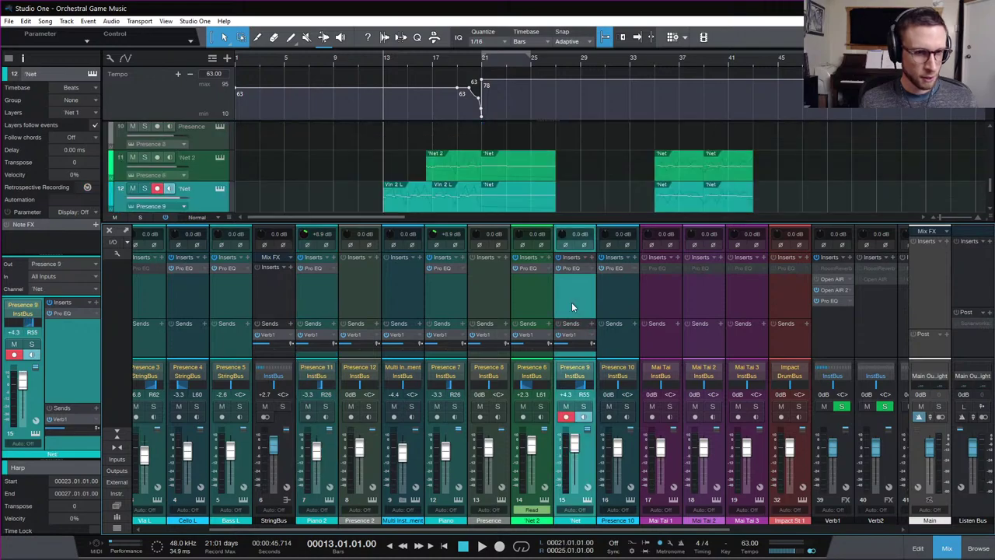
click(593, 256)
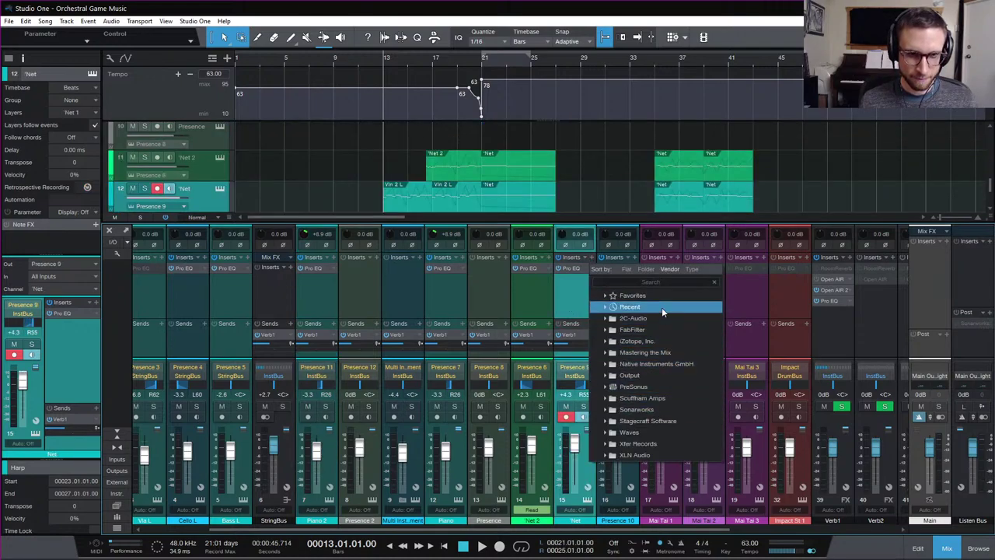
click(661, 307)
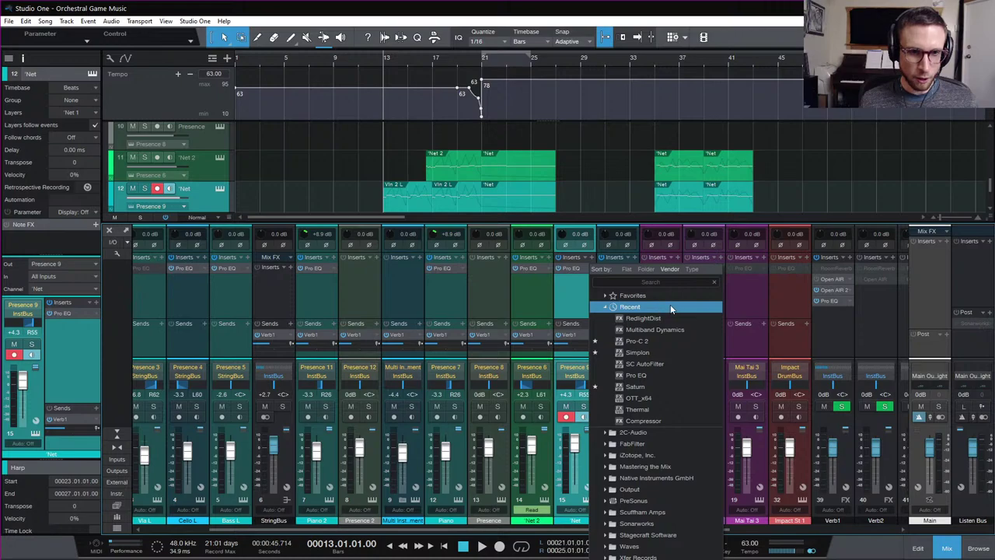
click(671, 420)
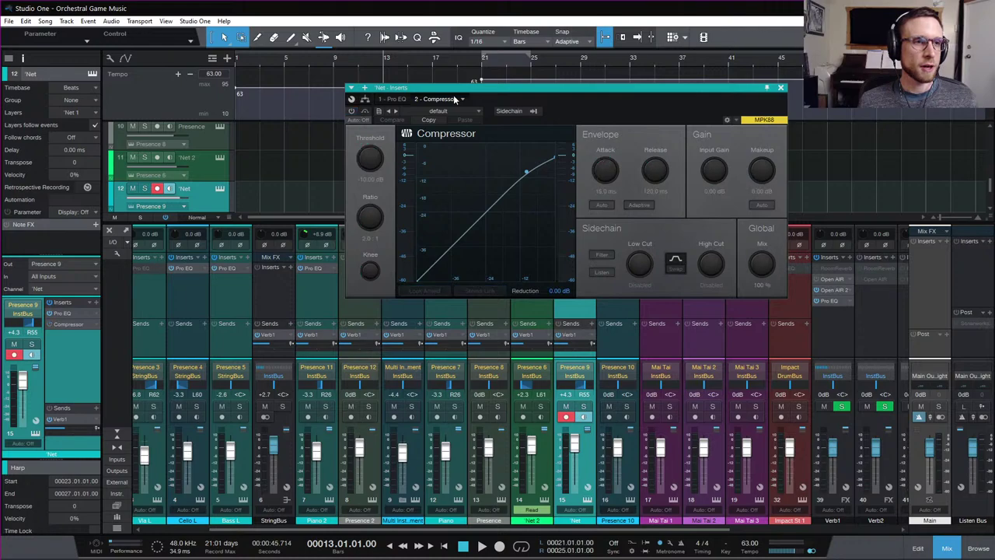
During playback, enable the 'Net compressor and set its threshold to -22 dB, attack to 47.9 ms and release to 79 ms
key(space)
drag(466, 88, 519, 138)
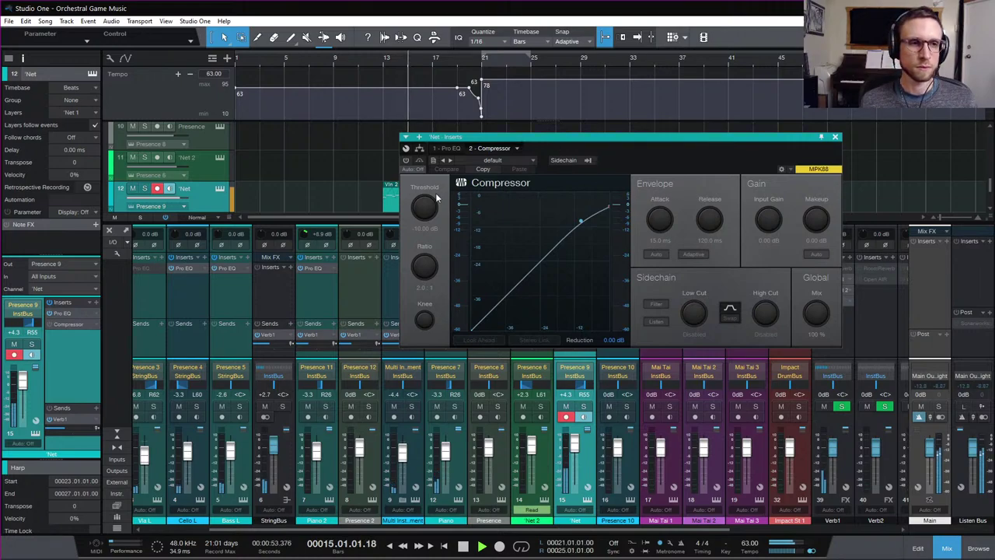
click(405, 160)
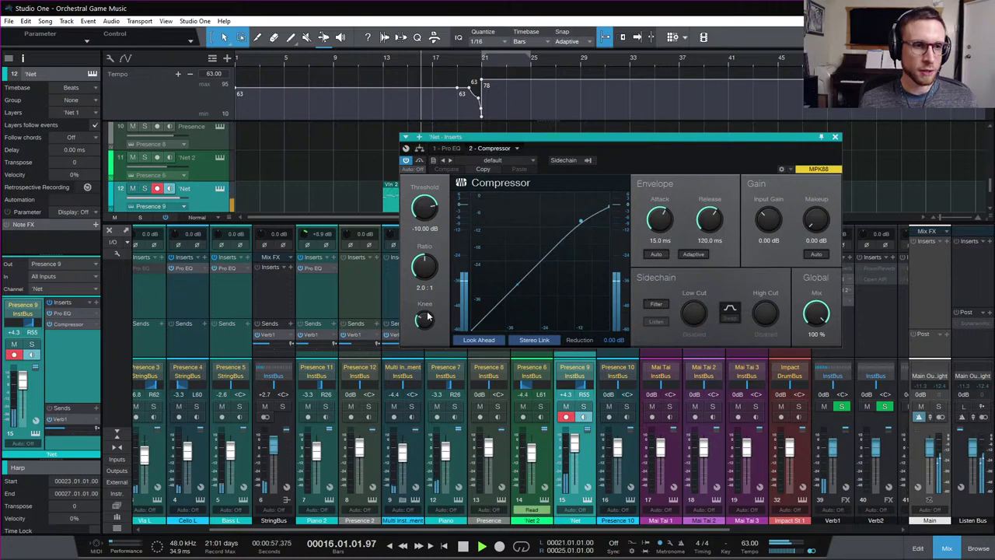
drag(608, 206, 544, 244)
drag(660, 219, 709, 221)
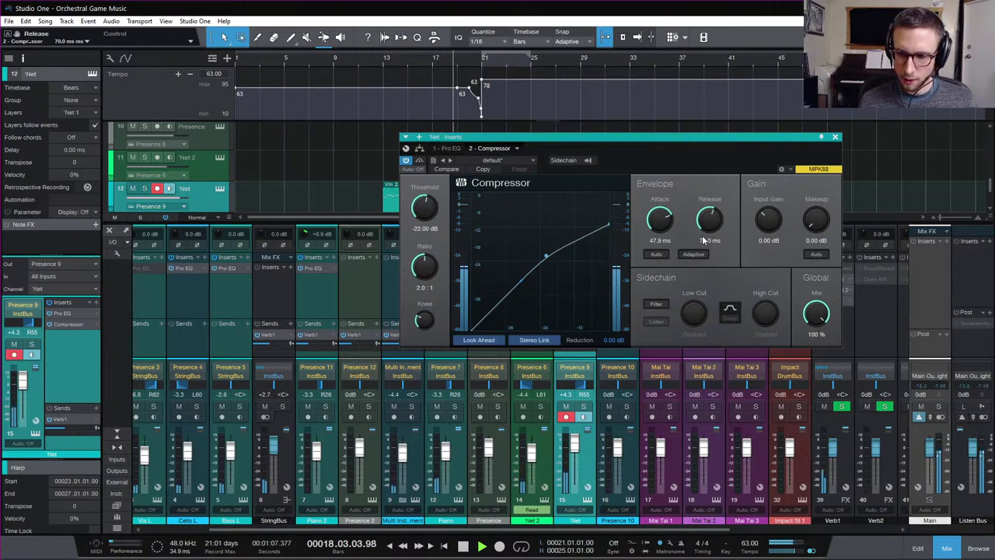
mouse_move(618, 227)
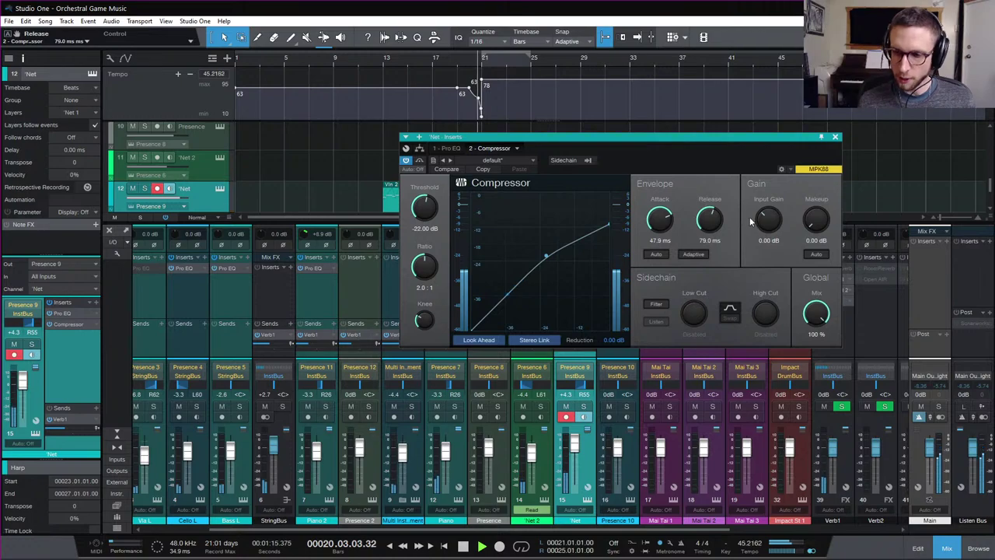
Lower the 'Net compressor's threshold to -35.92 dB while replaying the passage from bar 18
drag(598, 138, 583, 260)
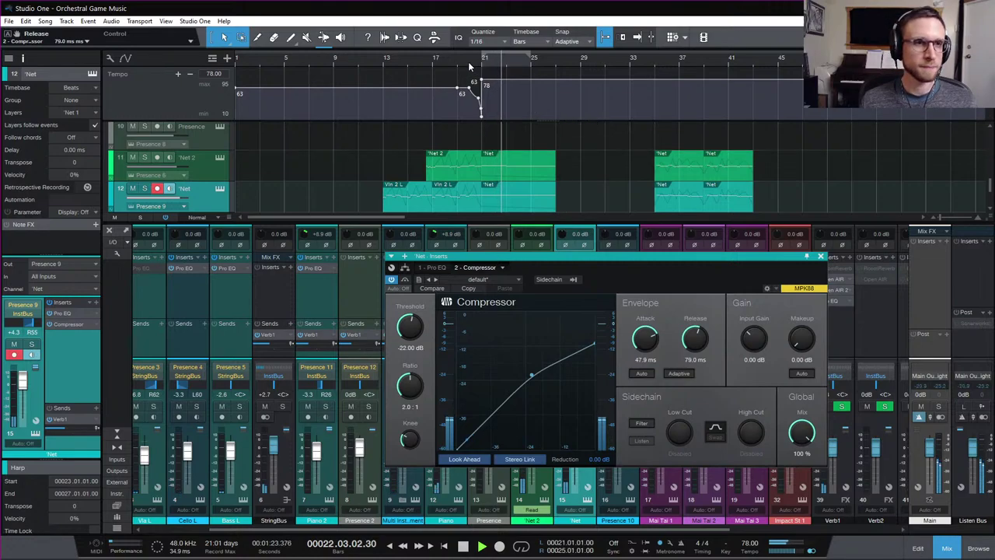
click(449, 58)
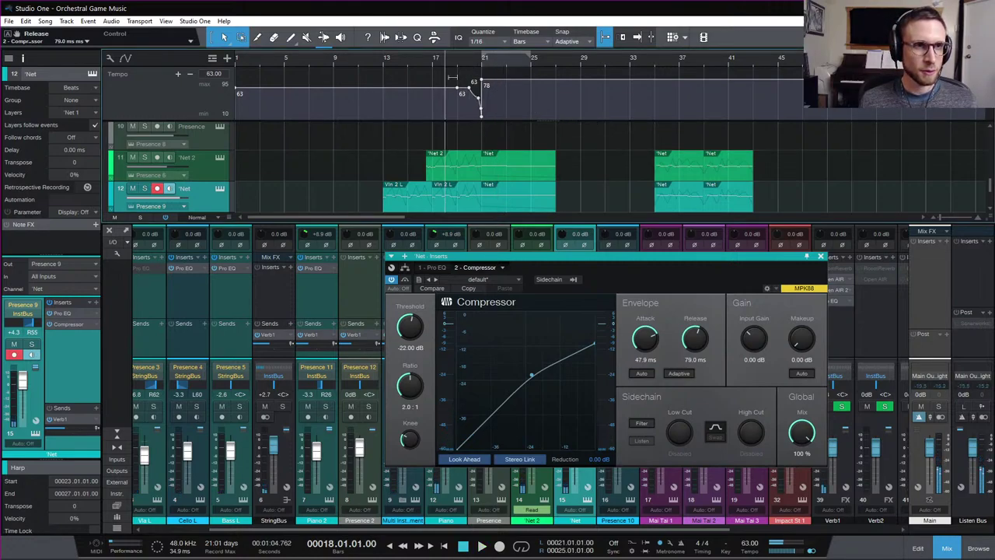
key(space)
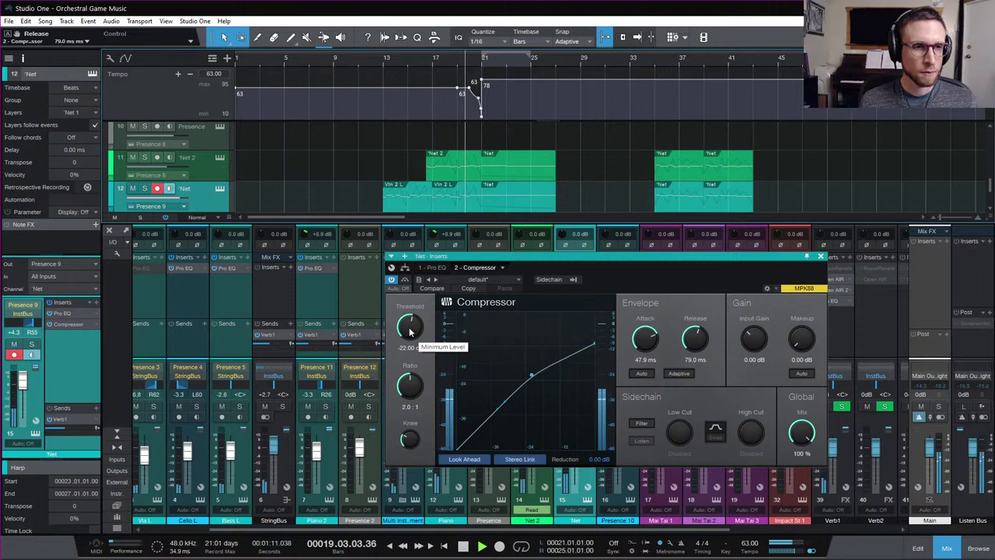
drag(410, 332, 405, 345)
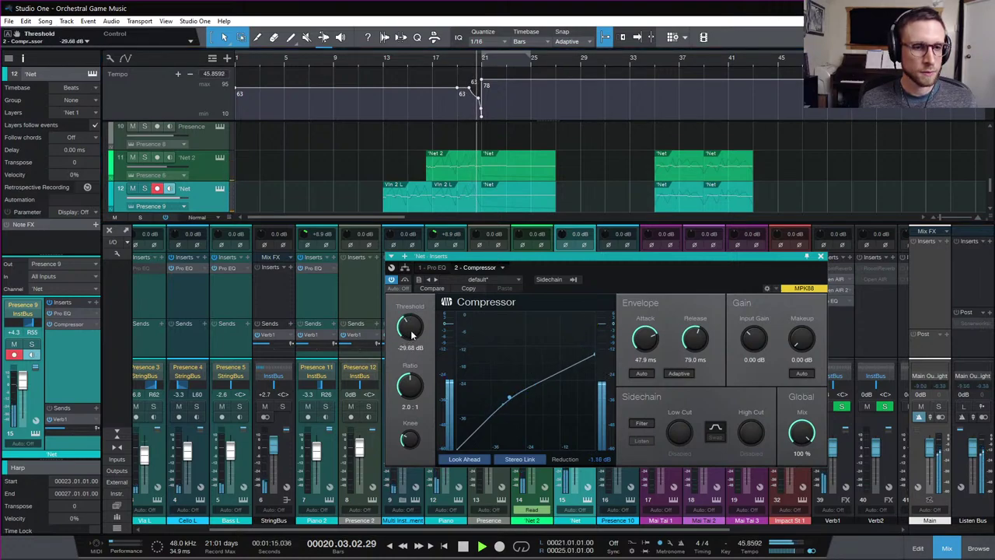
key(space)
drag(410, 326, 409, 336)
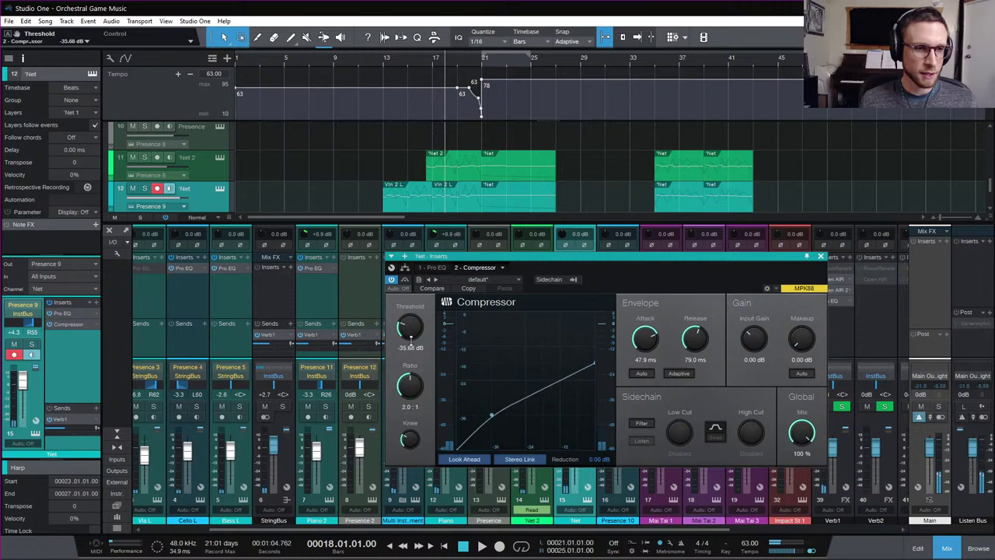
key(space)
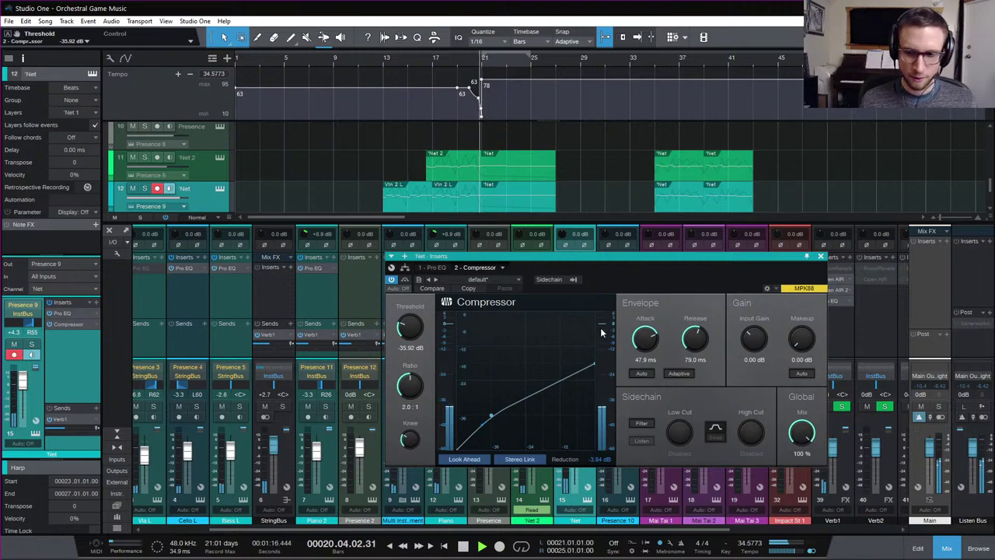
key(space)
key(space)
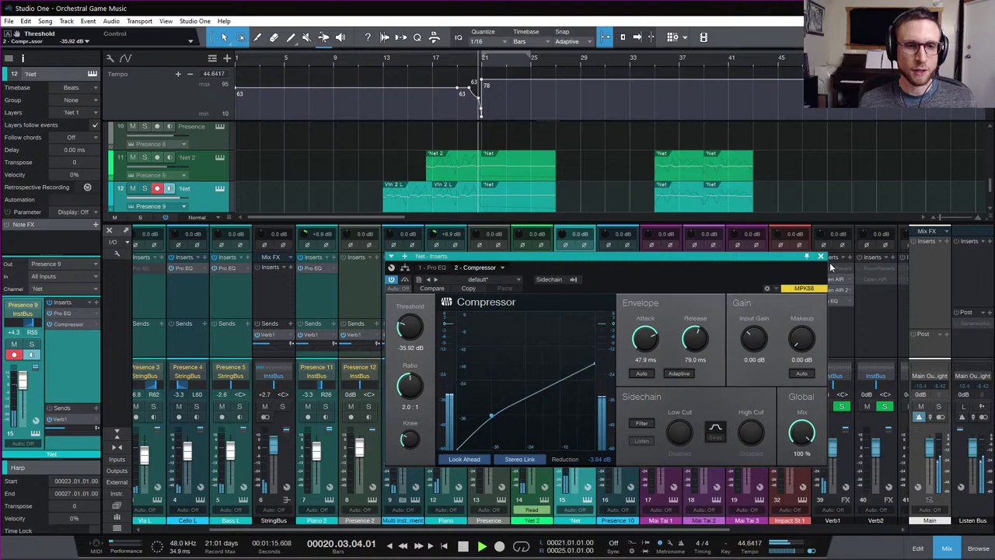
key(space)
Copy the 'Net channel's Compressor to the 'Net 2 channel and play the passage from bar 18 to check it
click(820, 255)
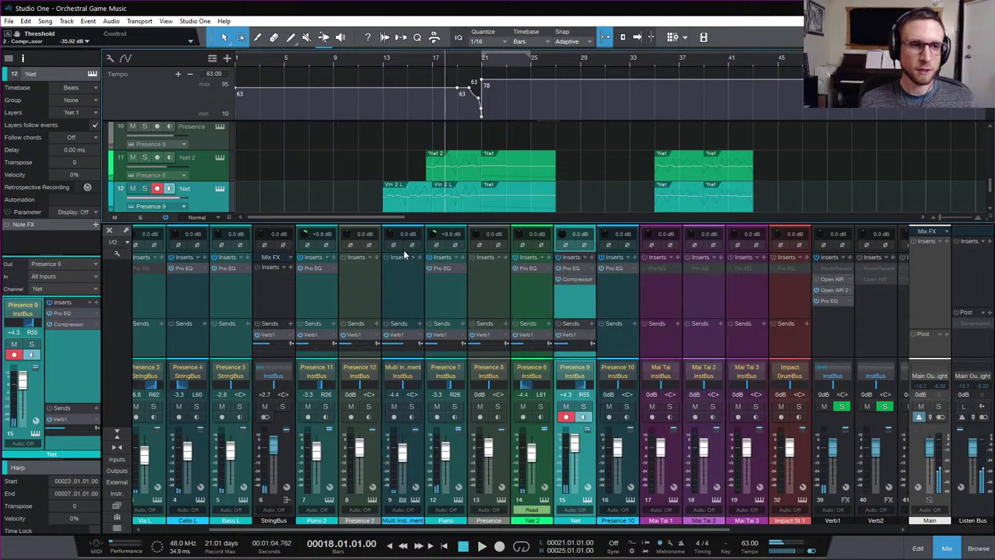
click(579, 279)
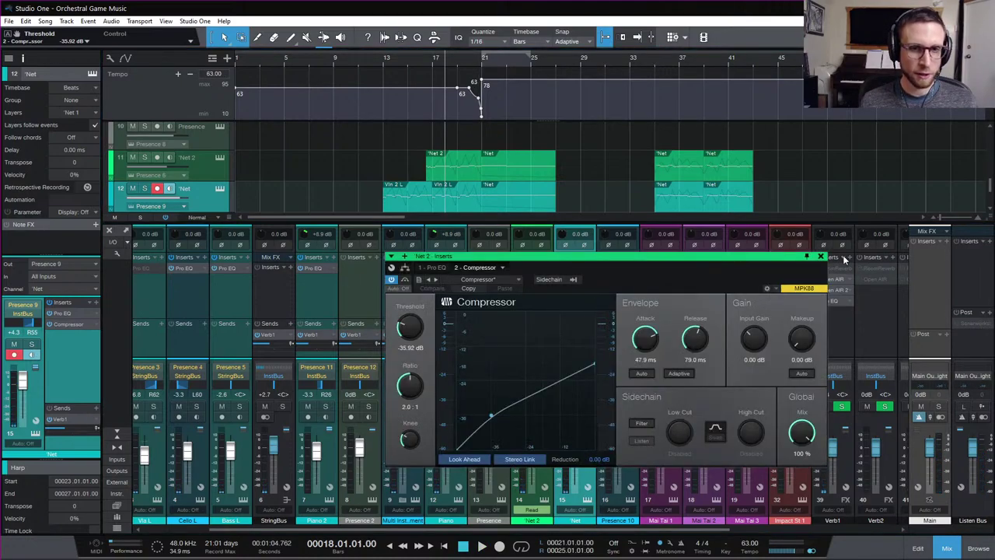
key(space)
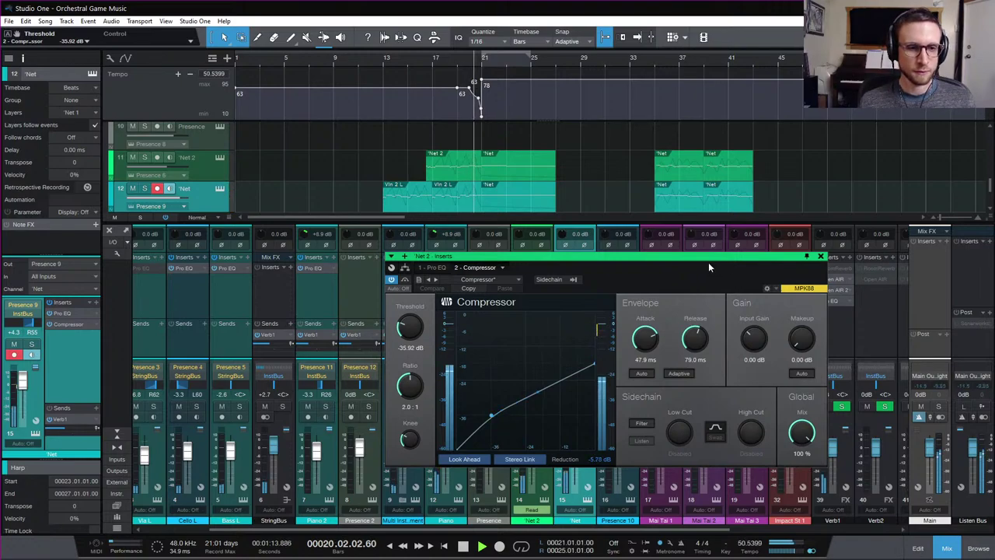
click(820, 256)
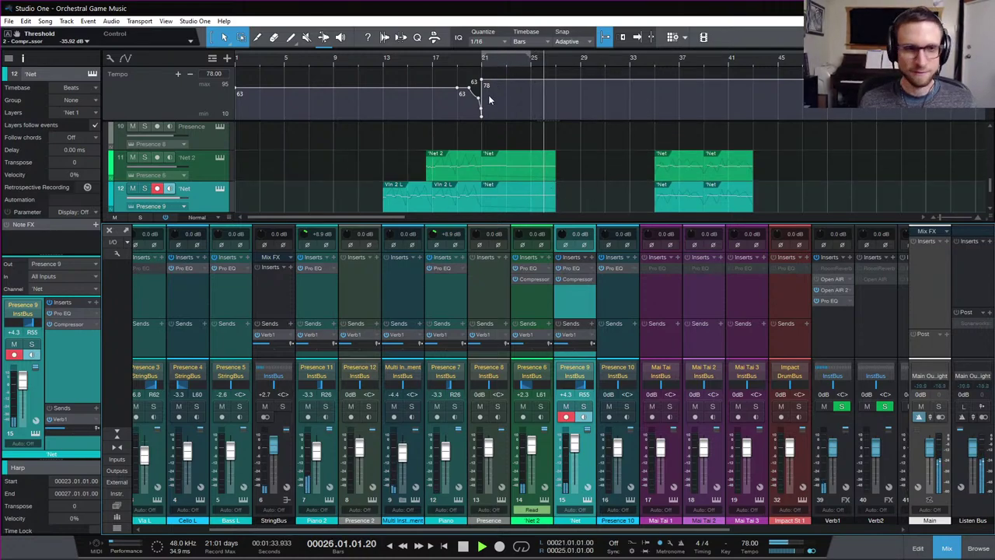
Insert a Compressor ahead of the Limiter on the MixBus channel
click(947, 548)
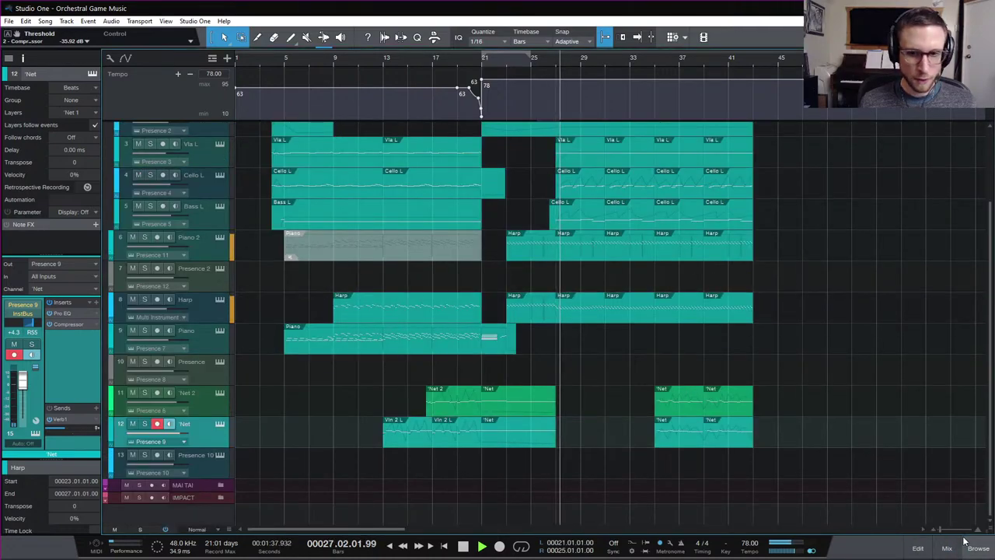
key(F3)
scroll(838, 337, right, 3)
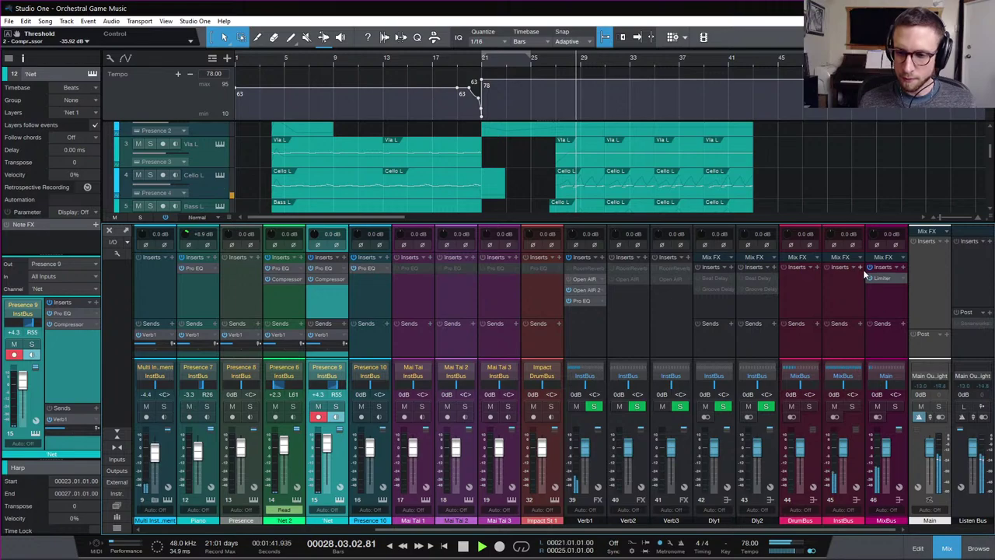
click(902, 278)
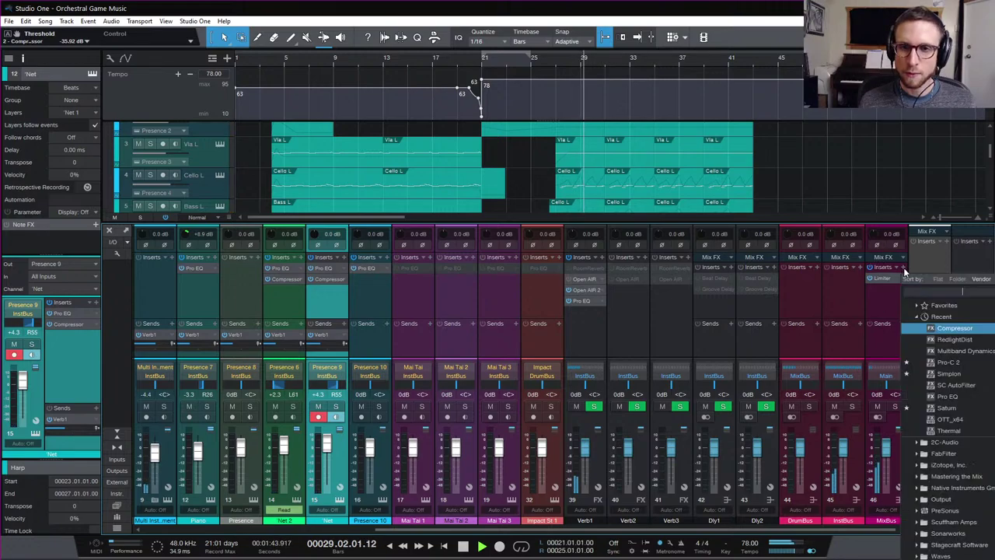
click(954, 328)
drag(885, 273, 890, 294)
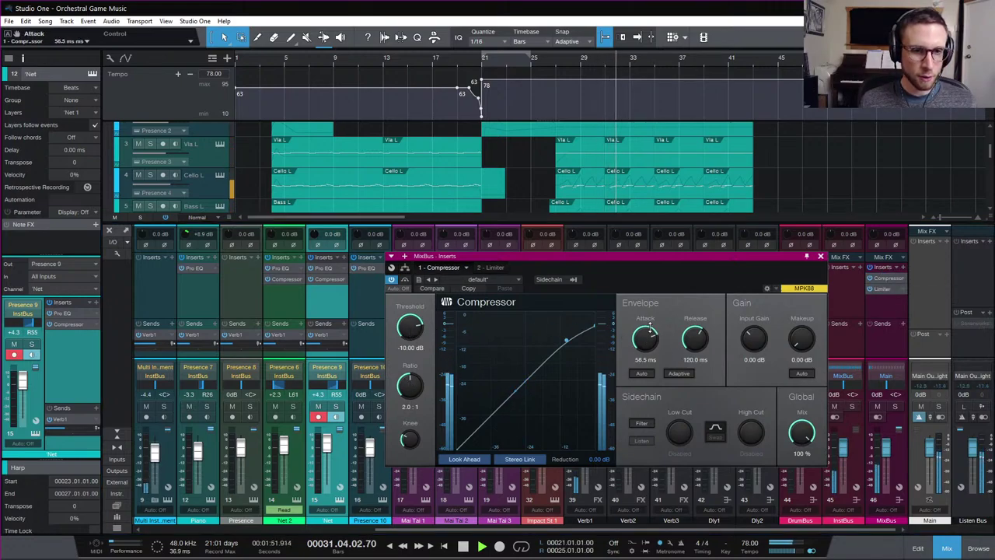
During playback, set the MixBus compressor's attack to 124.3 ms, release to 276.9 ms and threshold to -27.76 dB
drag(649, 345, 692, 329)
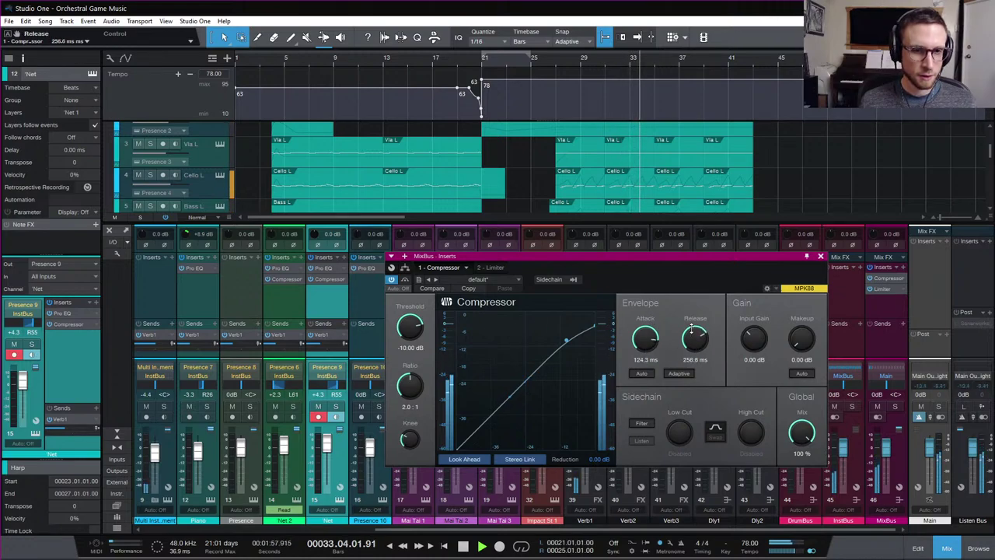
mouse_move(409, 326)
mouse_down()
mouse_move(409, 339)
mouse_move(407, 331)
mouse_up()
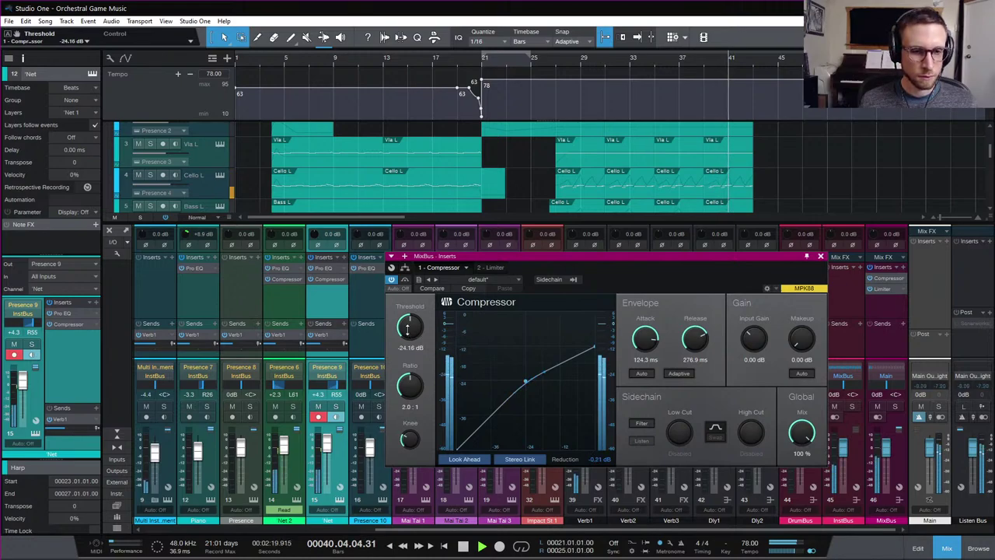
drag(409, 333, 406, 341)
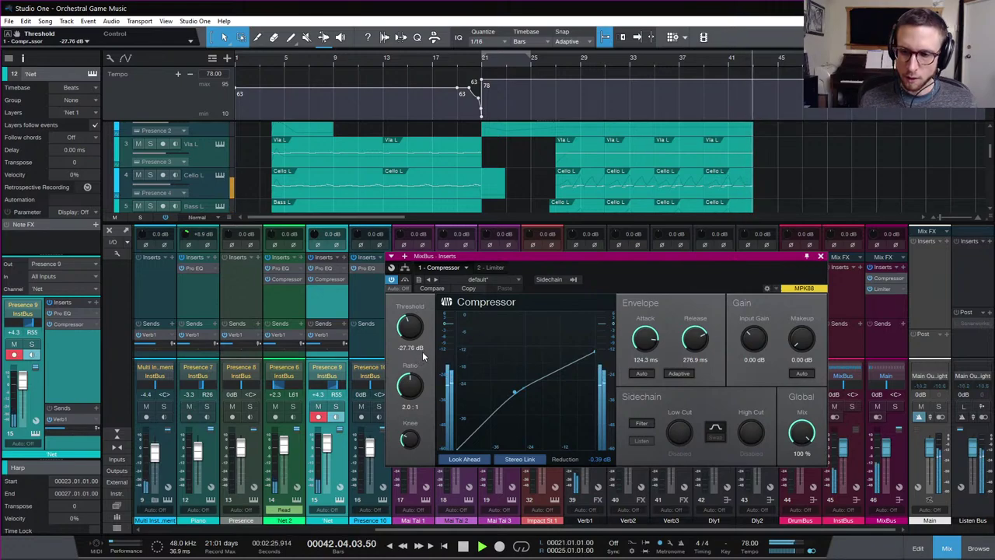
key(space)
Replay the passage from bars 37 and 39 while fine-tuning the MixBus compressor's threshold to -29.92 dB
click(677, 60)
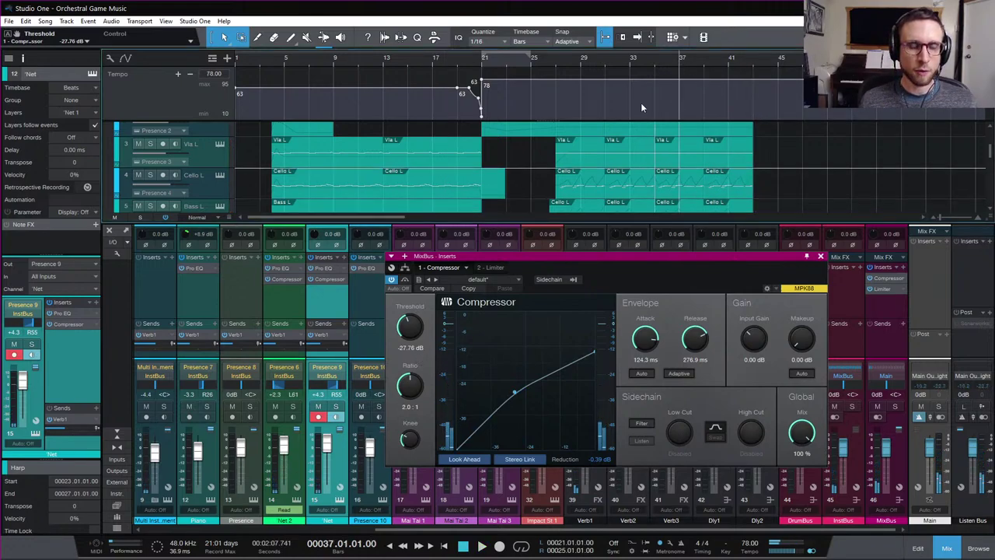
key(space)
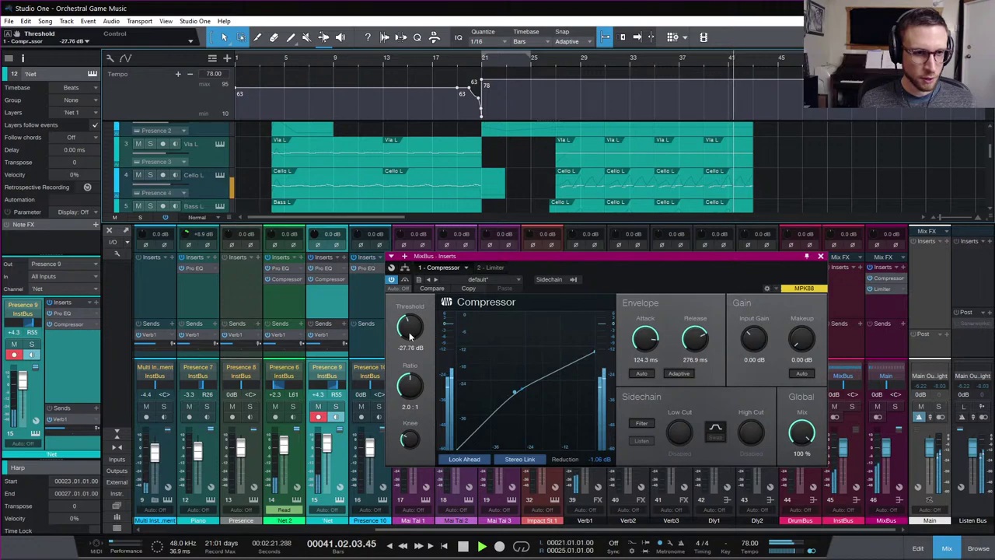
scroll(411, 333, down, 3)
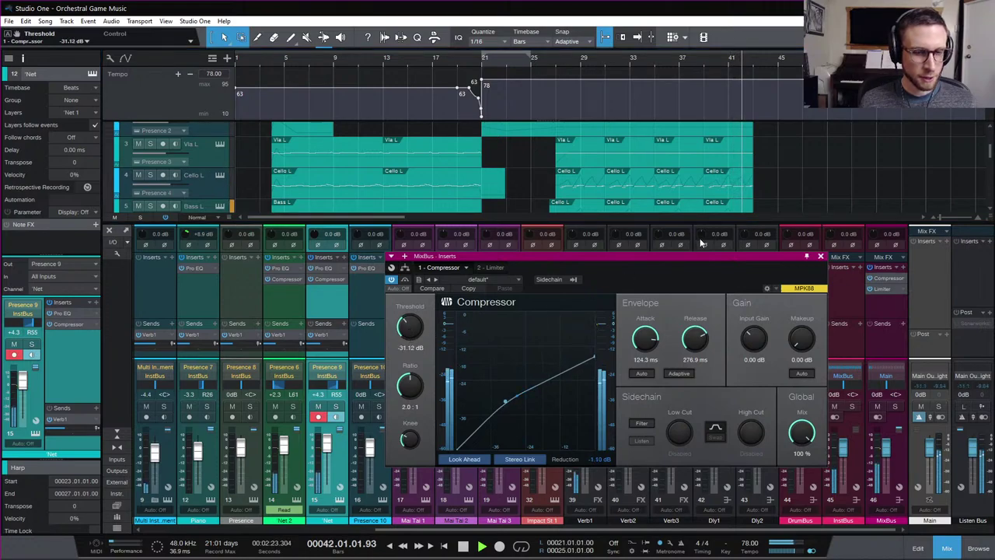
click(704, 59)
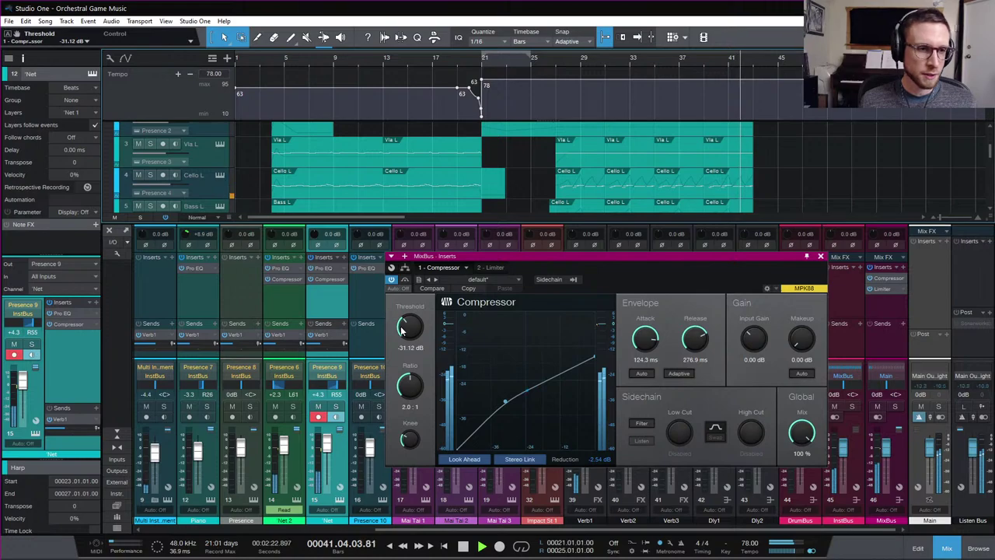
drag(401, 330, 401, 323)
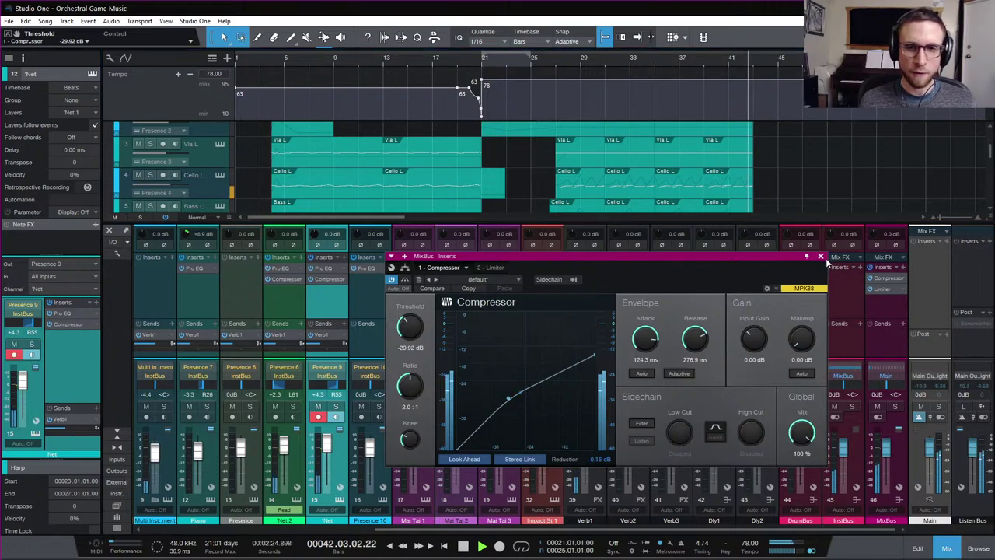
Close the compressor window, save the song with playback stopped, and hide the mixer to show the full arrangement
click(821, 257)
key(space)
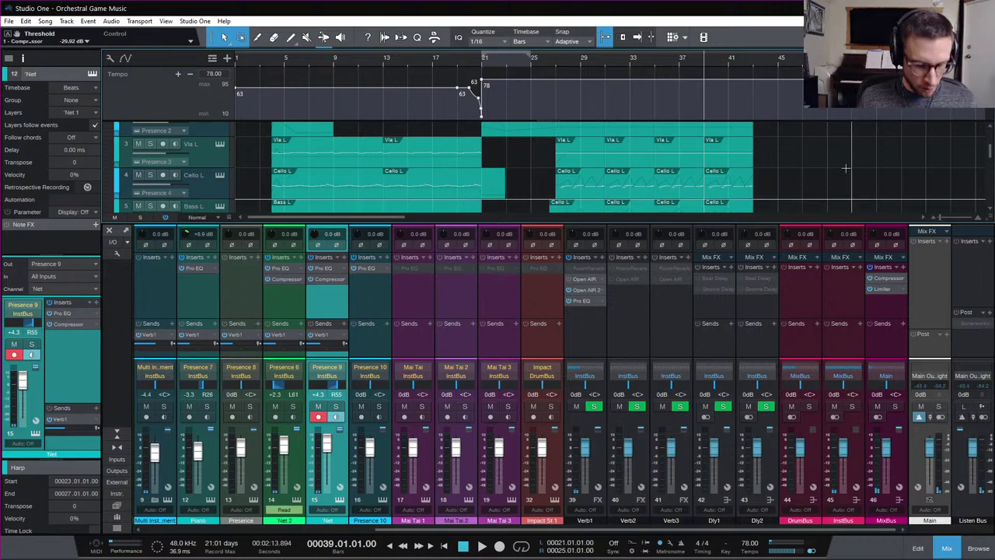
key(ctrl+s)
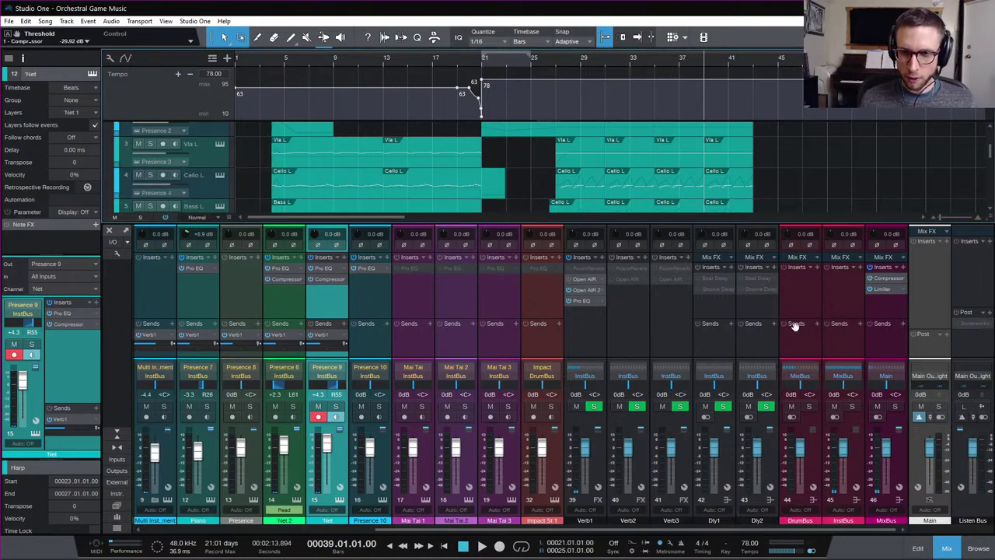
click(947, 548)
scroll(699, 326, up, 2)
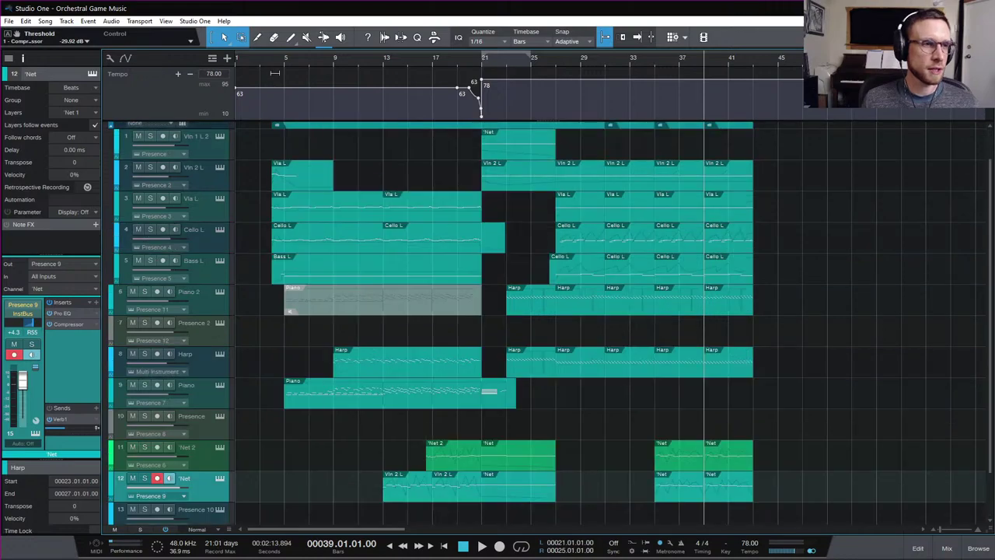
Examine the arrangement's track layout, placing the playback cursor at section points in bars 4, 5, 21 and 23
click(272, 62)
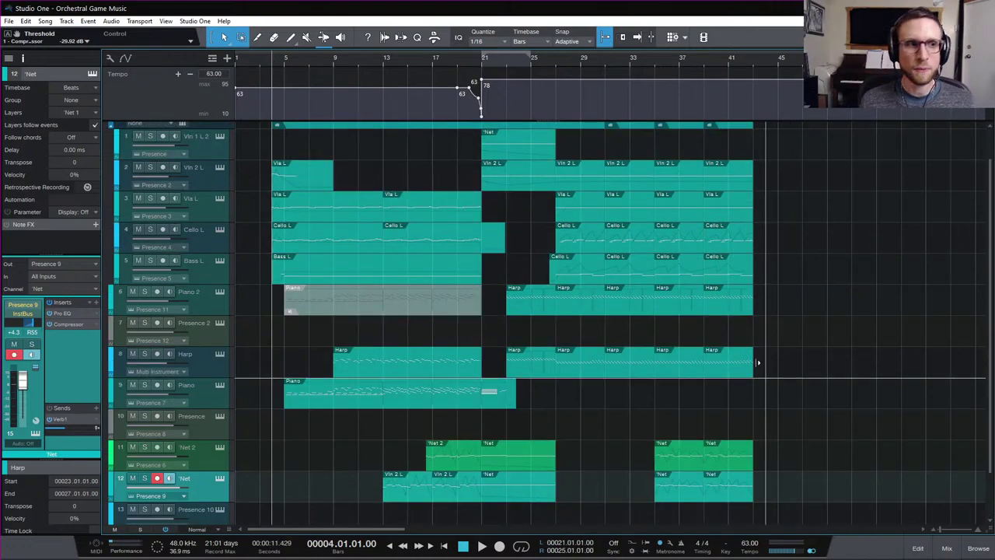
scroll(402, 182, up, 1)
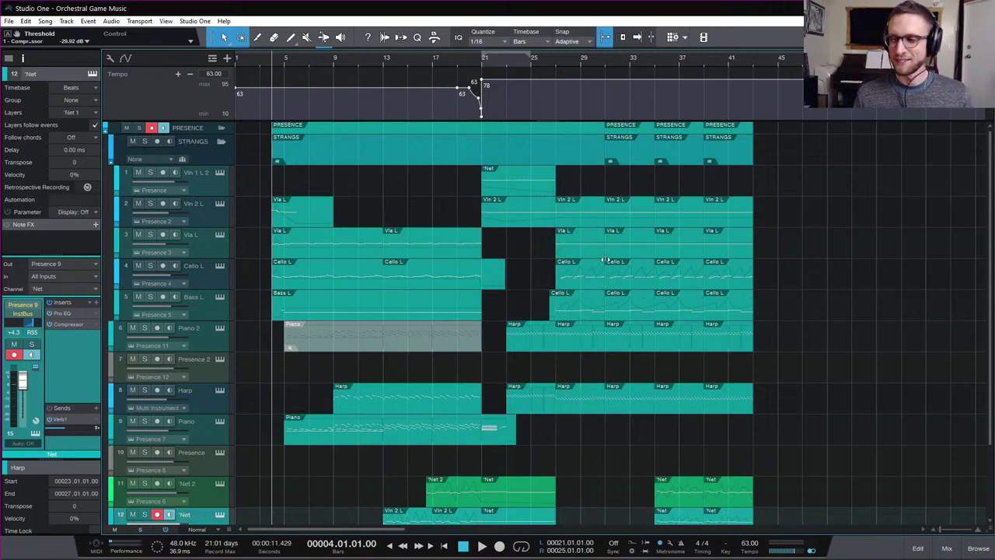
click(283, 60)
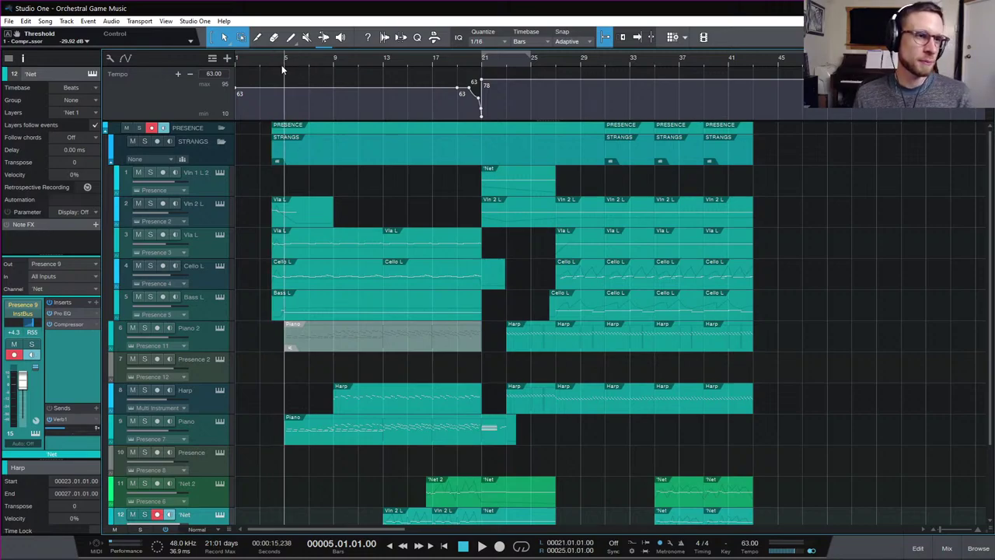
click(274, 62)
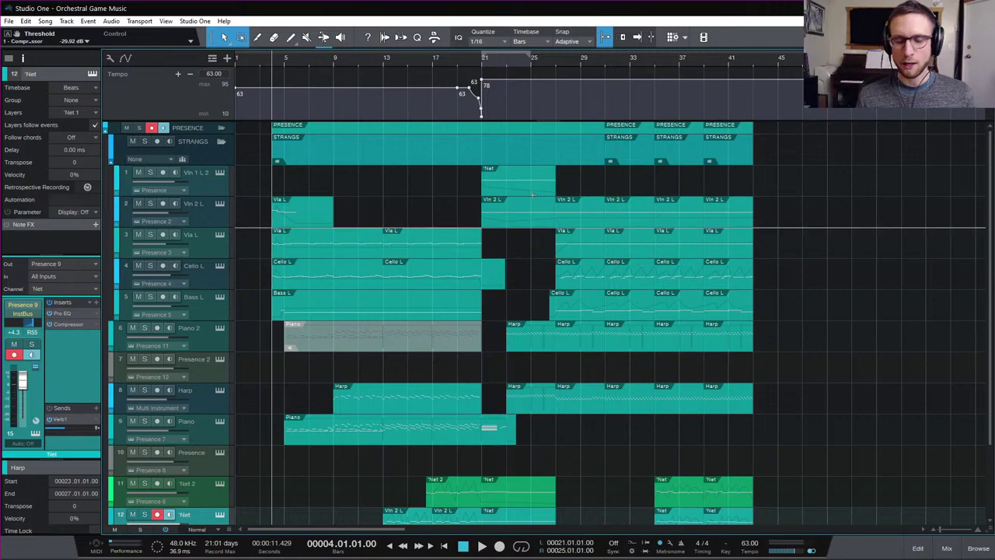
click(282, 60)
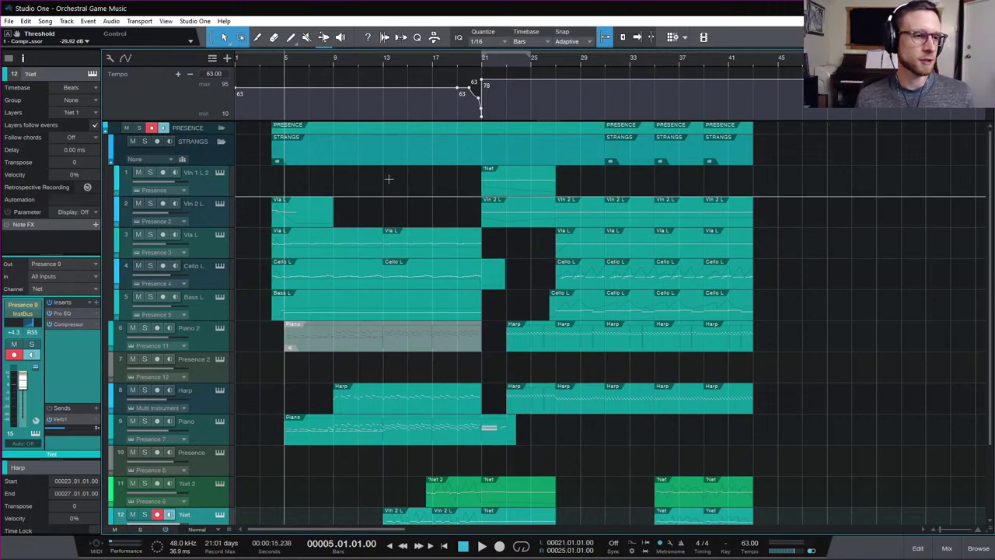
scroll(550, 265, down, 3)
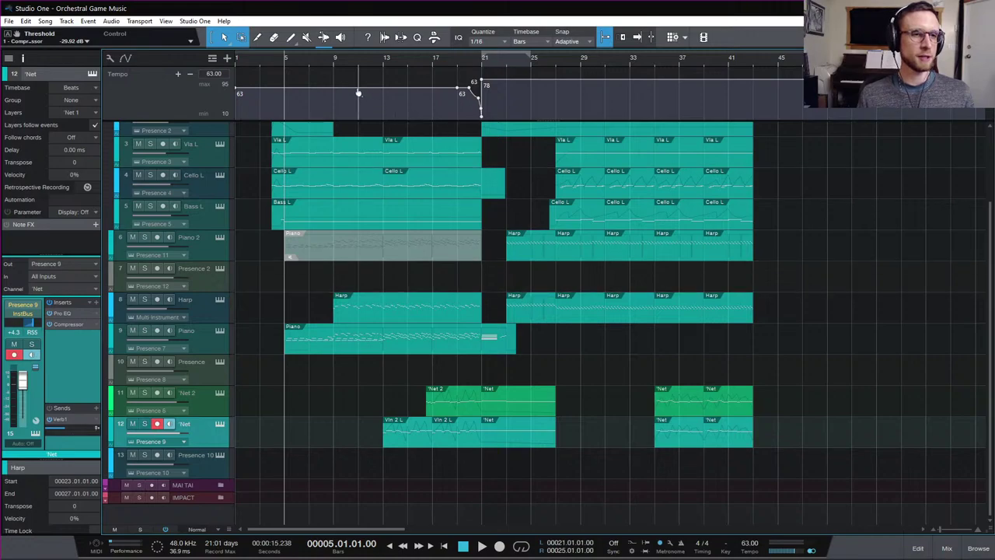
scroll(869, 262, up, 3)
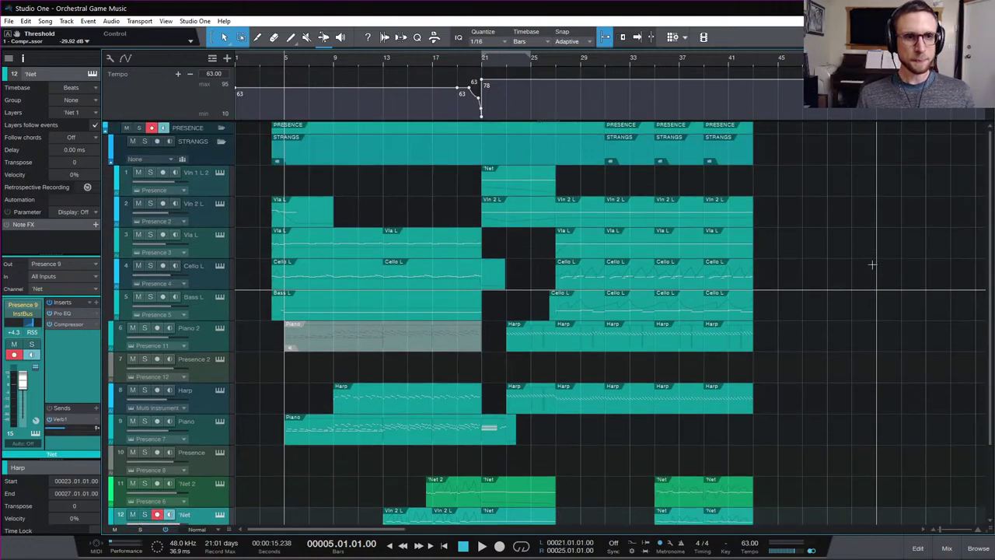
scroll(868, 263, down, 2)
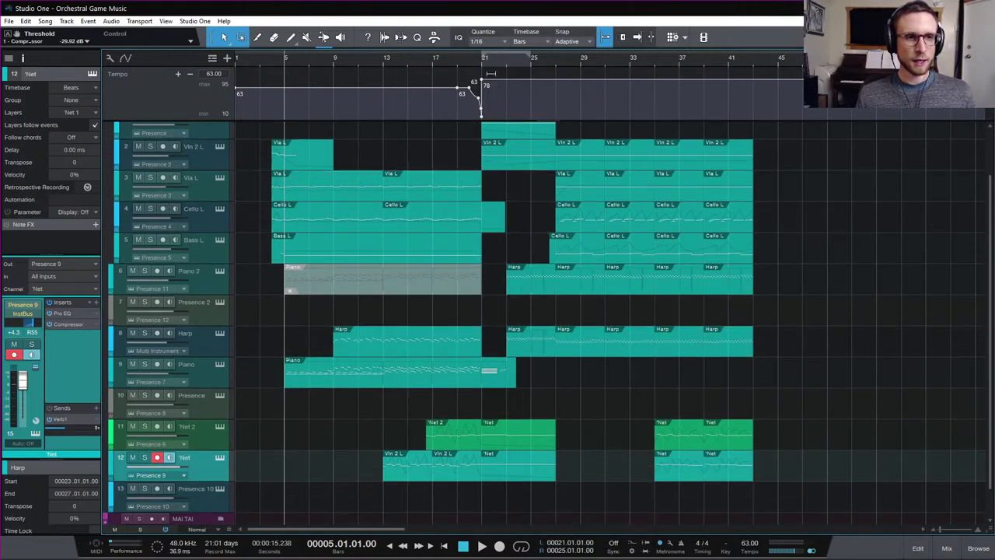
click(479, 56)
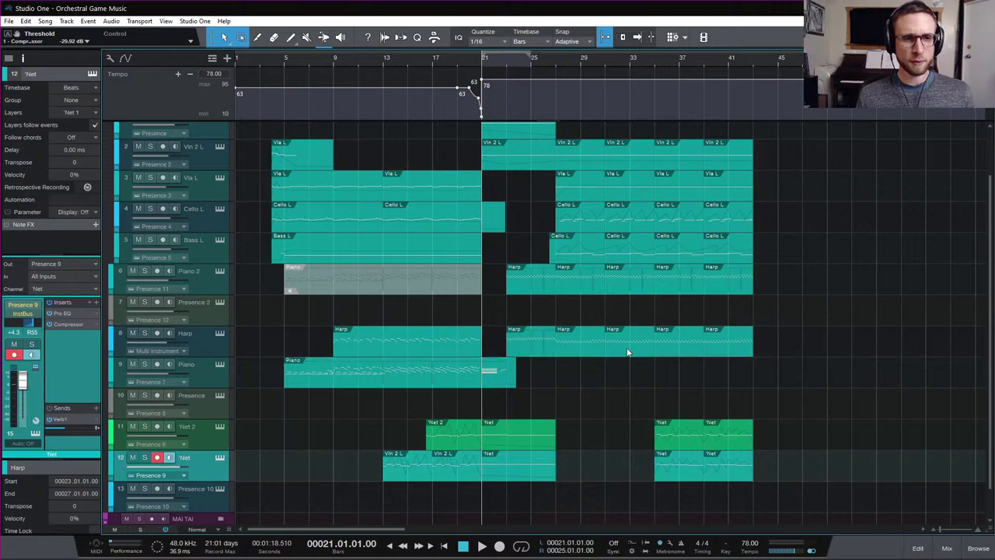
click(506, 57)
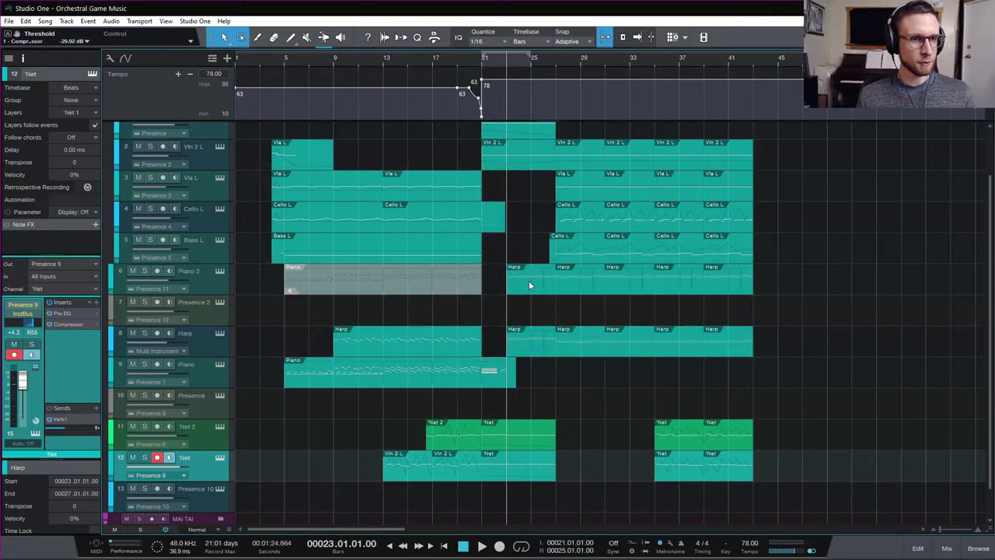
Play the piece from bar 4 and set the Harp track's delay to -9 ms
click(268, 61)
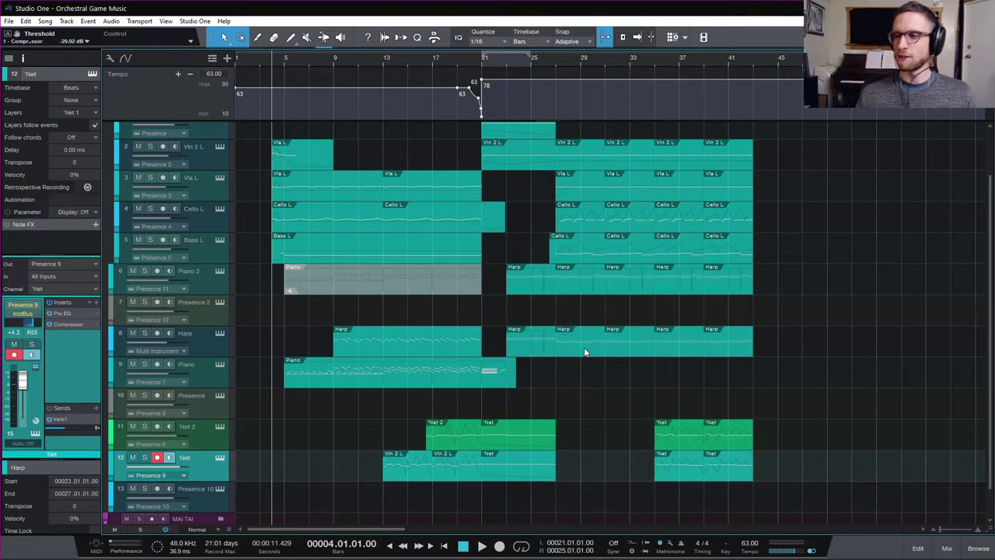
key(space)
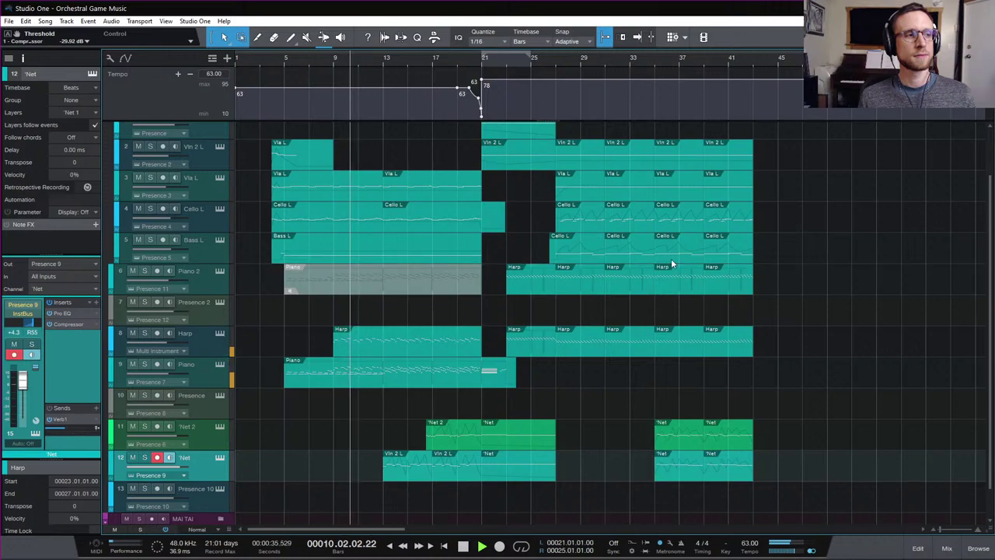
click(204, 342)
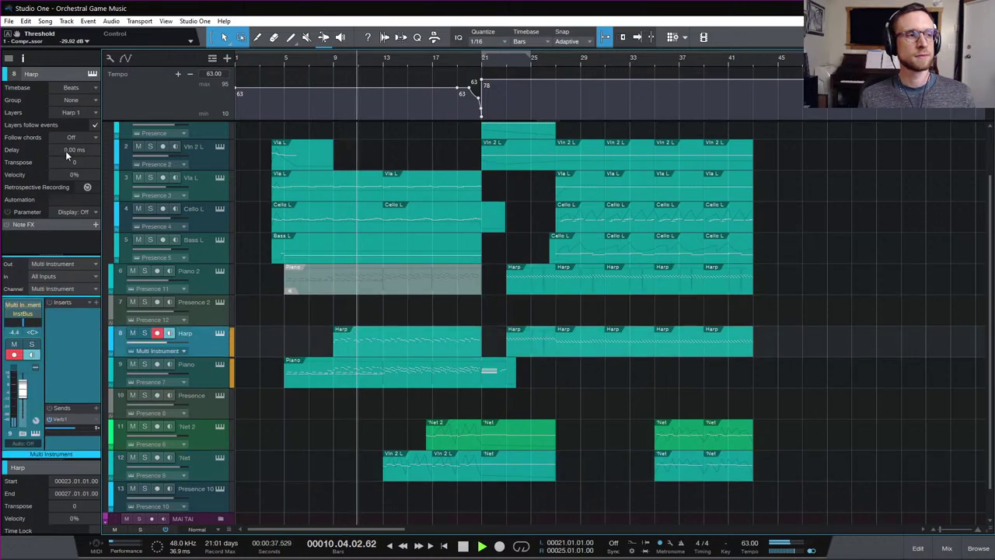
scroll(66, 151, down, 4)
scroll(67, 153, down, 1)
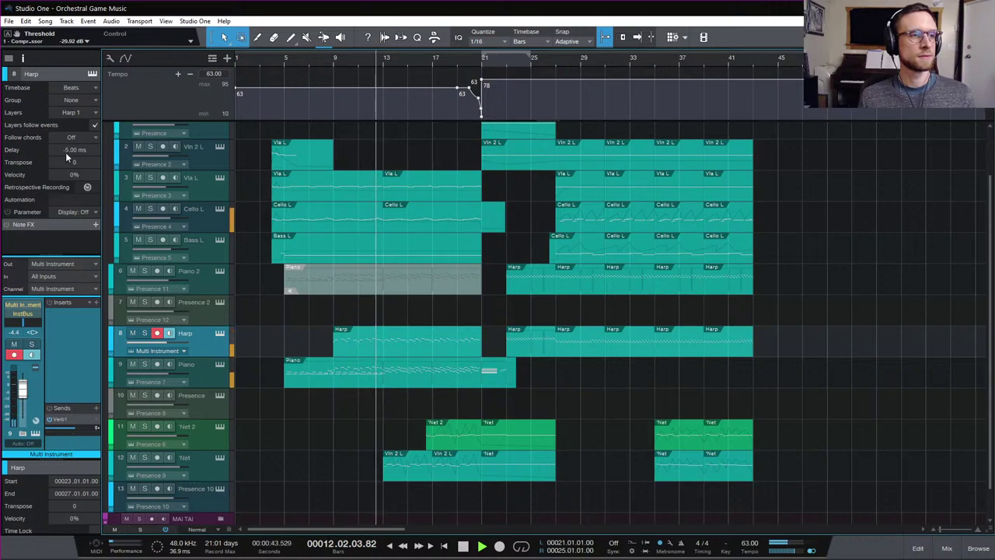
scroll(67, 151, down, 4)
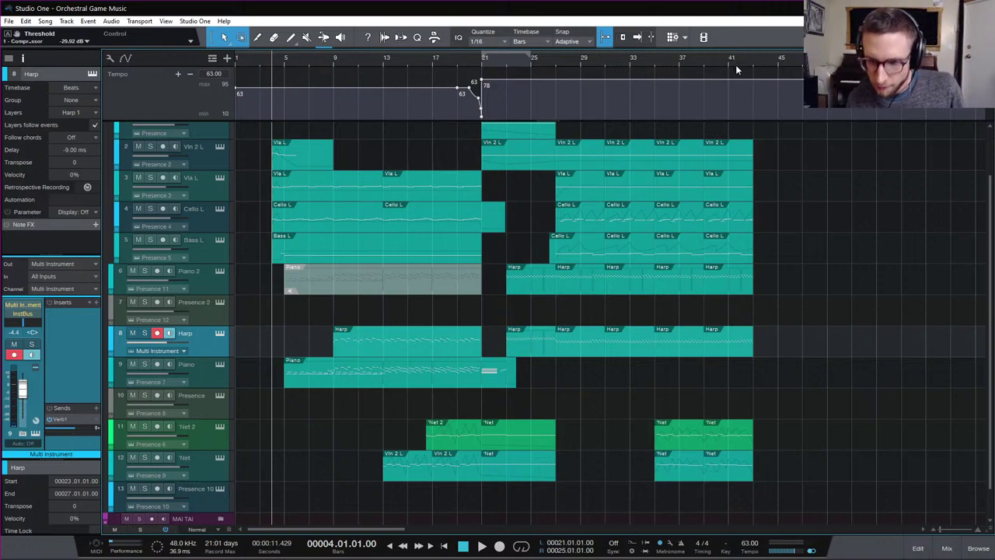
Inspect the Piano 2 track's notes from bar 23 in the note editor, selecting the first F4 note, and close the editor
click(504, 58)
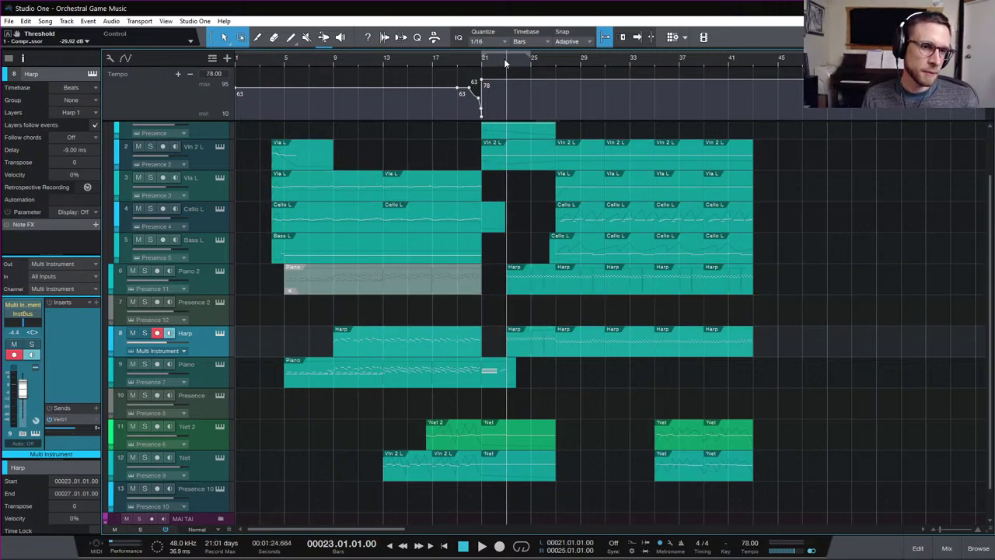
double_click(534, 291)
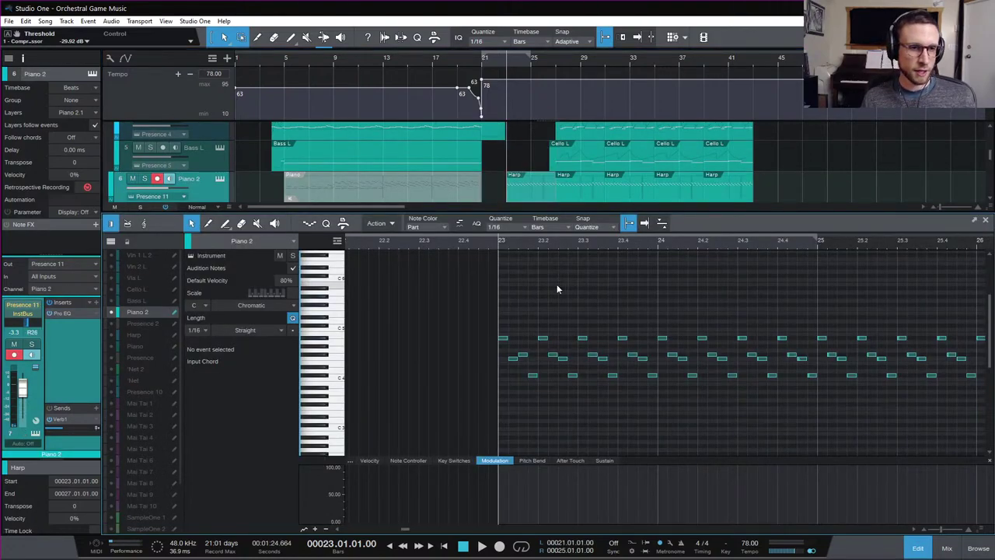
drag(515, 363, 524, 366)
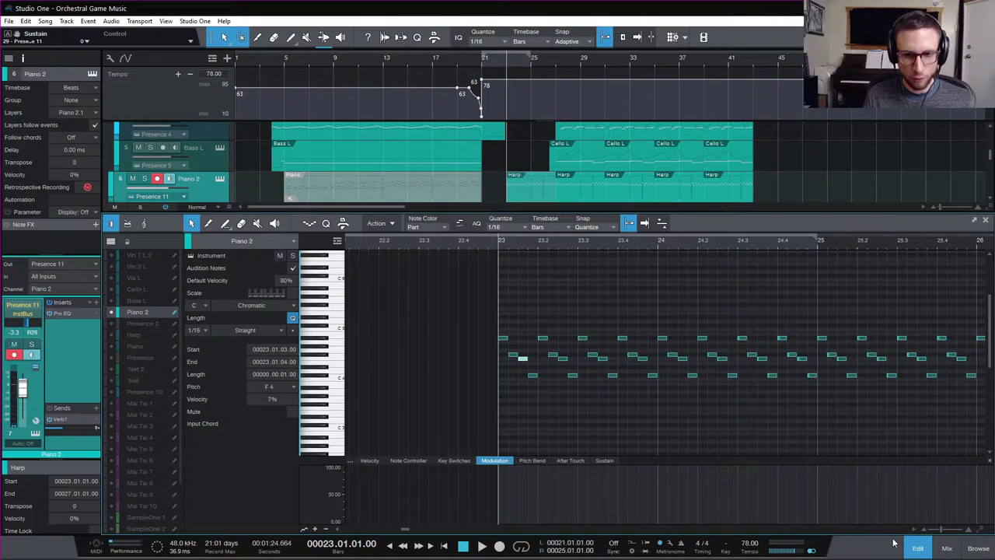
click(918, 549)
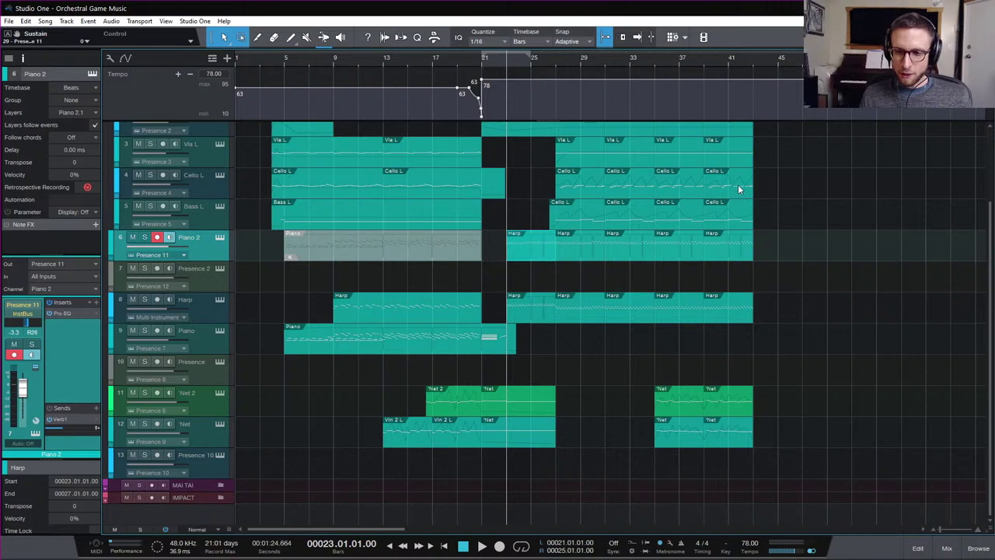
Examine the final section of the arrangement, moving the playback cursor between bars 33, 34, 35 and 39
click(633, 61)
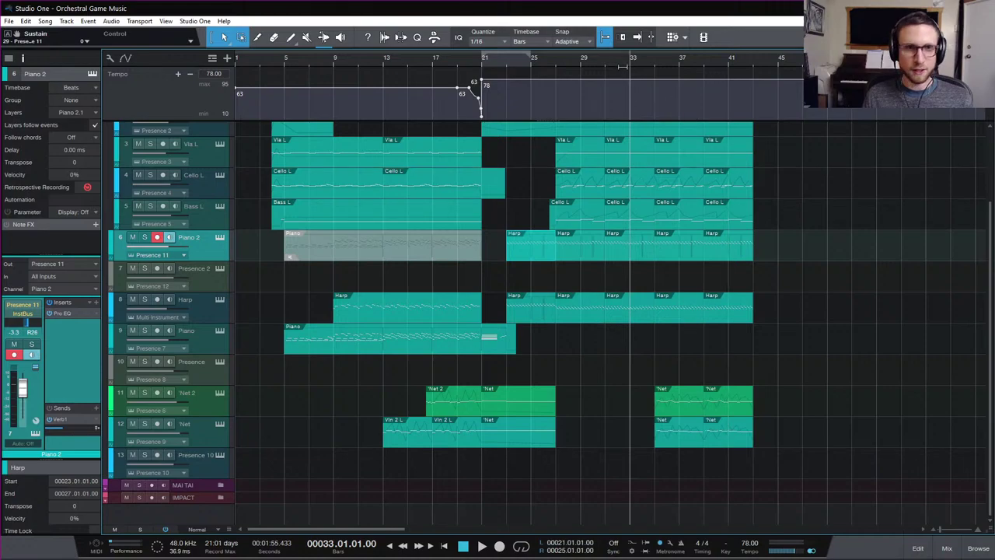
click(645, 63)
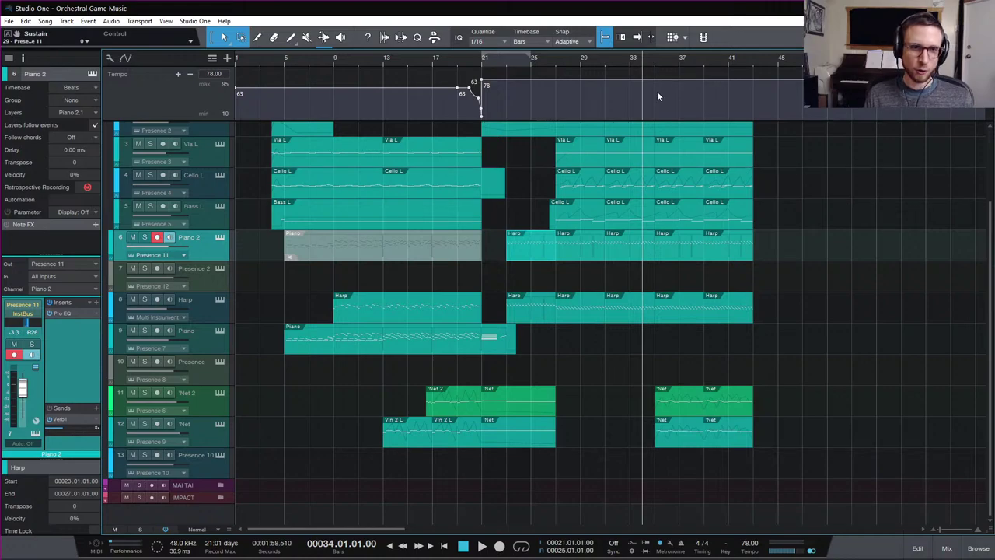
click(656, 67)
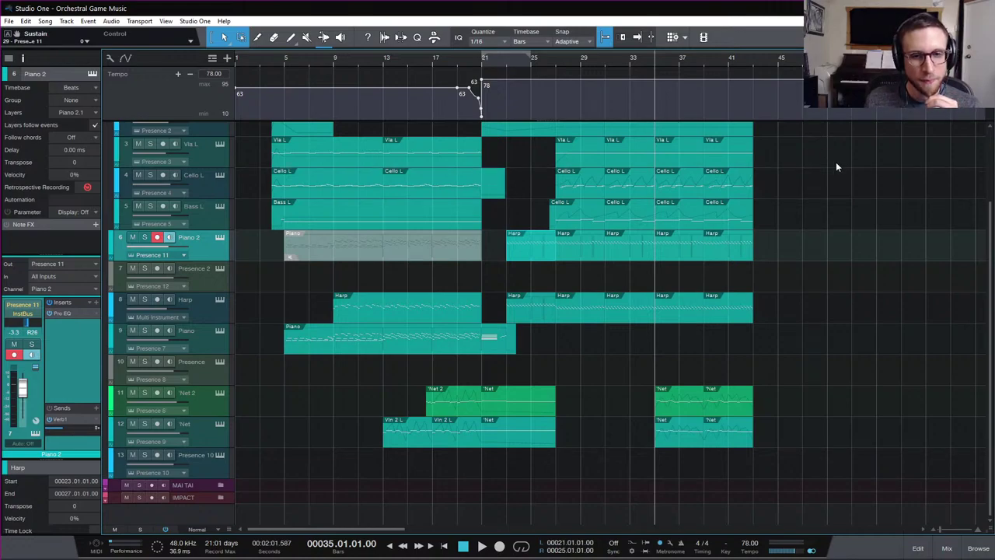
click(703, 57)
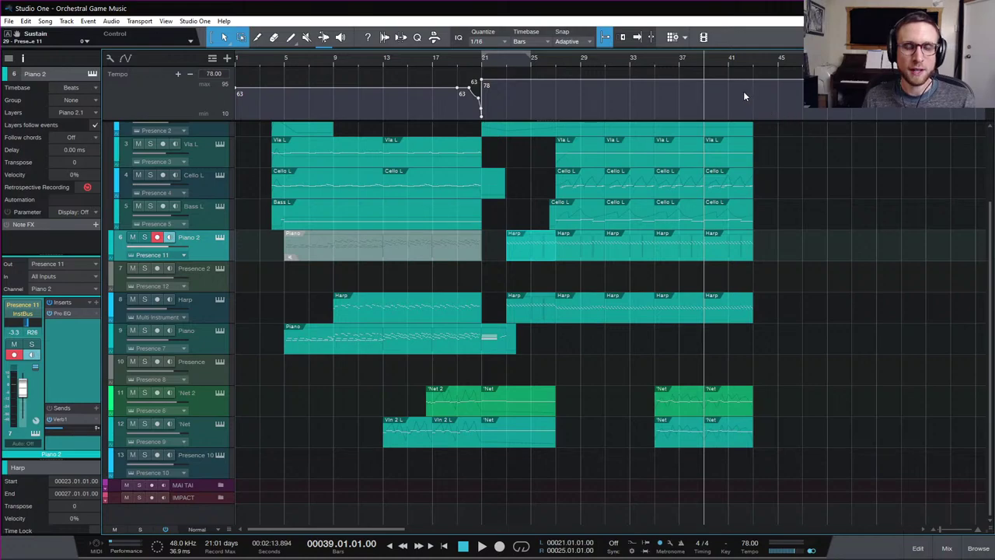
click(656, 59)
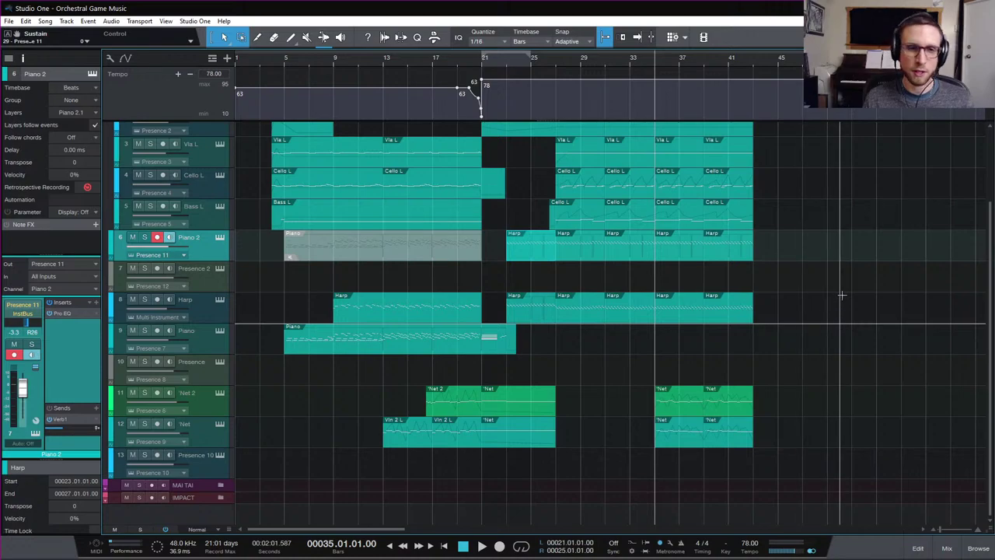
Play the final section of the piece from bar 35 and replay it from bar 39
key(space)
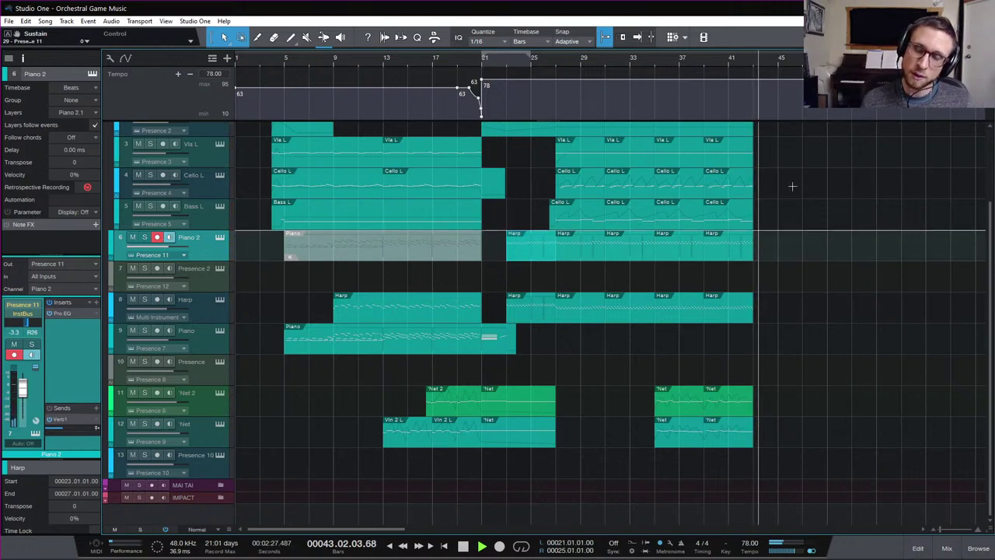
key(space)
click(706, 63)
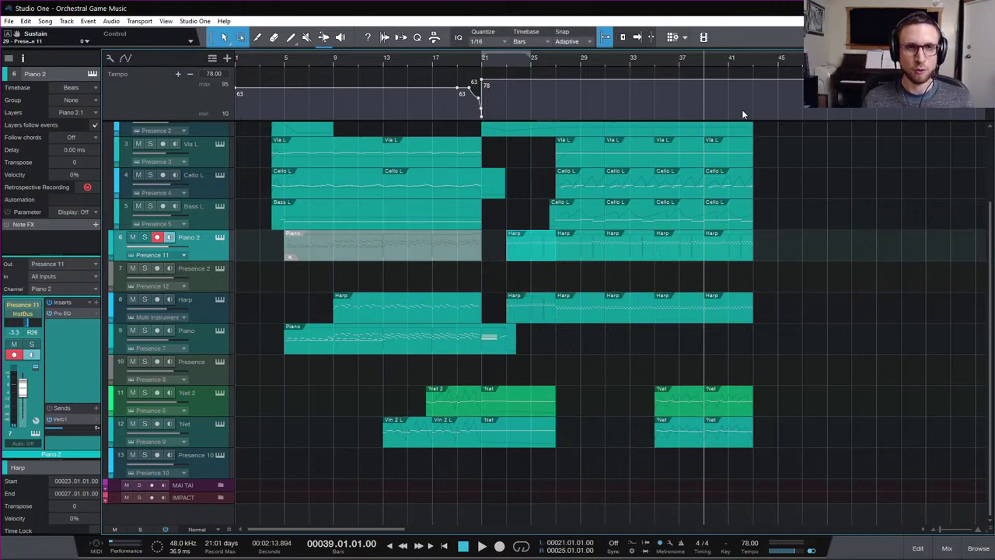
key(space)
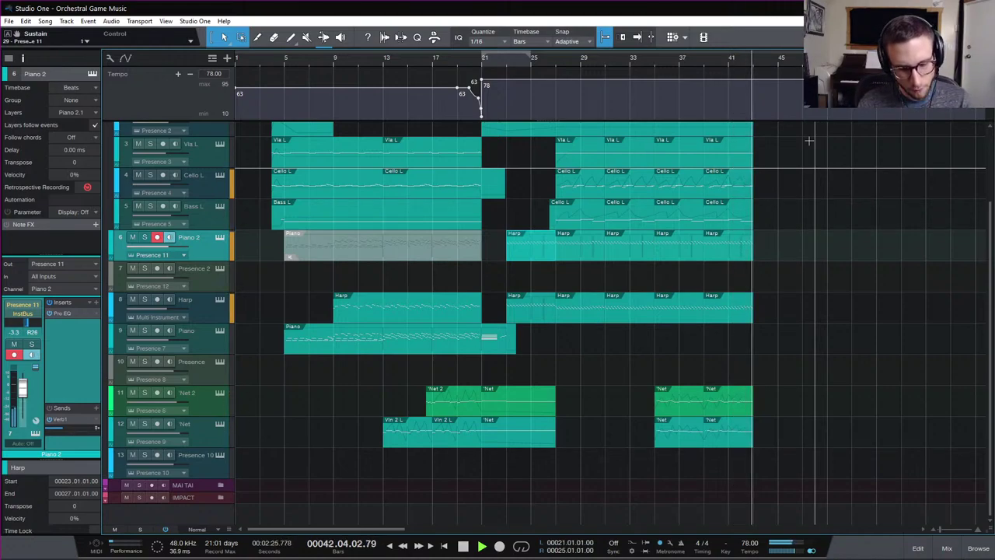
key(space)
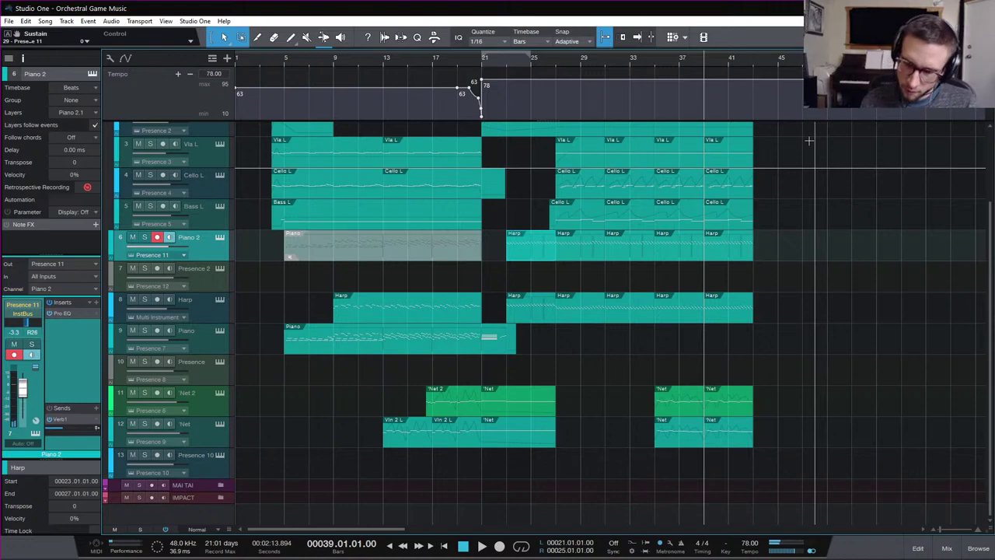
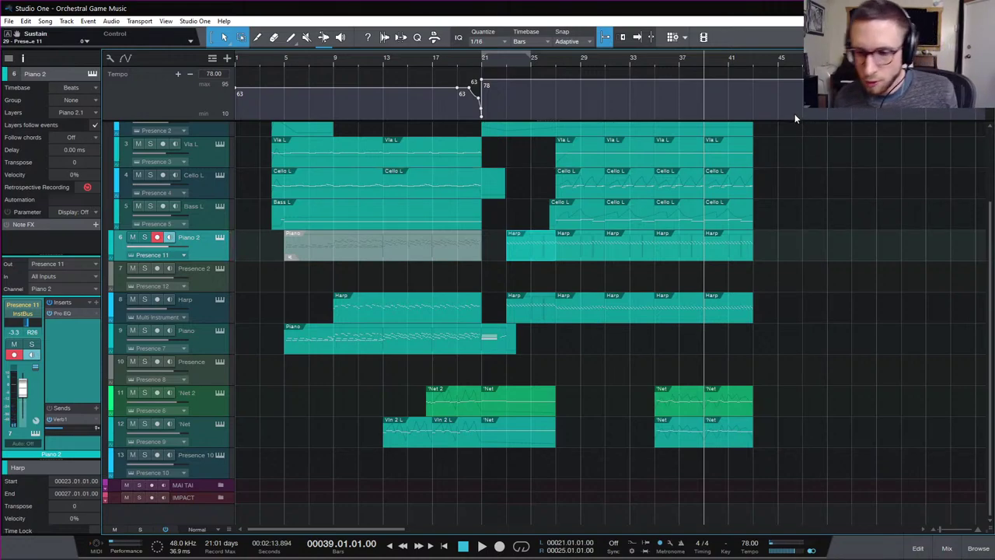
Examine the track layout from the strings folder down to the 'Net tracks, moving the playback cursor between bars 35 and 37
click(654, 63)
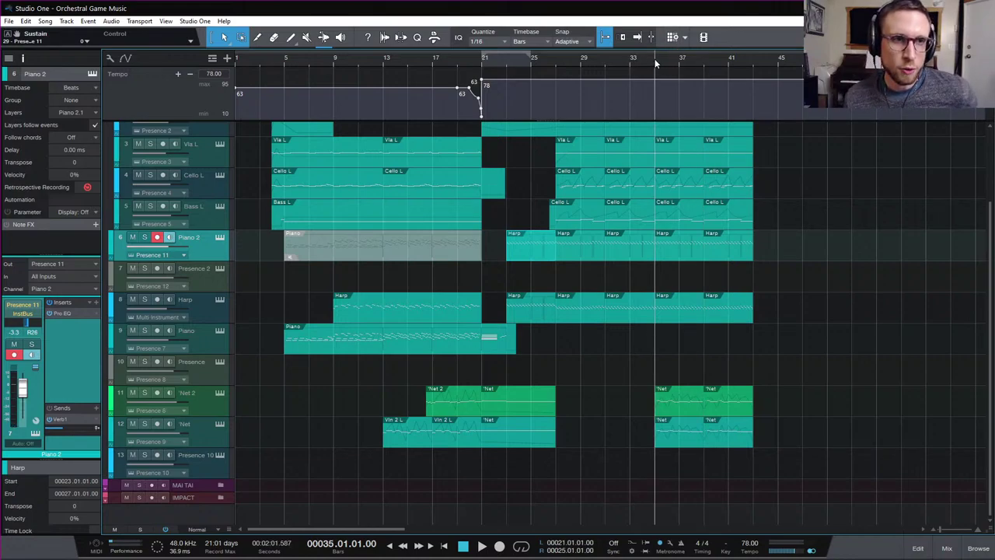
scroll(778, 213, up, 3)
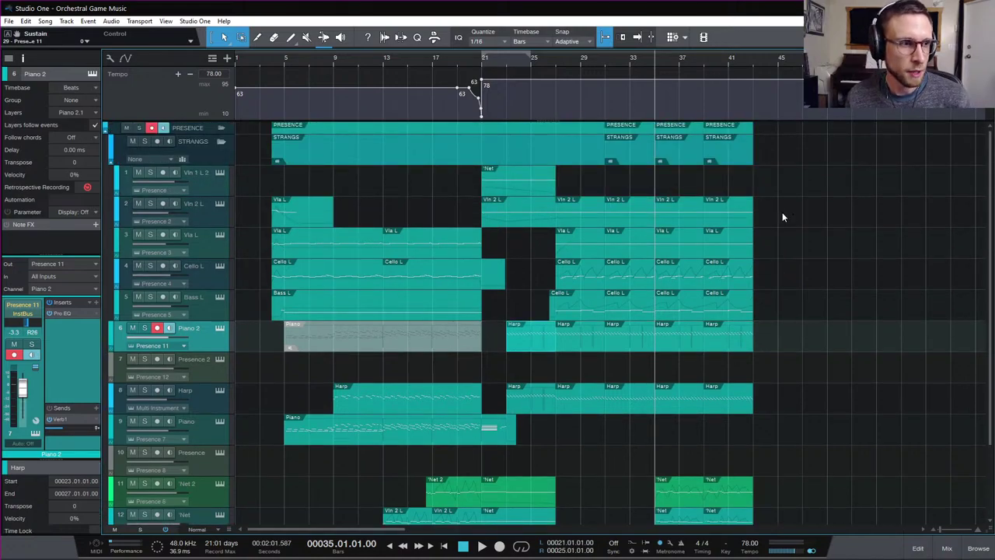
scroll(783, 218, down, 3)
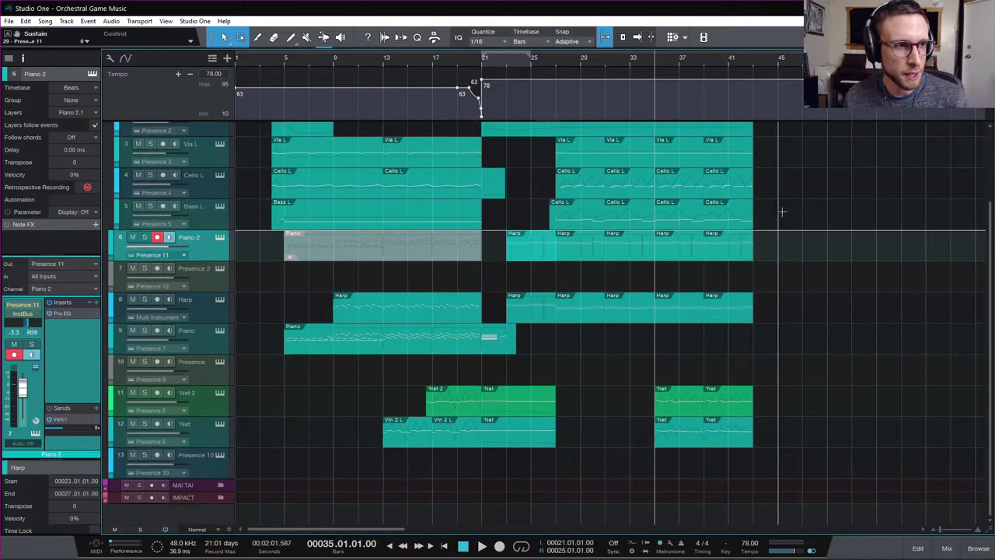
scroll(784, 209, up, 1)
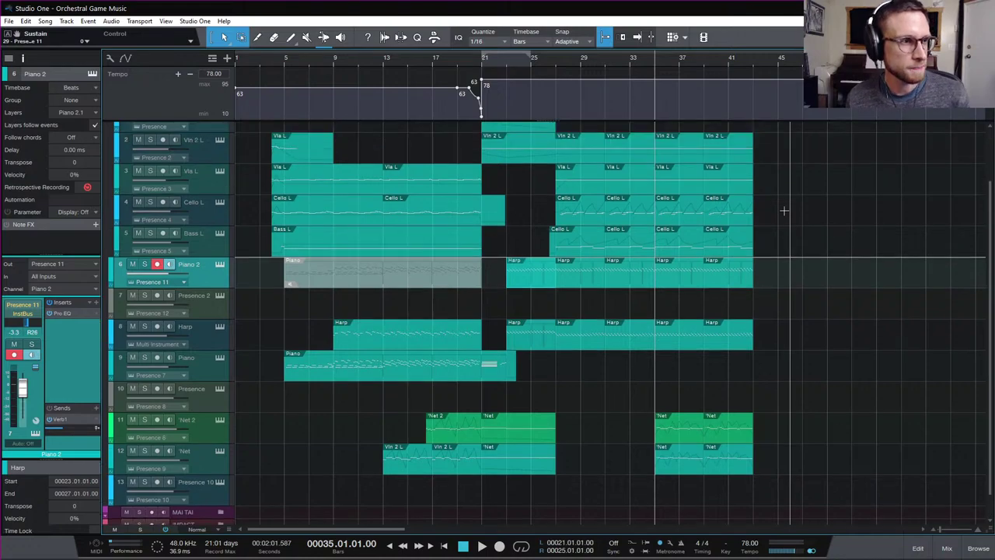
scroll(783, 210, up, 2)
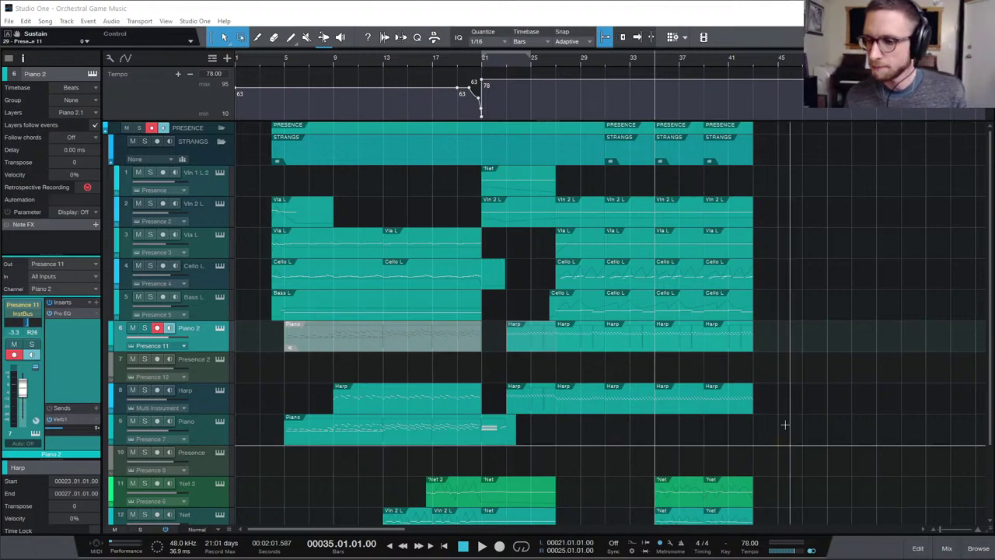
scroll(787, 286, down, 3)
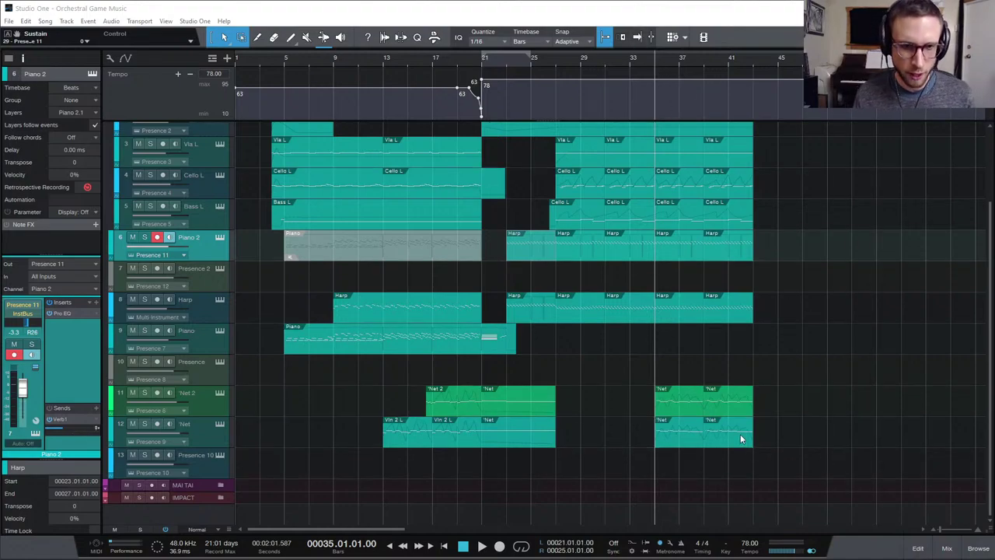
scroll(765, 401, up, 1)
scroll(769, 392, down, 1)
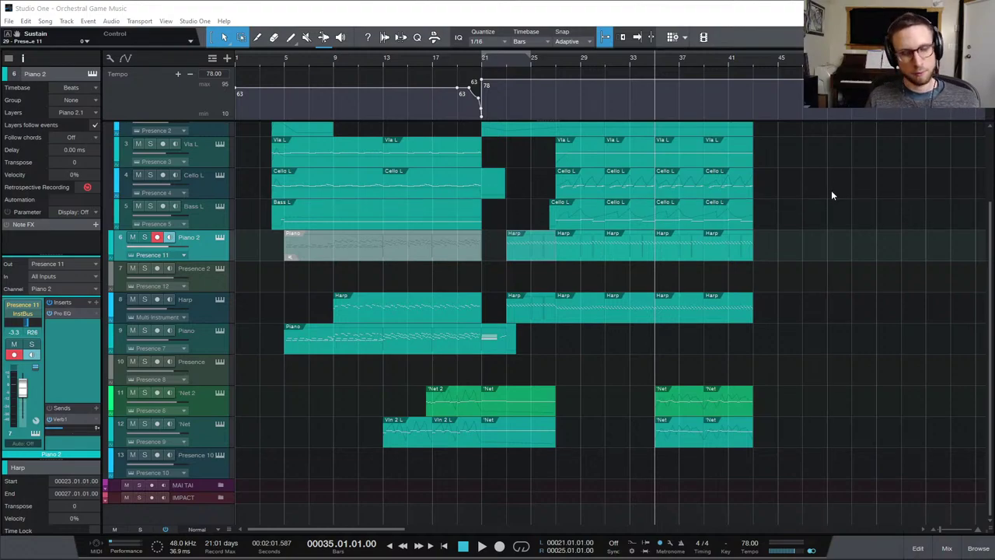
click(678, 62)
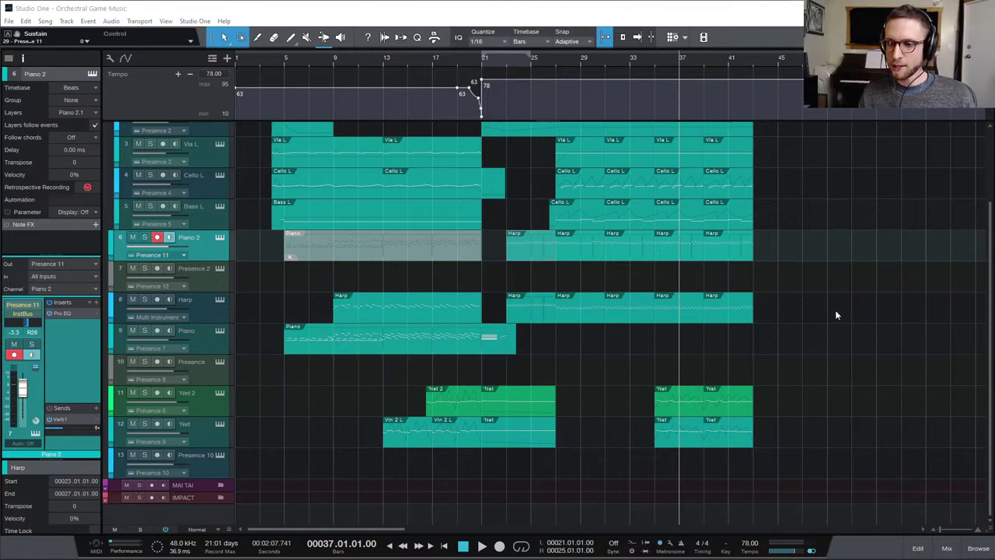
click(653, 62)
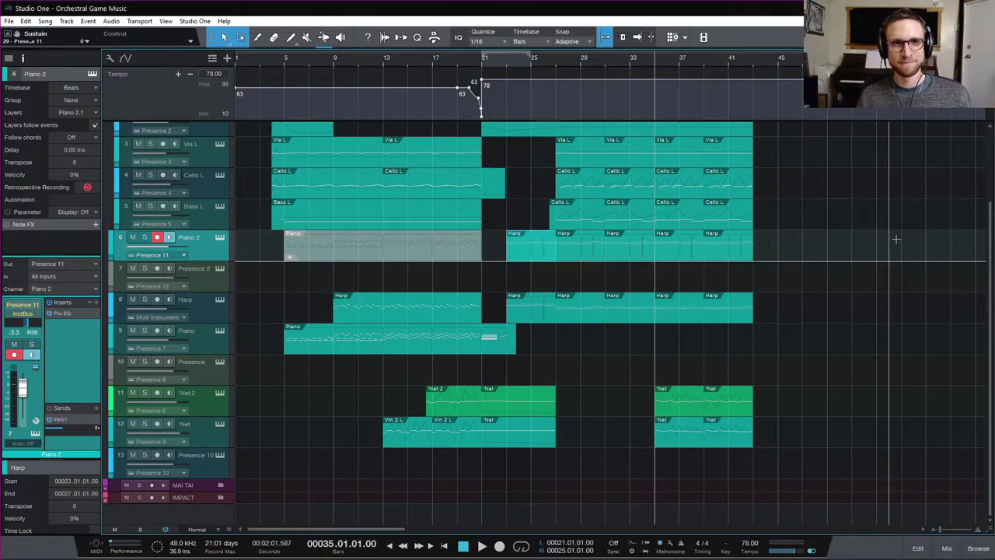
Play through the ending from bar 35 and place the playback cursor at bar 43, where the events end
mouse_move(731, 58)
mouse_down()
mouse_move(726, 48)
mouse_move(740, 56)
mouse_up()
scroll(884, 322, right, 4)
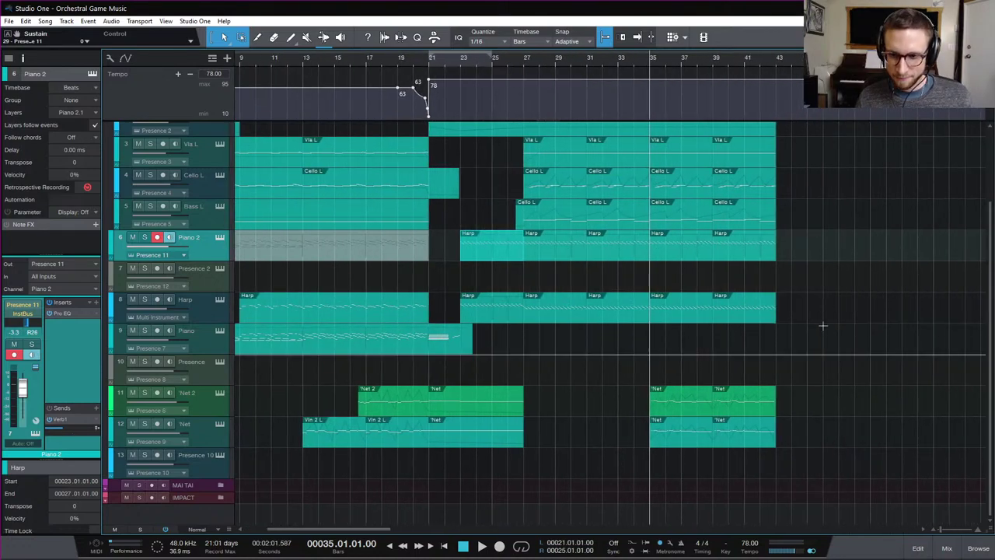
key(space)
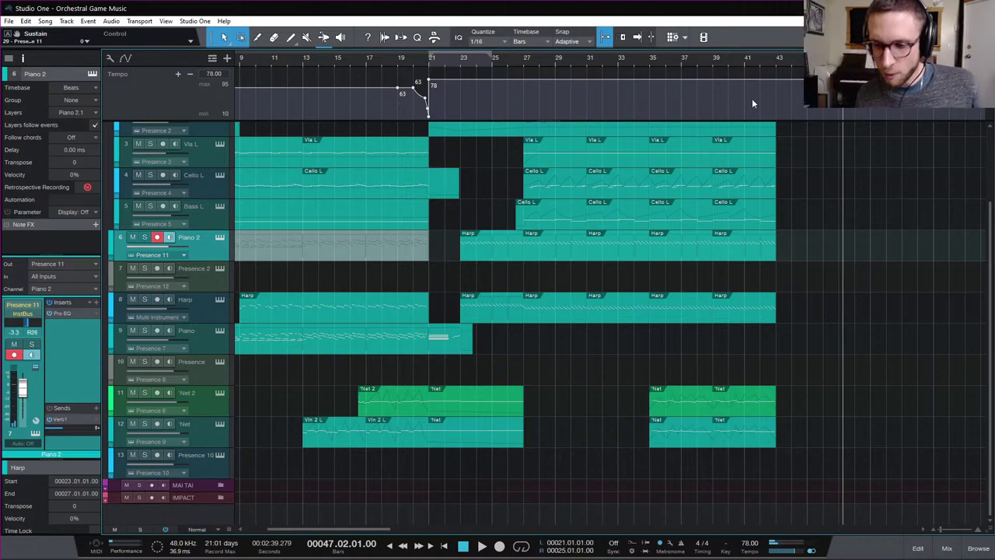
click(779, 59)
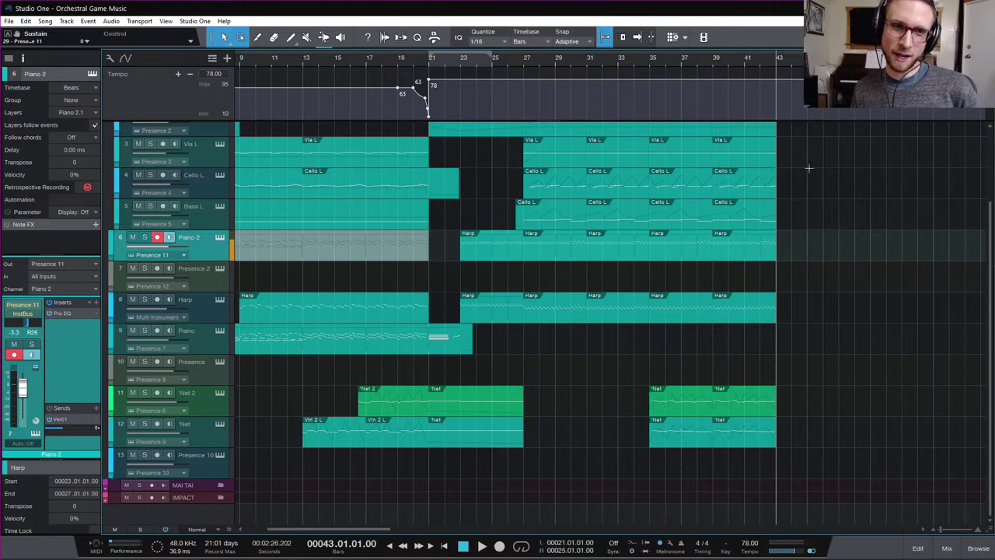
Inspect the Piano 2 track's Presence XT instrument and close it
scroll(808, 168, up, 3)
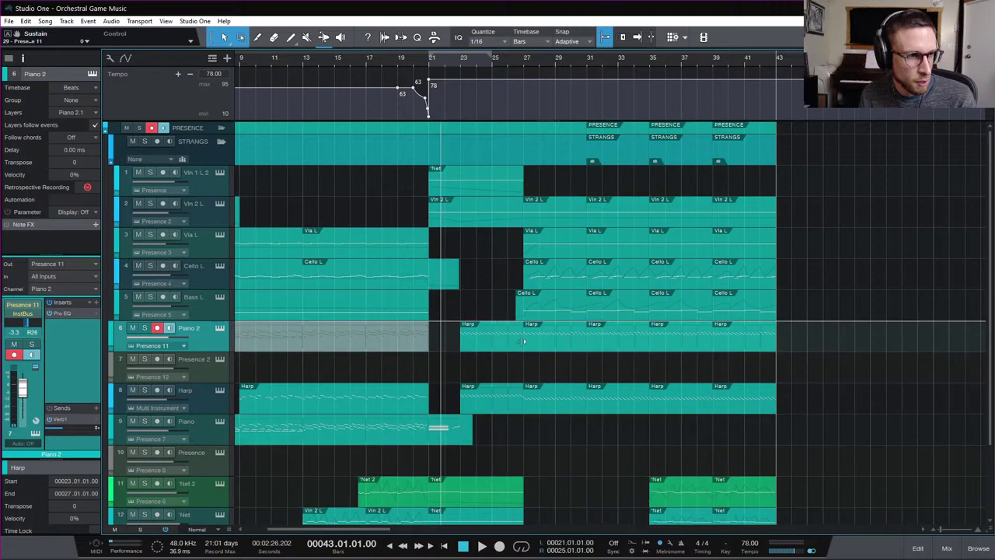
click(221, 328)
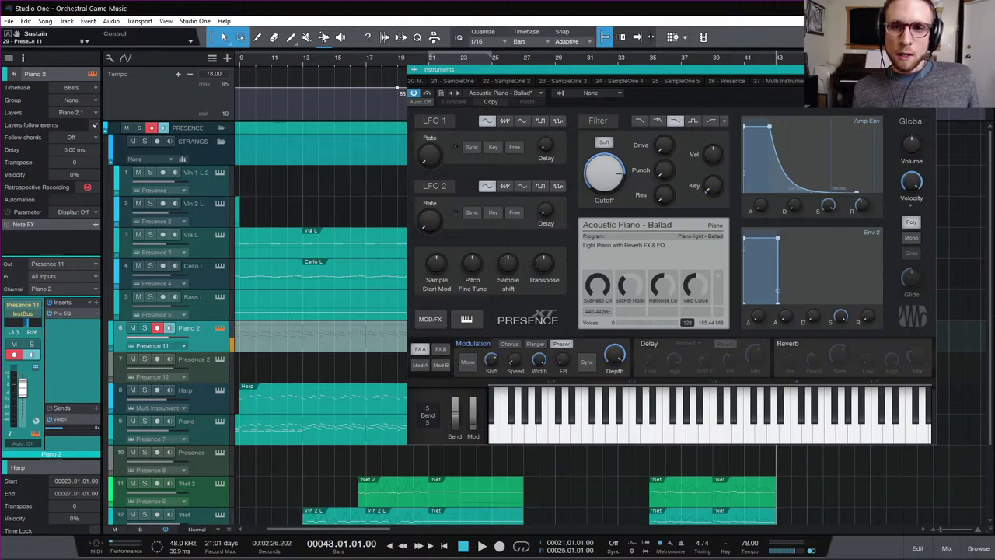
click(931, 69)
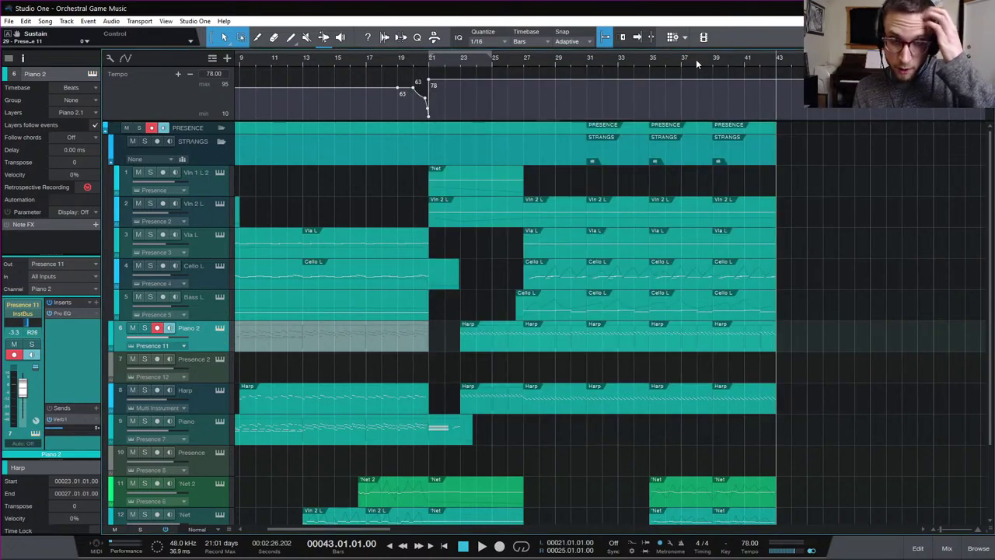
Play the last four bars of the arrangement from bar 39
click(712, 62)
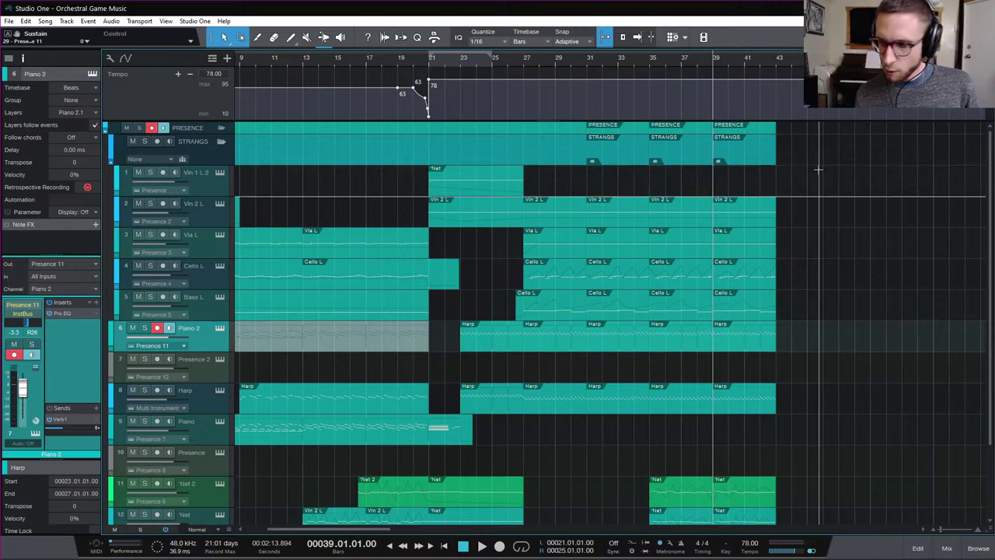
key(space)
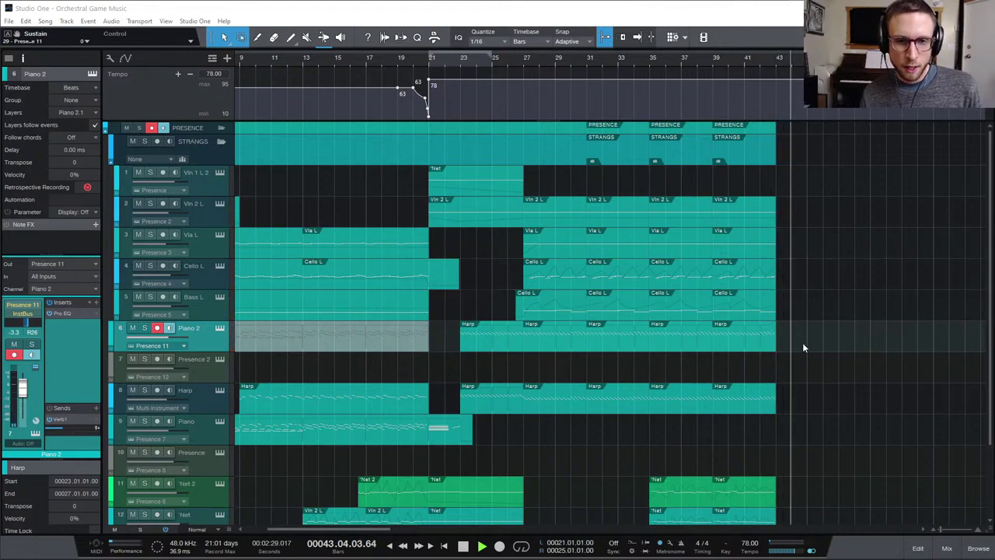
key(space)
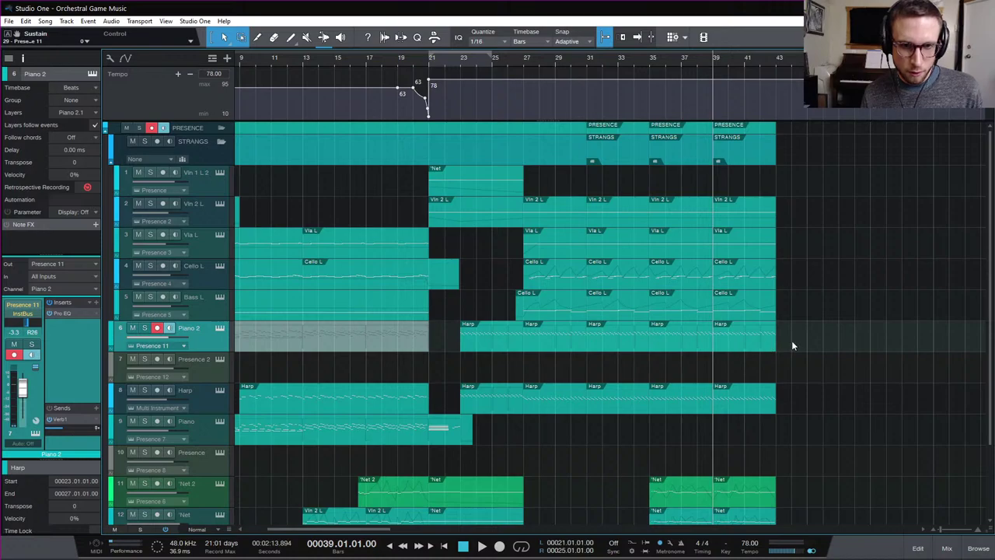
Duplicate the bar 39 Harp events on the Piano 2 and Harp tracks to bar 43, and remove the Harp track's copy
drag(793, 342, 775, 391)
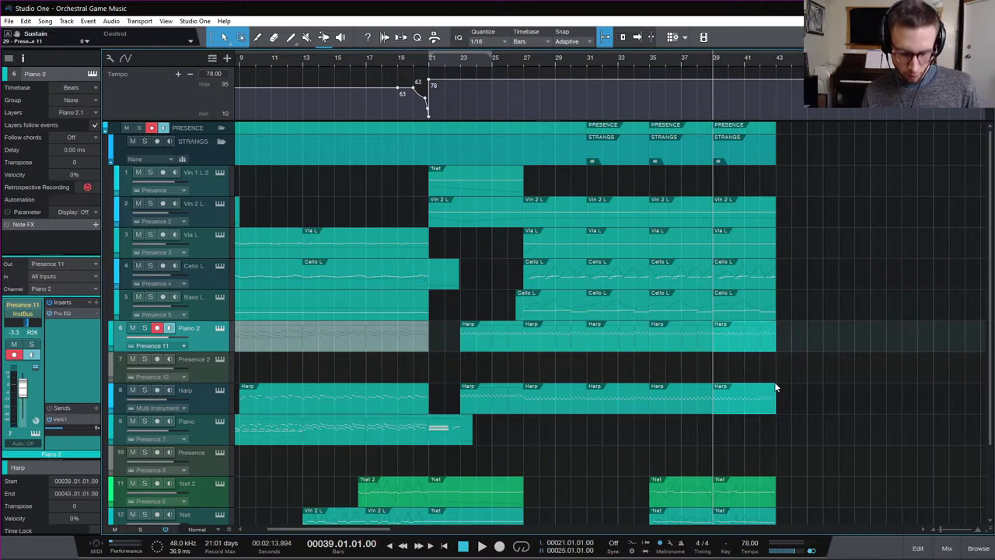
key(d)
double_click(802, 403)
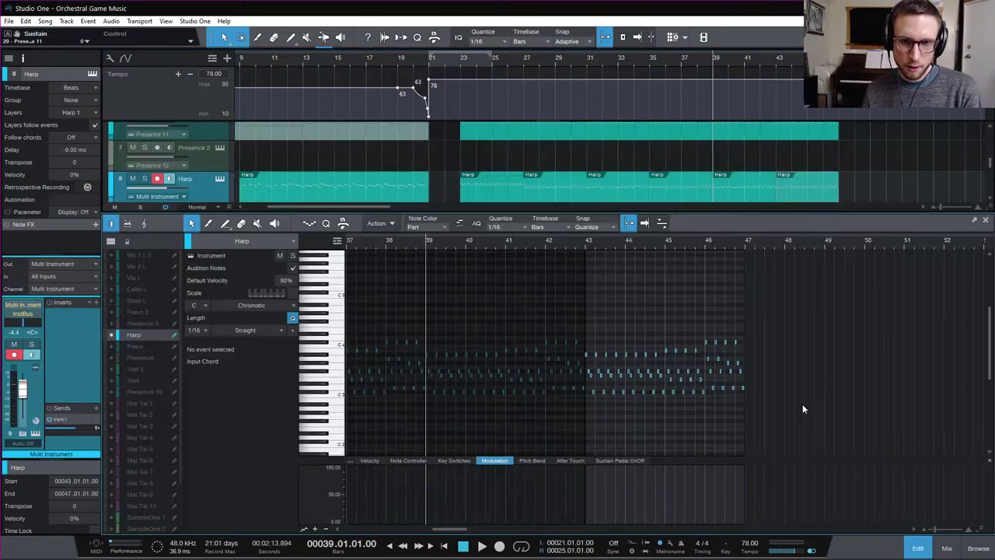
click(919, 548)
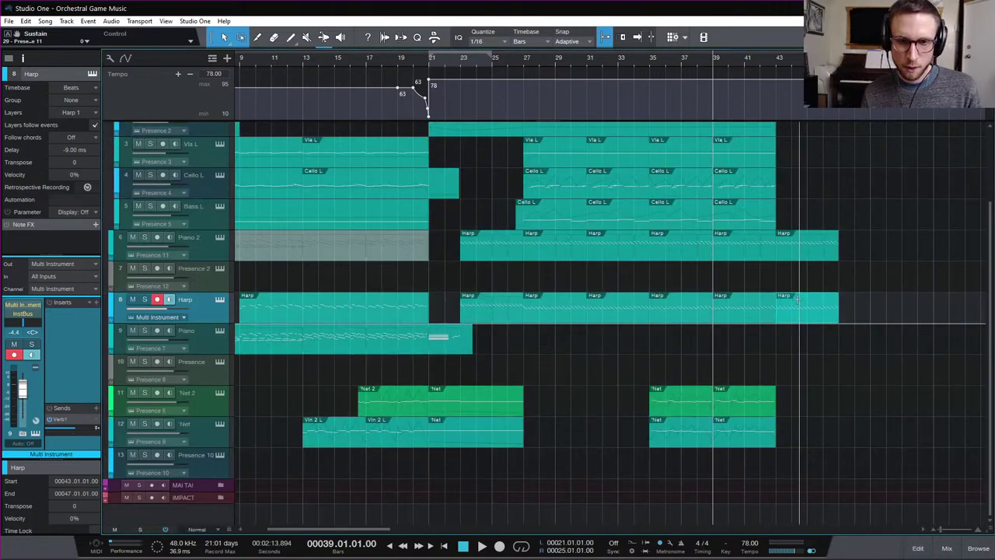
click(809, 319)
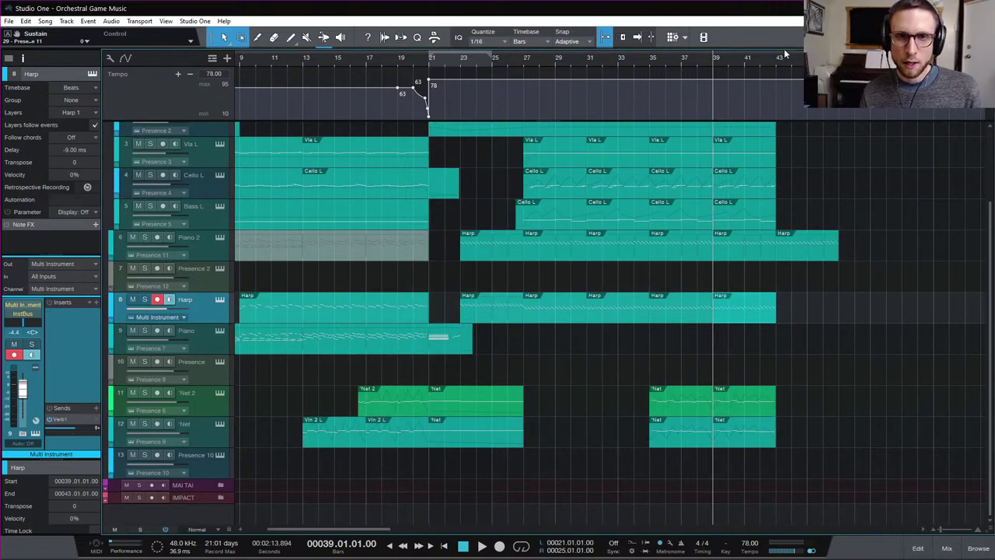
Open the Piano 2 event at bar 43 in the note editor and audition its opening notes
double_click(811, 255)
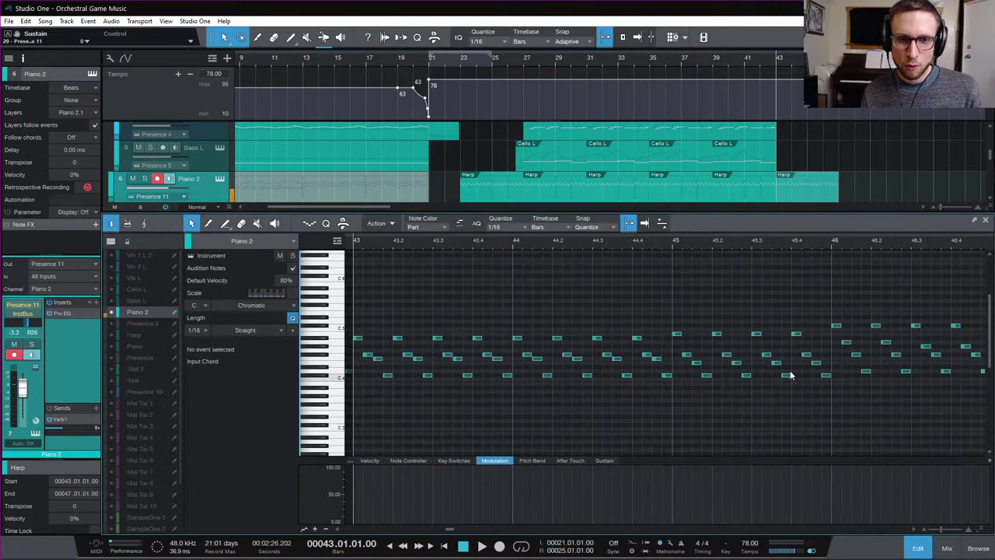
key(space)
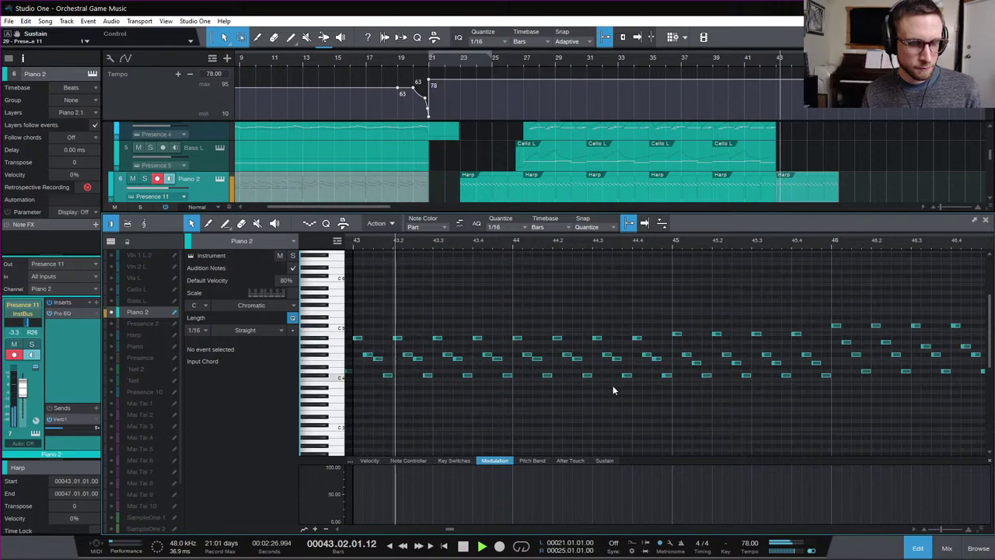
key(space)
scroll(831, 322, right, 1)
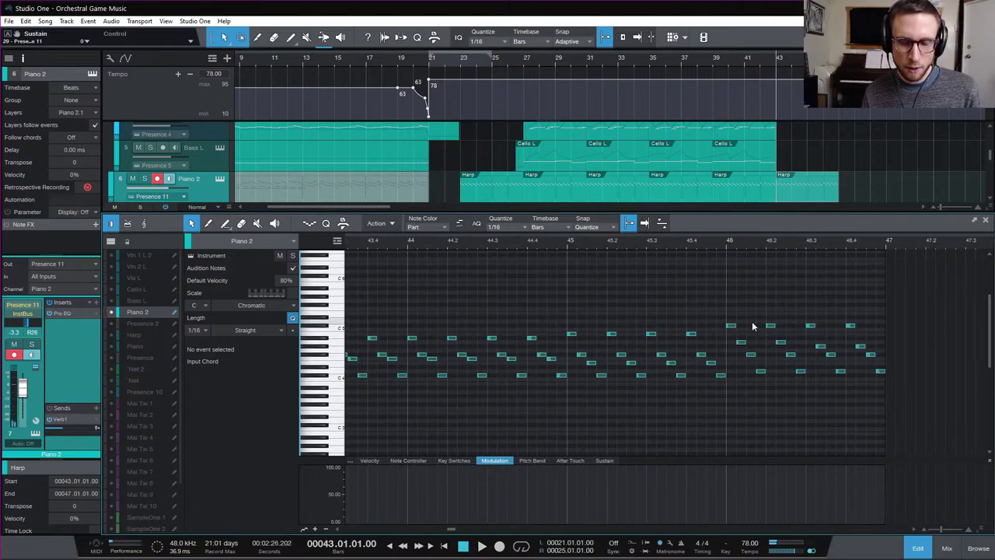
scroll(639, 356, left, 1)
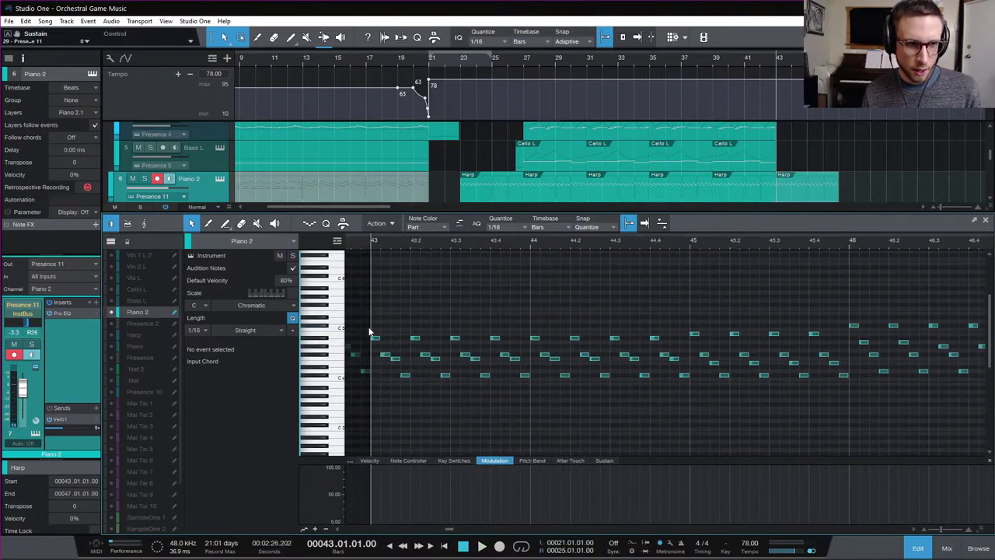
In bars 43 and 44 of Piano 2, raise the highest arpeggio notes to D5 and the second-highest ones to C#5
drag(372, 334, 493, 340)
drag(669, 319, 689, 355)
key(Up)
key(Up)
key(Up)
key(Up)
key(Up)
key(Up)
key(Up)
key(Up)
key(Up)
key(Up)
key(Up)
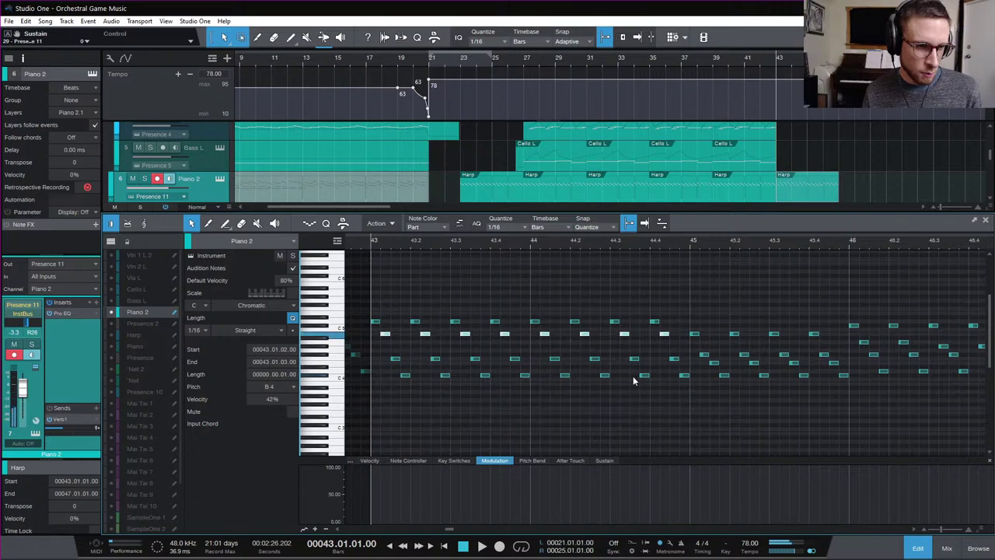
Raise the third-highest arpeggio notes in bars 43 and 44 to A4
drag(390, 349, 687, 369)
key(Up)
key(Up)
click(666, 366)
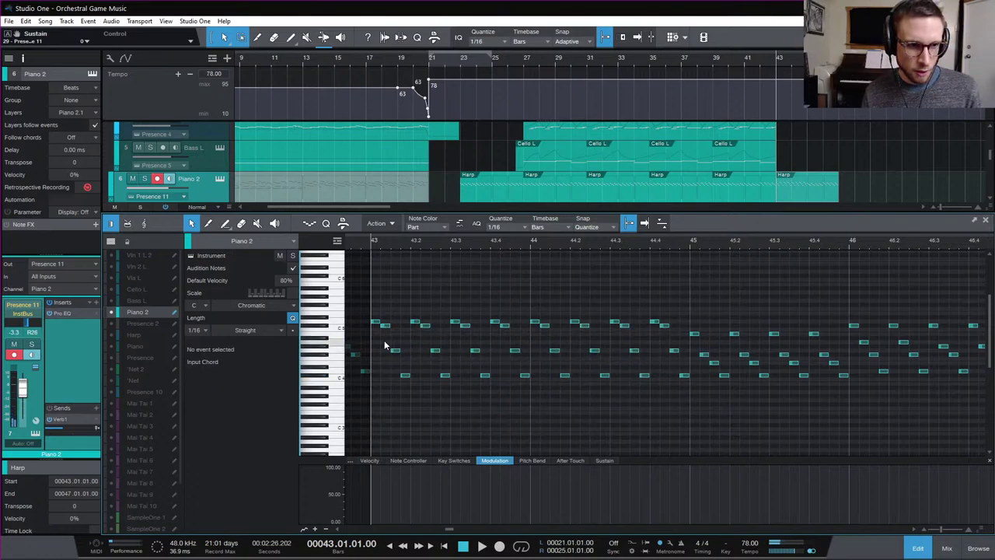
drag(379, 339, 399, 380)
key(Up)
key(Up)
Raise the lowest arpeggio notes in bars 43 and 44 to F#4 and deselect them
click(687, 375)
key(Up)
key(Up)
key(Up)
key(Up)
key(Up)
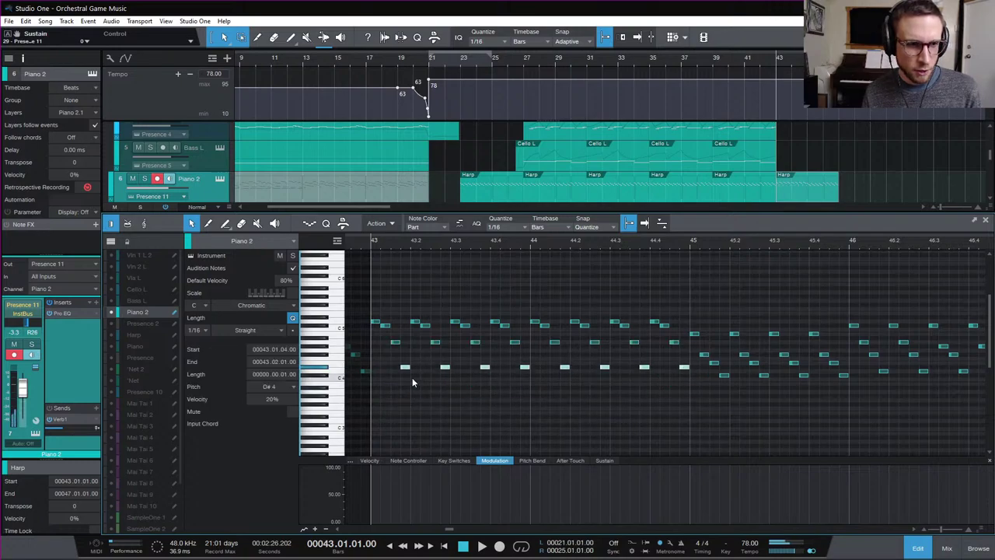
click(435, 370)
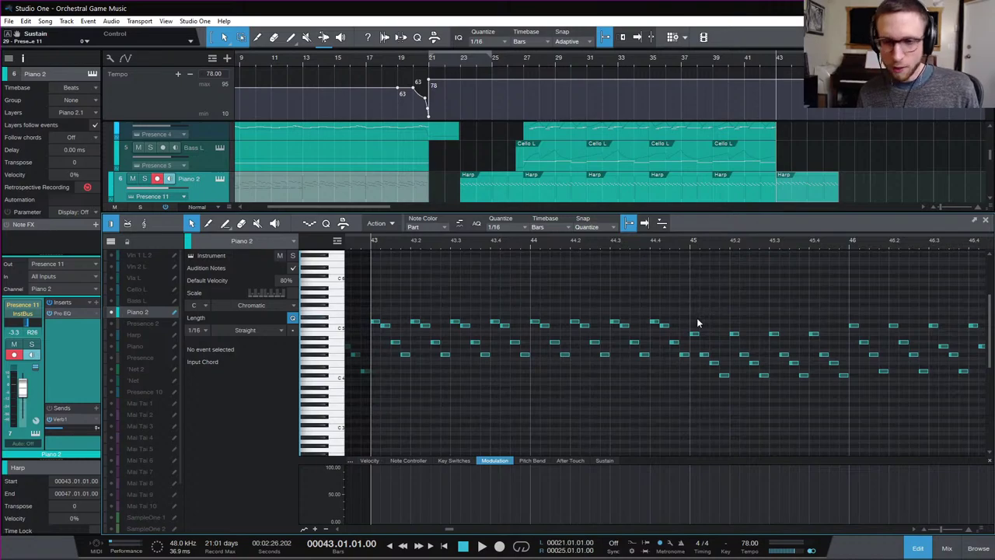
Play back the Piano 2 arpeggio from bar 43 to check the raised notes in bars 43 and 44
drag(688, 318, 812, 340)
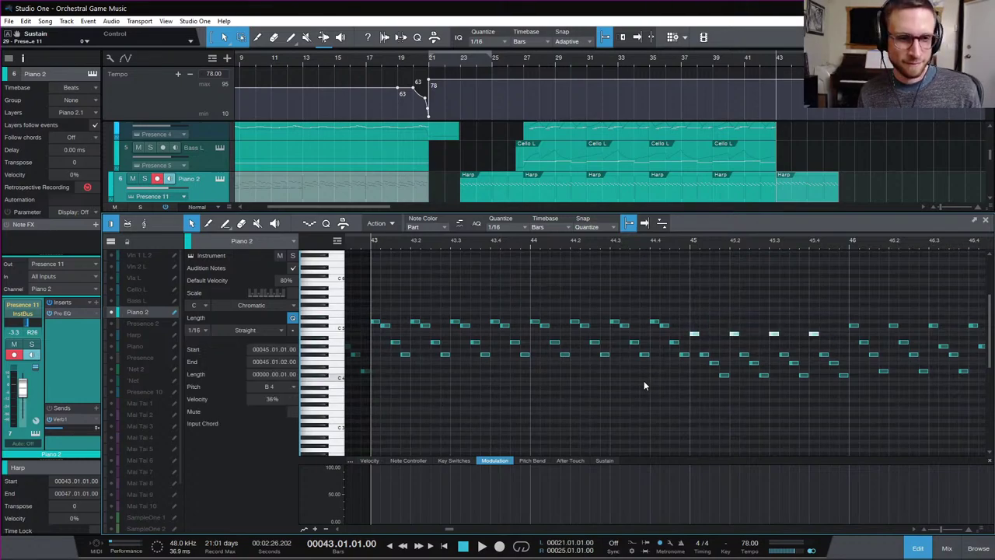
key(space)
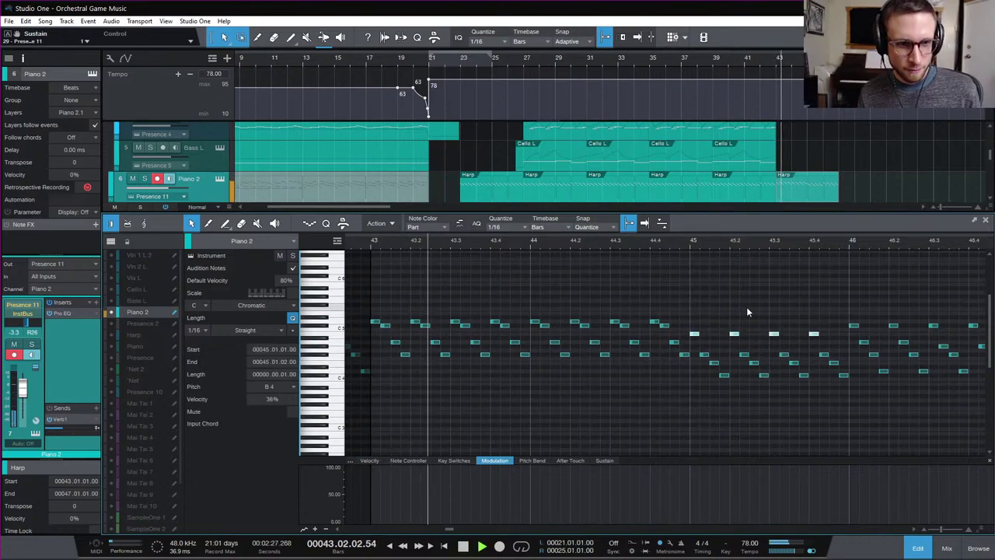
click(753, 295)
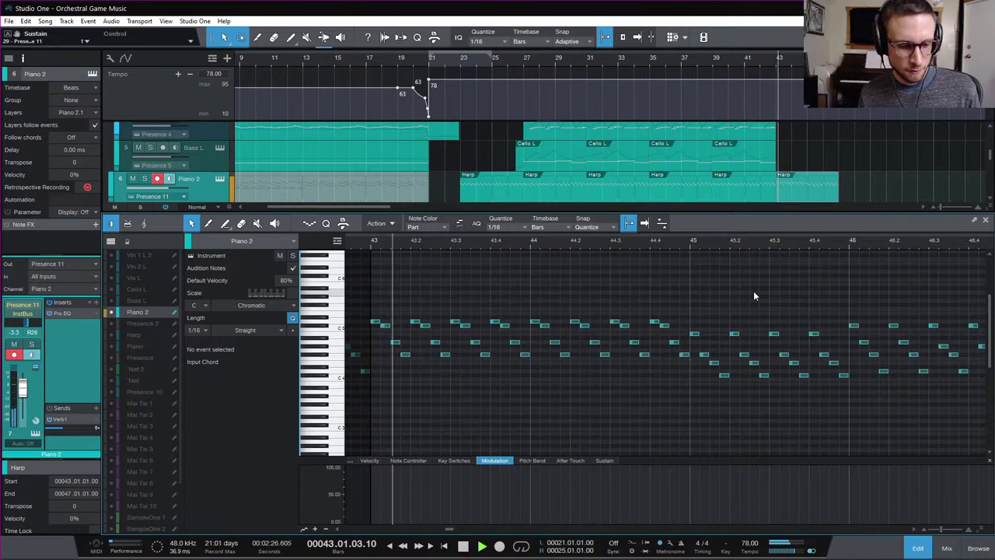
key(space)
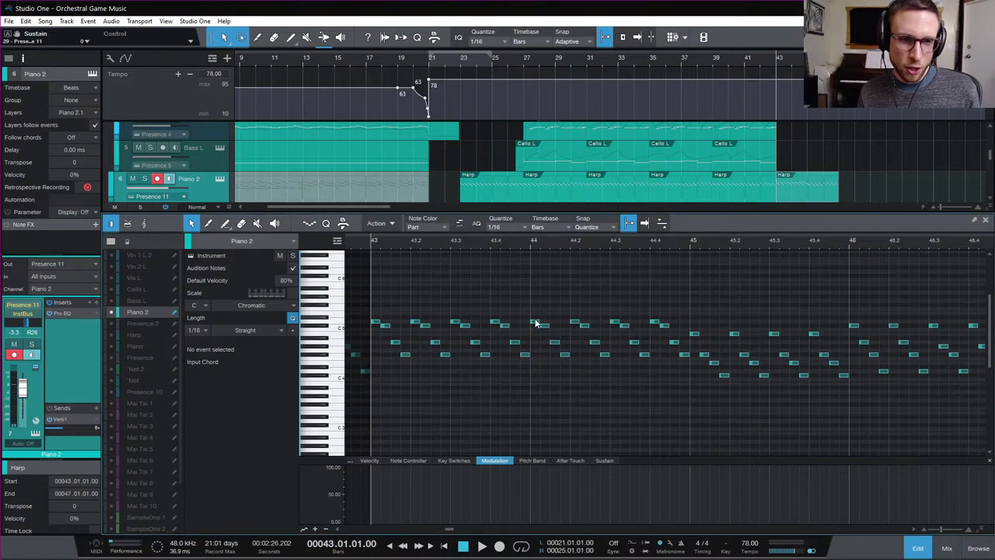
key(space)
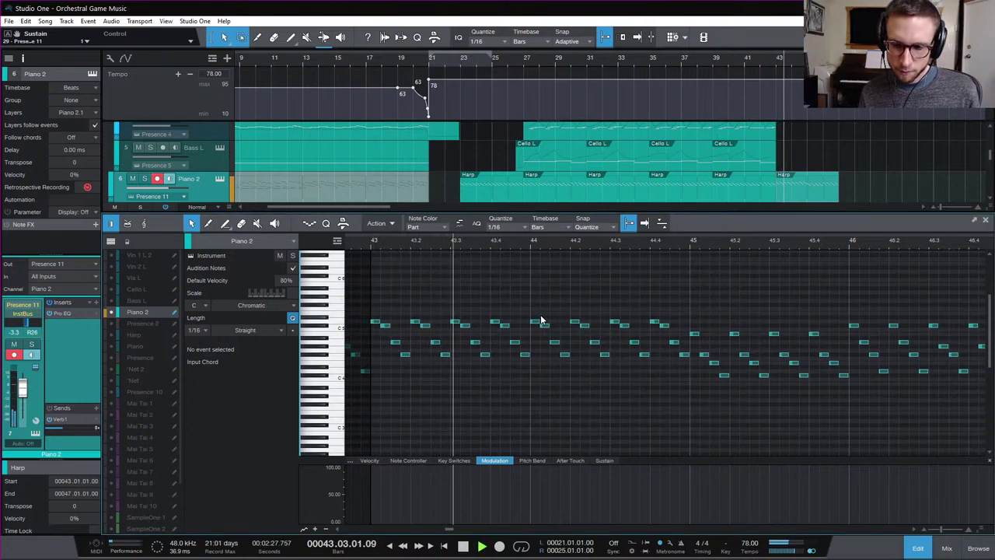
key(space)
In the second half of bar 43, lower the highest arpeggio notes to C#5, the second-highest to B4 and the lowest to E4
drag(440, 301, 515, 333)
drag(439, 305, 529, 363)
click(488, 270)
click(487, 259)
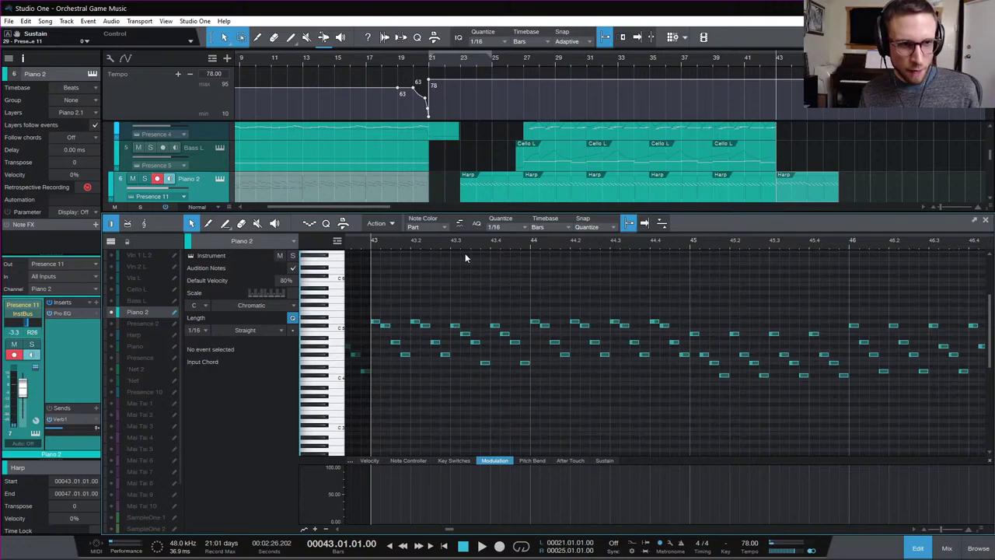
Audition bar 43 with its reworked second half
key(space)
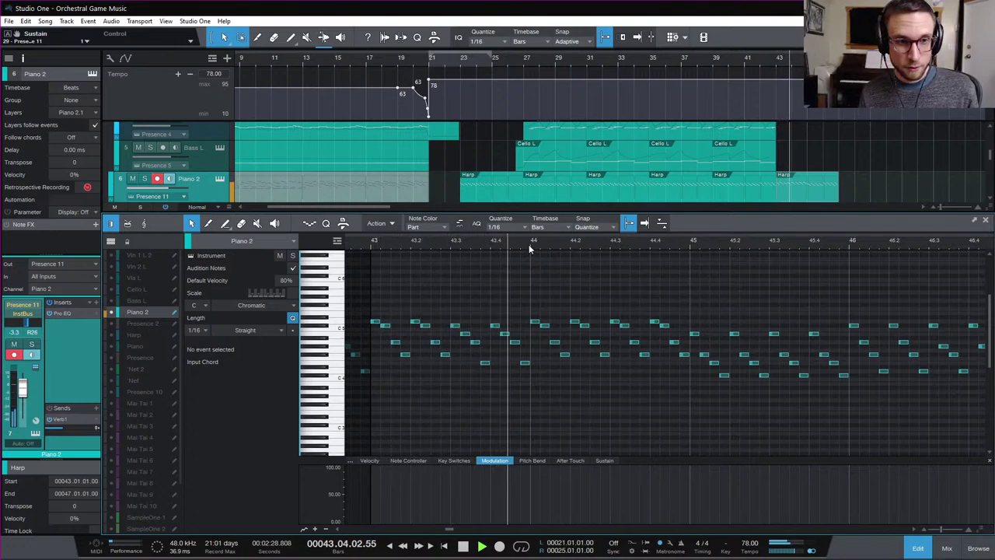
key(space)
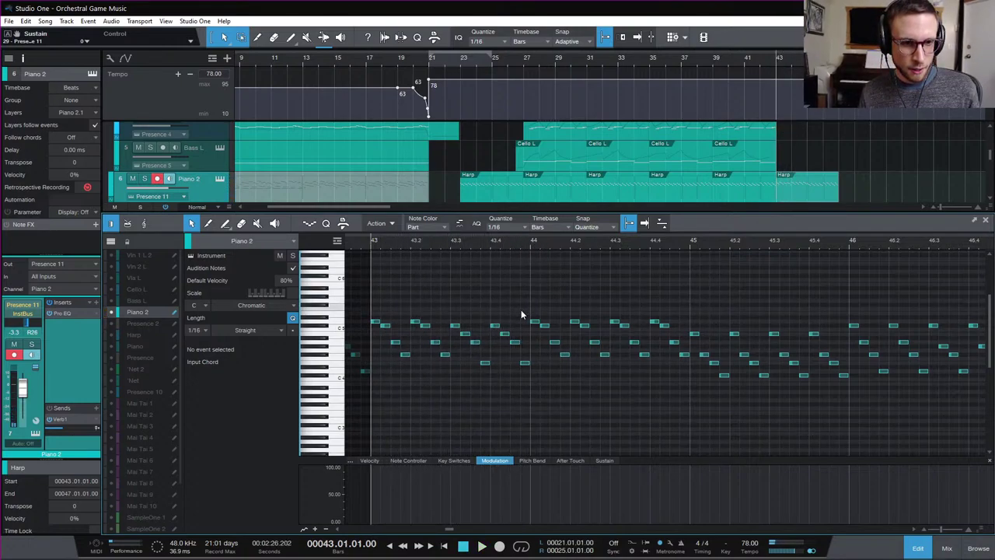
drag(523, 311, 581, 297)
key(space)
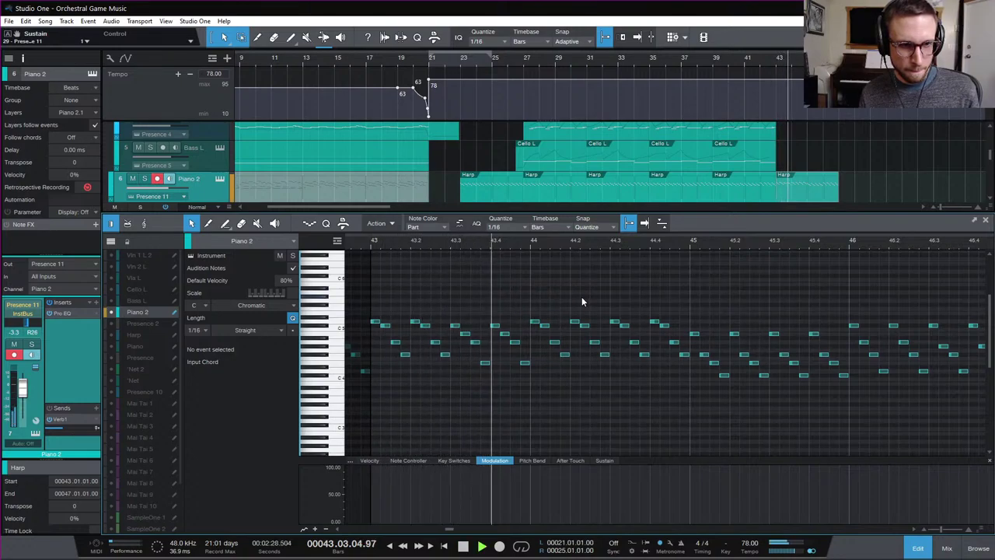
key(space)
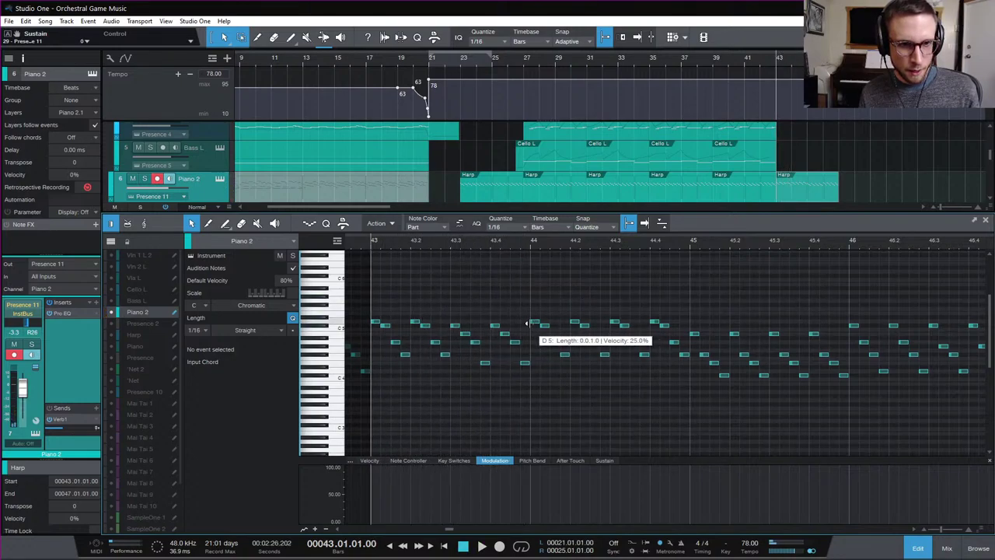
Lower the bar 44 arpeggio notes to C#5, A4, F#4 and E4, from highest to lowest
drag(550, 350, 687, 359)
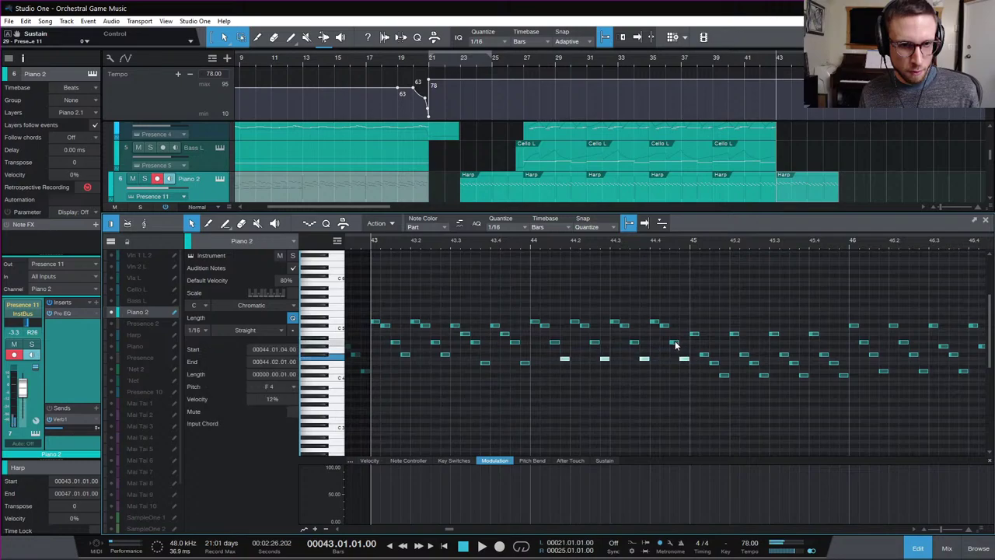
drag(542, 336, 676, 350)
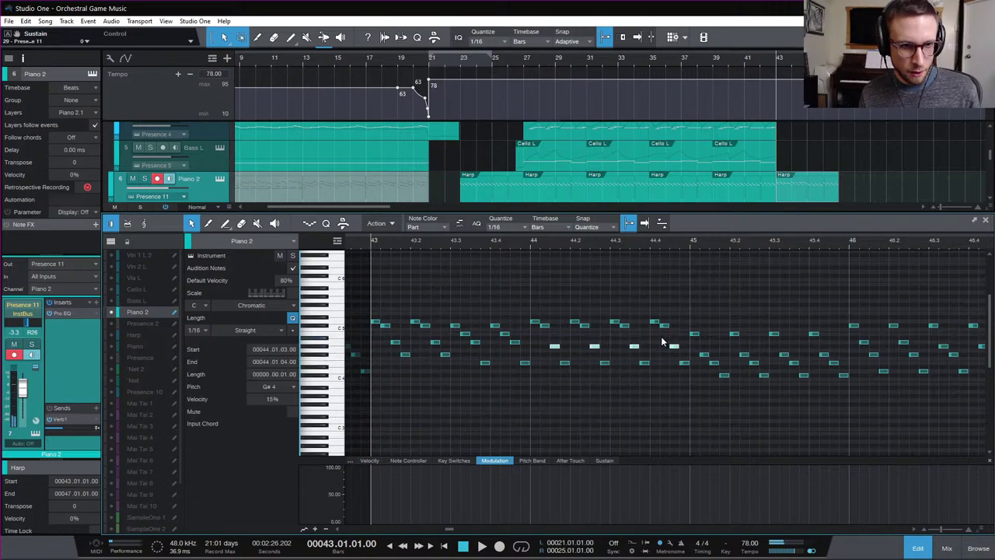
drag(541, 333, 699, 320)
key(Down)
key(Down)
key(Down)
key(Down)
drag(520, 314, 669, 321)
key(Down)
click(632, 301)
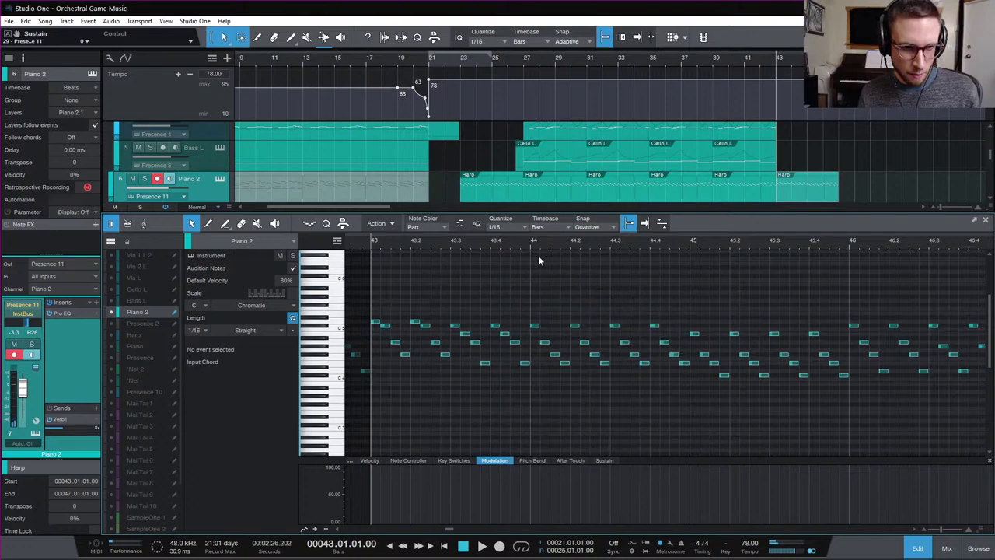
Audition the Piano 2 arpeggio across bars 43 and 44 and review the notes through bar 46
key(space)
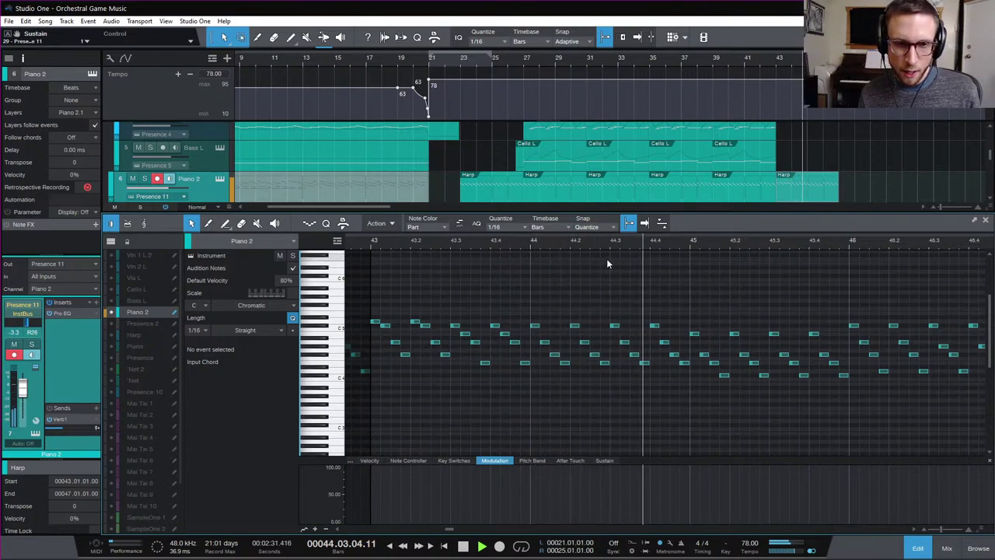
key(space)
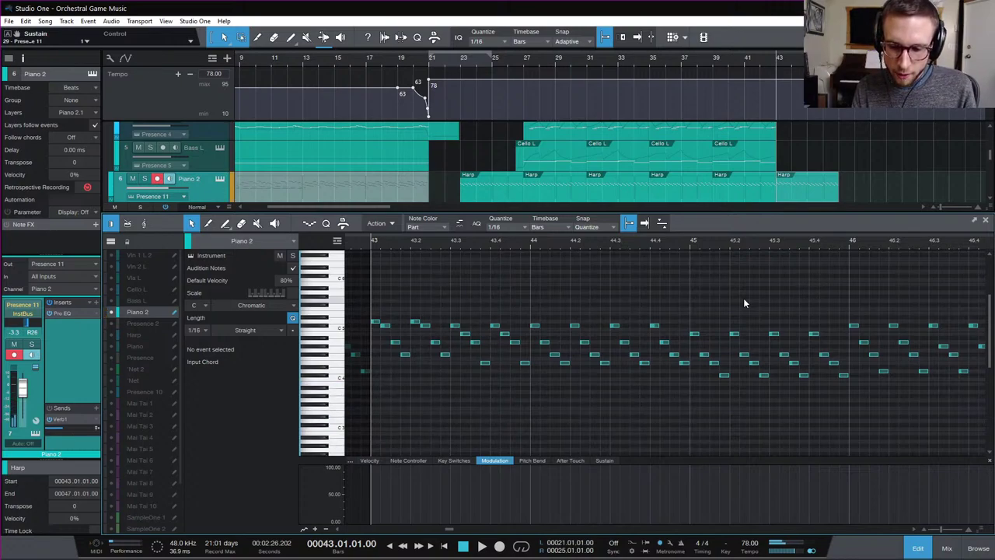
key(ctrl+Tab)
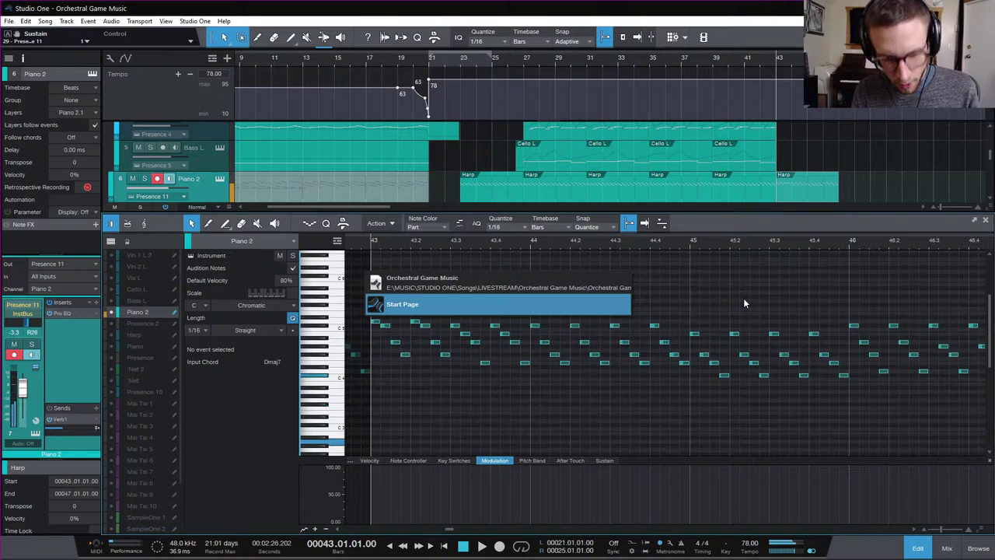
key(ctrl+Tab)
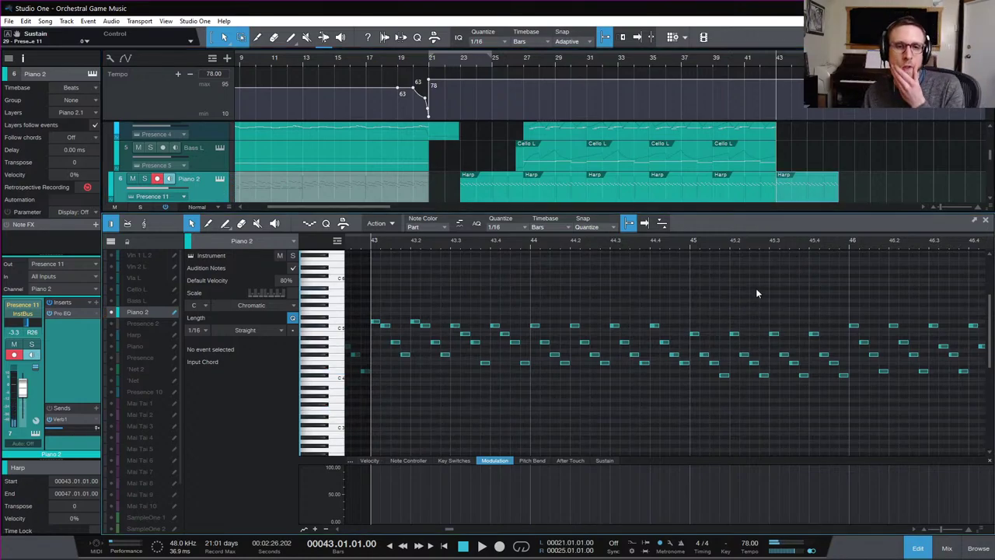
key(w)
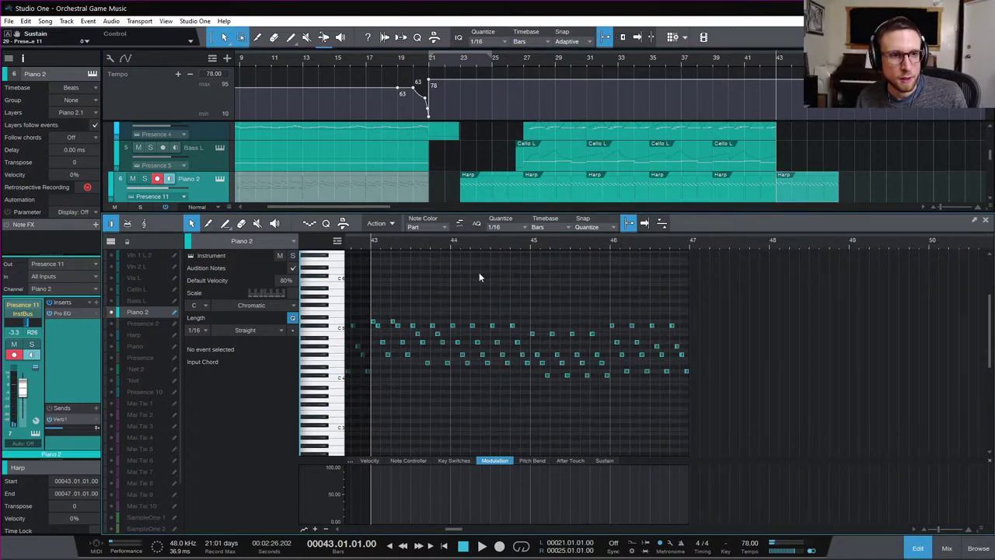
scroll(596, 280, down, 1)
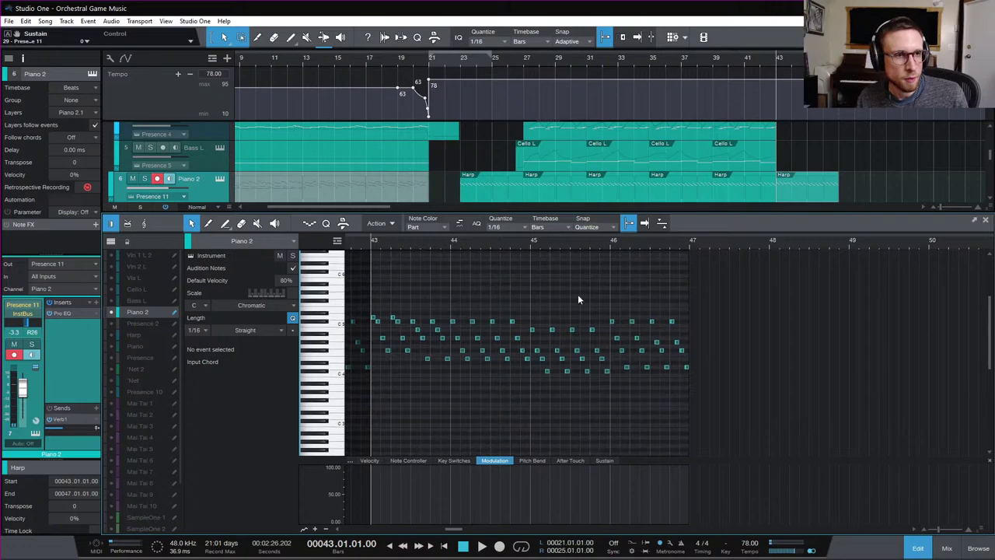
scroll(825, 129, down, 1)
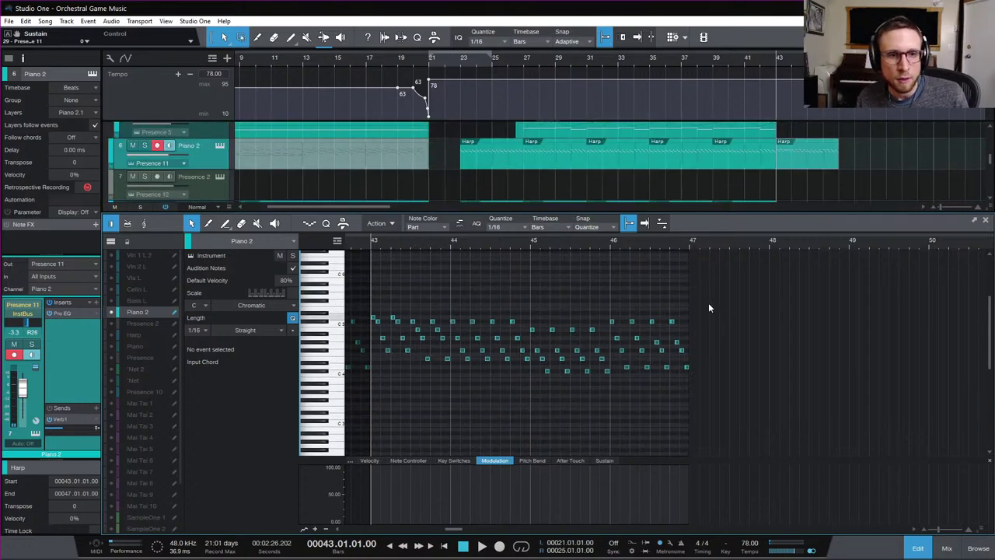
key(space)
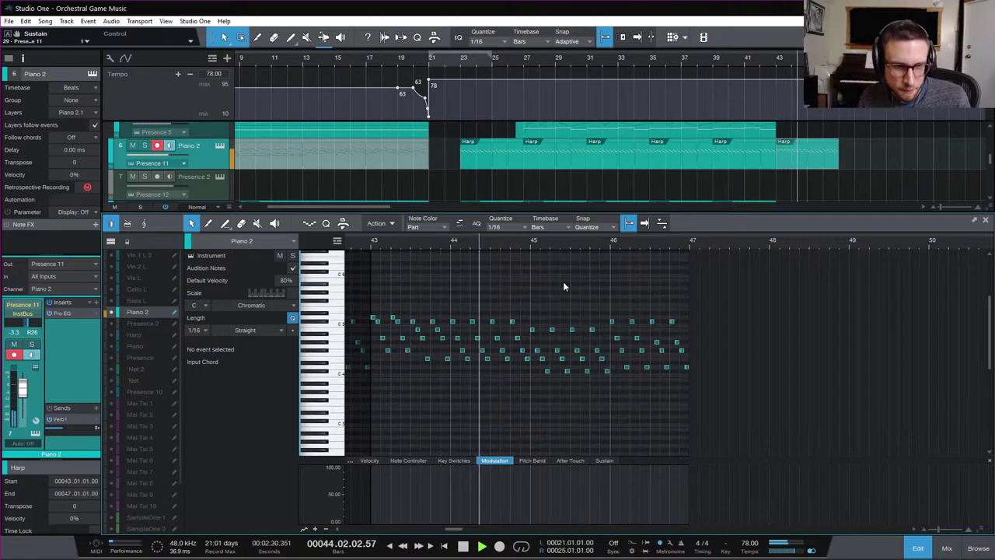
key(space)
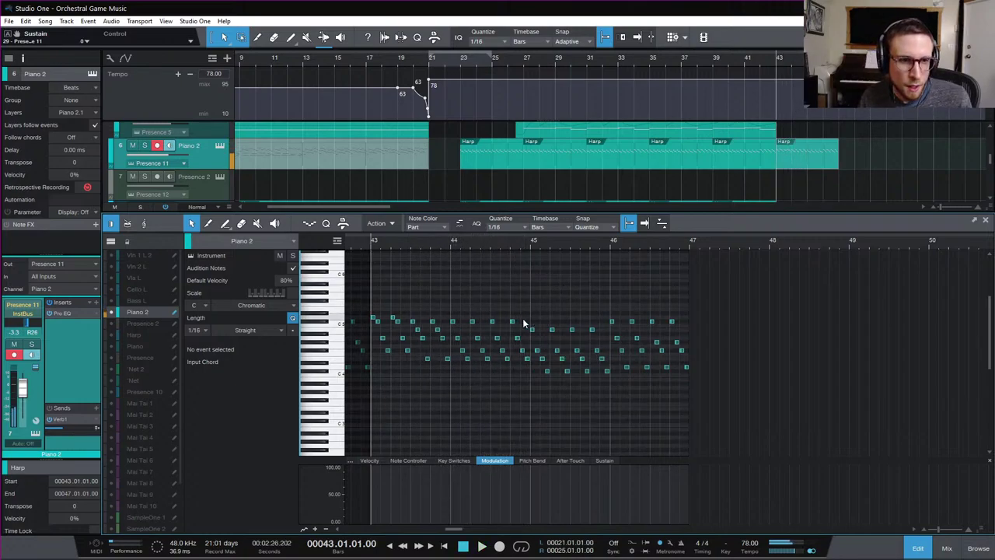
Raise the bar 45 arpeggio notes to D5, B4, G4 and F#4, from highest to lowest
drag(522, 318, 624, 362)
key(Up)
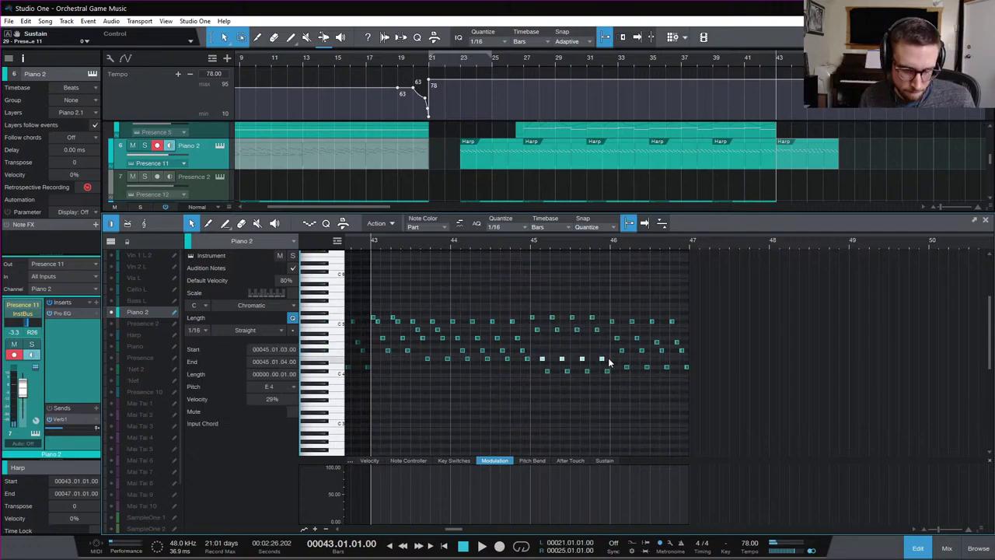
key(Up)
key(Up)
key(Up)
drag(543, 362, 608, 372)
key(Up)
key(Up)
key(Up)
key(Up)
key(Up)
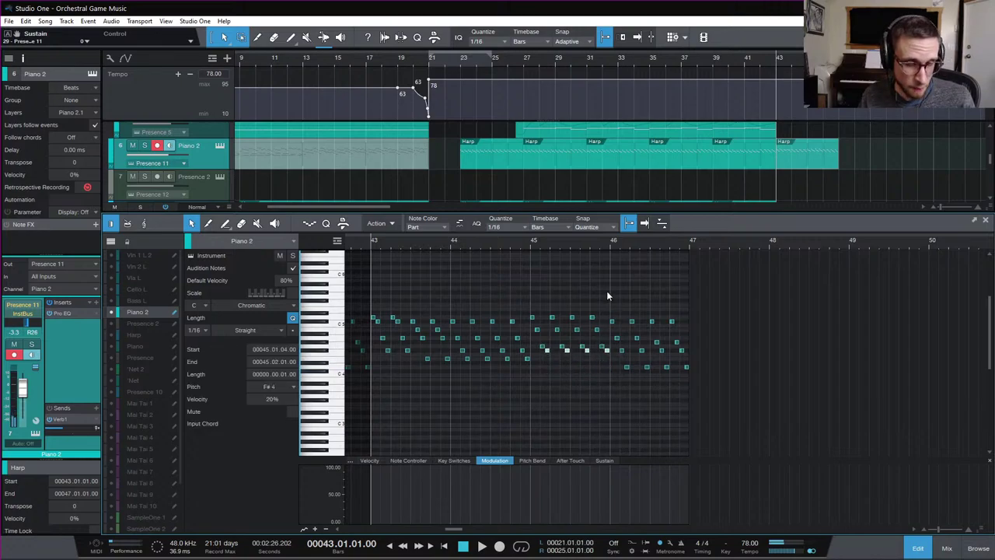
In the second half of bar 45, raise the highest notes to E5, the second-highest to D5 and the third-highest to A4
drag(605, 305, 577, 310)
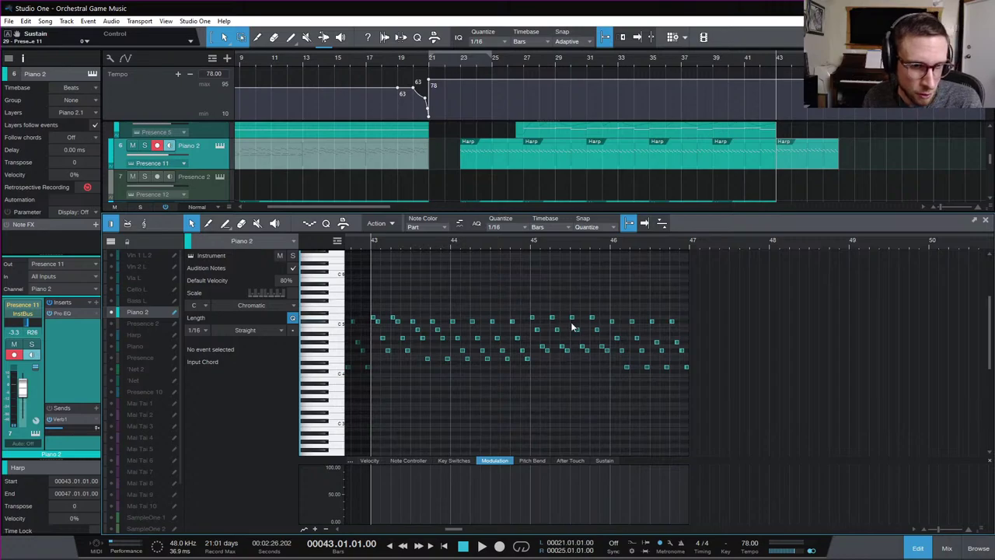
drag(569, 310, 603, 348)
key(Up)
key(Up)
click(599, 326)
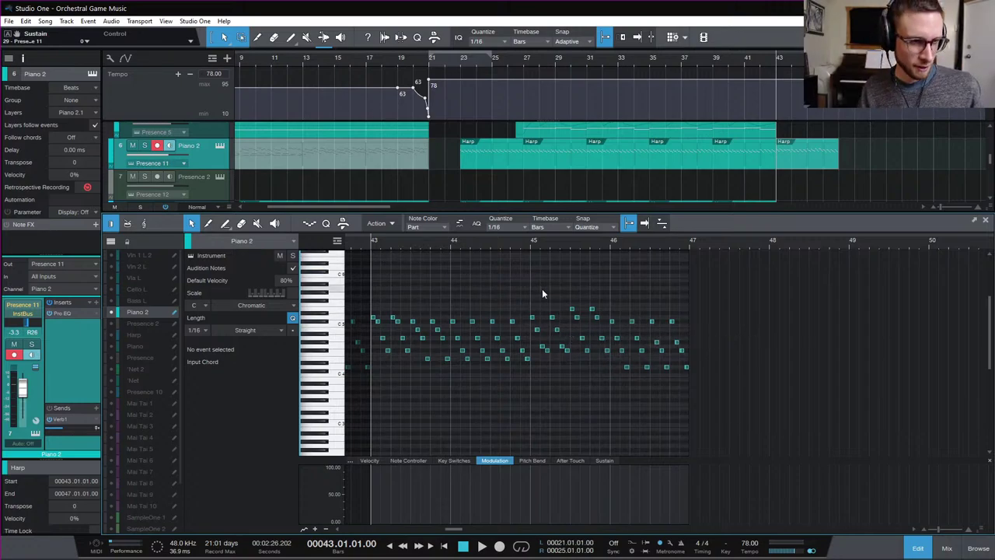
Play the arpeggio from bar 43 through bar 45 to check the new progression
click(451, 242)
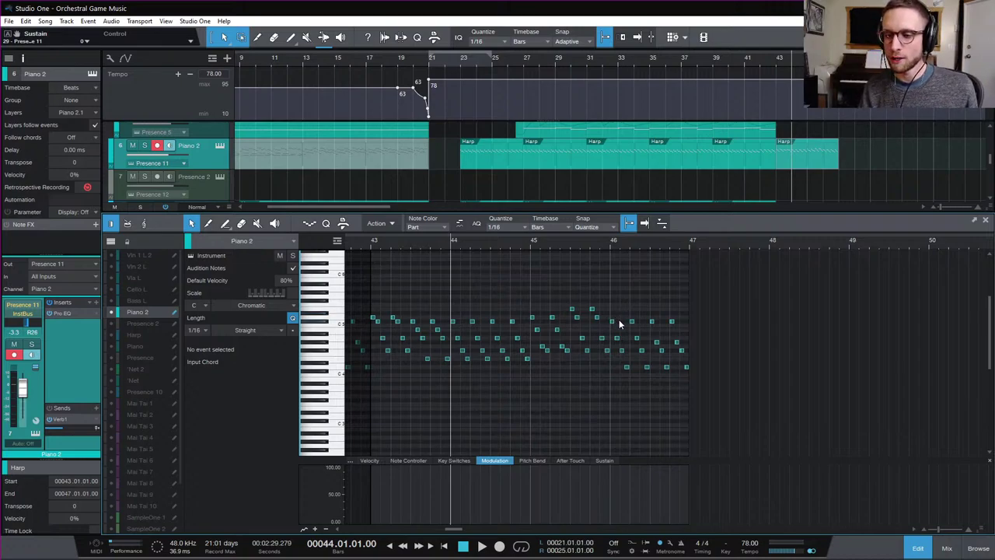
click(372, 242)
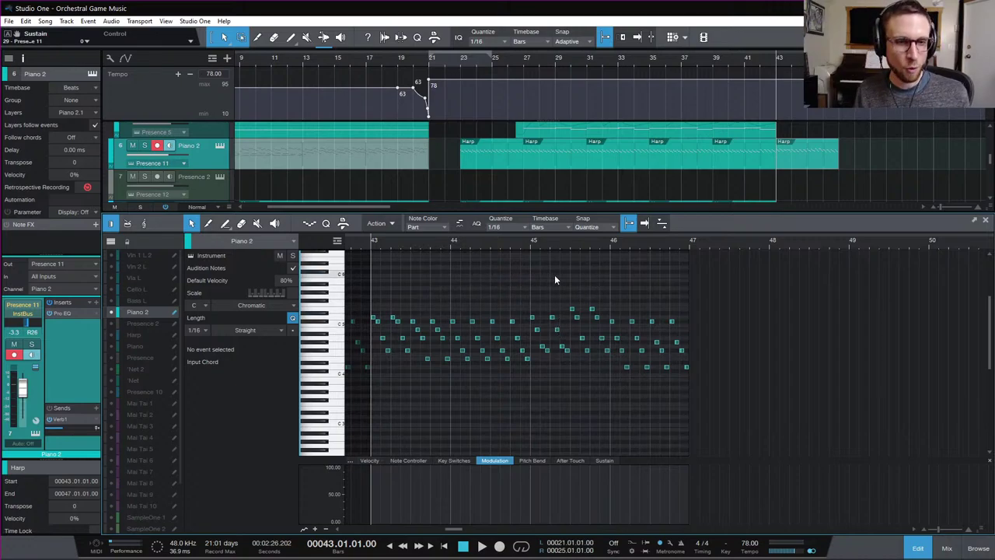
key(space)
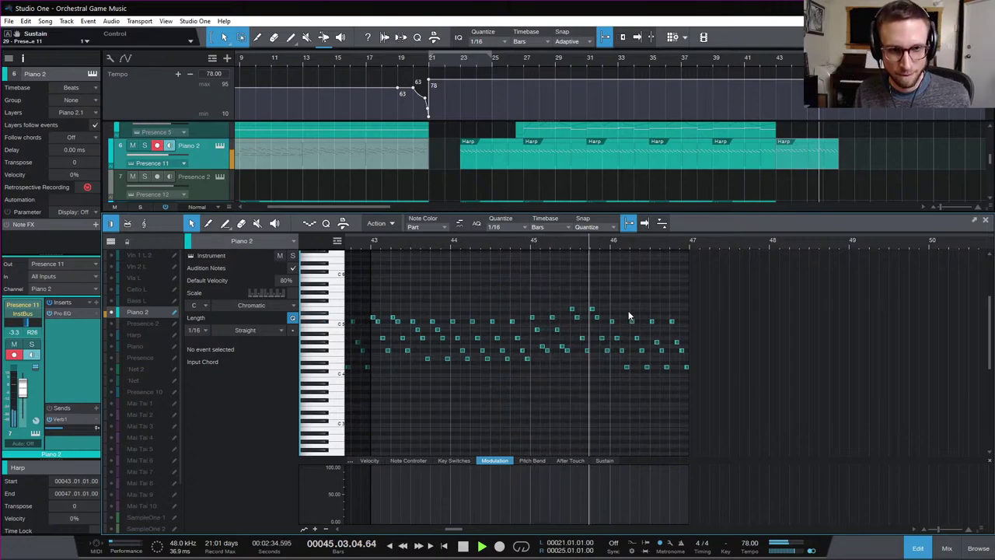
key(space)
Raise the highest arpeggio notes in bar 46 to F#5
drag(659, 326, 681, 324)
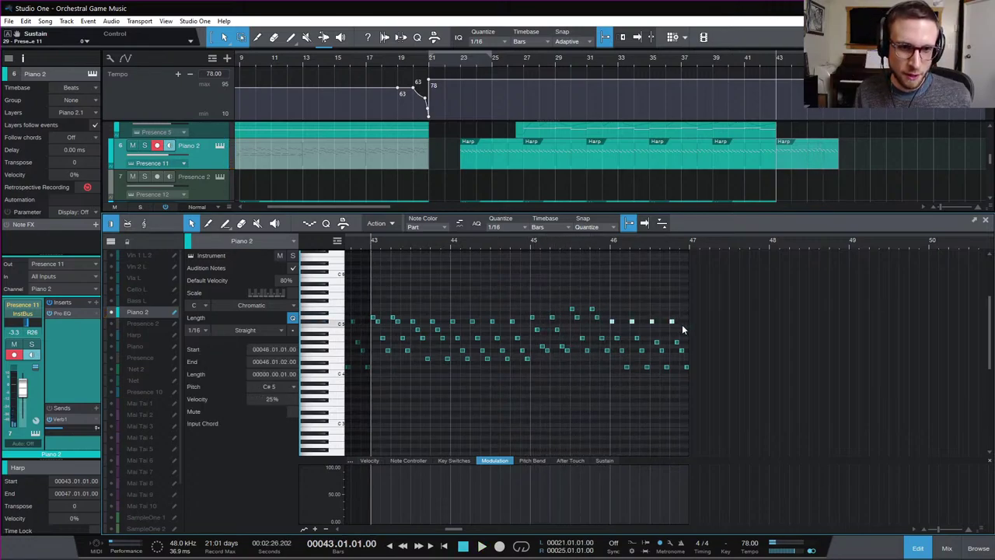
key(Up)
key(Up)
key(Up)
key(Up)
click(605, 294)
drag(605, 294, 711, 318)
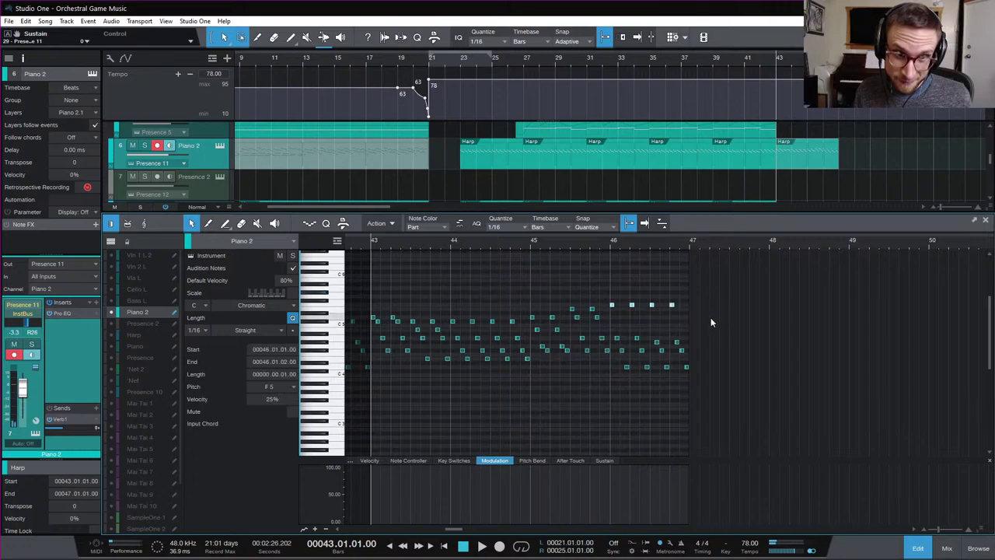
key(Up)
Raise the second-highest arpeggio notes in bar 46 to D5
drag(611, 332, 622, 356)
key(Up)
key(Up)
key(Up)
key(Up)
key(Up)
key(Up)
key(Up)
key(Up)
key(Up)
key(Up)
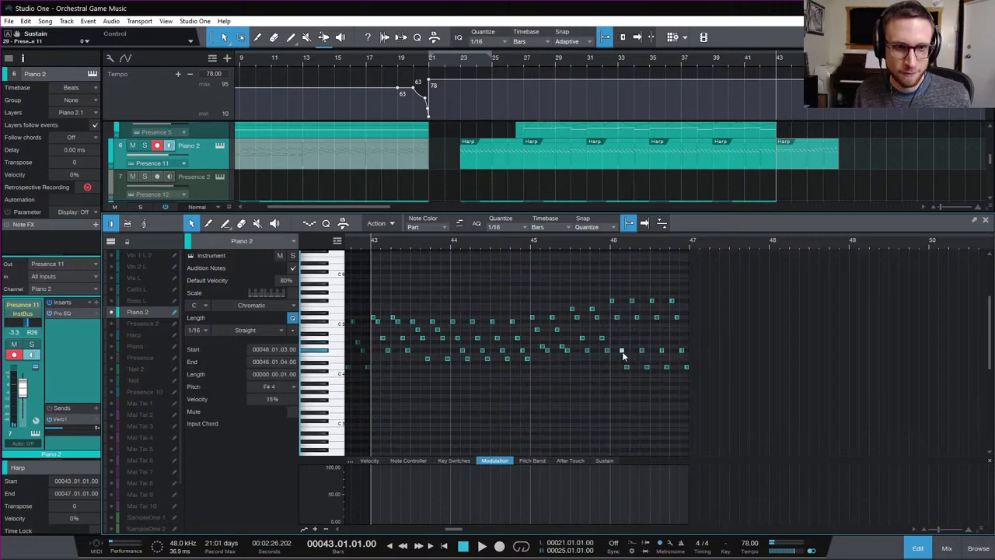
Raise the third-highest arpeggio notes in bar 46 to B4 and the lowest to A4, and close the note editor
drag(694, 363, 618, 375)
key(Up)
key(Up)
key(Up)
key(Up)
key(Up)
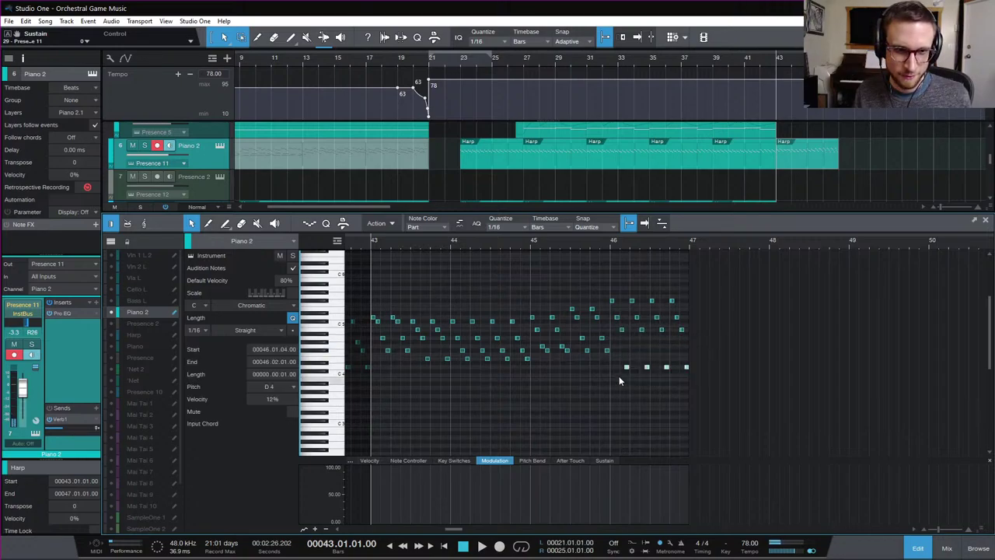
key(Up)
key(Up)
key(Up)
key(Up)
key(Up)
key(Up)
key(Up)
click(577, 393)
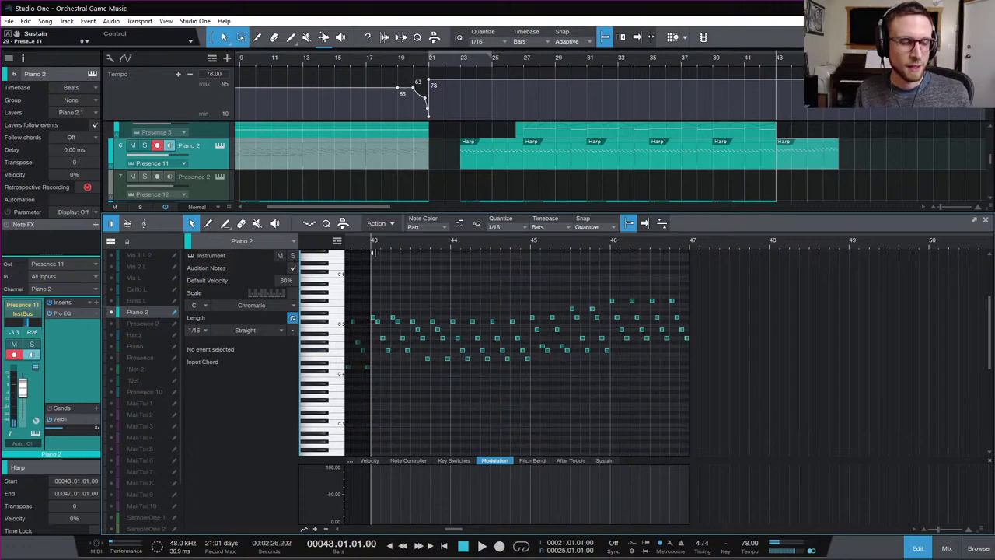
click(918, 546)
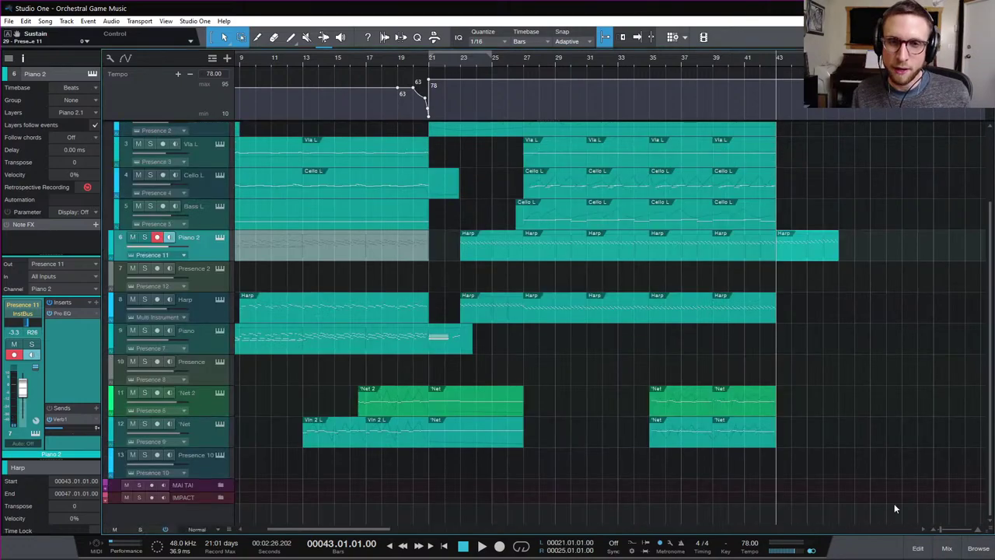
Copy the Piano 2 arpeggio event at bar 43 onto the Harp track and play from bar 38 to bar 47
drag(808, 257, 814, 308)
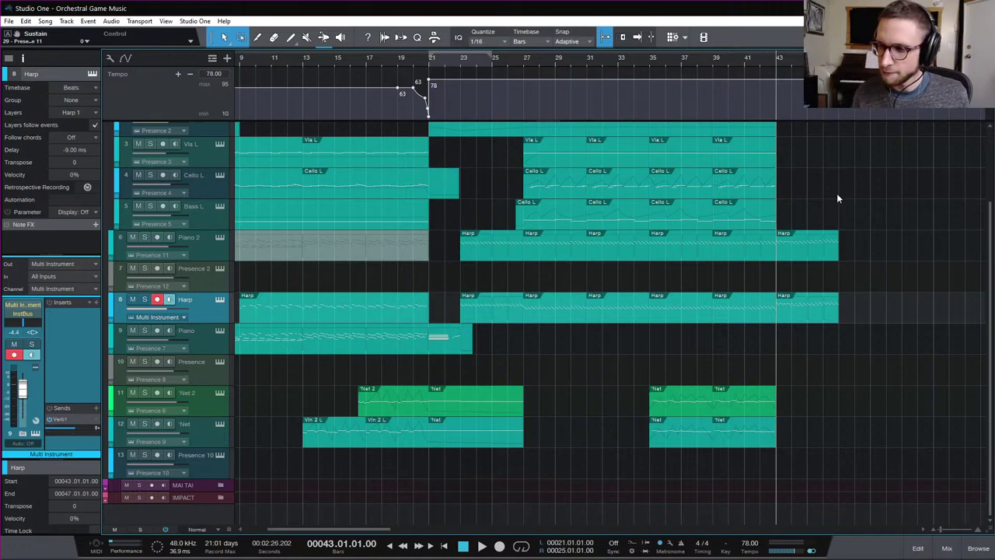
click(703, 65)
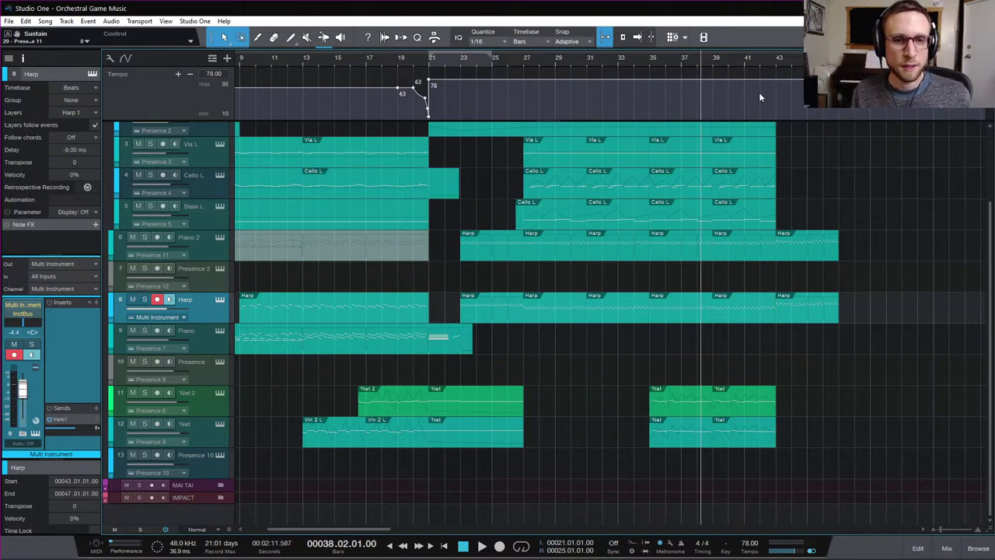
key(space)
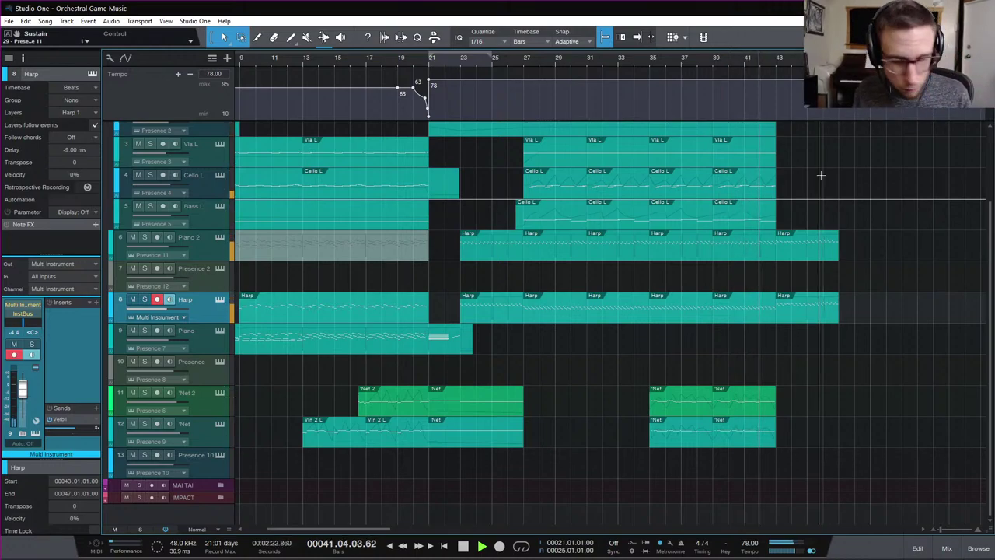
click(204, 251)
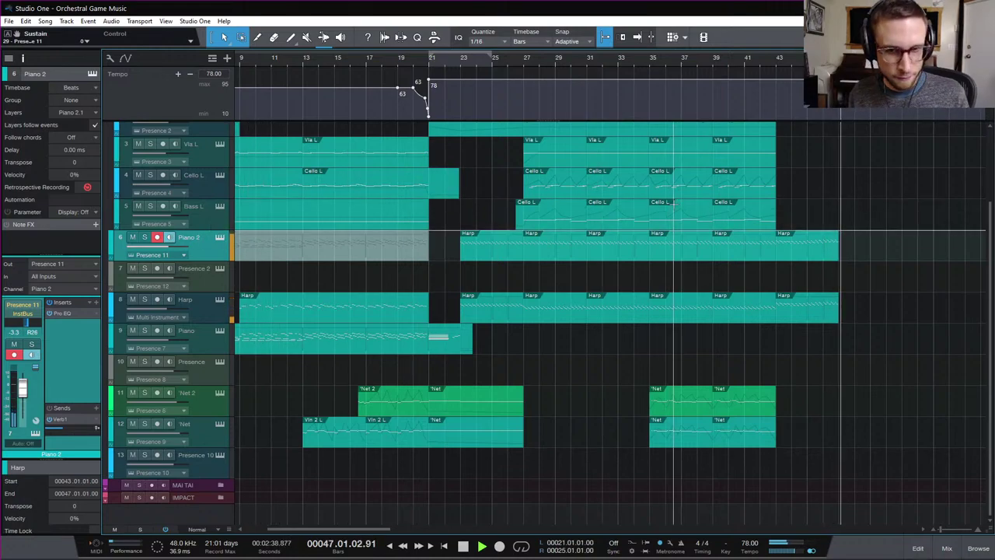
key(space)
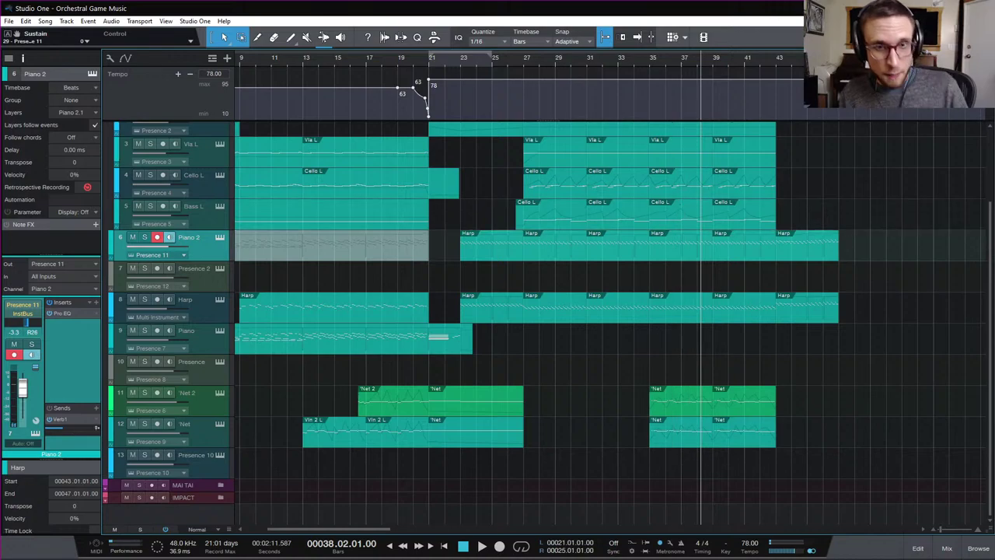
Play the arrangement from bar 37 through bar 46 and return the playhead to bar 43
click(778, 60)
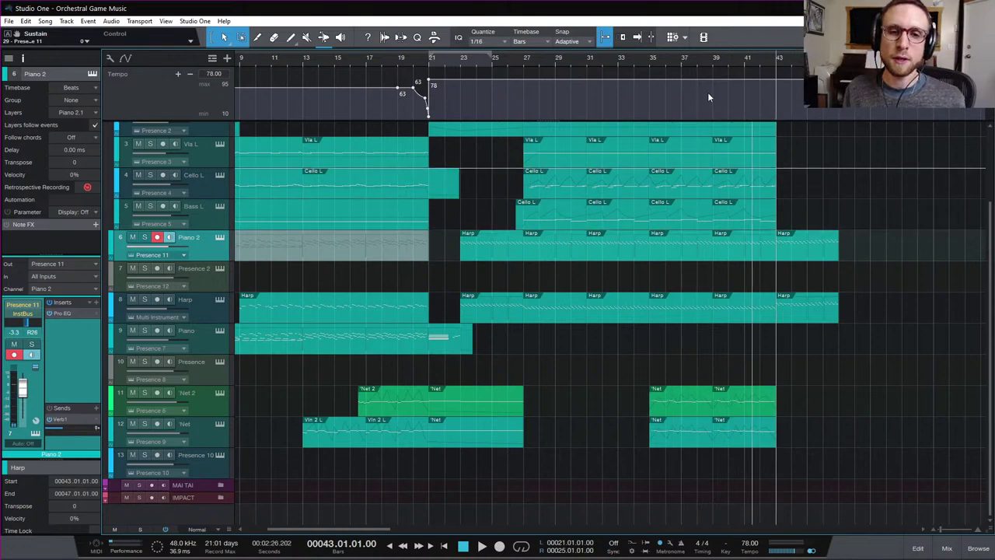
click(682, 59)
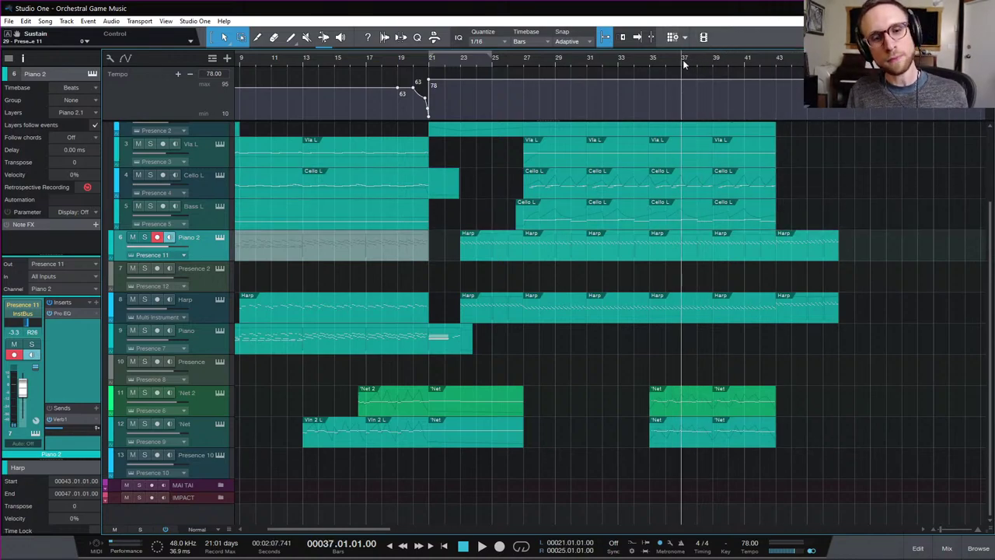
key(space)
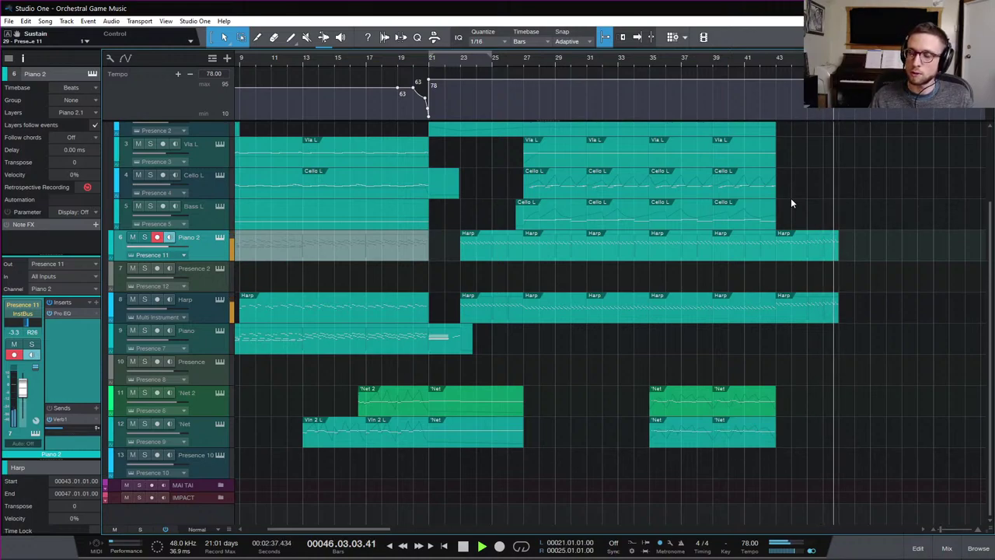
key(space)
click(779, 62)
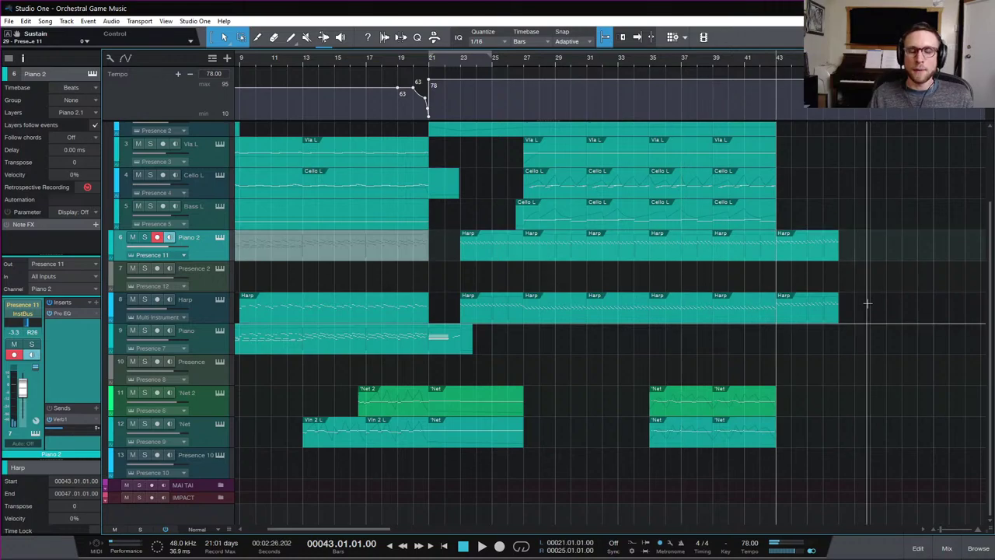
Check which instrument the Bass L track uses, and duplicate the track complete with its events
scroll(869, 322, up, 3)
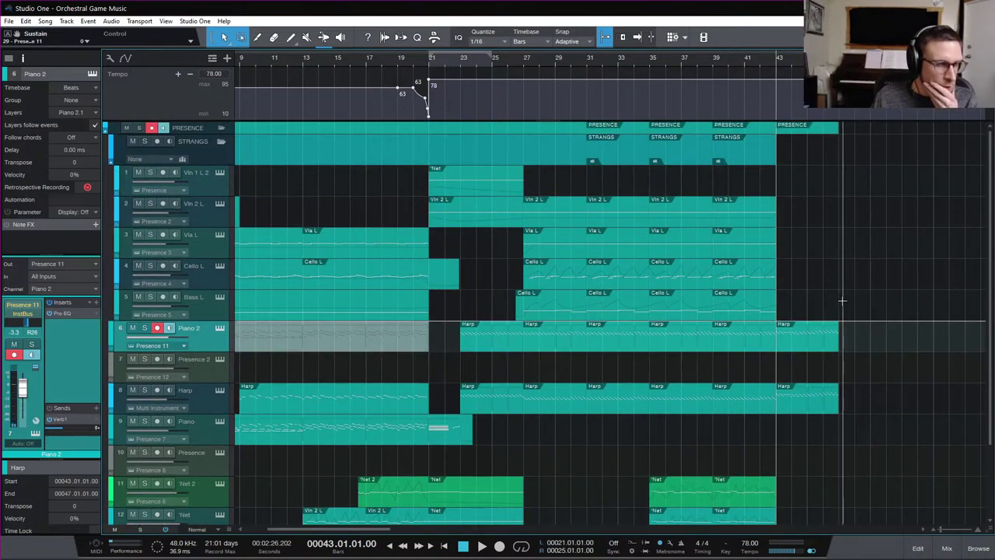
click(204, 274)
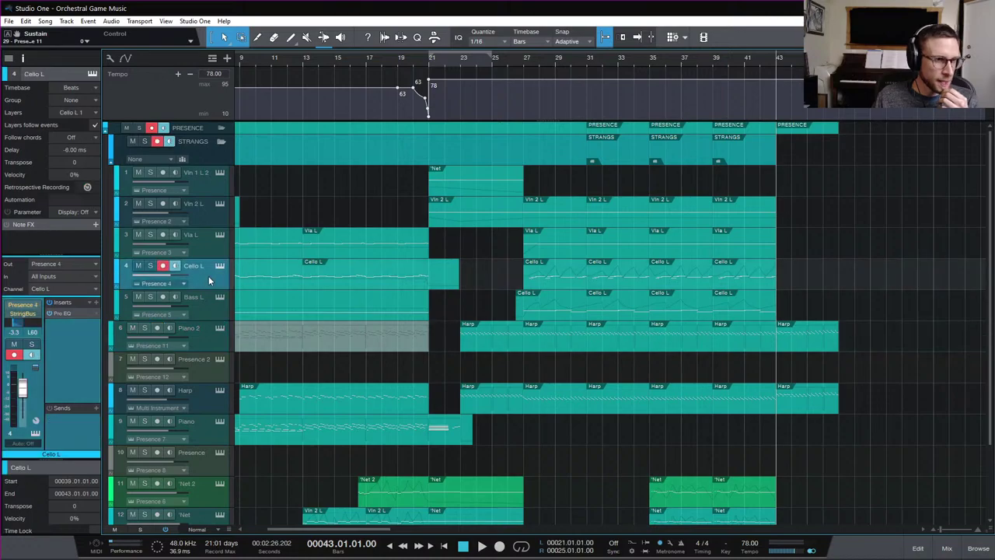
click(213, 297)
click(218, 296)
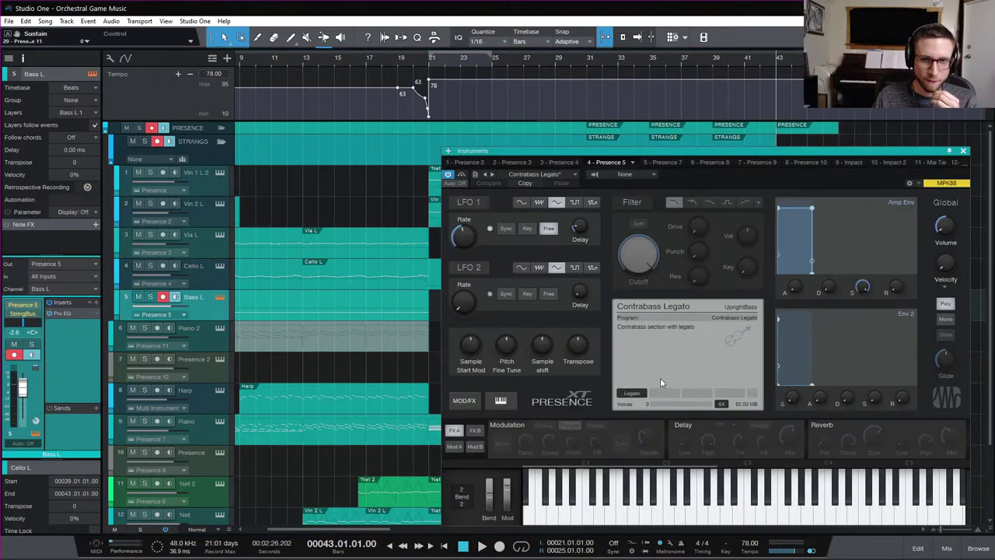
click(963, 151)
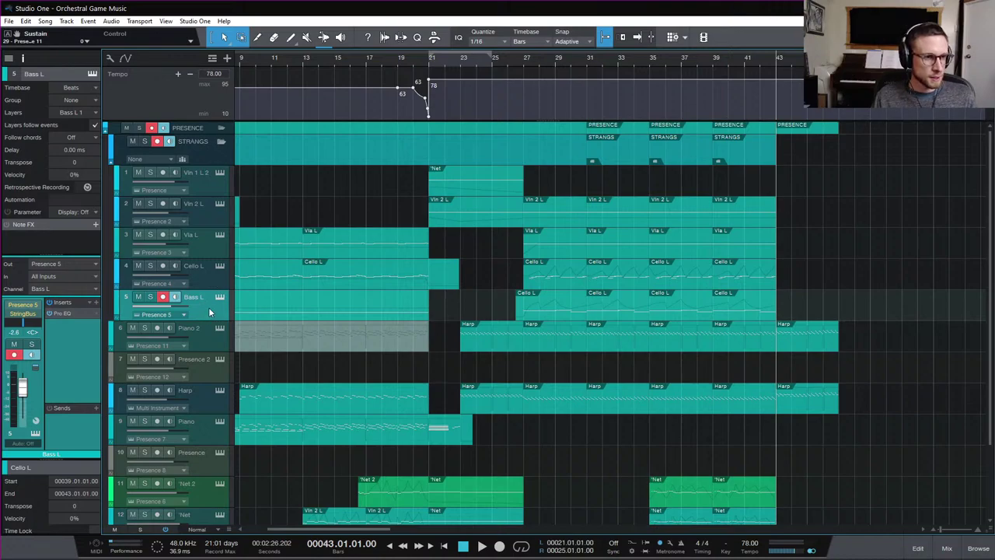
key(shift+d)
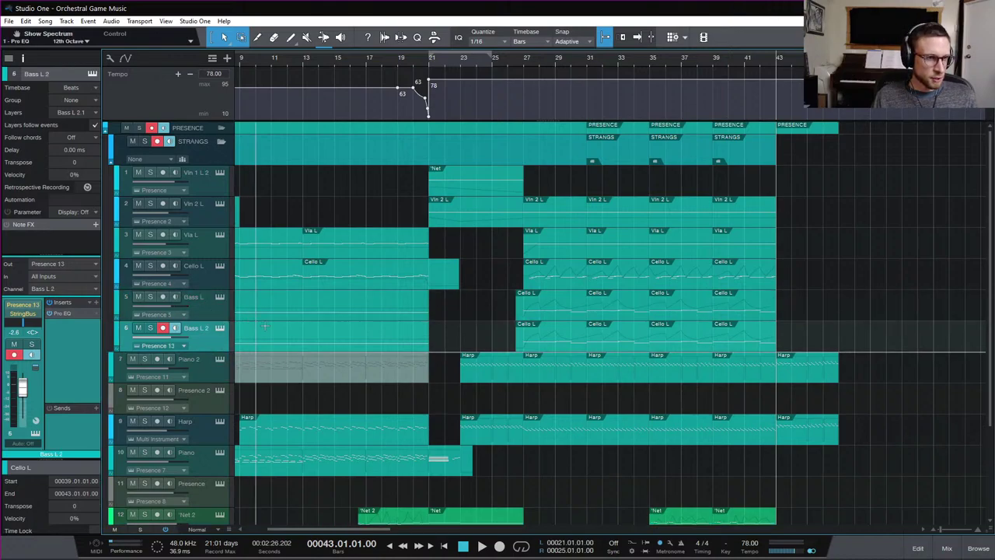
Load the Contrabass Full preset in the duplicated bass track's Presence instrument and close the instrument window
click(220, 328)
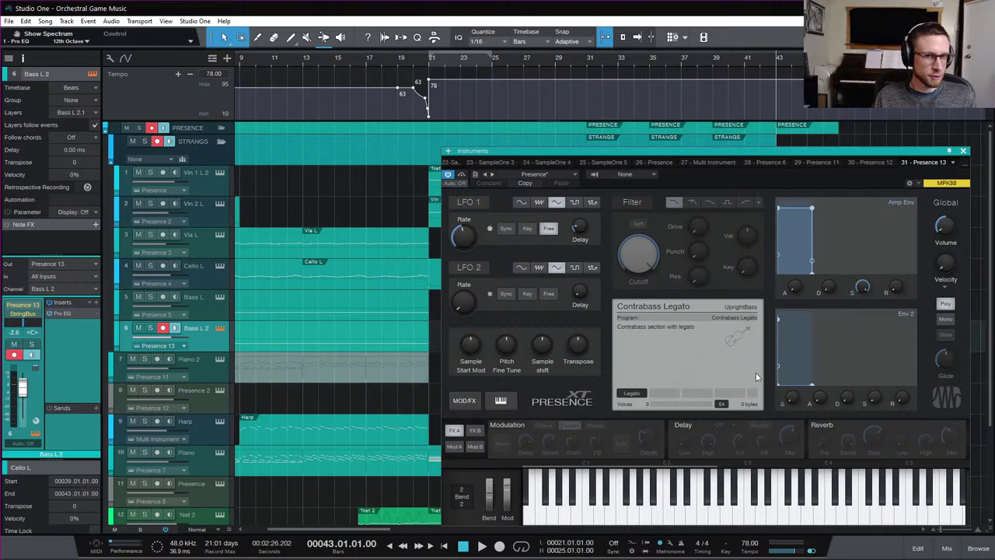
drag(715, 154, 557, 84)
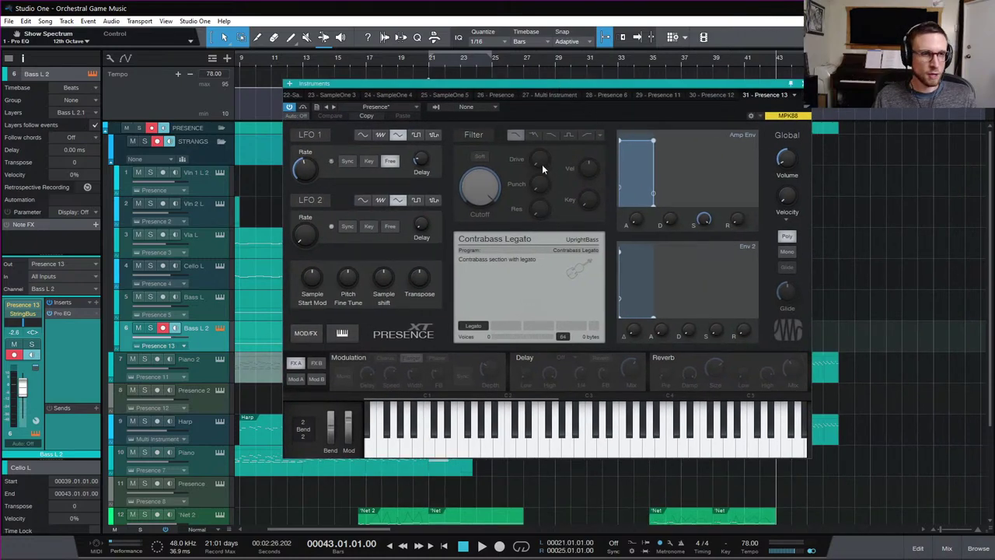
click(373, 108)
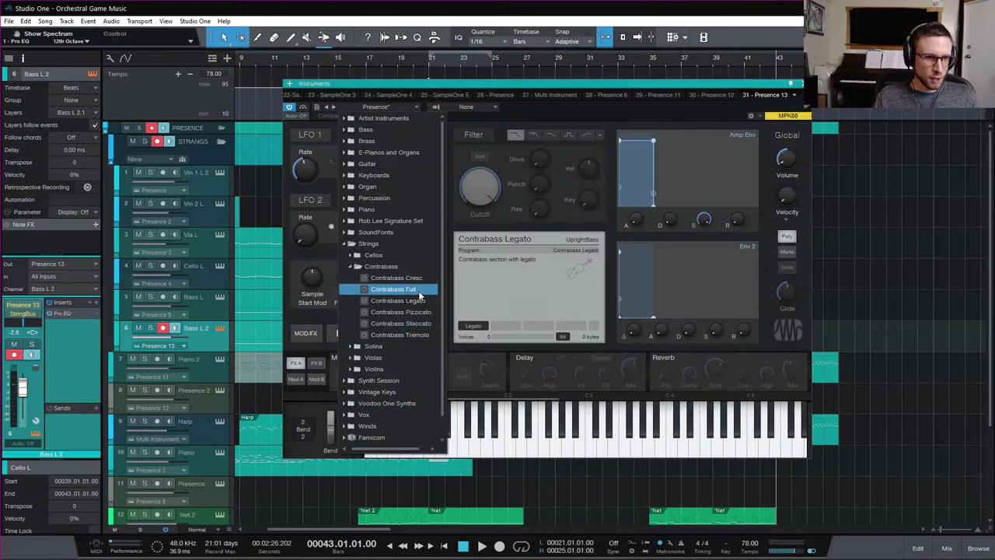
click(420, 293)
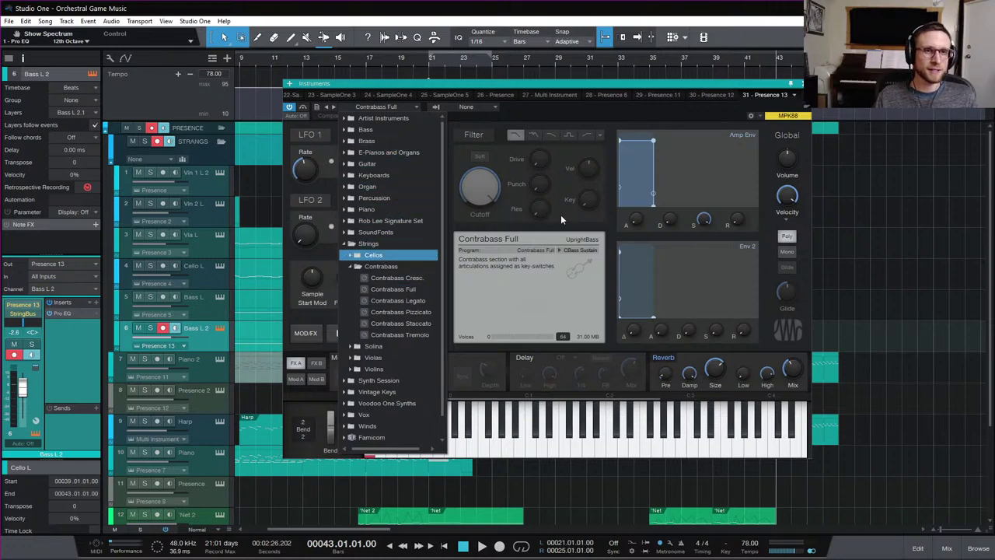
click(641, 233)
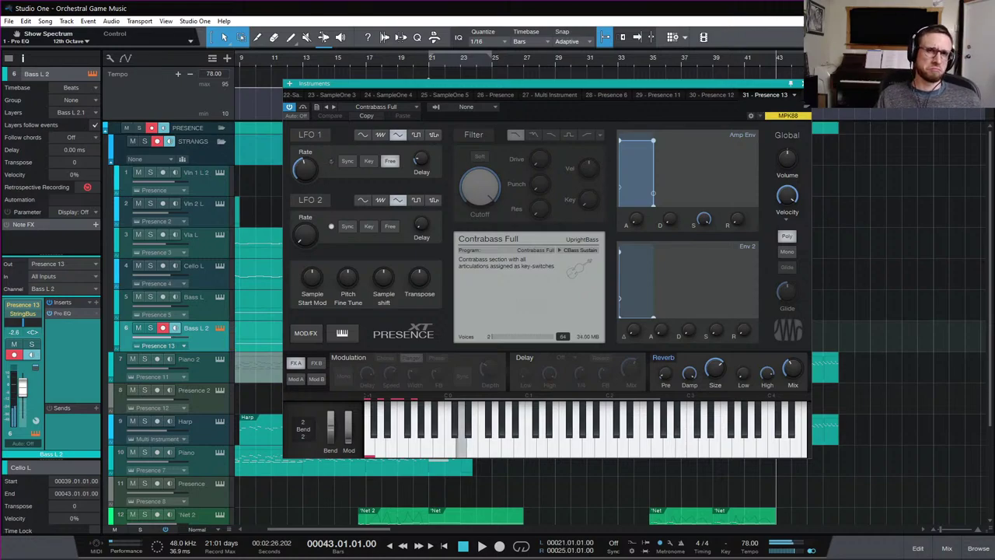
key(Escape)
Delete the copied events from the Bass L 2 track so it is empty for a new part
key(w)
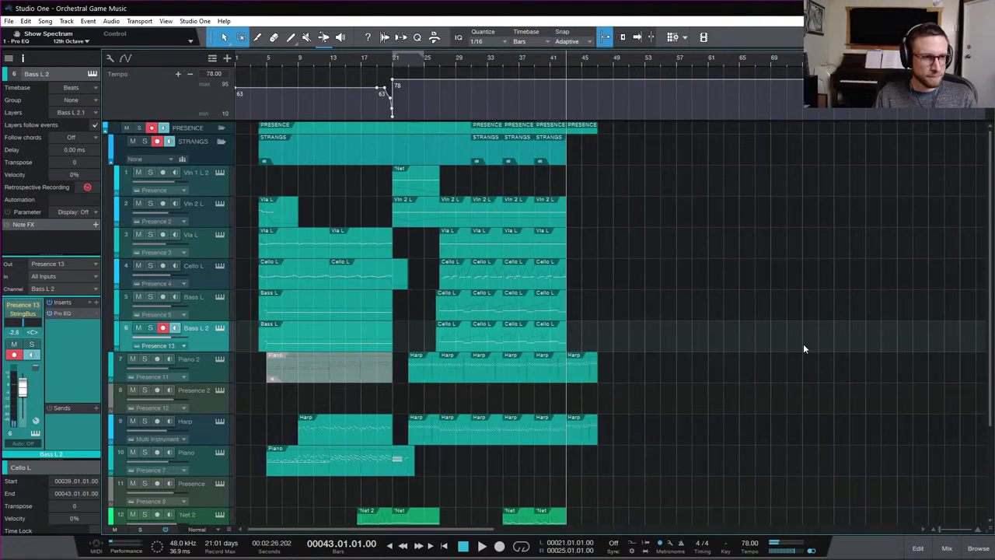
click(319, 335)
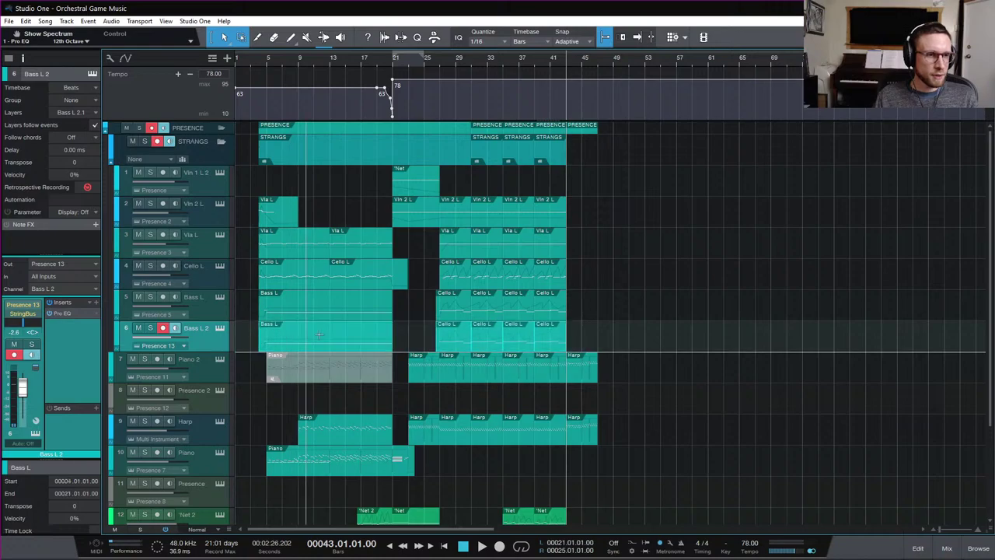
key(Delete)
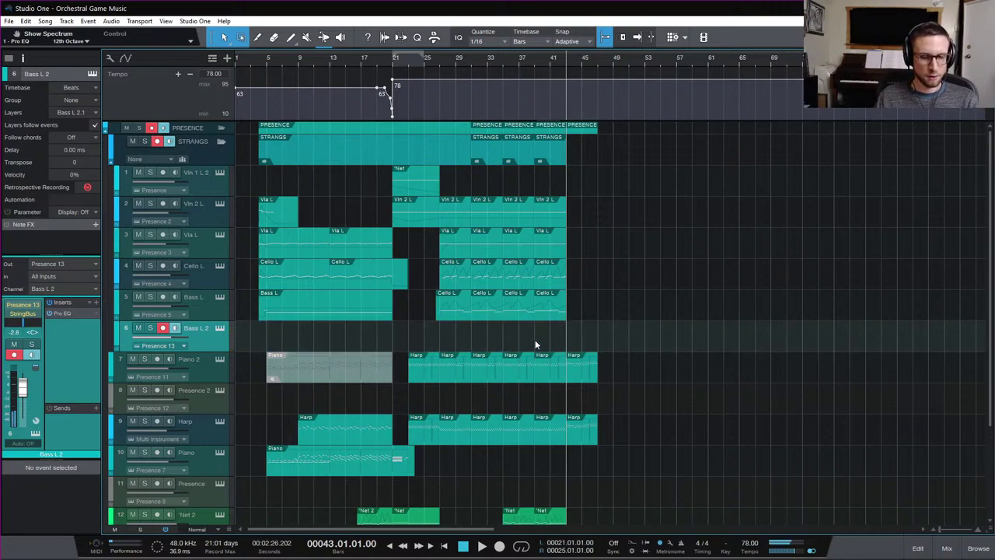
Switch the Bass L 2 instrument to its contrabass pizzicato articulation and turn off its built-in reverb
click(220, 329)
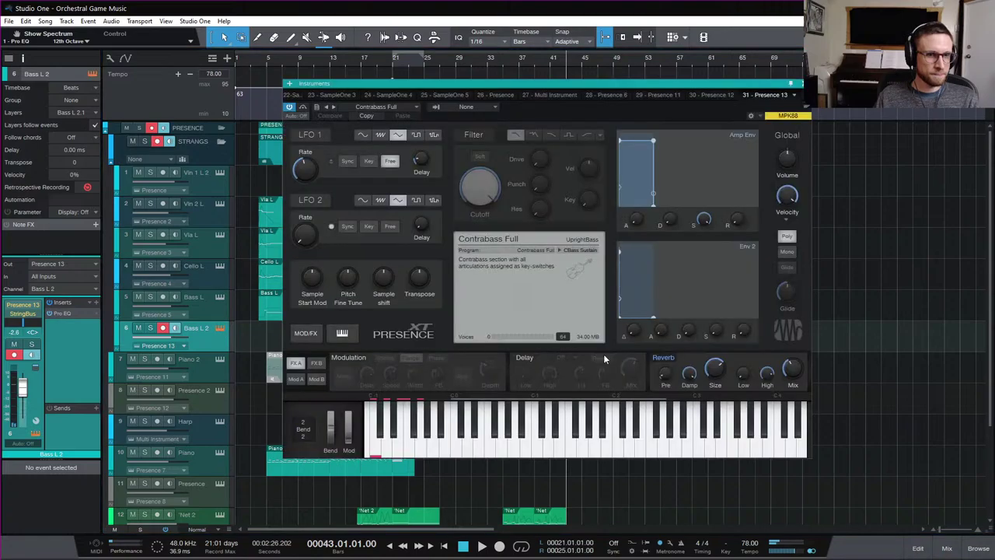
click(583, 250)
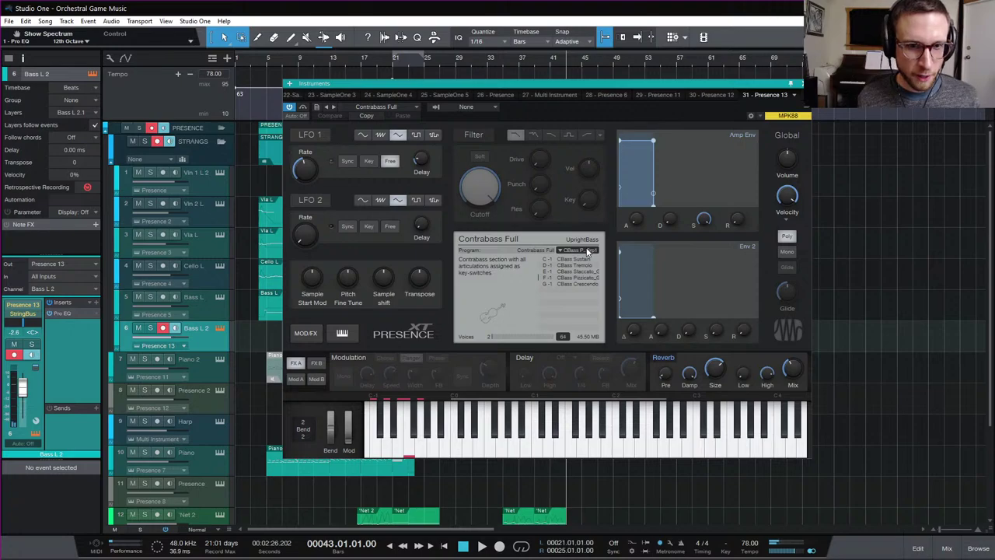
click(665, 357)
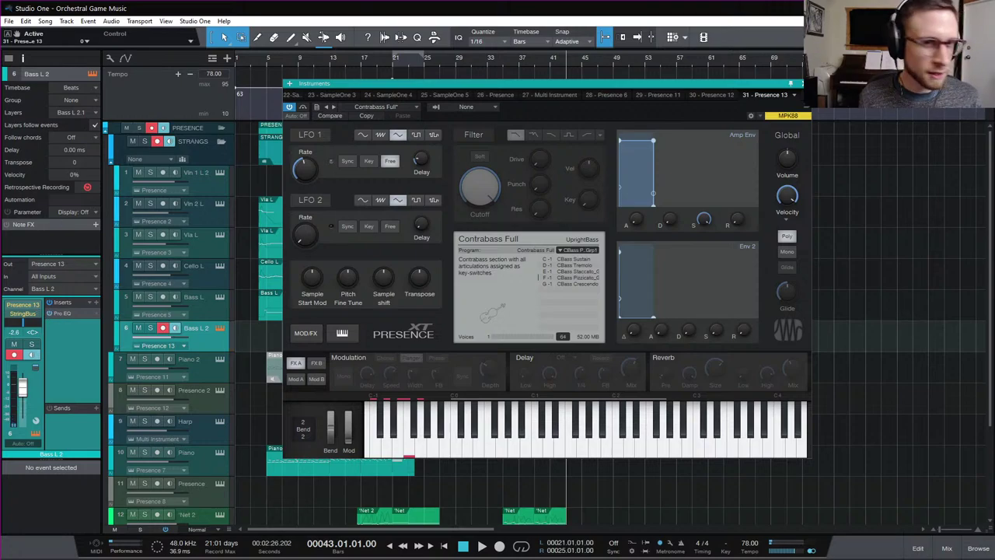
key(ctrl+w)
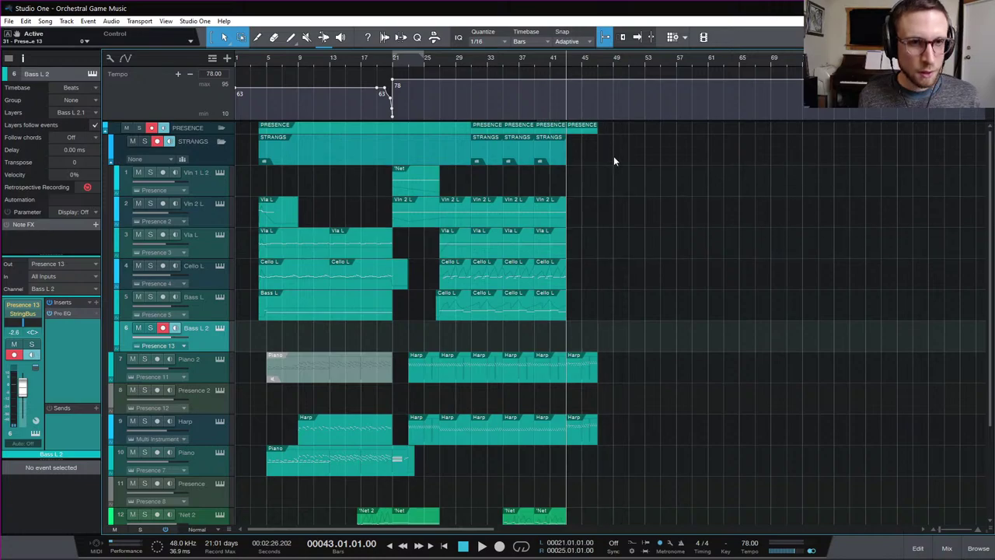
Play the new section from bar 43 with the Bass L 2 track armed, and stop after bar 44
key(space)
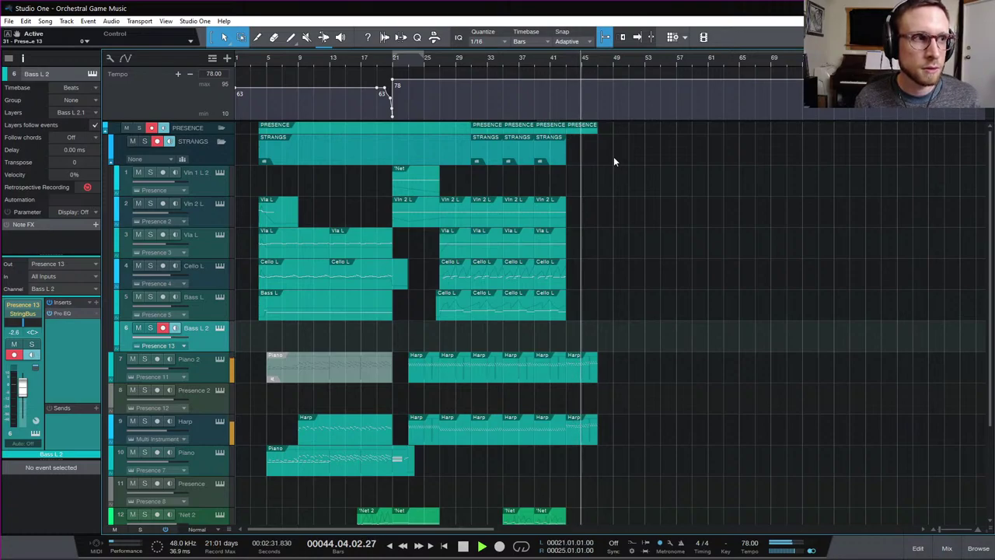
key(space)
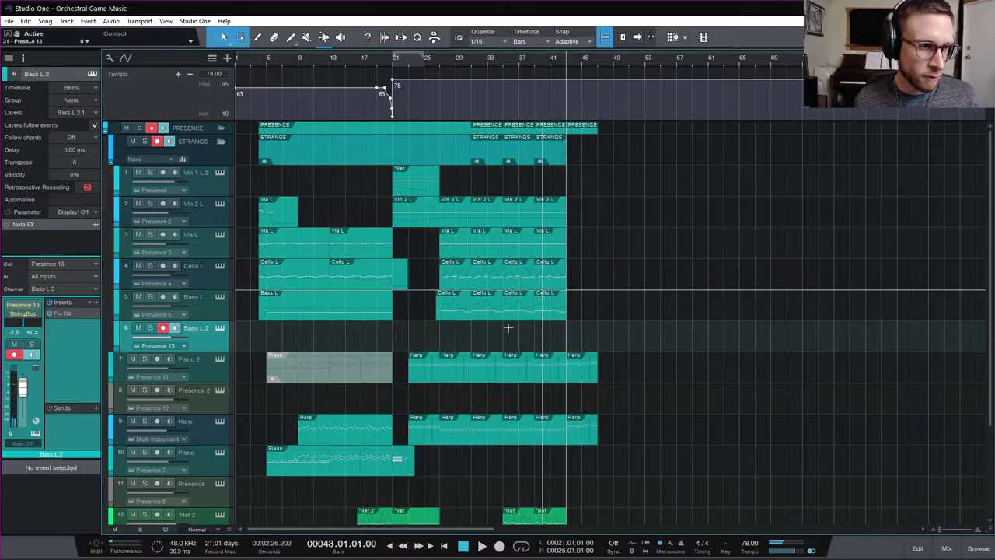
Show the mixer and inspect the StringBus reverb send and the Open AIR 2 reverb on the Verb1 channel
click(948, 548)
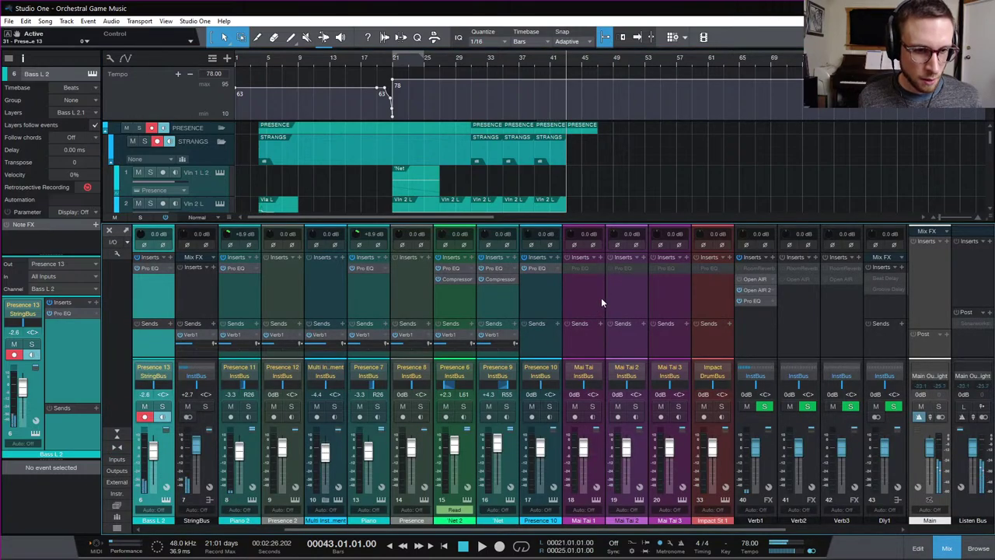
scroll(602, 300, right, 4)
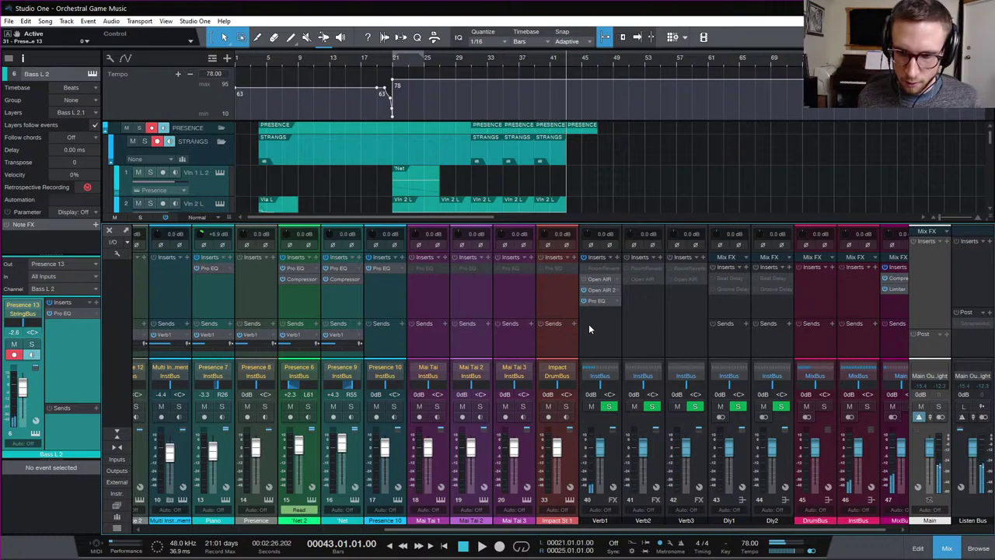
scroll(587, 326, left, 8)
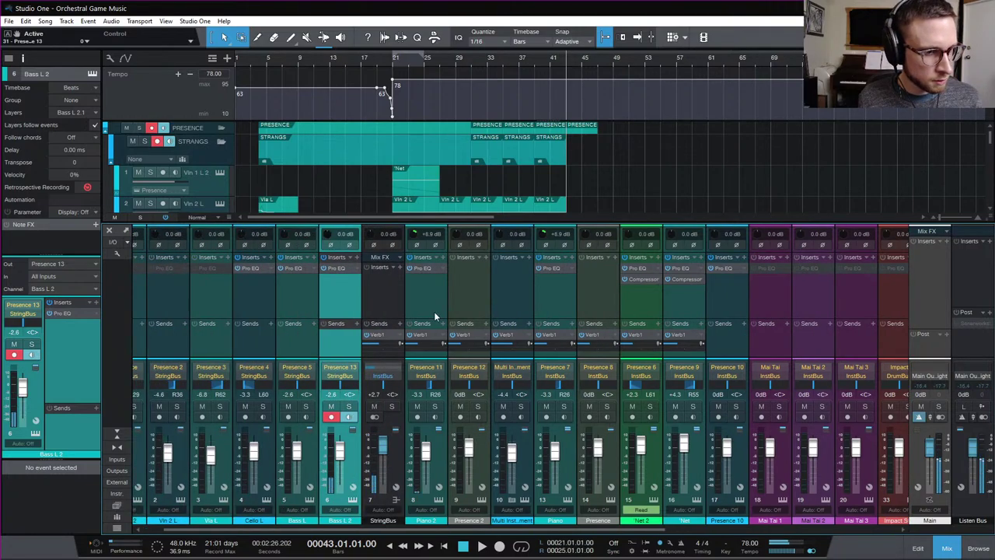
click(390, 336)
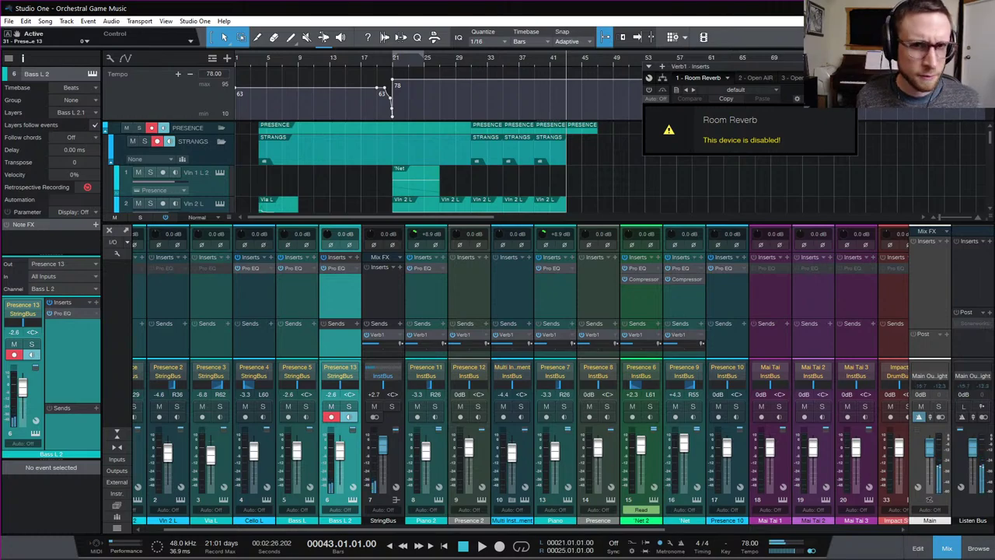
scroll(865, 295, right, 8)
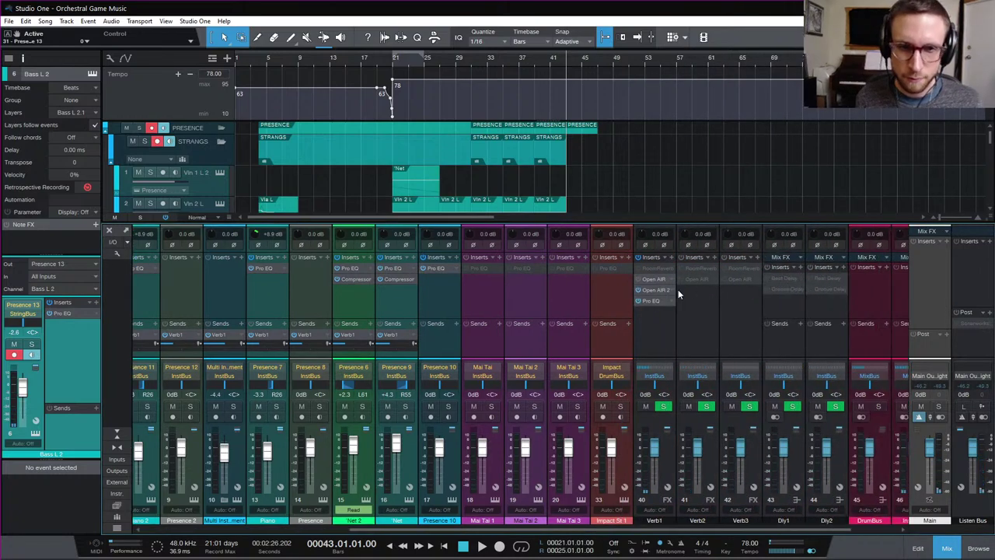
double_click(651, 290)
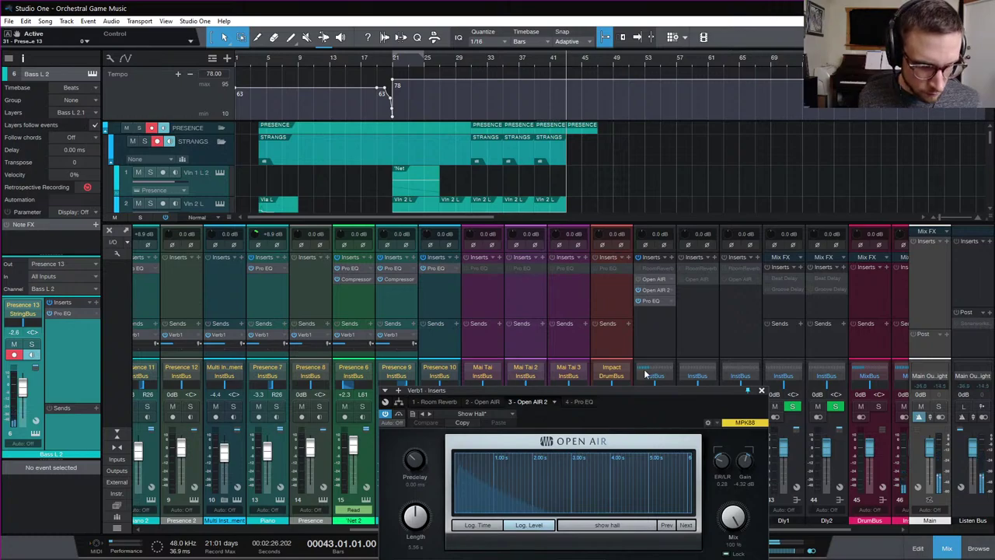
click(761, 392)
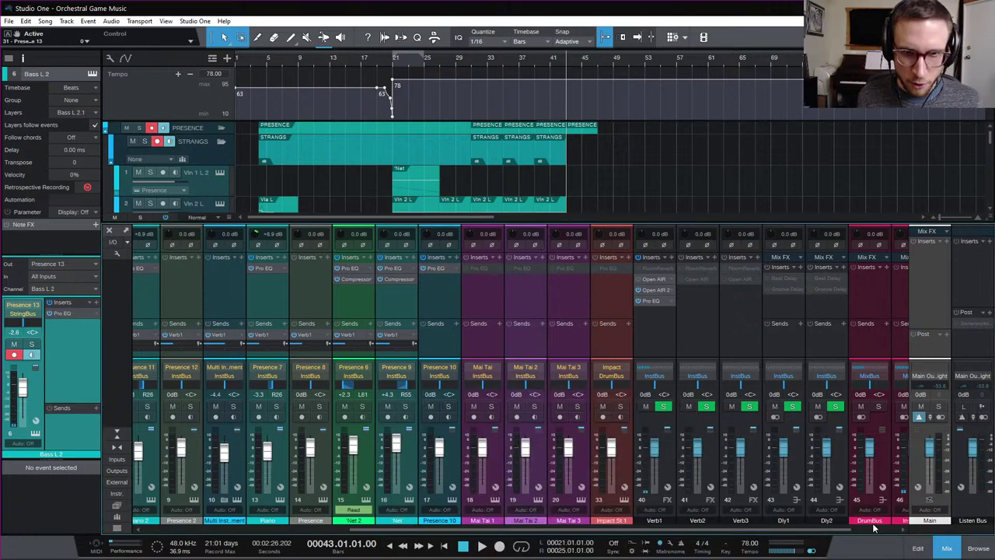
Rehearse the section from bar 43, and record a pizzicato bass part on the Bass L 2 track across bars 43 to 46
click(946, 549)
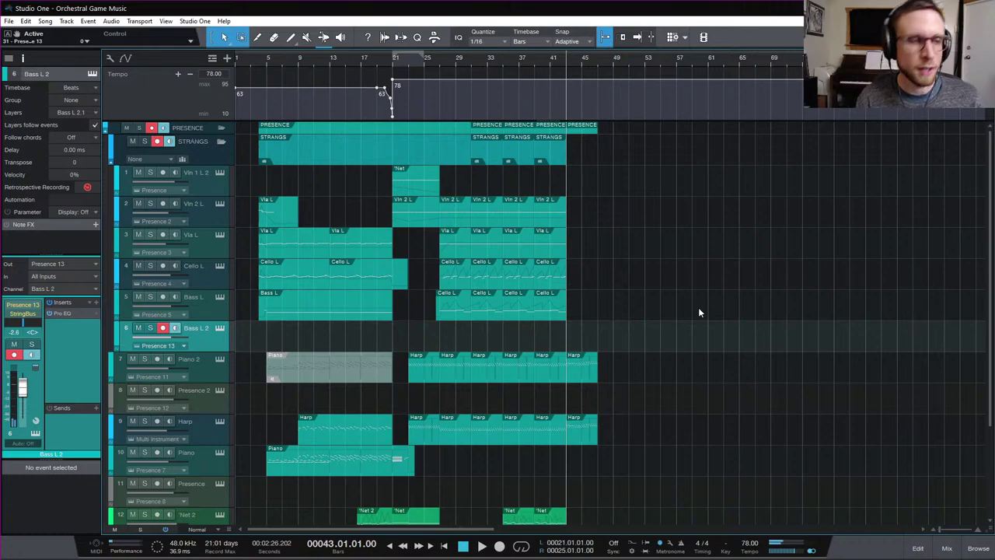
key(space)
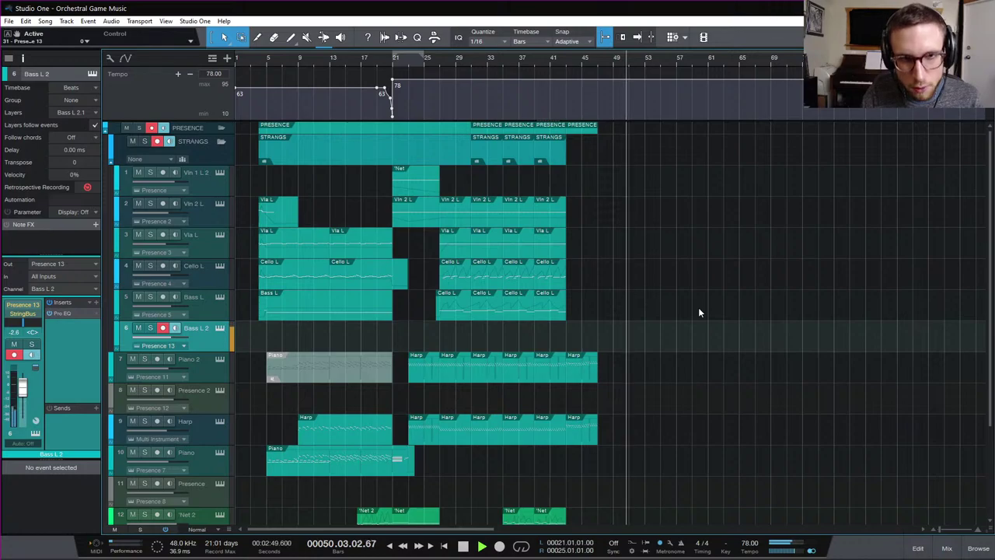
key(space)
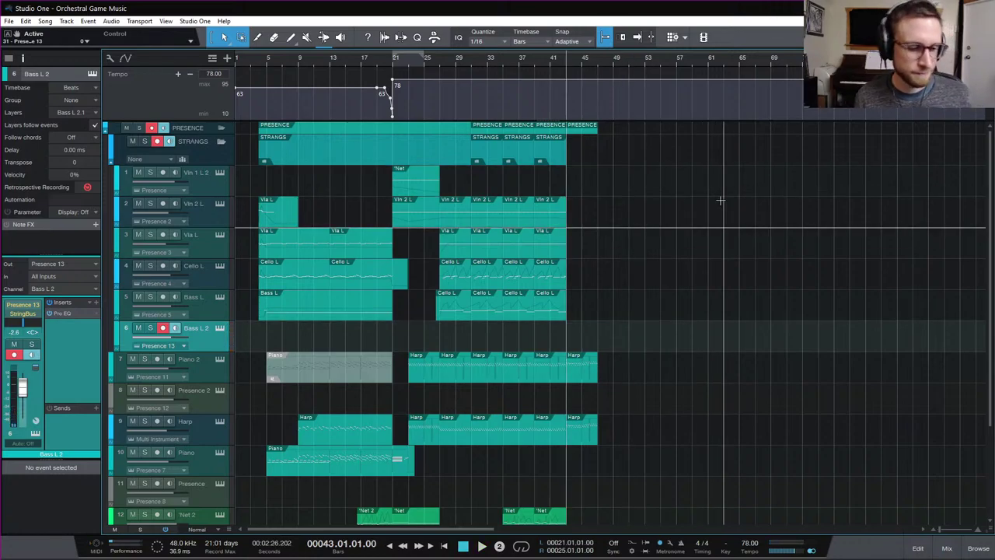
key(KP_Multiply)
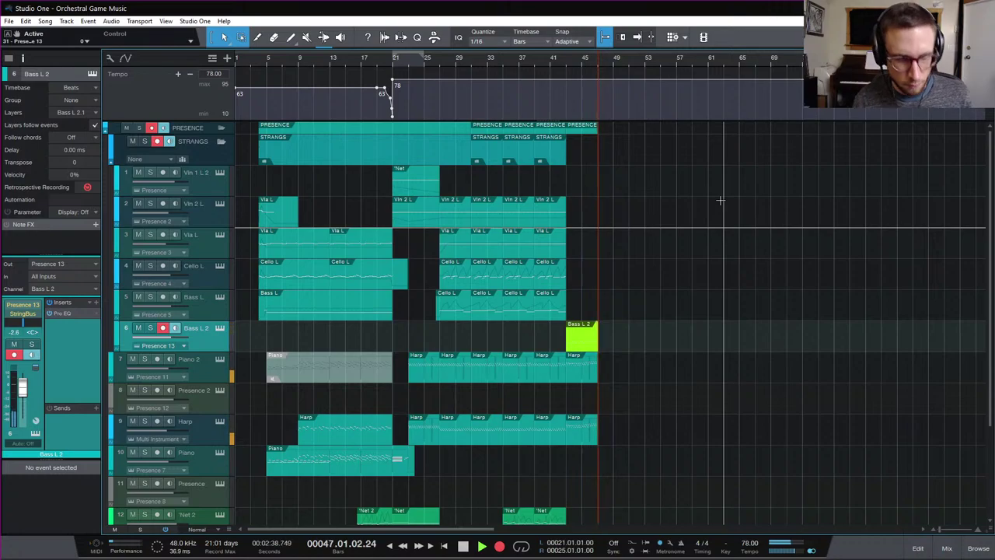
key(space)
Open the recorded Bass L 2 event in the note editor and quantize all its notes to the 1/16 grid
double_click(583, 342)
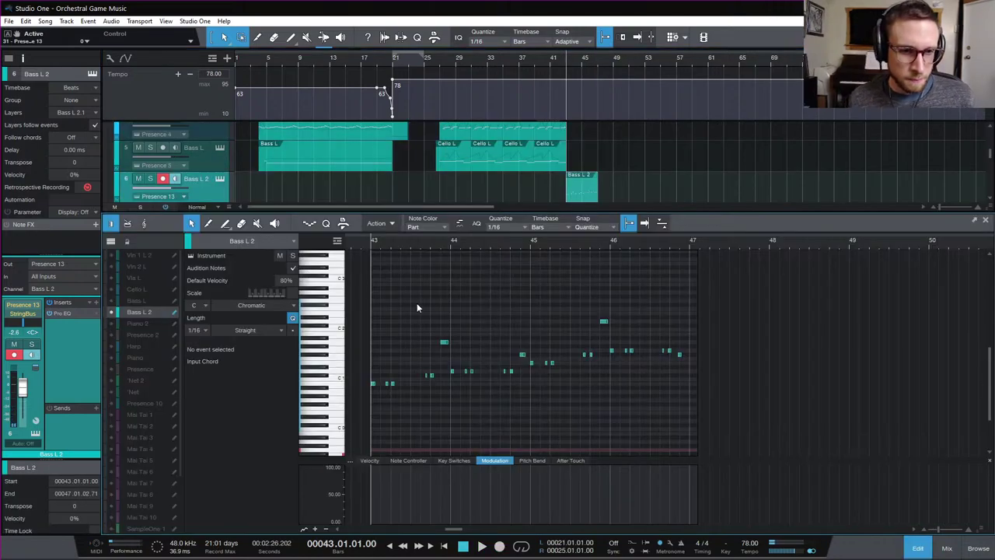
drag(802, 297, 351, 445)
key(q)
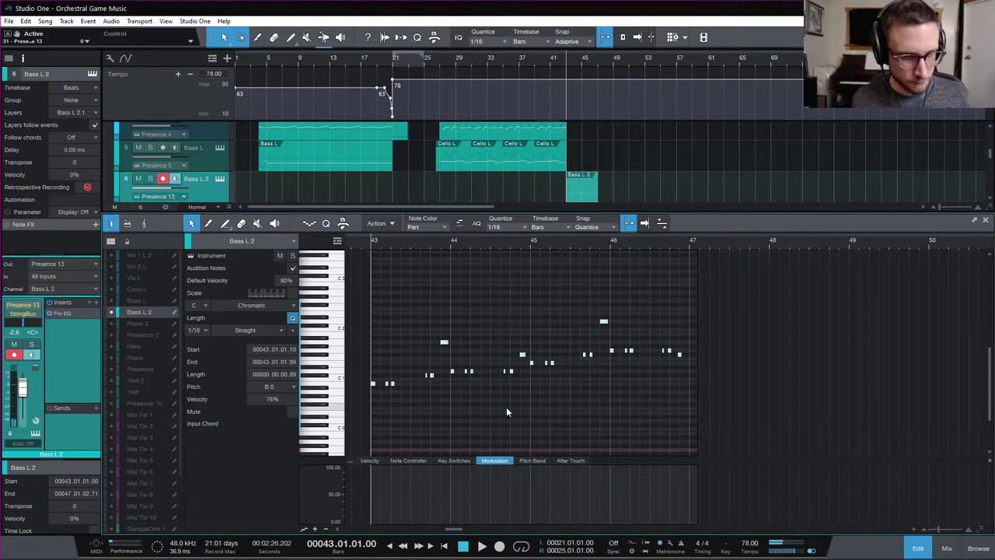
Add a Bass Pizzicato key-switch note at the start of bar 43 in the Bass L 2 event and play it back
key(space)
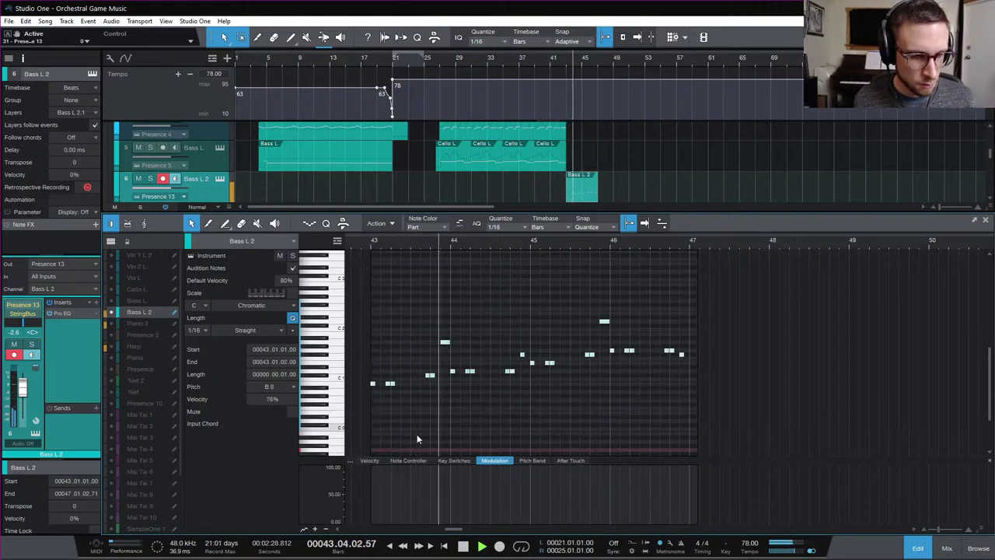
scroll(416, 421, down, 5)
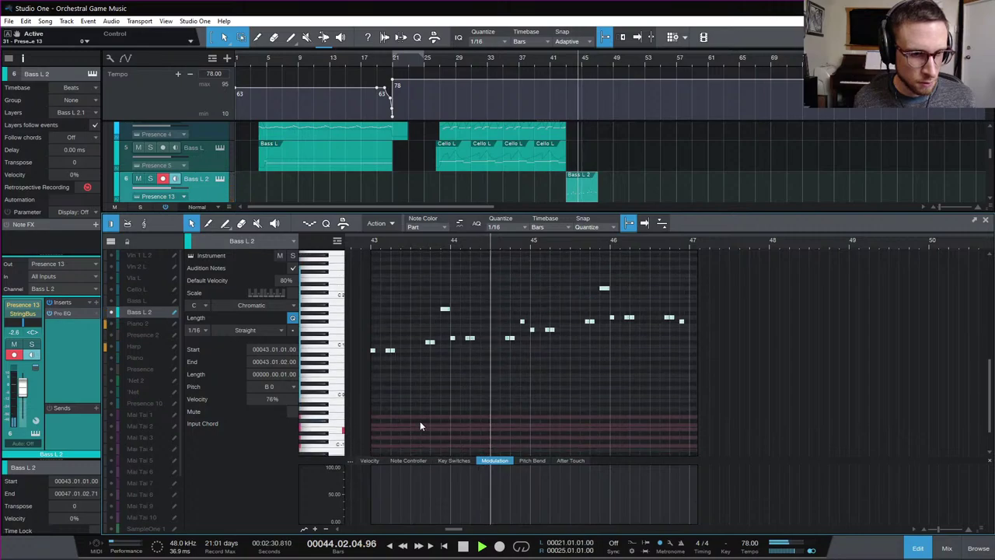
key(space)
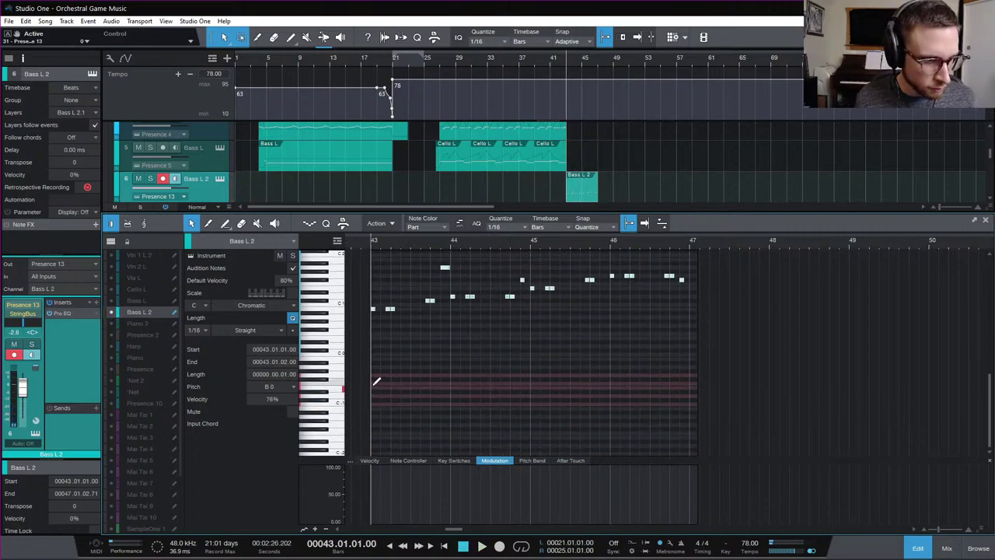
click(375, 381)
key(space)
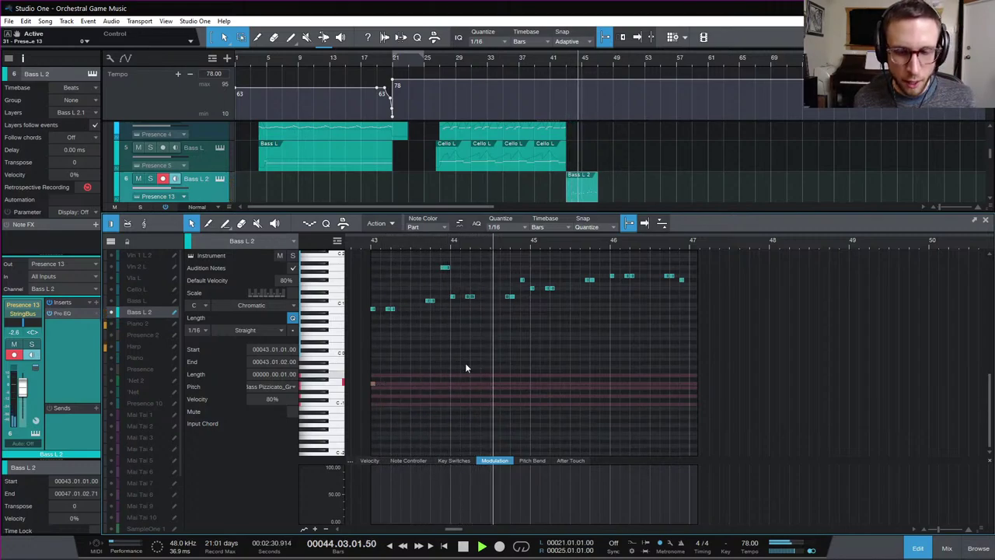
scroll(503, 360, up, 2)
scroll(416, 305, up, 2)
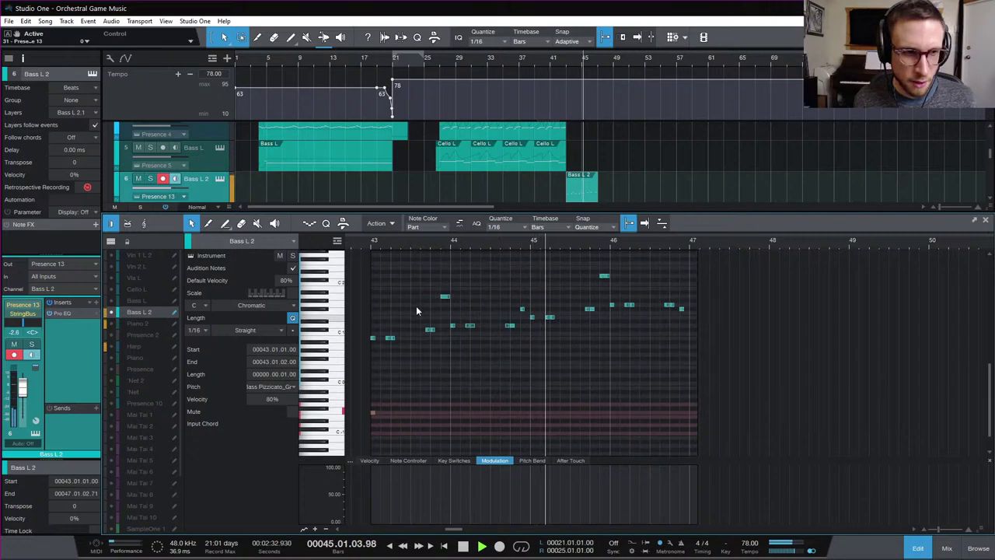
Show the note velocities and adjust the paired notes in bar 43 so the first of each pair is softer than the second
drag(366, 268, 726, 387)
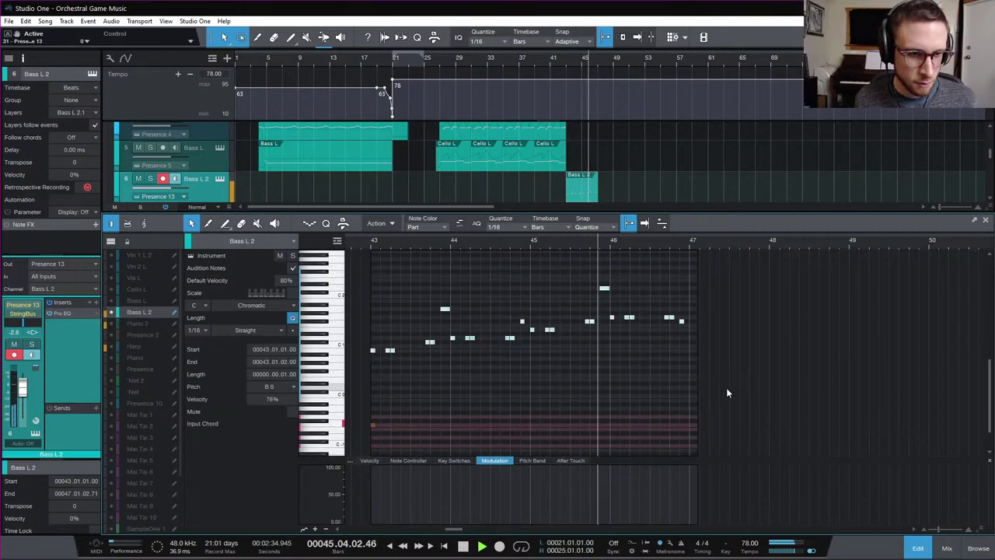
key(space)
click(379, 462)
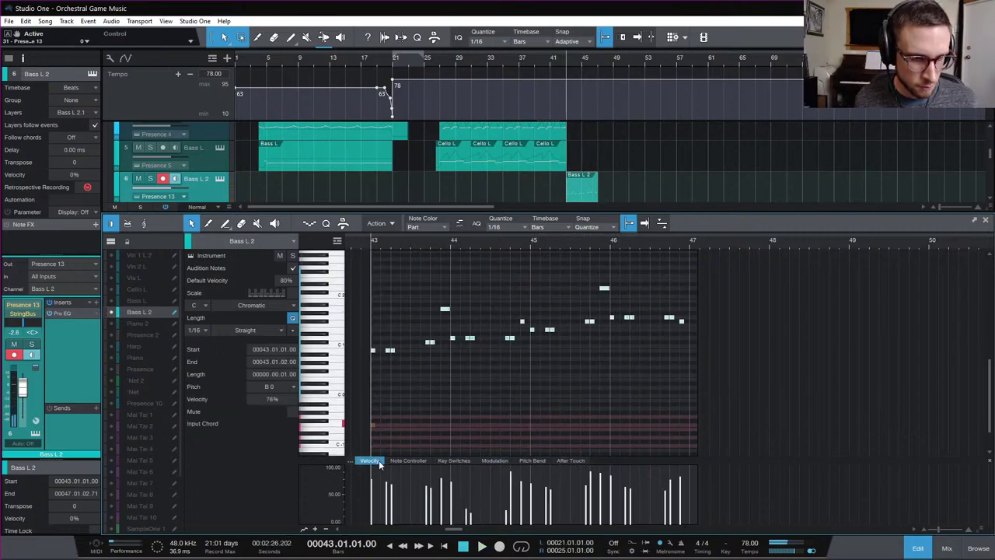
click(417, 472)
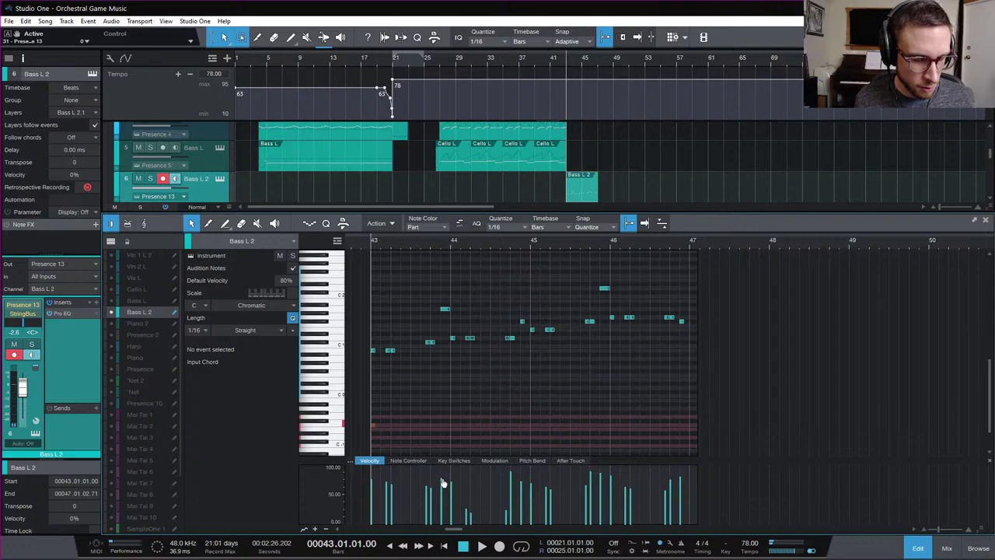
key(space)
key(space)
drag(386, 485, 387, 507)
key(space)
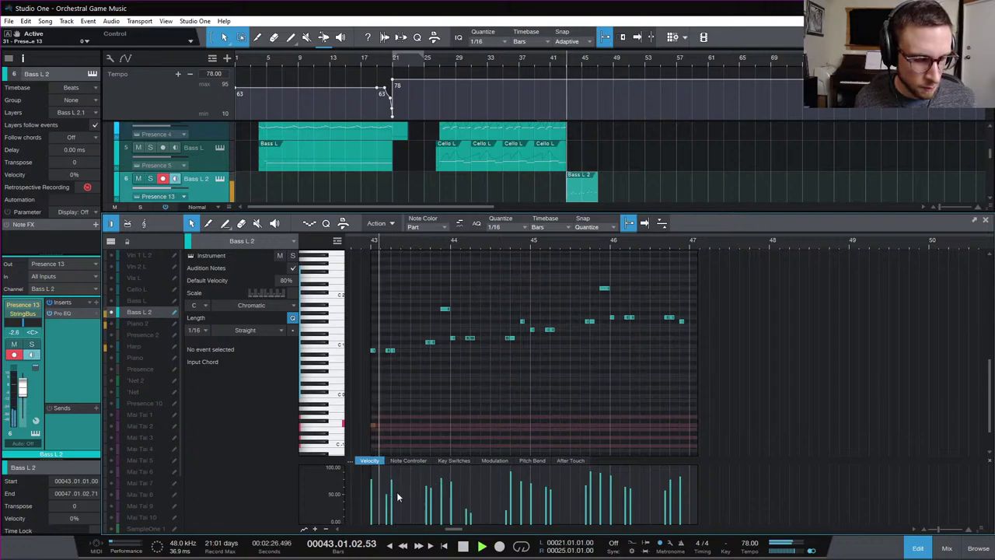
key(space)
drag(426, 496, 426, 502)
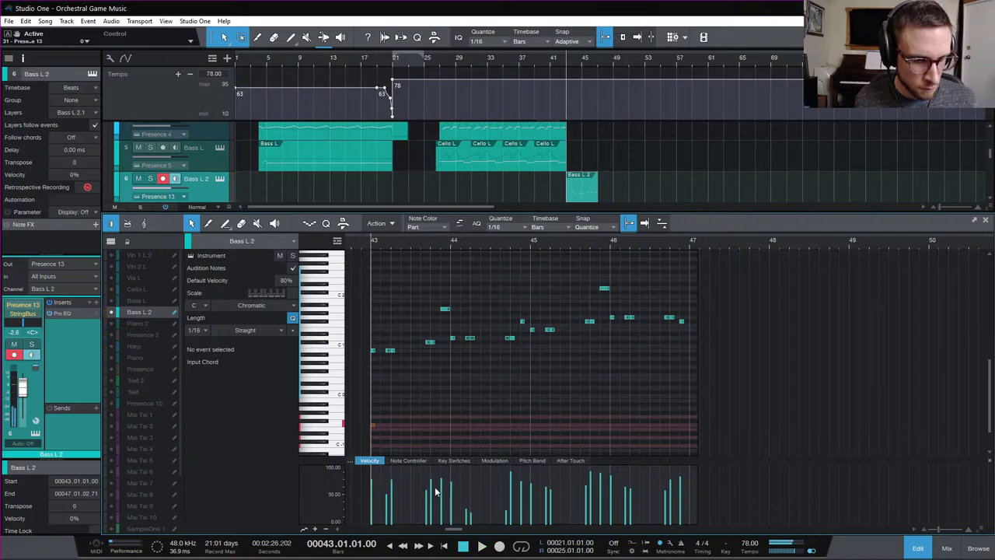
Raise the quiet notes' velocities in bar 44, set the last D 1 to about 74%, and play from bar 43
key(space)
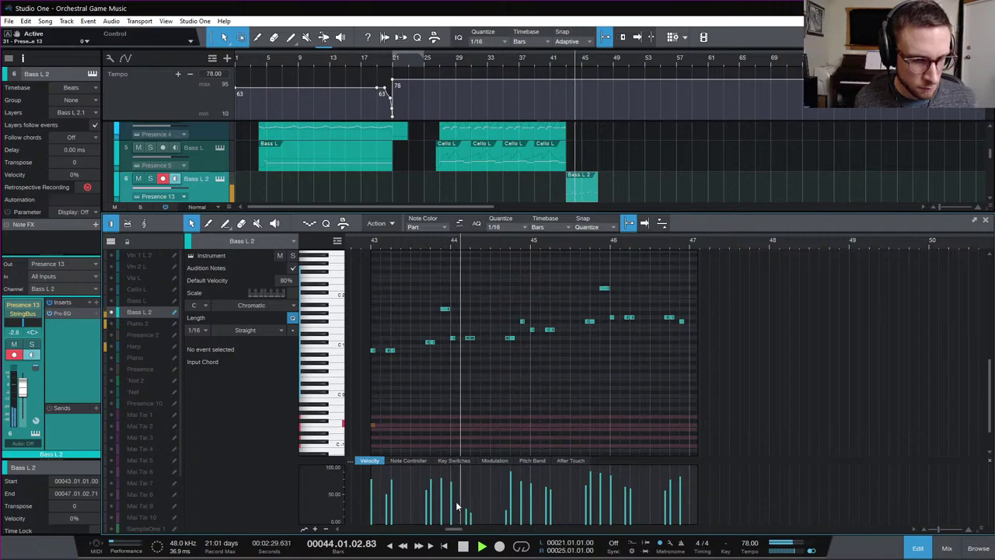
key(space)
mouse_move(465, 513)
mouse_down()
mouse_move(471, 482)
mouse_move(467, 506)
mouse_move(470, 494)
mouse_move(511, 495)
mouse_up()
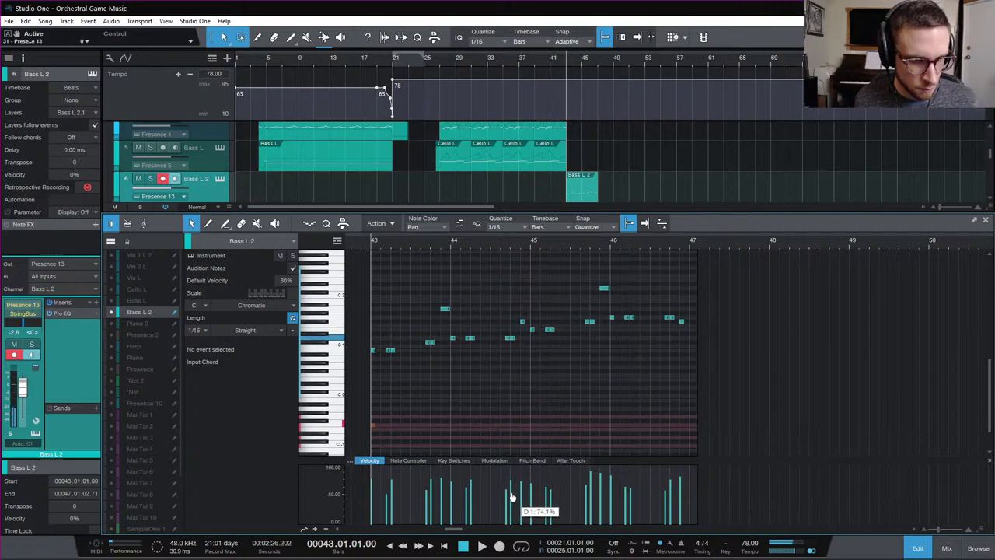
key(space)
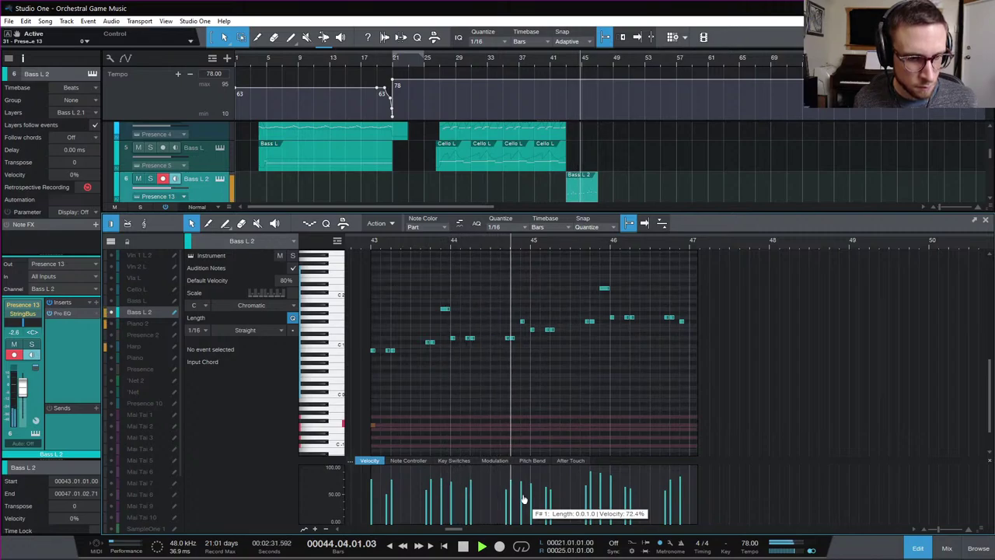
key(space)
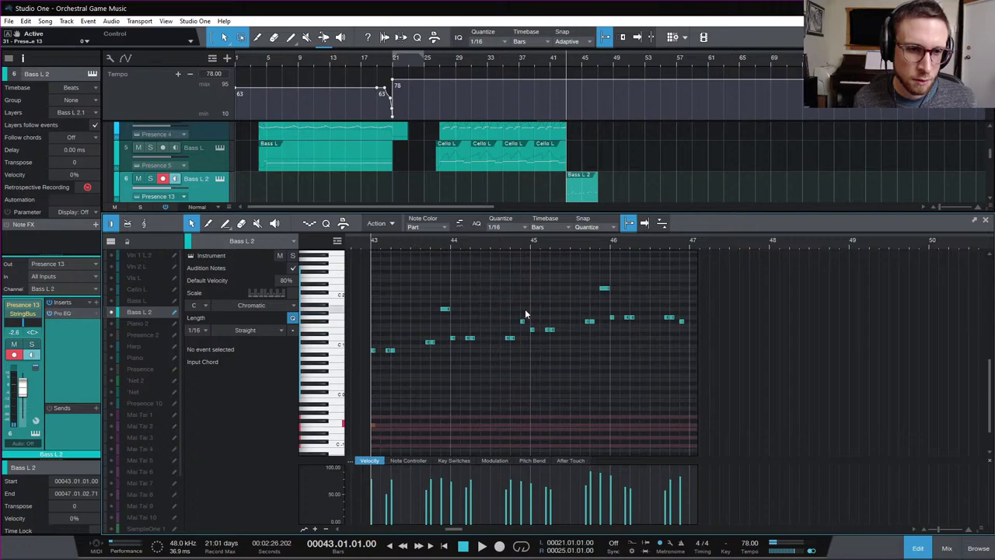
Adjust the velocities of bar 45's bass notes to the same soft-loud pattern, lower the high D 2, and play back from bar 43
key(space)
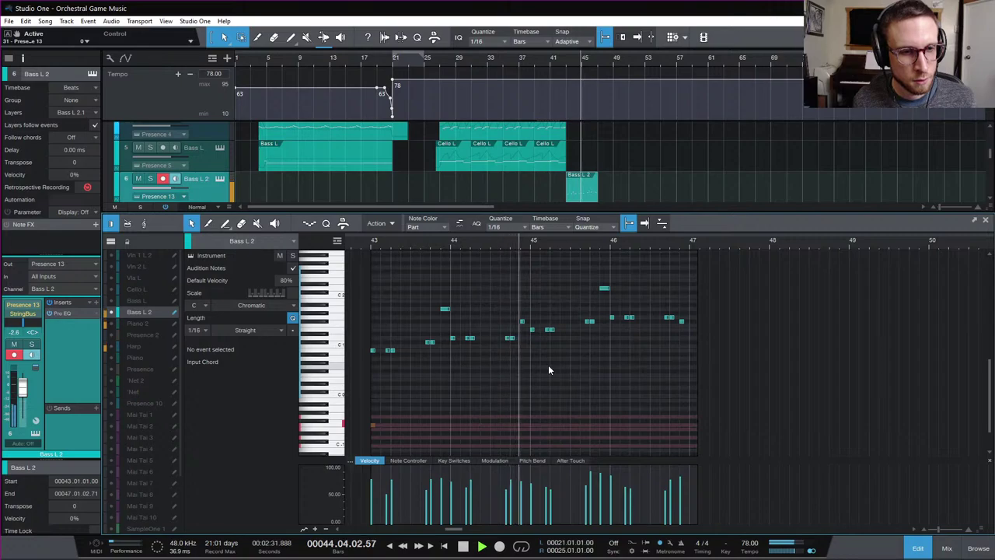
key(space)
mouse_move(532, 492)
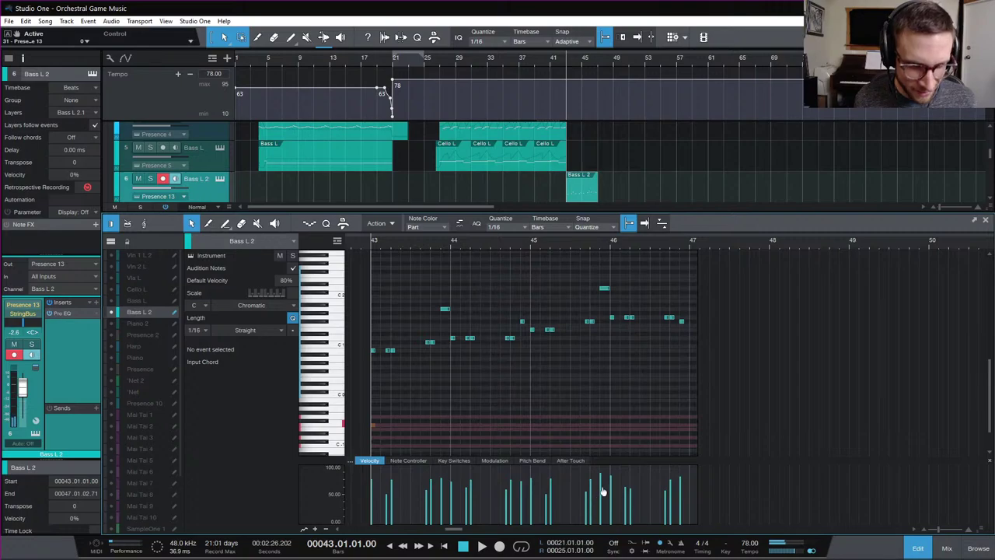
mouse_move(602, 496)
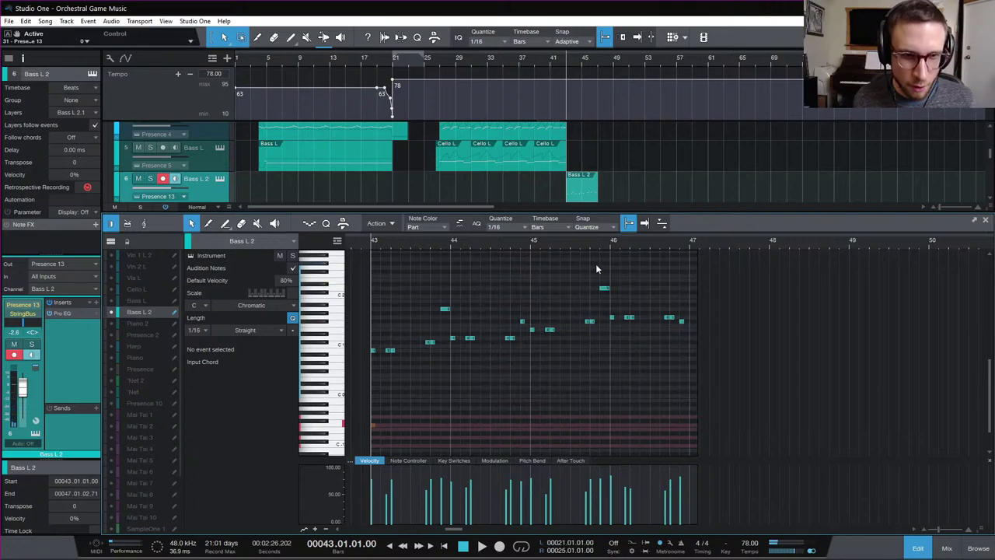
key(space)
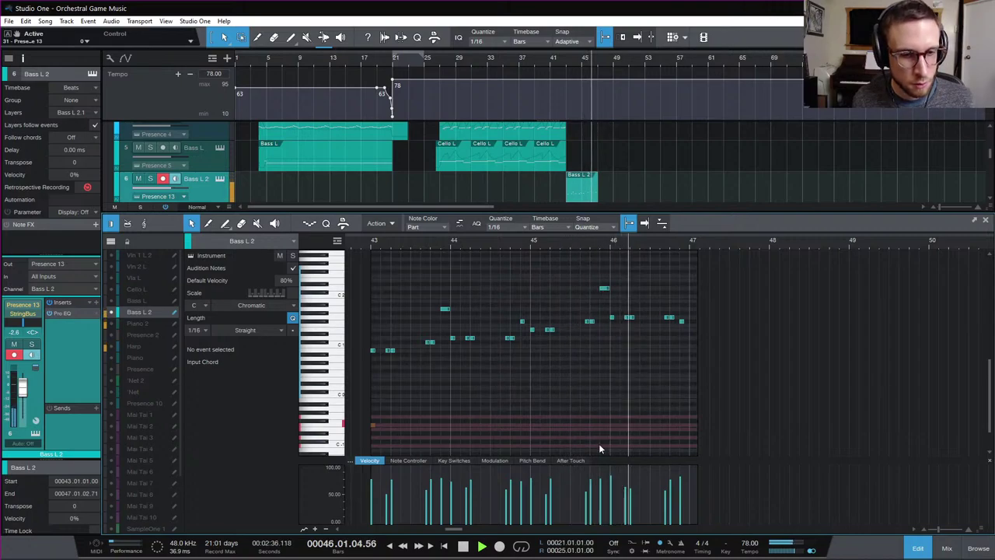
key(space)
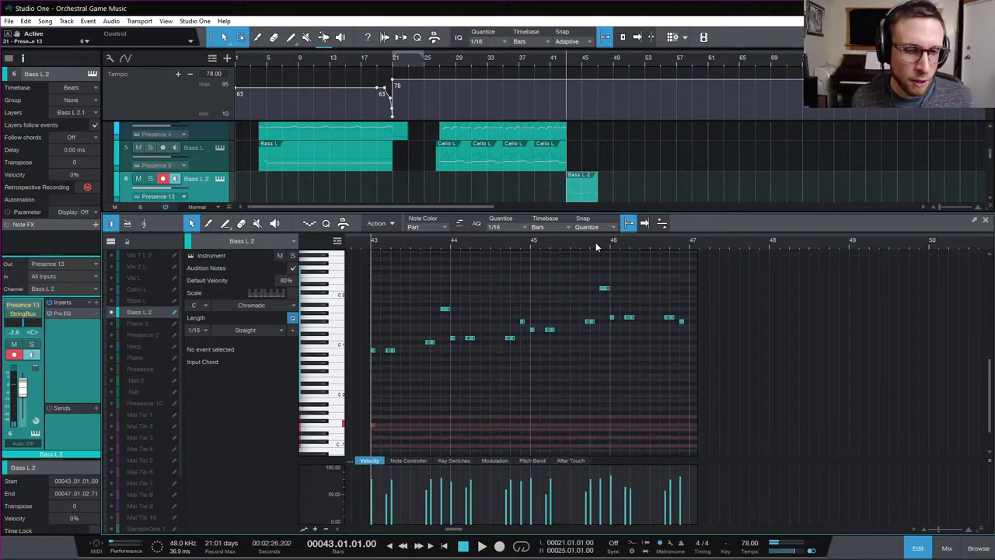
Lower the velocity of the D 2 note at the end of bar 45 to 55% and audition from bar 45 beat 3
click(605, 289)
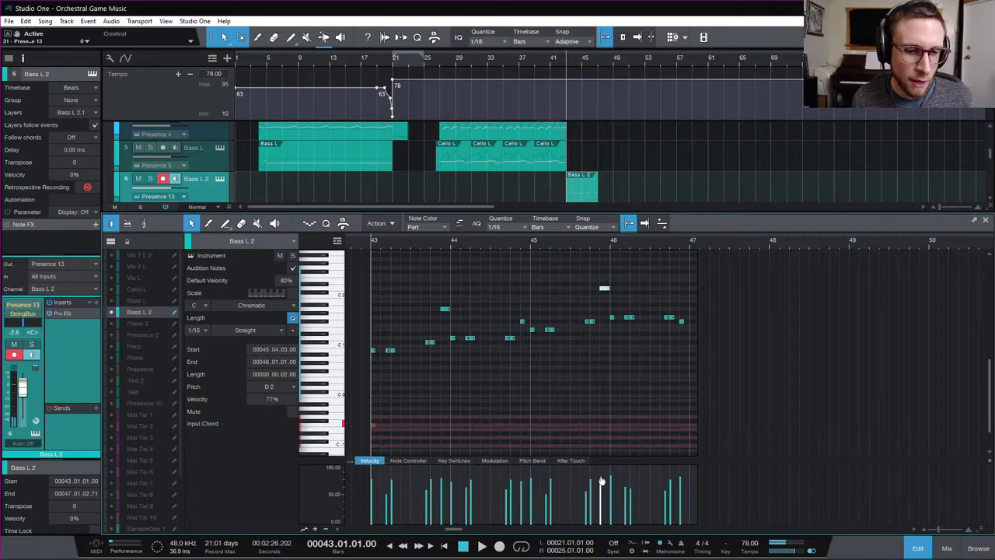
drag(601, 482, 603, 496)
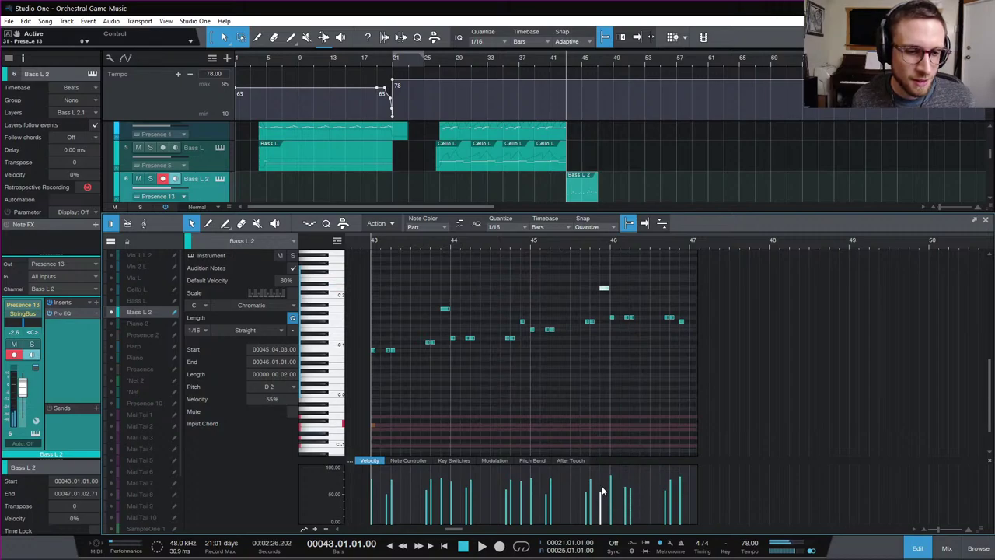
click(572, 241)
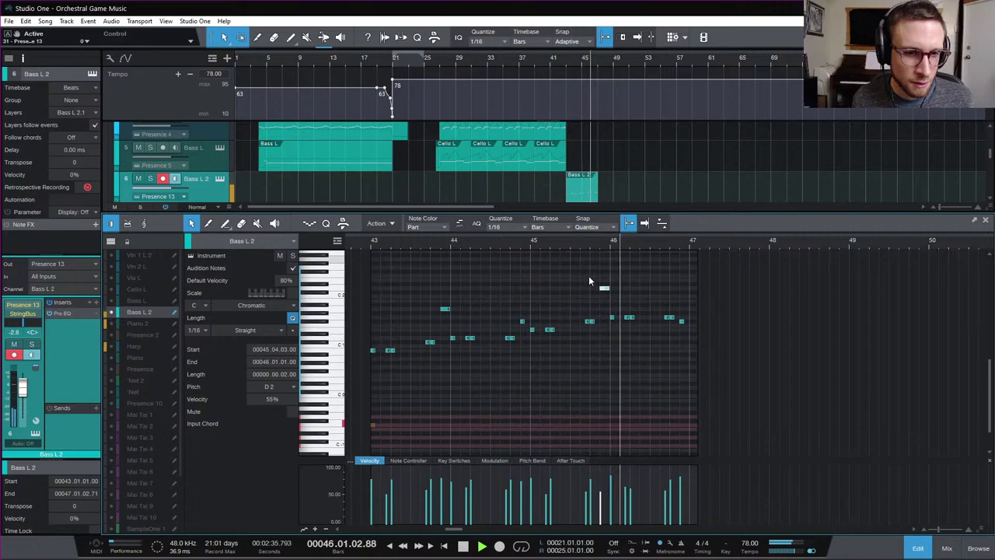
key(space)
Even out the bass note velocities in bar 46, softening the first note of each pair, and return the playhead to bar 43
mouse_move(613, 491)
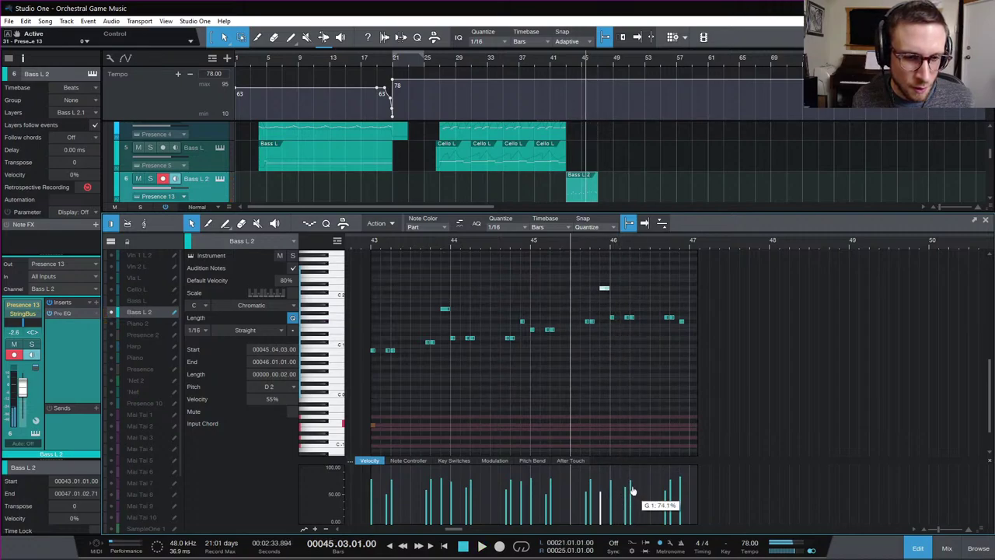
key(space)
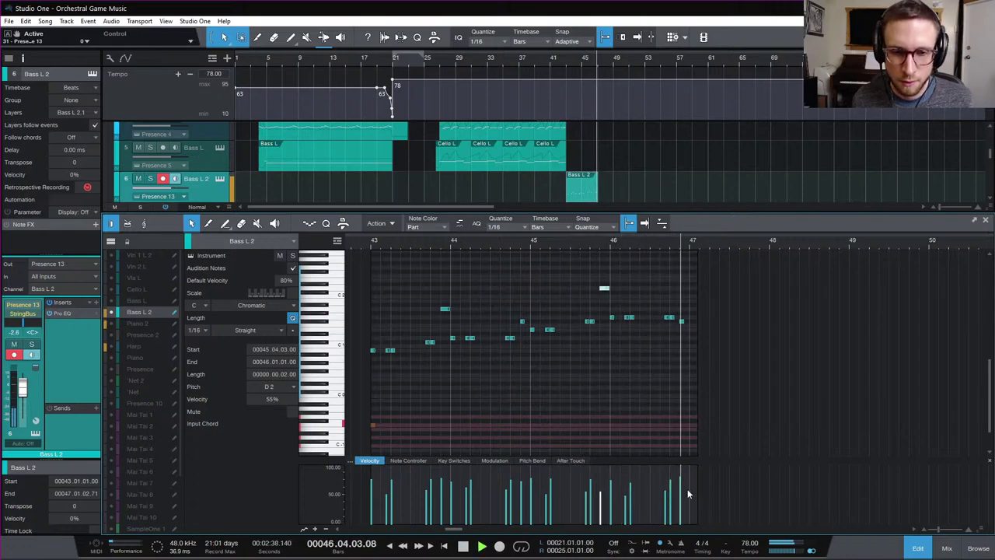
key(space)
mouse_move(680, 494)
drag(681, 494, 681, 496)
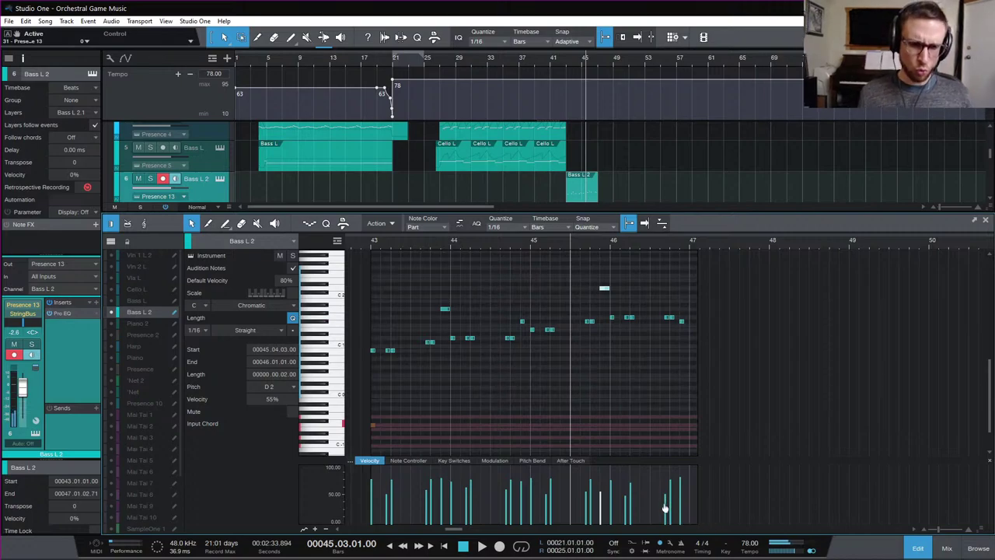
click(371, 243)
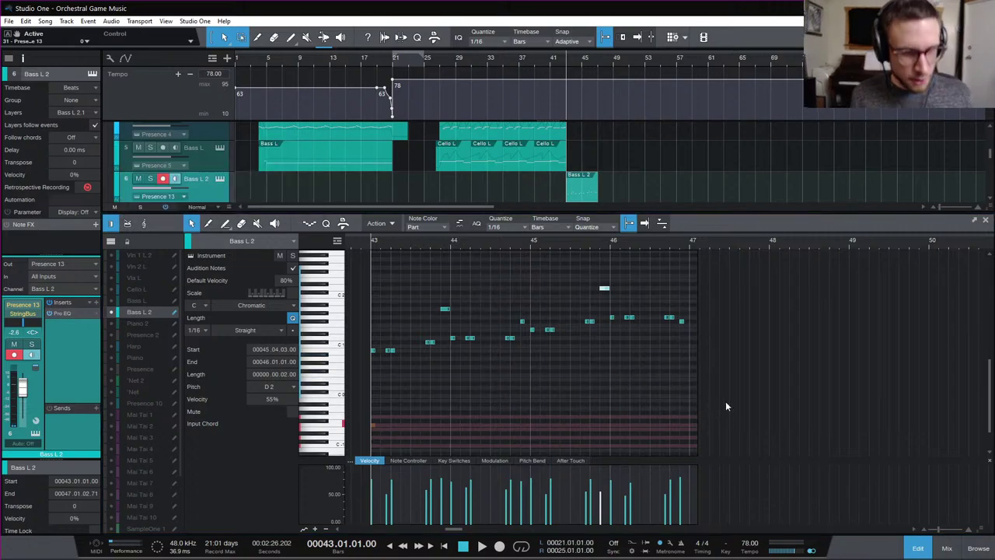
Close the note editor and rename the Bass L 2 track as BassFull
click(918, 549)
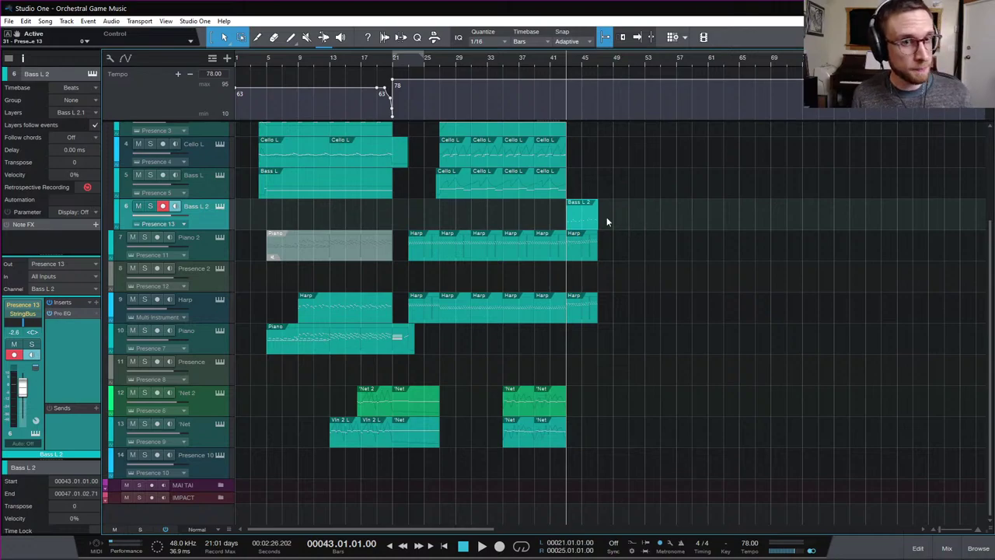
scroll(271, 214, up, 3)
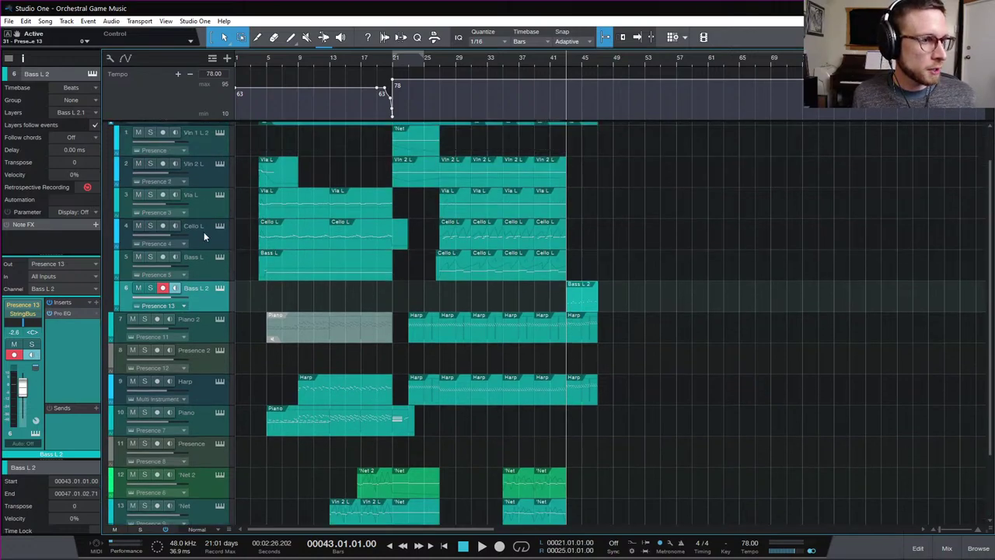
click(209, 241)
click(199, 294)
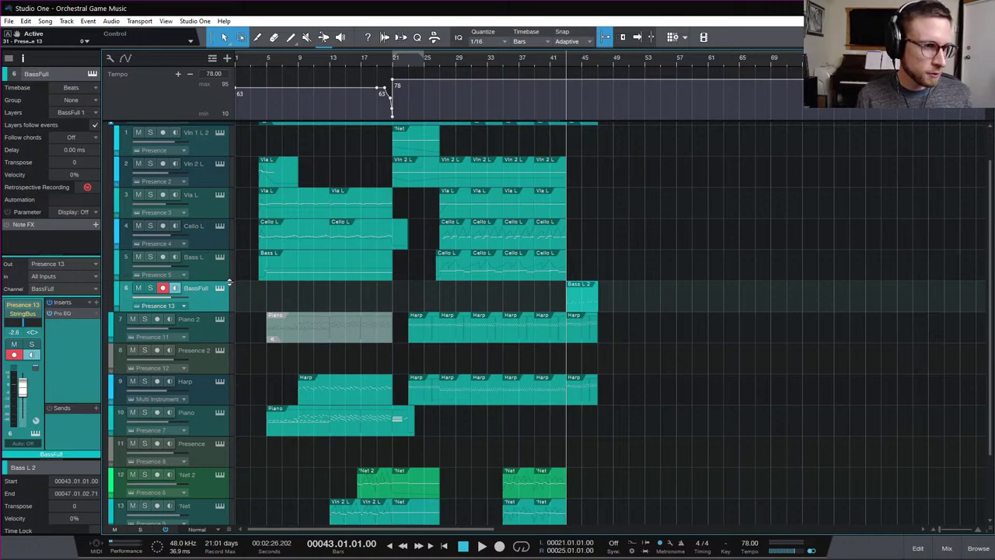
Recolour the Bass L and BassFull tracks together in a tan brown
click(226, 234)
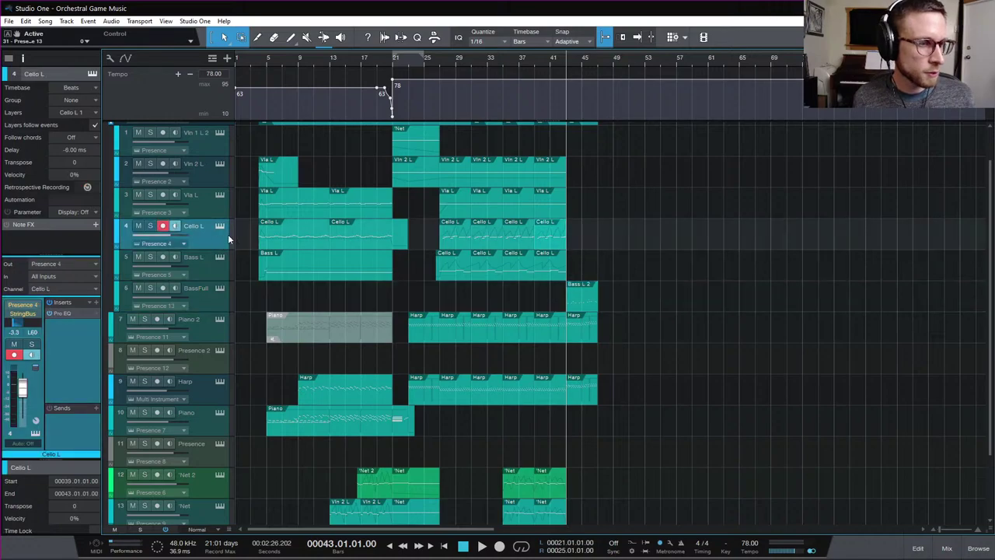
click(213, 300)
click(121, 269)
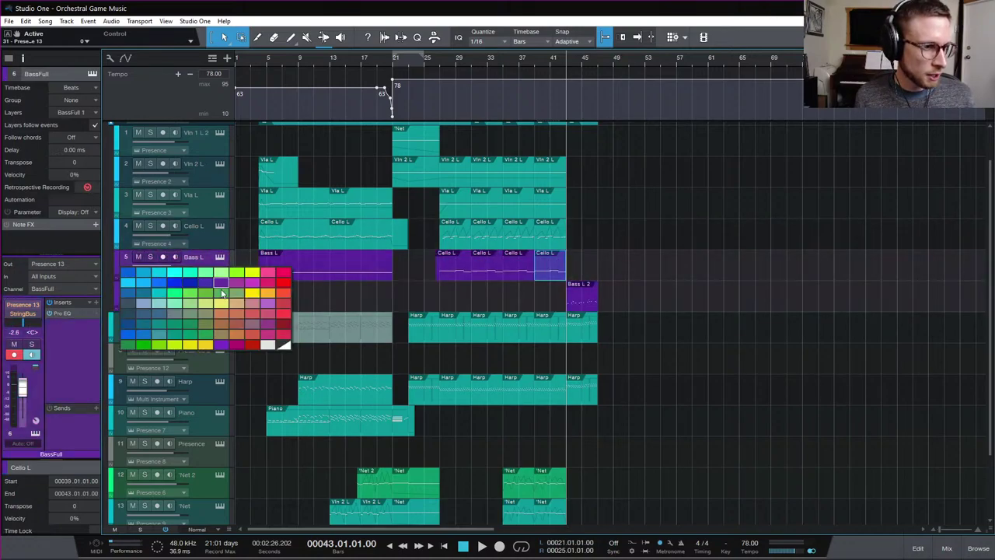
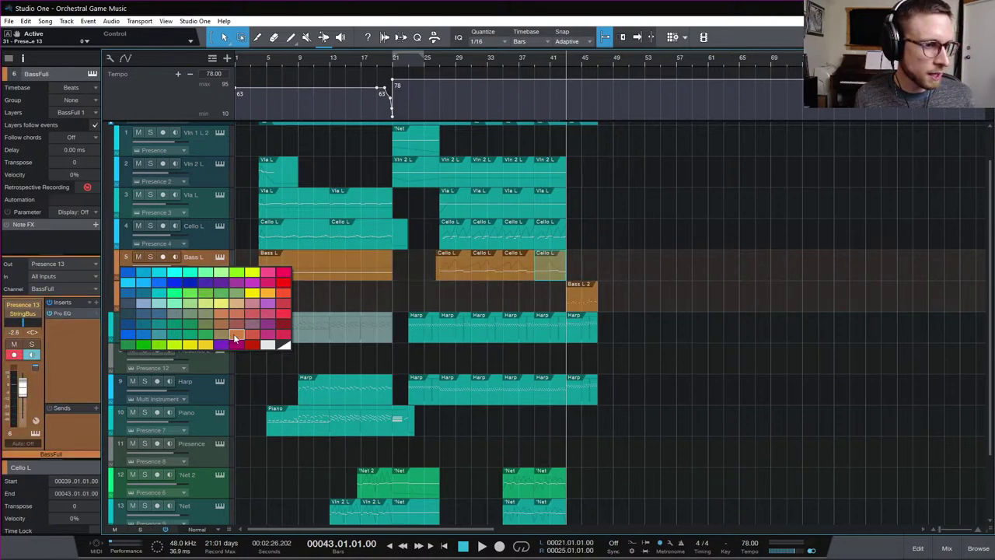
click(221, 335)
click(208, 301)
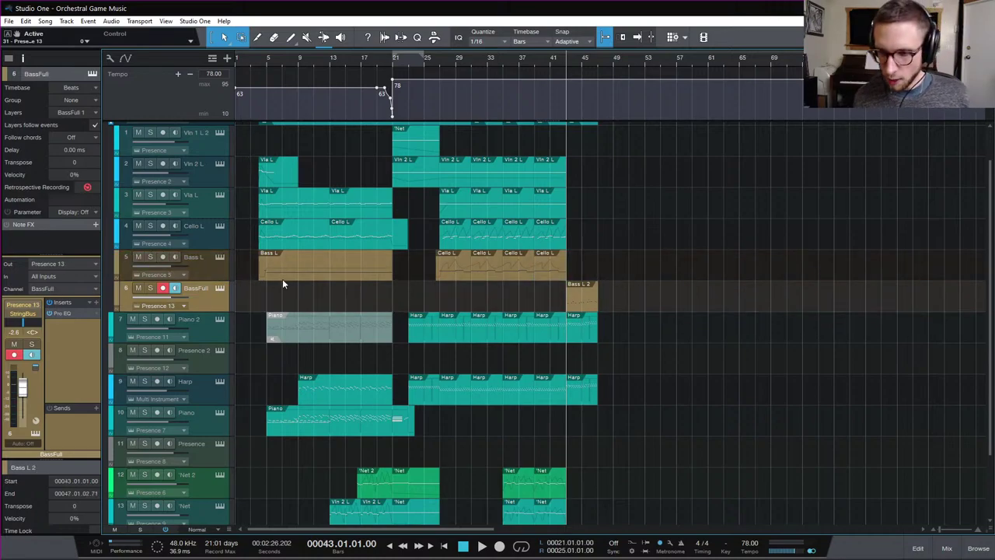
Duplicate the Cello L track and delete all the events on the copy
click(211, 242)
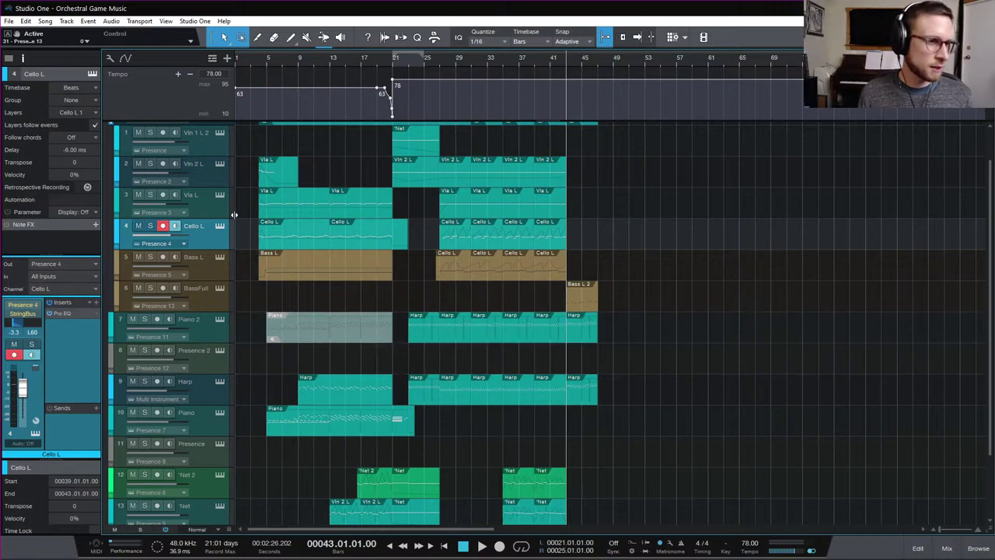
drag(221, 241, 217, 253)
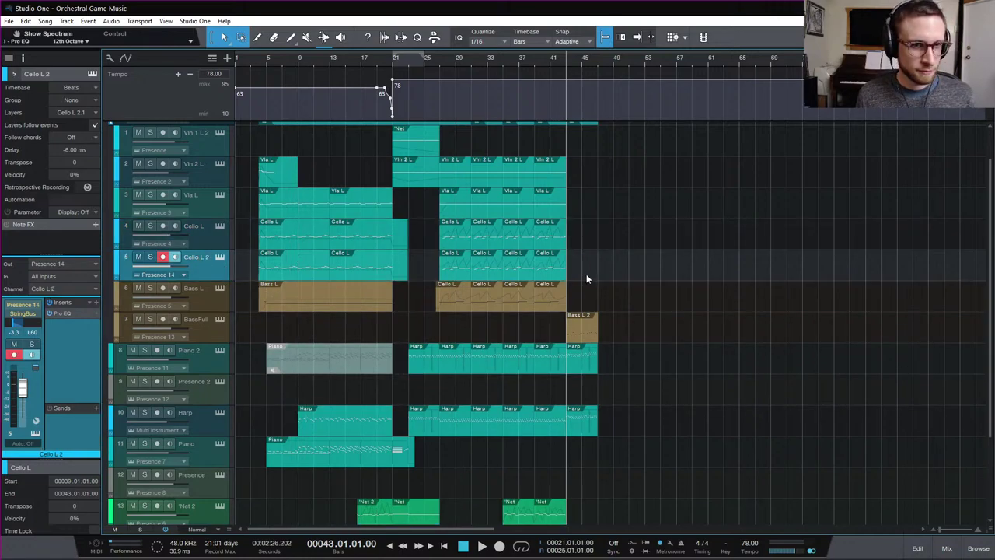
drag(586, 278, 261, 268)
key(Delete)
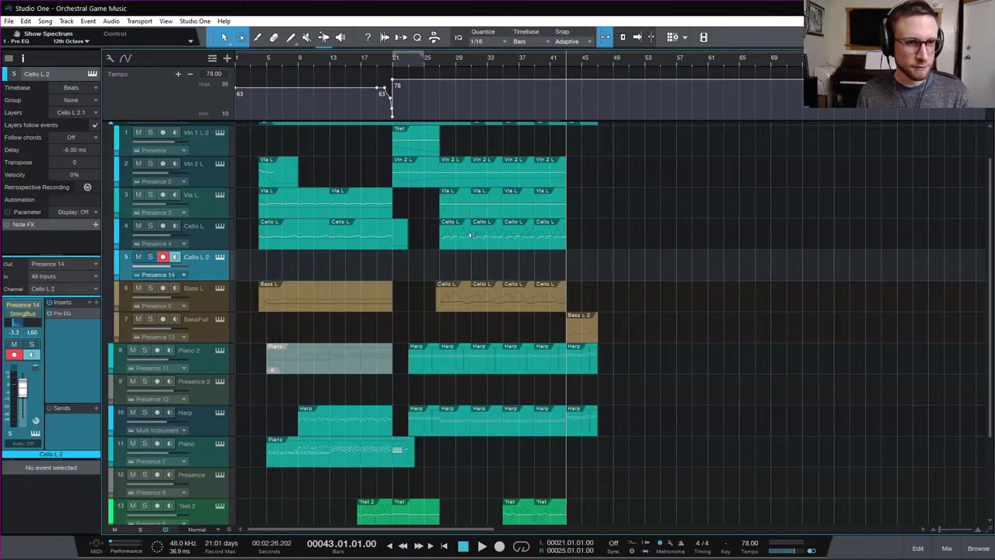
Load the Cello Full preset for Cello L 2 and copy the BassFull event at bar 43 onto that track
click(220, 257)
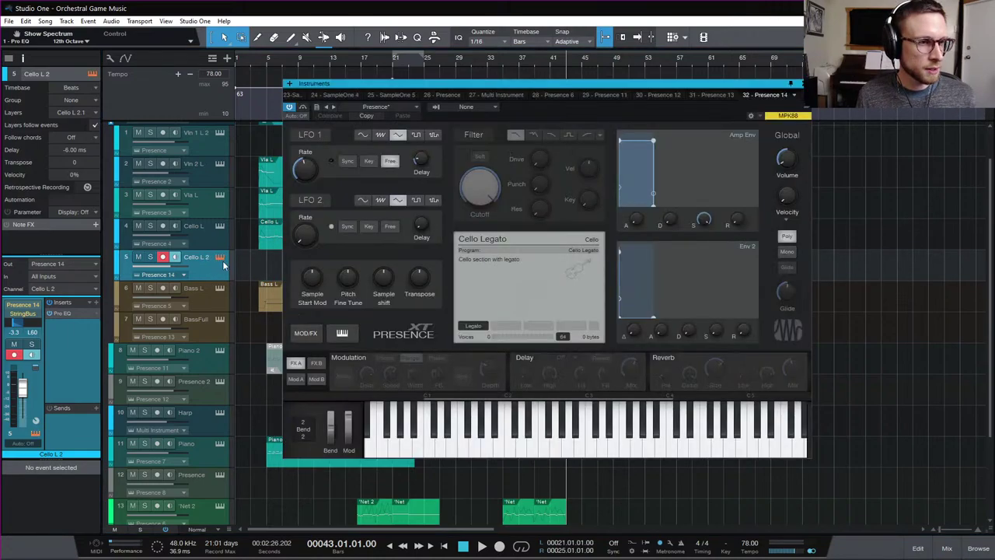
click(394, 107)
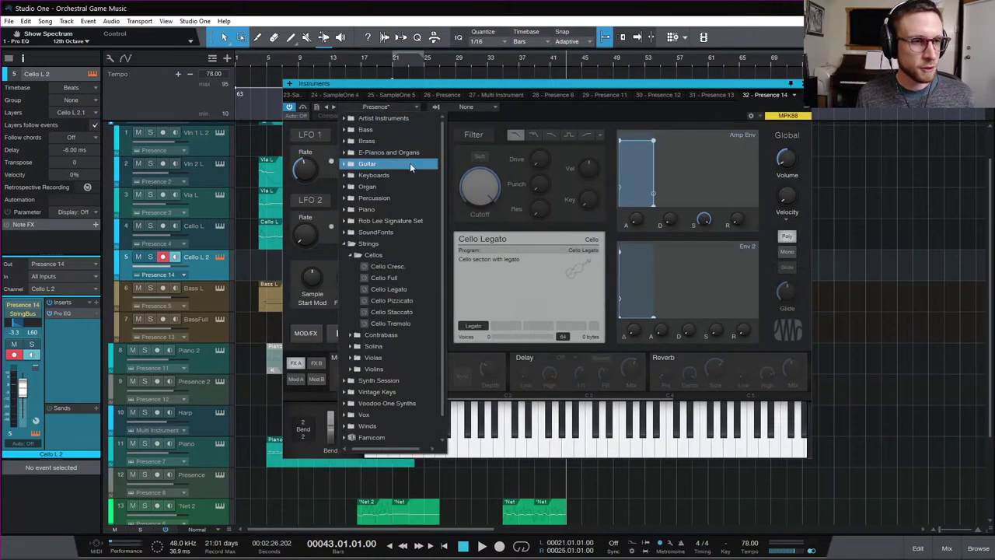
click(413, 278)
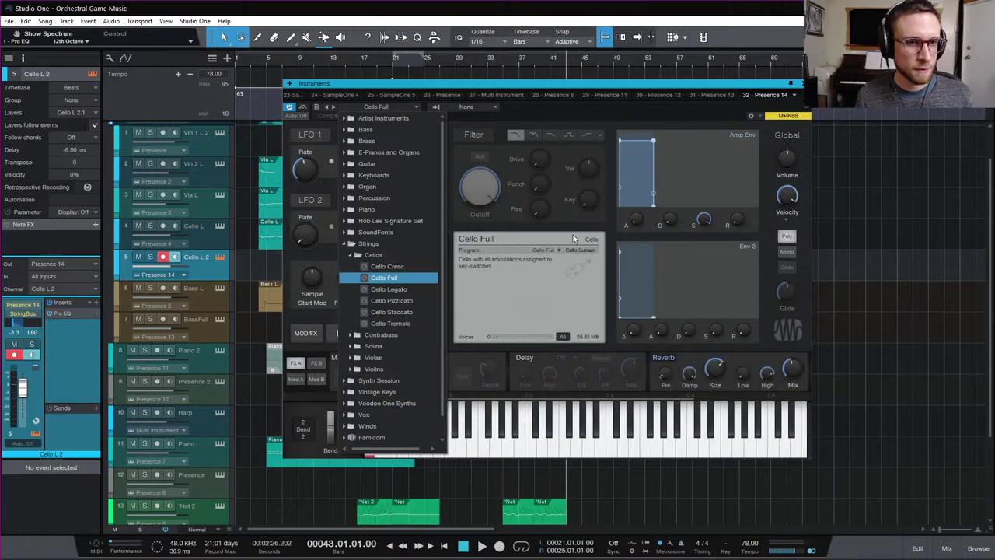
key(Escape)
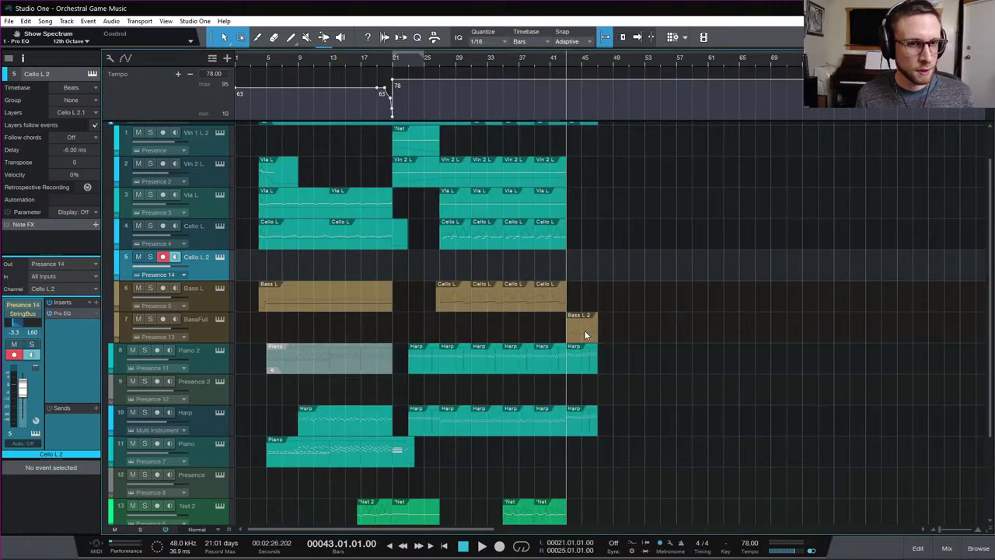
drag(583, 331, 563, 260)
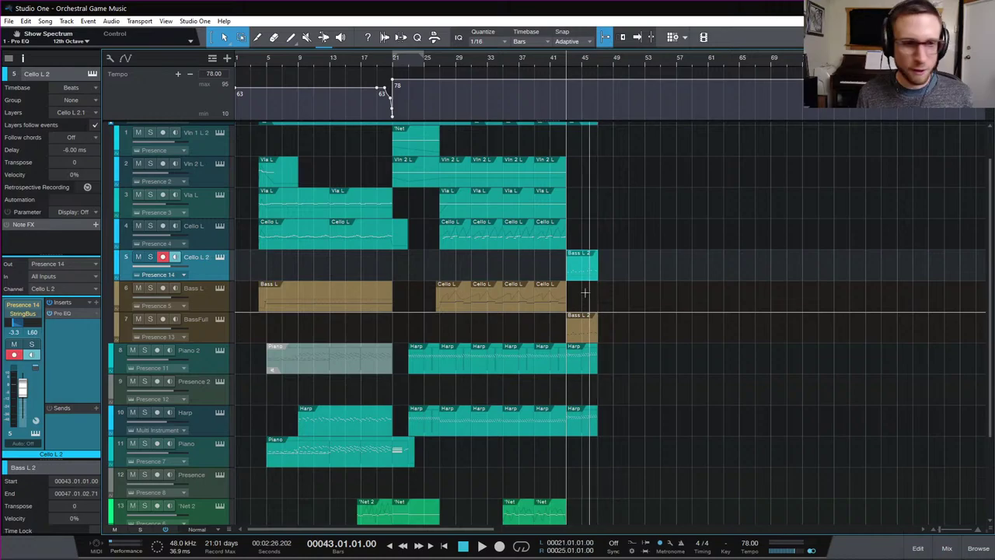
click(120, 258)
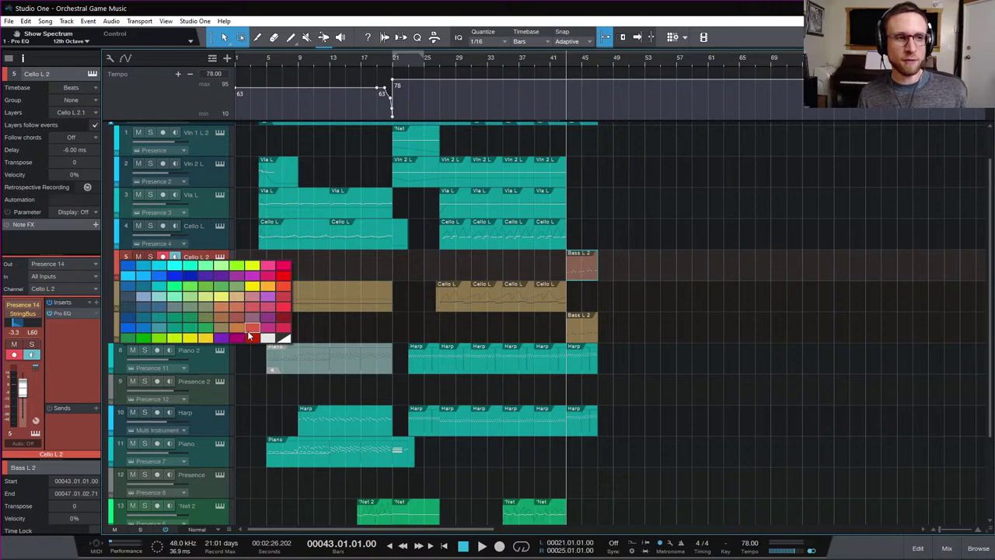
click(328, 323)
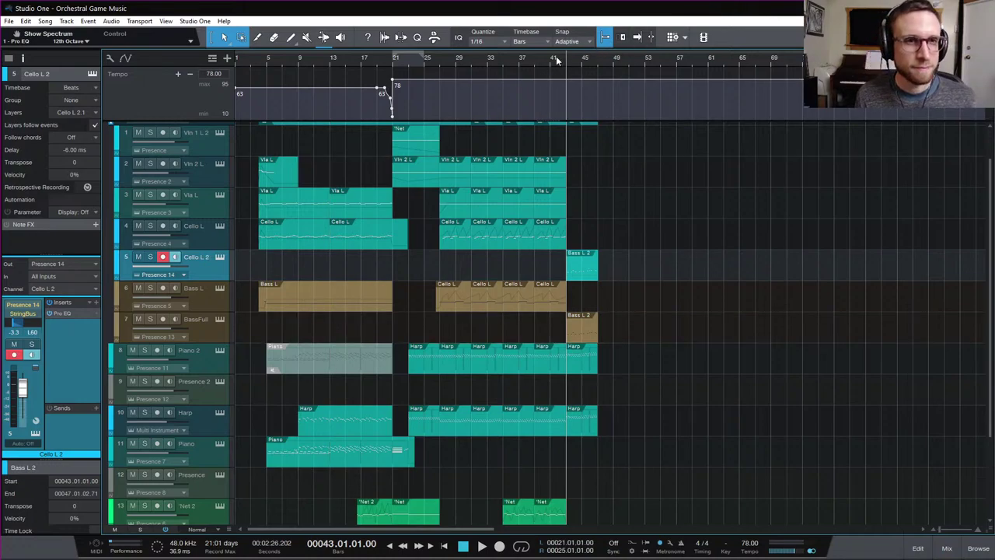
key(space)
key(space)
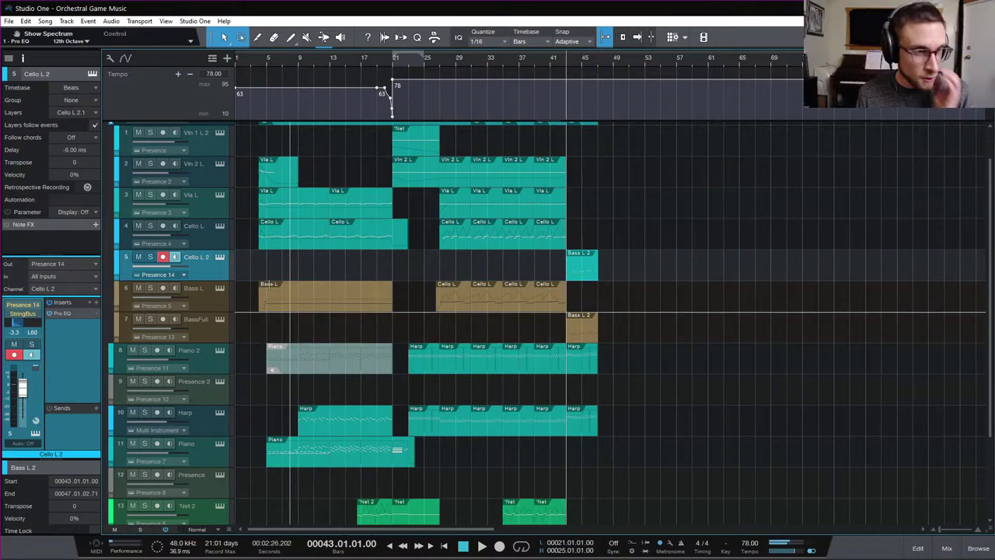
Solo Cello L 2 and transpose all notes of its bar 43 event, including the articulation key-switch note, up one octave
click(150, 257)
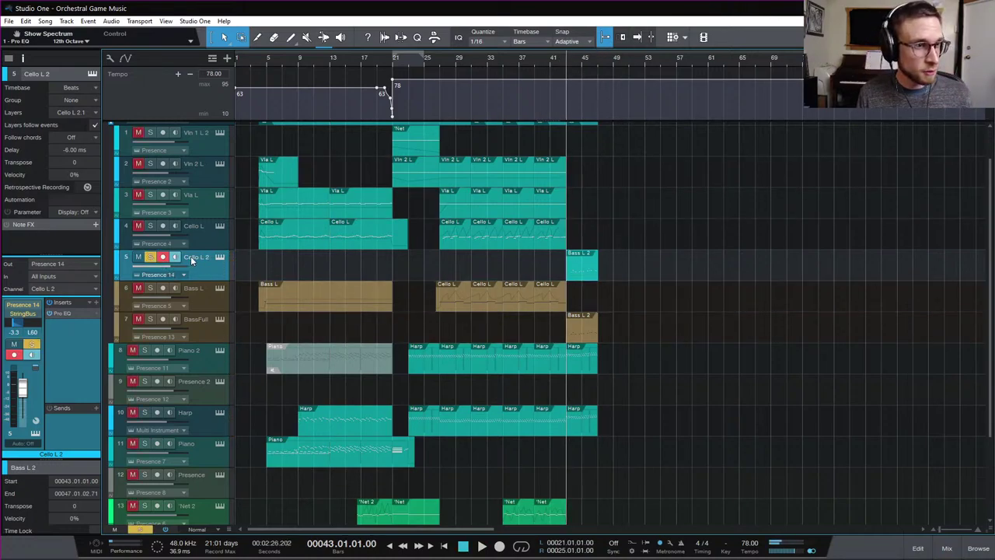
double_click(587, 278)
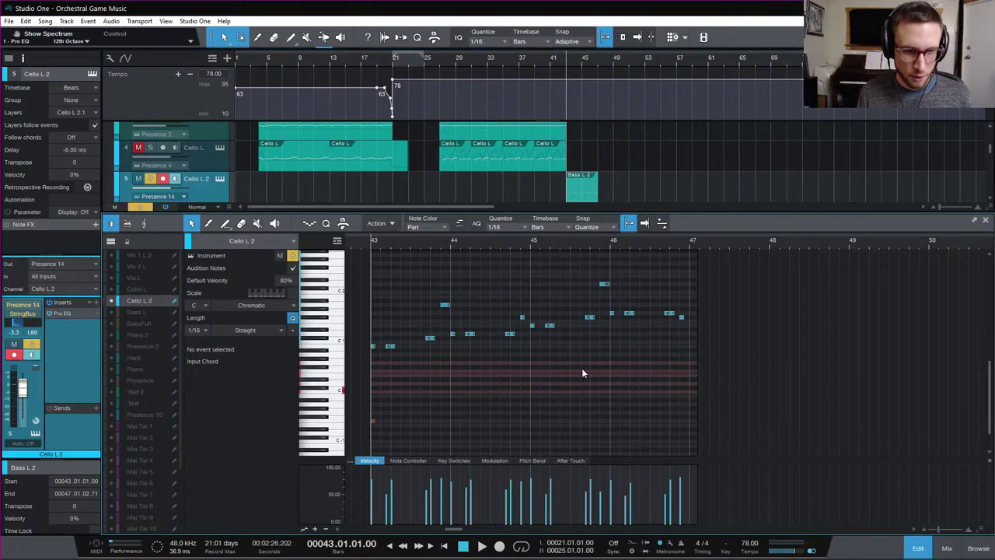
drag(361, 267, 748, 350)
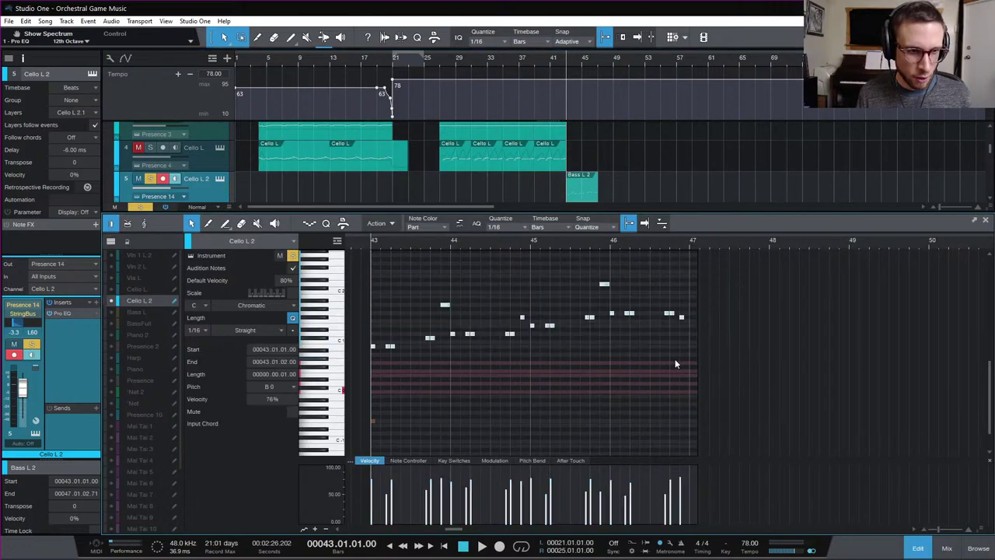
drag(358, 289, 686, 445)
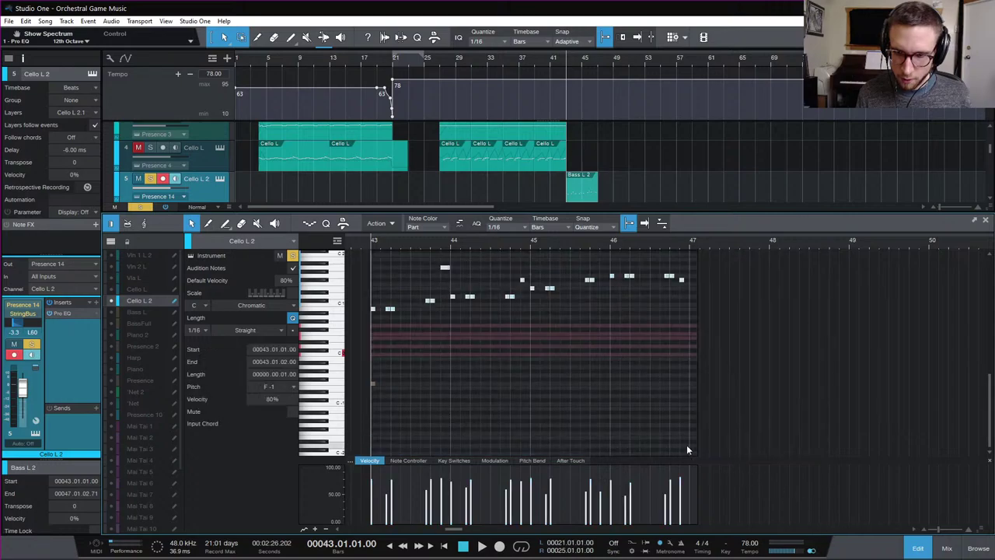
scroll(686, 444, up, 2)
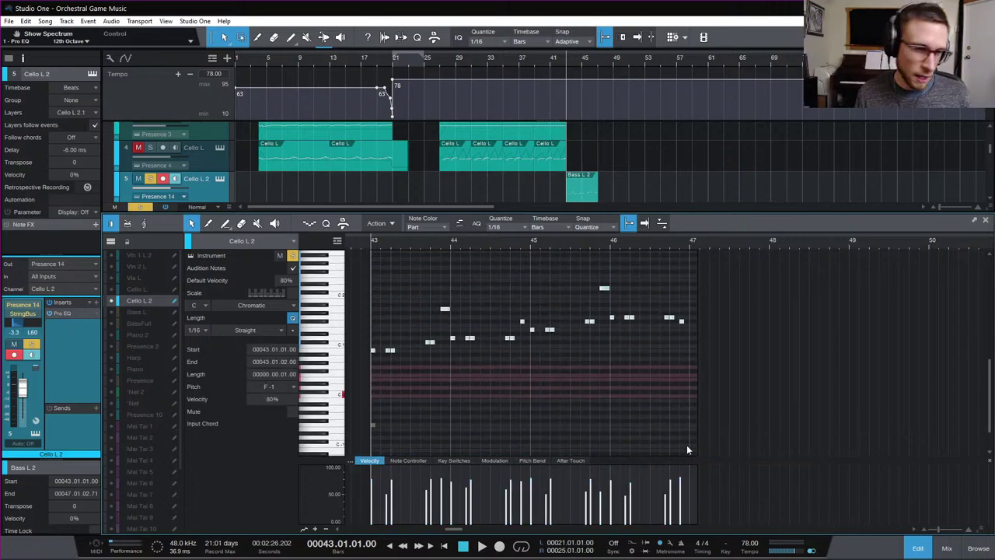
scroll(536, 404, down, 1)
scroll(476, 378, down, 5)
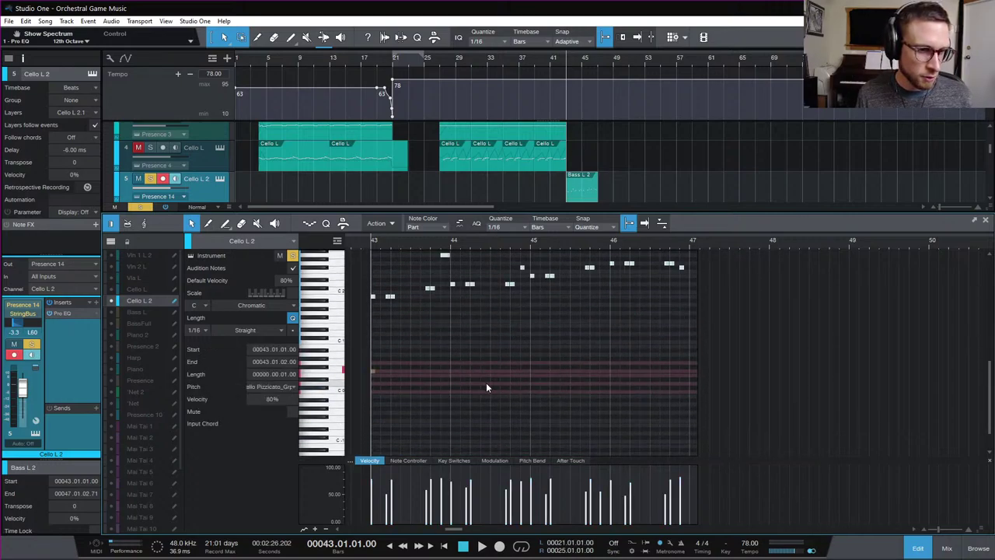
Play back the cello part from bar 43 and check which articulation the Cello Full instrument is using
key(space)
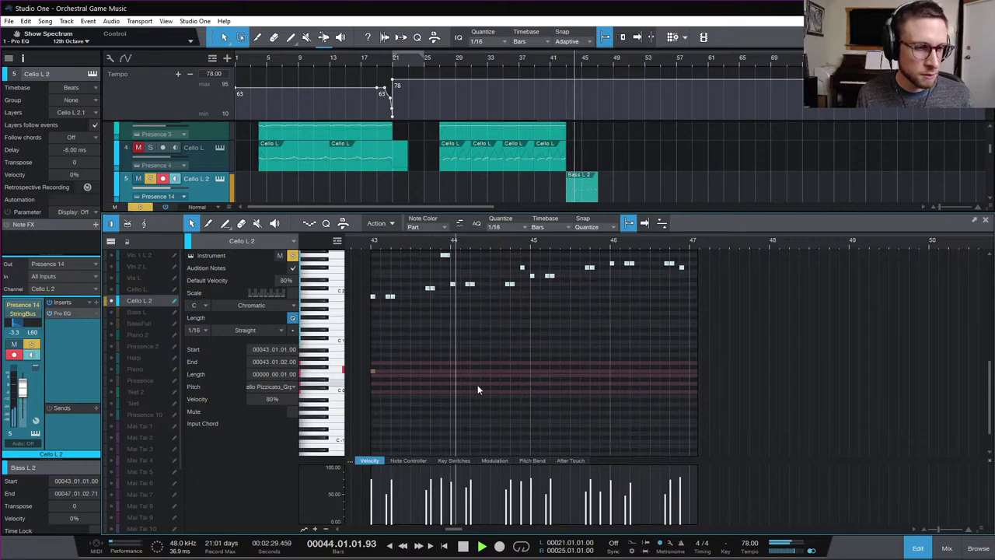
key(space)
click(220, 178)
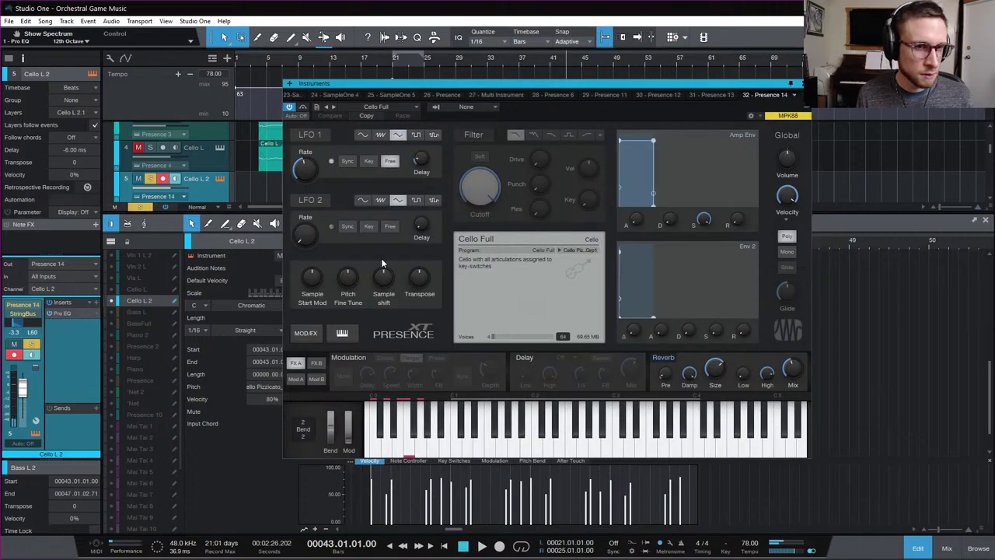
key(space)
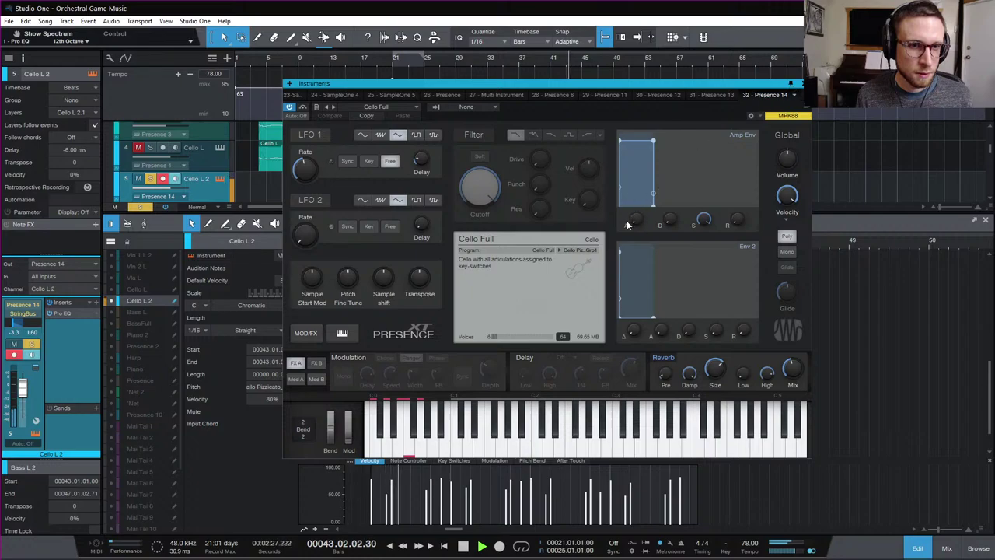
key(space)
click(563, 252)
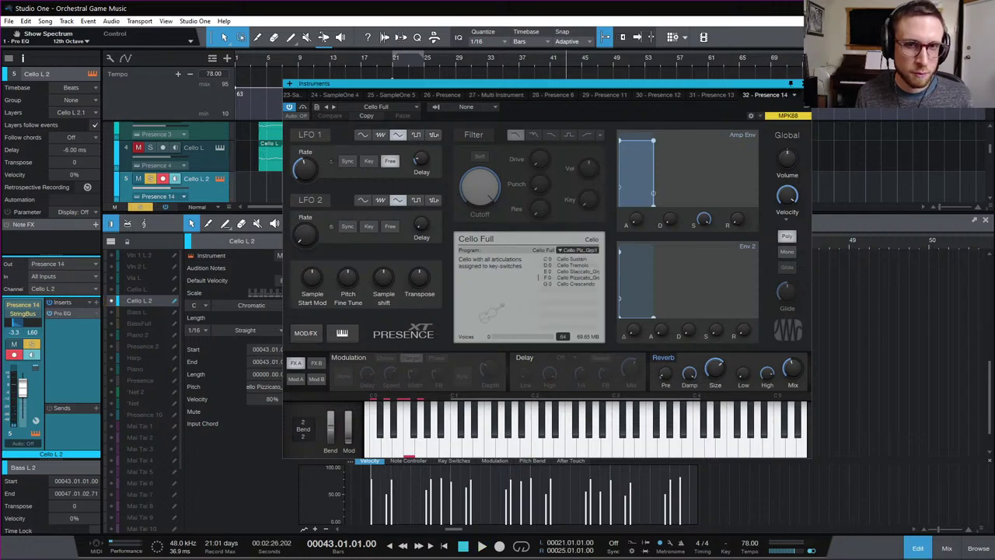
key(Escape)
key(space)
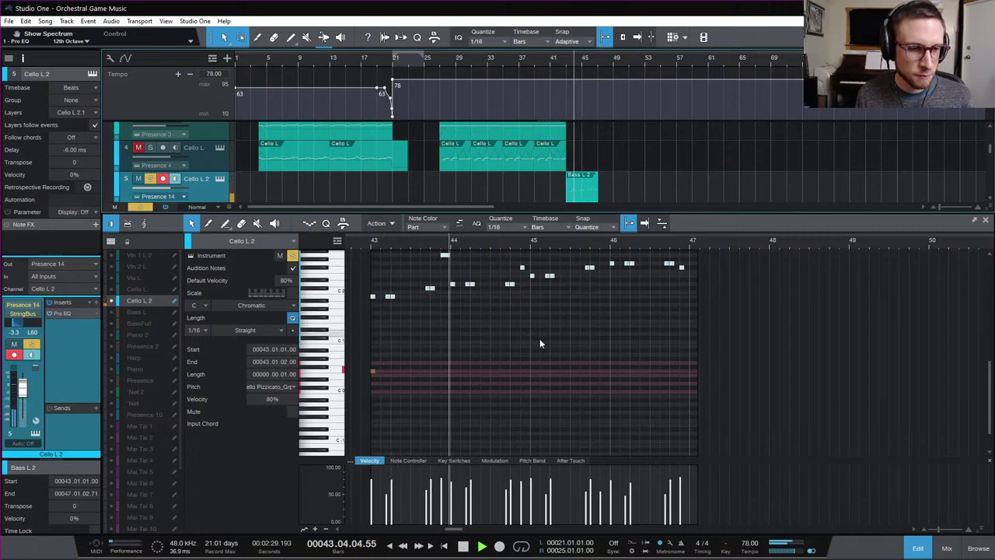
key(space)
Soften the first note of each repeated cello pair from late bar 43 to early bar 45 to about 40% velocity, auditioning from bar 43
click(422, 494)
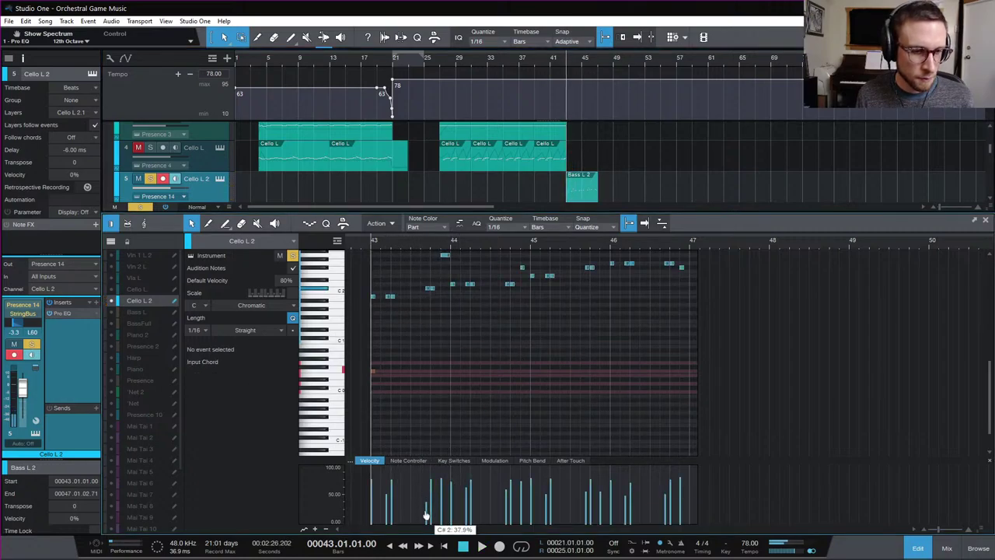
key(space)
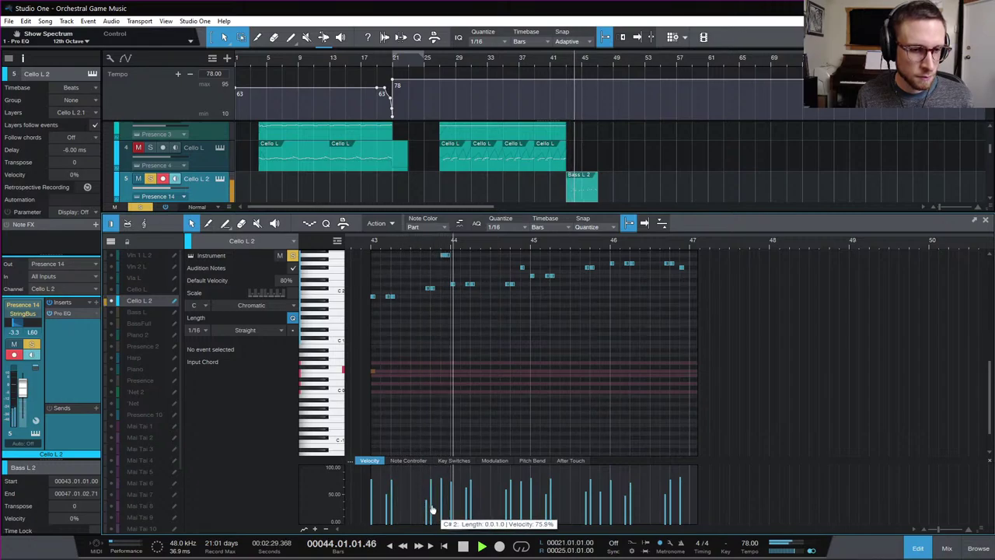
key(space)
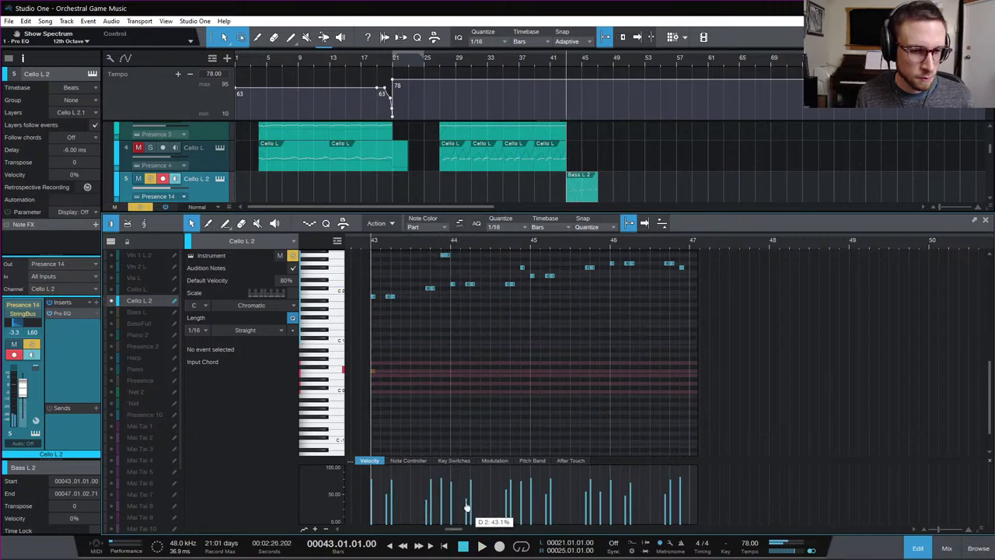
key(space)
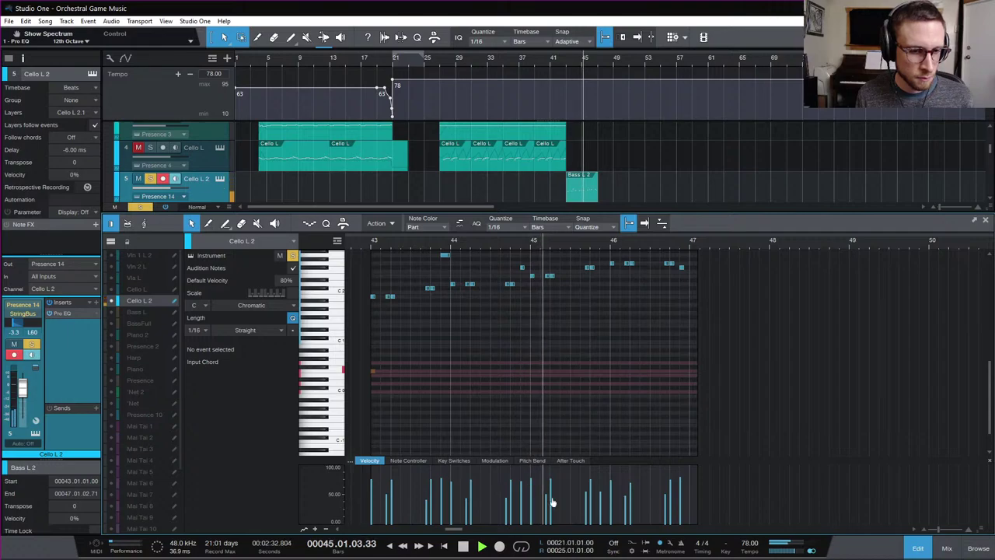
key(space)
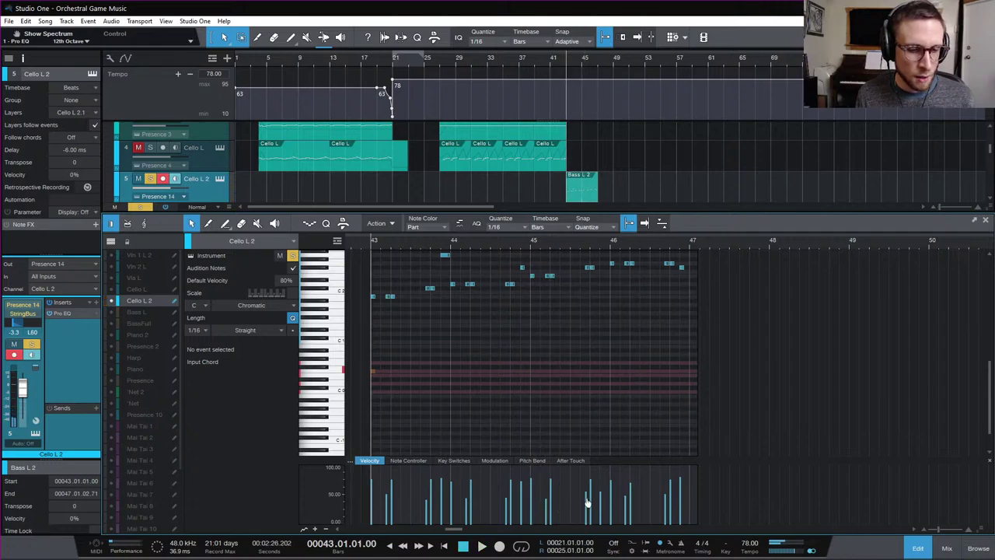
Play back the cello part and soften the first G 2 of each pair in bar 46 to about 40% velocity
key(space)
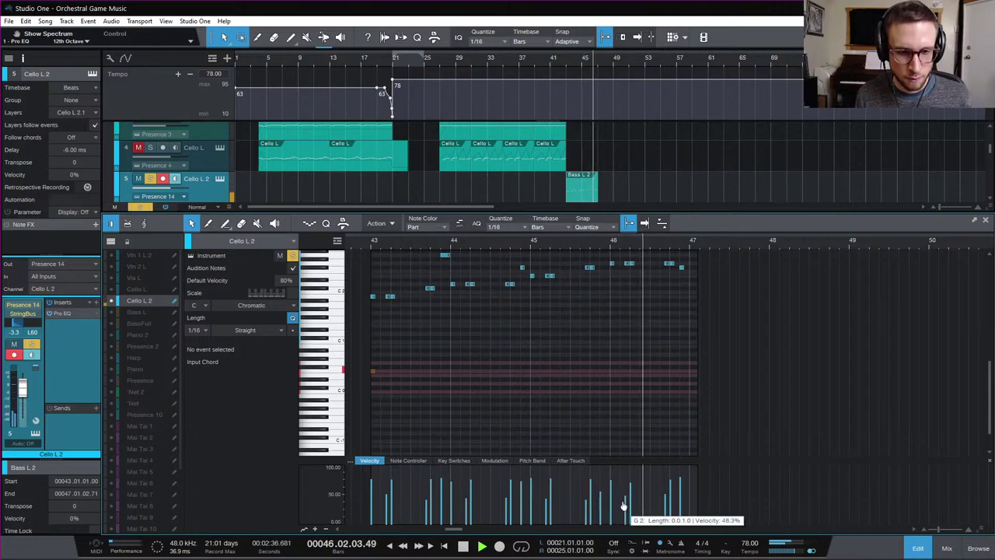
key(space)
mouse_move(625, 497)
mouse_down()
mouse_move(626, 509)
mouse_move(664, 511)
mouse_up()
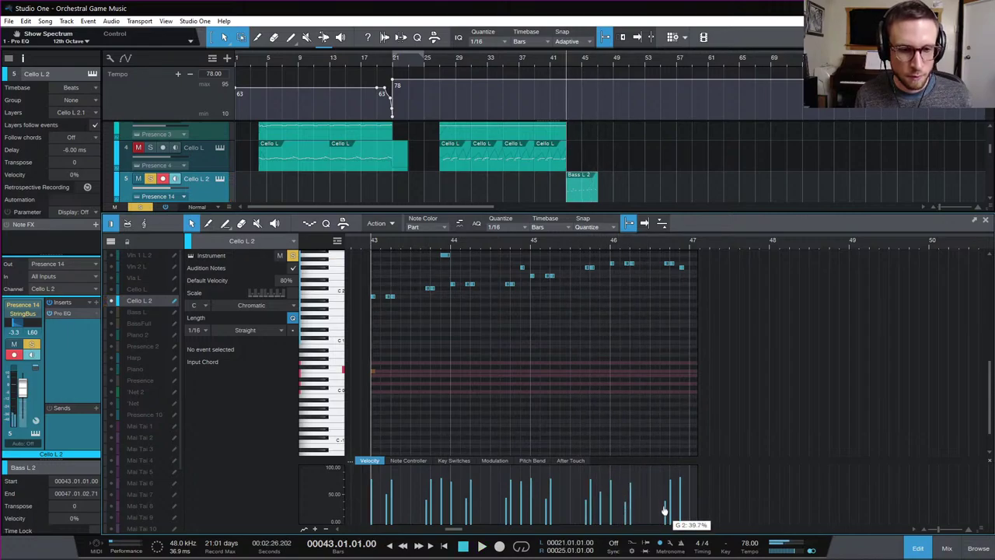
Show the BassFull event from bar 43 together with the Cello L 2 event in the note editor, keeping the cello active for editing
scroll(597, 158, down, 2)
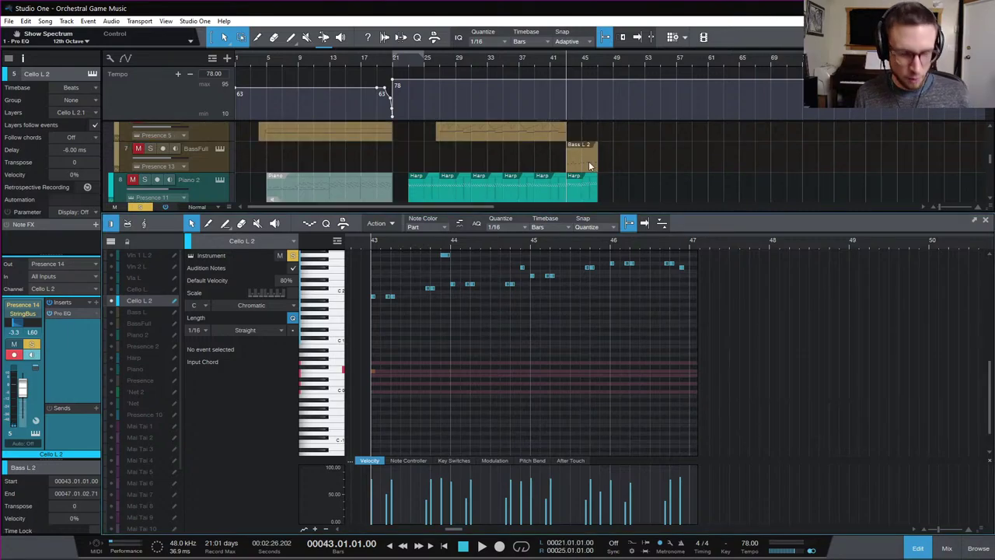
click(588, 161)
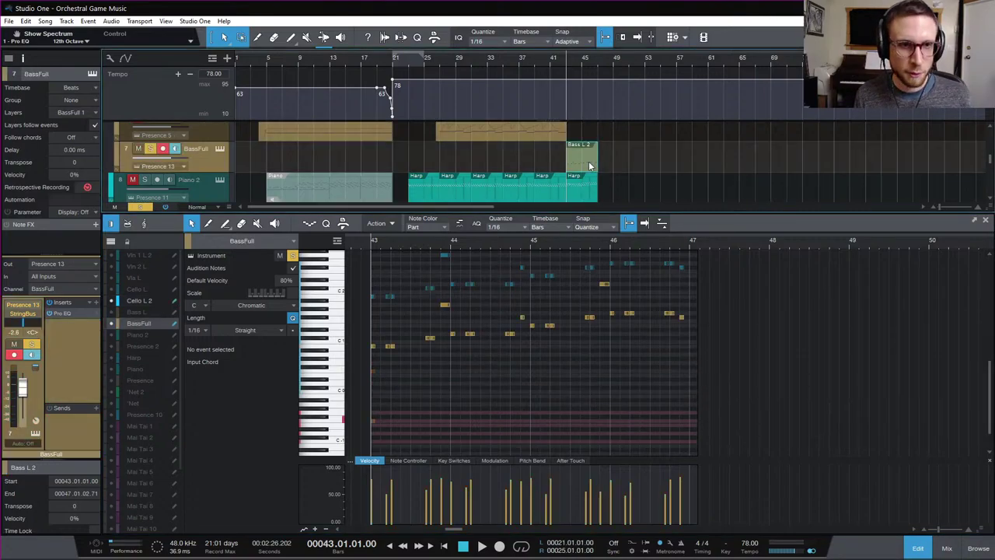
drag(589, 161, 580, 167)
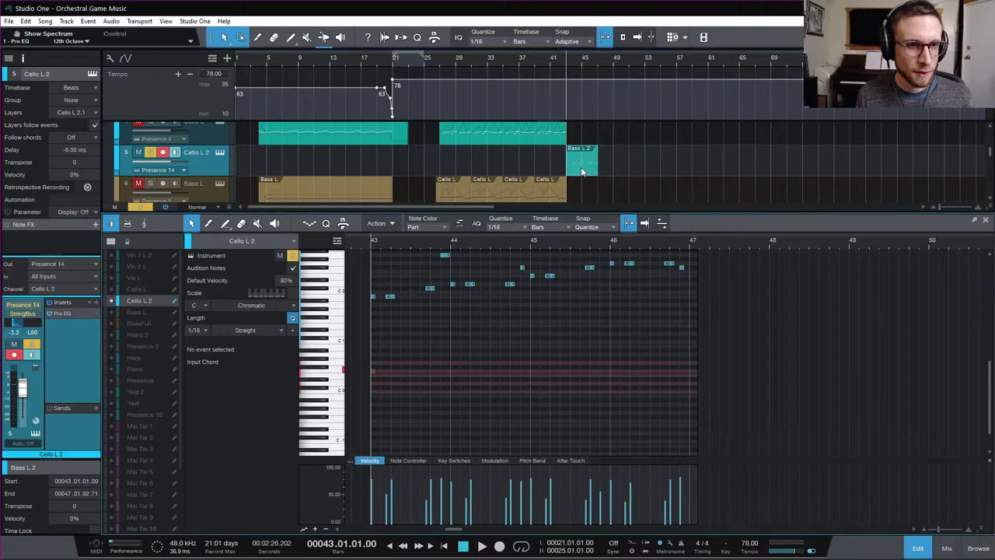
scroll(607, 174, down, 3)
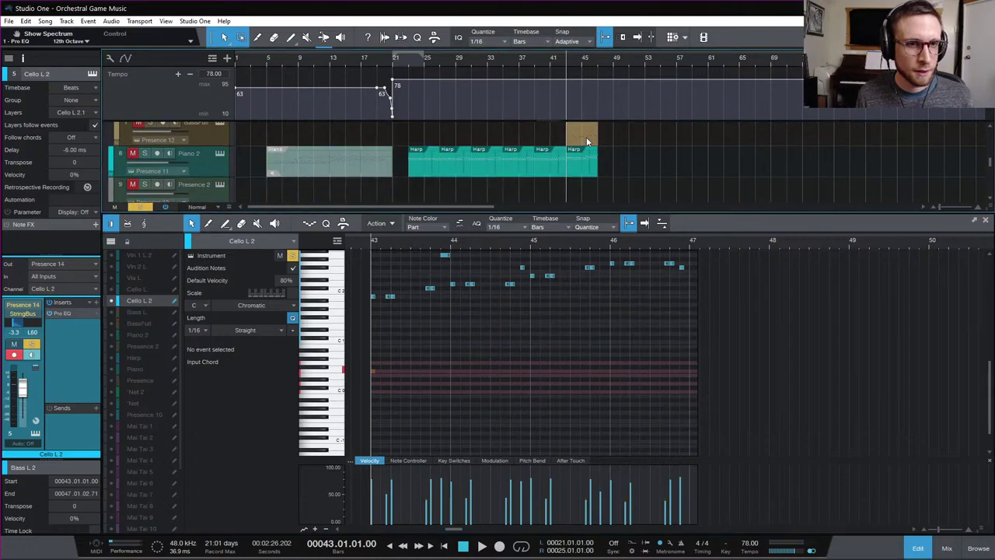
click(586, 138)
scroll(586, 137, up, 3)
click(586, 151)
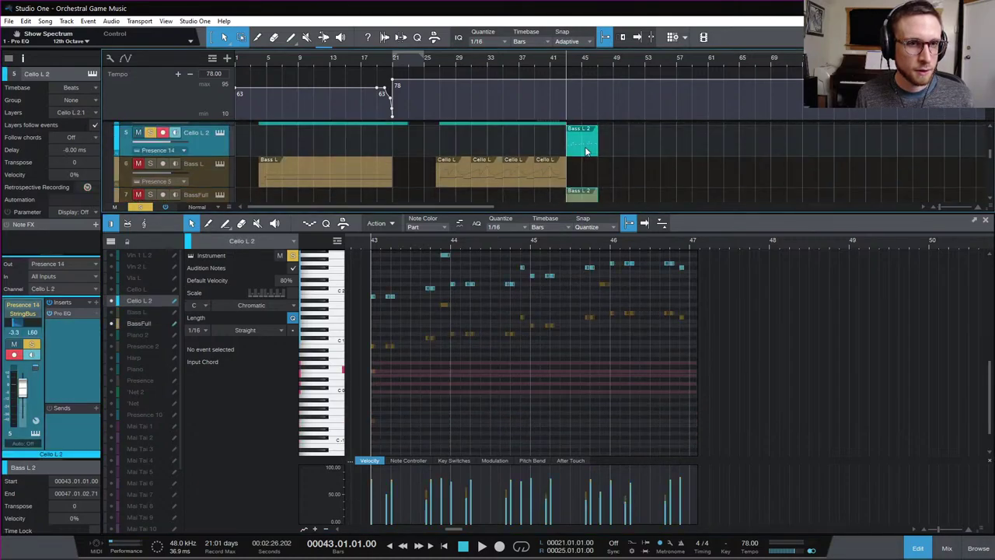
scroll(544, 291, up, 2)
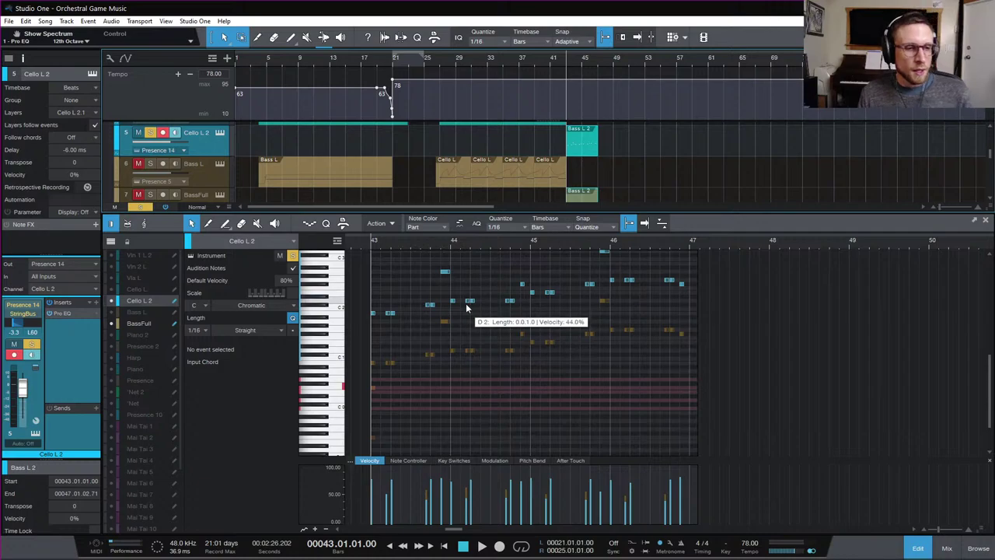
Move the cello's opening bar 43 notes up to D 2 and the remaining bar 43 notes to E 2
drag(408, 318, 360, 295)
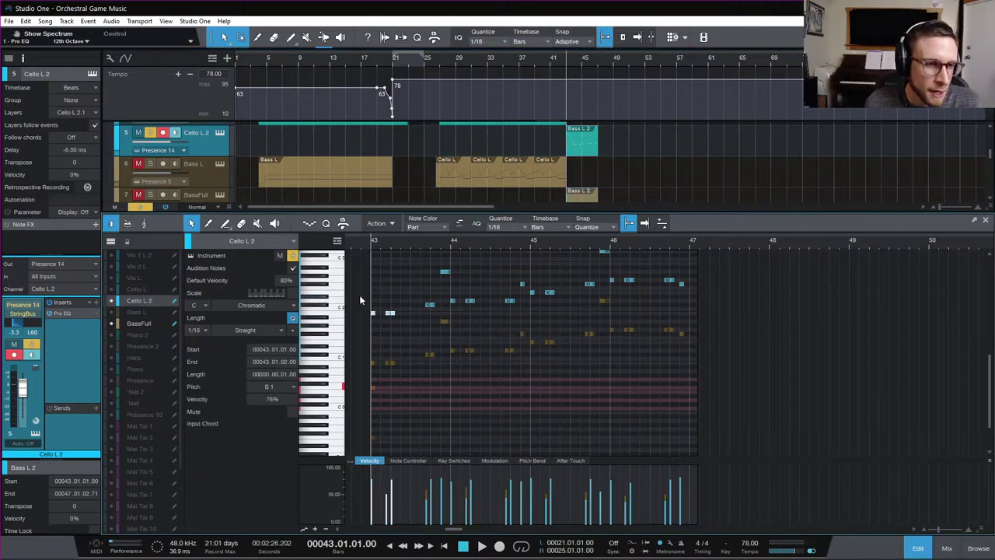
key(Up)
key(Up)
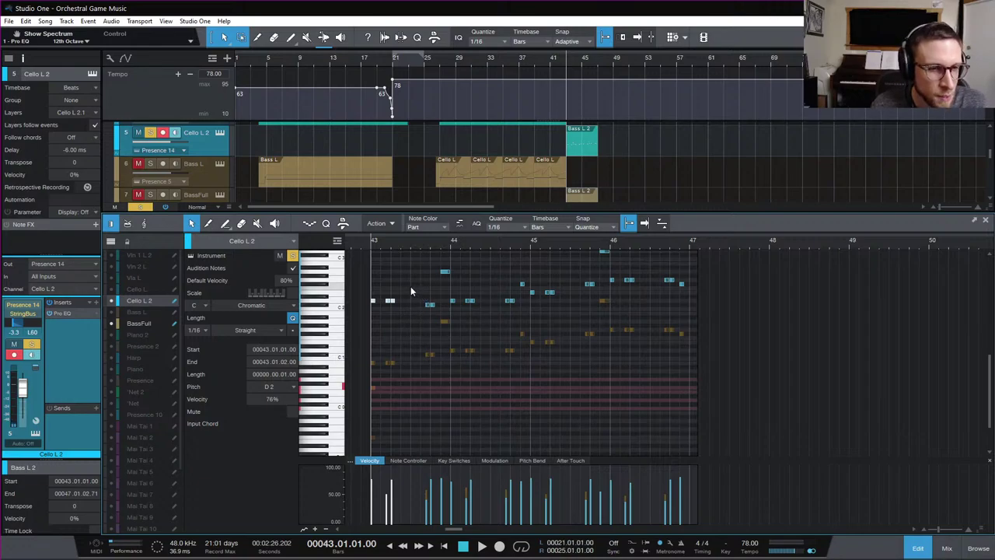
drag(410, 286, 441, 311)
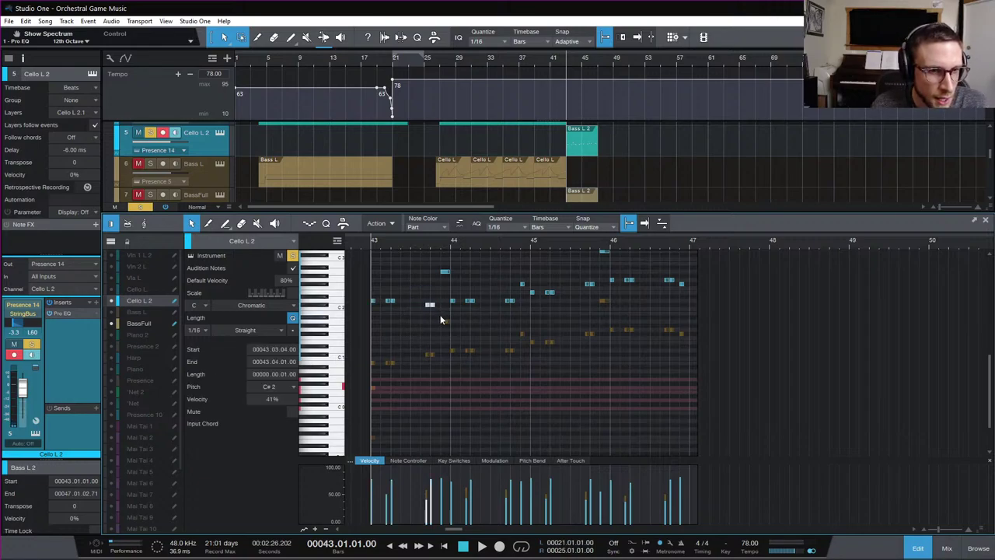
click(444, 271)
drag(445, 271, 444, 281)
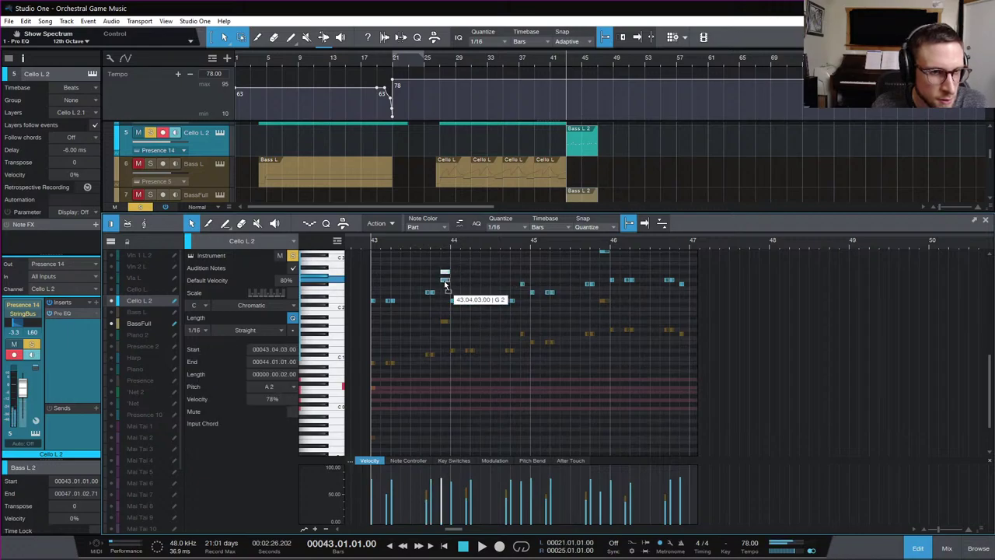
click(464, 278)
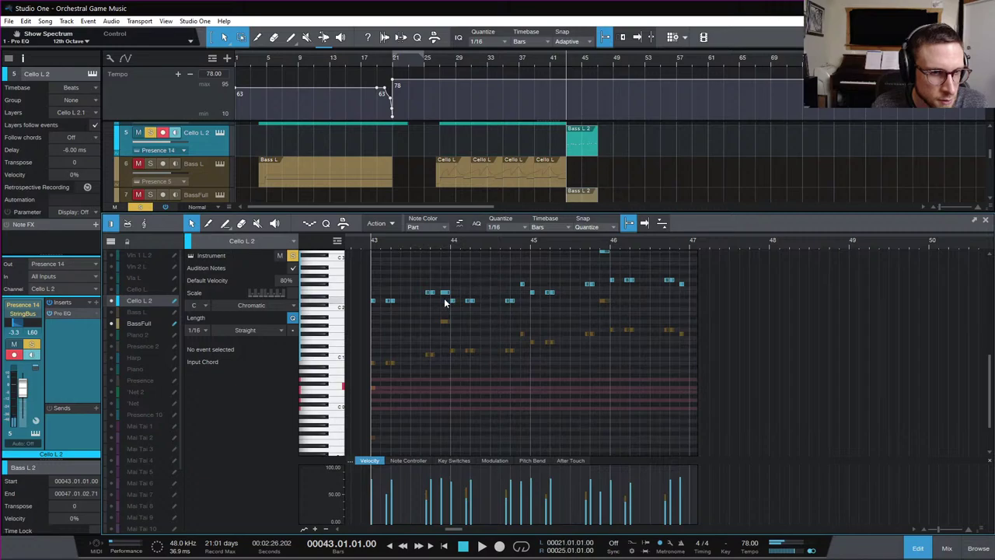
Raise the cello's repeated bar 44 notes to F# 2, the last bar 44 note to A 2 and the opening bar 45 notes to G 2
drag(481, 302, 517, 312)
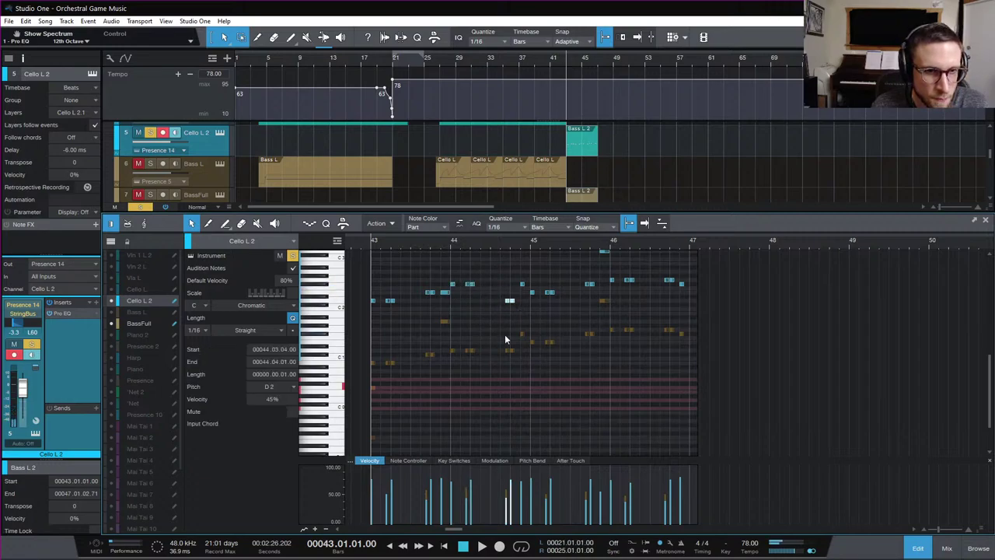
click(515, 296)
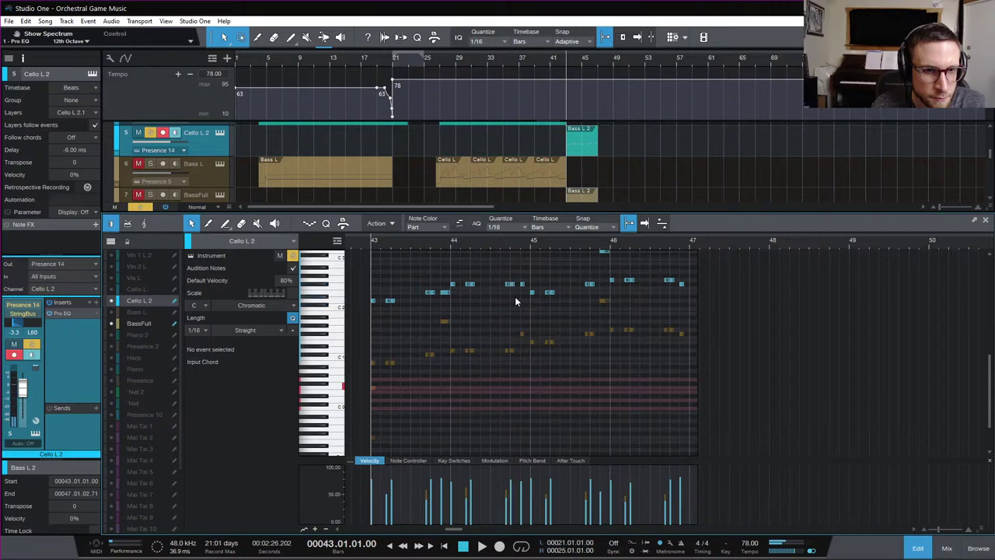
click(523, 284)
key(Up)
key(Up)
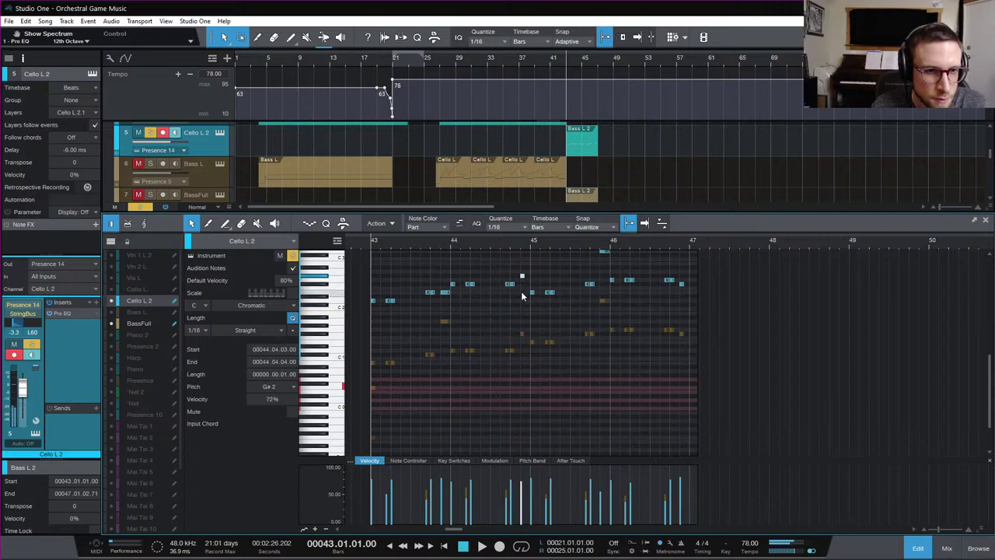
drag(524, 292, 557, 314)
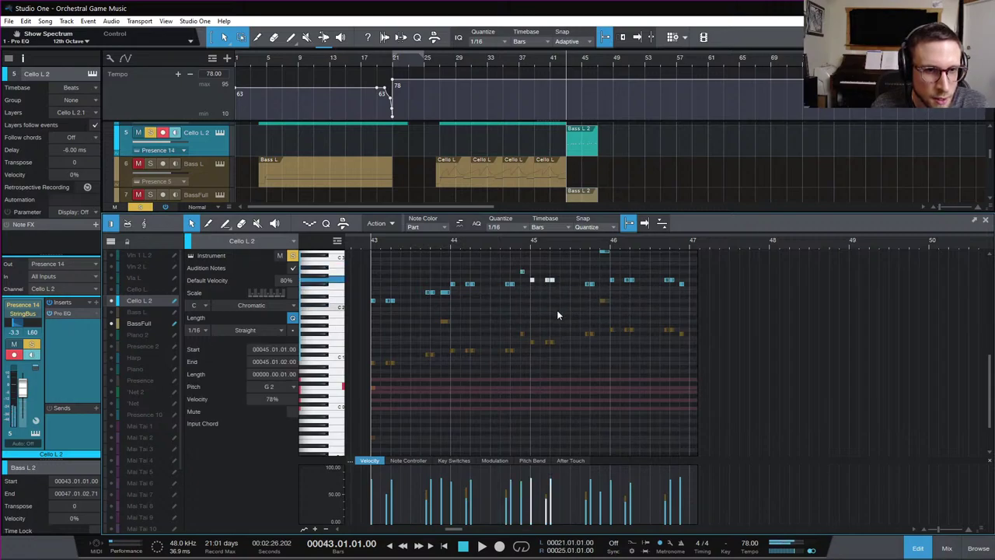
click(556, 315)
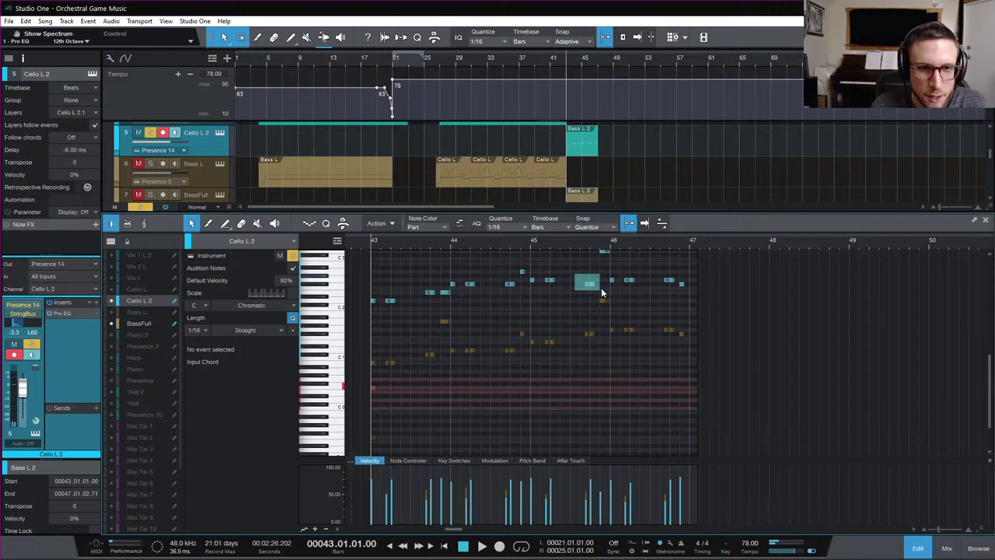
Set the late bar 45 cello notes to A 2, the bar 46 notes to B 2 and the final note to A# 2
click(588, 284)
scroll(598, 299, up, 2)
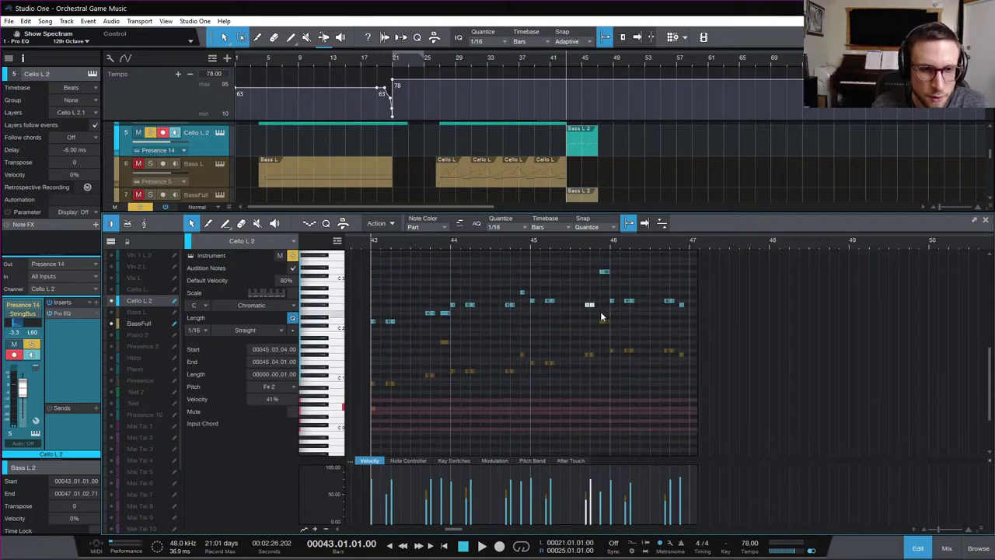
drag(600, 298, 653, 296)
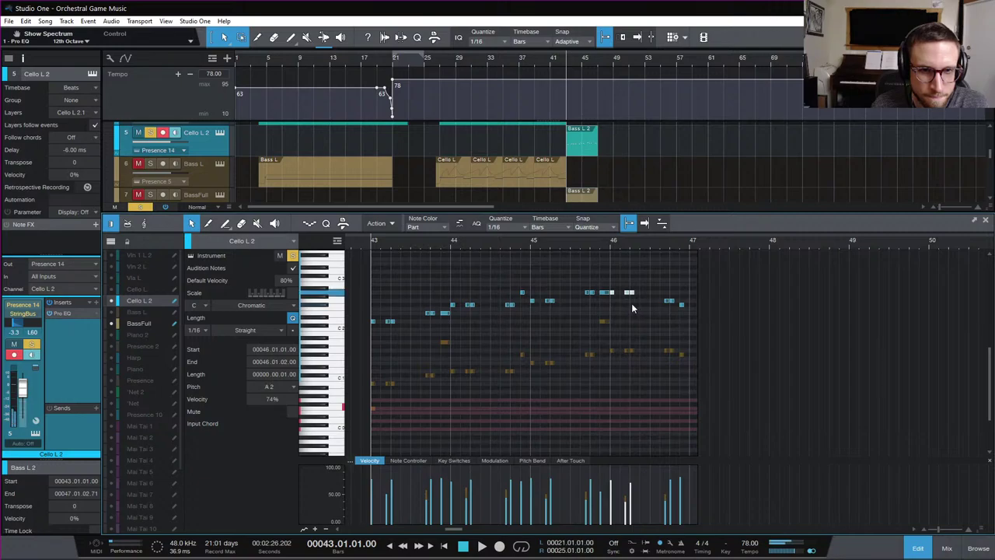
drag(653, 295, 690, 305)
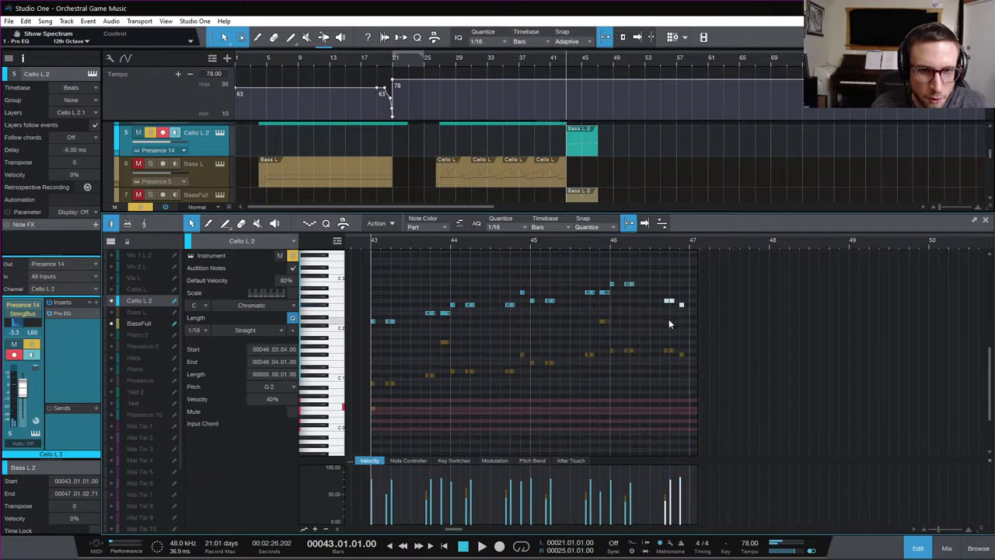
key(Up)
key(Up)
key(Up)
Play back the reharmonized cello line together with the BassFull part from bar 43
key(space)
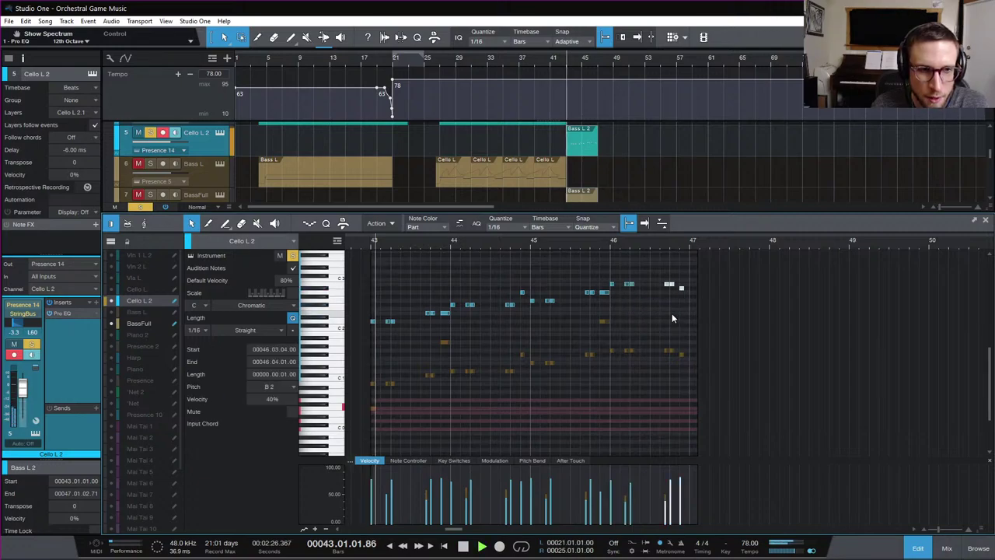
key(space)
key(space)
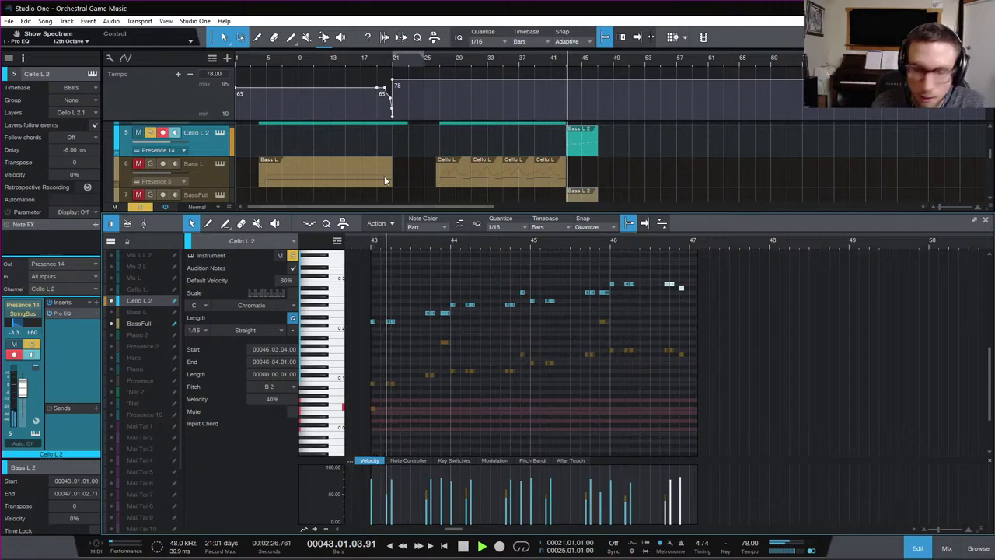
key(space)
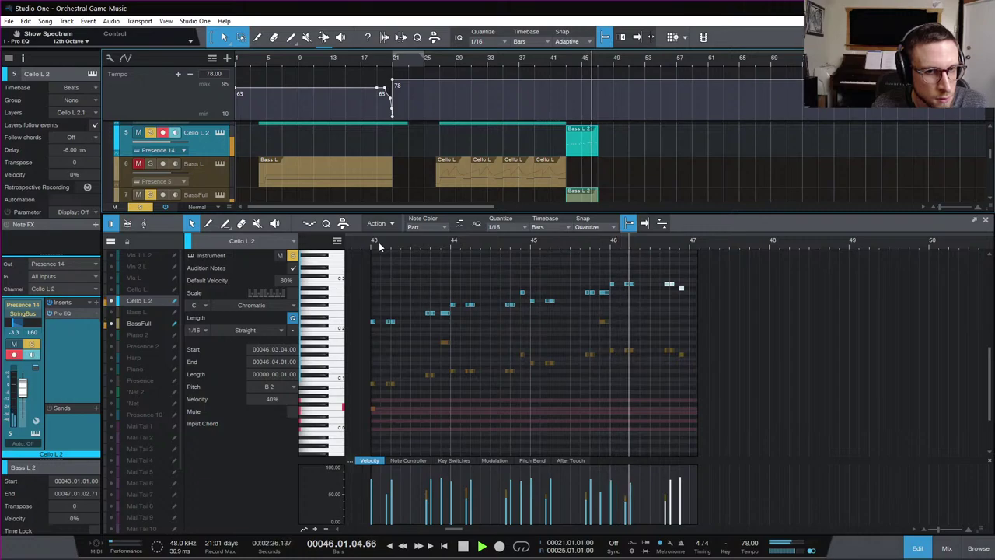
key(space)
click(651, 306)
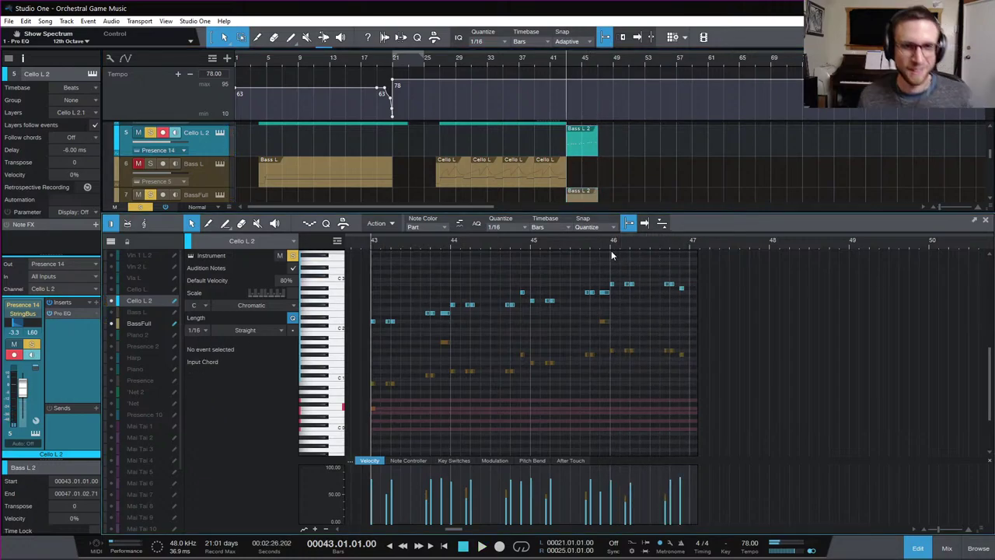
Lower the last cello note of bar 46 to A 2, auditioning the bar before and after the change
click(610, 250)
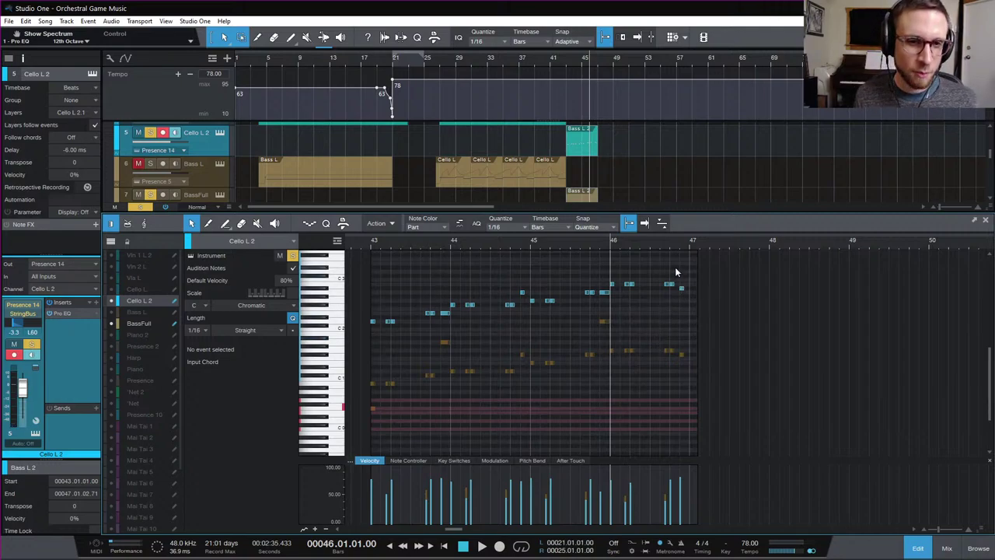
key(space)
key(space)
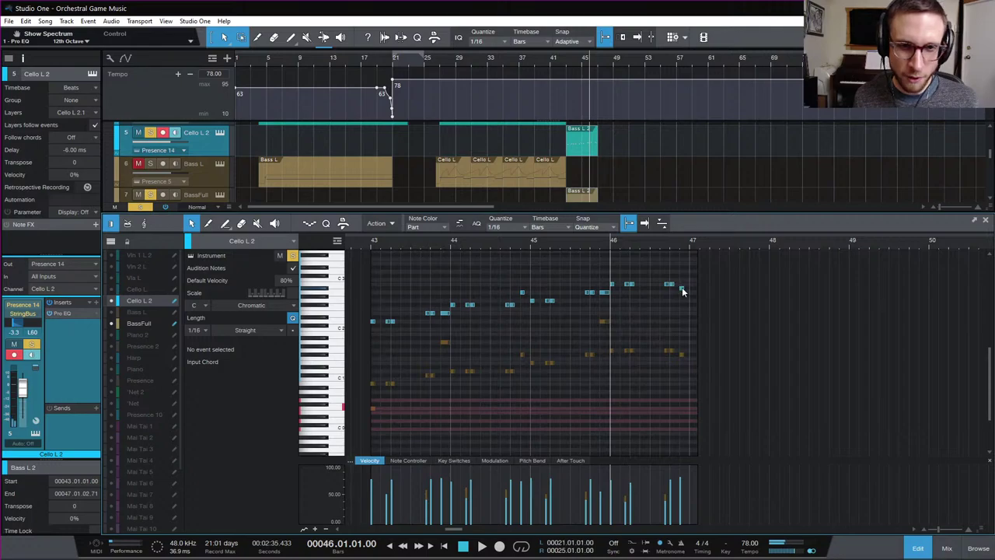
click(681, 291)
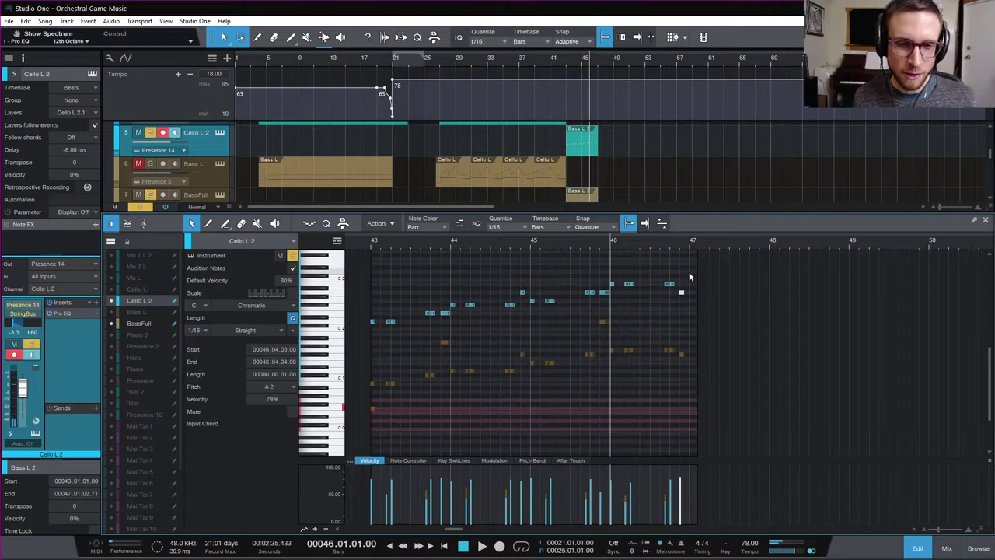
key(space)
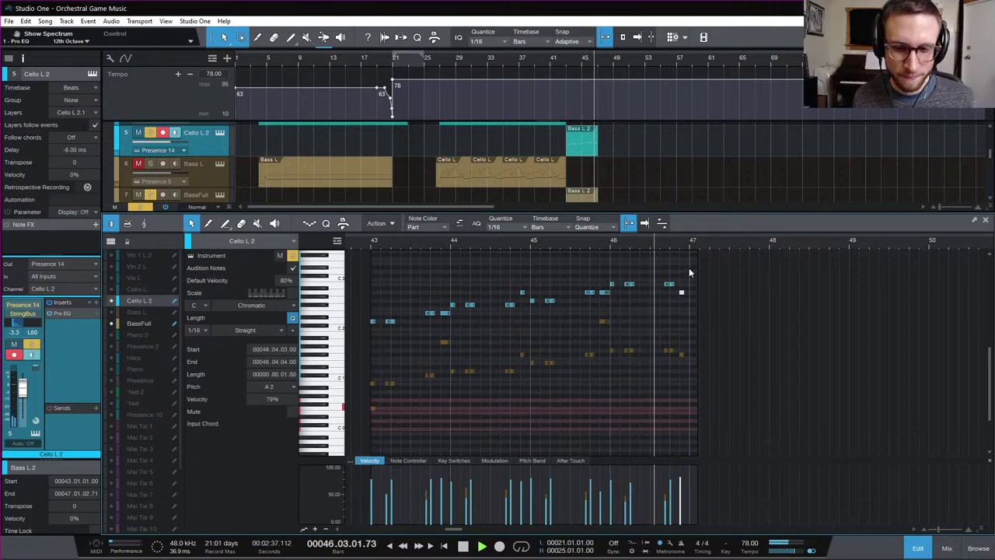
key(space)
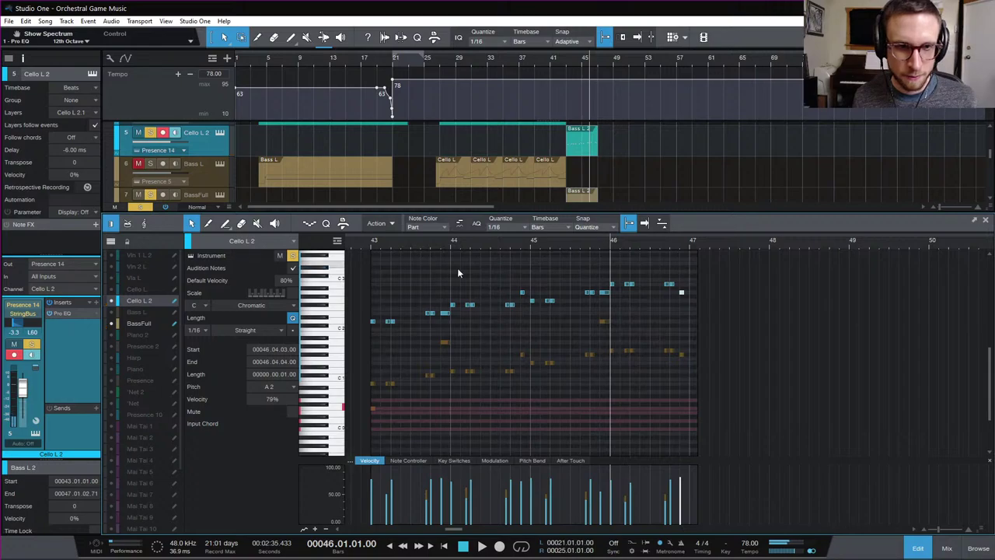
Play the corrected cello and bass passage again from bar 43
click(368, 241)
key(space)
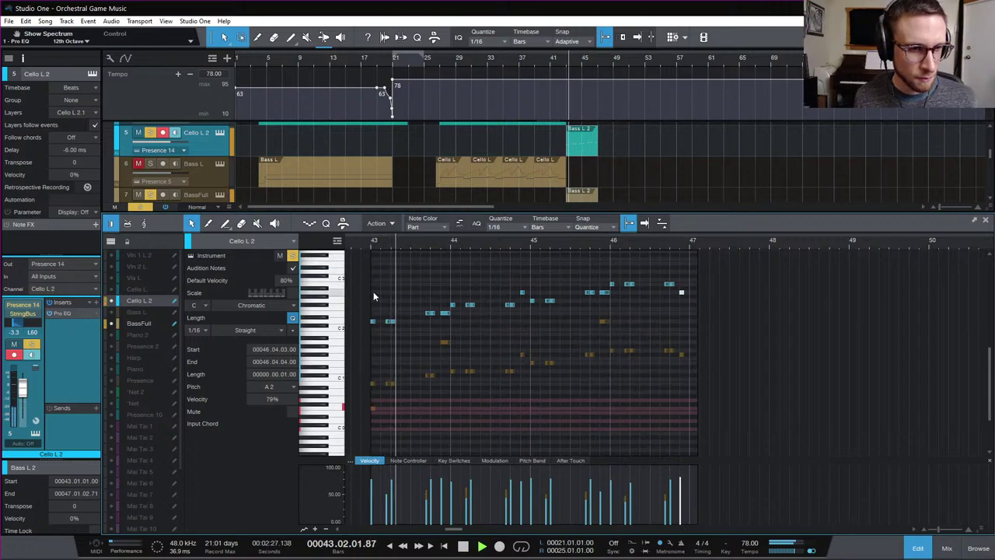
key(space)
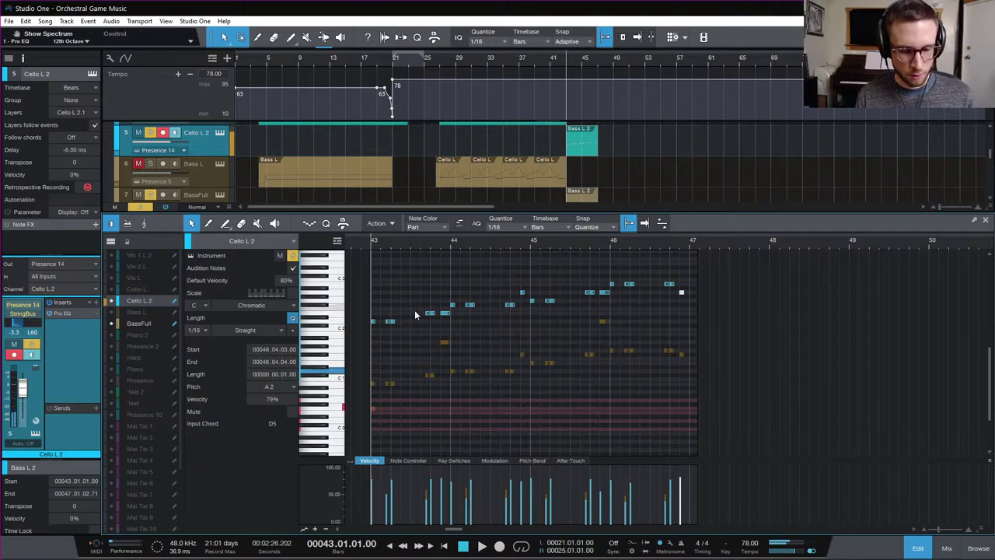
Reduce the velocity of all cello melody notes together during playback, bringing the accented G 2 in bar 45 to about 60%
key(space)
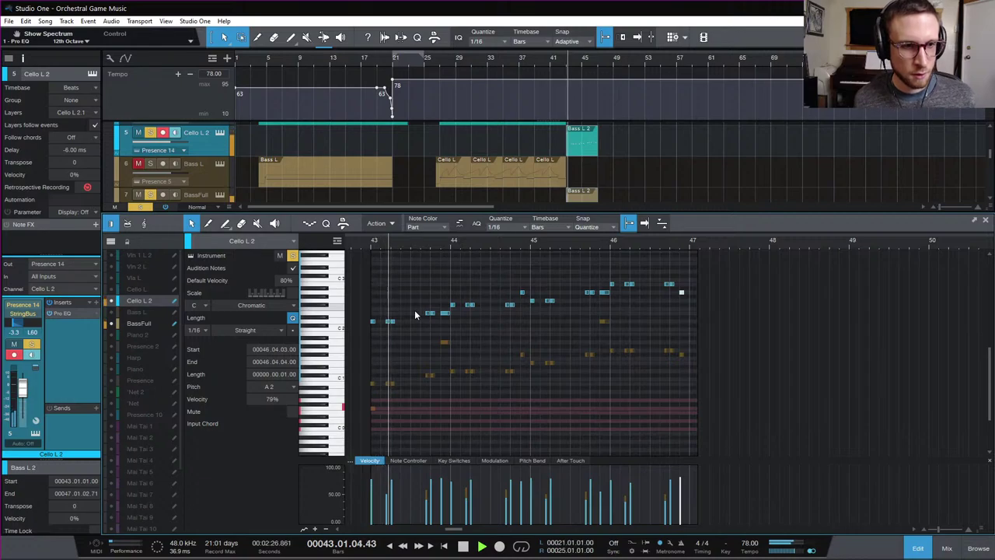
drag(366, 281, 725, 311)
key(ctrl+a)
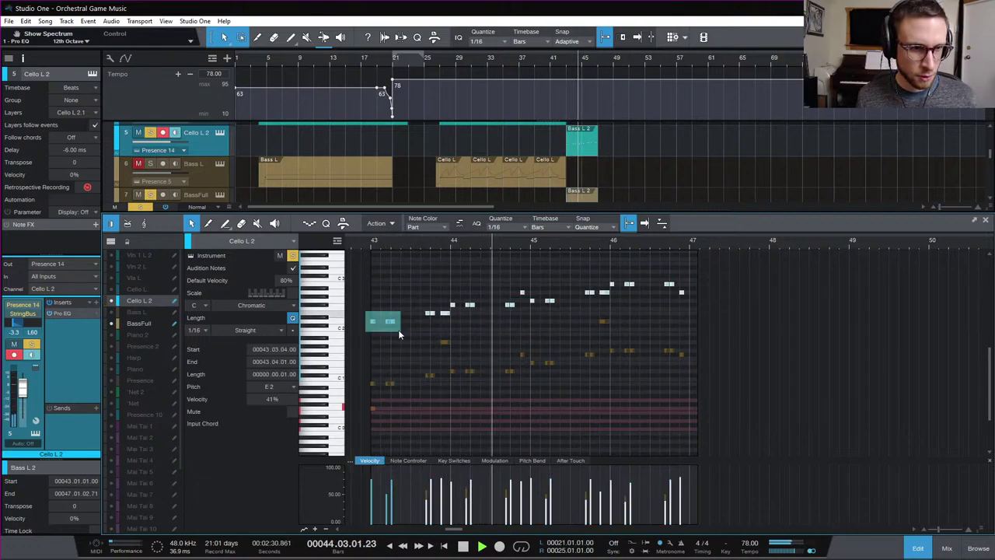
drag(478, 501, 473, 511)
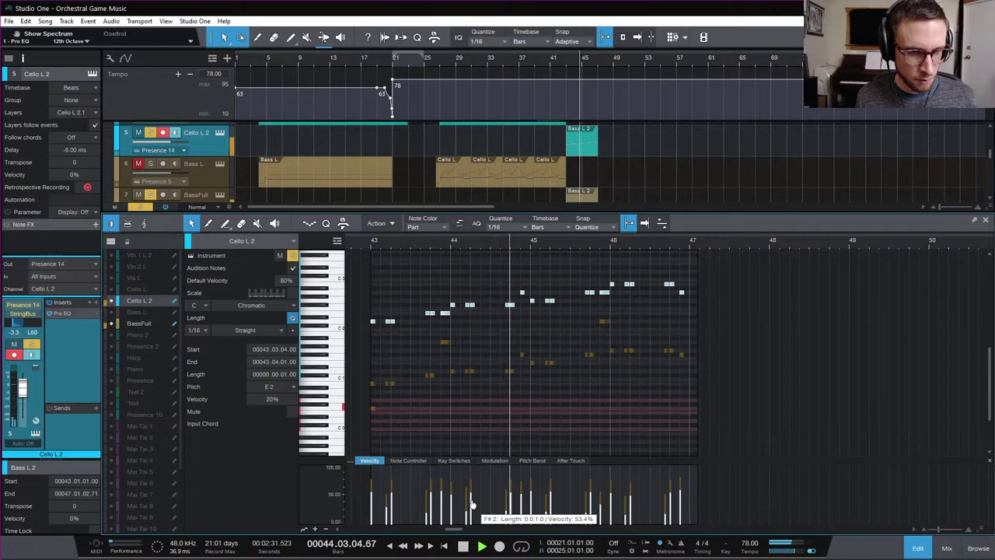
drag(471, 504, 533, 499)
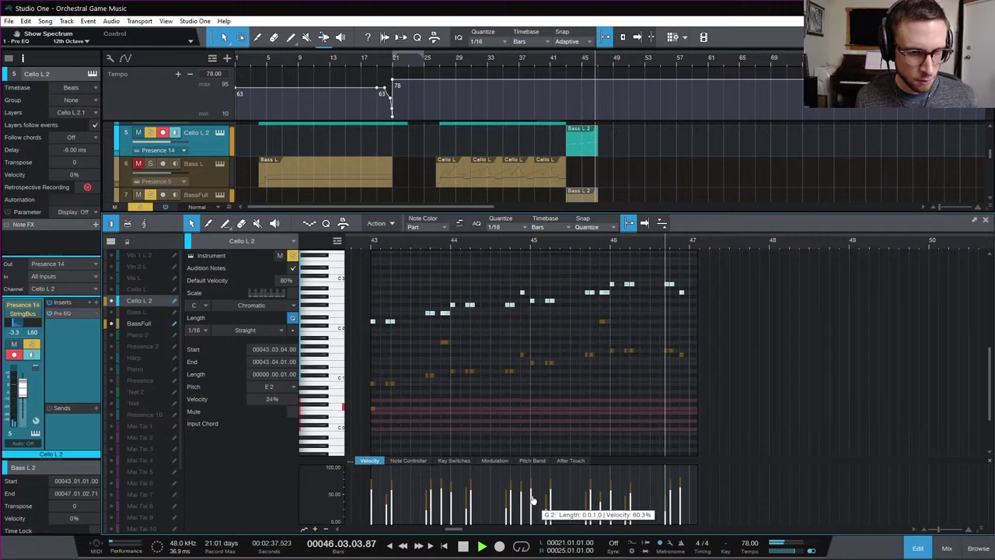
key(space)
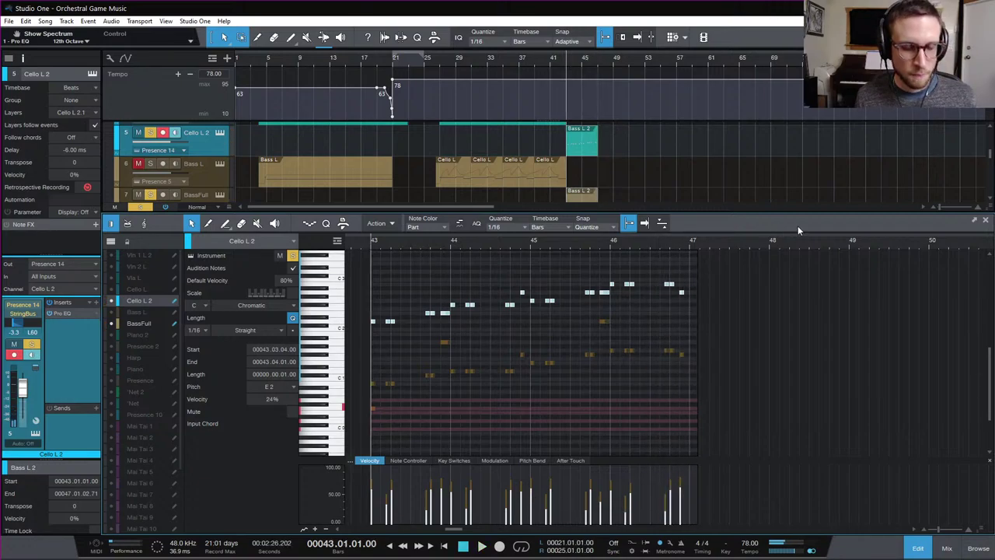
Clear the track solos and play the full arrangement from bar 43
click(918, 546)
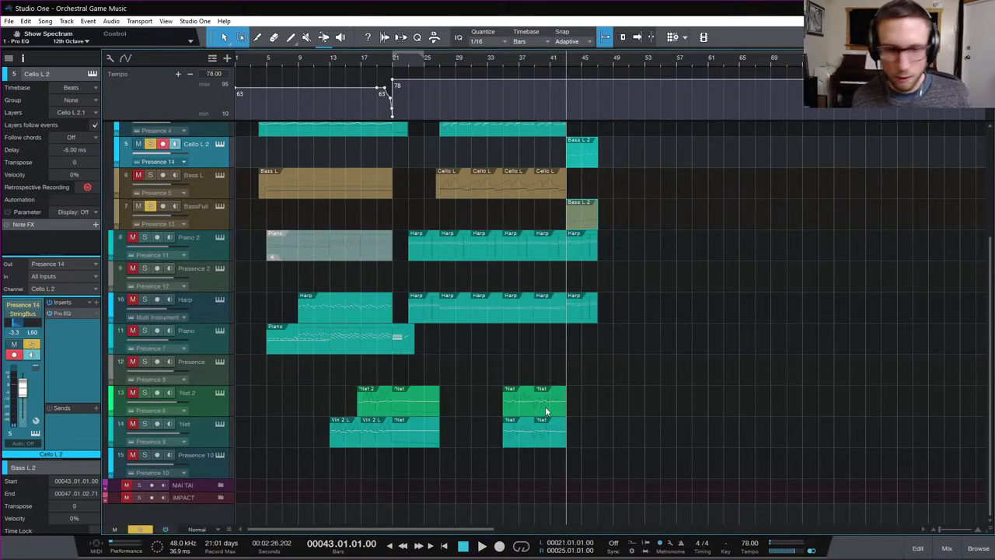
scroll(705, 258, up, 3)
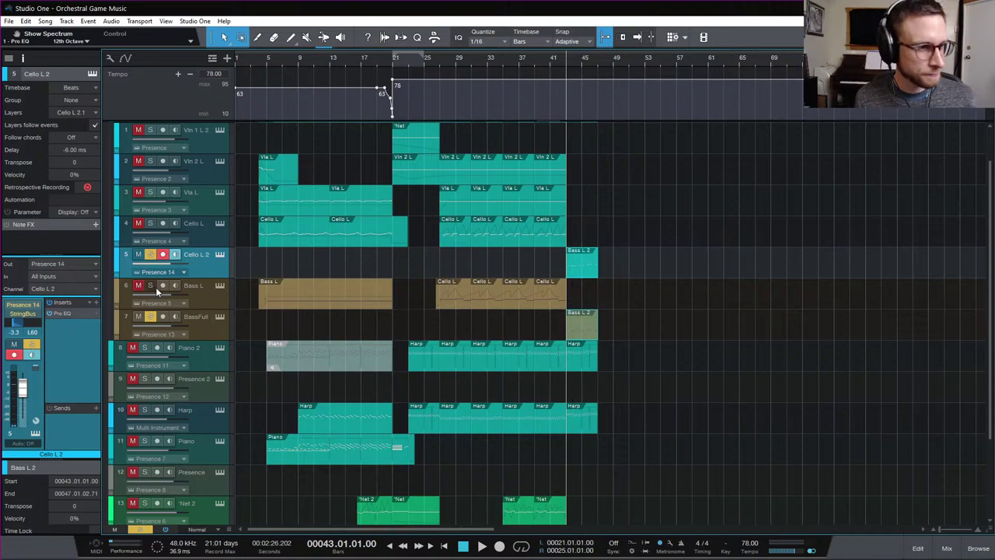
key(space)
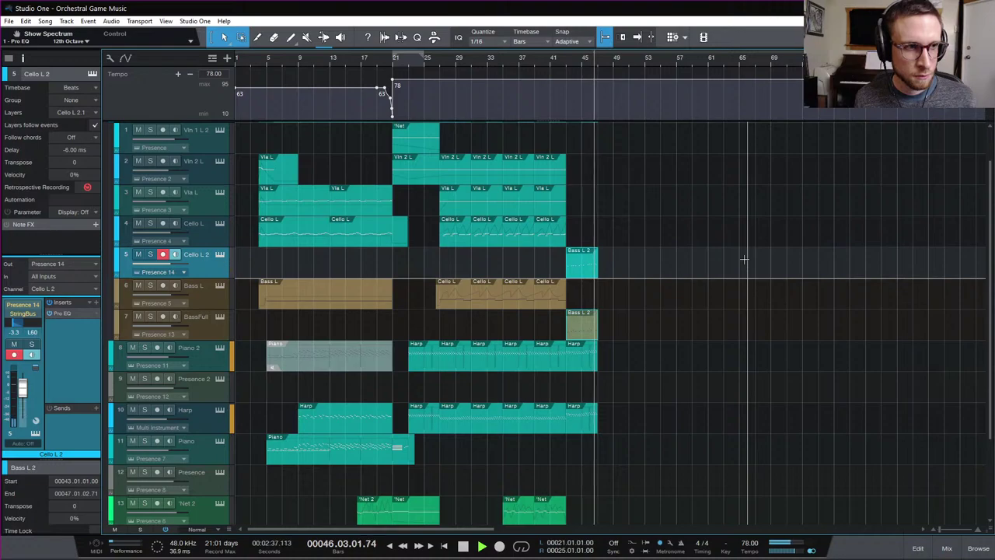
key(space)
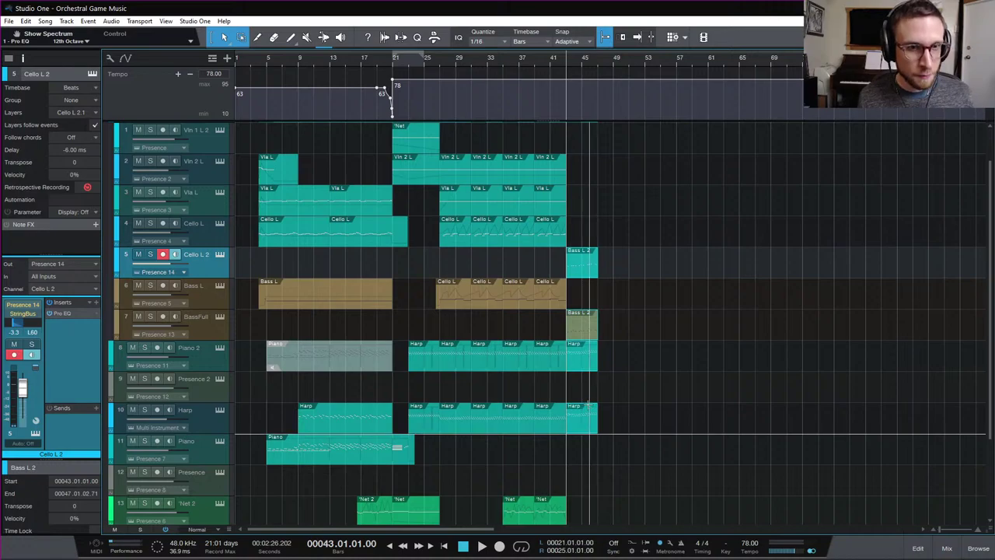
Set the loop range to the cello event at bars 43 to 46, play it looped, and open its notes for editing
key(p)
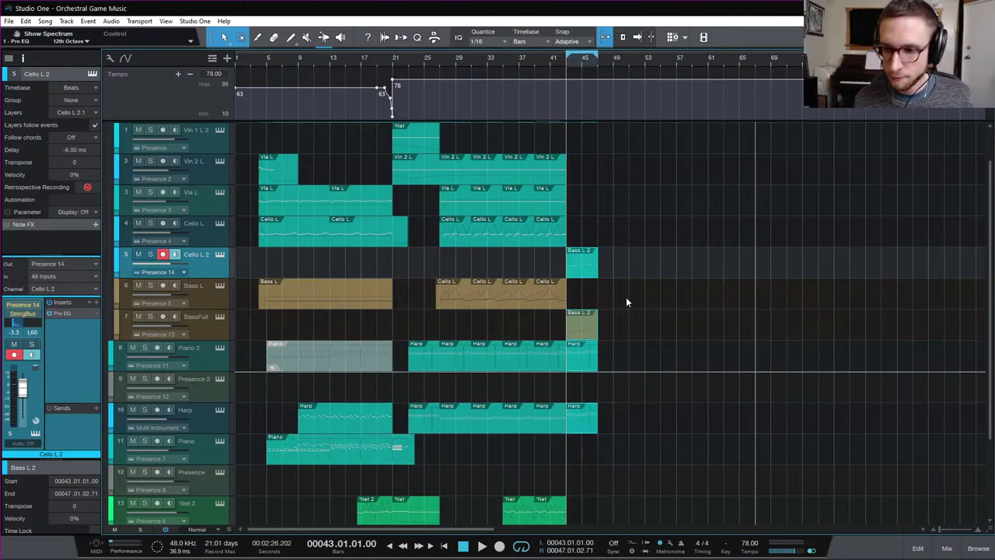
key(space)
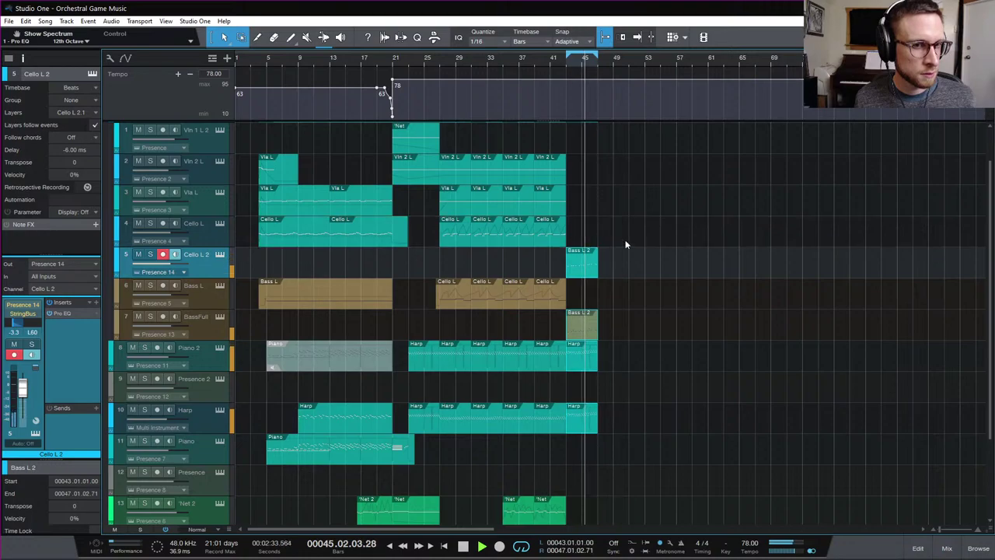
double_click(579, 268)
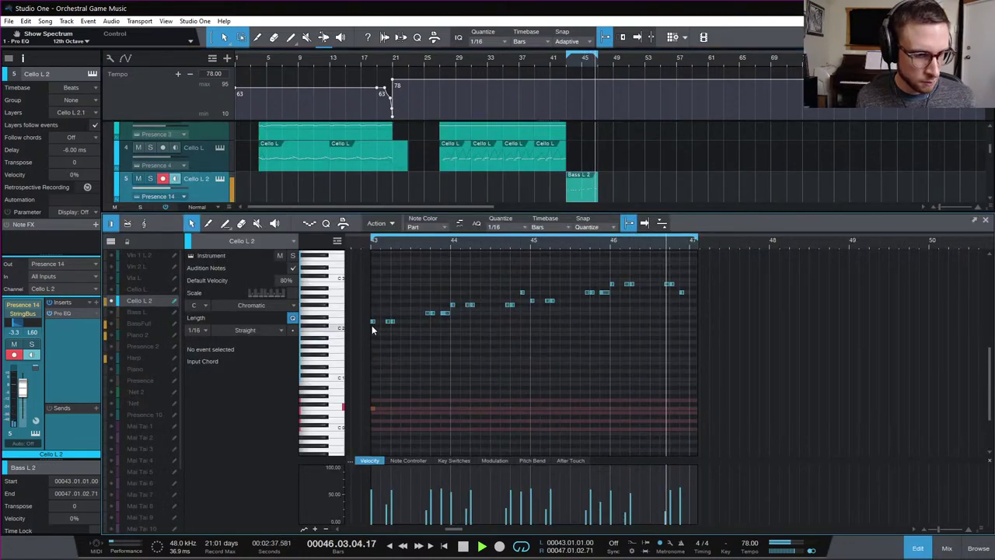
key(space)
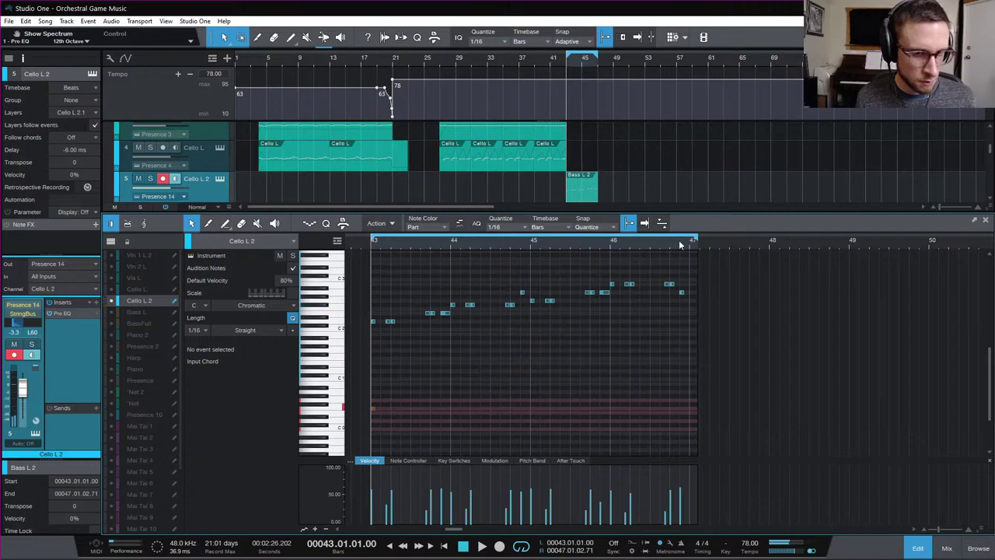
Trim the loop's end to the start of bar 47 and lower the first cello note's velocity in bar 43, auditioning the loop
key(space)
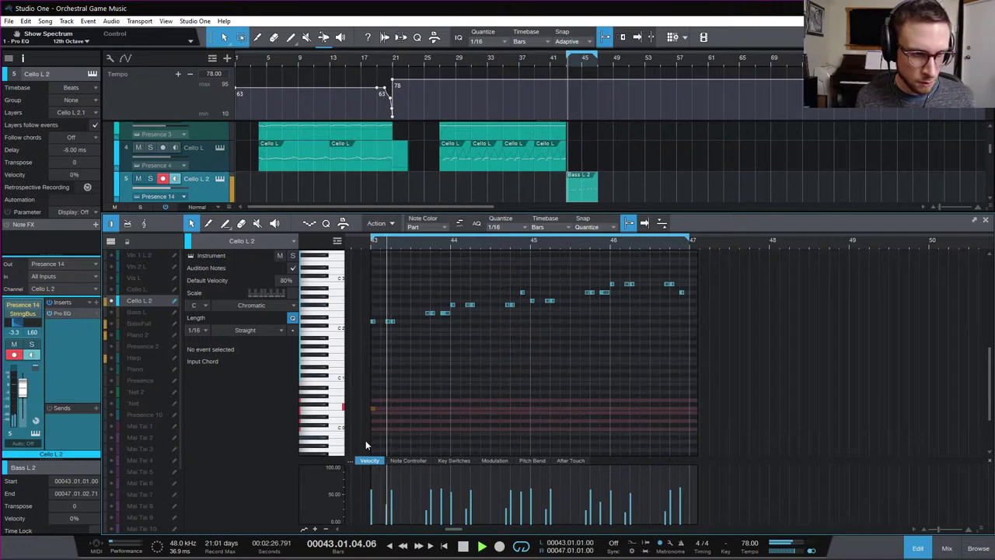
key(space)
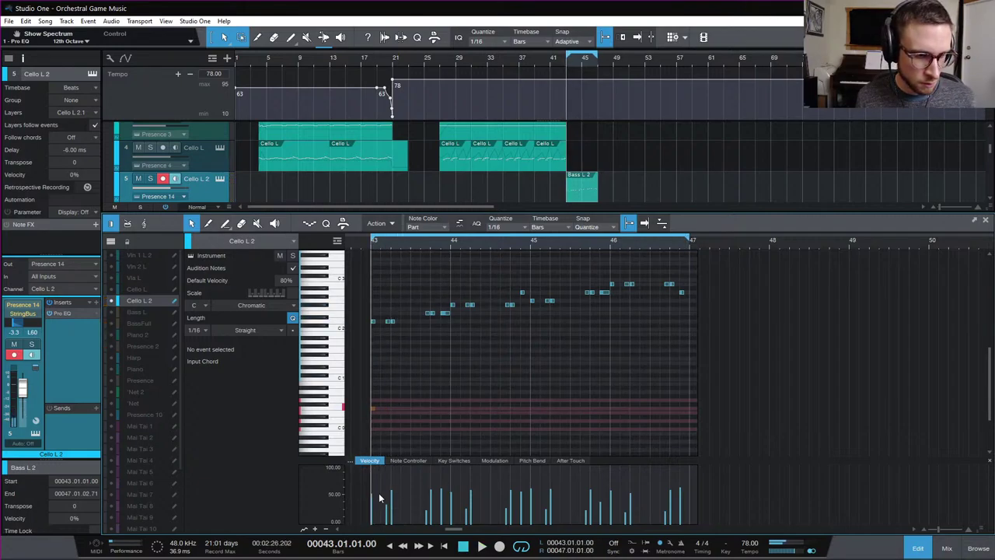
key(space)
key(space)
key(space)
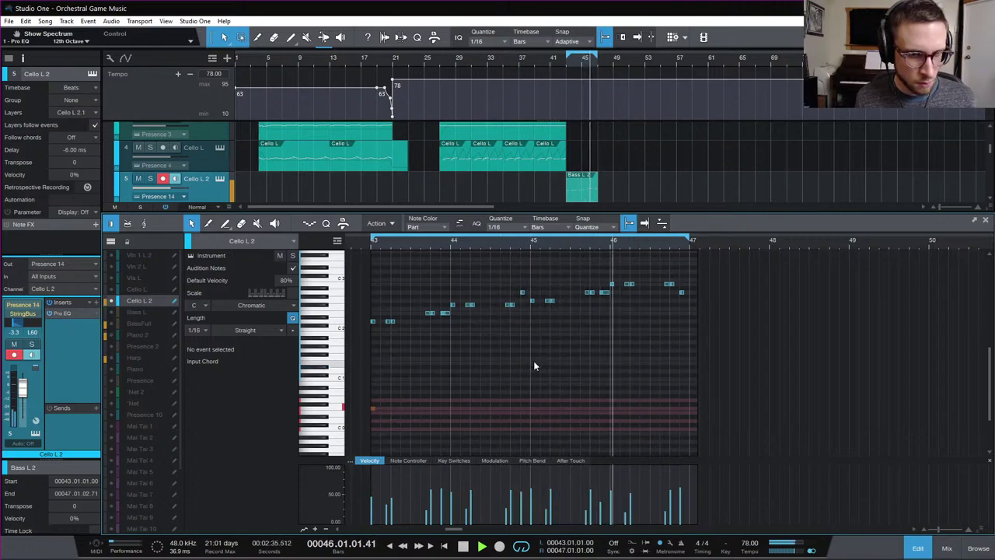
click(918, 548)
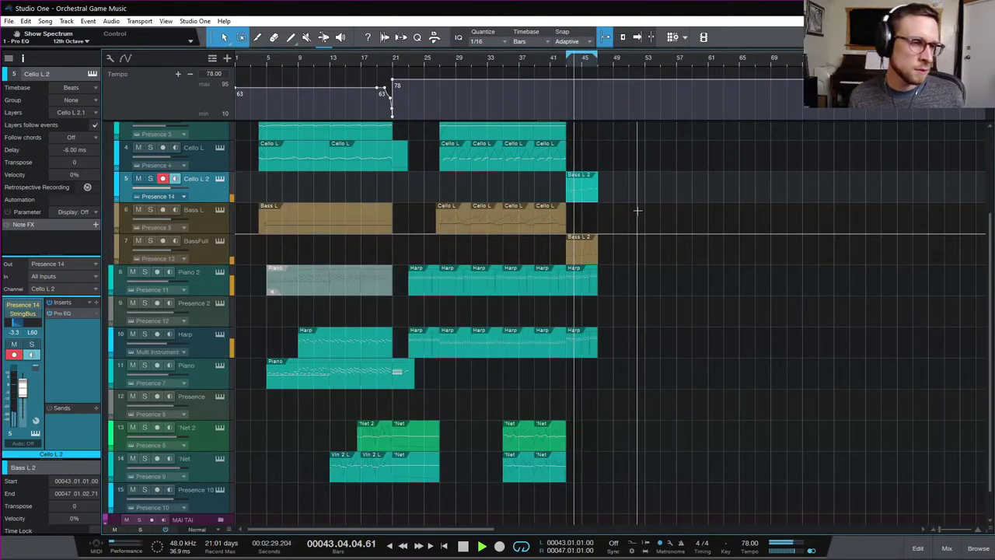
key(space)
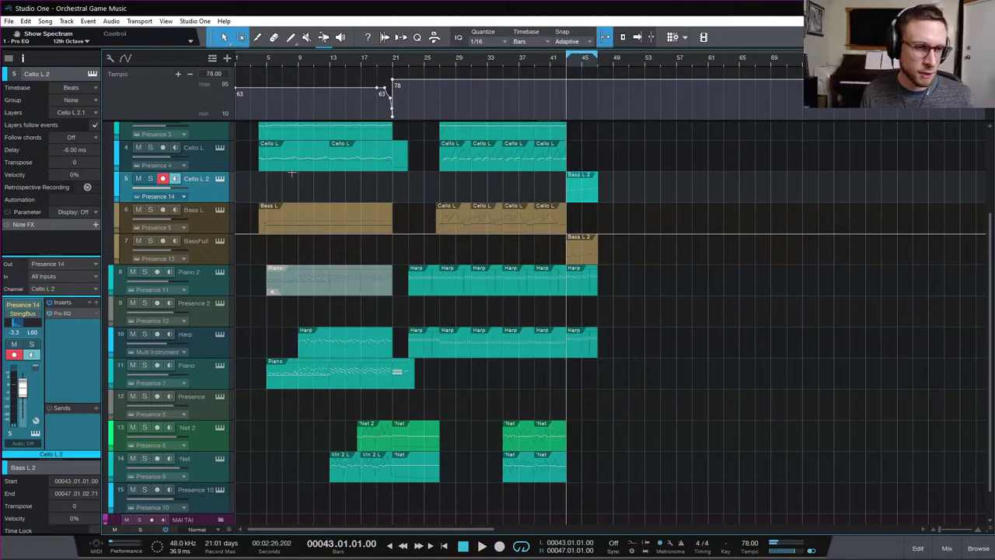
Play the whole piece from bar 4 through the new pizzicato section in bars 43 to 46
click(251, 59)
click(260, 63)
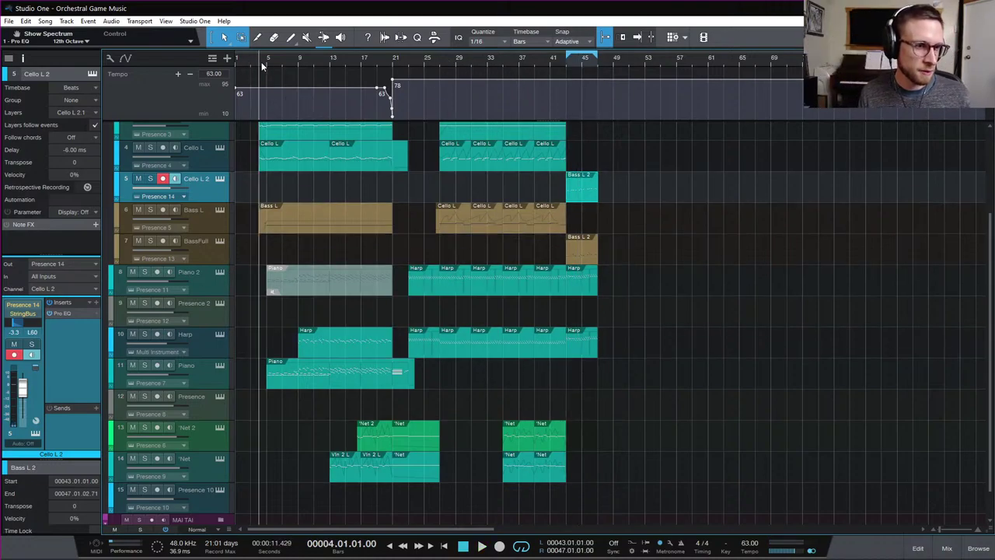
scroll(330, 212, up, 4)
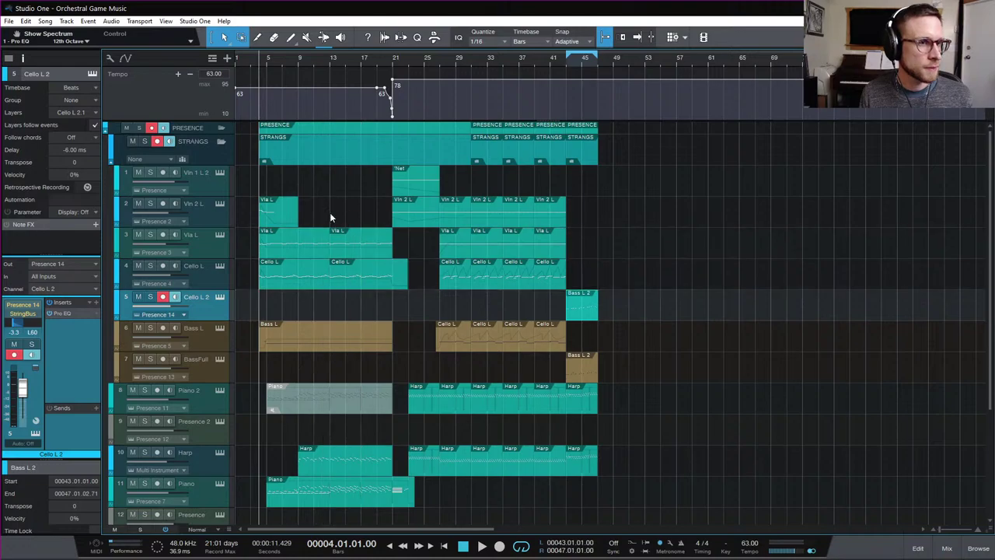
scroll(702, 266, down, 3)
scroll(702, 266, down, 2)
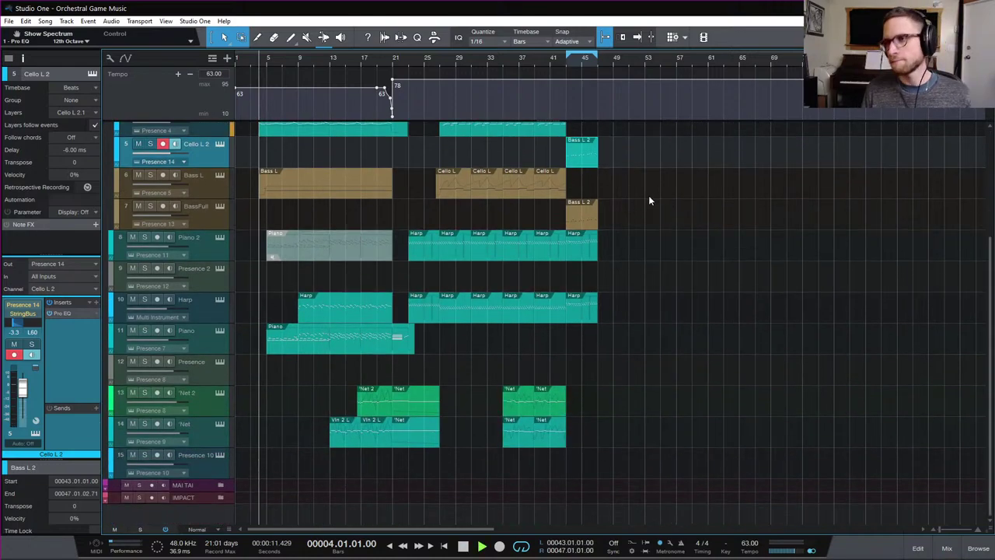
key(space)
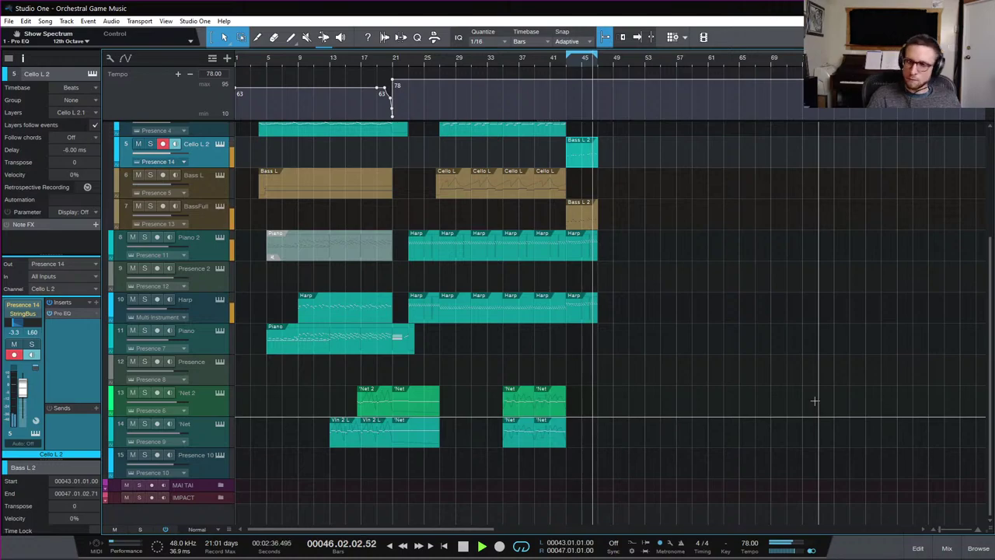
key(space)
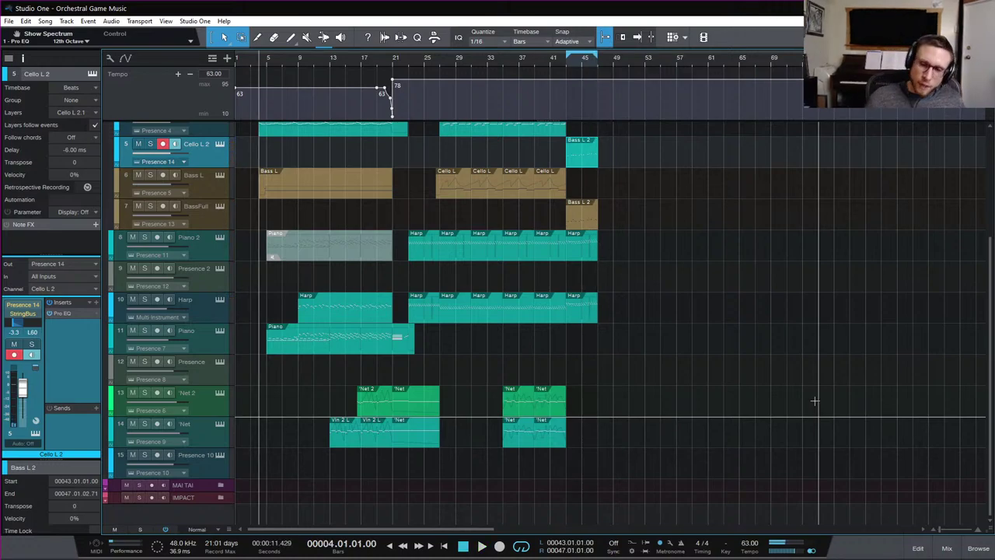
Play the looped pizzicato section from bar 43 several times to judge the cello and bass against the harp
click(565, 65)
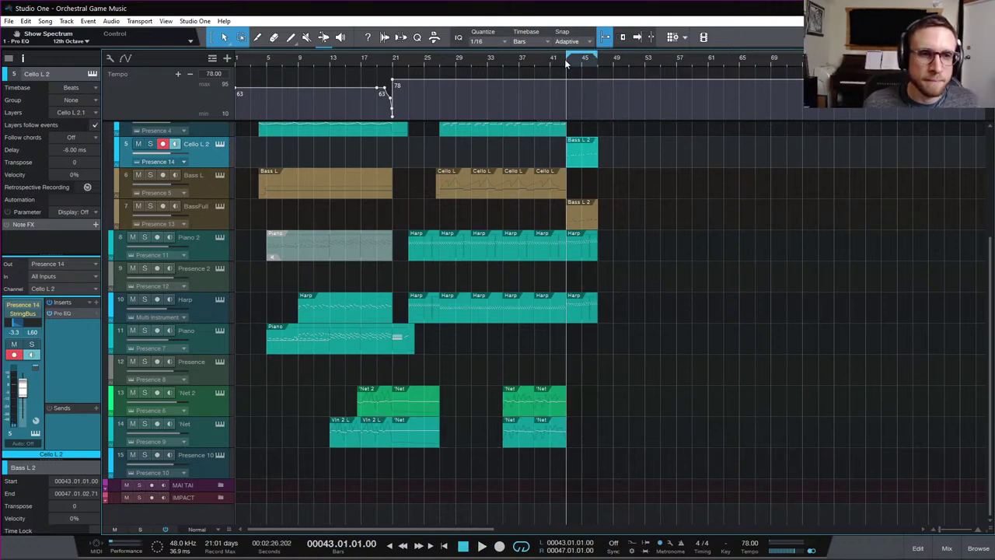
scroll(620, 189, up, 4)
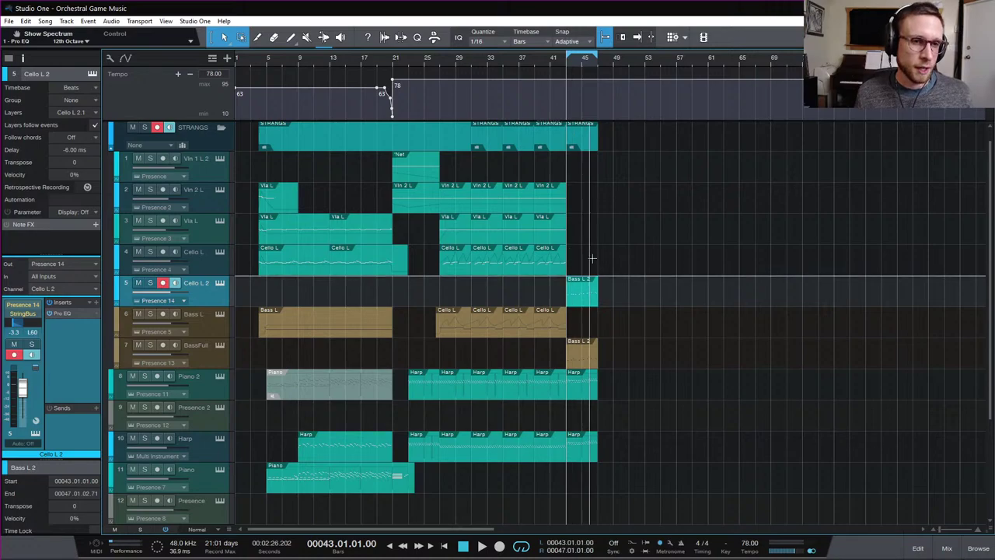
key(space)
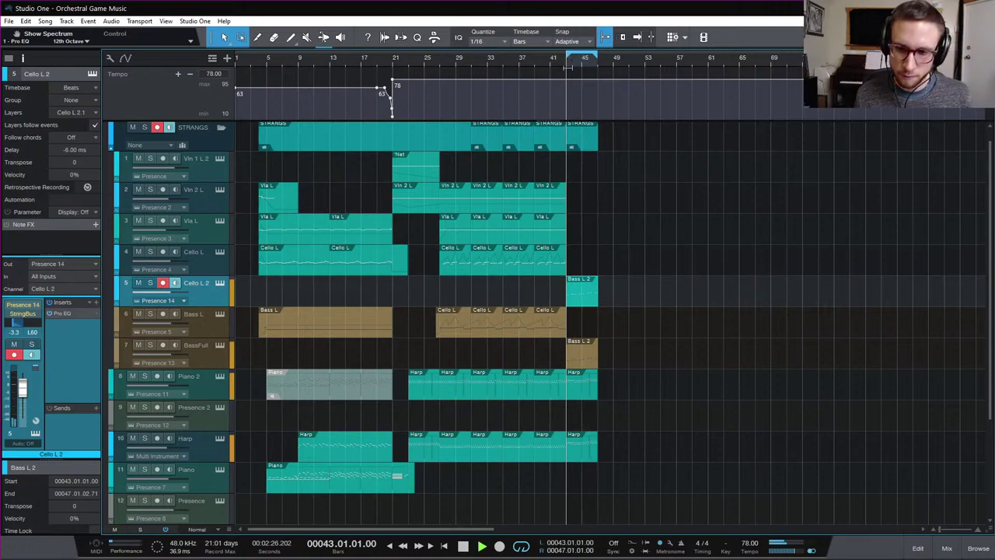
key(space)
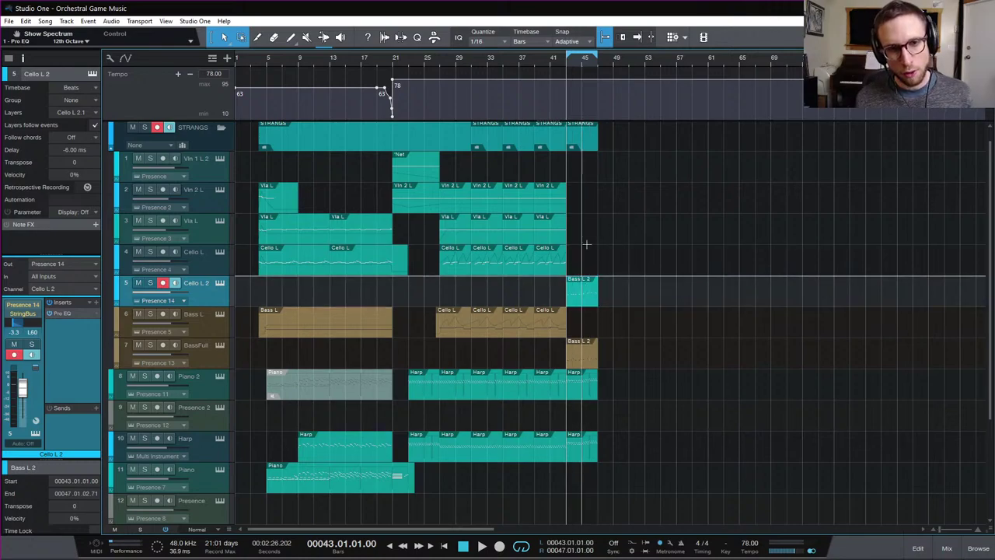
key(space)
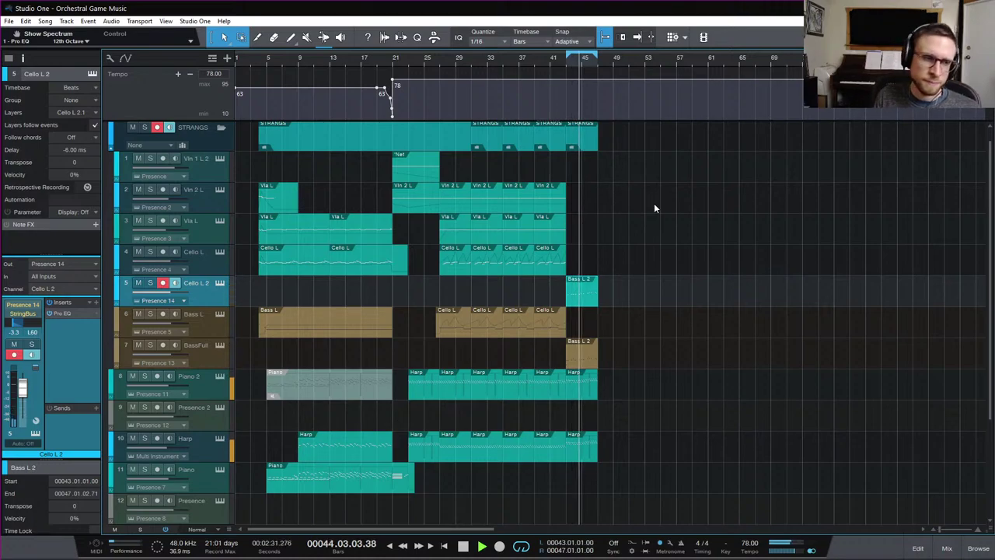
key(space)
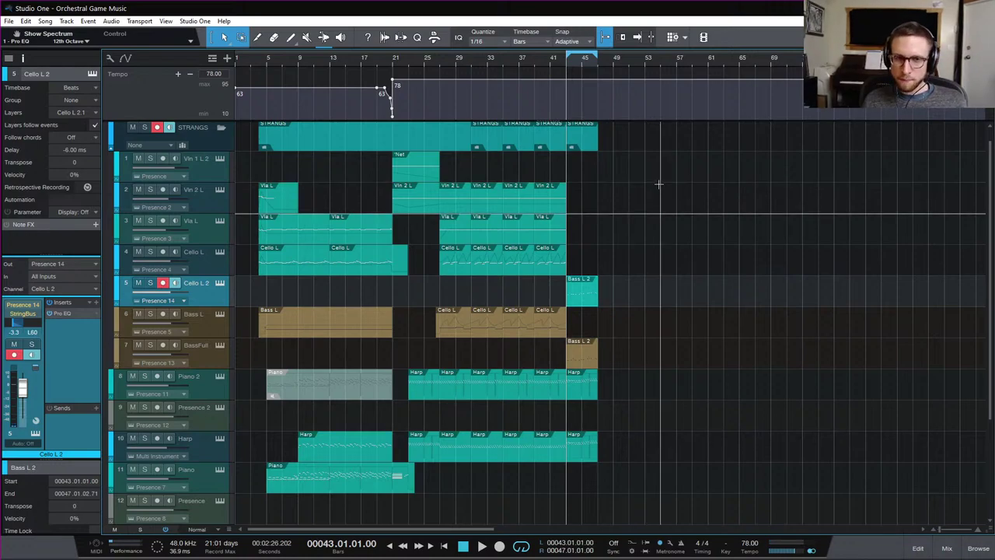
key(space)
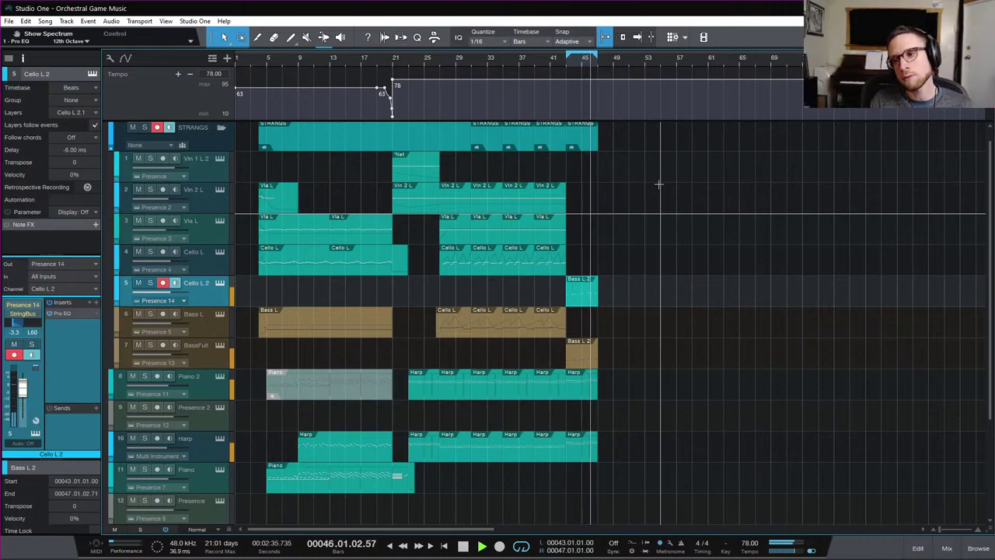
key(space)
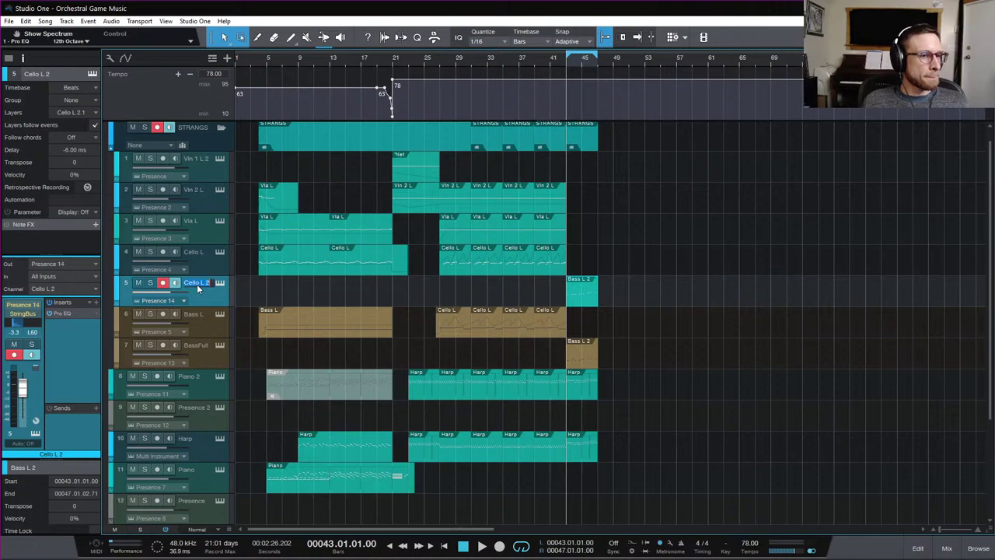
Rename the Cello L 2 track to CelloFull
text(Cello F)
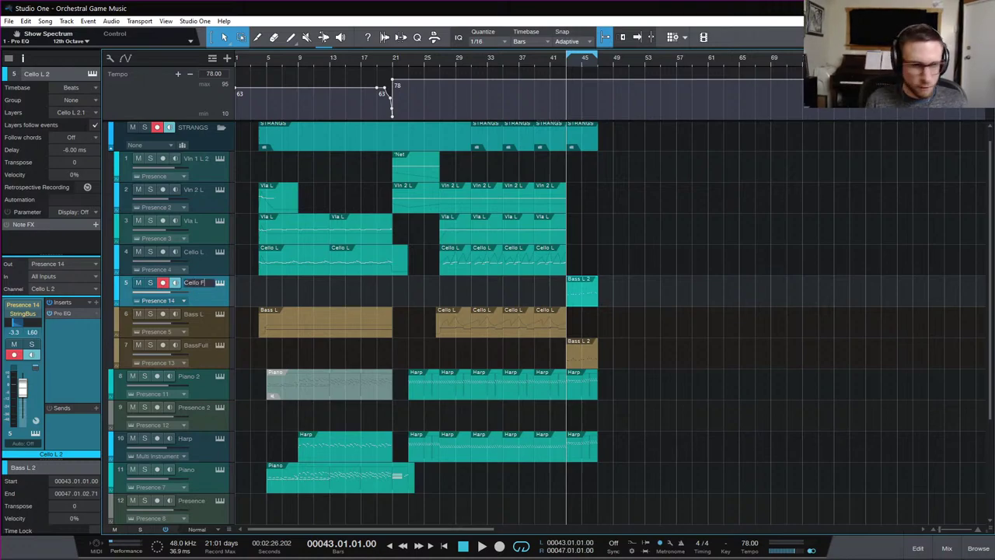
text(yll)
key(Return)
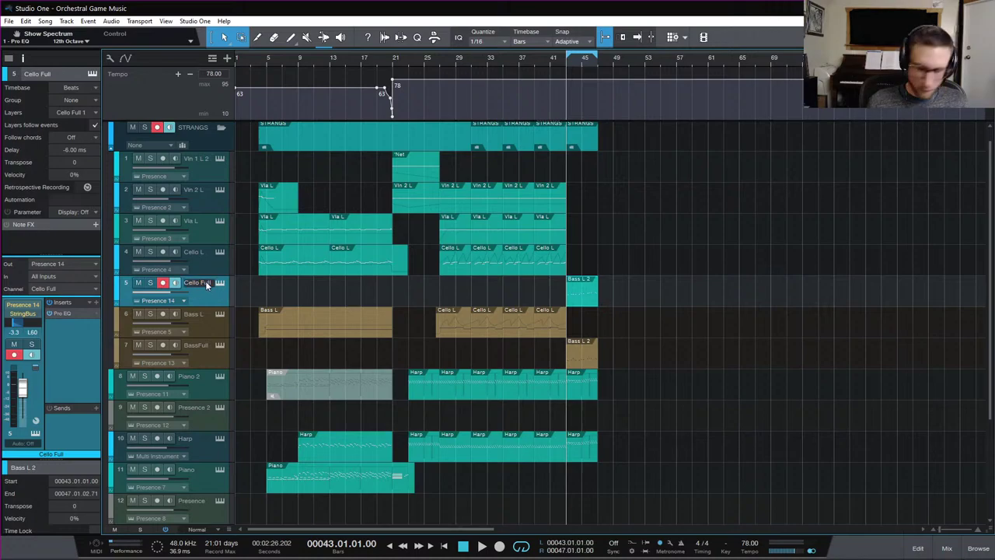
key(BackSpace)
key(Return)
Select the Cello L and CelloFull tracks together and color both purple
click(208, 347)
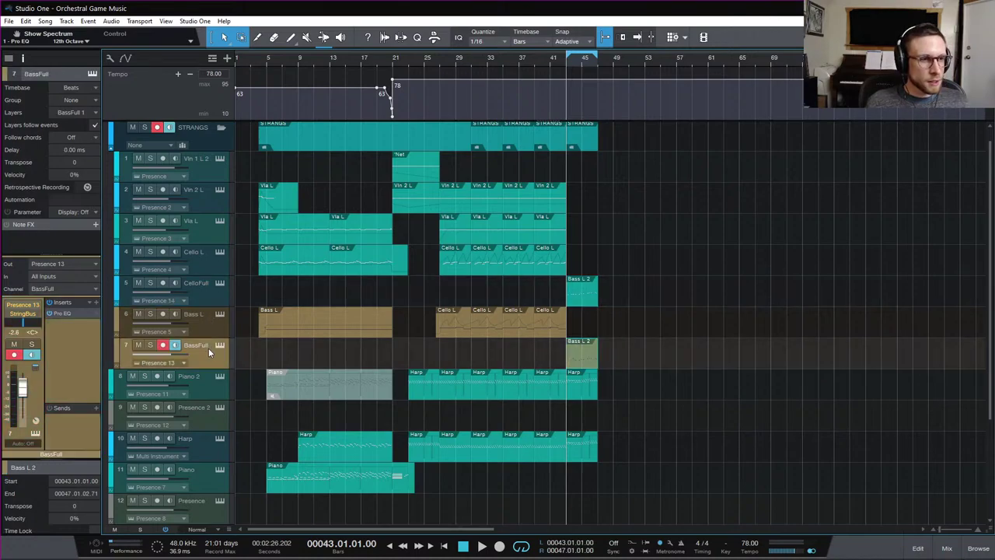
click(198, 283)
click(133, 259)
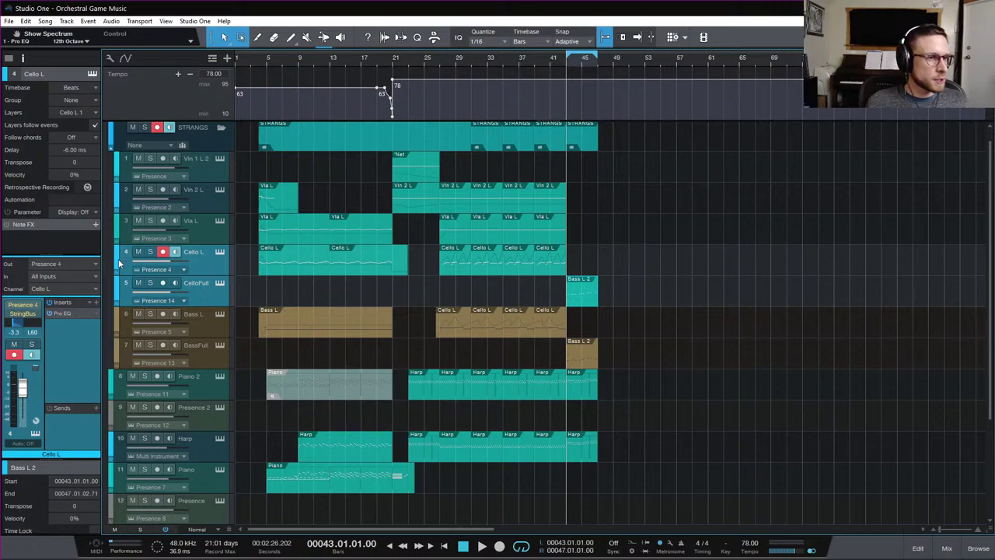
click(122, 258)
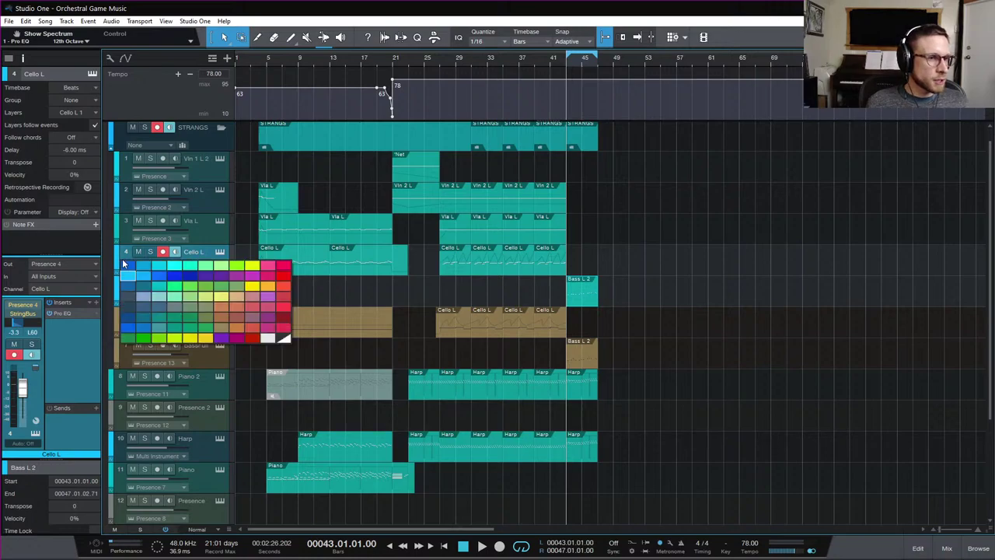
click(267, 318)
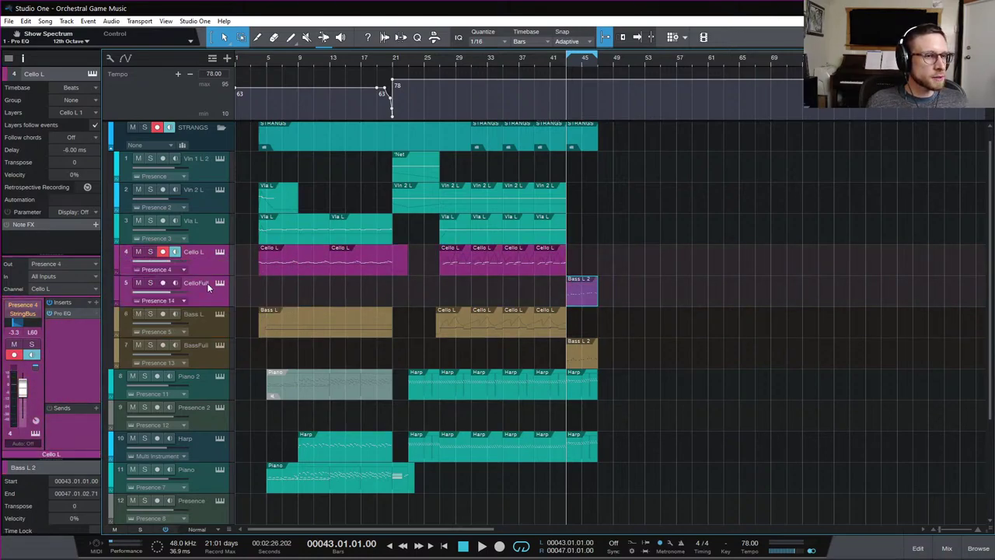
Duplicate the Vla L track with its instrument and events
click(210, 283)
click(214, 263)
click(212, 238)
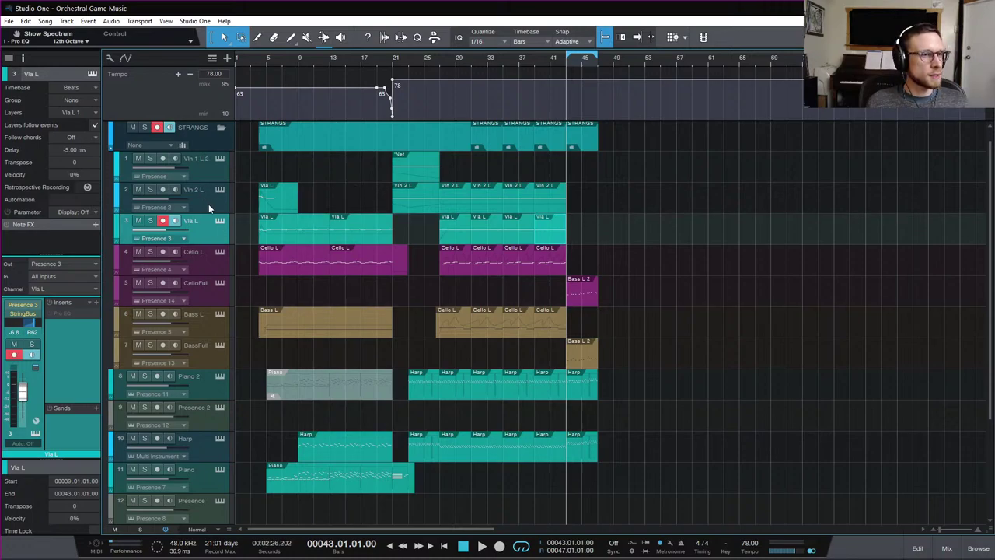
click(208, 204)
click(212, 226)
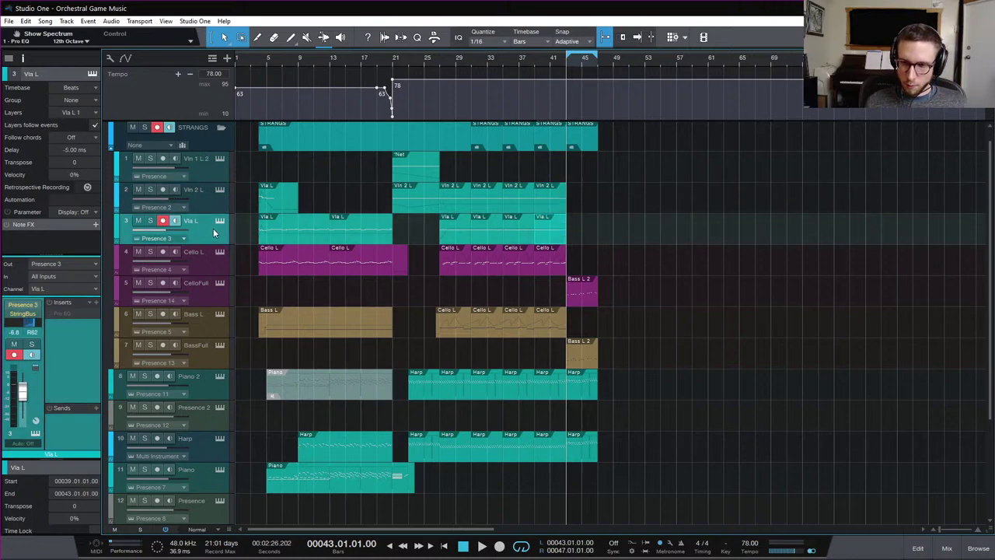
key(shift+d)
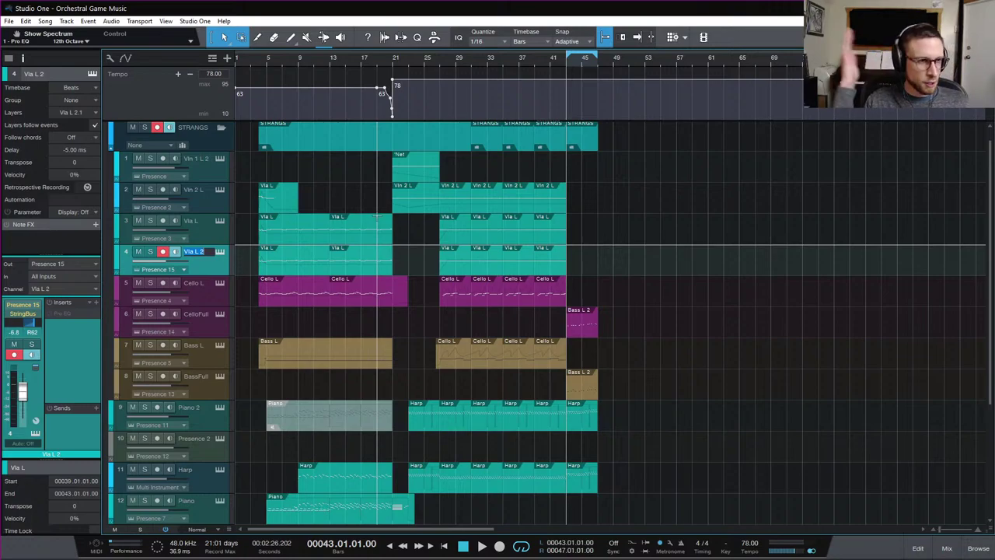
Rename the duplicated viola track to VlaFull
text(V)
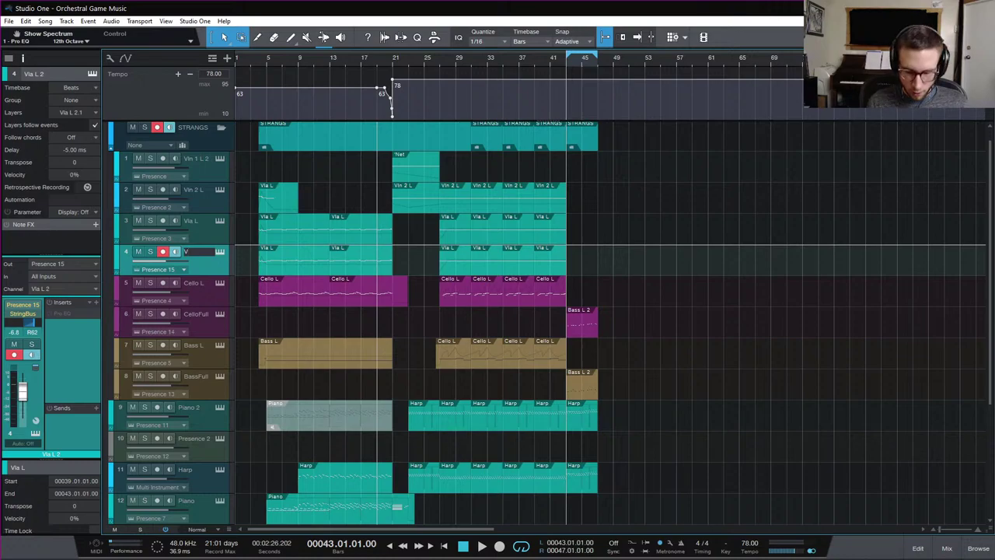
text(laFull)
key(Return)
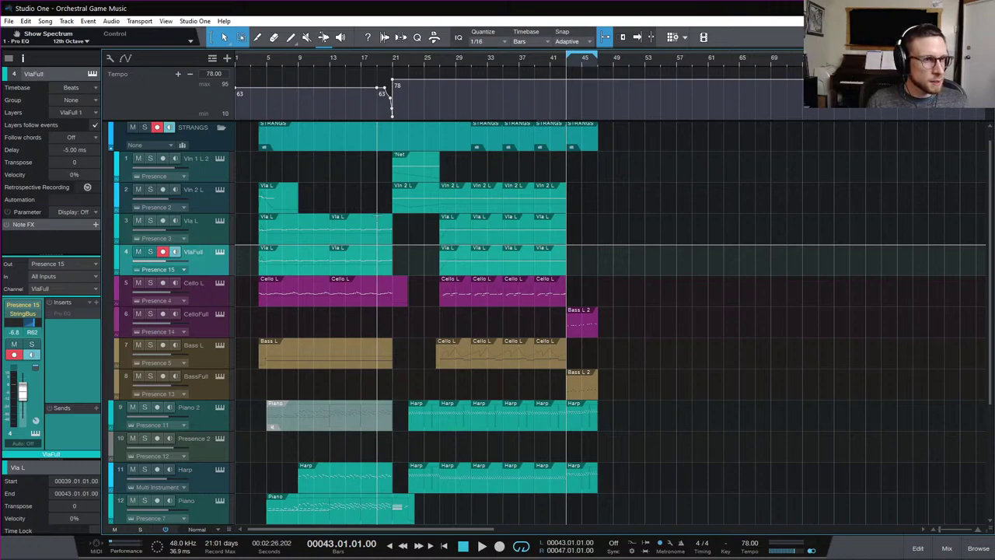
Load the Viola Full preset from the Strings Violas folder into the VlaFull track's Presence instrument
click(220, 251)
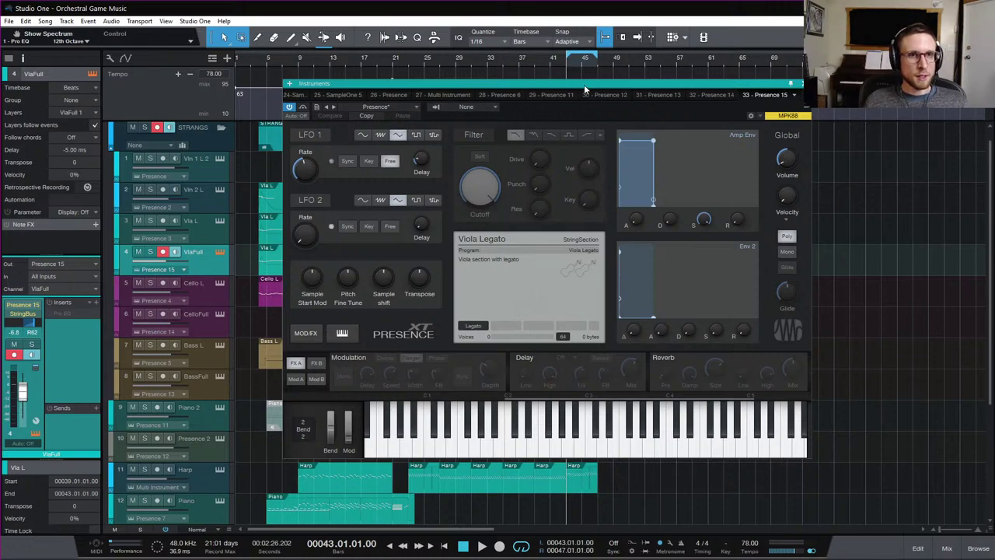
drag(584, 84, 545, 60)
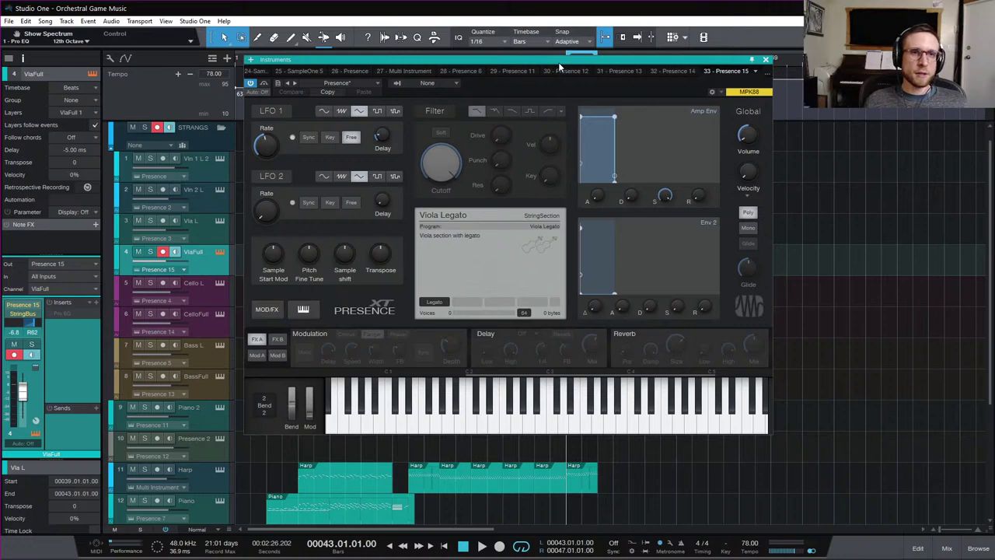
drag(558, 62, 566, 71)
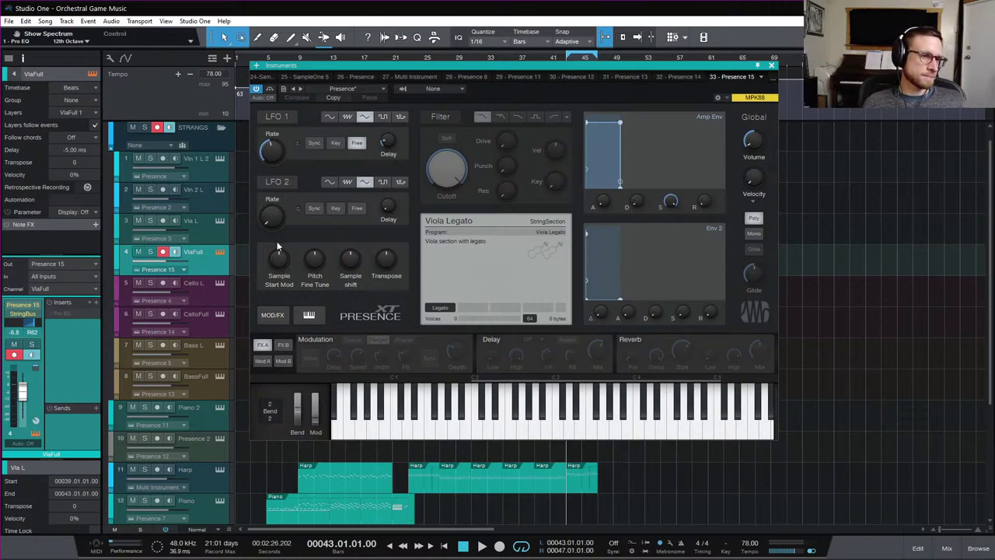
click(377, 89)
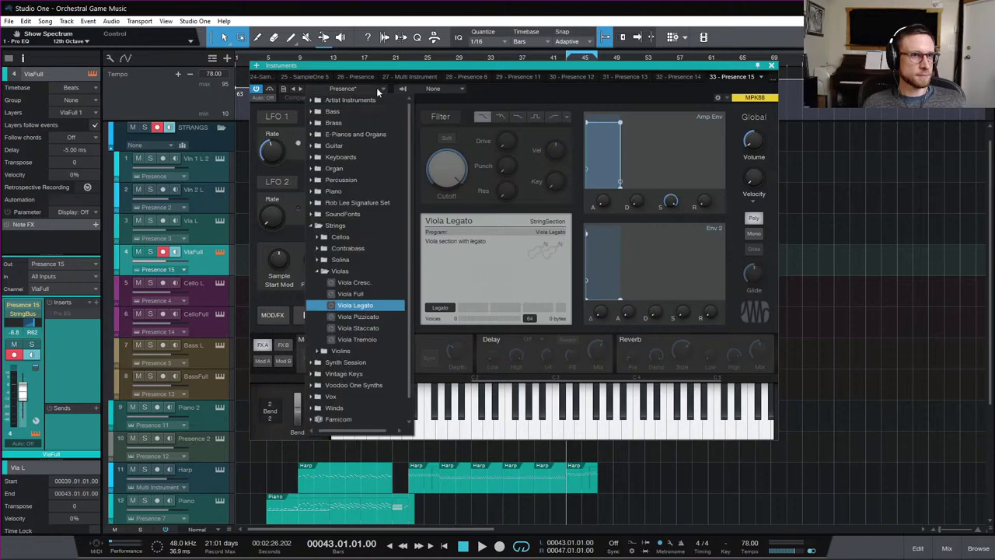
click(356, 271)
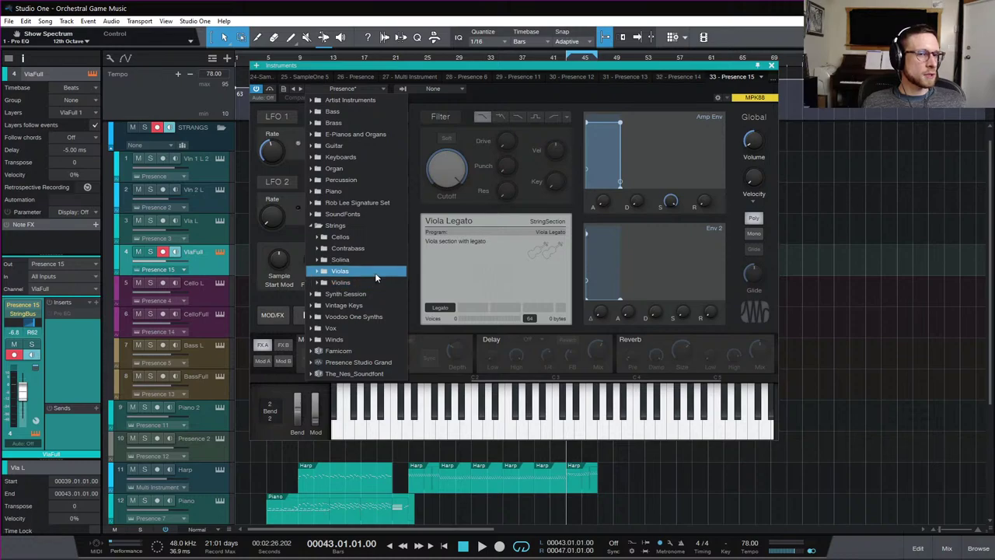
click(374, 272)
click(376, 295)
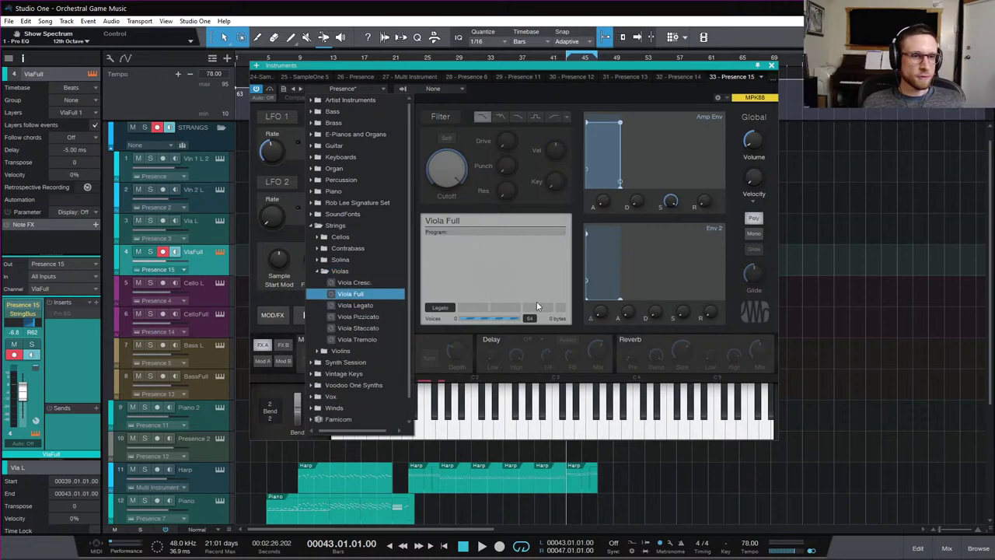
click(577, 325)
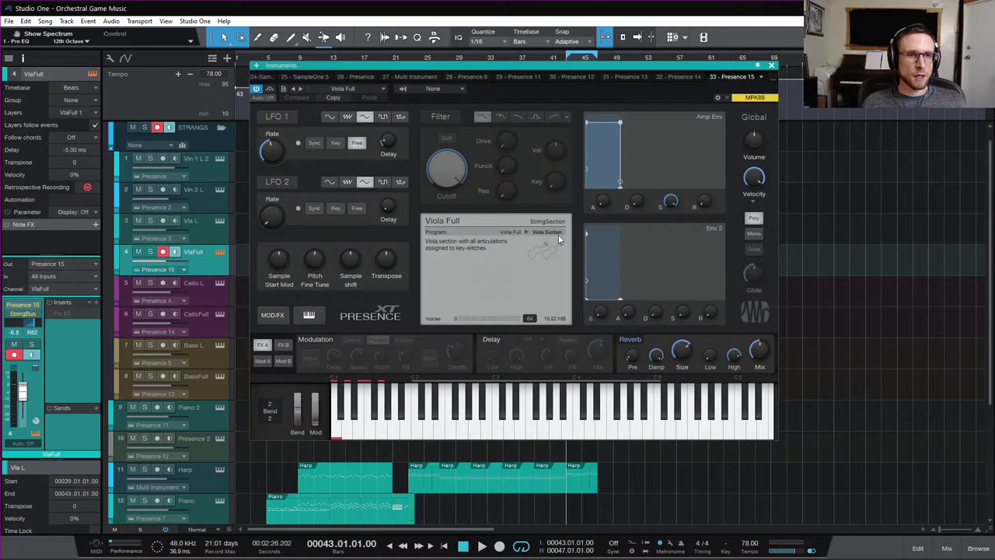
click(771, 66)
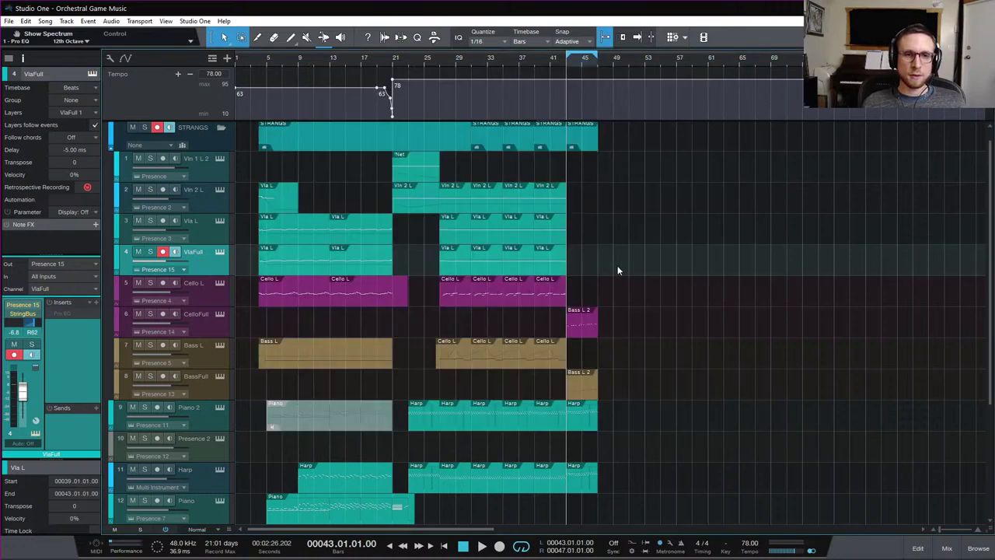
Select the Vla L and VlaFull tracks together and color both dusty pink
click(206, 219)
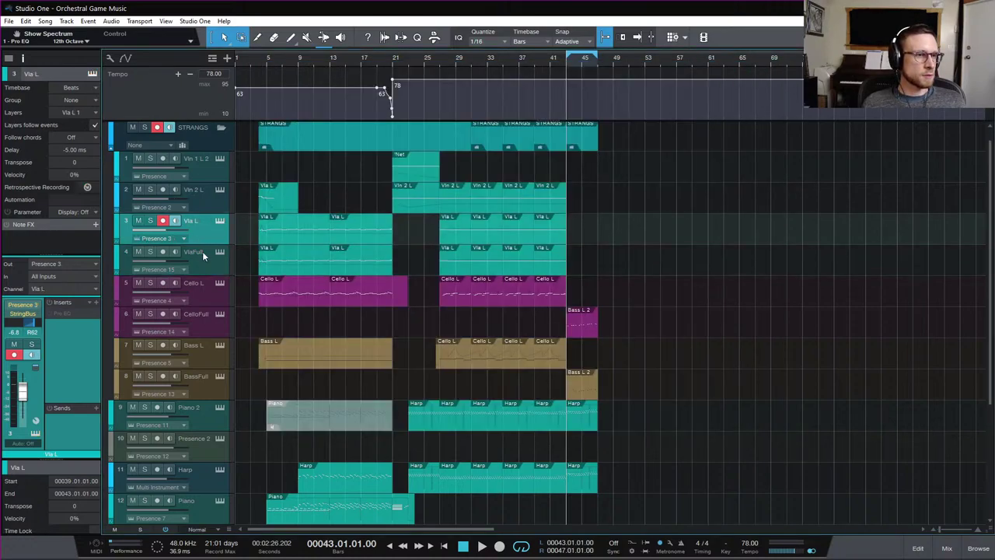
shift+click(202, 251)
click(117, 223)
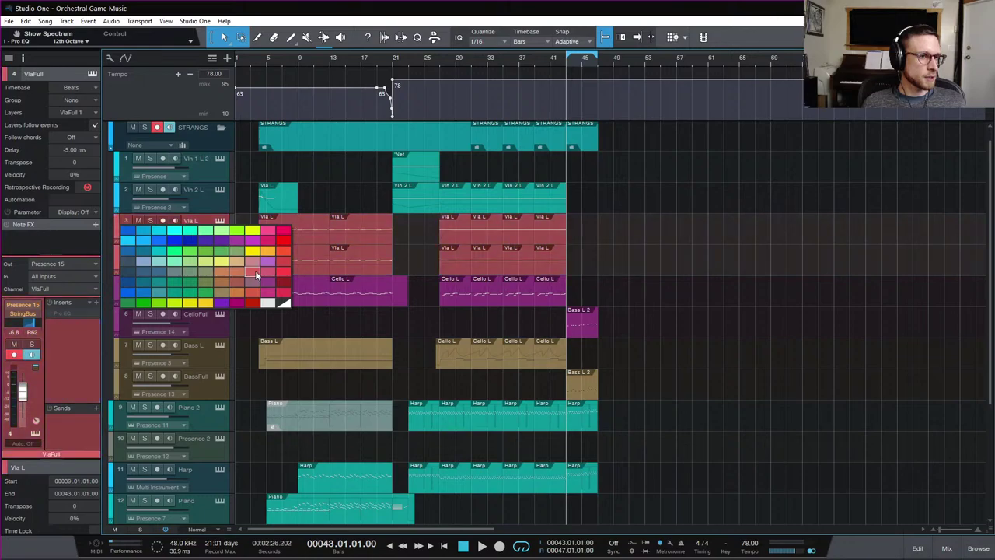
click(250, 262)
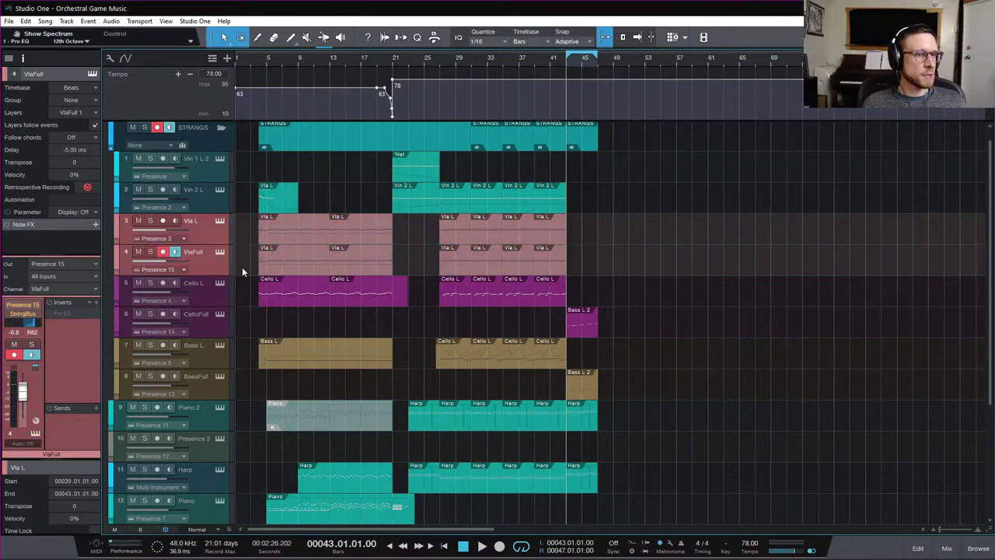
Duplicate the Vln 2 L track with its events and load the Violin Full preset into the copy's instrument
click(209, 198)
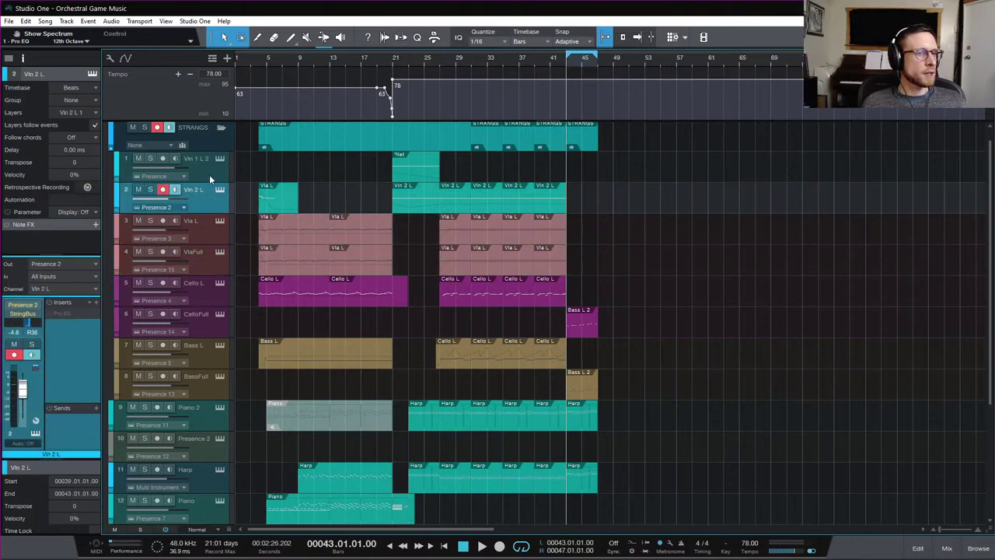
key(shift+d)
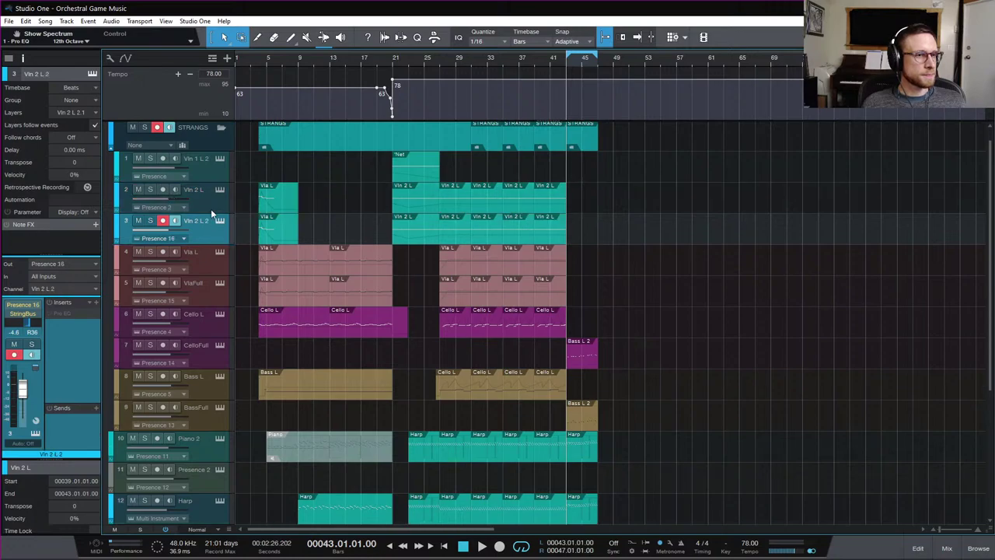
click(220, 220)
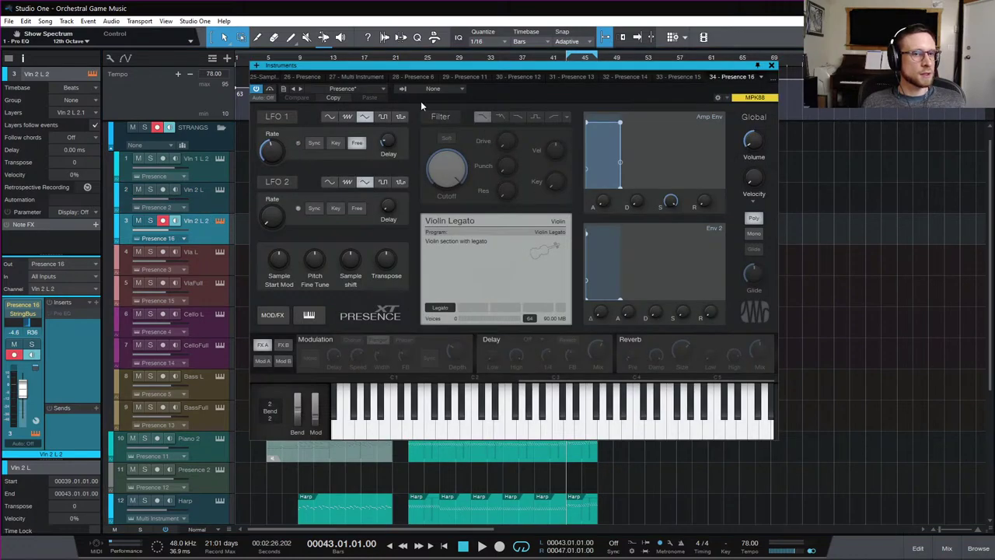
click(342, 88)
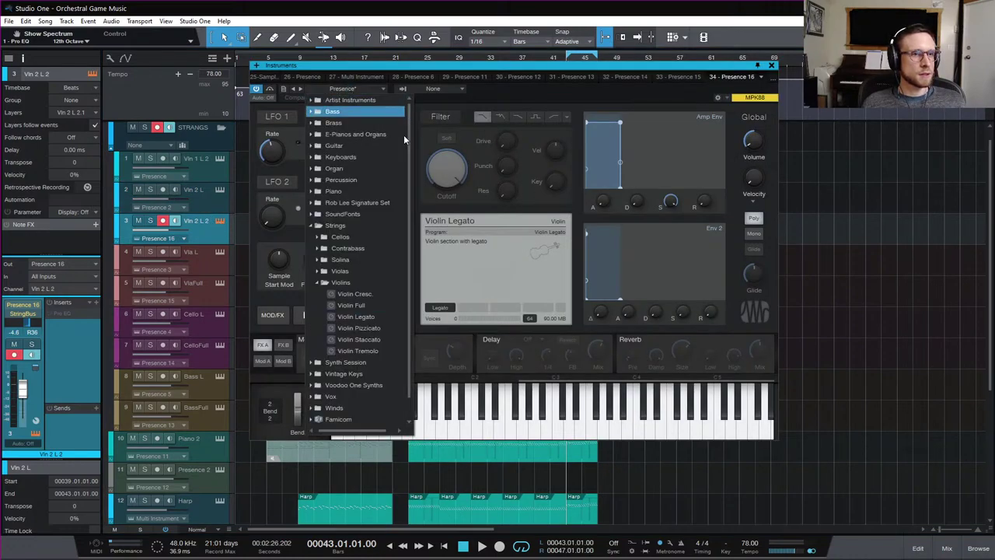
click(359, 271)
click(360, 271)
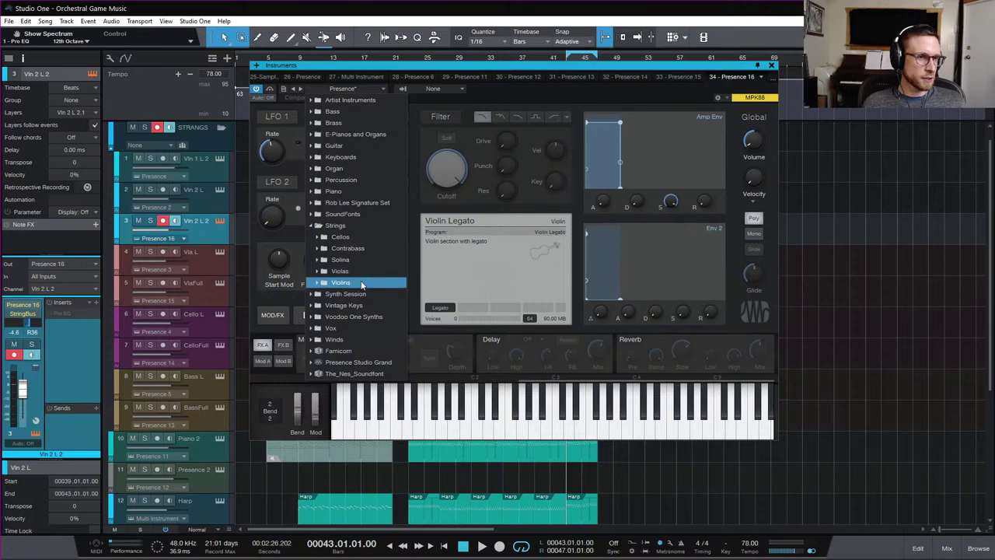
click(361, 282)
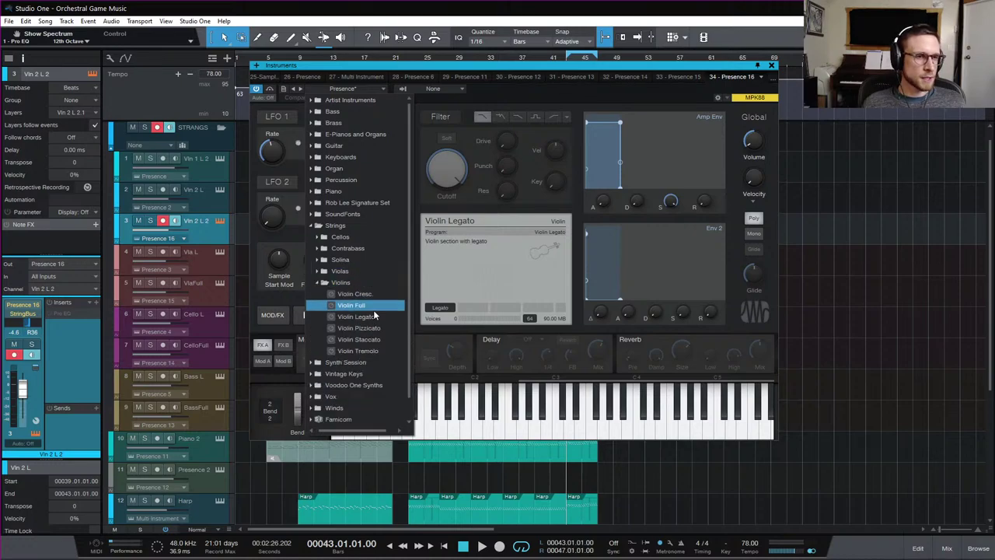
click(373, 307)
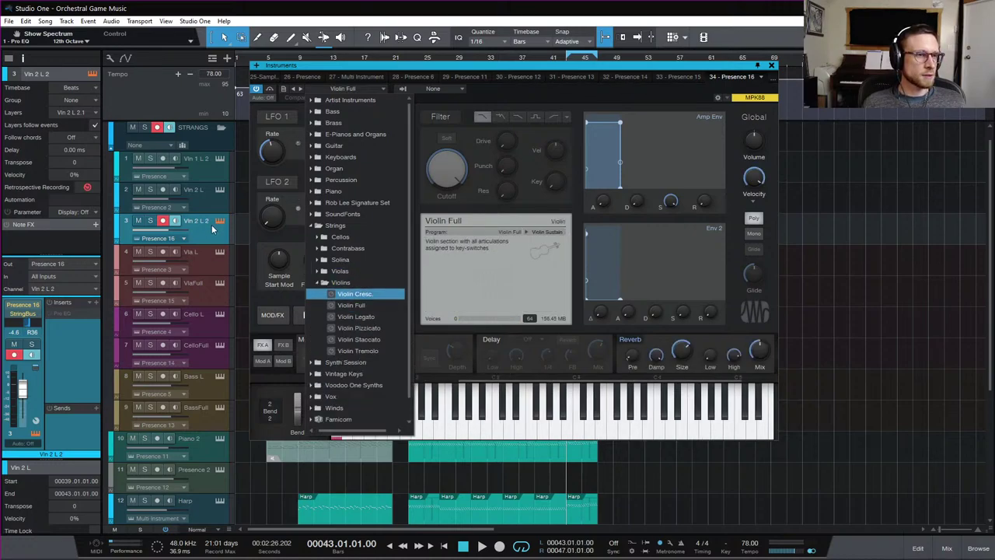
Check the instrument presets on the VlaFull and Vln 2 L tracks, and save the song
click(222, 278)
click(223, 280)
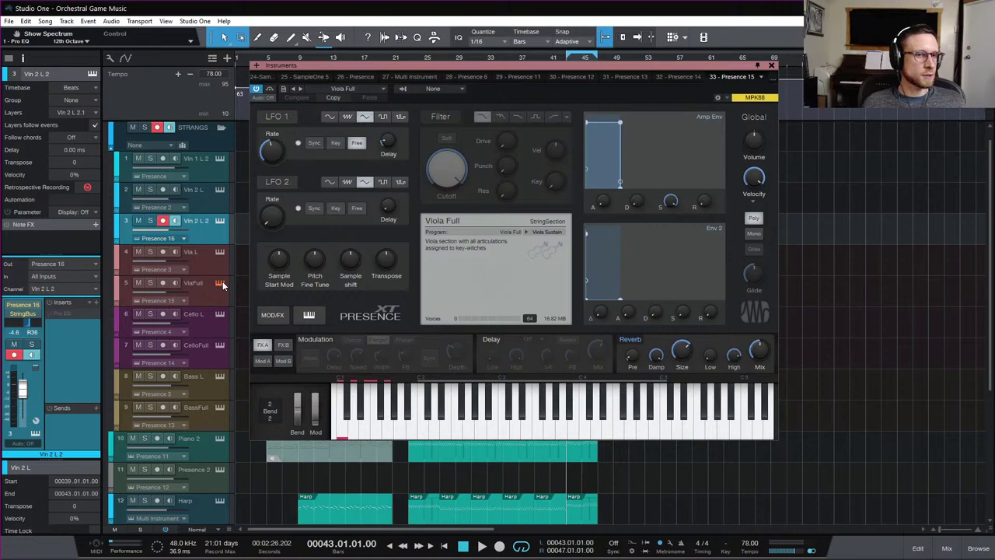
click(771, 66)
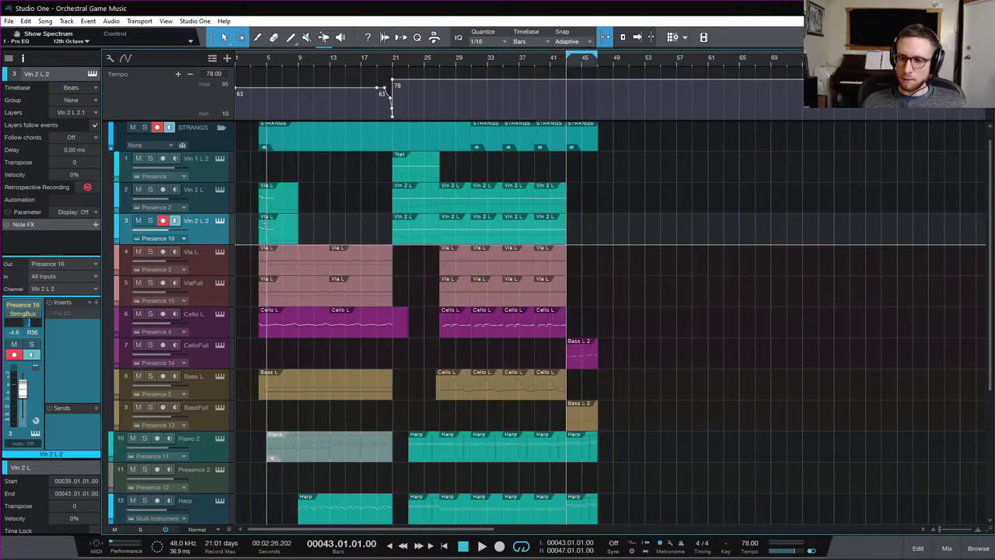
click(218, 207)
click(221, 189)
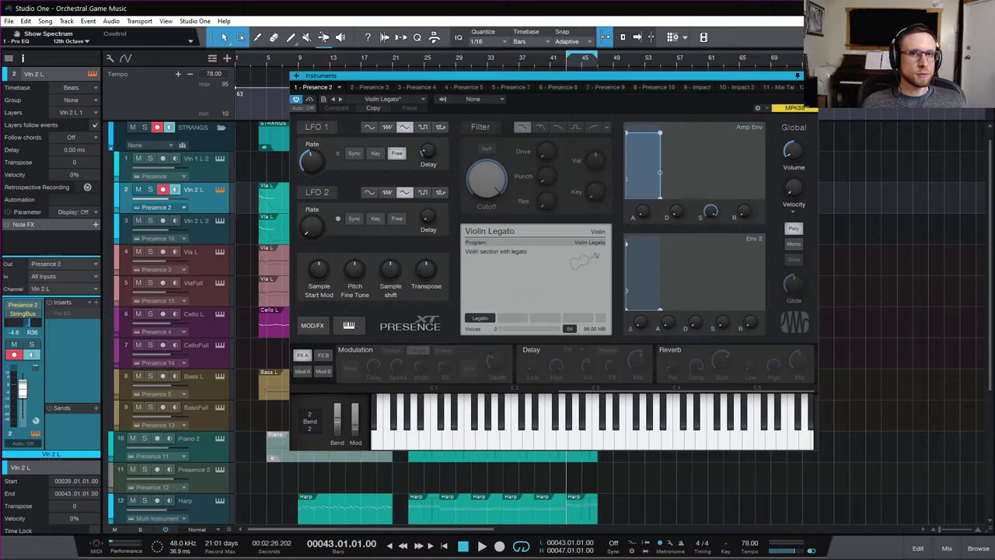
click(799, 75)
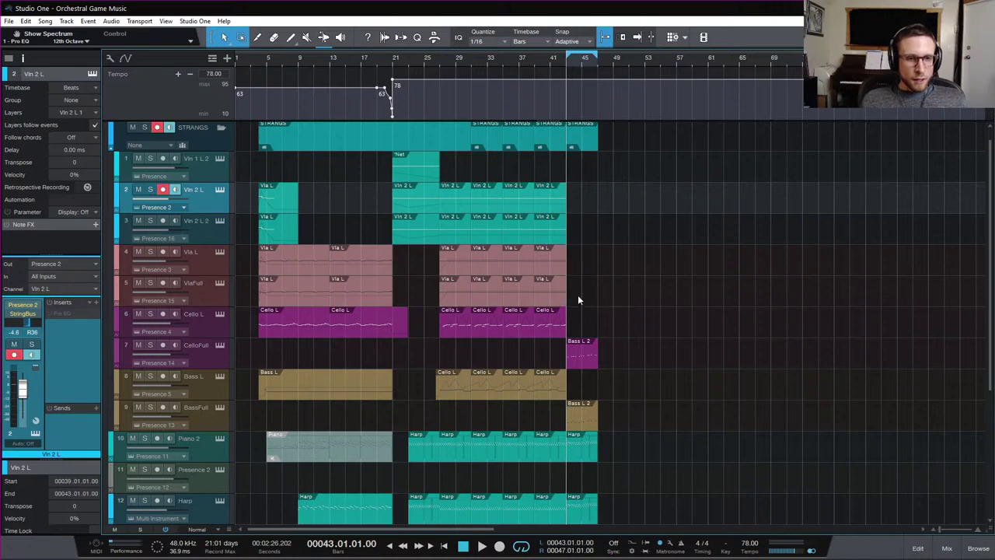
key(ctrl+s)
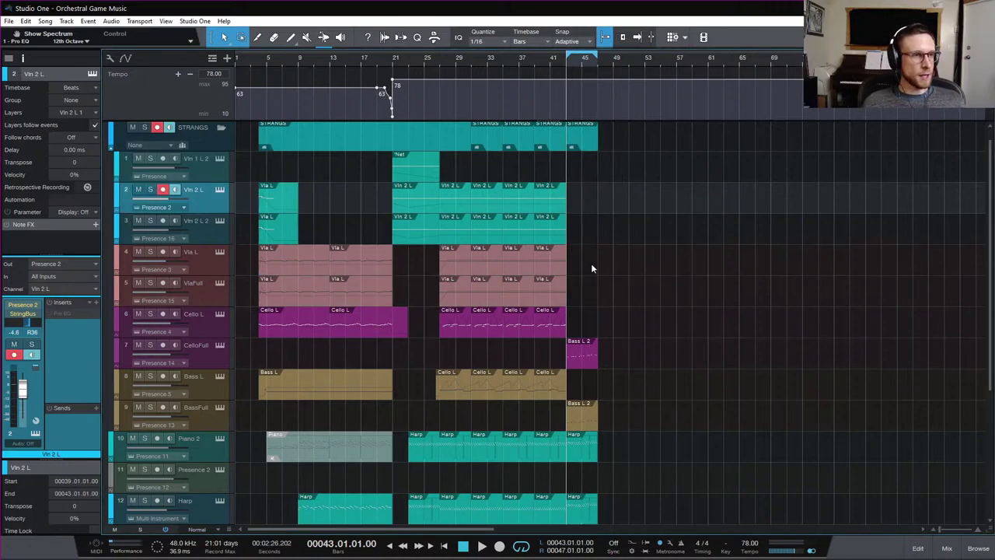
Create an empty VlaFull event over bars 43 to 46 and add a Viola Pizzicato key-switch note at bar 43
click(212, 284)
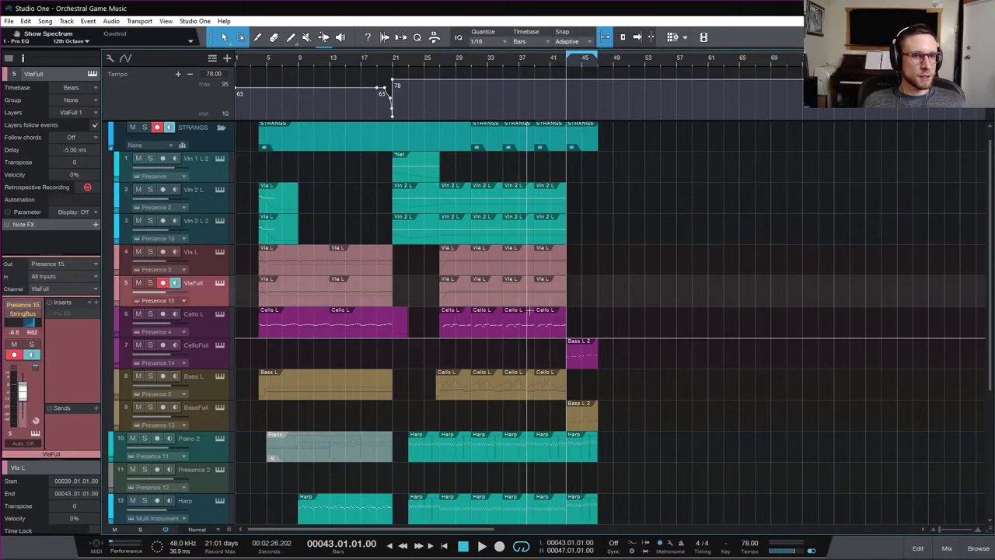
double_click(576, 301)
double_click(575, 301)
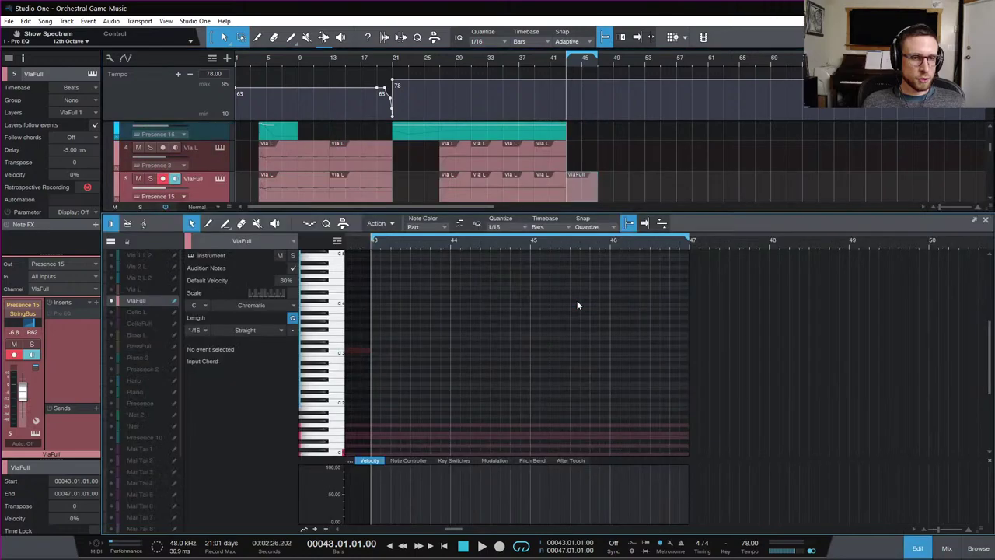
scroll(392, 399, down, 1)
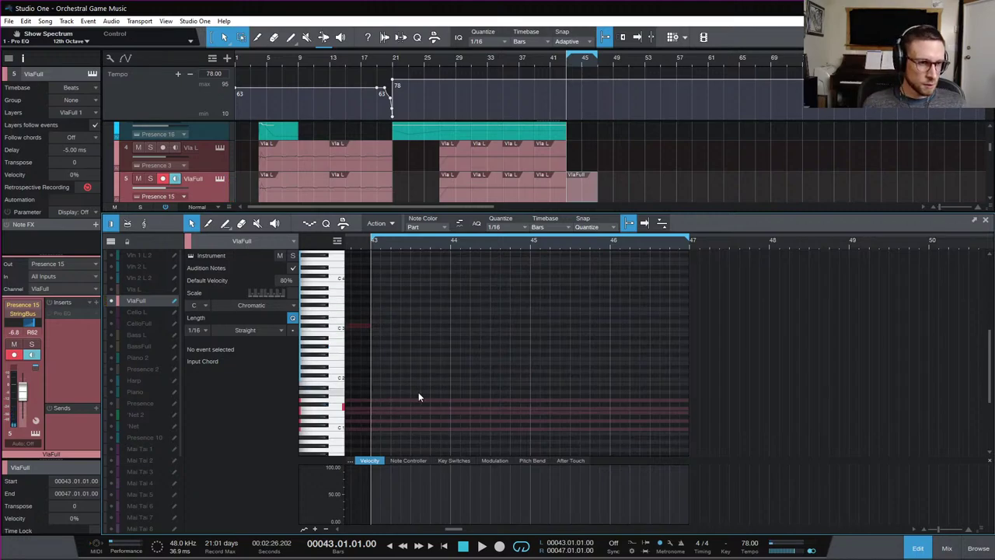
click(373, 408)
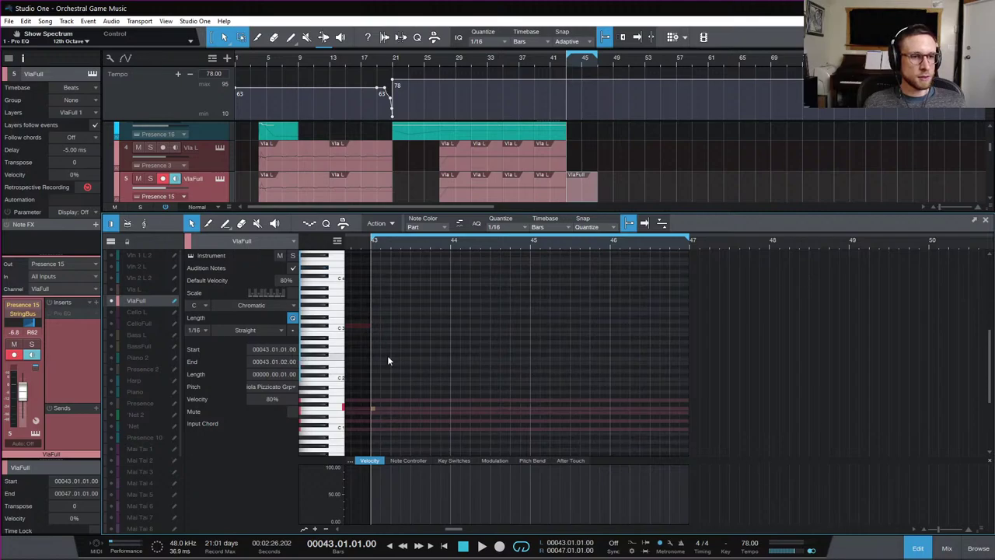
Play bars 43 to 46 repeatedly to listen to the passage and rehearse a pizzicato part on the VlaFull track
key(space)
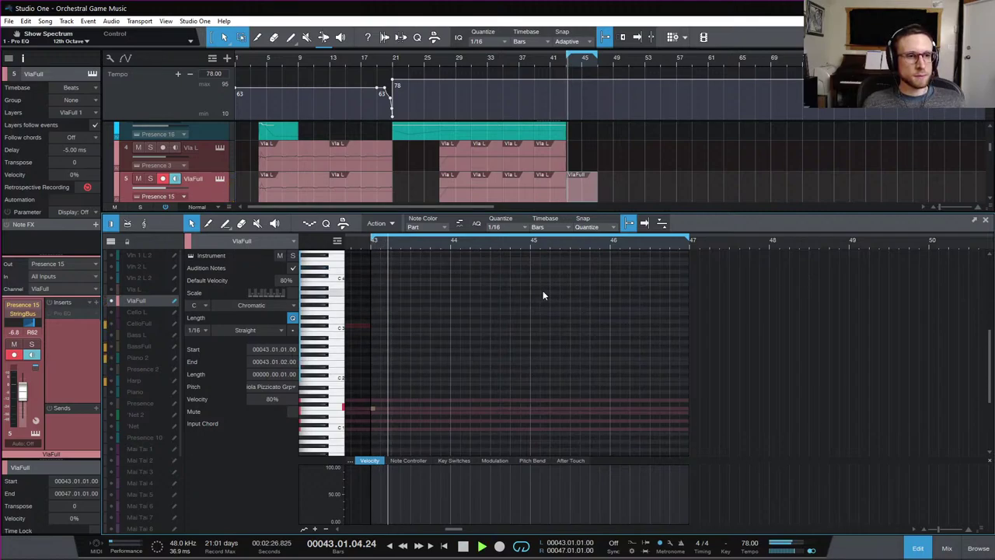
key(space)
key(space)
key(space)
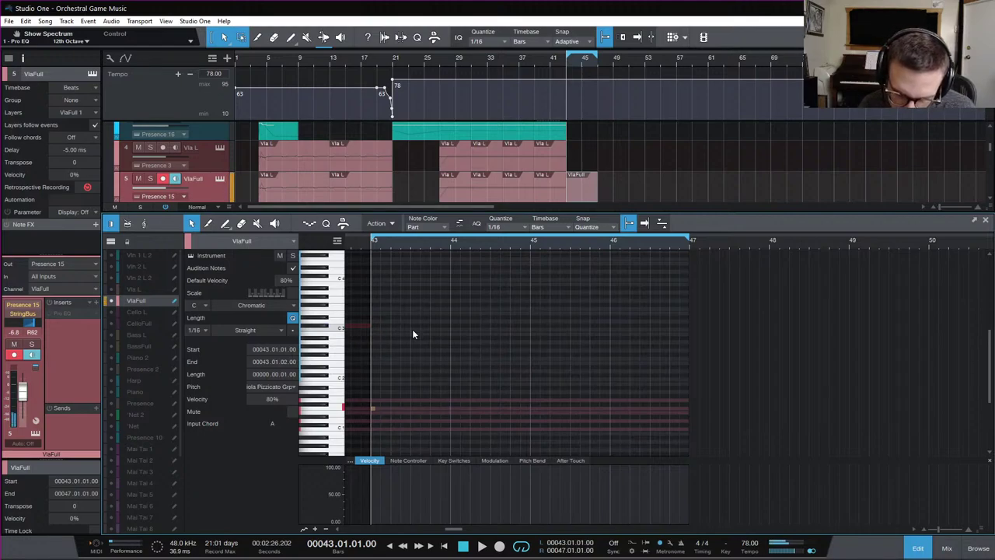
key(space)
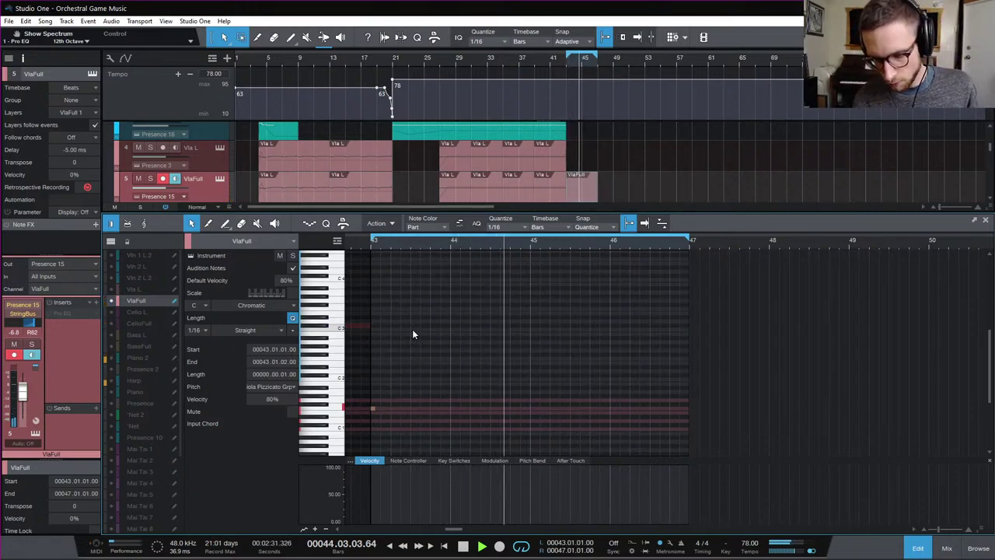
key(space)
key(space)
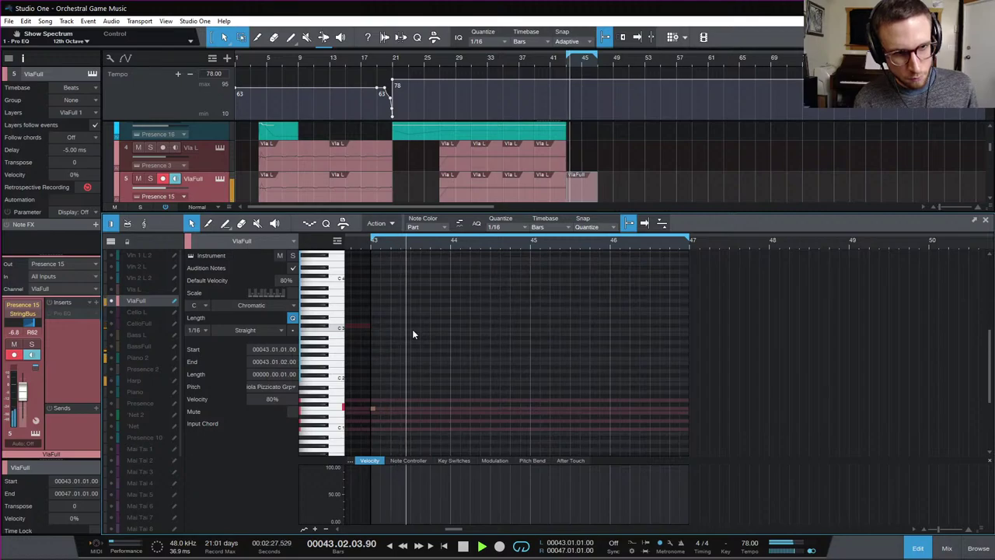
key(space)
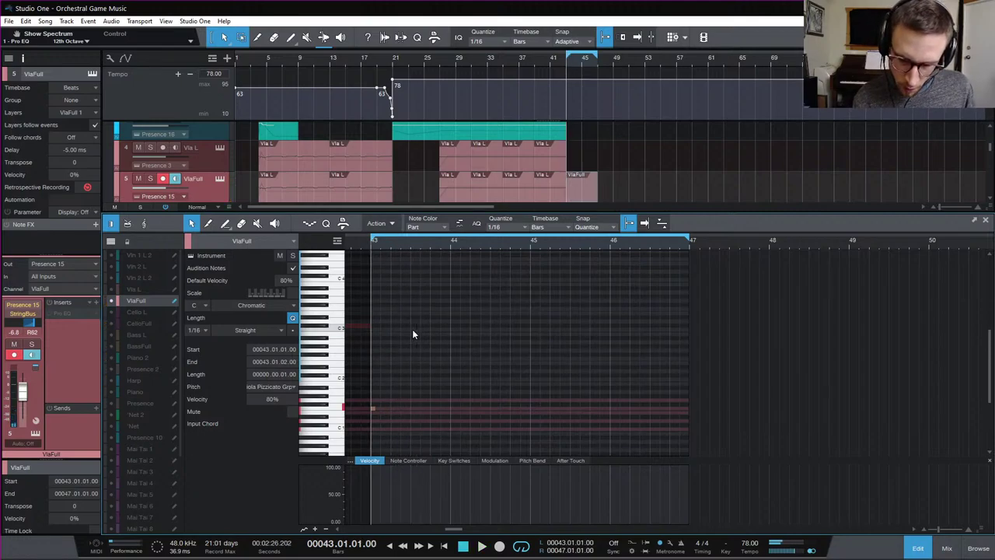
key(space)
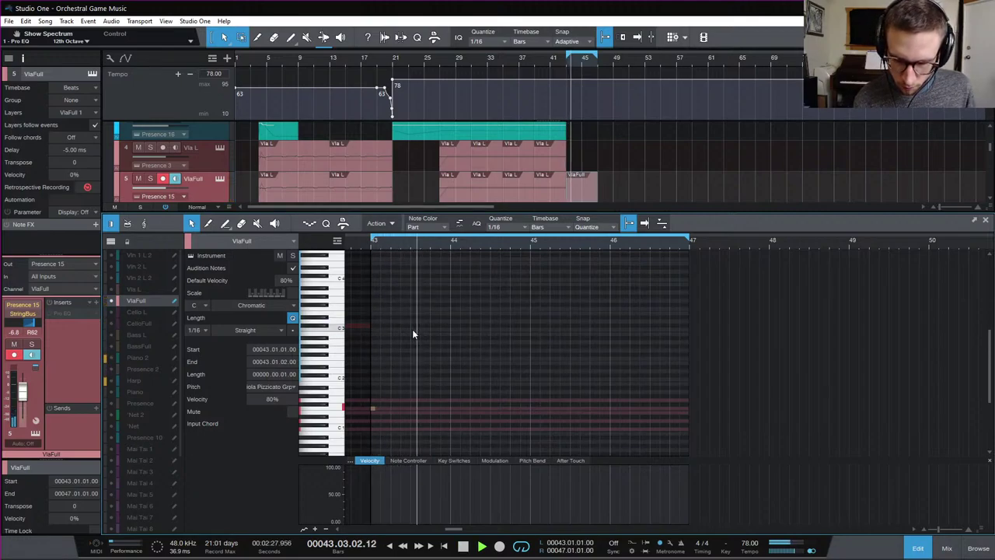
key(space)
key(space)
key(space)
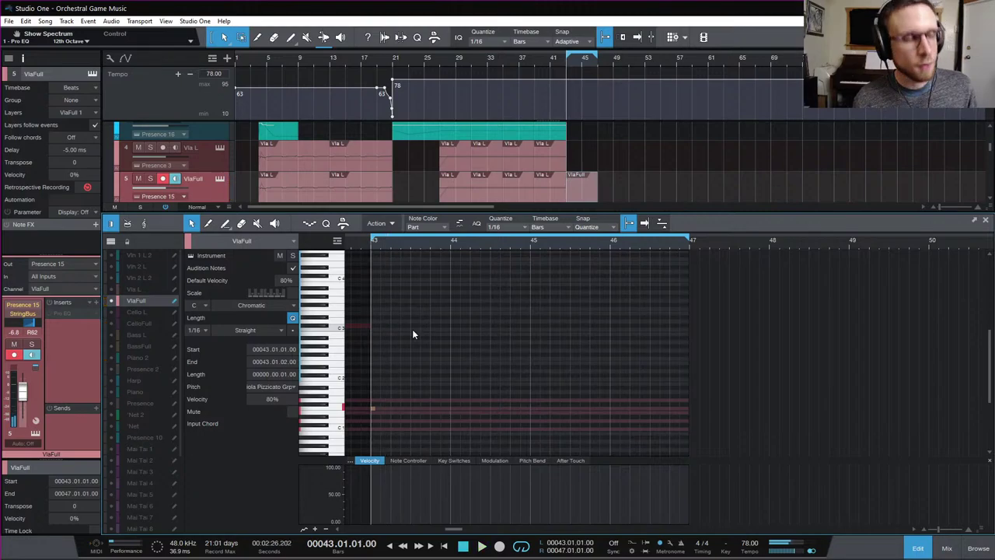
key(space)
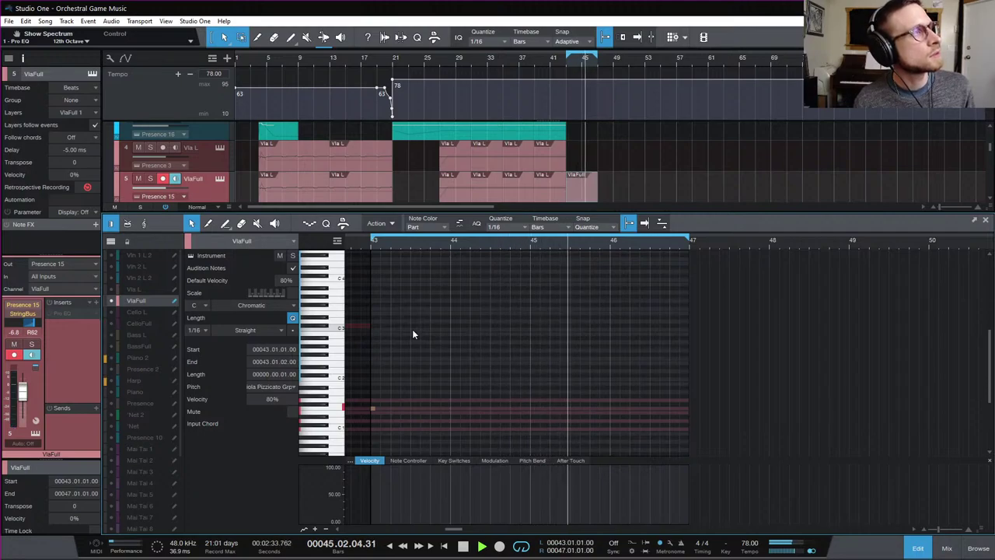
key(space)
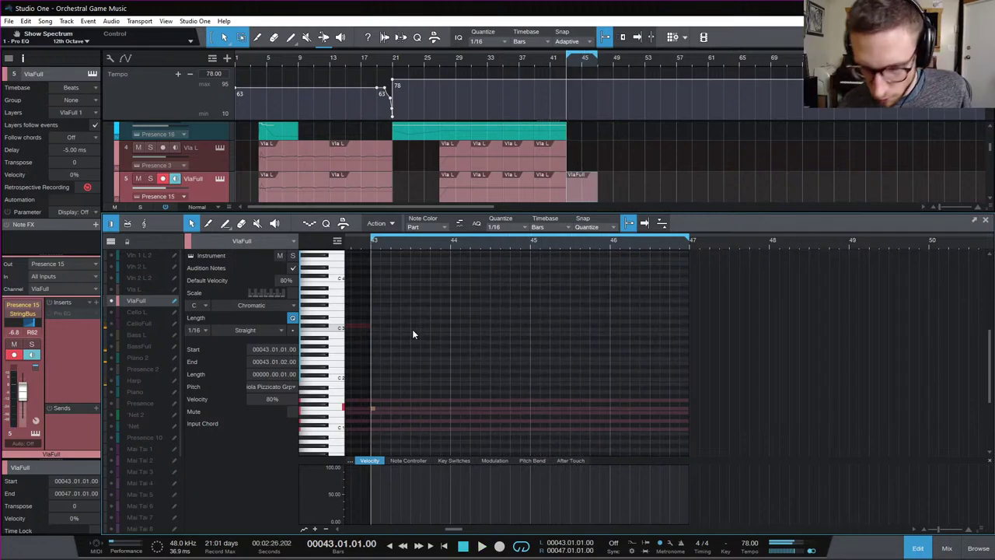
key(space)
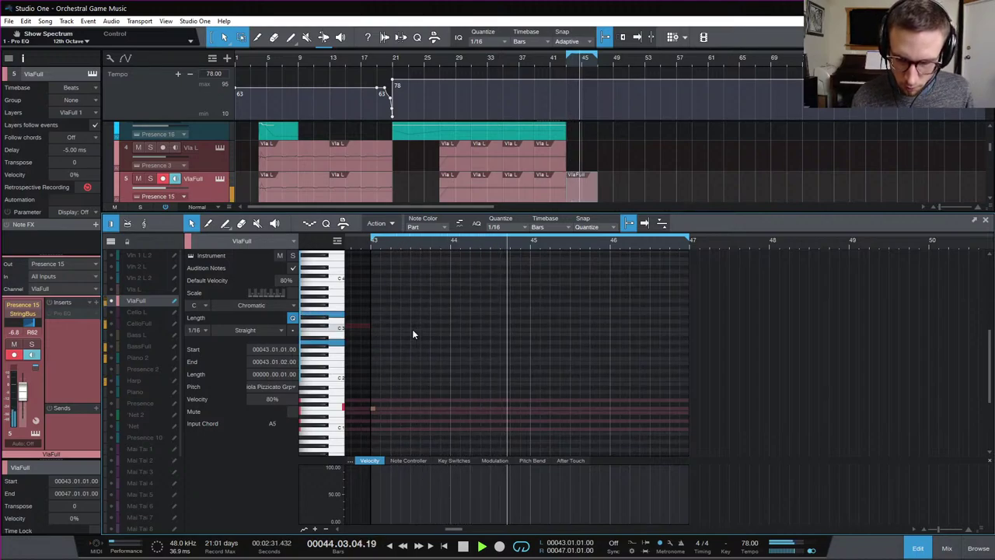
key(space)
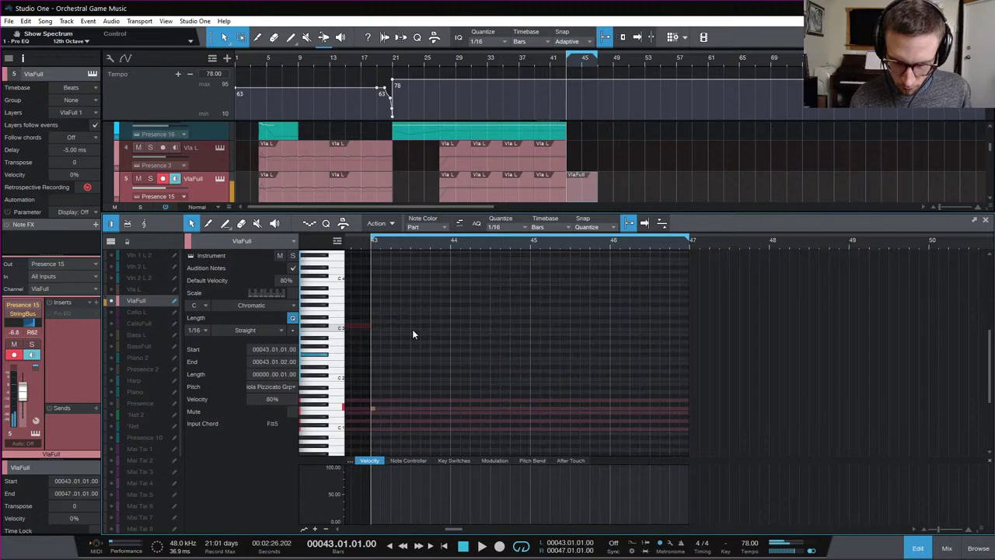
key(KP_Multiply)
key(space)
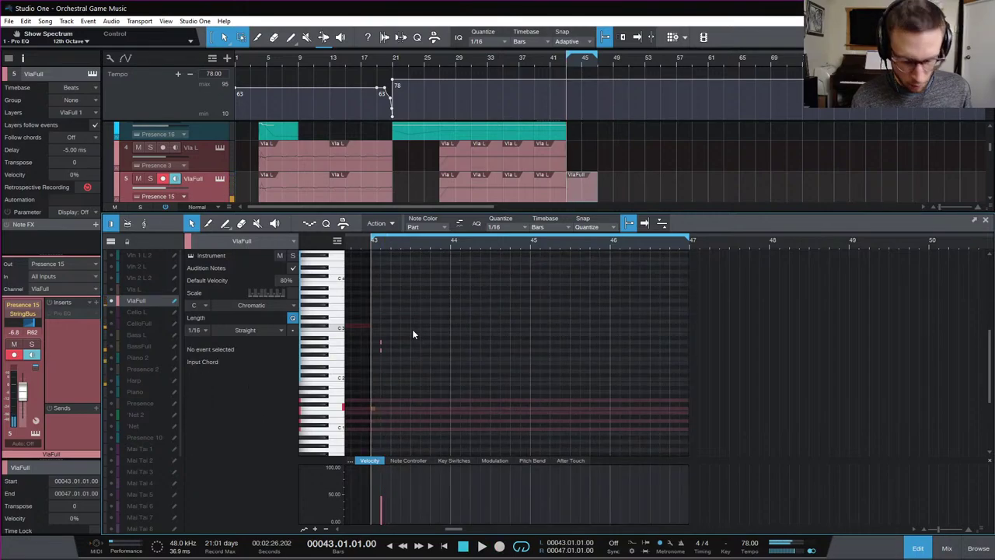
key(Delete)
Record the viola pizzicato line over bars 43 and 44 on the VlaFull track and quantize its notes to 1/16
key(KP_Multiply)
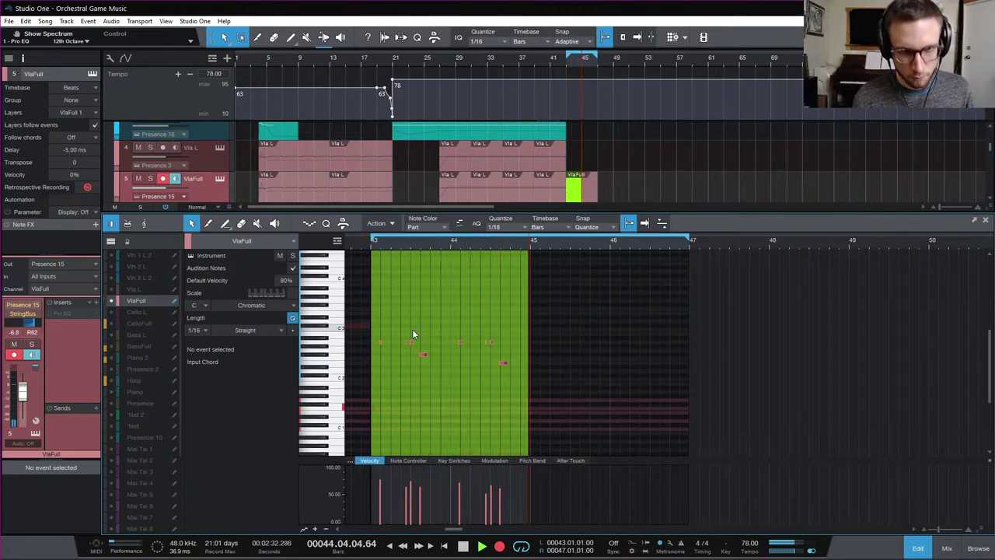
key(space)
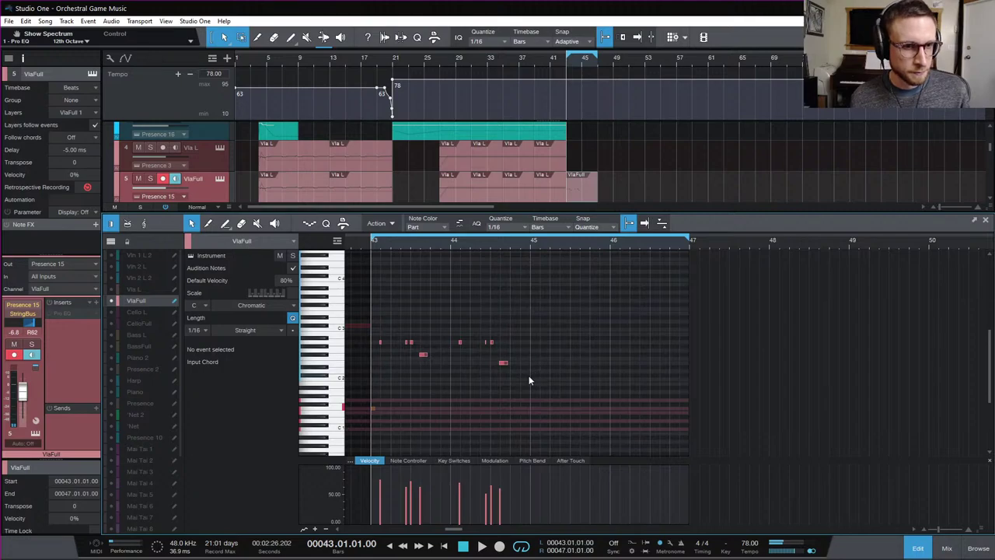
drag(529, 376, 379, 319)
key(q)
Lower the velocity of the second A2 note in bar 43 to 45.7% and play the passage from bar 43
key(space)
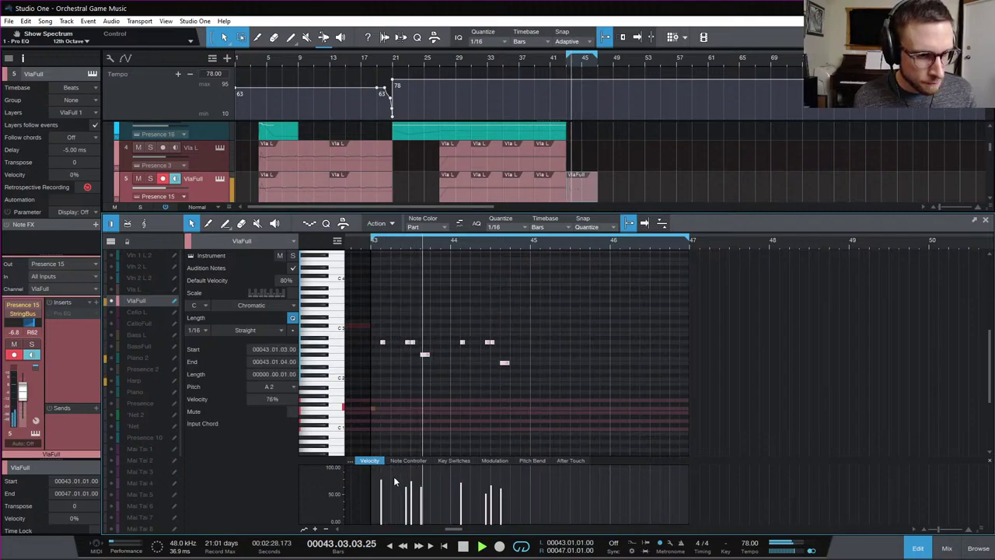
click(411, 501)
key(space)
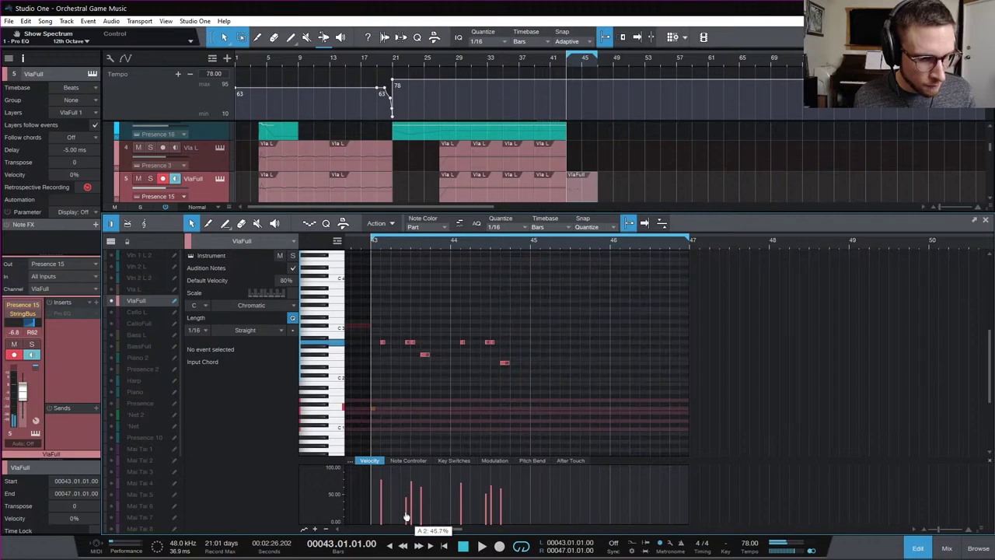
key(space)
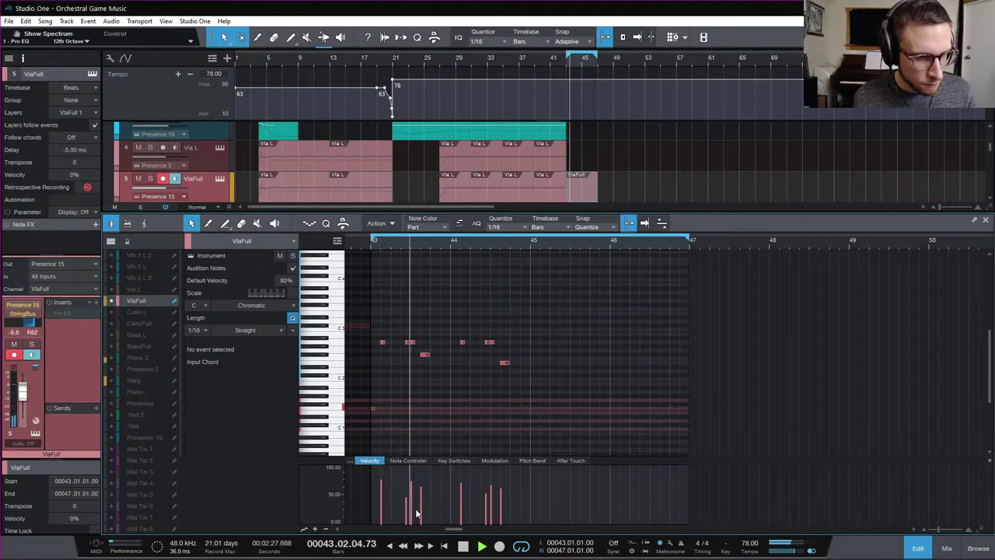
Play the VlaFull phrase and raise the velocities of bar 43's closing note to about 67% and the accented A2 notes in bar 44
key(space)
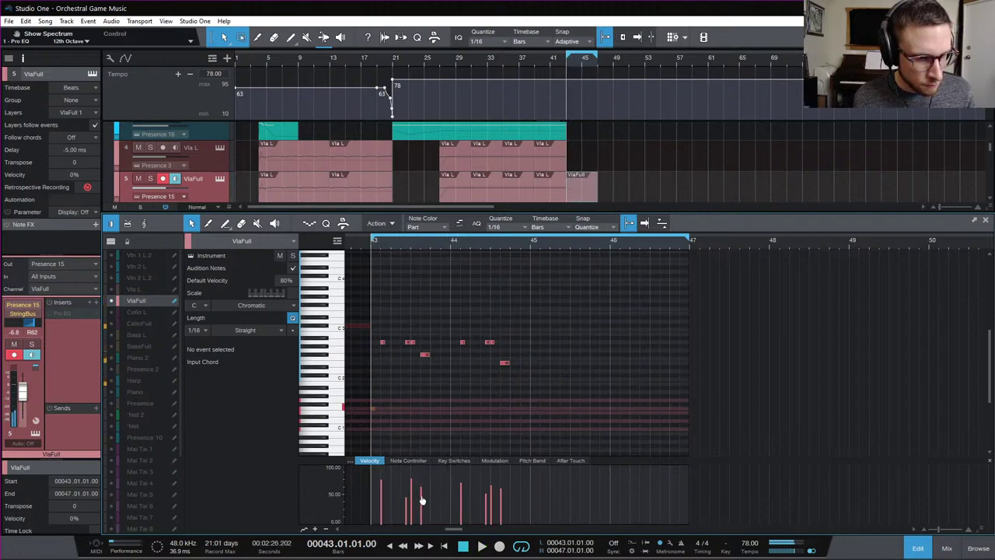
key(space)
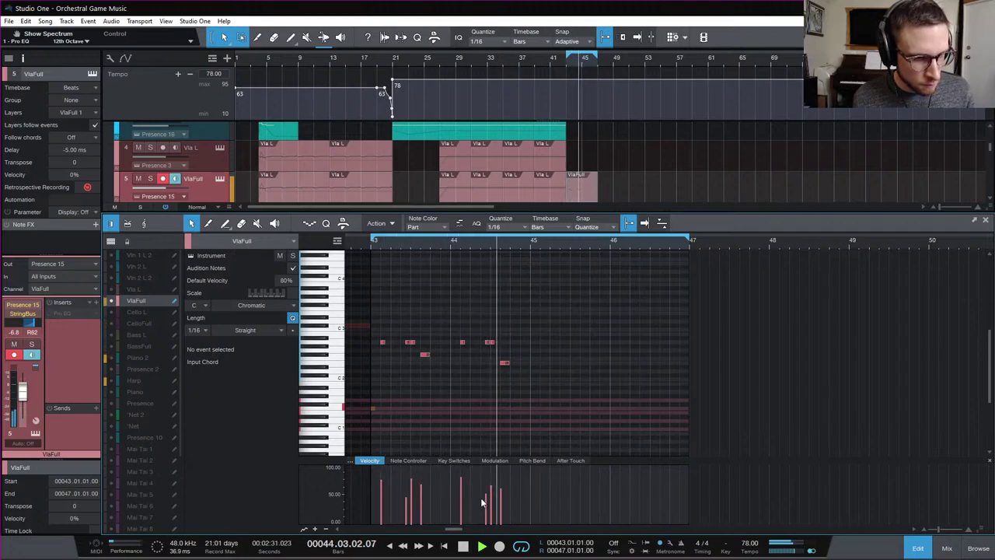
key(space)
drag(487, 507, 488, 505)
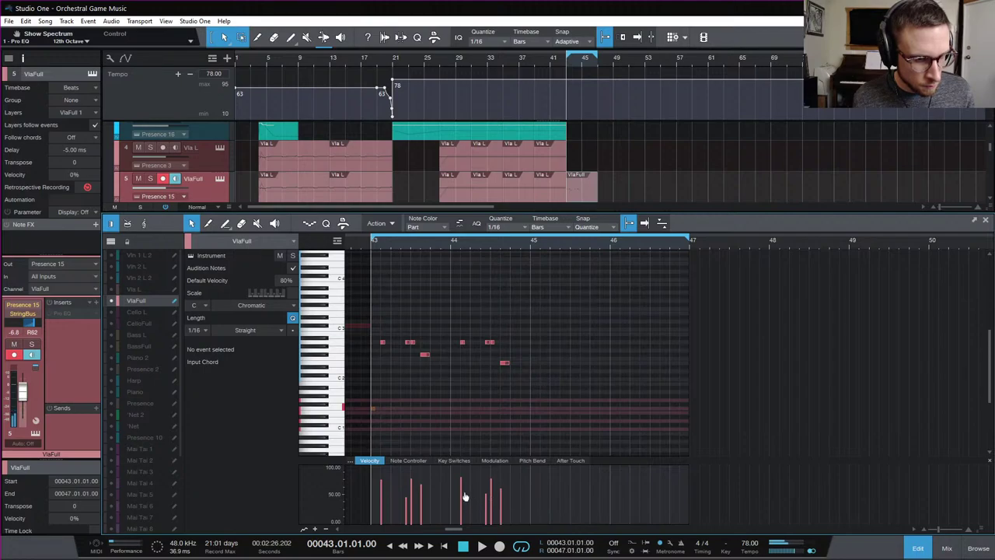
Lower the velocities of bar 43's third note and bar 44's first note to about 72–73%, auditioning the phrase between changes
key(space)
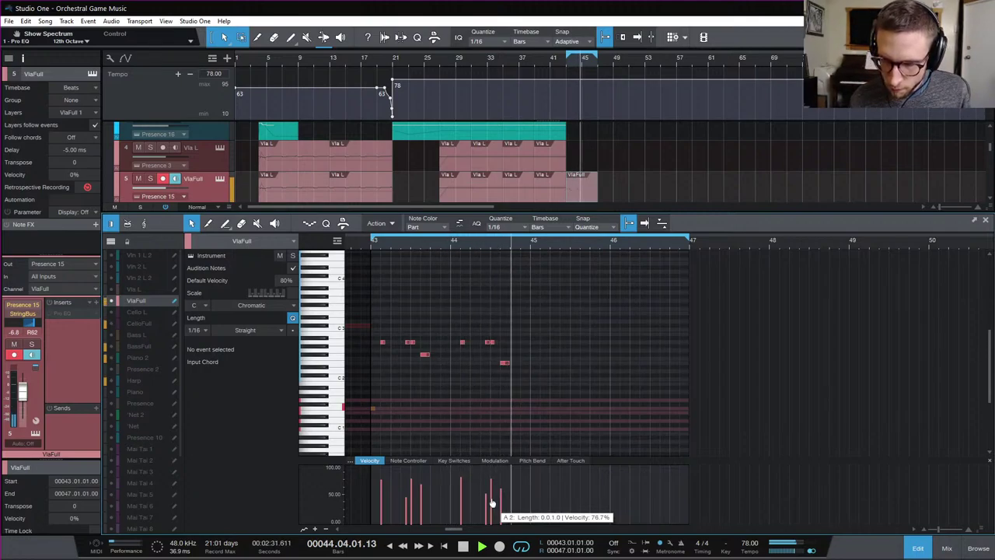
key(space)
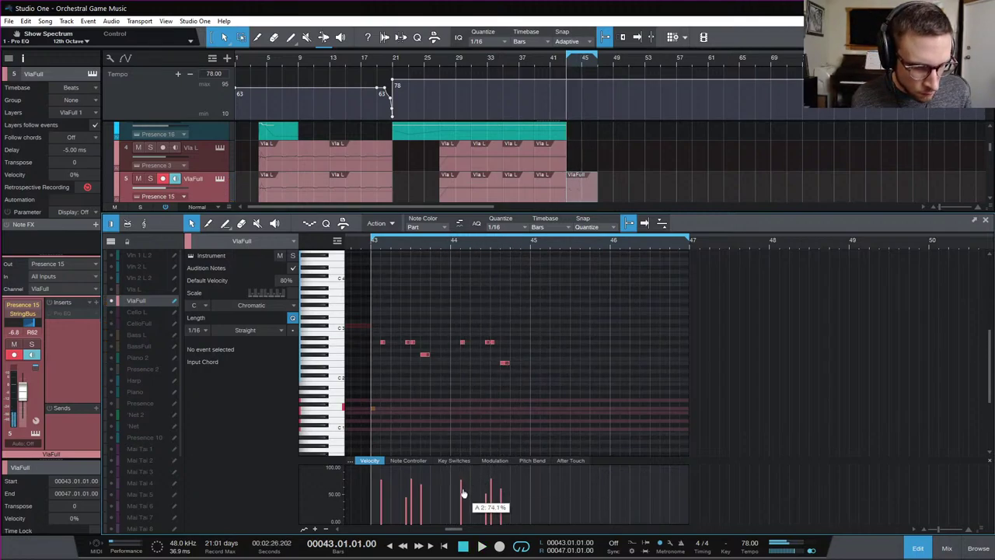
key(space)
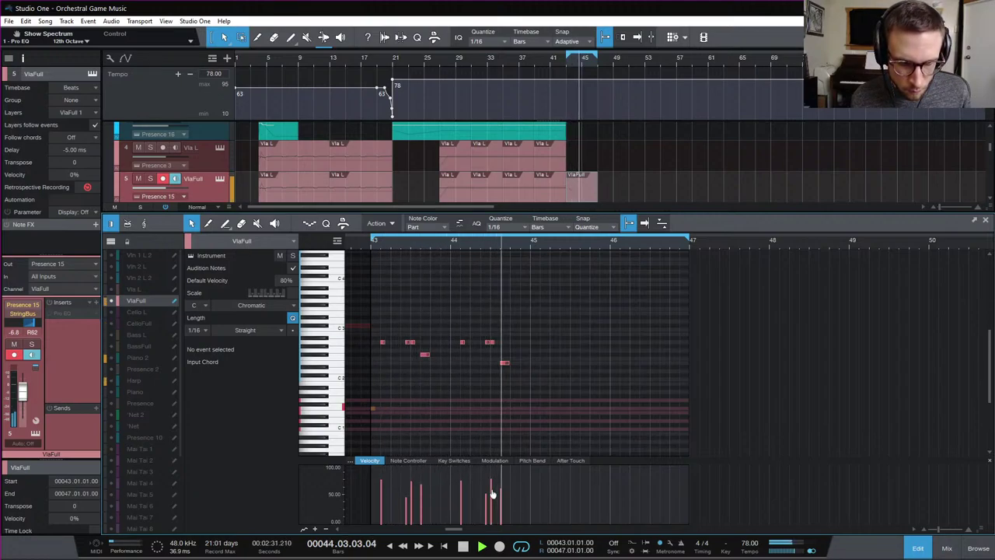
key(space)
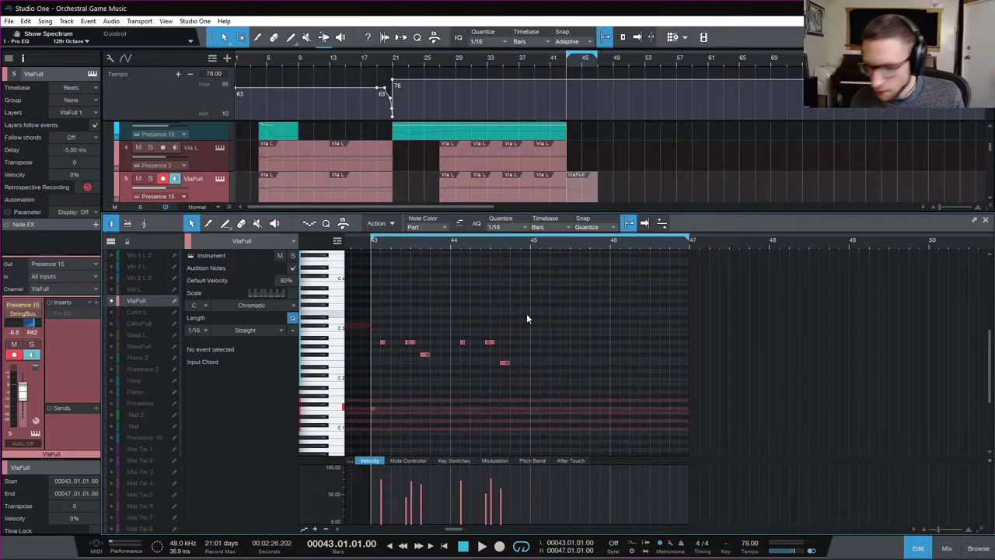
key(space)
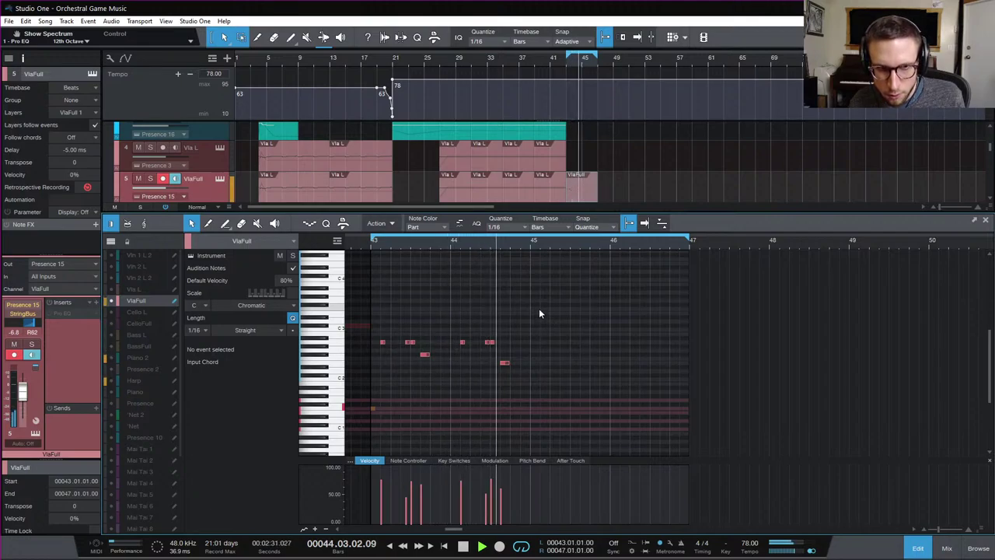
key(space)
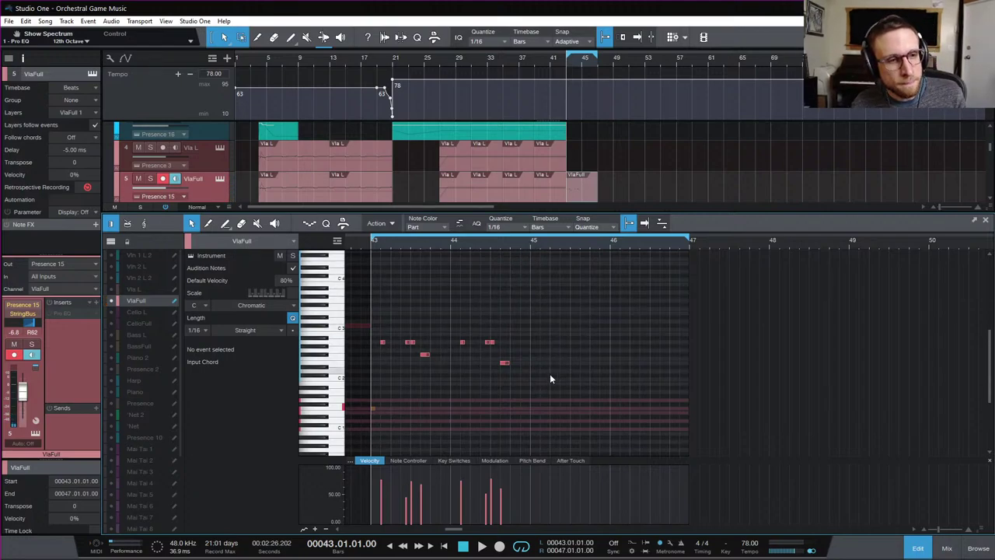
Duplicate all VlaFull notes of bars 43–44 into bars 45–46
drag(554, 372, 376, 317)
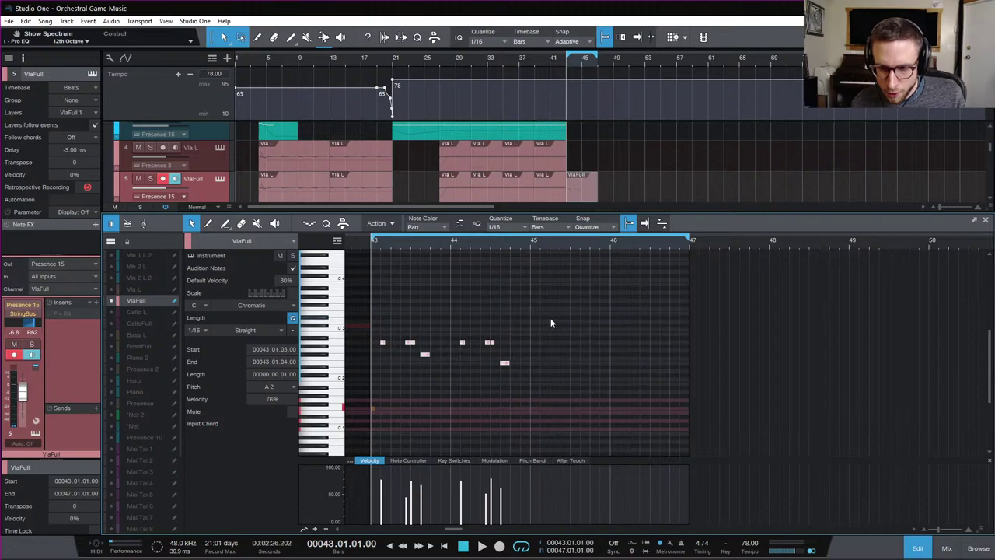
key(ctrl+d)
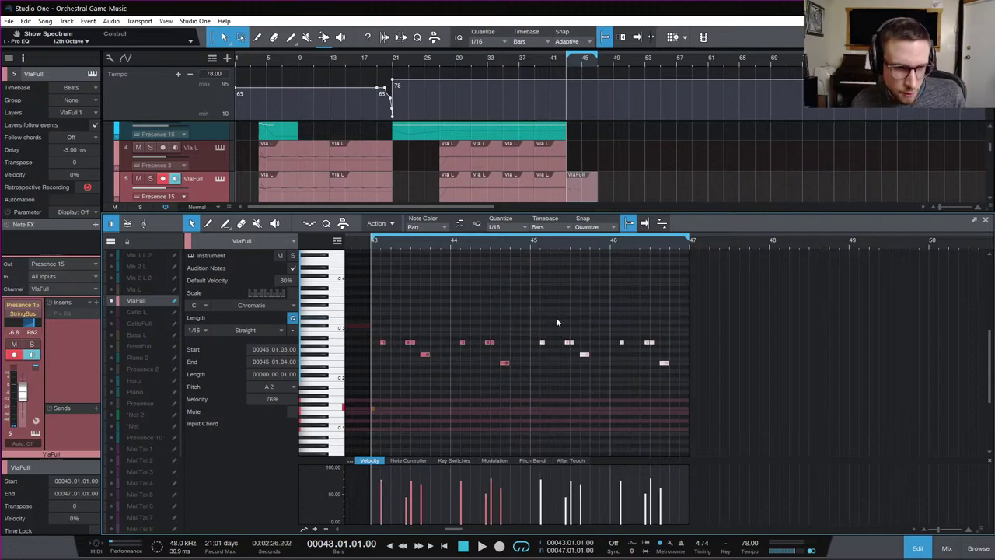
Raise bar 45's three A2 notes four semitones to C#3 and its closing note to A2
click(532, 242)
drag(570, 344, 576, 342)
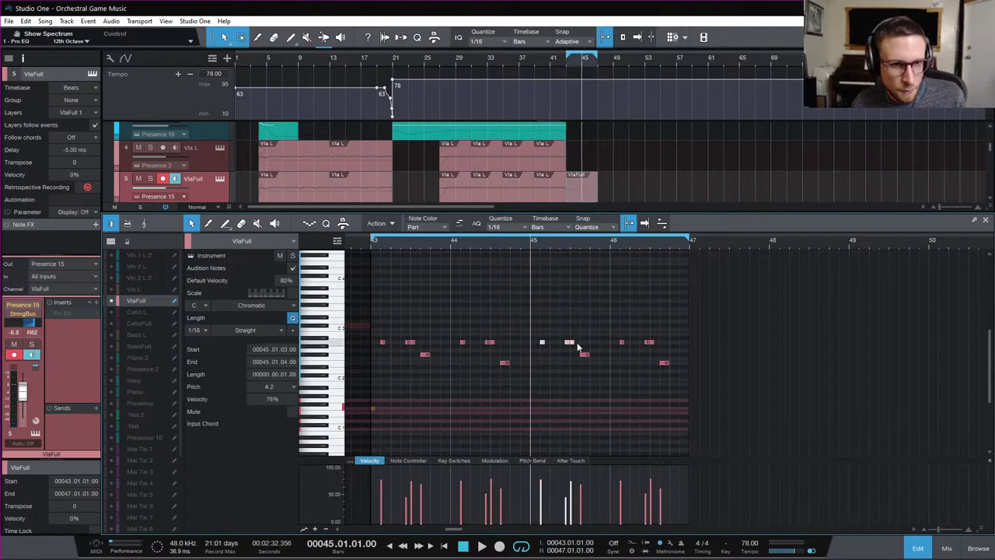
key(Up)
key(Up)
key(Up)
key(Up)
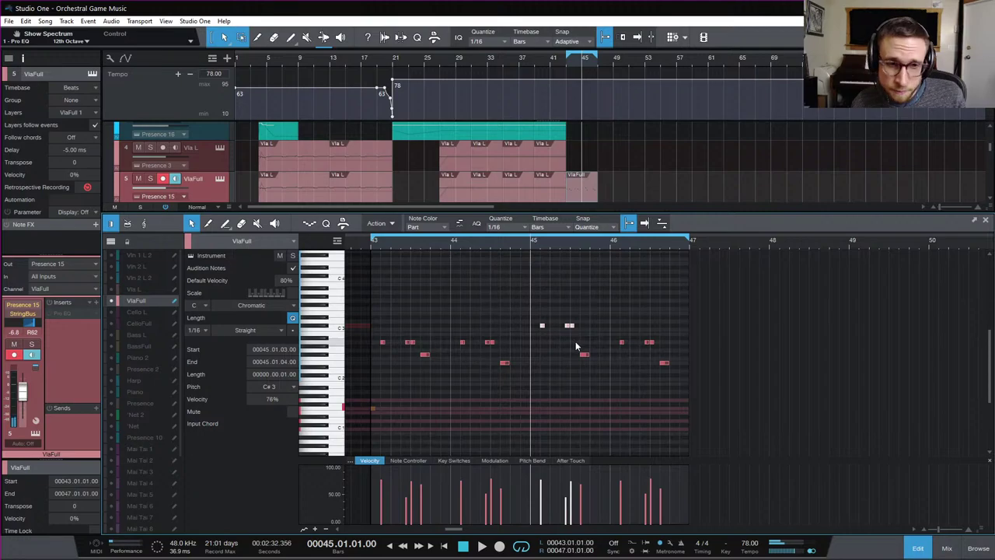
click(584, 354)
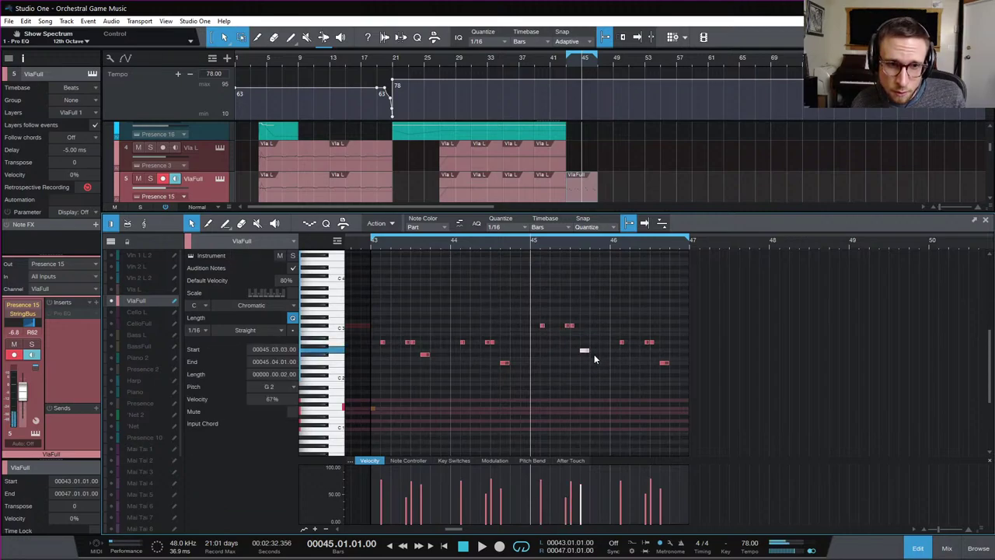
Raise bar 46's three A2 notes four semitones to C#3 and its closing note to A2
drag(583, 350, 683, 350)
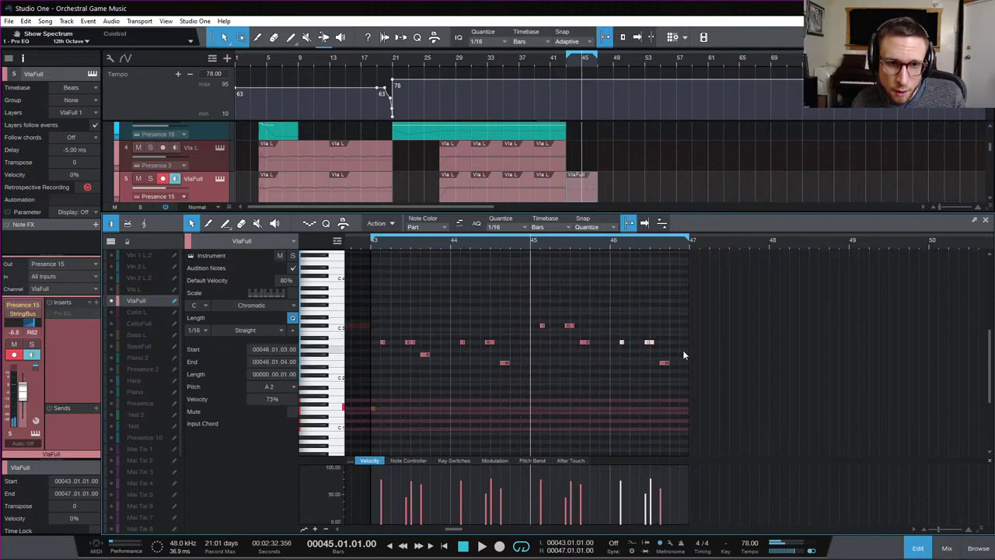
key(Up)
key(Up)
key(Up)
key(Up)
click(665, 362)
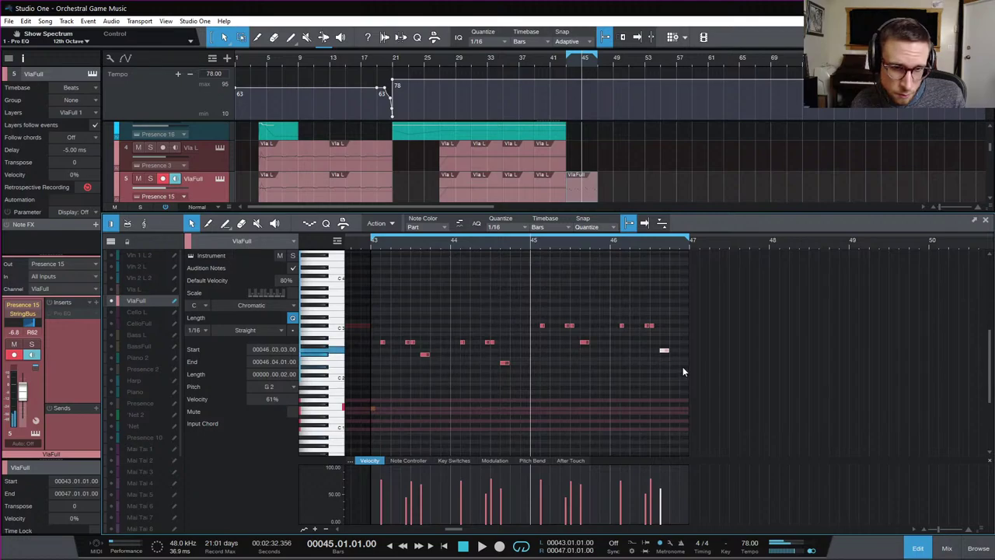
Close the note editor and delete all events before bar 43 on the VlaFull track
click(918, 549)
scroll(599, 213, up, 3)
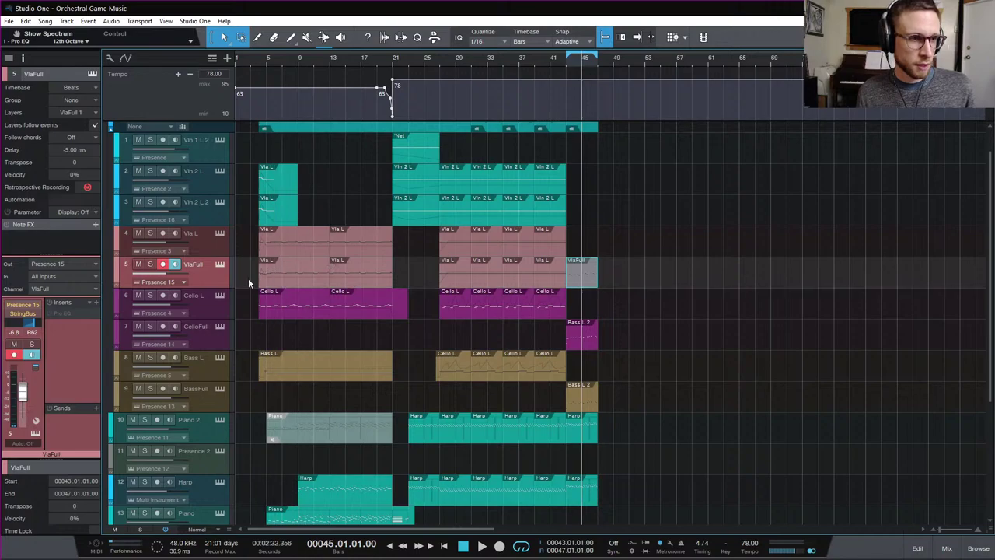
drag(248, 278, 526, 273)
key(Delete)
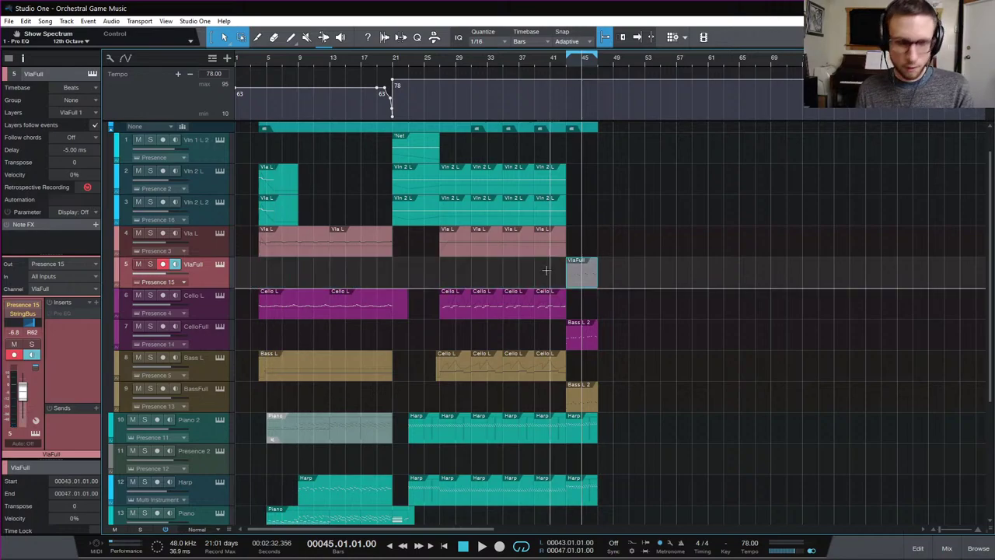
Delete all events on track 3, the second Vln 2 track, and rename the track Vln 2 Full
drag(273, 216, 566, 215)
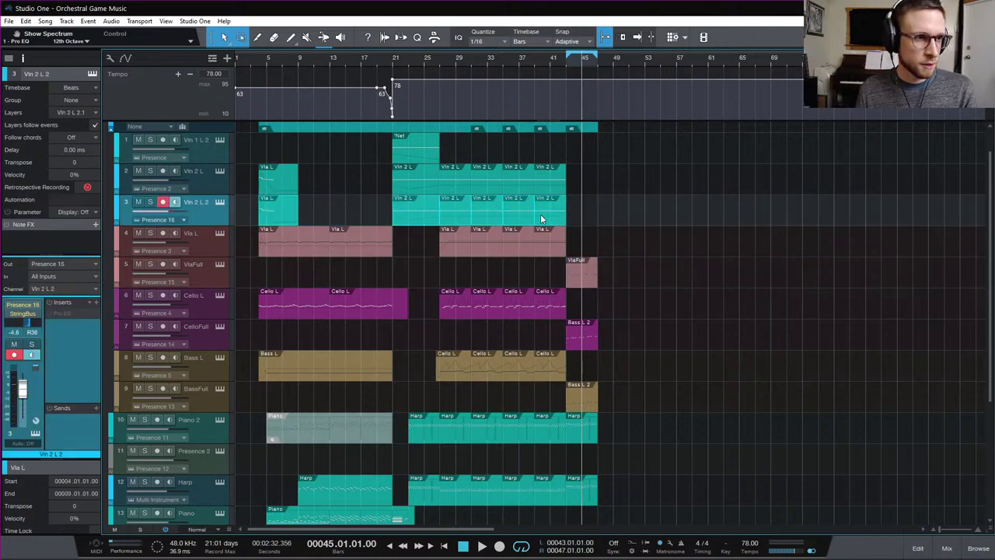
key(Delete)
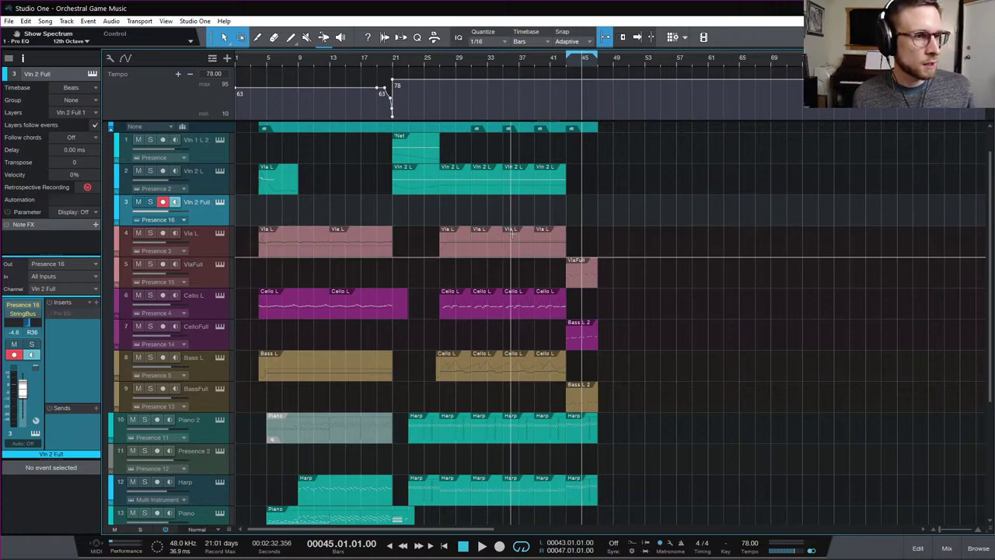
Copy the VlaFull event at bar 43 onto the Vln 2 Full track, open it for note editing and audition its start
drag(585, 283, 583, 218)
double_click(581, 222)
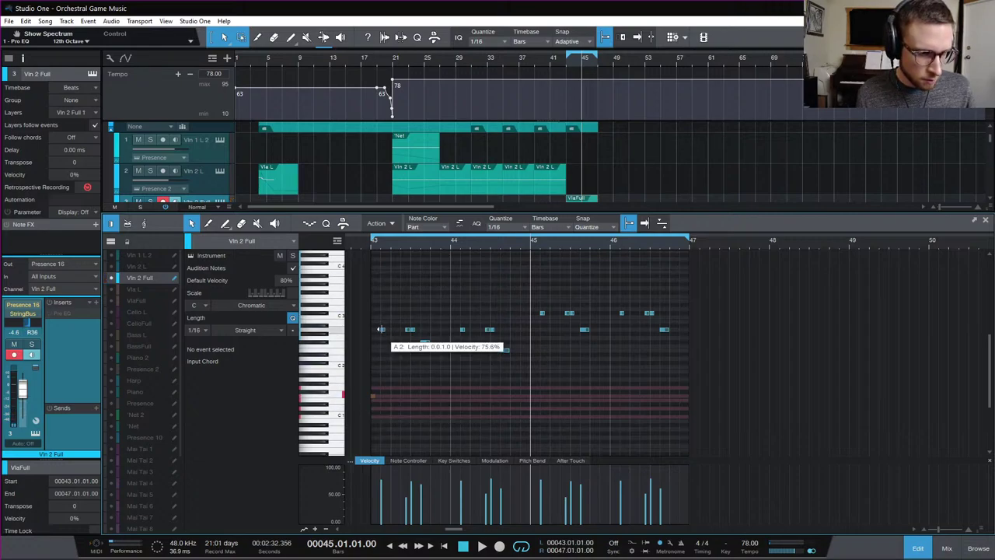
click(371, 245)
key(space)
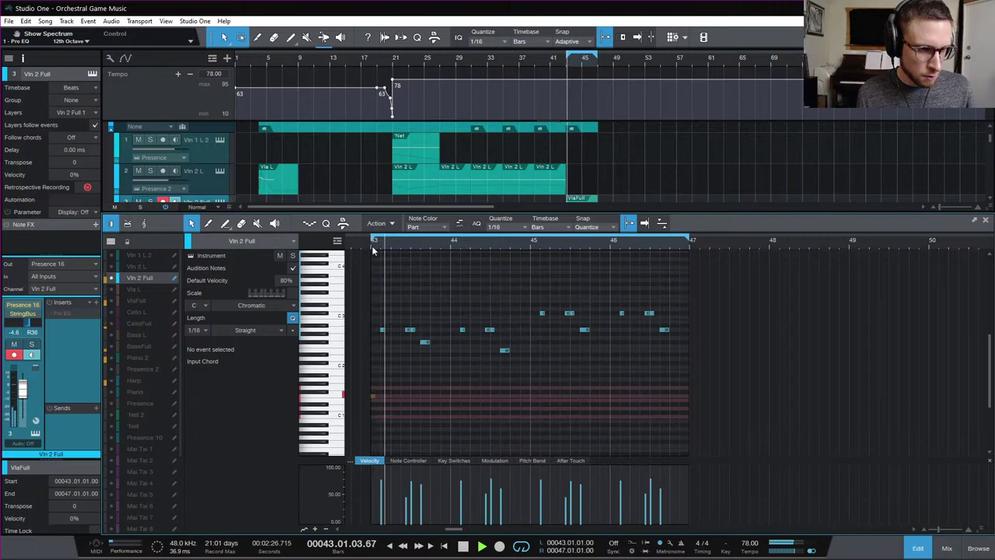
key(space)
Transpose all Vln 2 Full notes up four semitones so the opening note is C#3, and audition the start
drag(375, 289, 723, 384)
key(Up)
key(Up)
key(Up)
key(Up)
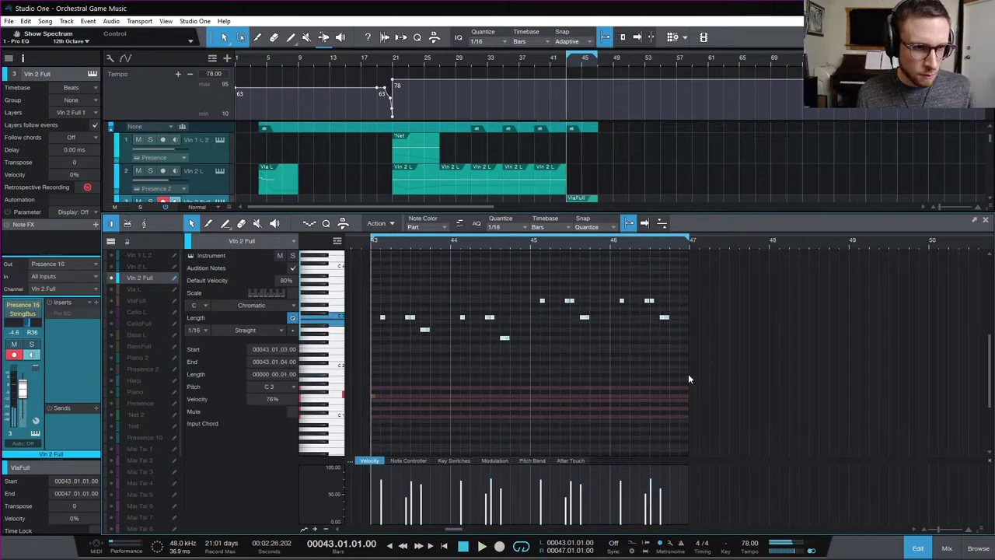
key(space)
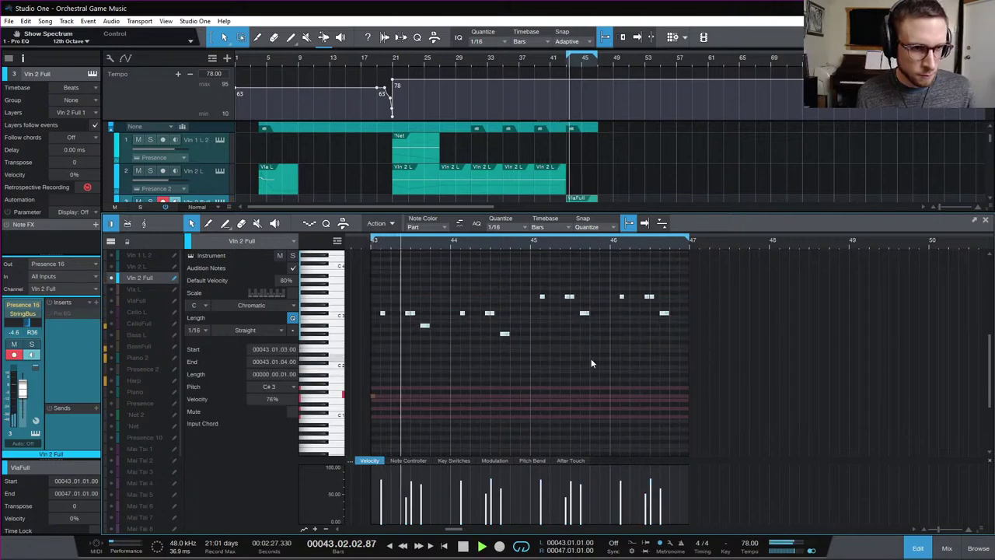
key(space)
In bar 43 of Vln 2 Full, lower the closing note to A2, raise the three C#3 notes to D3 and play the result
drag(424, 325, 440, 328)
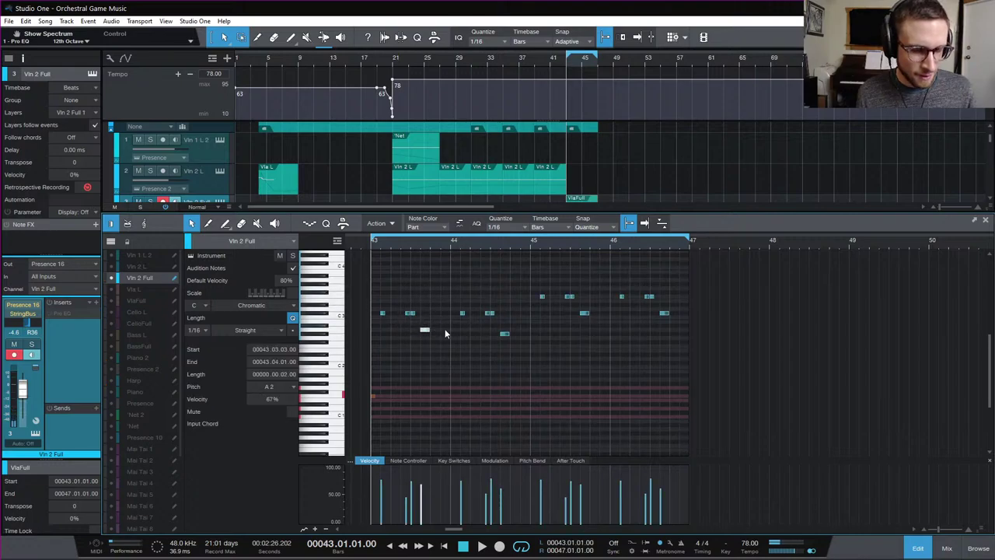
key(space)
key(space)
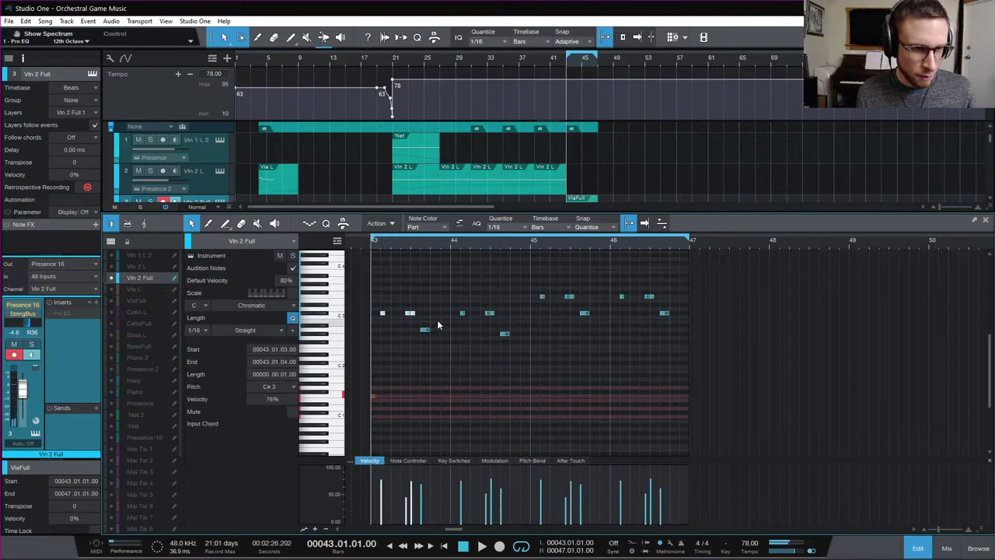
key(Up)
key(space)
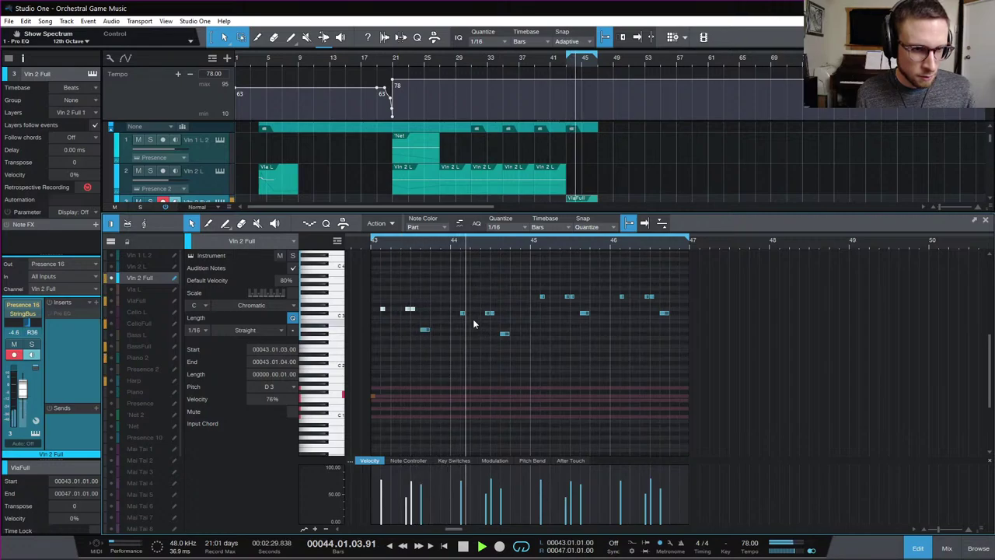
key(space)
Move bar 44's closing note in Vln 2 Full to A2 and briefly audition the part from bar 43
drag(490, 323, 514, 338)
key(space)
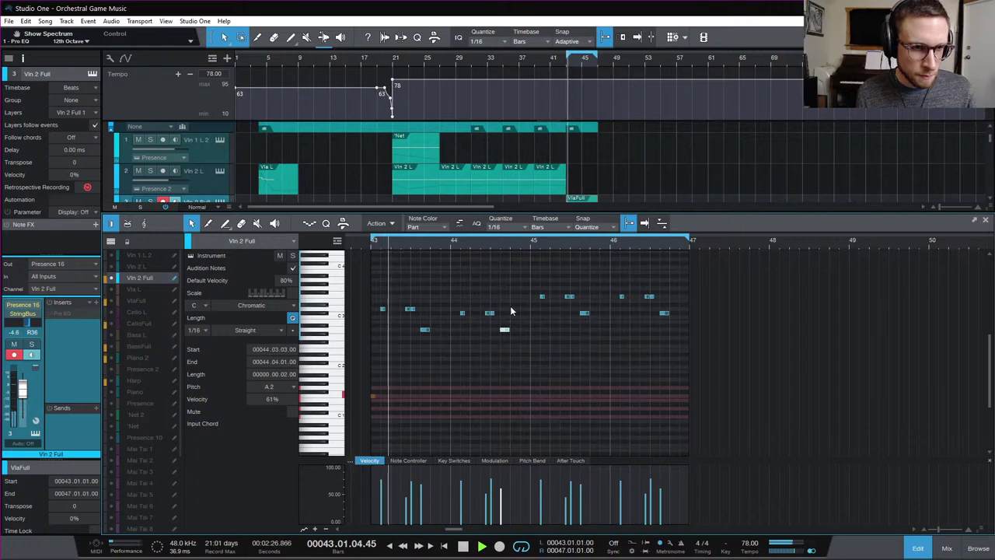
key(space)
Lower bar 43's third note in Vln 2 Full to C#3 and play the phrase through to bar 45
click(417, 308)
click(413, 311)
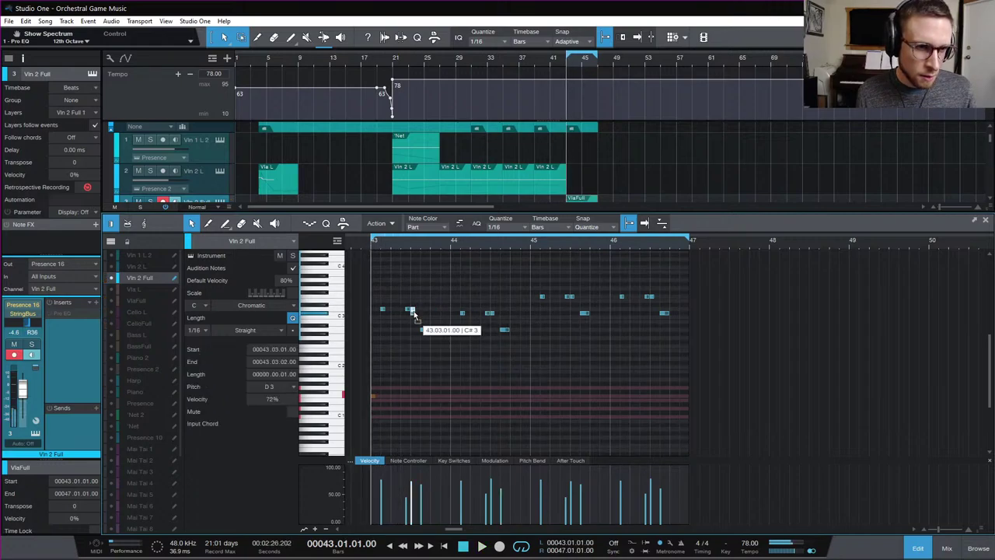
click(426, 330)
key(space)
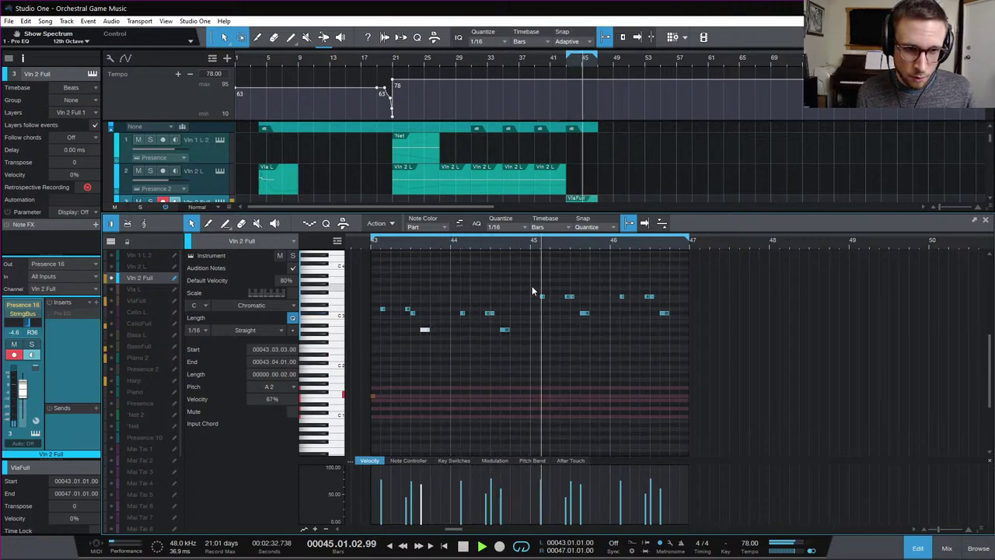
key(space)
Lower the three F3 notes in each of bars 45 and 46 to E3 and play the two bars from bar 45
drag(531, 285, 572, 300)
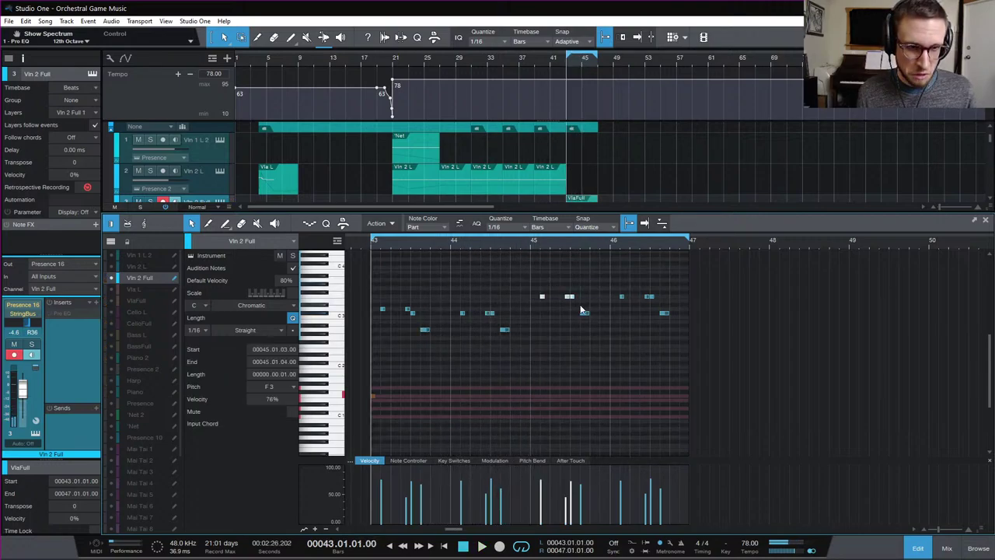
click(534, 243)
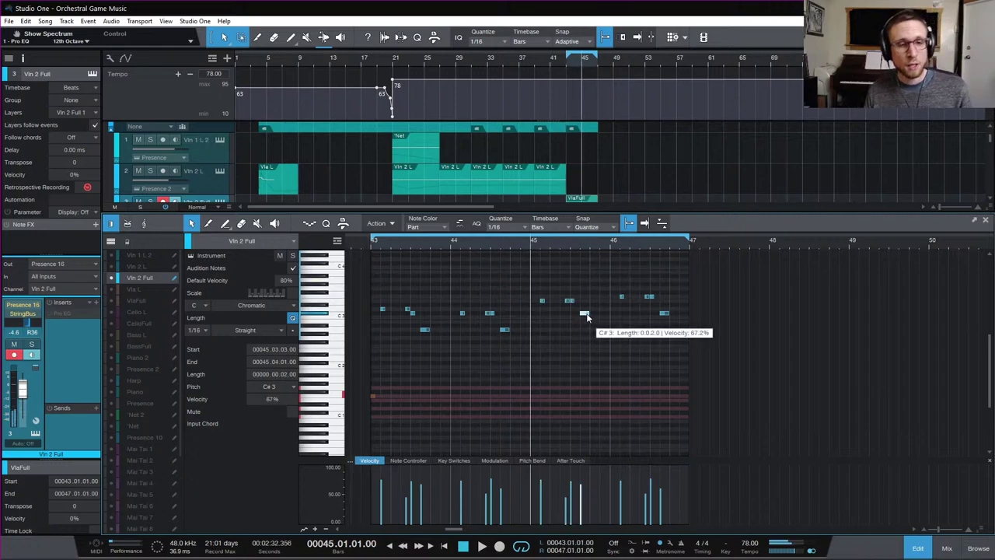
drag(622, 293, 667, 300)
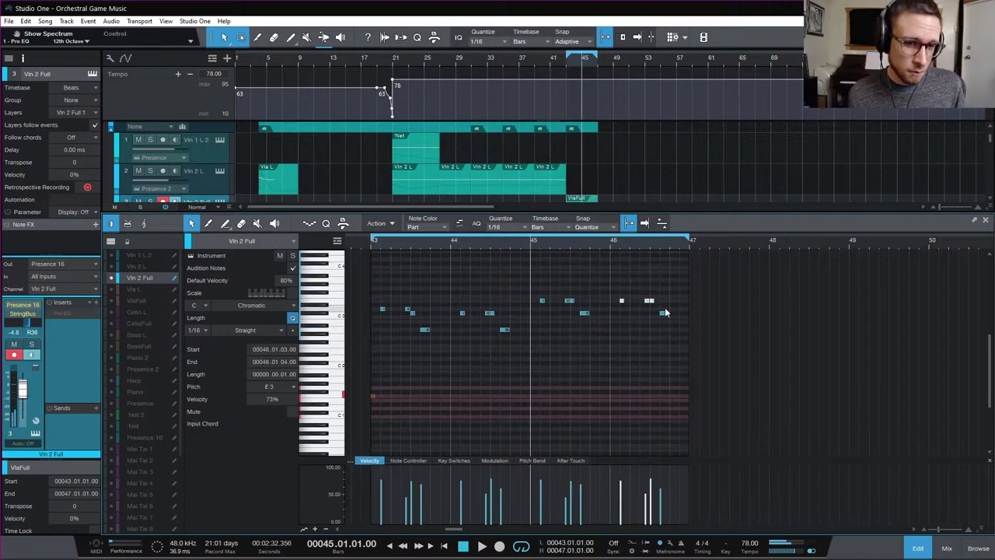
click(664, 312)
key(space)
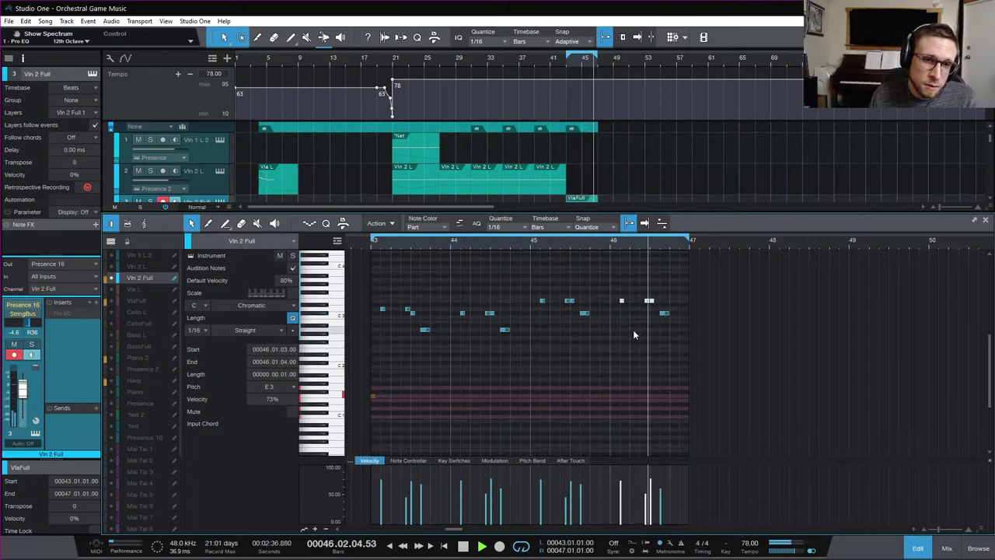
key(space)
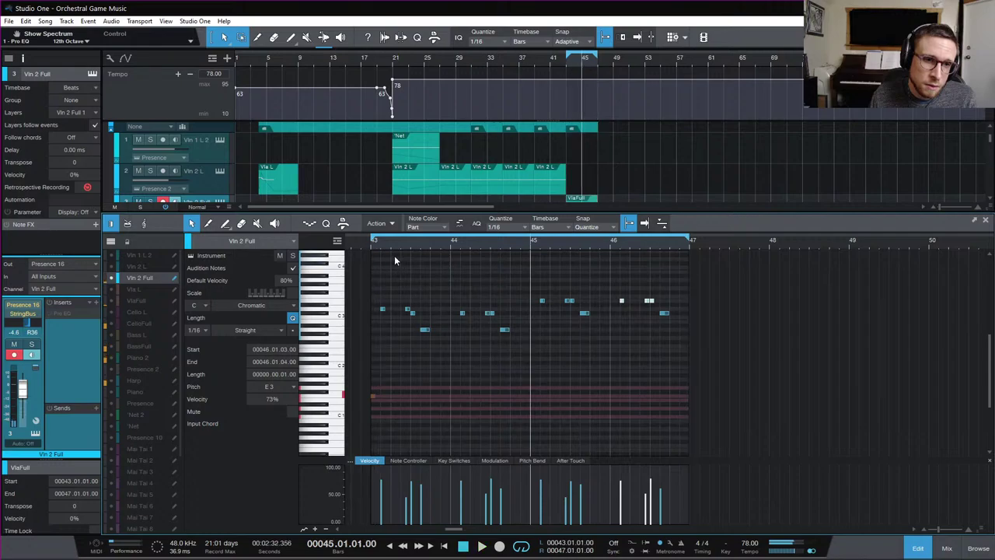
Audition the Vln 2 Full phrase from bar 43, and again from the end of bar 43
click(369, 244)
key(space)
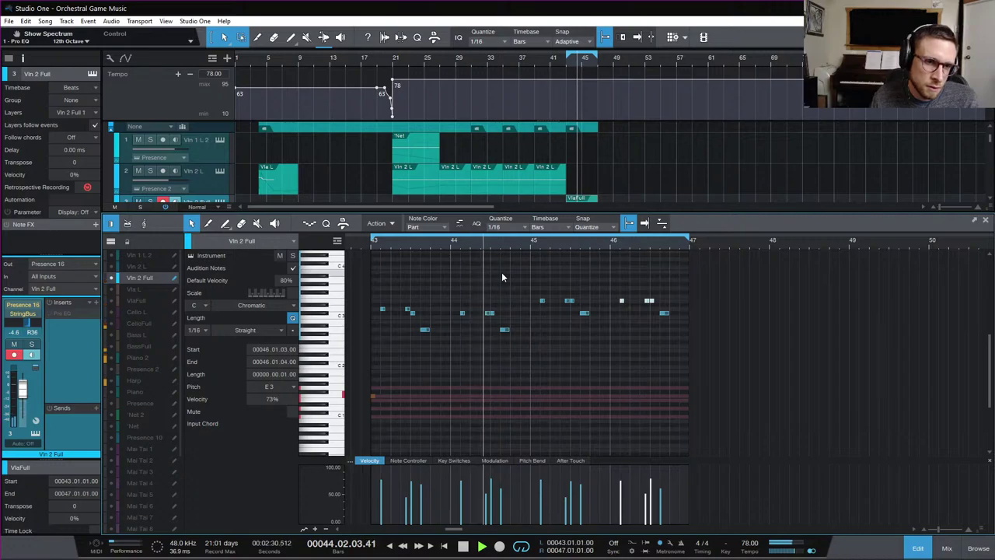
key(space)
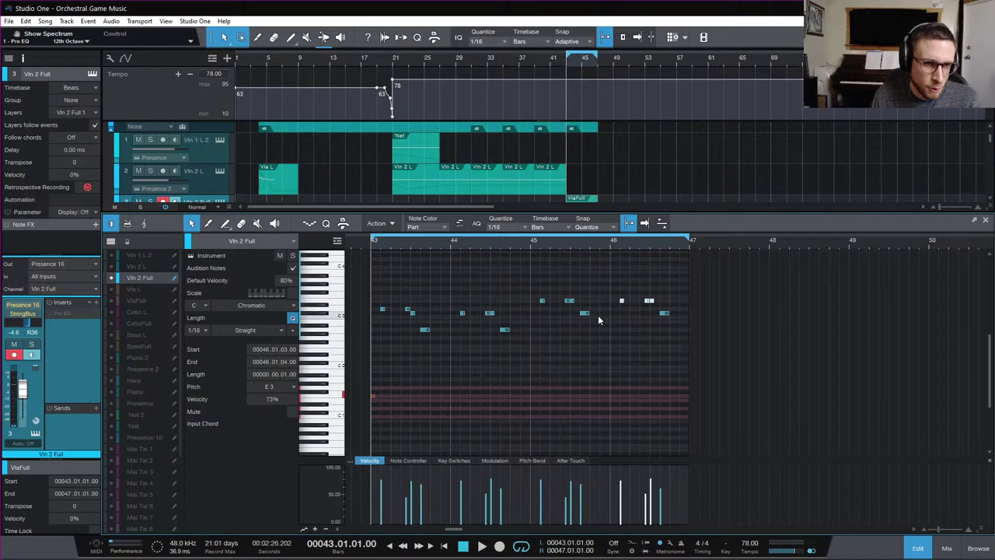
click(479, 340)
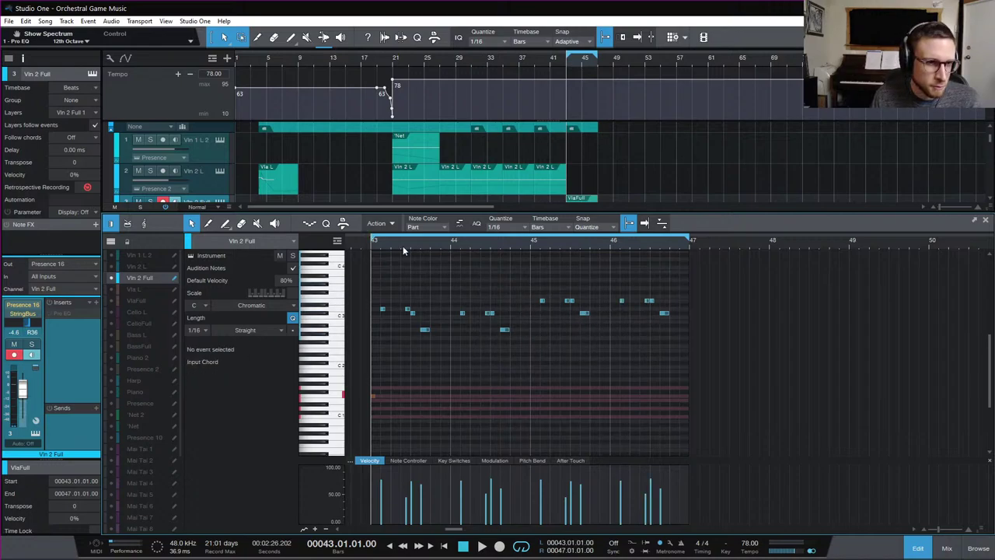
key(space)
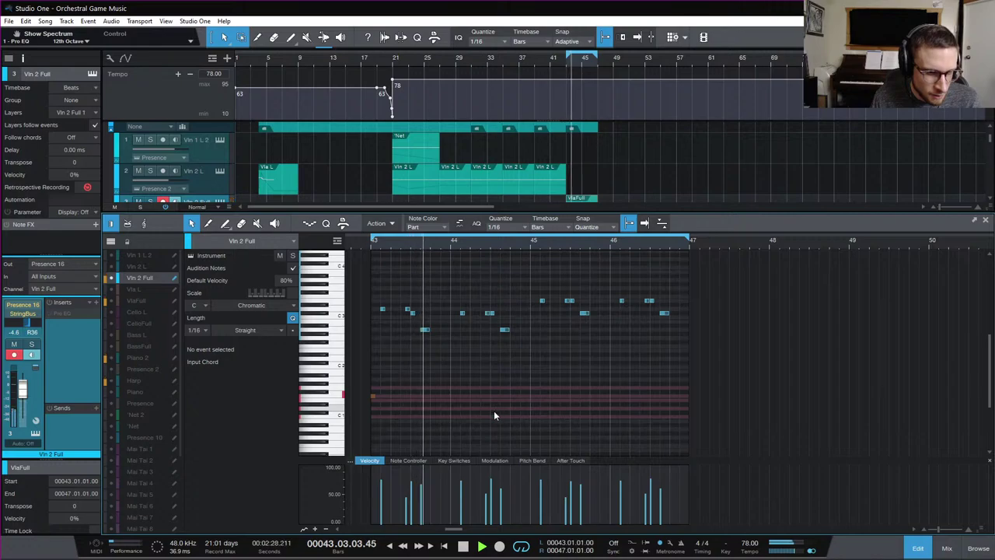
key(space)
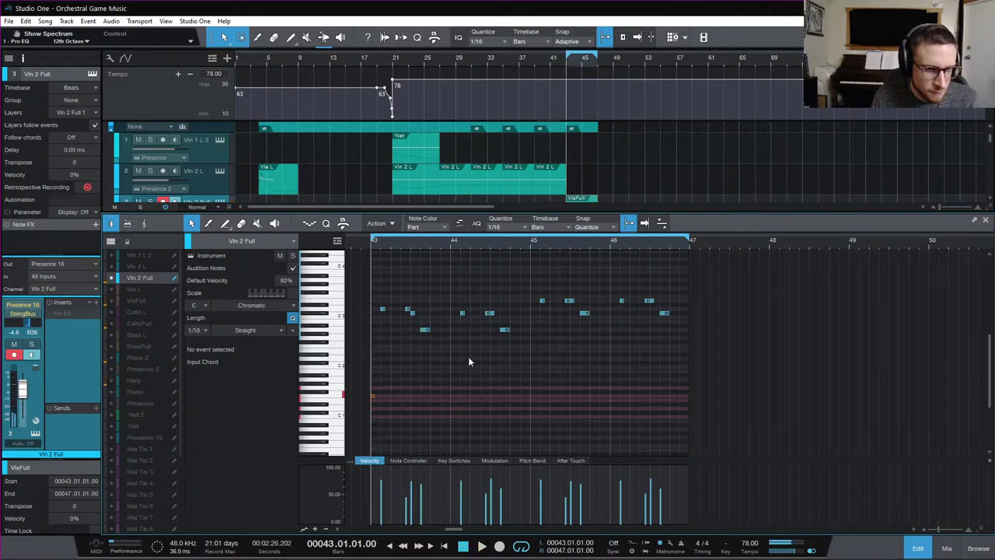
click(447, 245)
key(space)
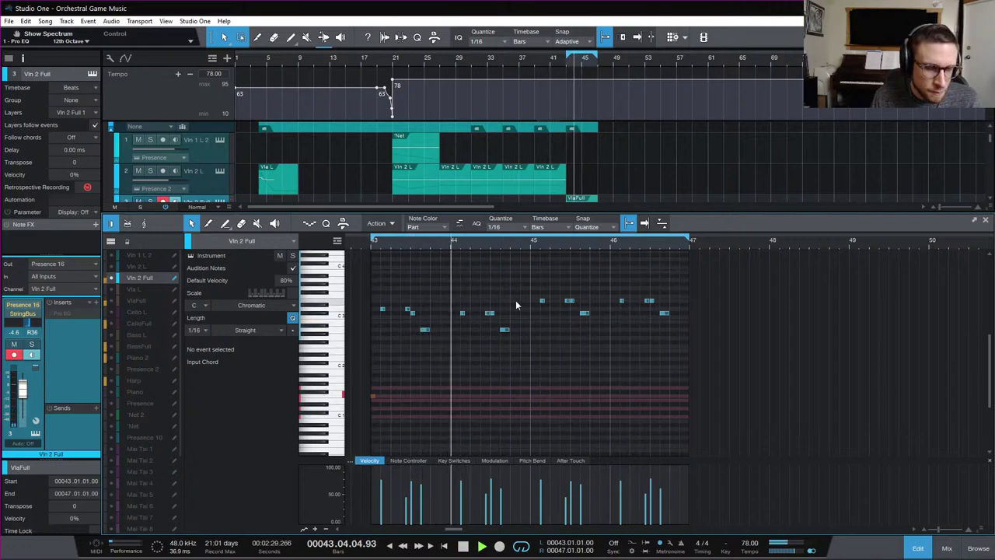
key(space)
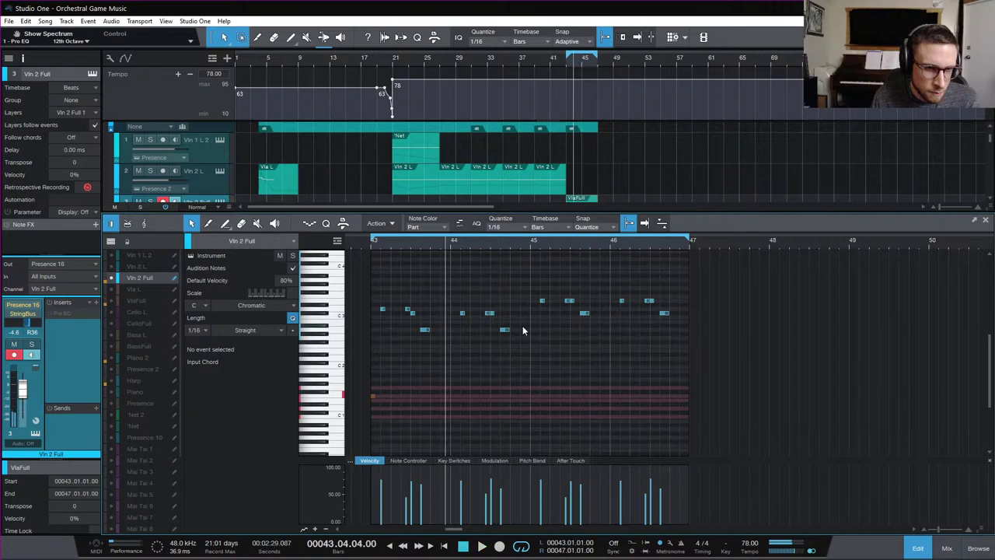
In VlaFull, raise bar 44's closing note to F#2 and play the transition into bar 44
click(504, 329)
scroll(535, 178, down, 3)
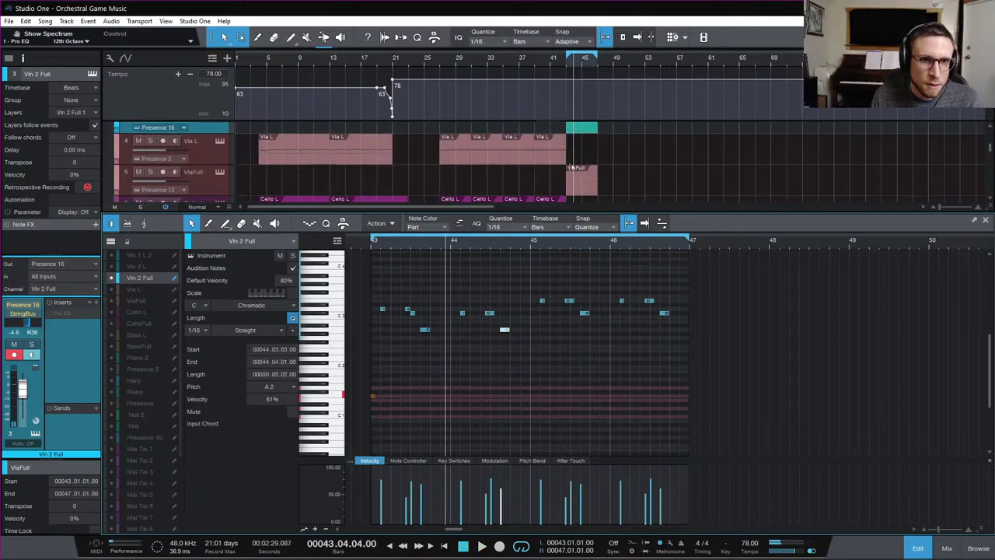
click(582, 190)
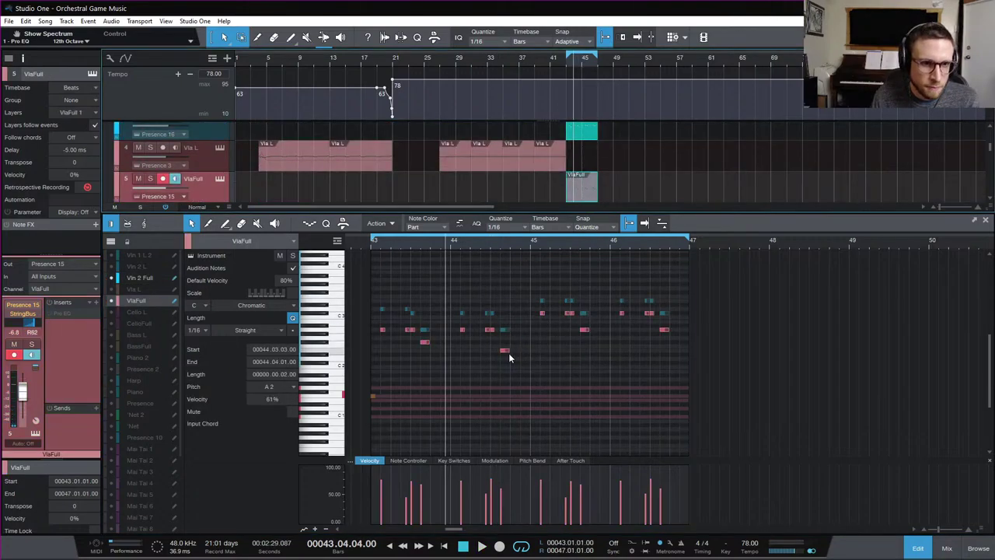
drag(505, 352, 505, 347)
key(space)
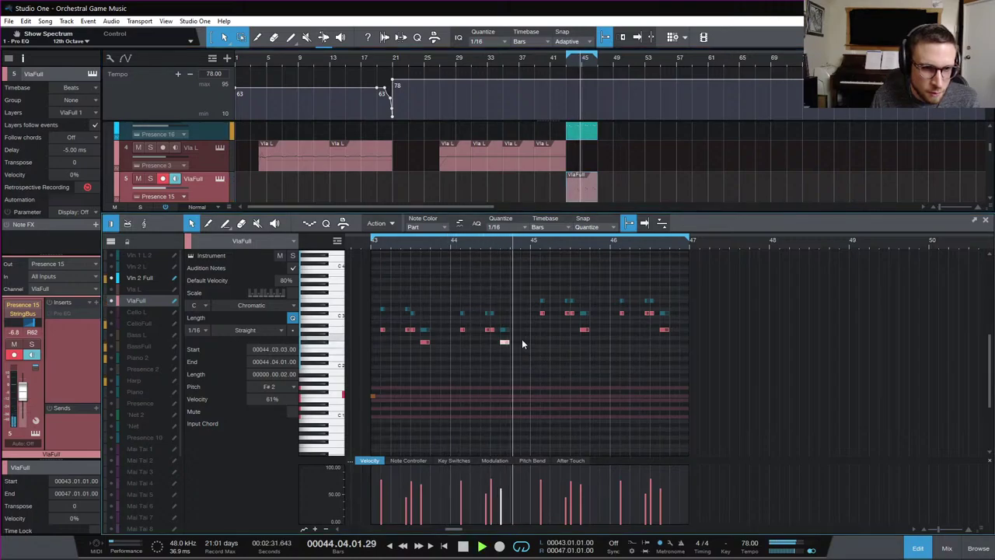
key(space)
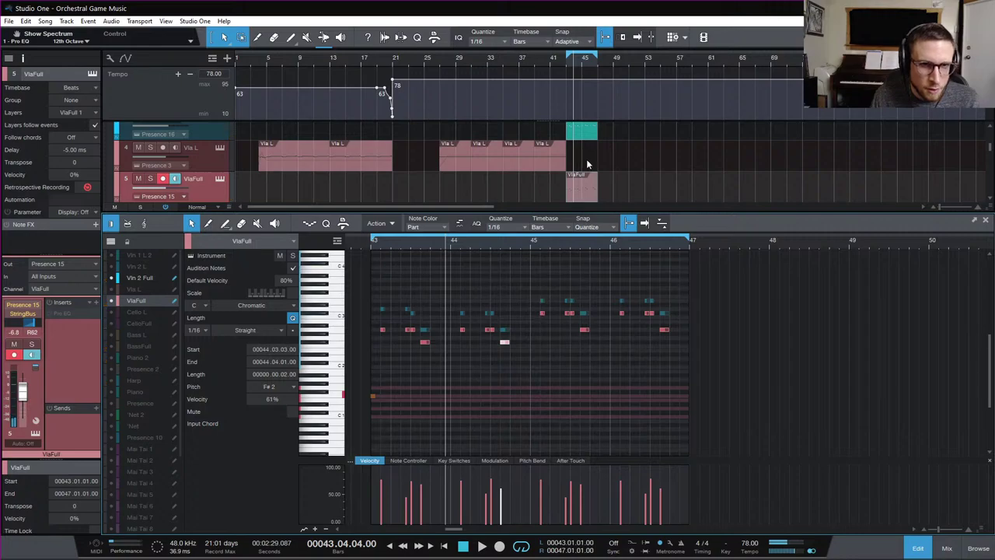
In bar 45 of VlaFull, lower the three C#3 notes to B2 and the closing note to G2
scroll(590, 192, up, 1)
click(555, 315)
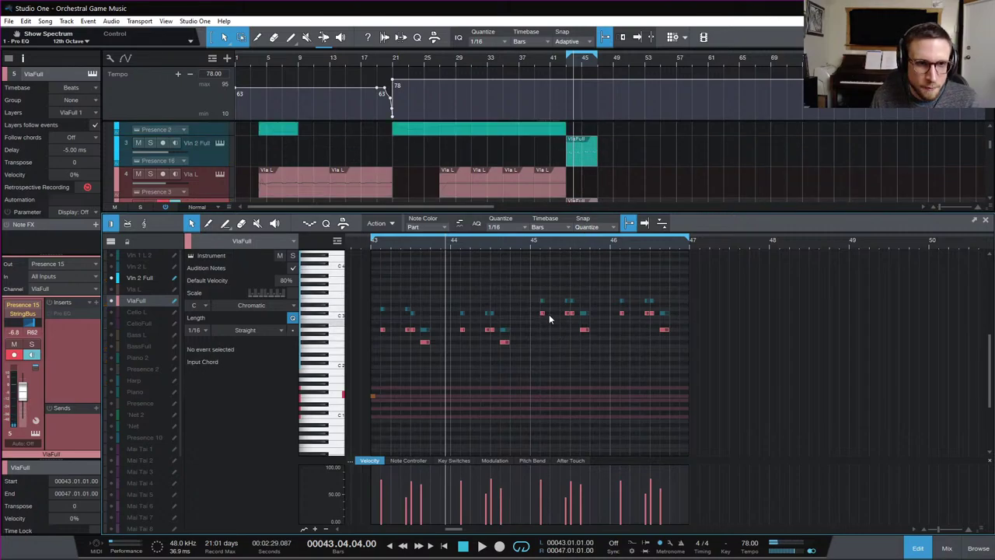
click(529, 242)
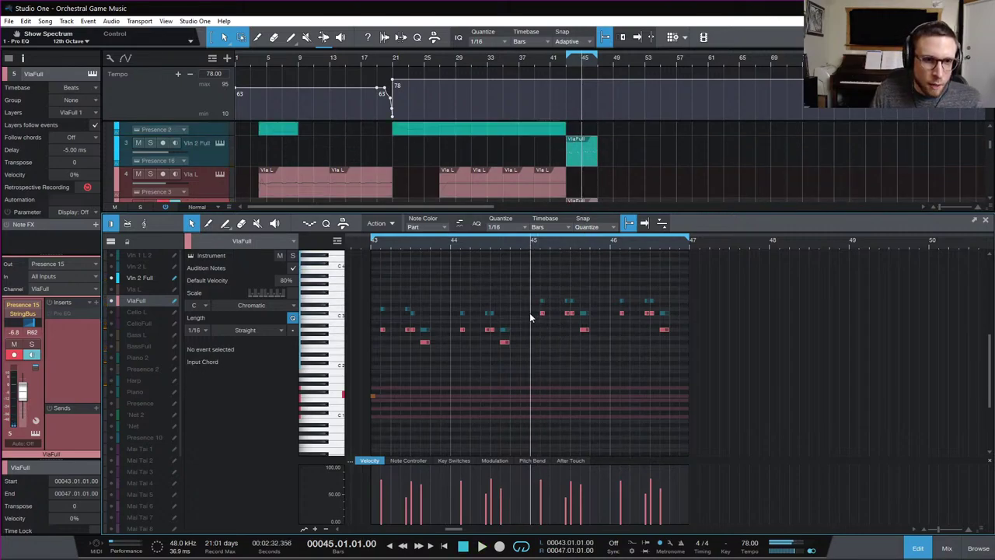
drag(541, 311, 573, 316)
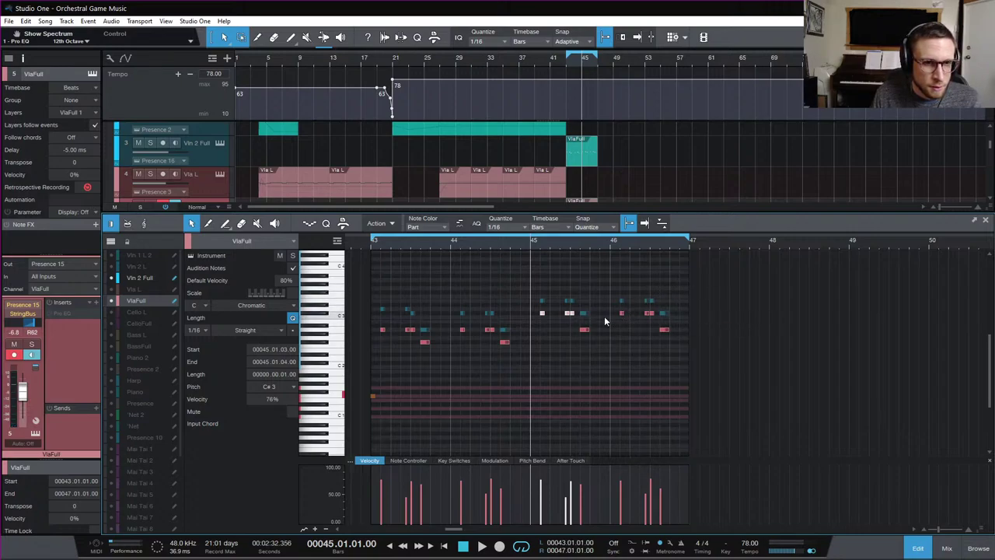
key(Down)
key(Down)
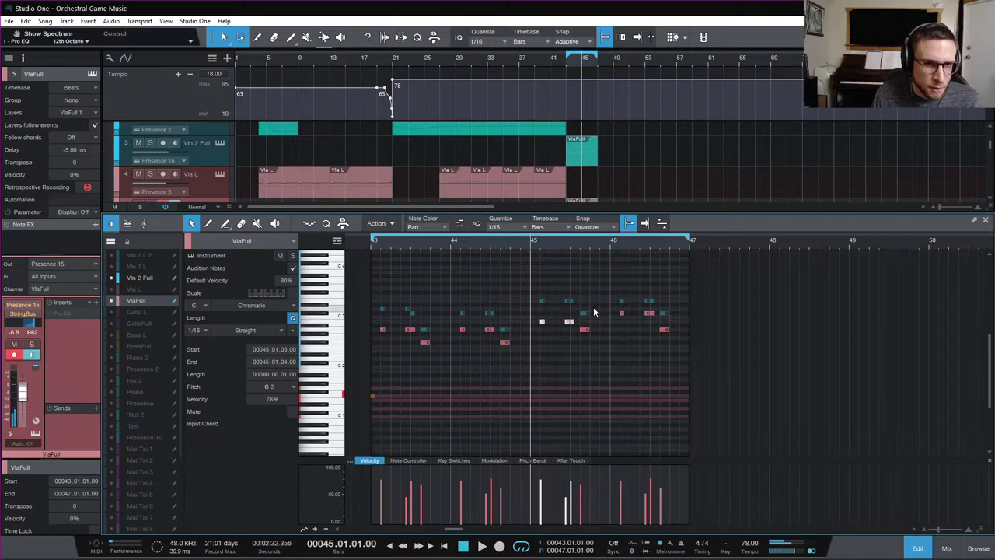
drag(580, 331, 586, 338)
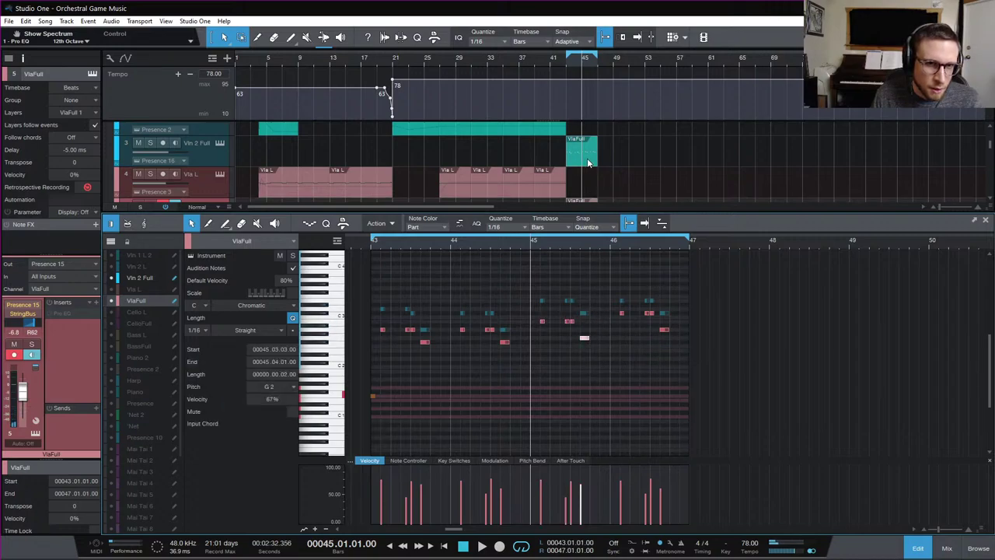
In bar 45 of Vln 2 Full, lower the three E3 notes to D3 and the closing note to B2, and play the bar
click(140, 278)
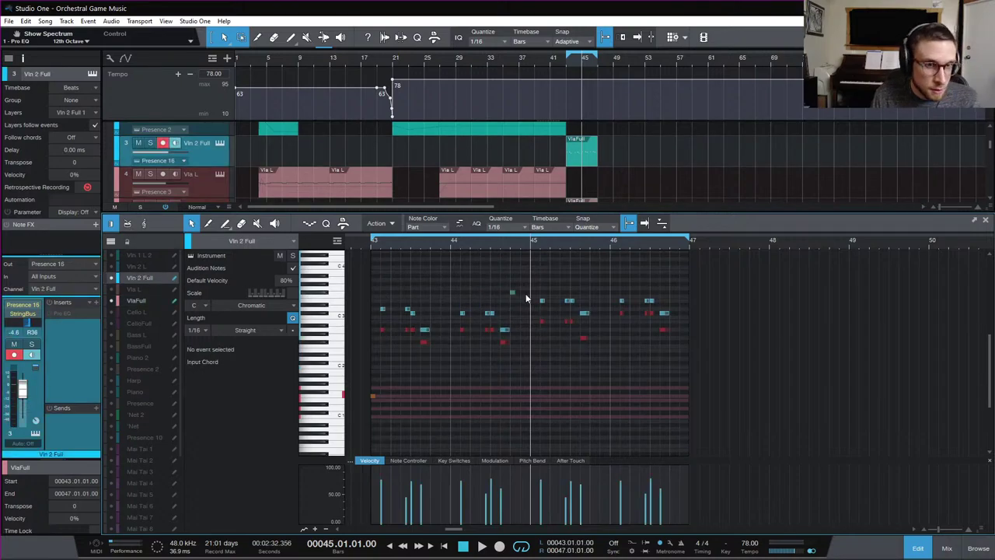
drag(589, 301, 589, 321)
key(Down)
key(Down)
key(space)
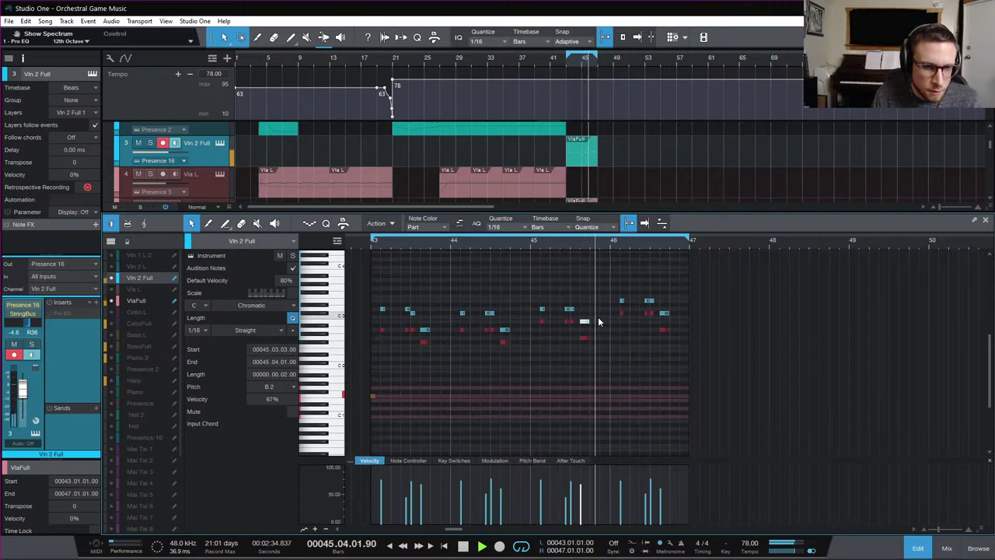
key(space)
key(space)
click(598, 314)
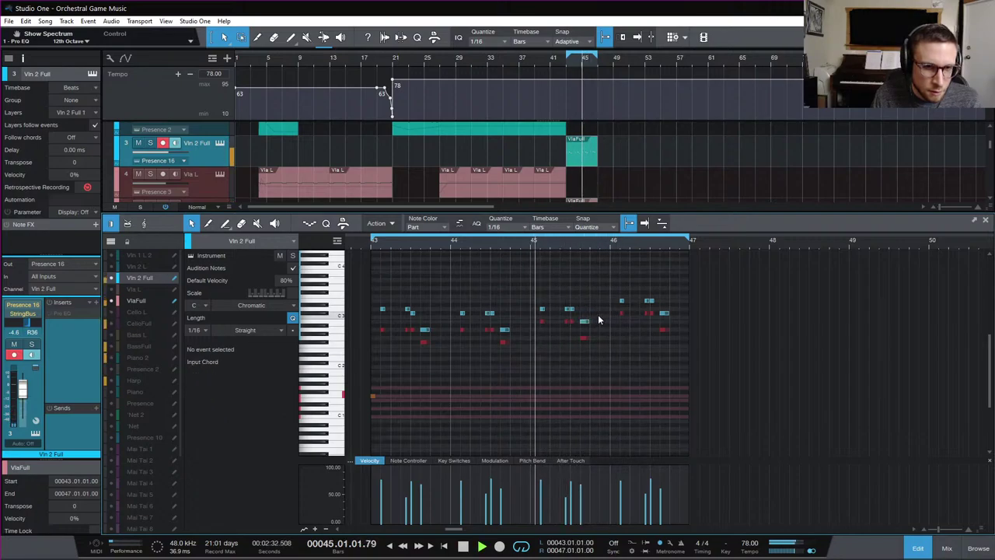
key(space)
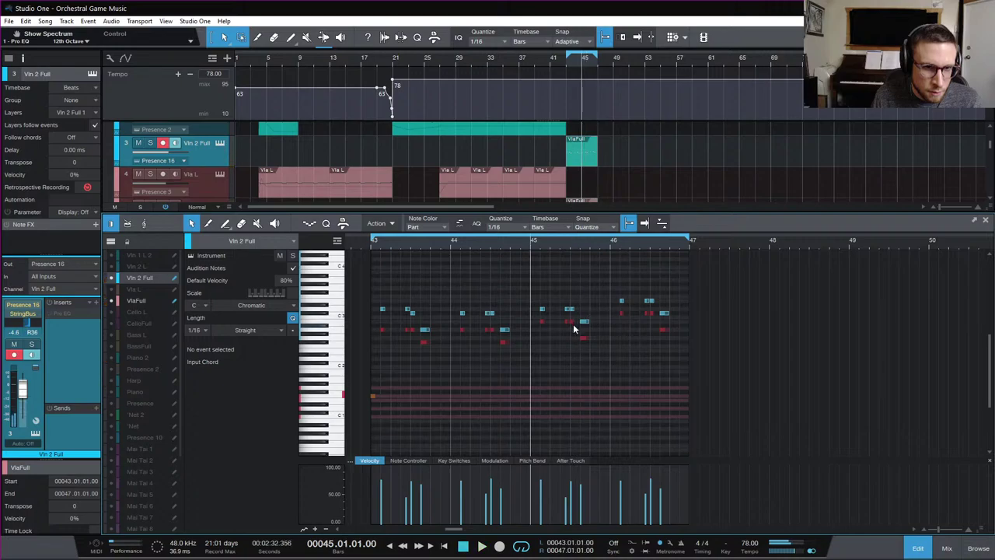
In bar 45, lower VlaFull's third note to A2 and closing note to F#2, and Vln 2 Full's closing note to A2, checking by playback
click(573, 324)
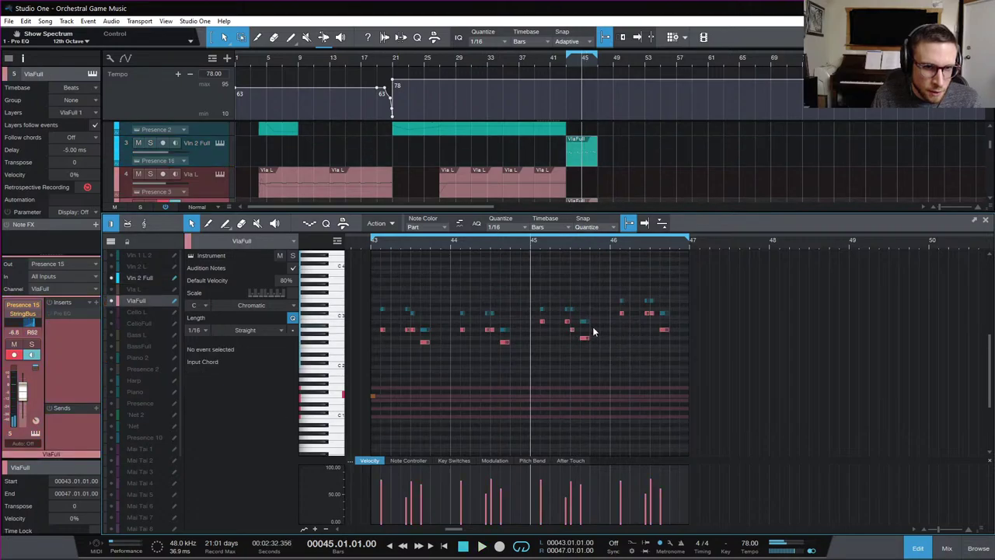
click(586, 338)
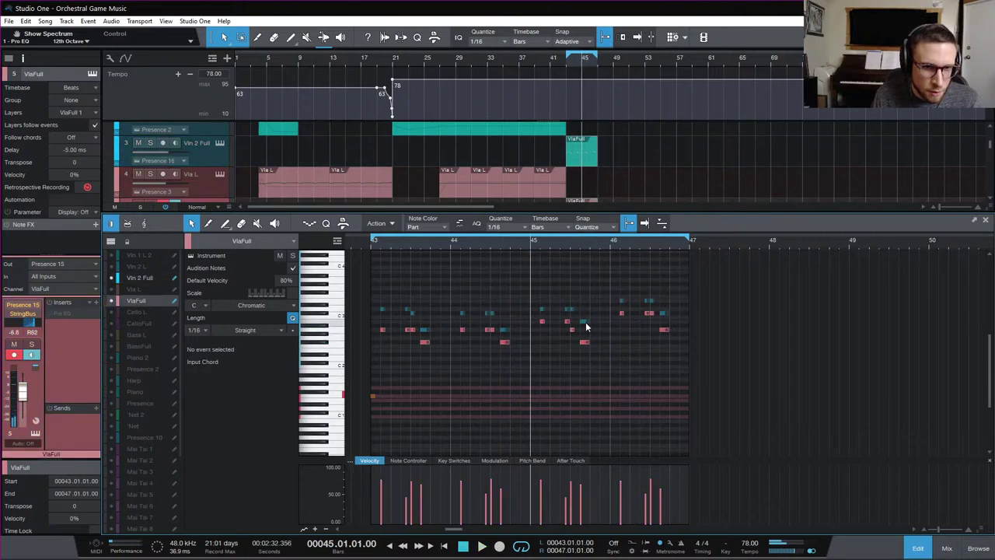
click(585, 323)
drag(586, 332, 586, 336)
key(space)
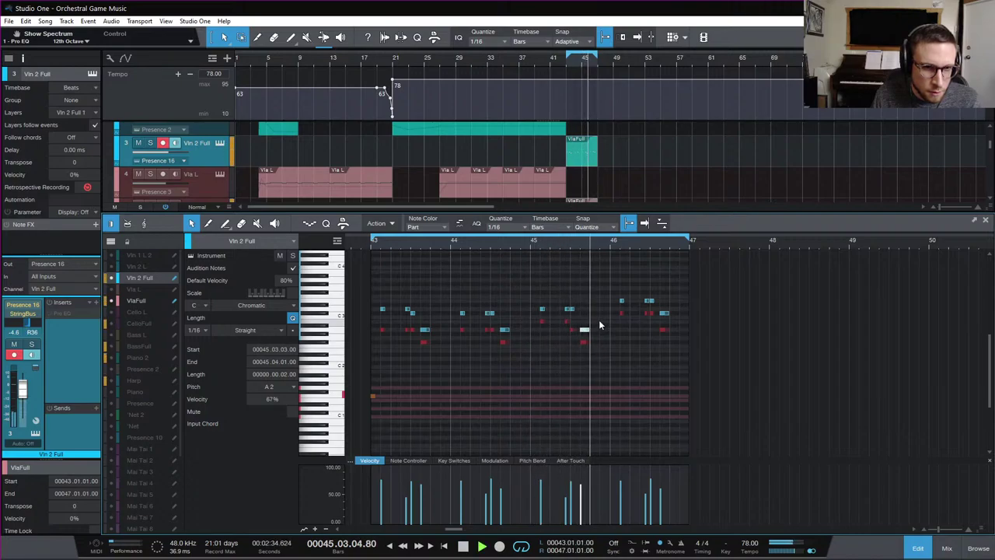
click(590, 304)
key(space)
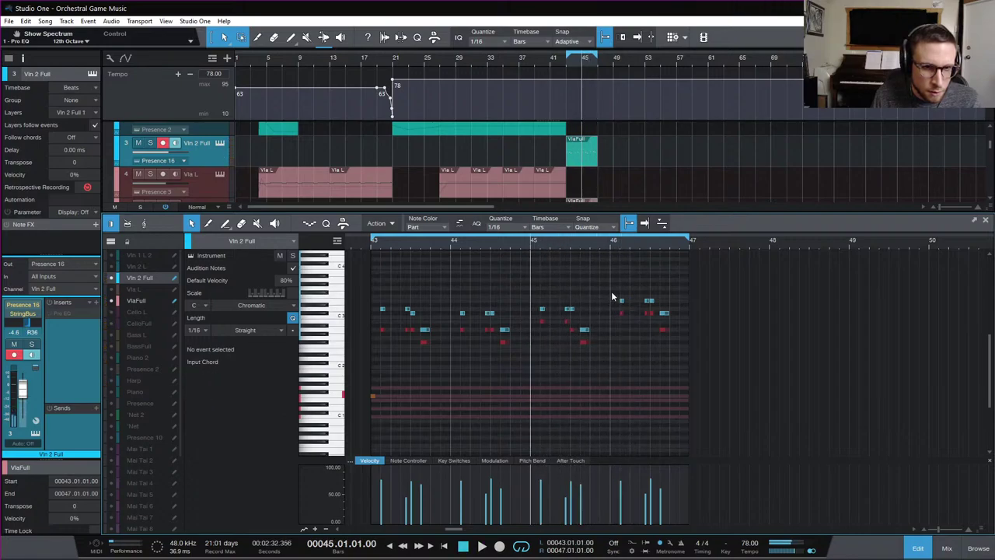
Raise bar 46's closing note in Vln 2 Full to F#3, playing the bar before and after the change
click(607, 245)
key(space)
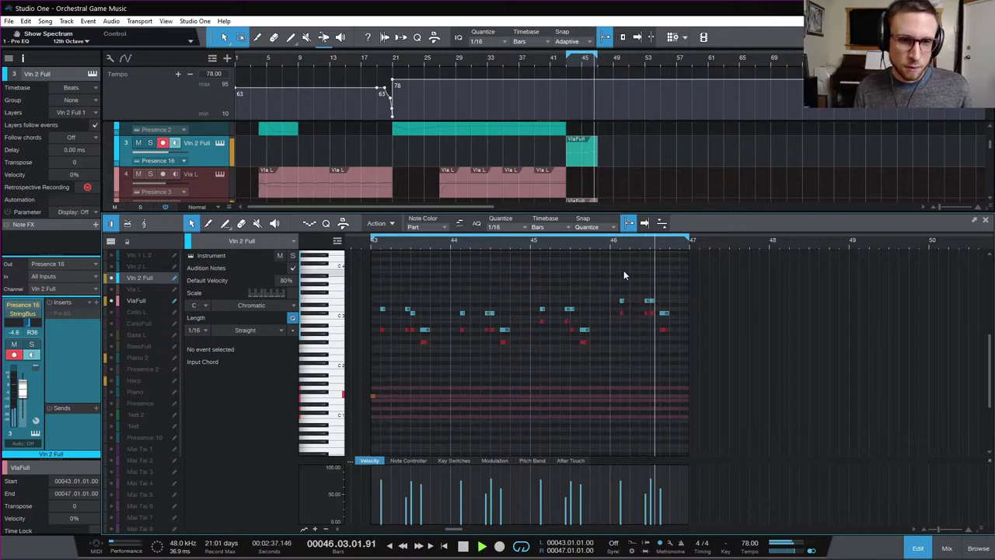
key(space)
drag(665, 311, 665, 292)
click(666, 273)
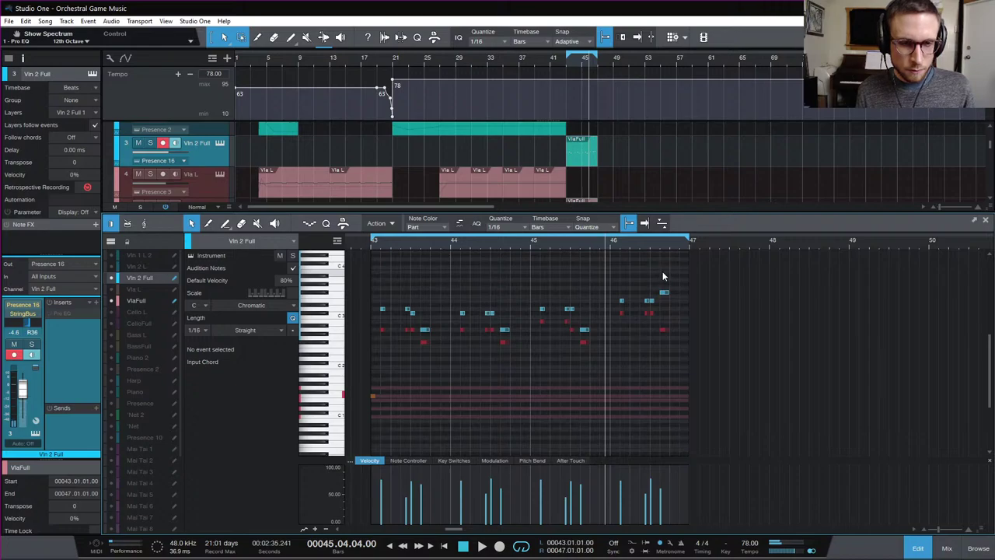
key(space)
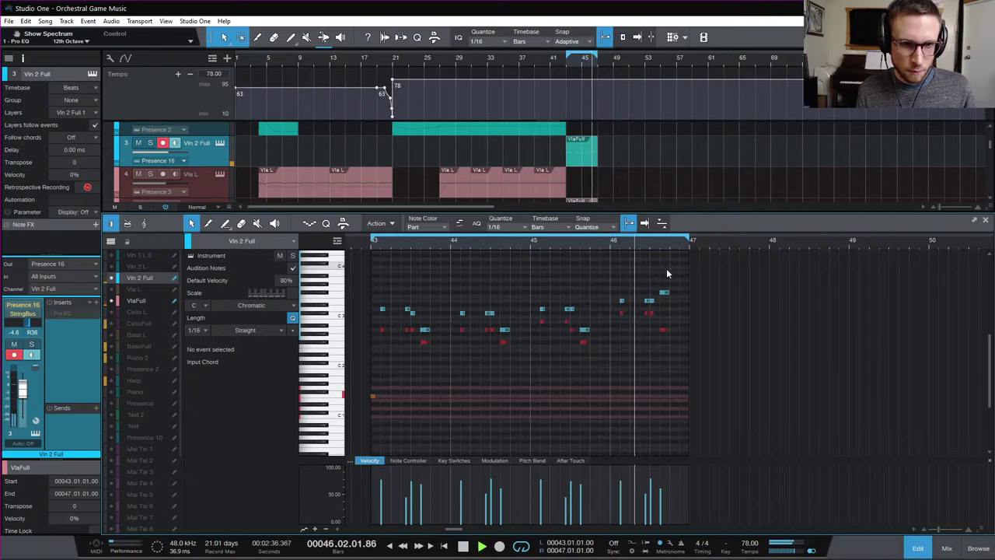
key(space)
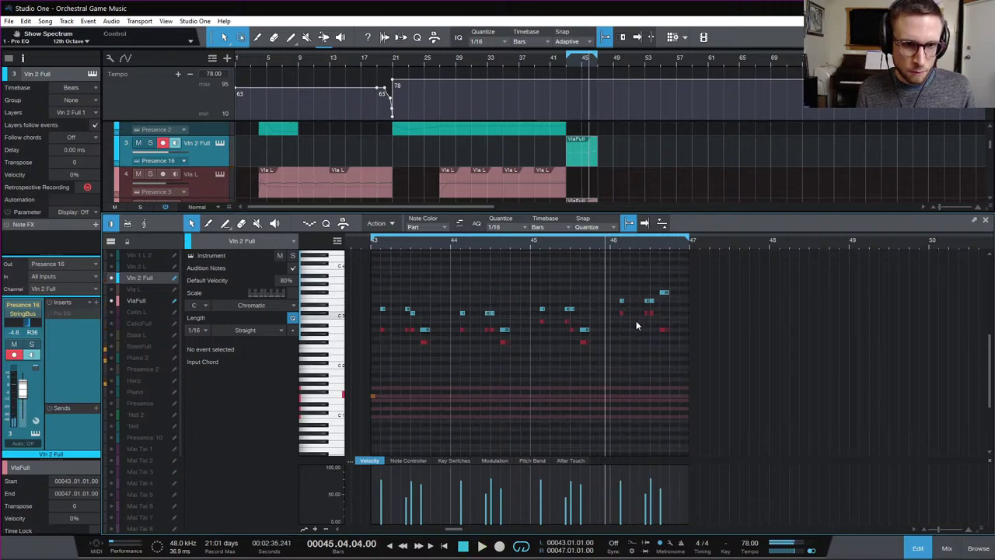
Audition bar 46 with VlaFull active and lower the part's third note in that bar to B2
drag(611, 313, 667, 314)
key(space)
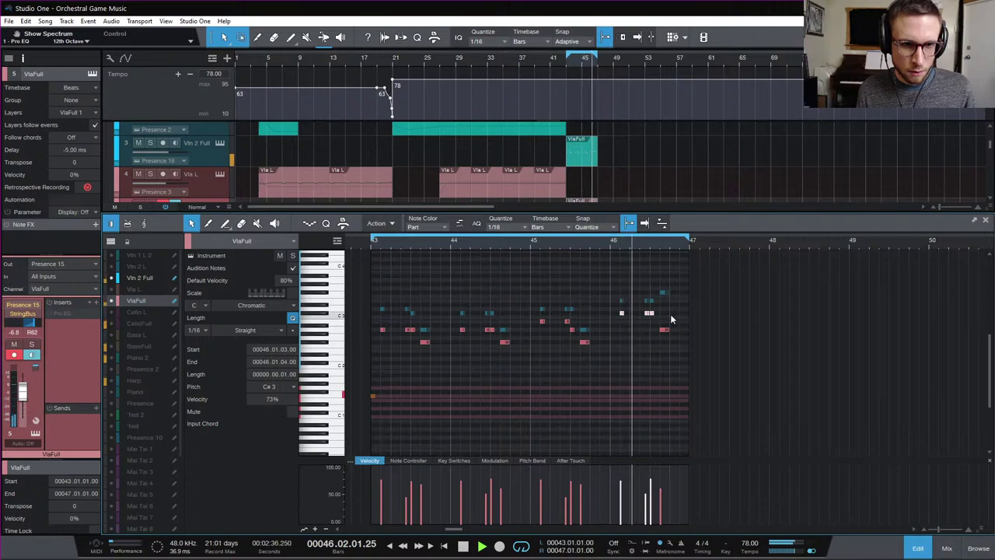
key(space)
click(663, 313)
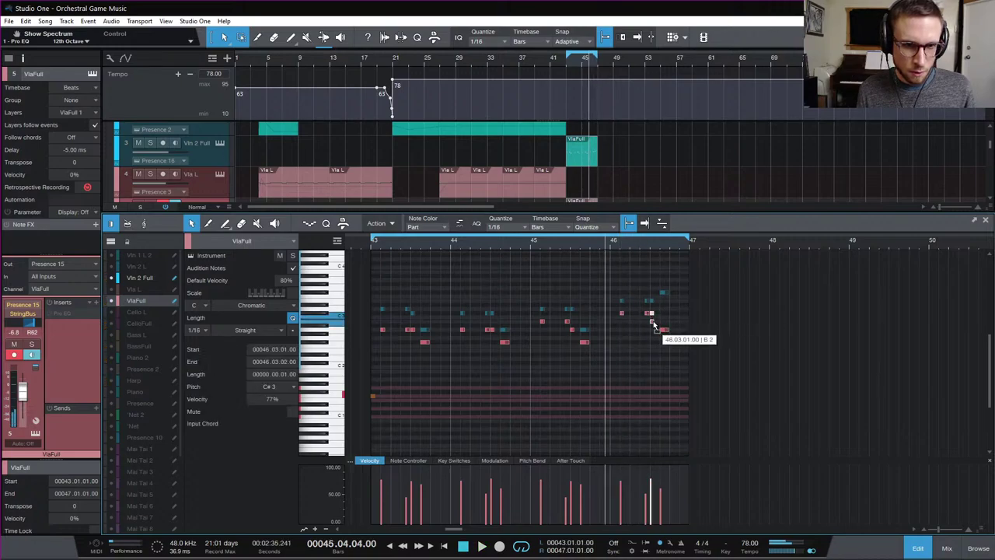
key(space)
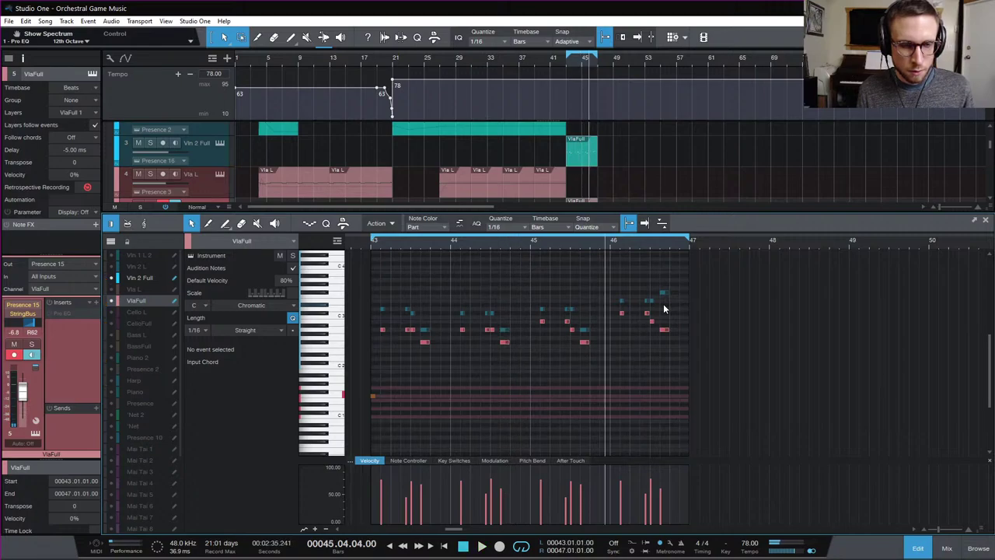
Play from bar 43, lower that bar's closing VlaFull note to E2, and close the note editor after a brief replay
click(370, 244)
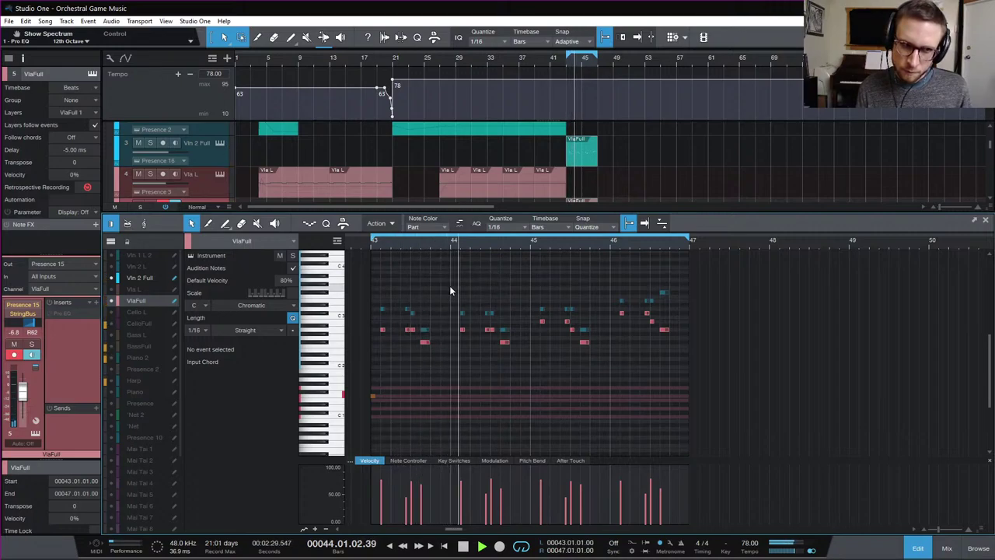
key(space)
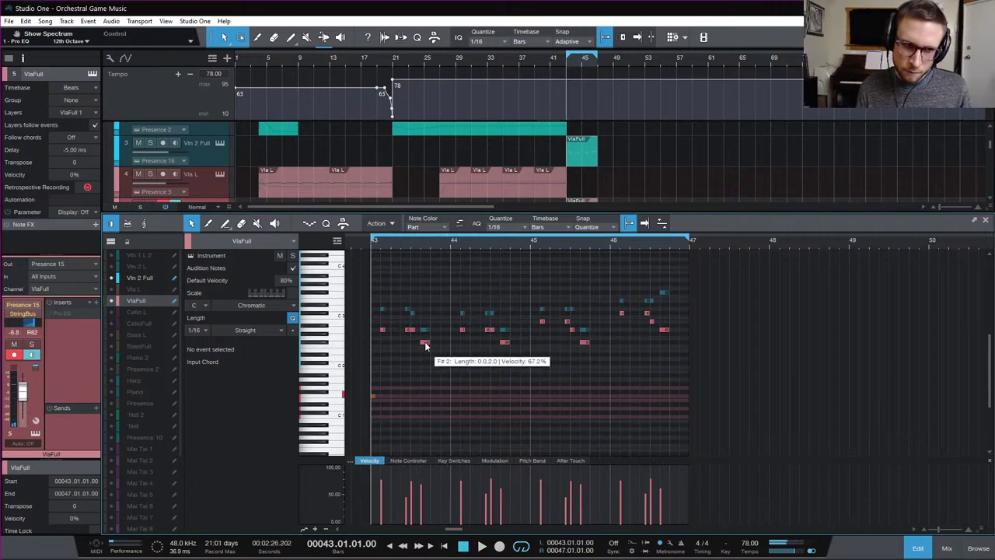
drag(425, 341, 423, 351)
key(space)
click(437, 344)
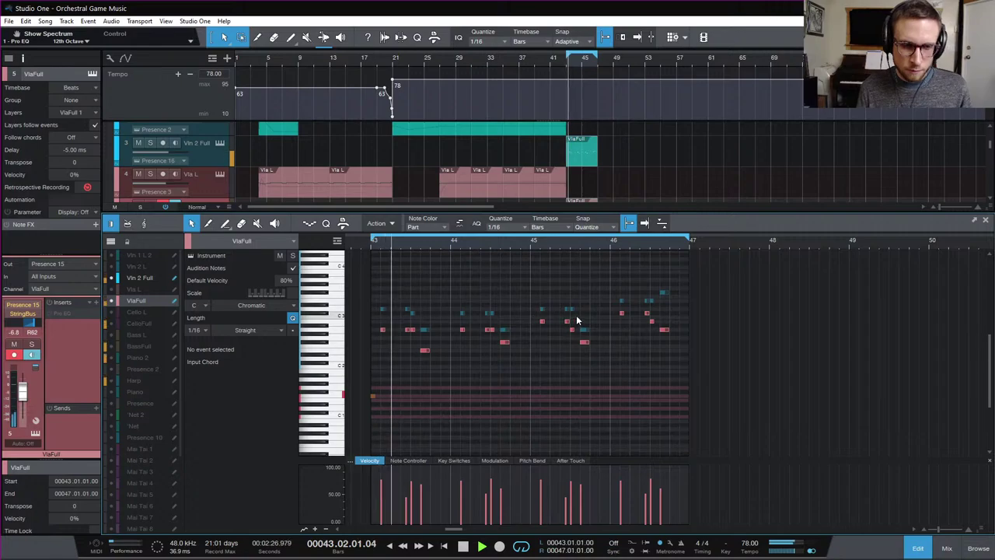
key(space)
click(919, 549)
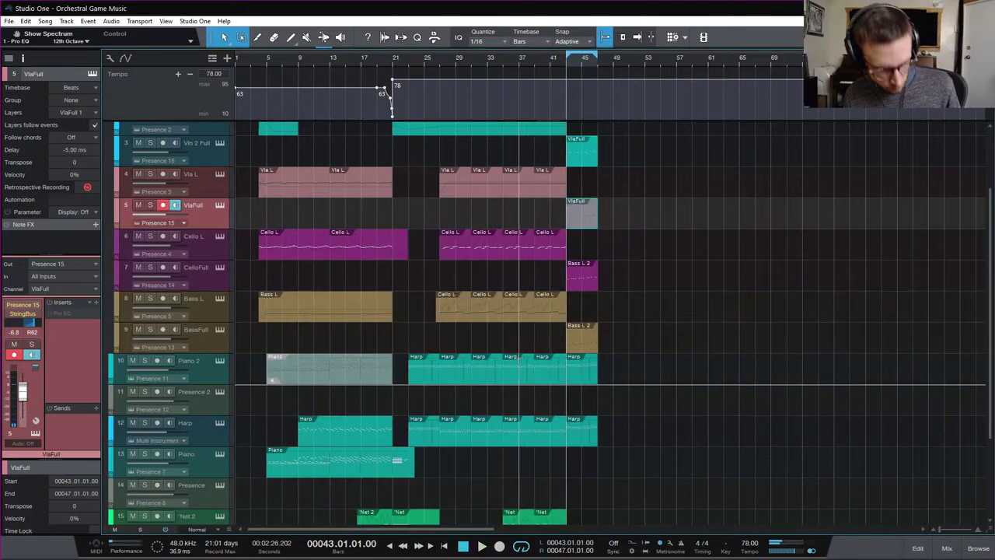
Save the song and play the arrangement from bar 37
key(ctrl+s)
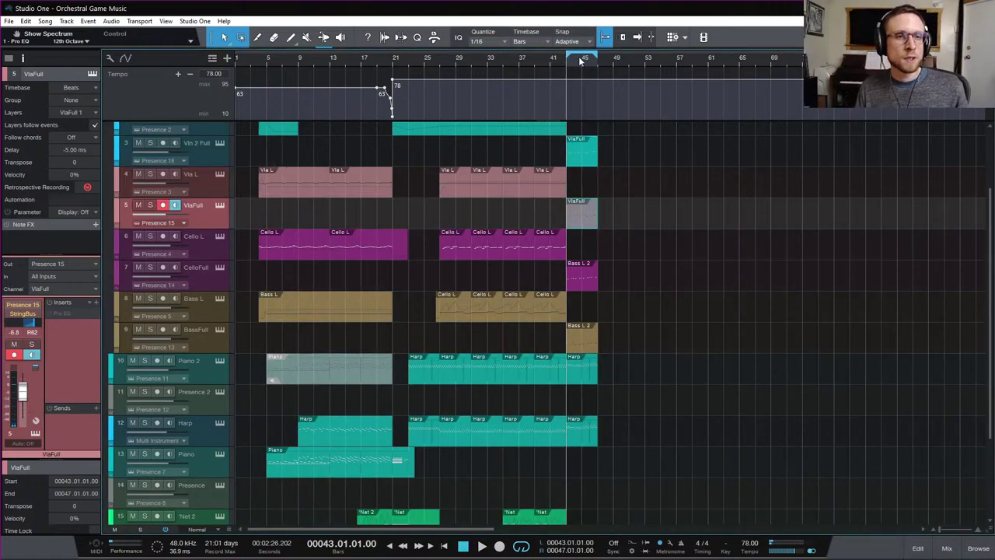
click(519, 62)
key(space)
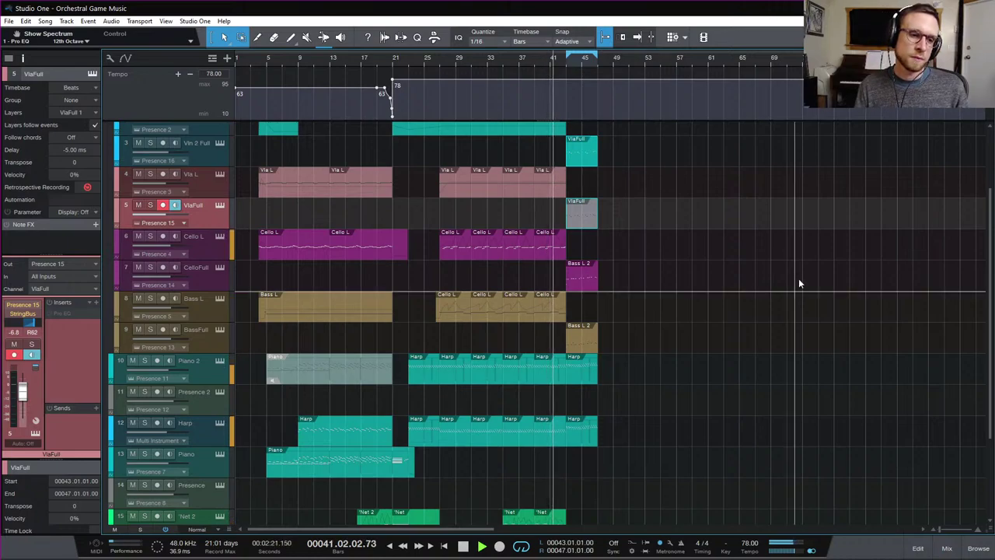
Open the mixer during playback, inspect the Compressor on the 'Net channel, then close both and stop playback
click(947, 548)
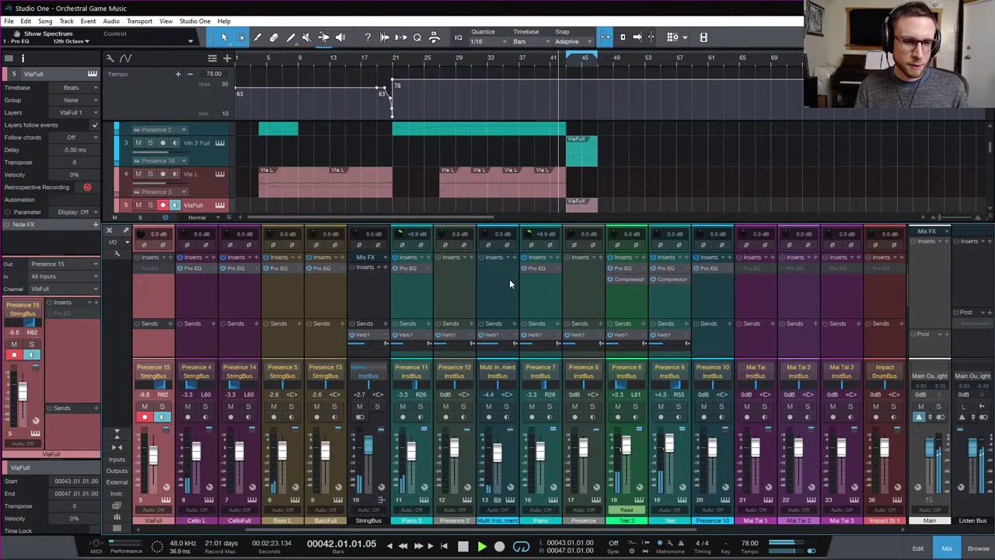
click(673, 281)
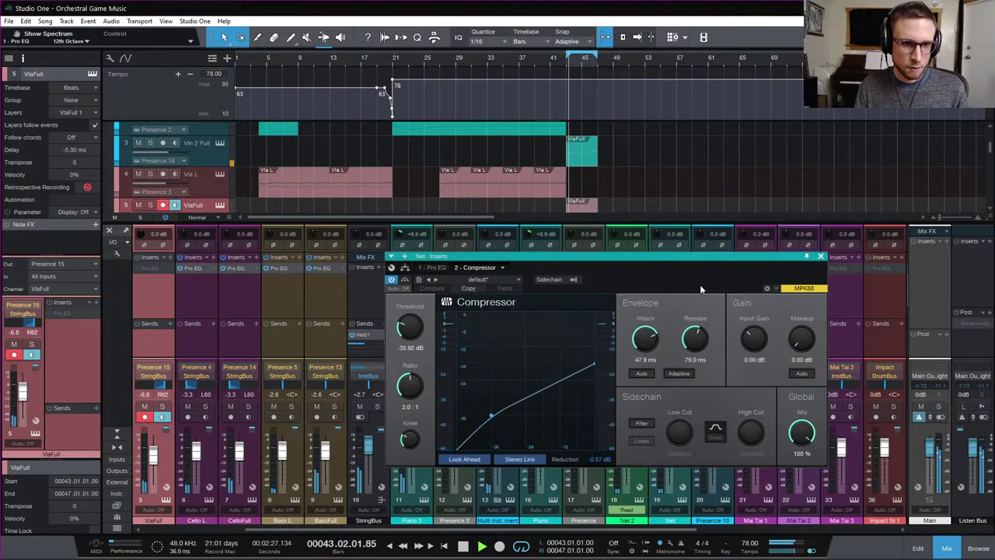
click(821, 257)
click(946, 548)
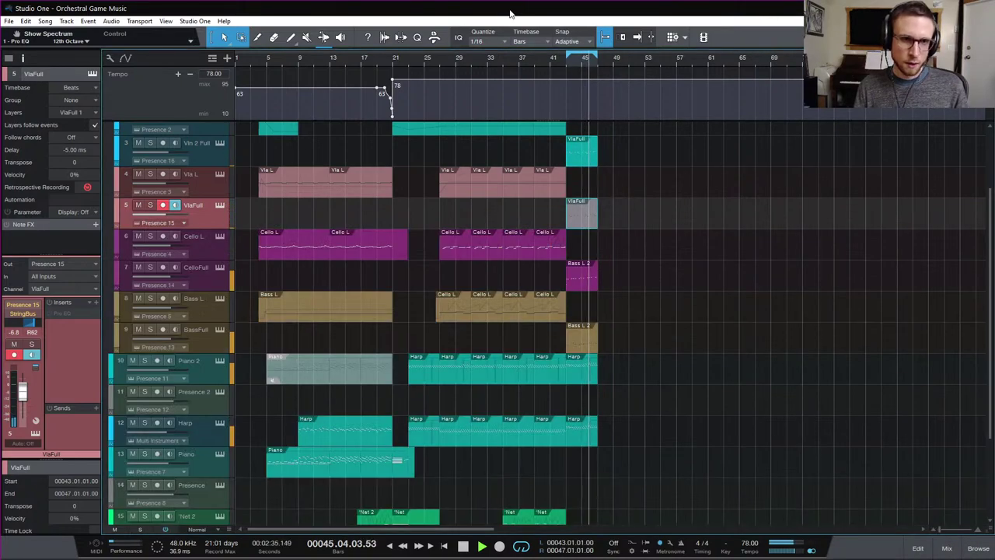
key(space)
Open the Vln 2 Full part in the note editor, solo its track and play from bar 43
click(564, 63)
scroll(625, 256, up, 2)
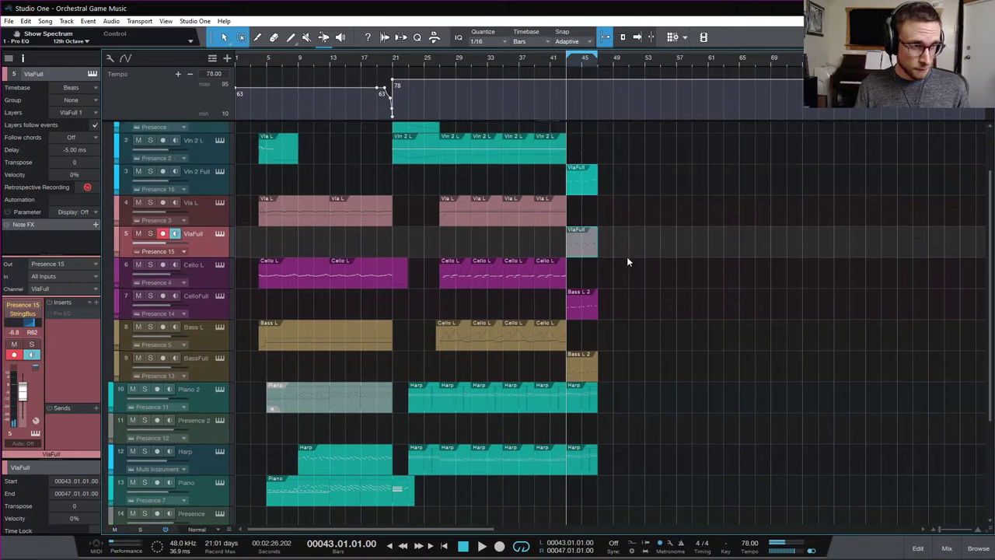
double_click(586, 214)
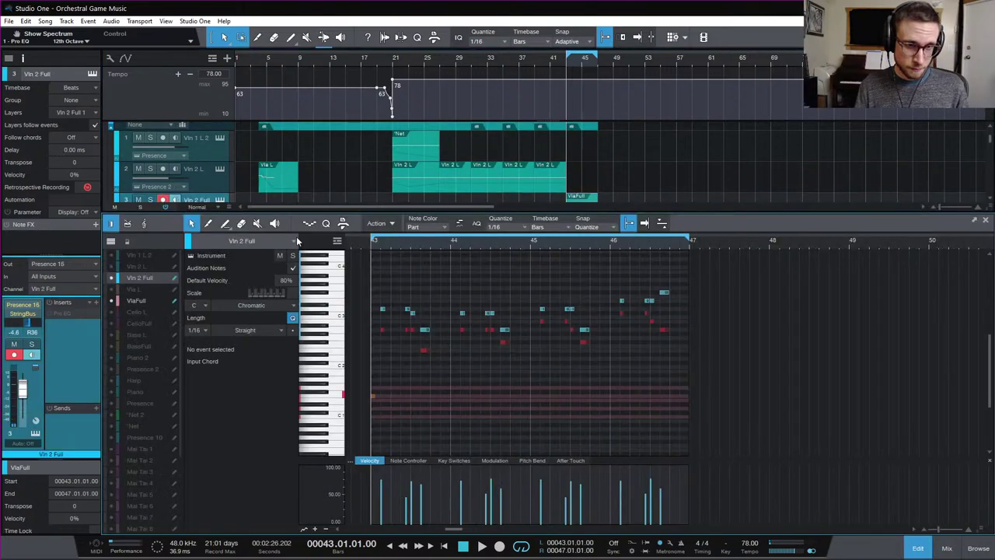
click(151, 200)
key(space)
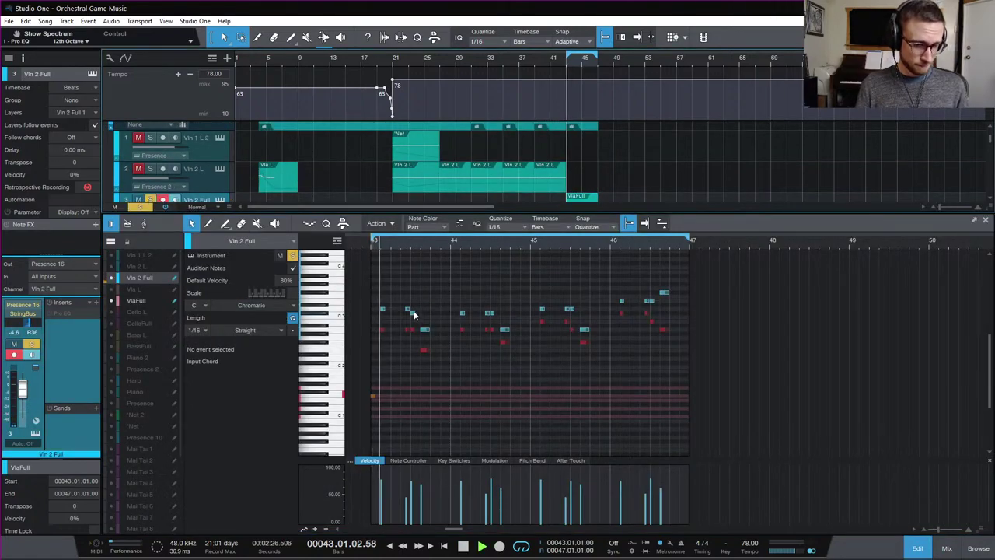
Soften Vln 2 Full's velocities in bars 43 and 44, setting bar 43's closing A2 to about 58% and bar 44's opening C#3 to about 62%
key(space)
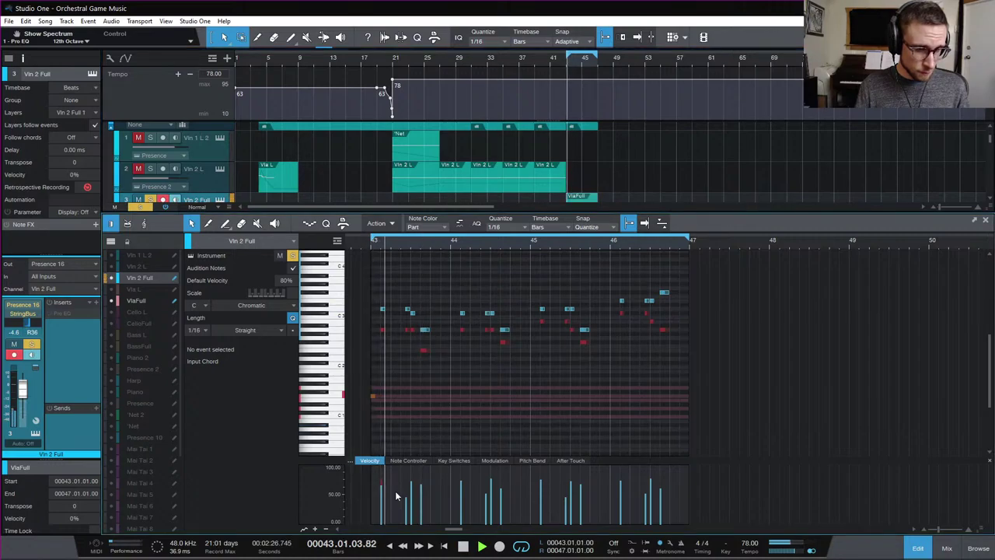
key(space)
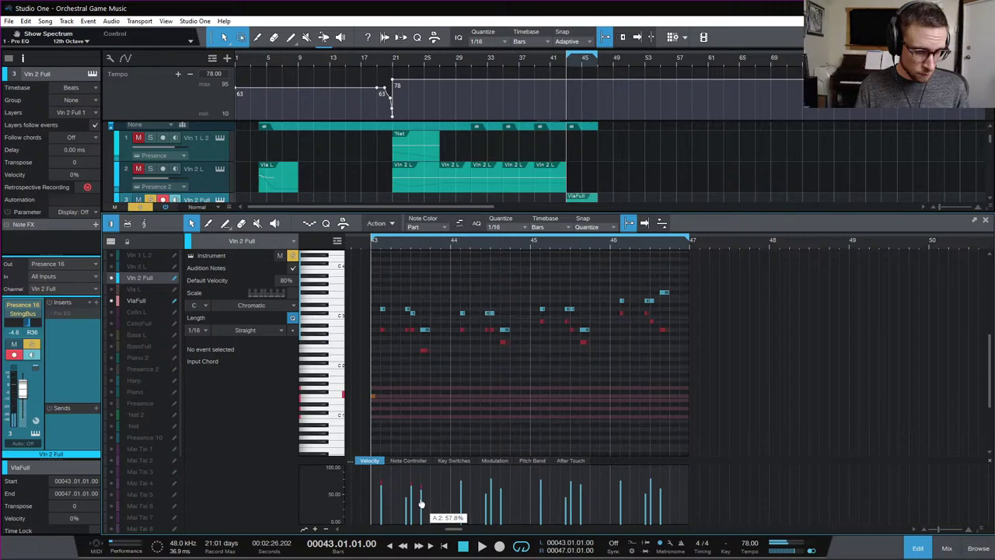
key(space)
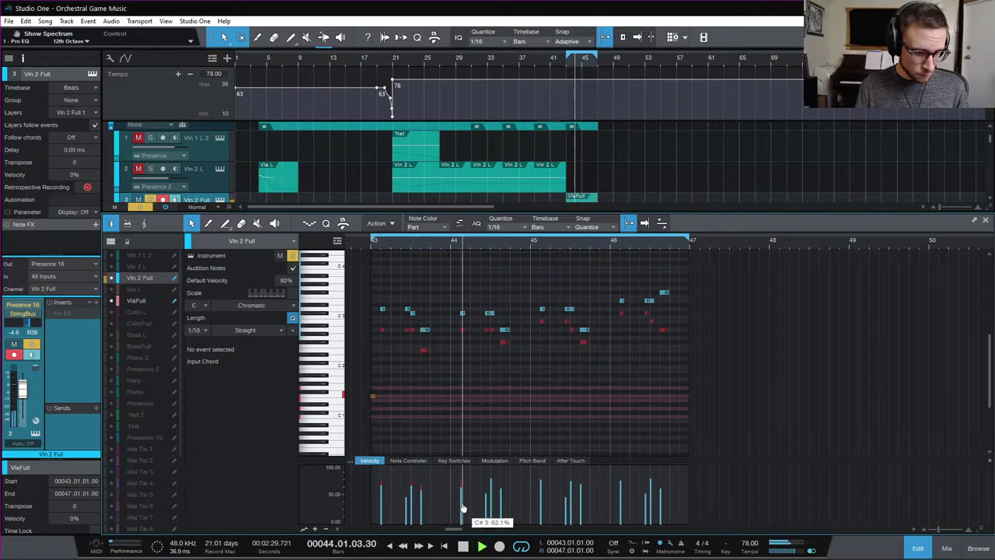
key(space)
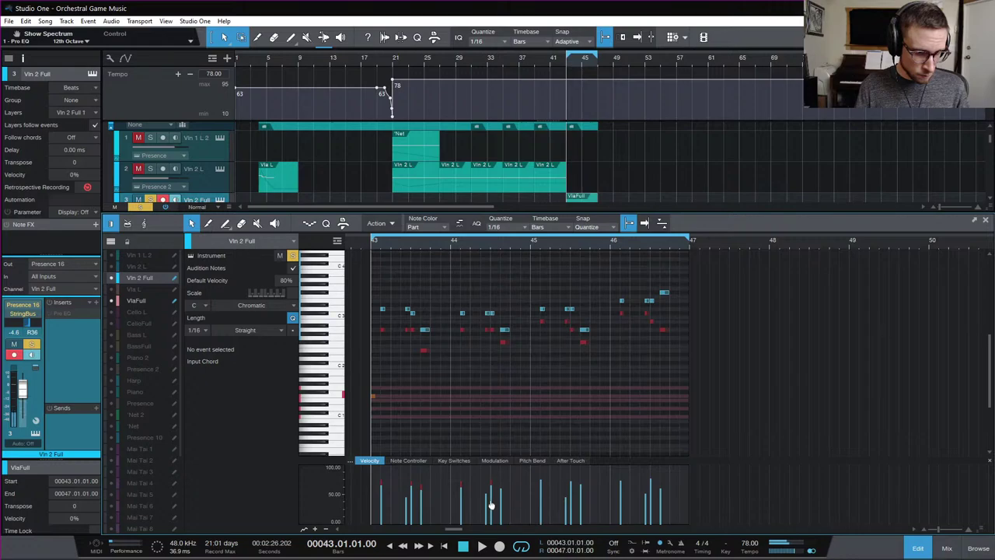
key(space)
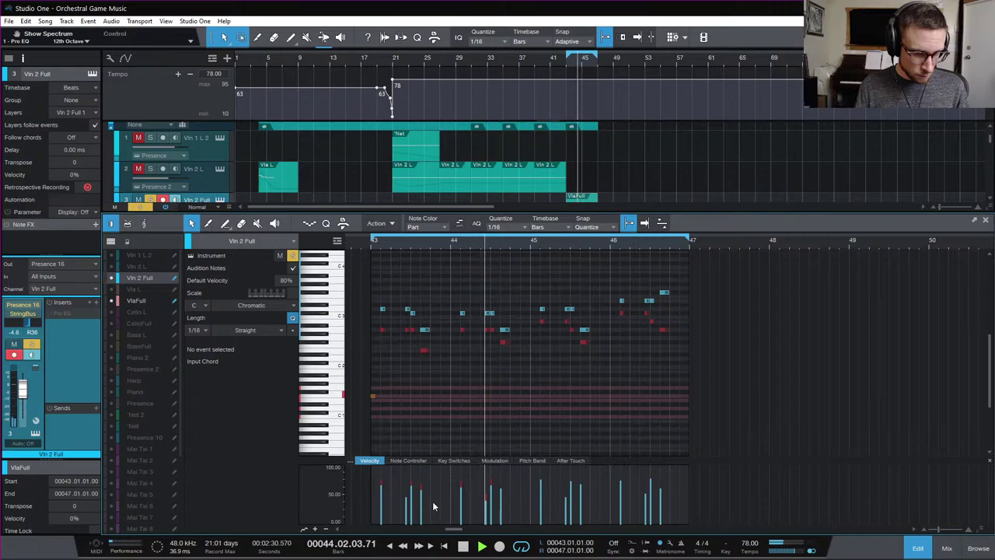
mouse_move(495, 498)
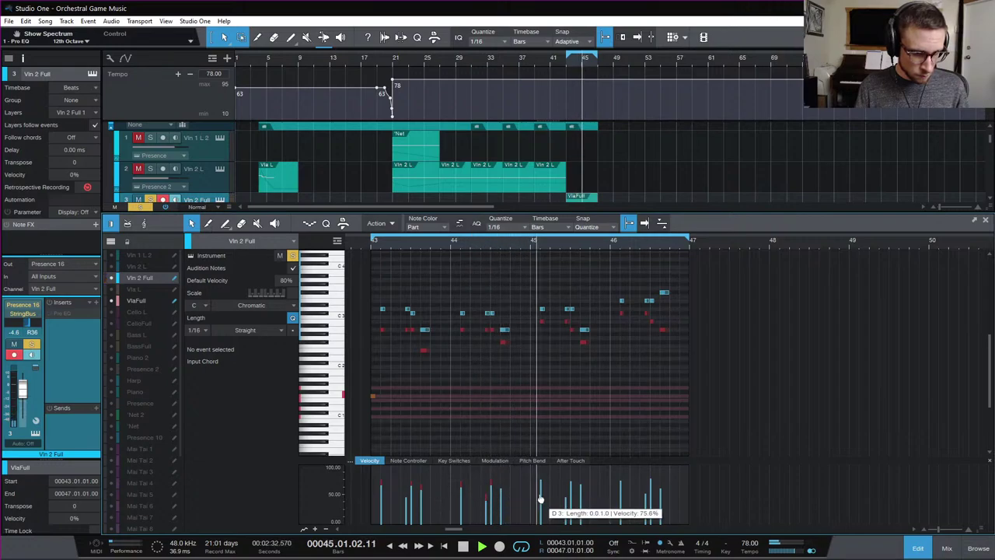
Lower the note velocities in bar 45 of Vln 2 Full, with the second note at about 37%, checking playback from bar 45
key(space)
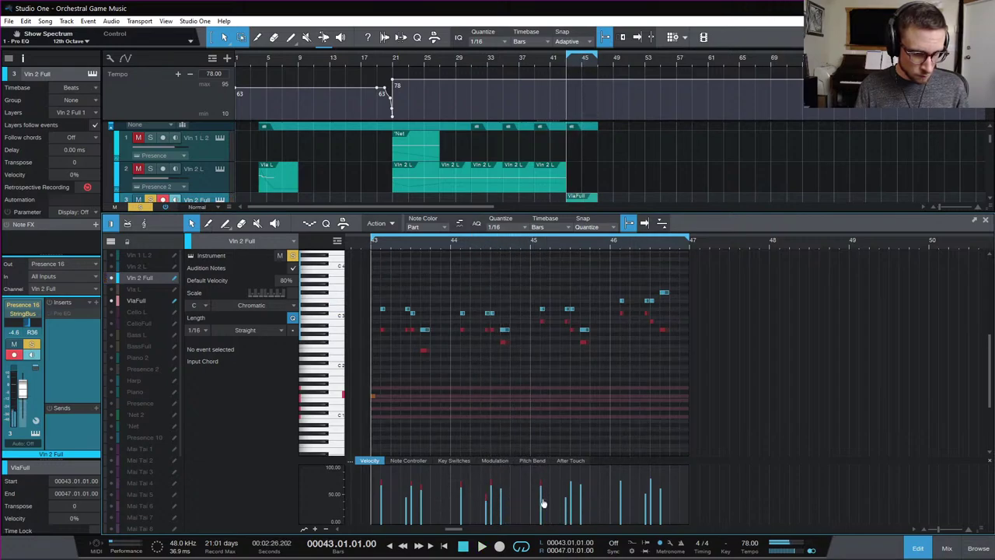
click(532, 243)
key(space)
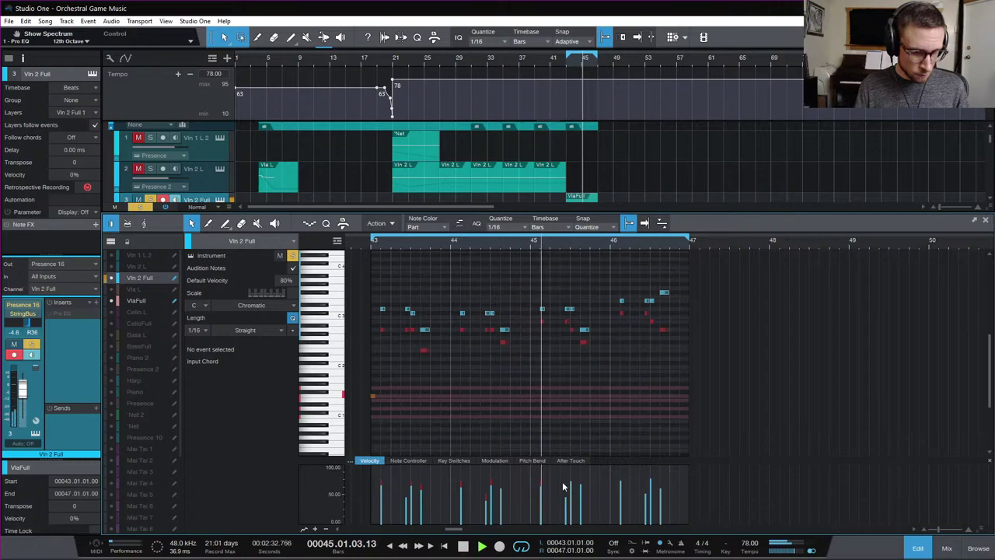
key(space)
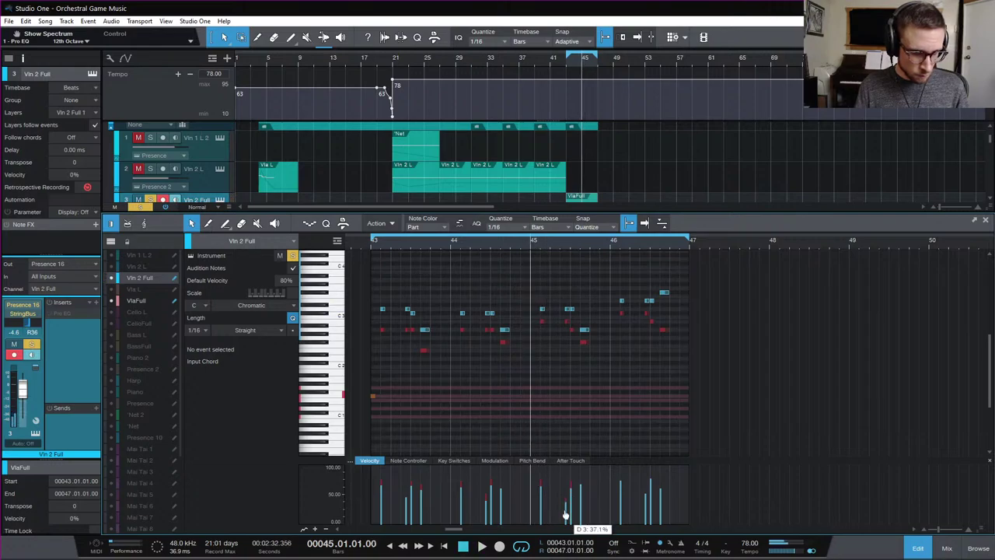
key(space)
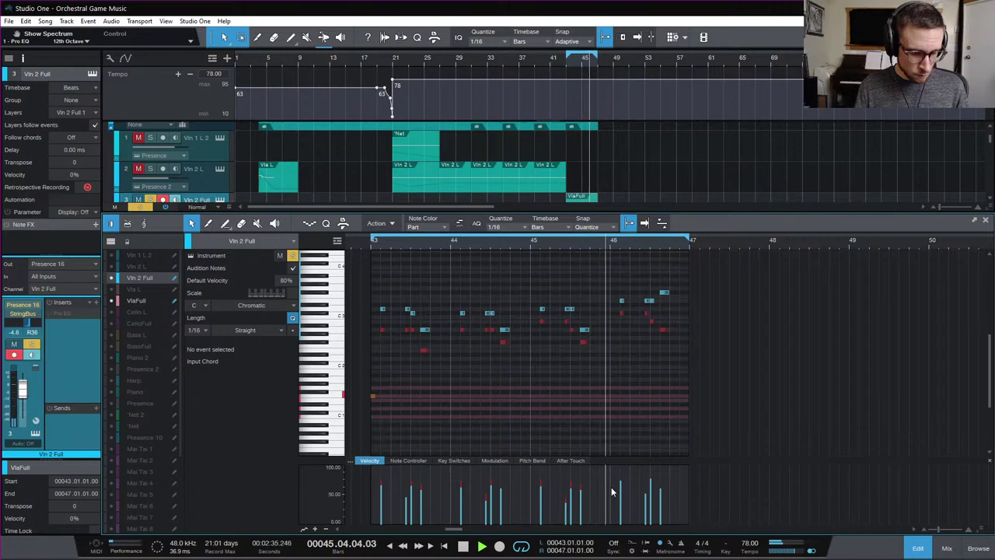
key(space)
Reduce the Vln 2 Full note velocities in bar 46 and audition the soloed part from bar 45
drag(620, 501, 621, 508)
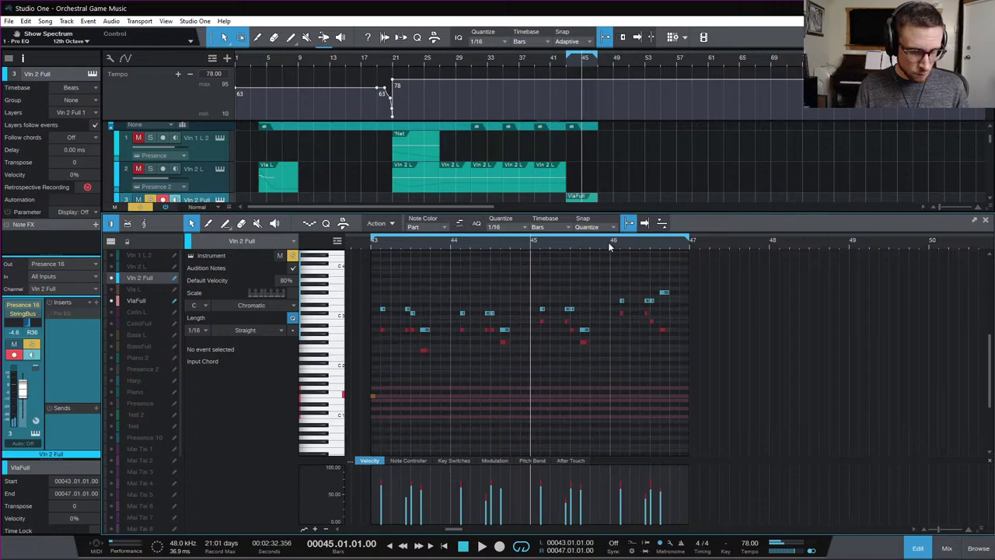
key(space)
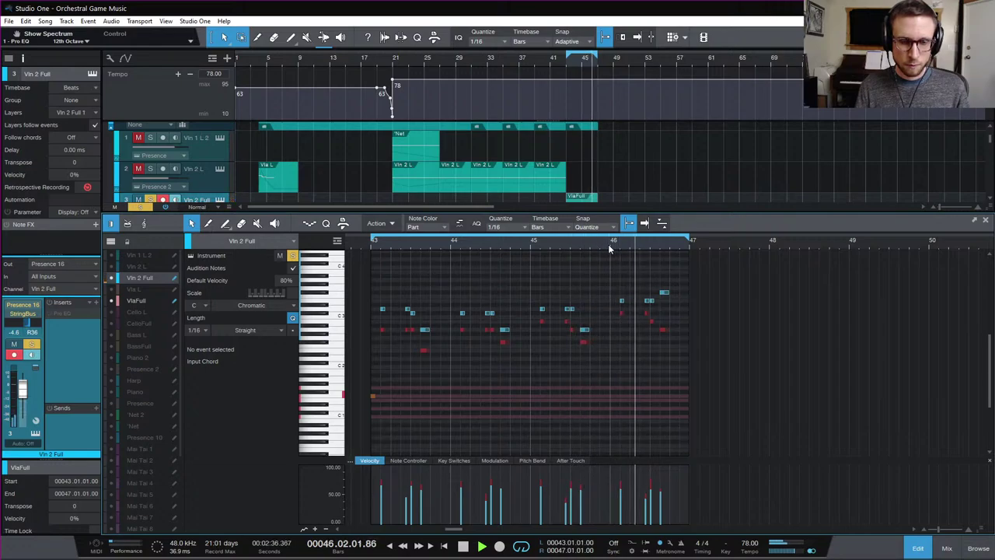
key(space)
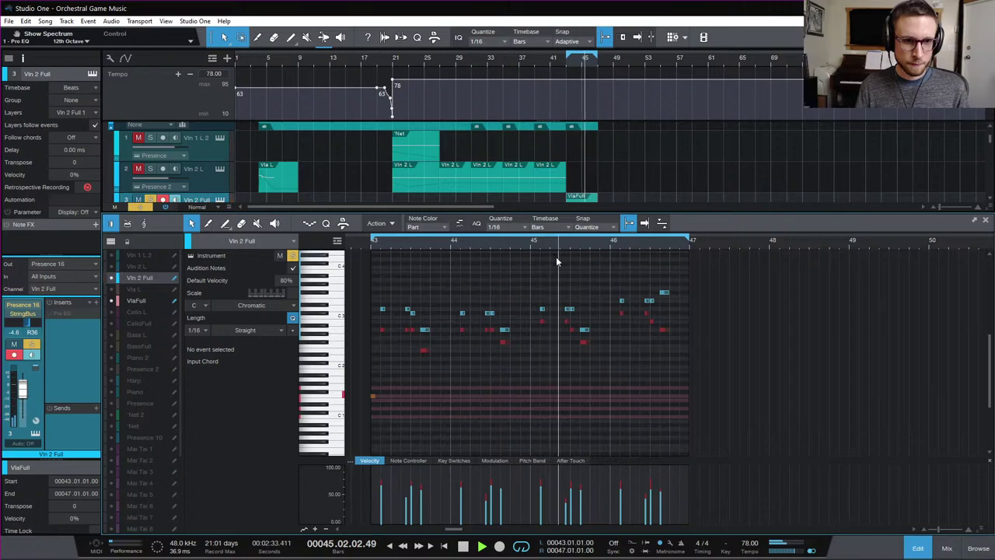
key(space)
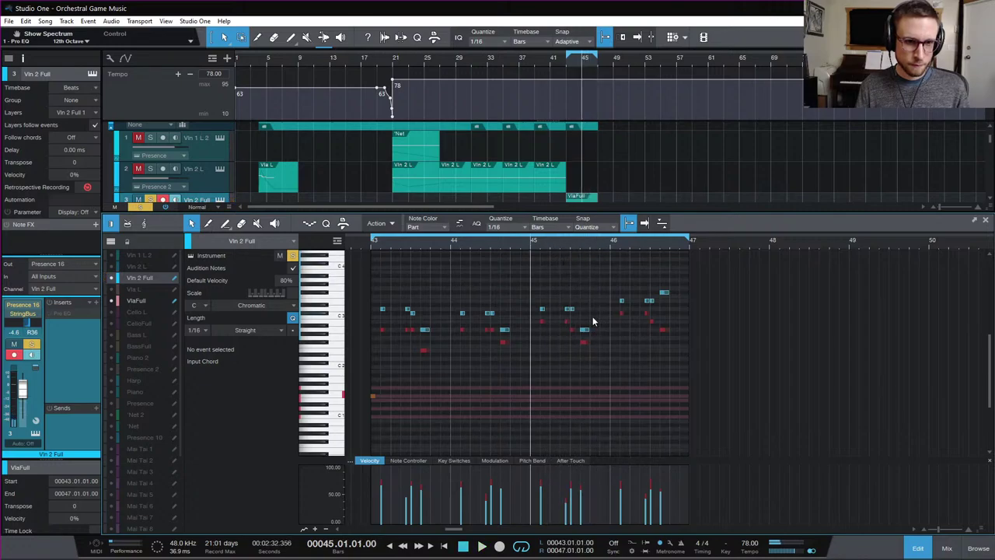
Raise bar 45's closing note in Vln 2 Full to C#3 and audition the soloed line from bar 45
click(585, 320)
drag(585, 319, 585, 314)
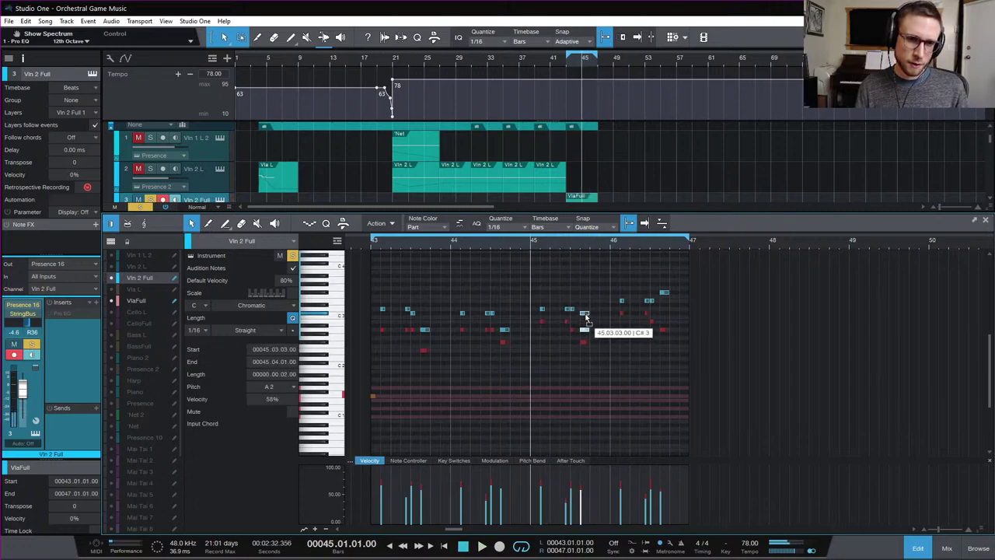
key(space)
click(595, 299)
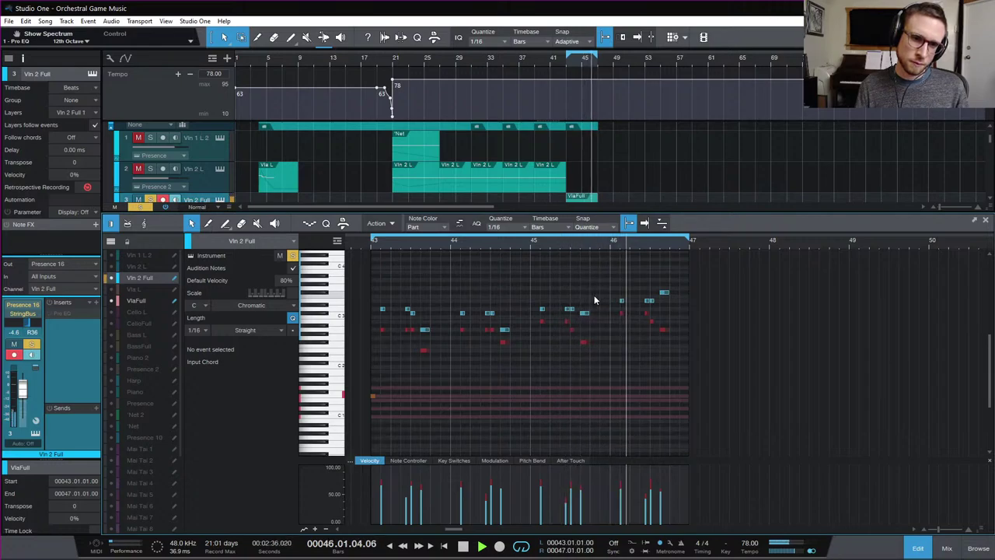
key(space)
key(space)
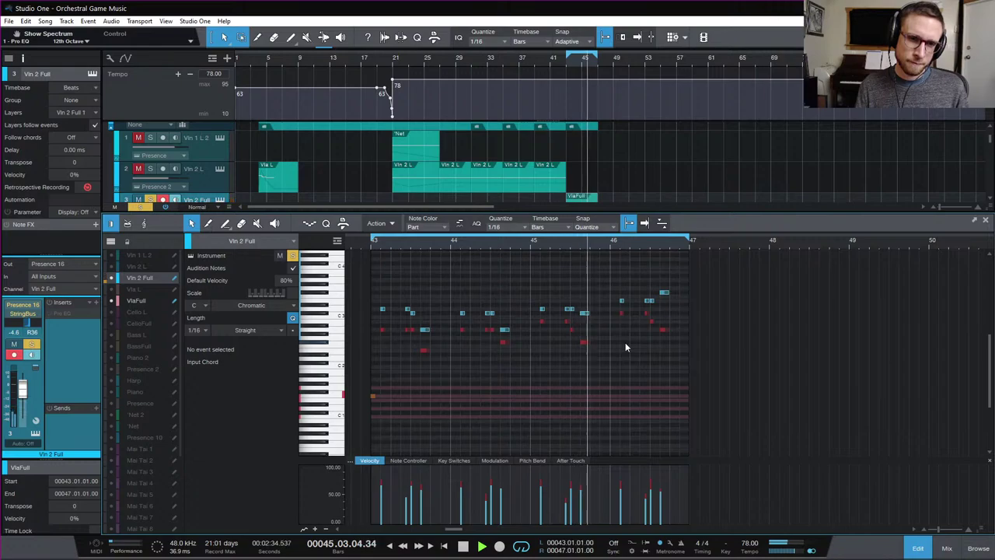
Unsolo Vln 2 Full and play from bar 45 with all tracks sounding
key(space)
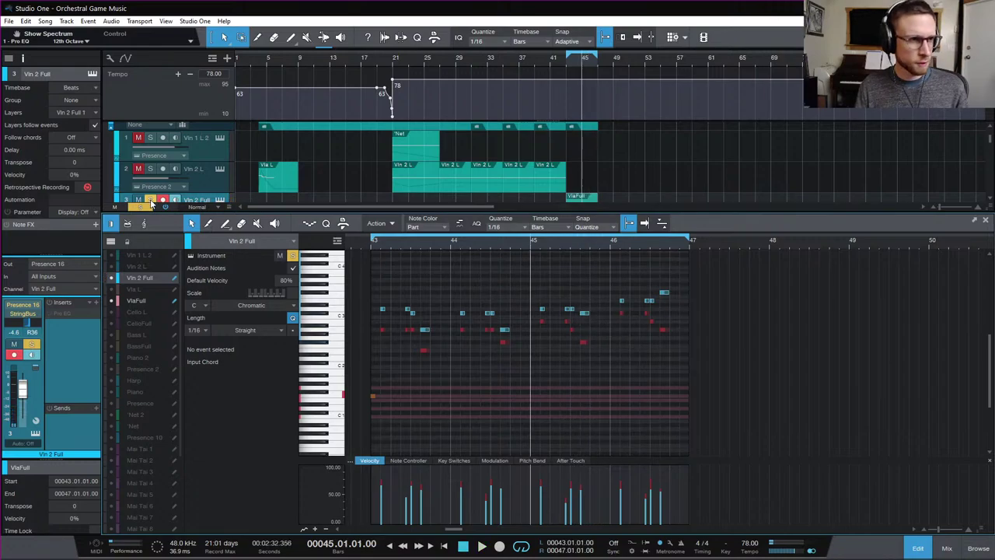
key(space)
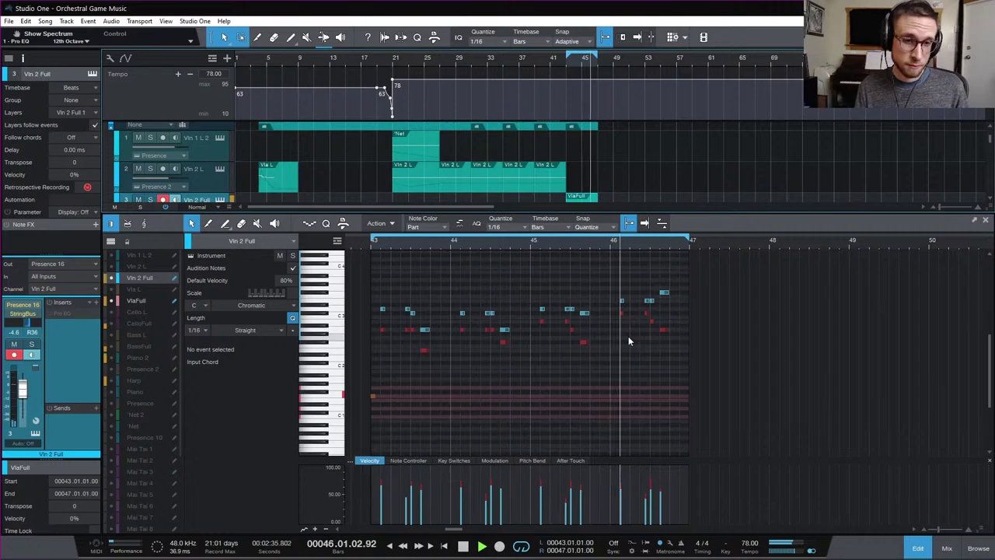
key(space)
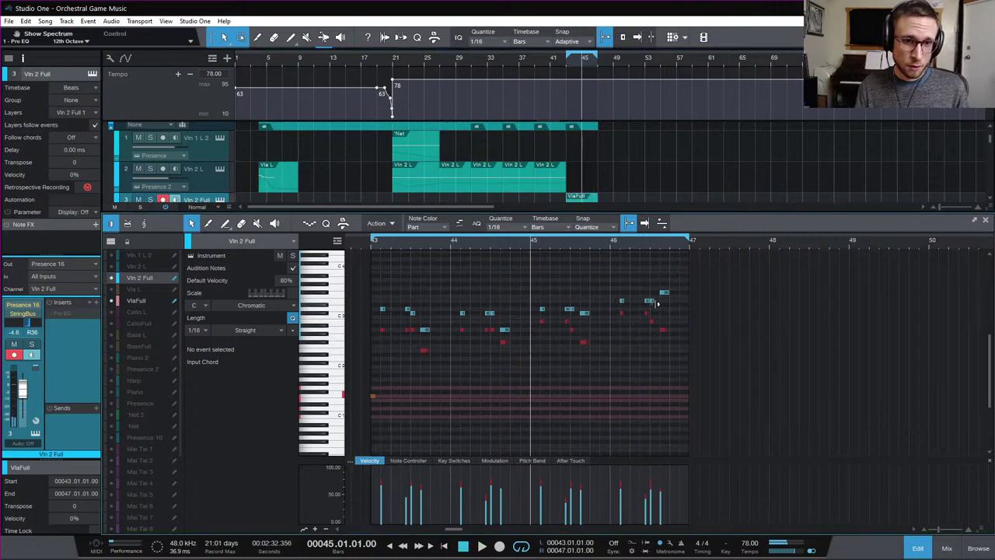
Lower the second note of bar 46 in Vln 2 Full to D3 and set the playback position to bar 46
click(648, 302)
drag(648, 311, 649, 312)
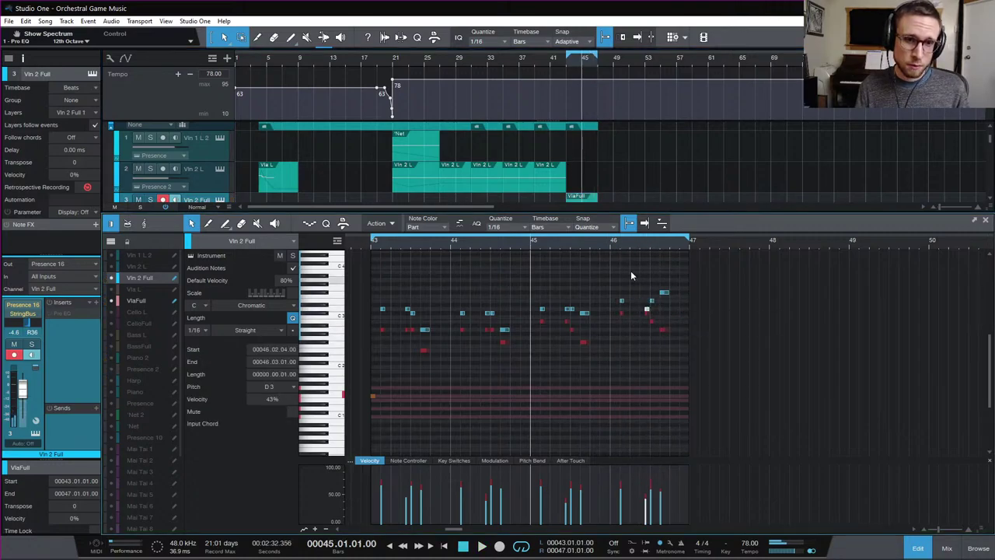
click(614, 243)
Activate VlaFull and raise its third note in bar 46 to C#3, replaying the bar to check the harmony
click(644, 325)
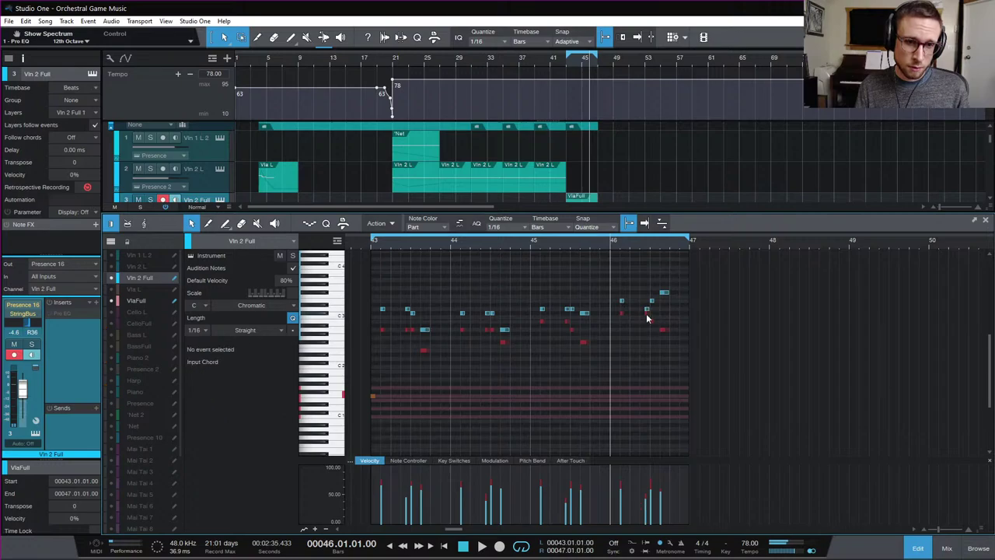
click(648, 323)
drag(655, 321, 653, 316)
key(space)
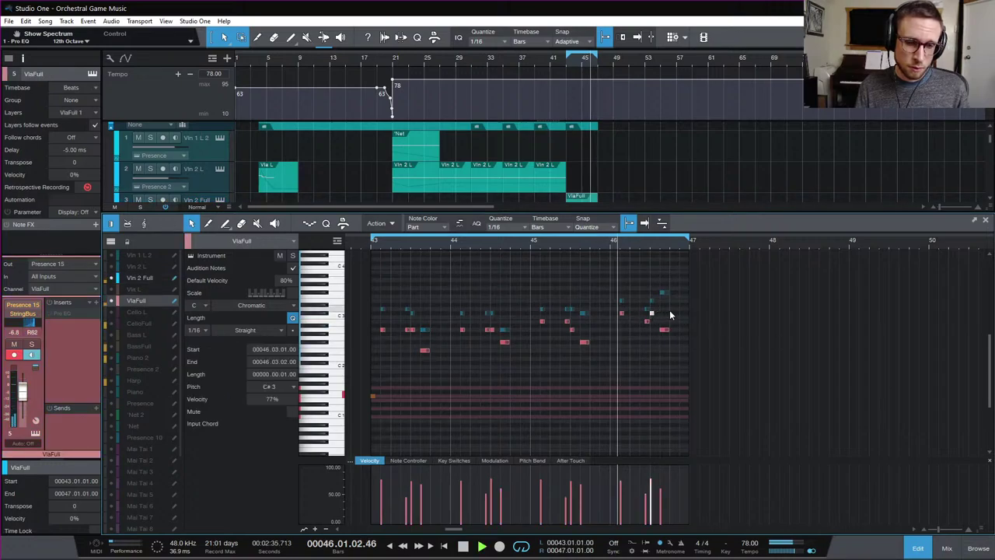
click(669, 309)
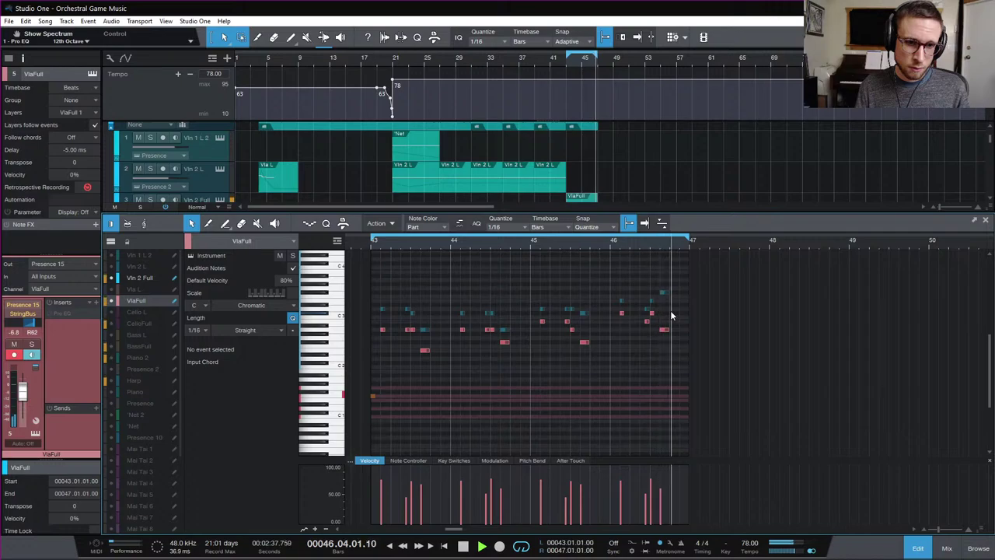
key(space)
key(space)
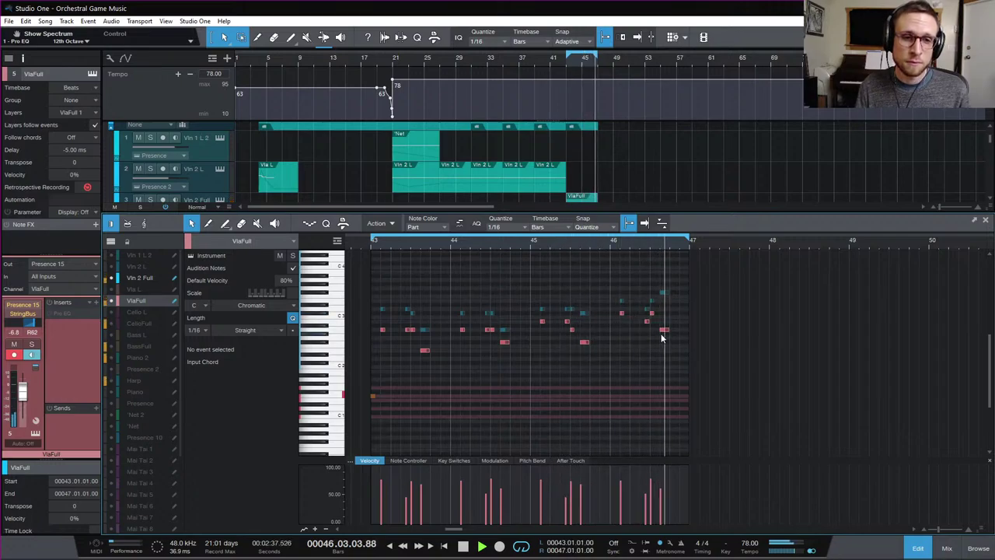
key(space)
Close the note editor, bring the lower instrument tracks into view and set the playback position to bar 41
click(917, 549)
scroll(661, 356, down, 4)
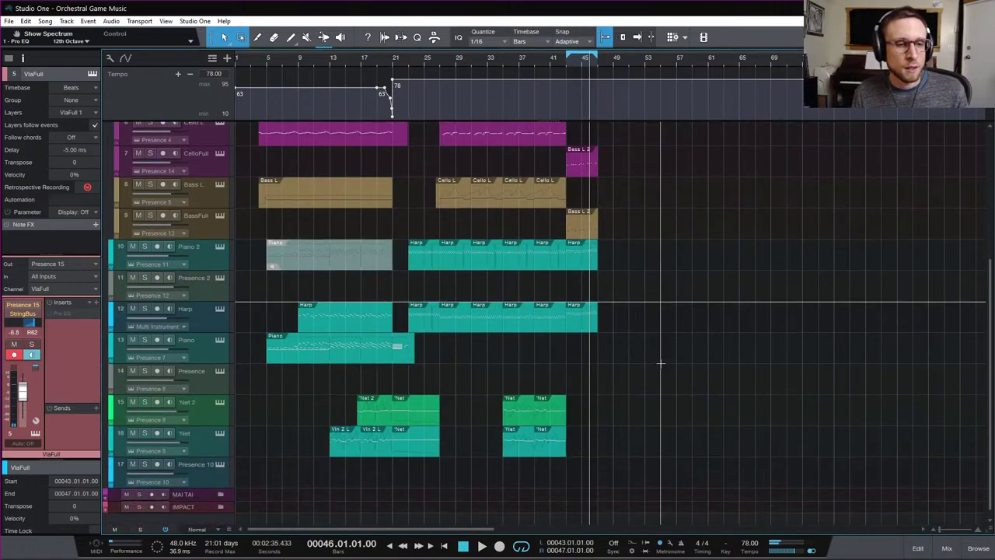
click(548, 57)
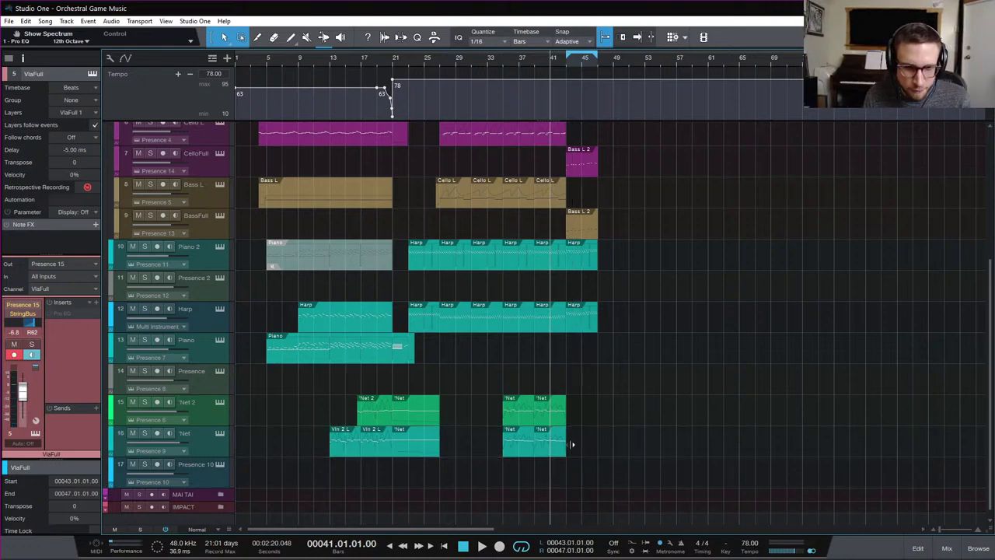
Zoom in on the timeline around bars 32 to 49 and play the transition from bar 41 into bar 43
key(space)
key(e)
key(e)
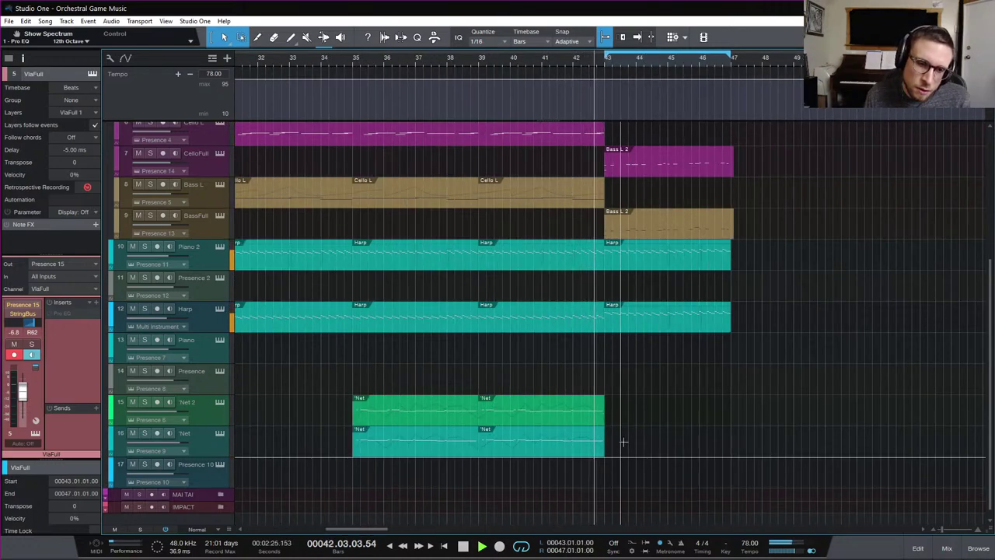
key(space)
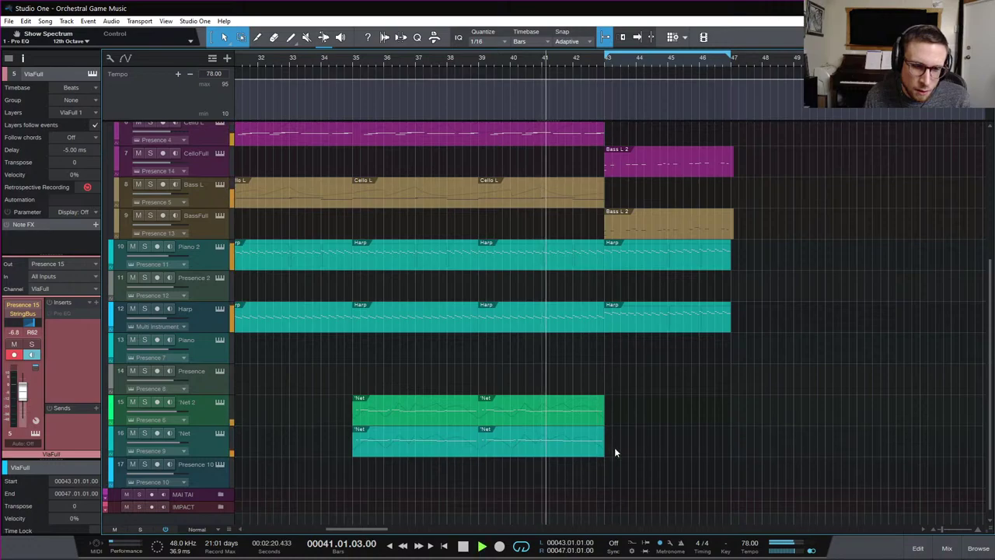
key(space)
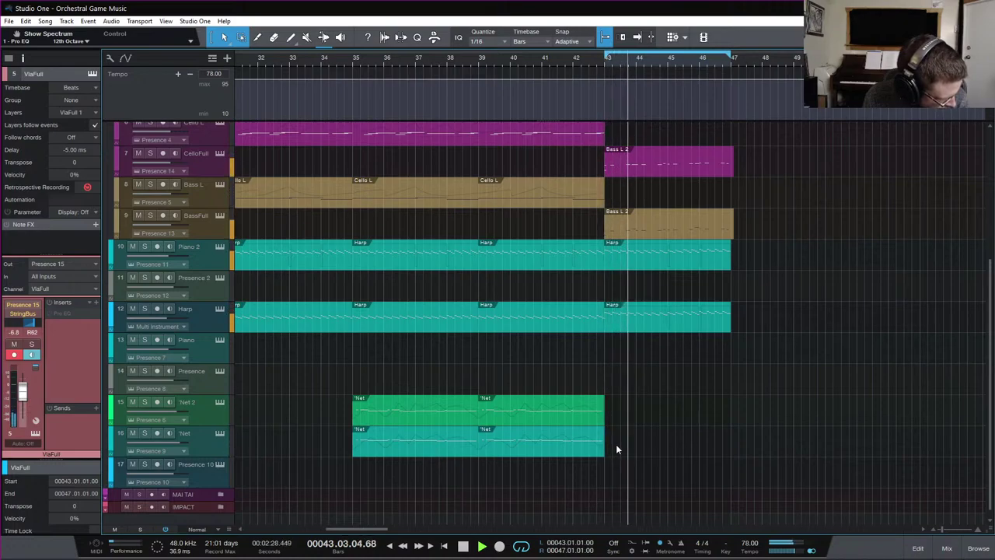
key(space)
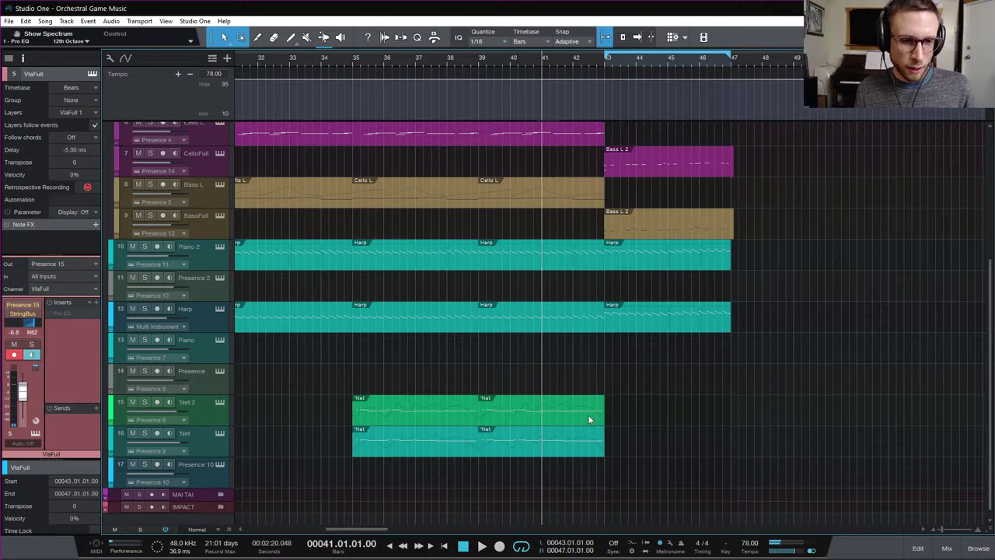
Open the 'Net event that starts at bar 39 in the note editor and play it from bar 39
double_click(499, 446)
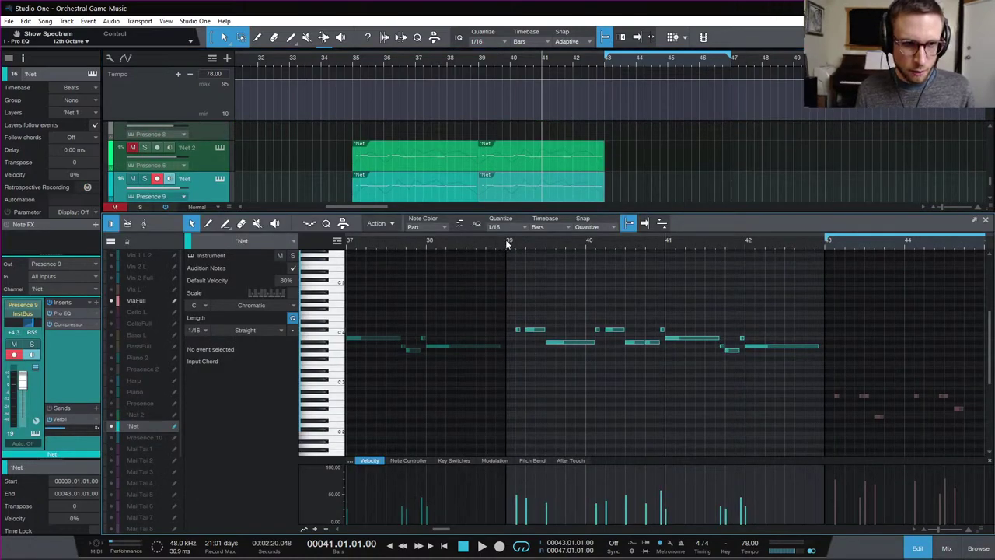
click(507, 241)
key(space)
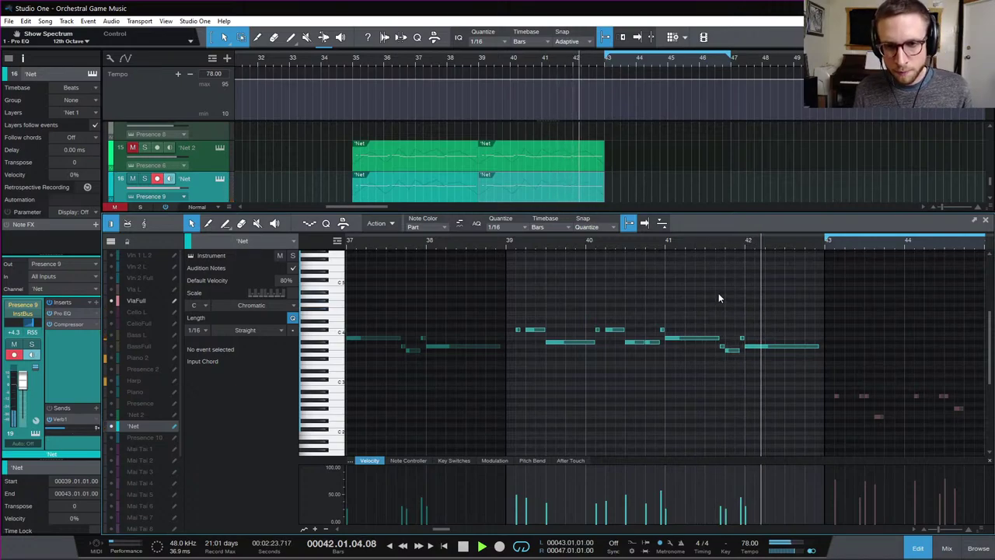
key(space)
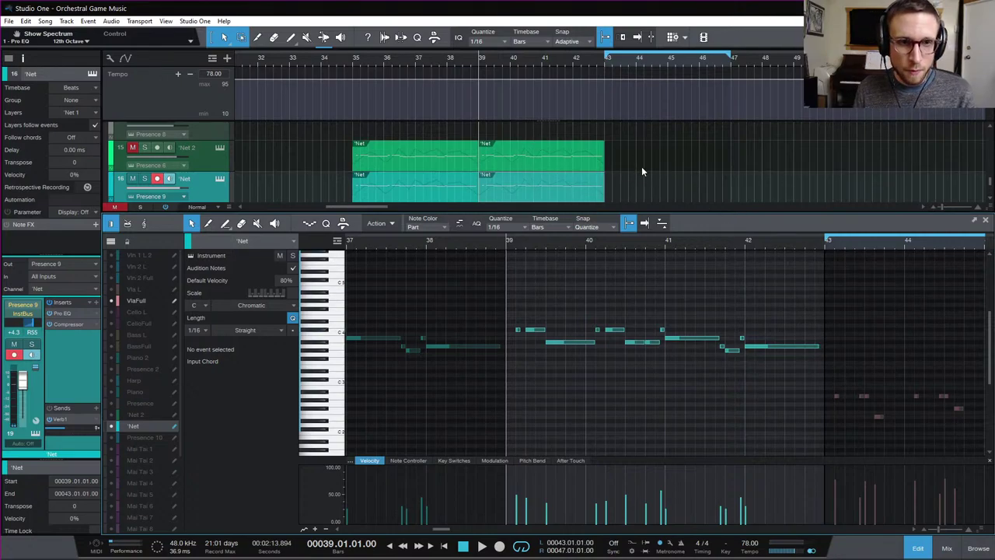
Add an empty 'Net event spanning bars 43 to 46 and play from bar 39 to rehearse a melody
key(d)
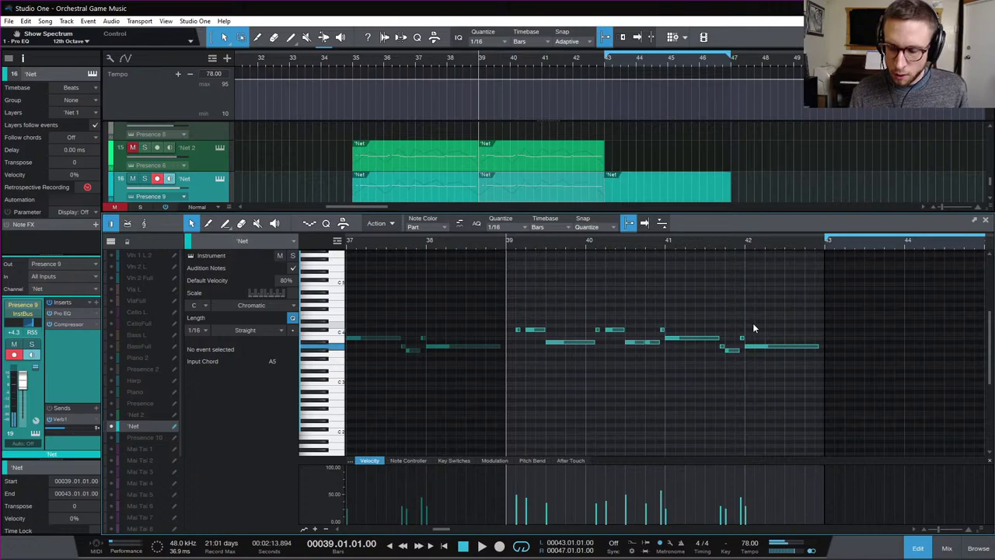
key(space)
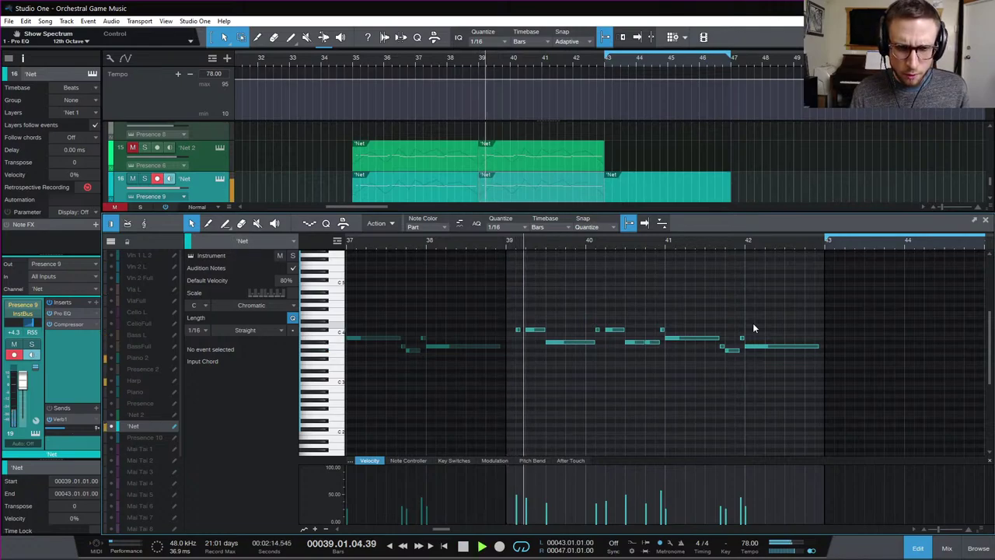
key(space)
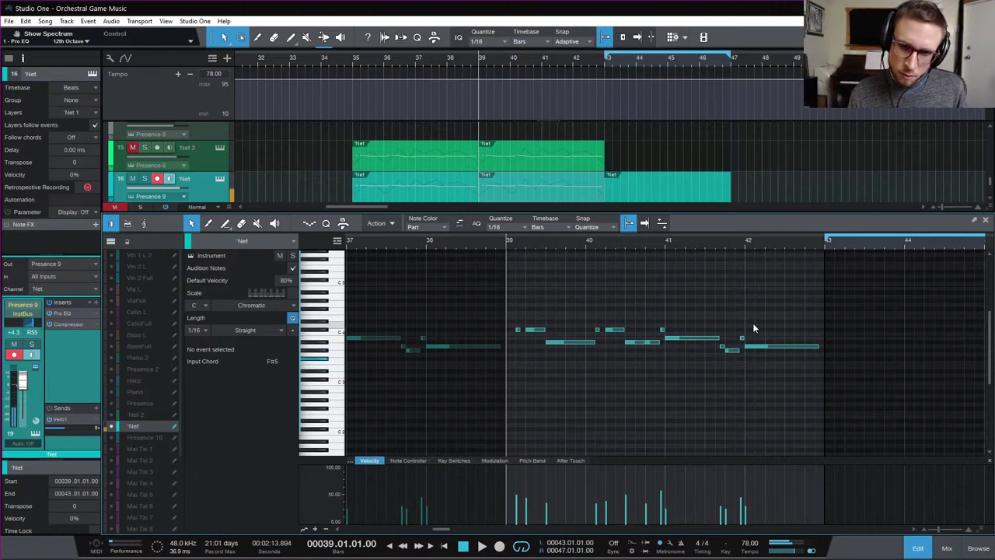
Rehearse from bar 41 beat 3 and record a melodic phrase on 'Net leading into bar 43
click(704, 242)
key(space)
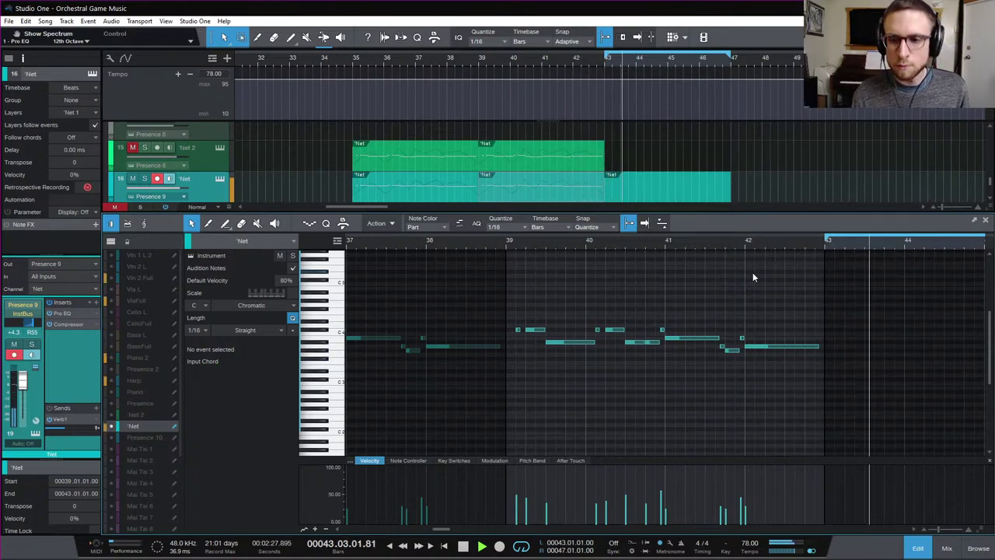
key(space)
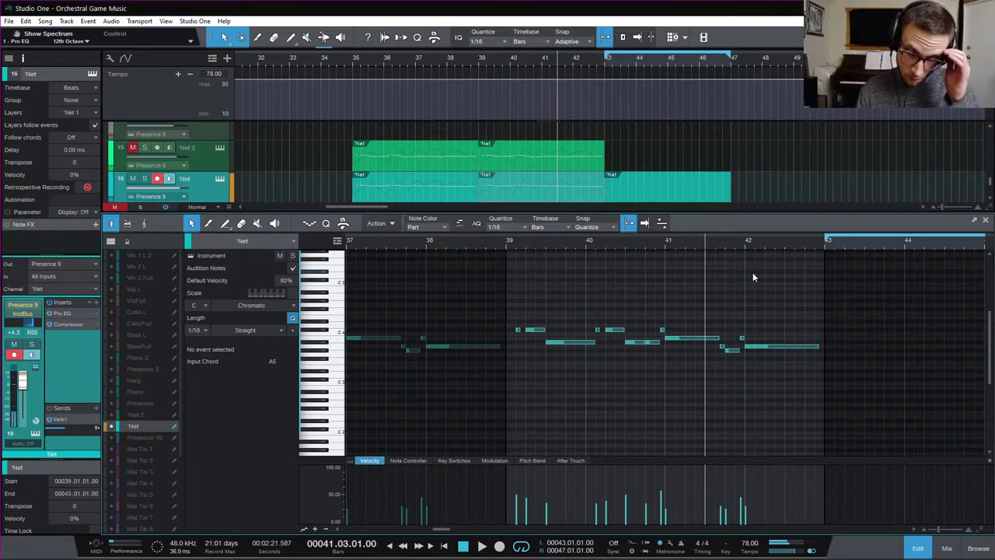
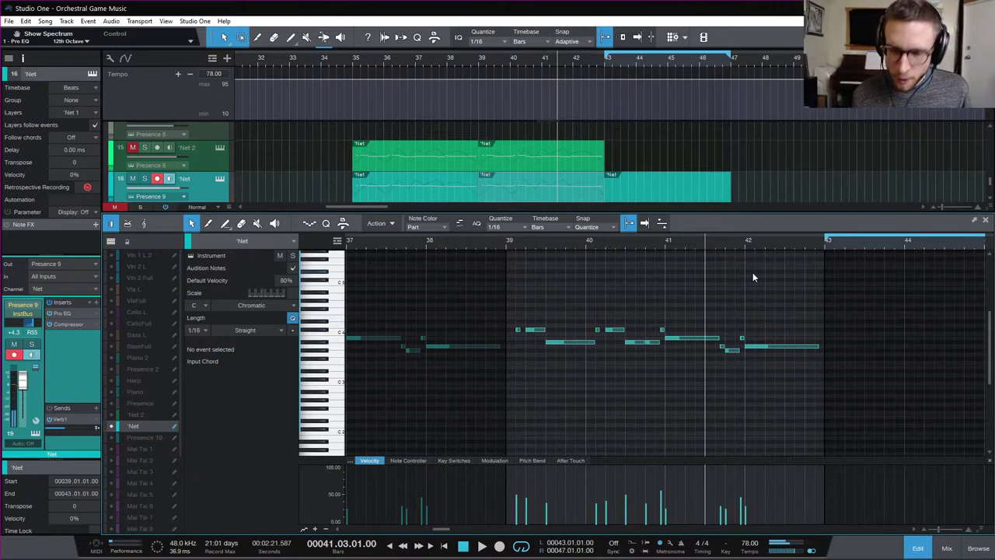
key(KP_Multiply)
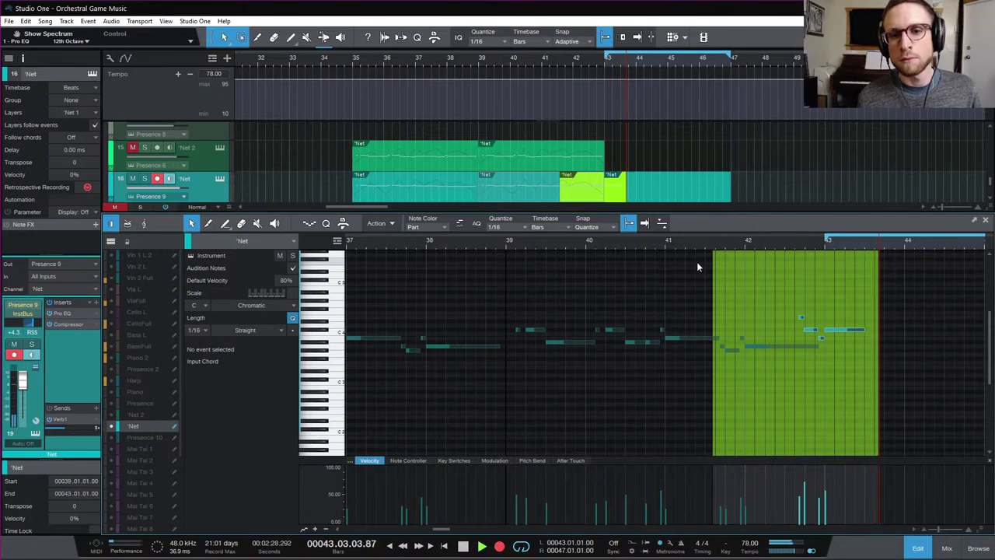
key(space)
Shorten the held A3 note in bar 42 and quantize the recorded notes to 1/16, playing from bar 42 beat 3
click(795, 242)
key(space)
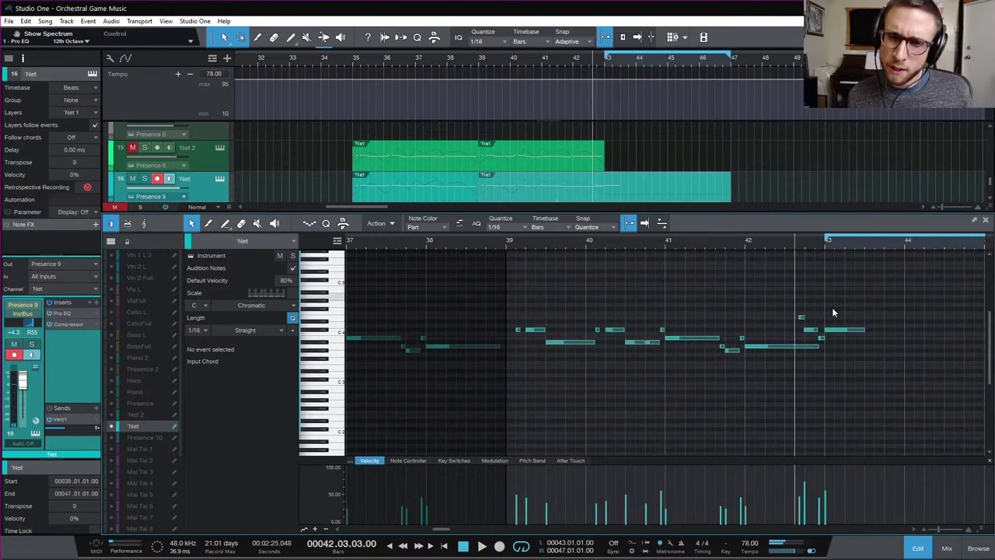
key(space)
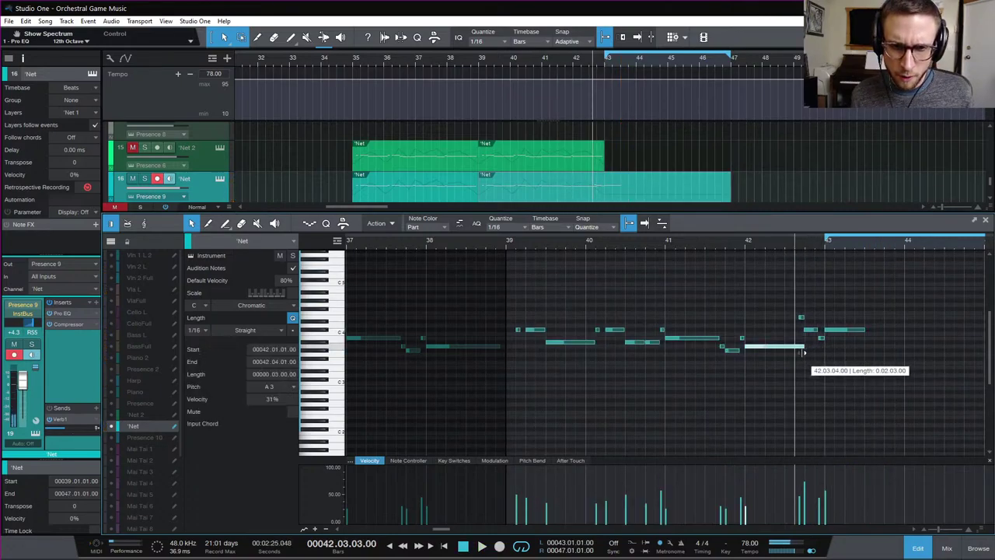
drag(795, 283, 894, 370)
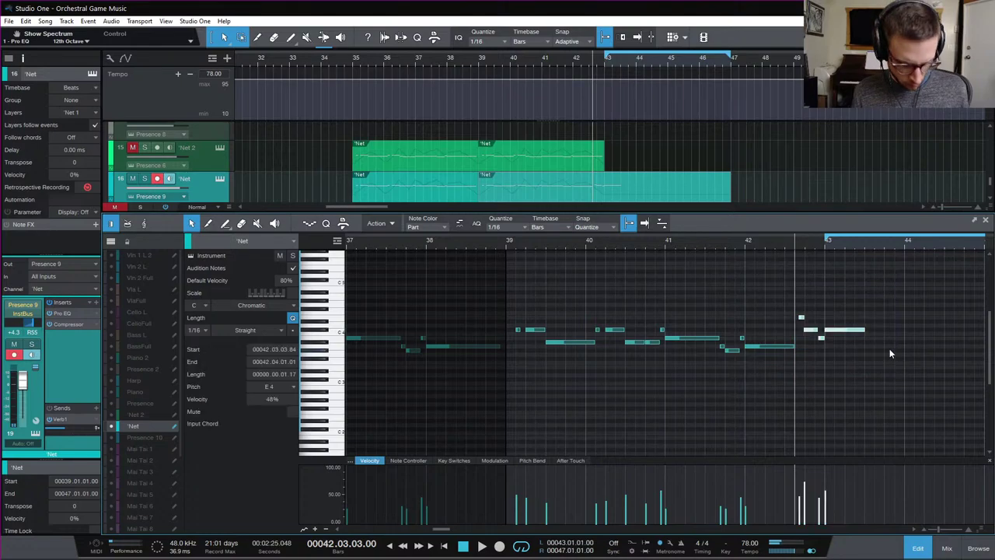
key(q)
key(space)
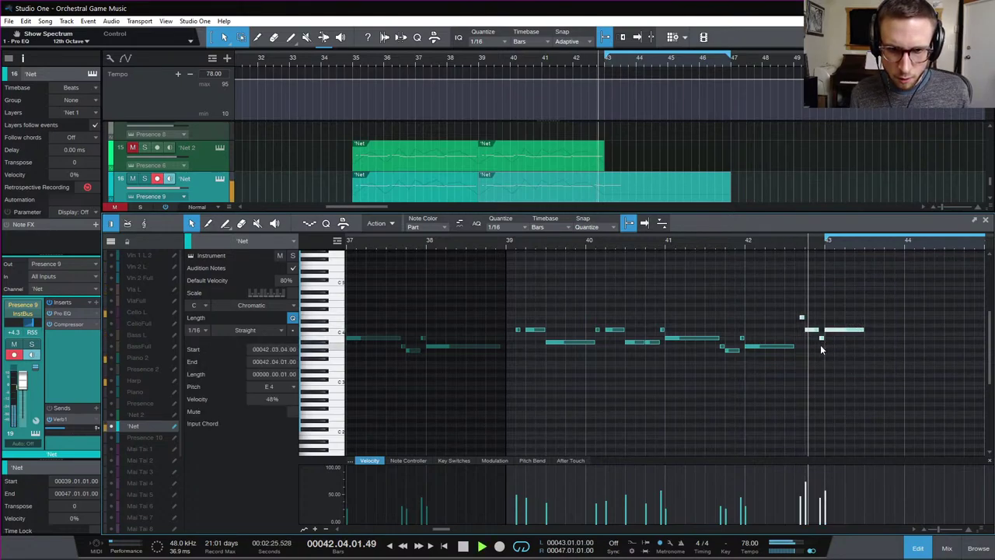
Extend the held A3 note in bar 42 to a length of 0.2.3.0 and replay from bar 42 beat 3
click(797, 347)
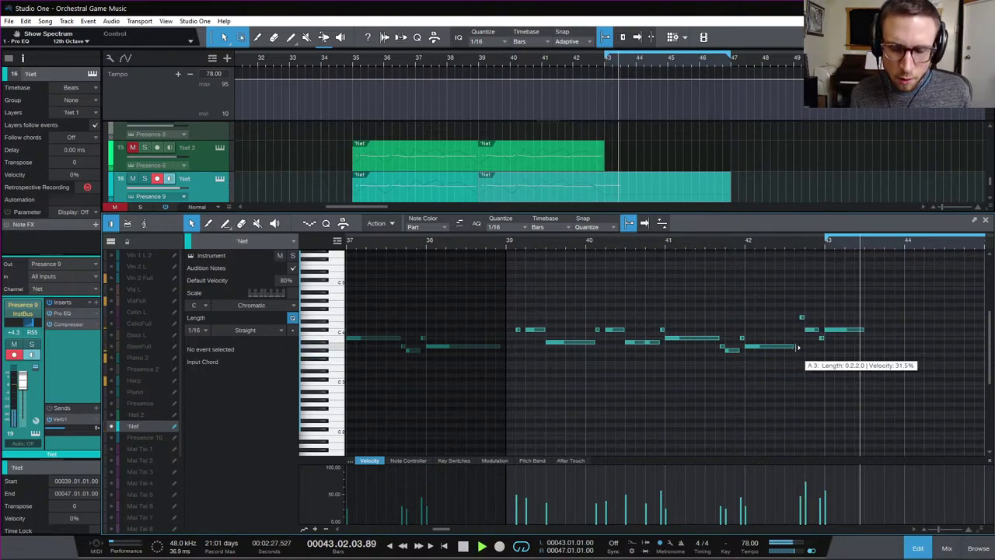
drag(797, 347, 800, 349)
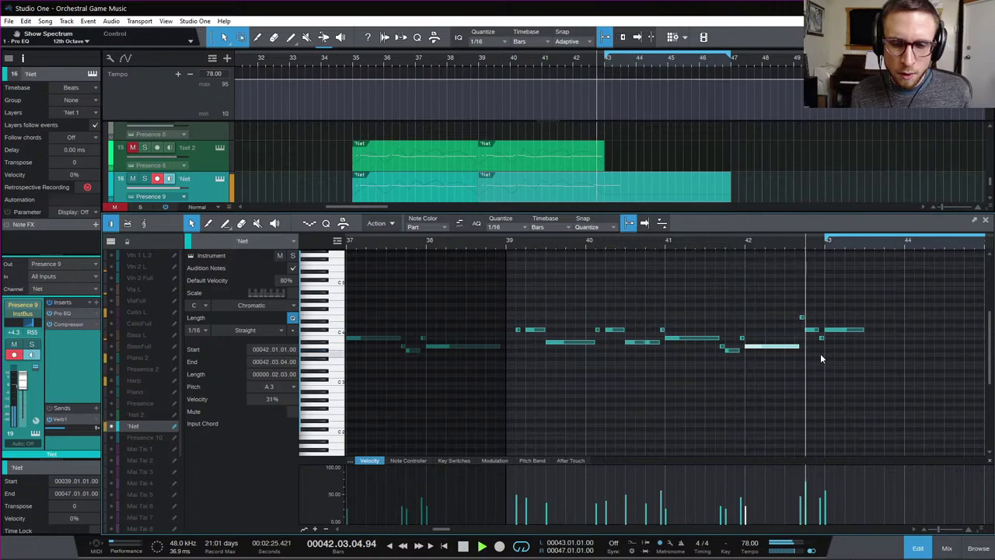
click(843, 340)
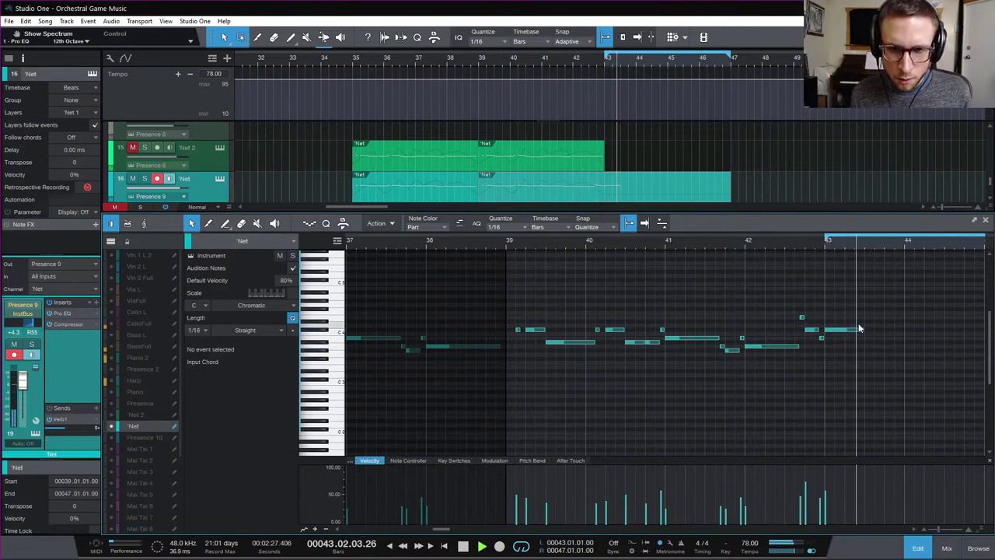
key(space)
key(space)
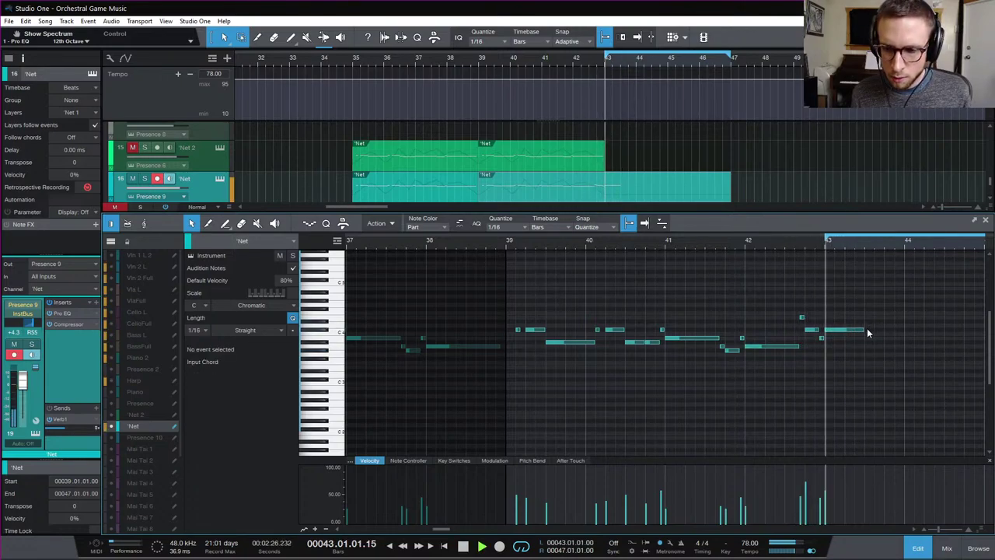
key(space)
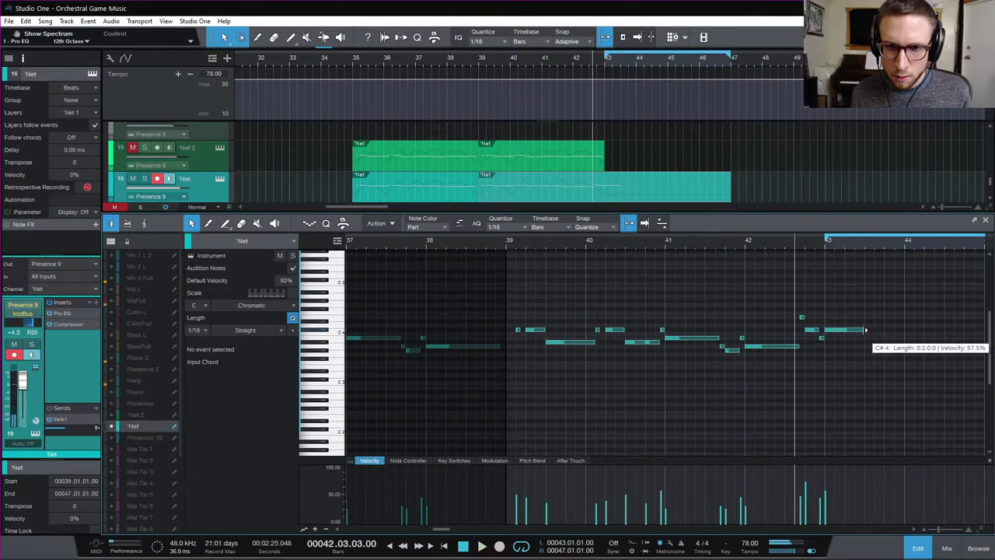
Add a B3 note of length 0.2.0.0 at bar 43 beat 3 and replay the phrase
double_click(867, 332)
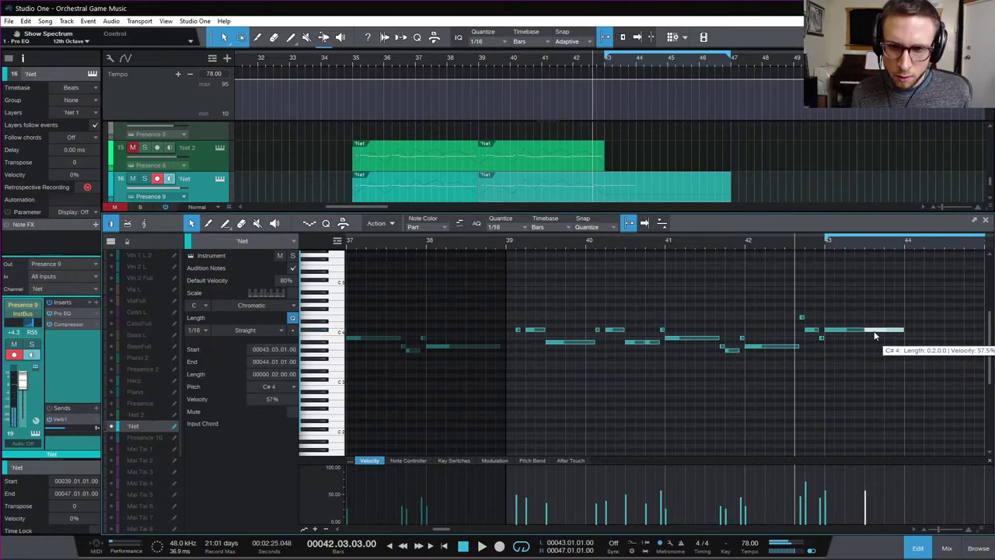
drag(880, 340, 881, 343)
key(space)
click(882, 353)
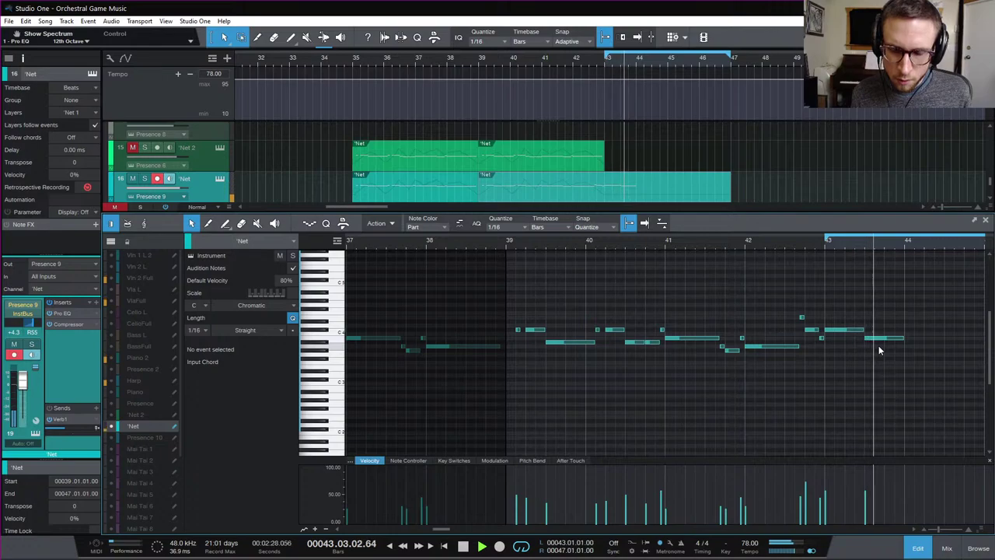
key(space)
Add an A3 note at the start of bar 44, extend it to fill the whole bar and replay the phrase
double_click(912, 339)
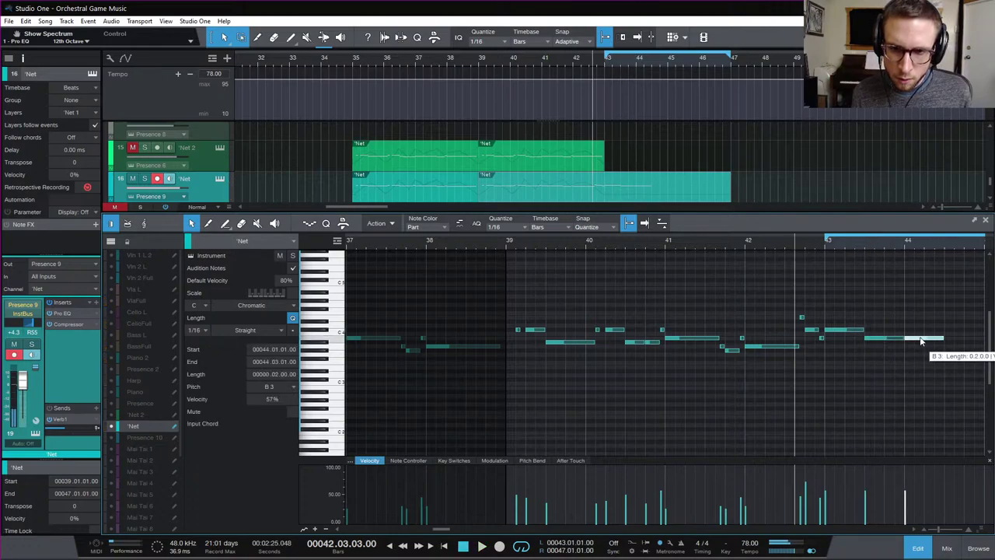
drag(918, 340, 922, 352)
scroll(917, 342, right, 5)
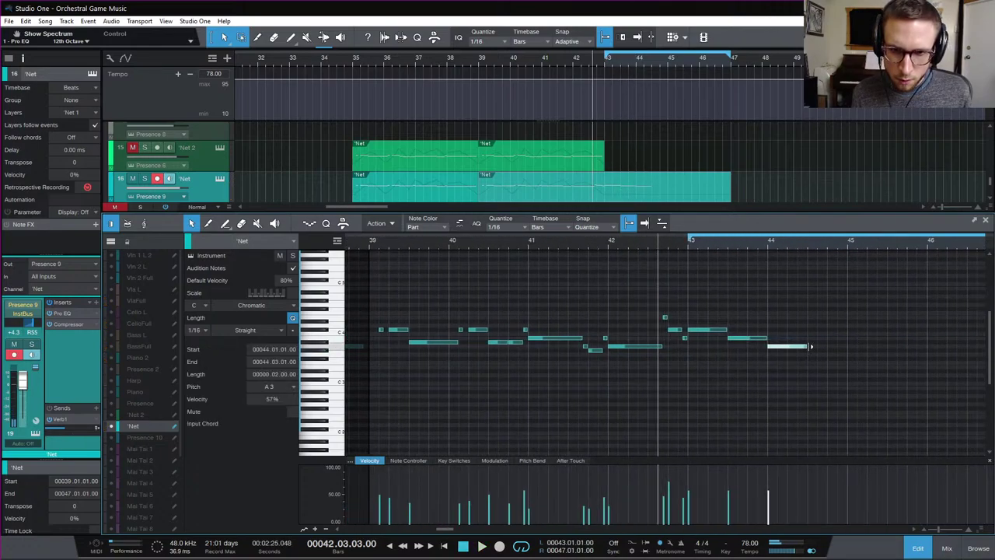
drag(811, 346, 847, 347)
key(space)
click(827, 314)
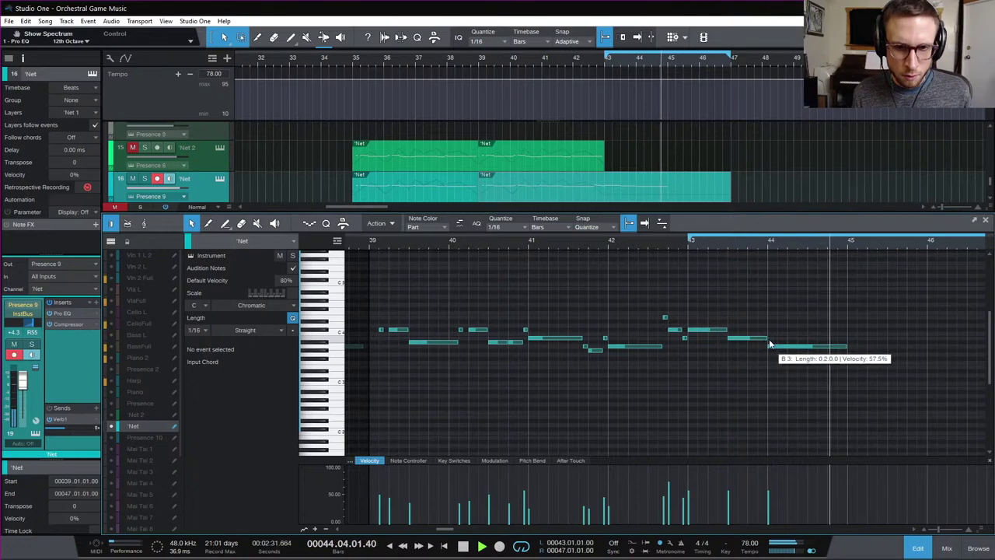
key(space)
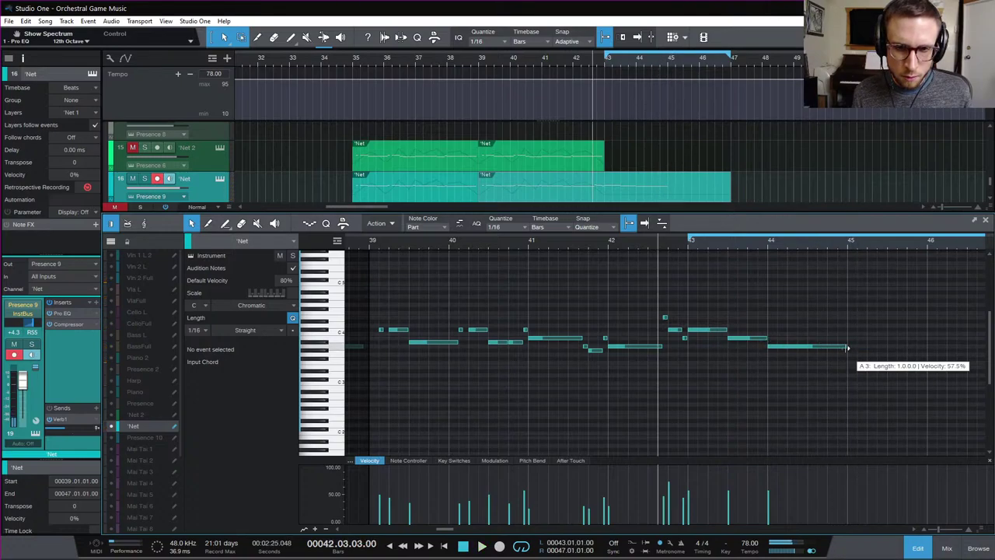
Lengthen the C#4 and B3 notes from bar 42 beat 4 through bar 43 slightly for legato overlaps, and replay the phrase
click(762, 339)
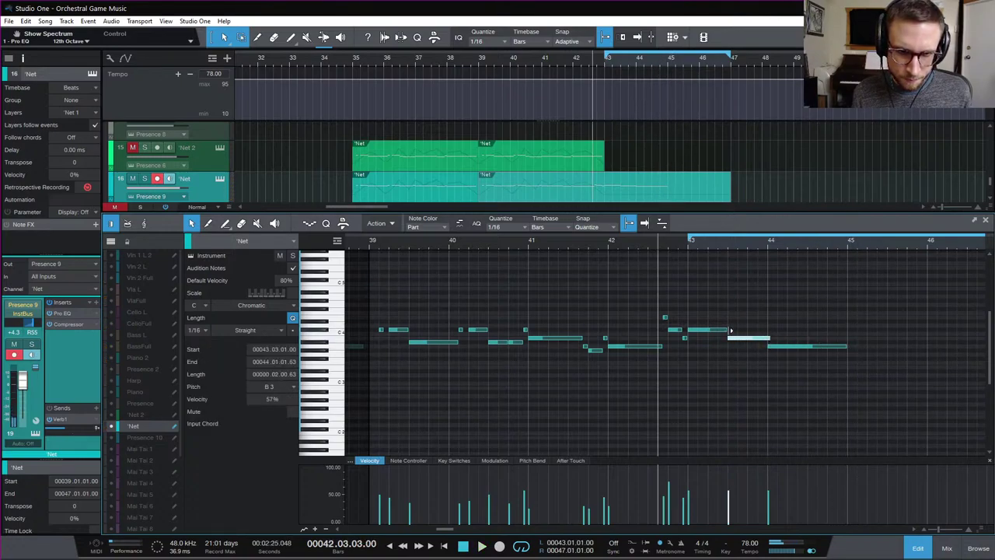
click(685, 335)
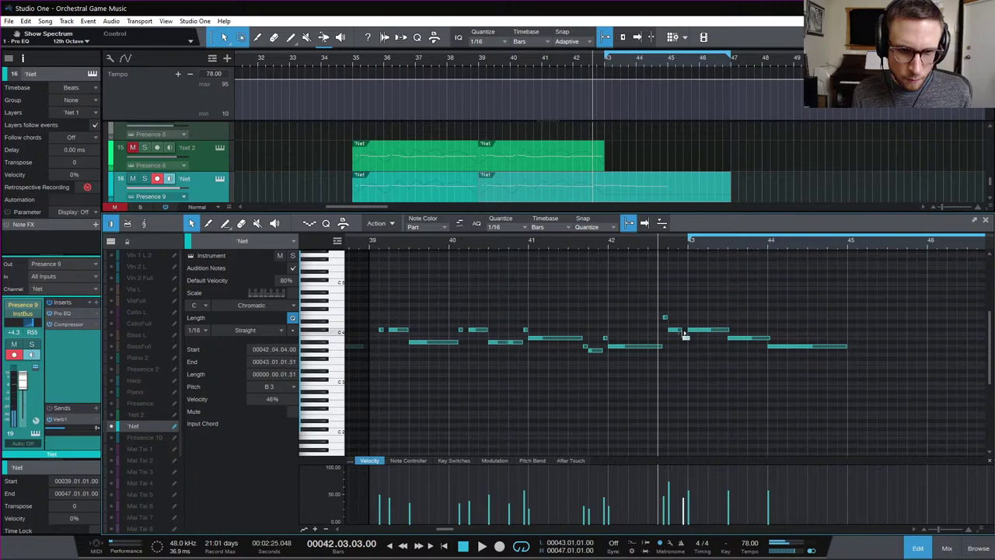
click(677, 331)
key(space)
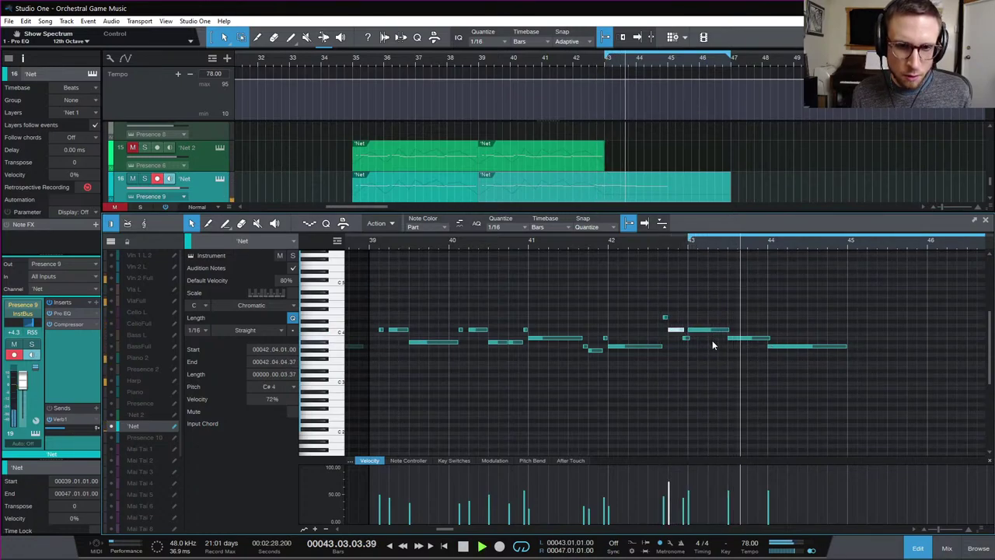
key(space)
Try starting the bar 44 A3 note early at 43.04.04.49, check it from bar 43 and move its start back to bar 44
click(762, 350)
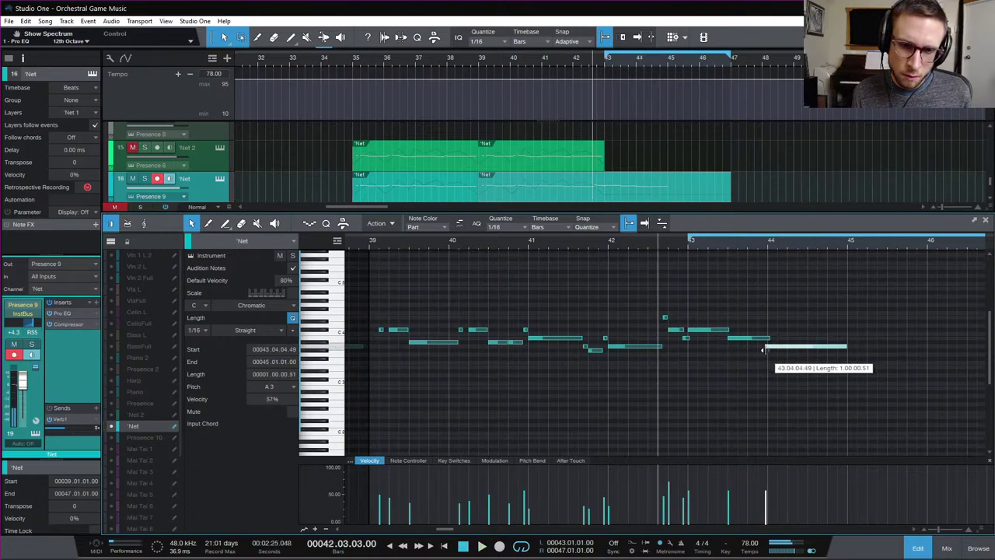
click(688, 242)
key(space)
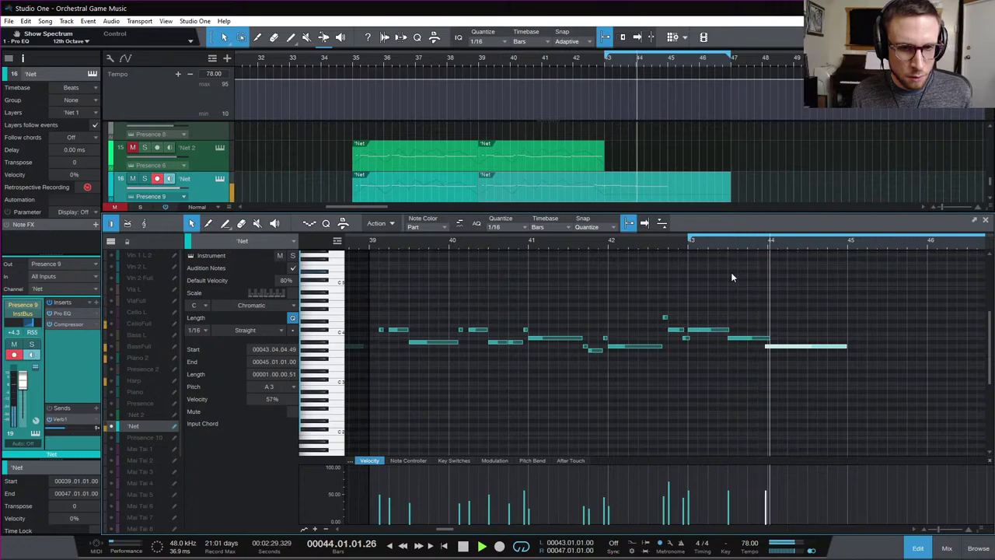
key(space)
drag(767, 345, 767, 339)
key(space)
click(758, 311)
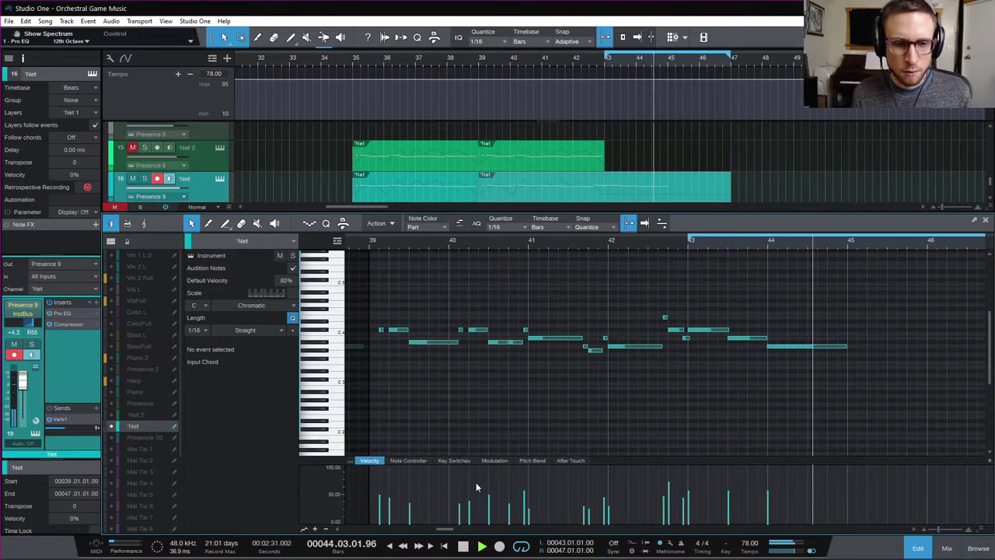
Show the 'Net modulation curve, lower it to zero at bar 45 and tail it off from bar 44
key(space)
click(497, 461)
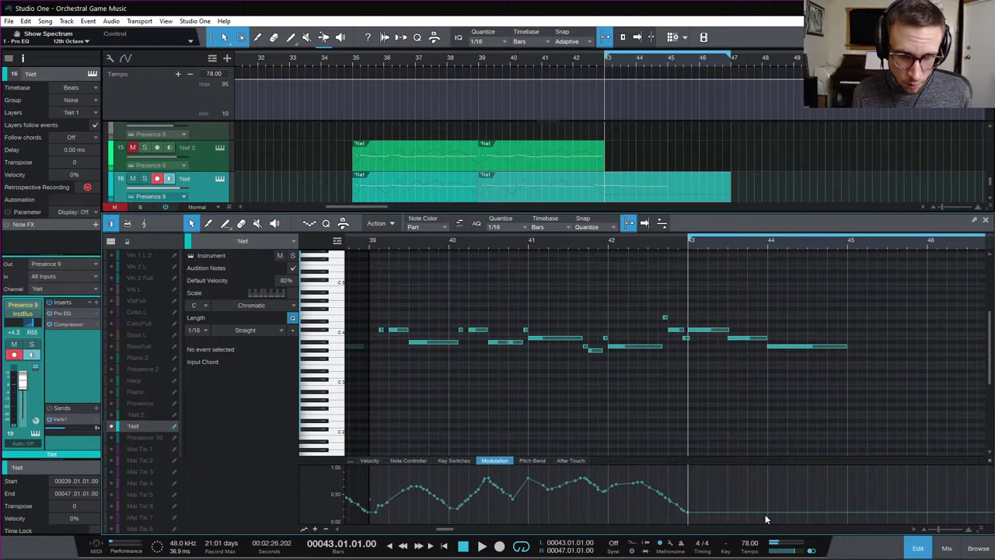
drag(848, 516, 847, 521)
key(space)
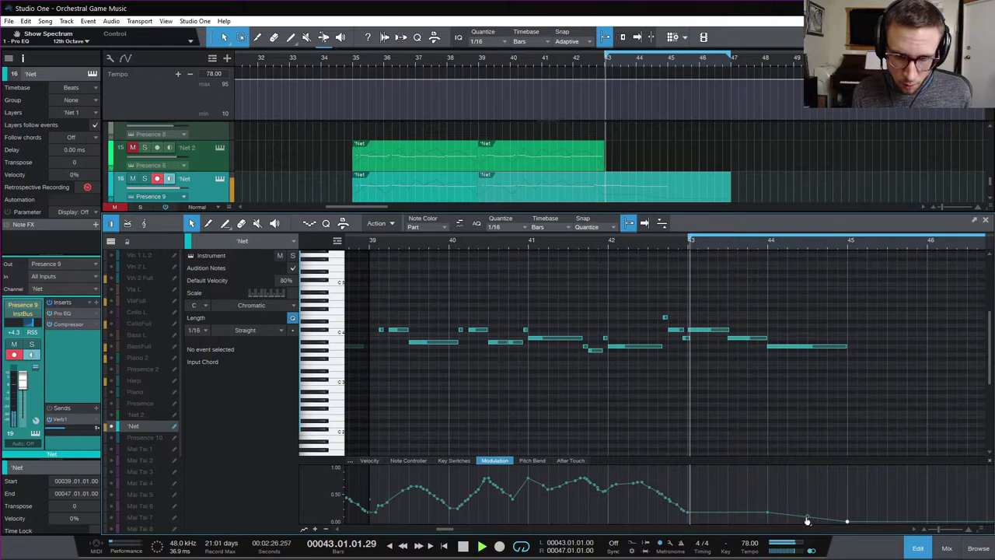
key(space)
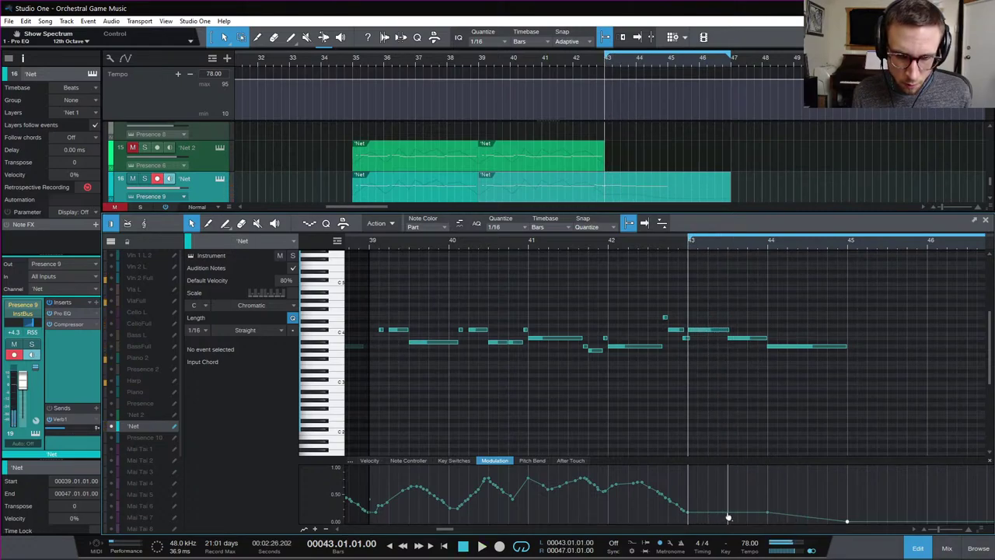
Raise the modulation to about 0.4 at bar 43 beat 3 and curve it down to about 0.1 at bar 44
drag(729, 513, 728, 501)
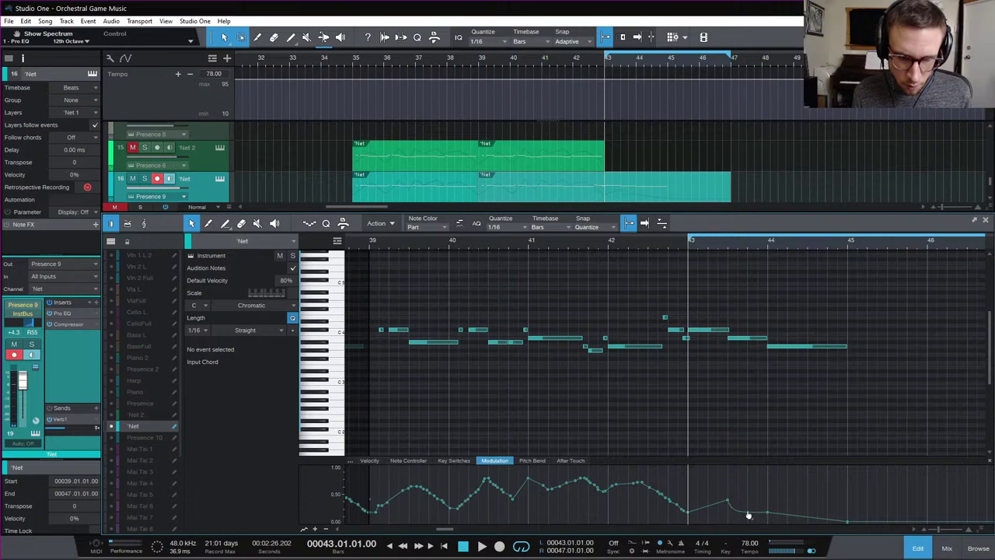
key(space)
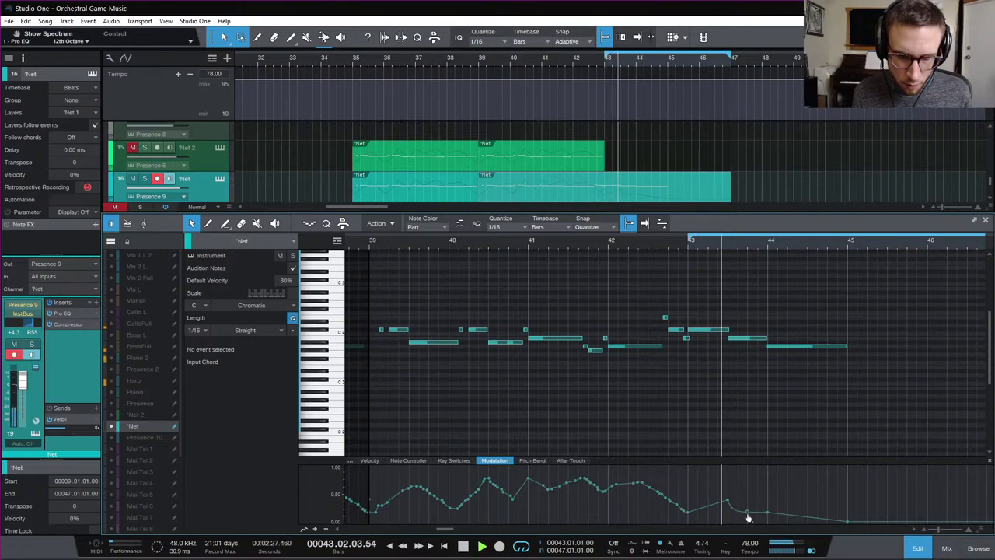
key(space)
drag(767, 513, 768, 516)
key(space)
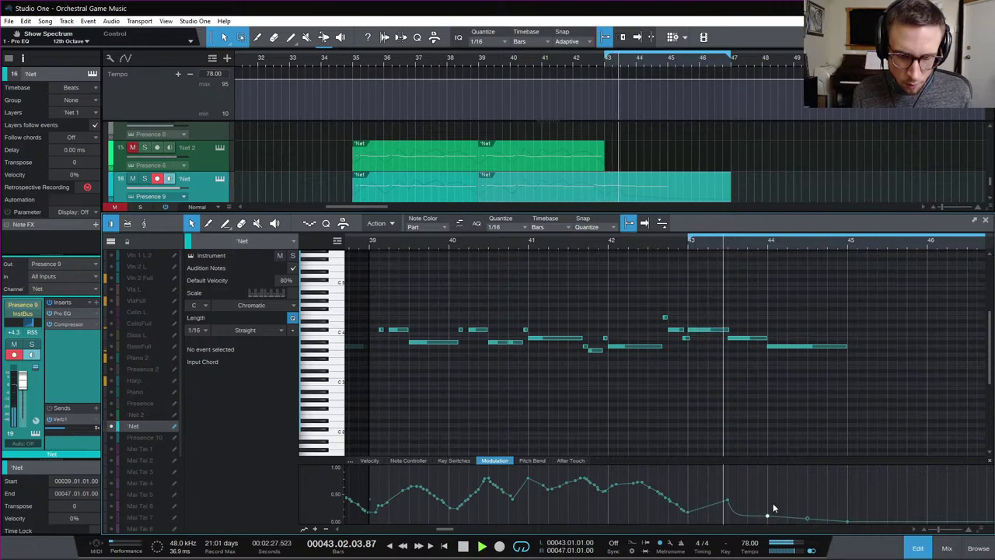
Lower the note velocities from late bar 42 through bar 44, with the E4 at 15%, and replay from 41.04.03
click(369, 460)
key(space)
mouse_move(729, 498)
mouse_down()
mouse_move(729, 519)
mouse_move(769, 526)
mouse_up()
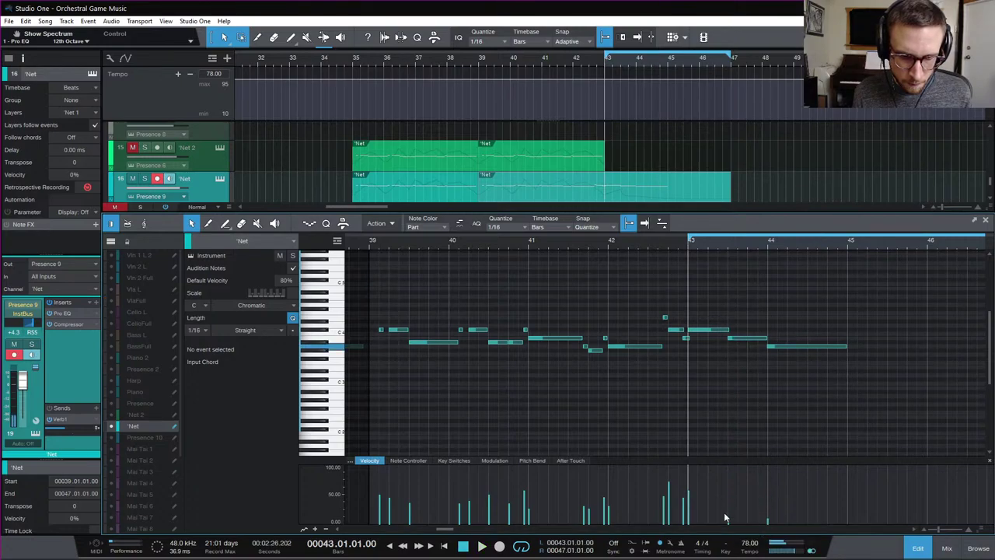
drag(688, 499, 667, 515)
click(666, 499)
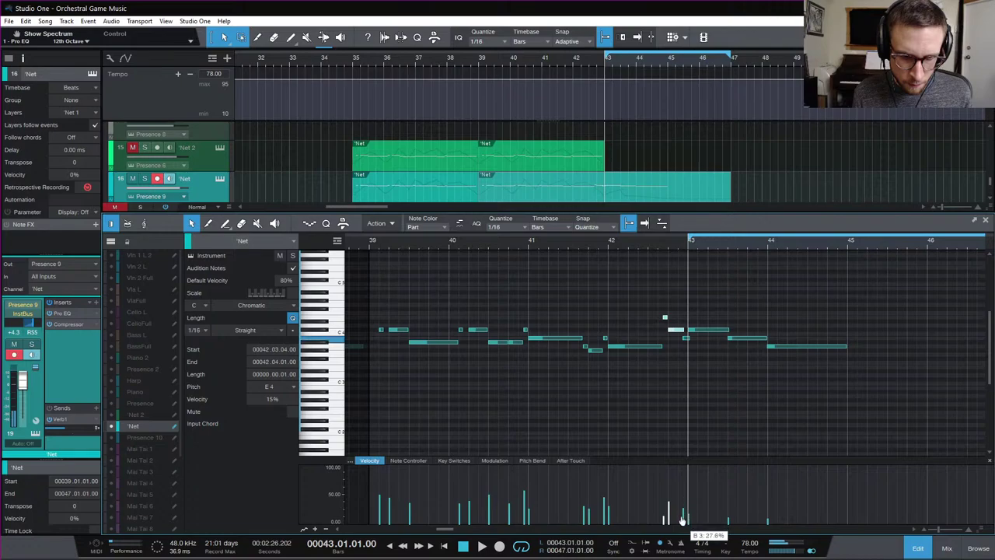
click(599, 245)
key(space)
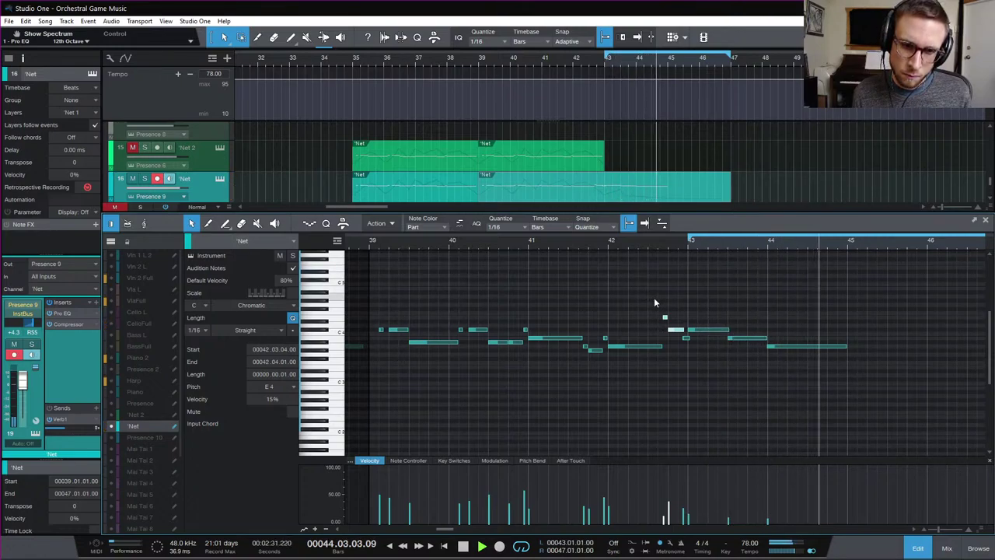
key(space)
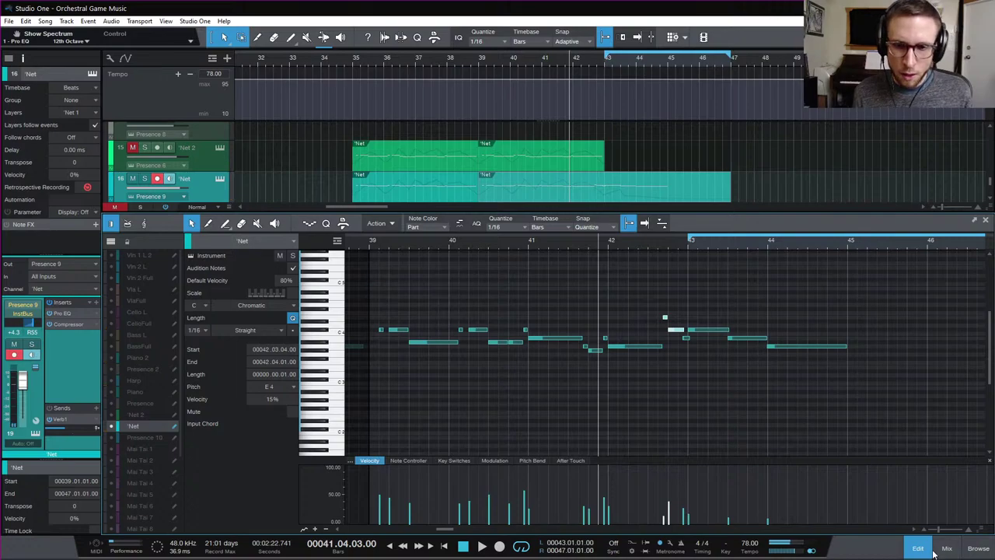
Extend the second 'Net 2 event to bar 47, open it for note editing and save the song
click(929, 550)
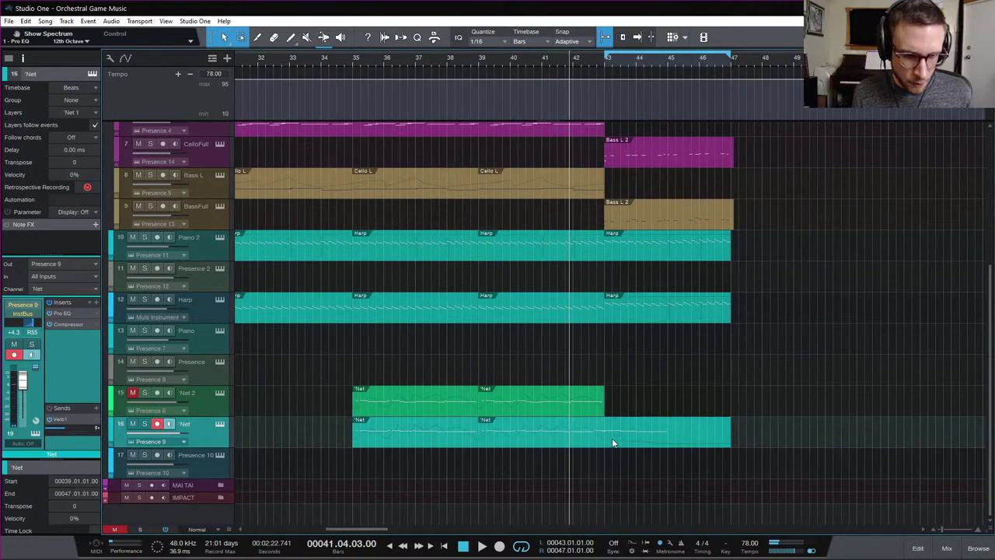
drag(592, 410, 730, 417)
double_click(666, 407)
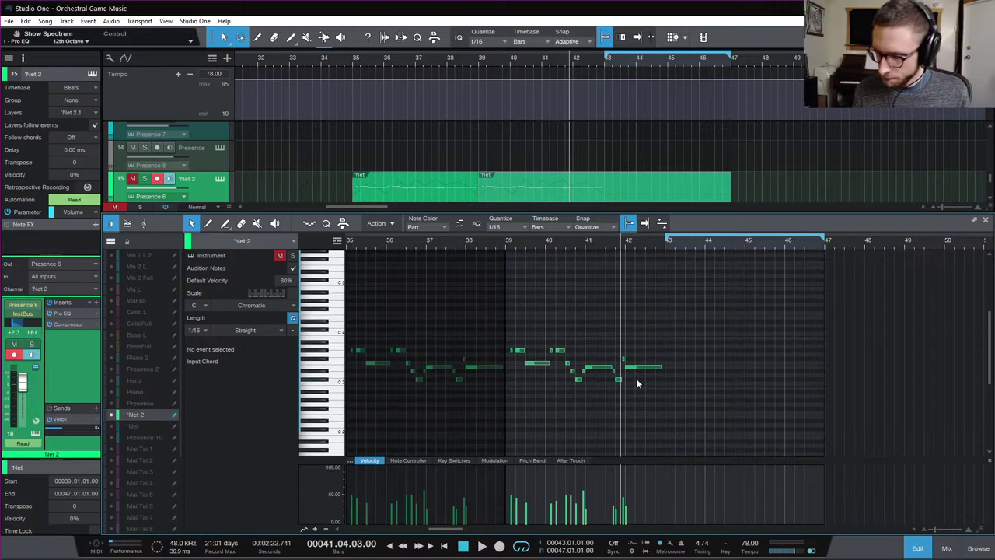
key(ctrl+s)
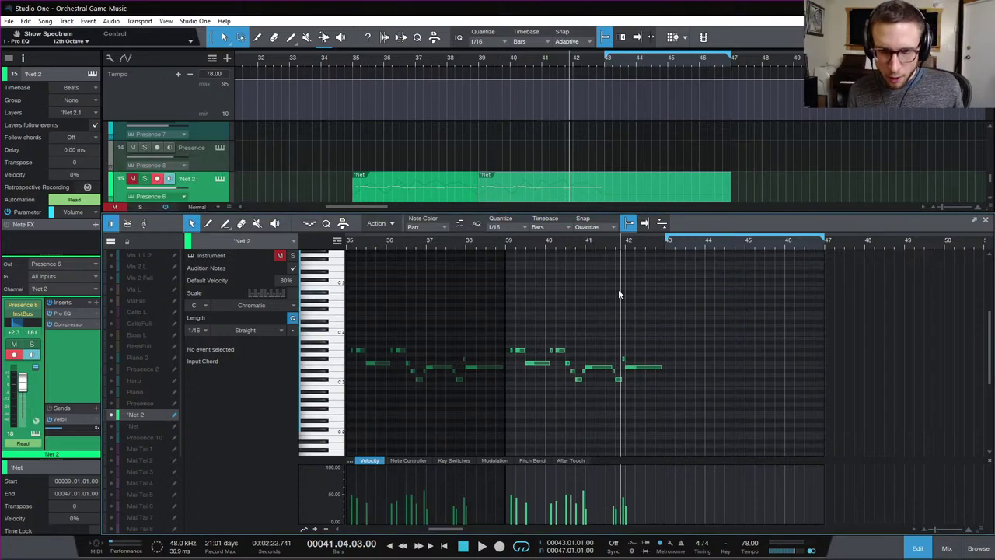
Unmute the 'Net 2 track and play its existing harmony line from bar 41
click(508, 243)
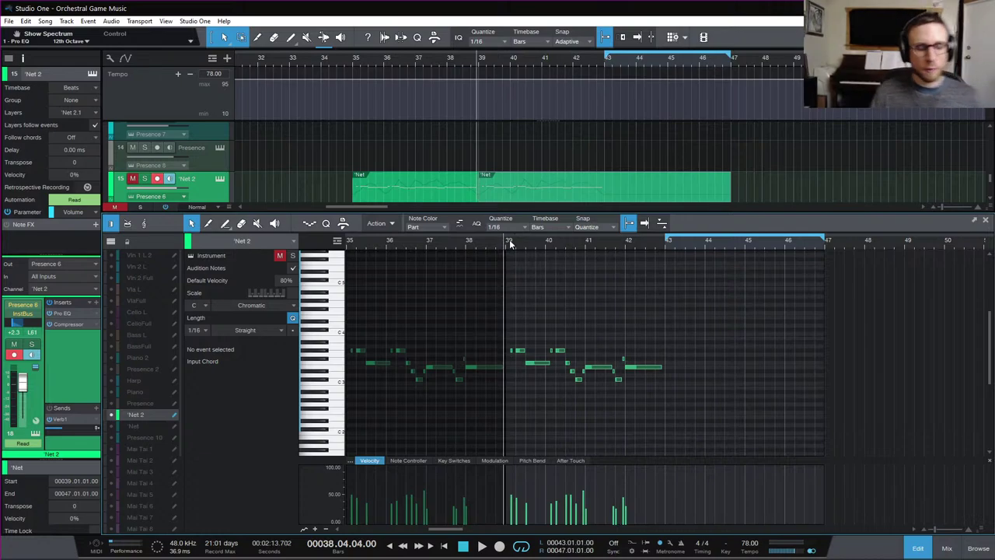
click(506, 243)
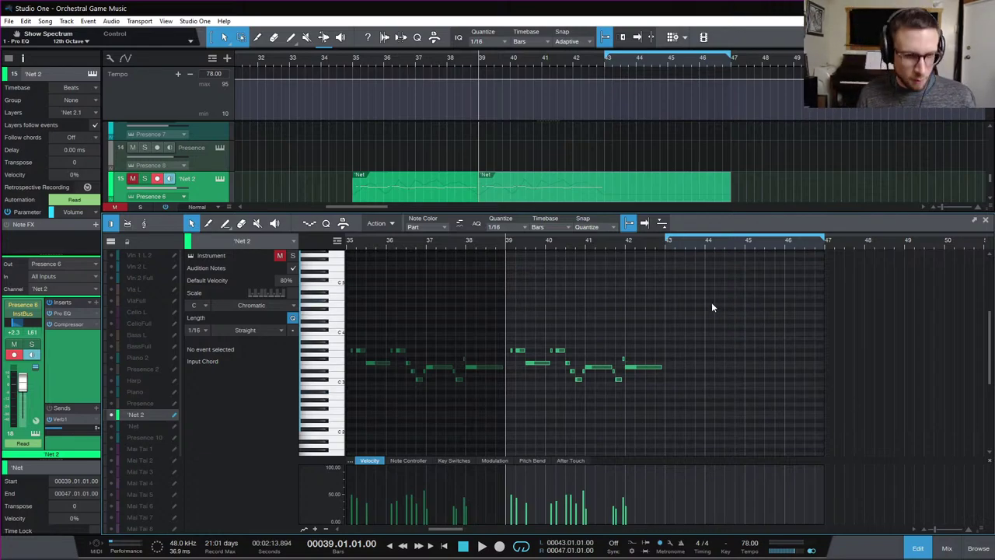
click(626, 242)
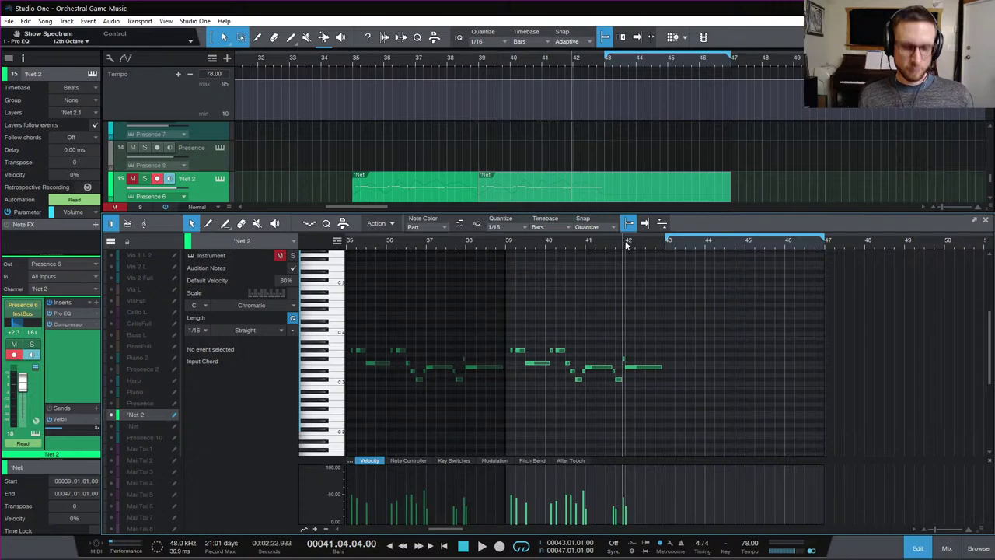
scroll(630, 242, up, 3)
scroll(701, 348, left, 5)
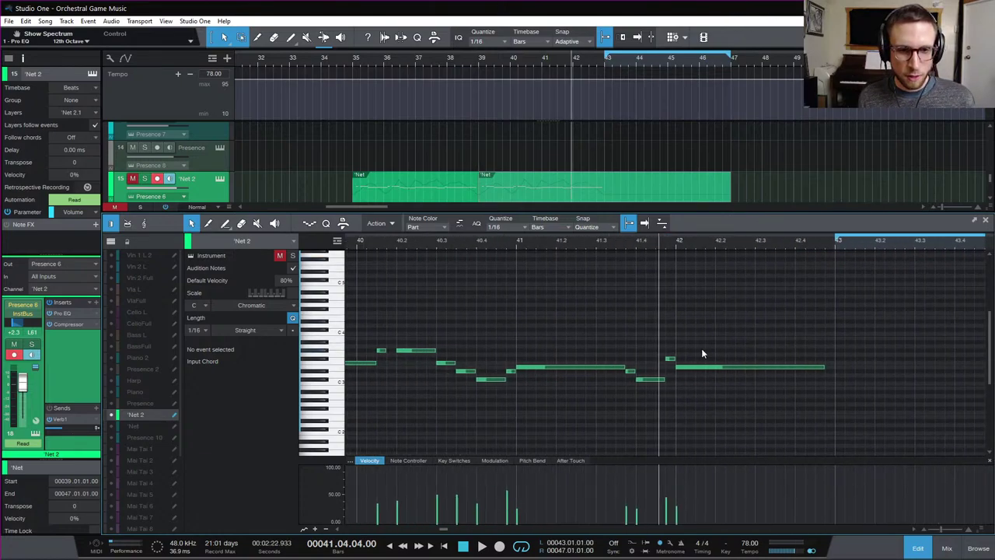
scroll(698, 342, right, 3)
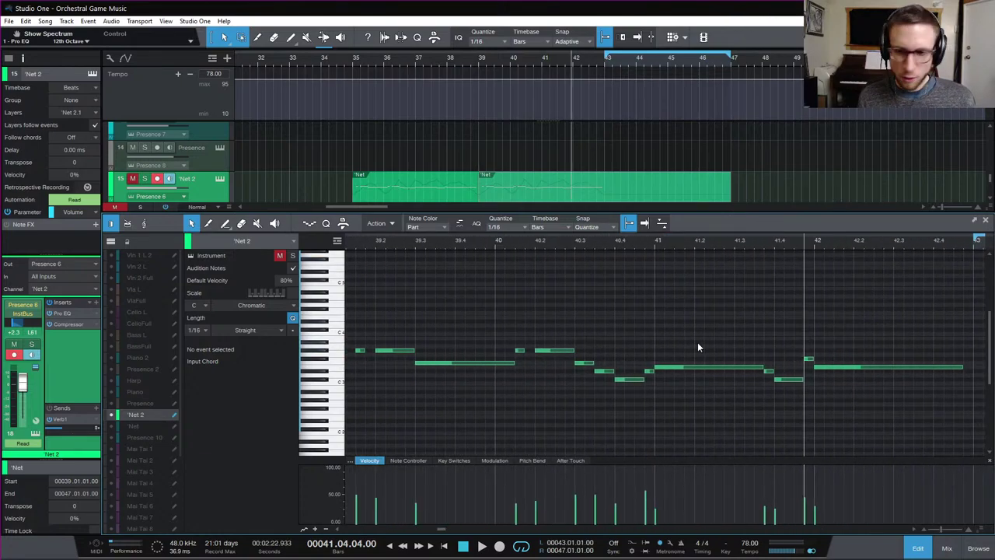
scroll(788, 308, right, 5)
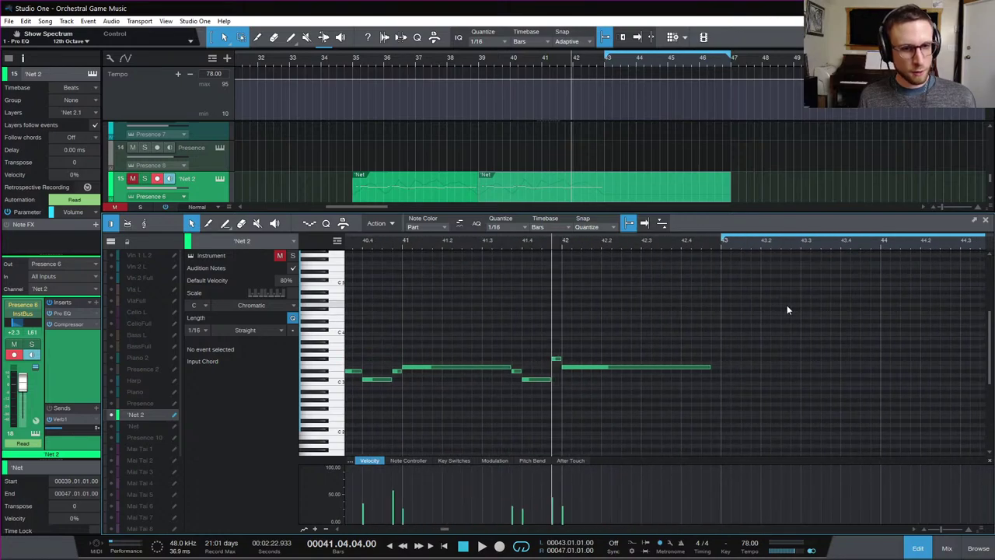
scroll(455, 280, left, 3)
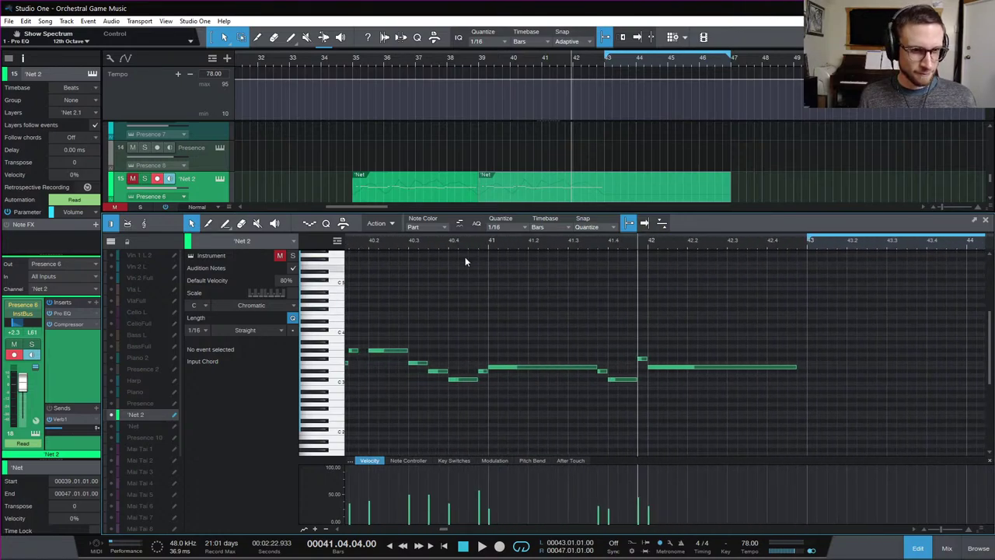
click(484, 238)
key(space)
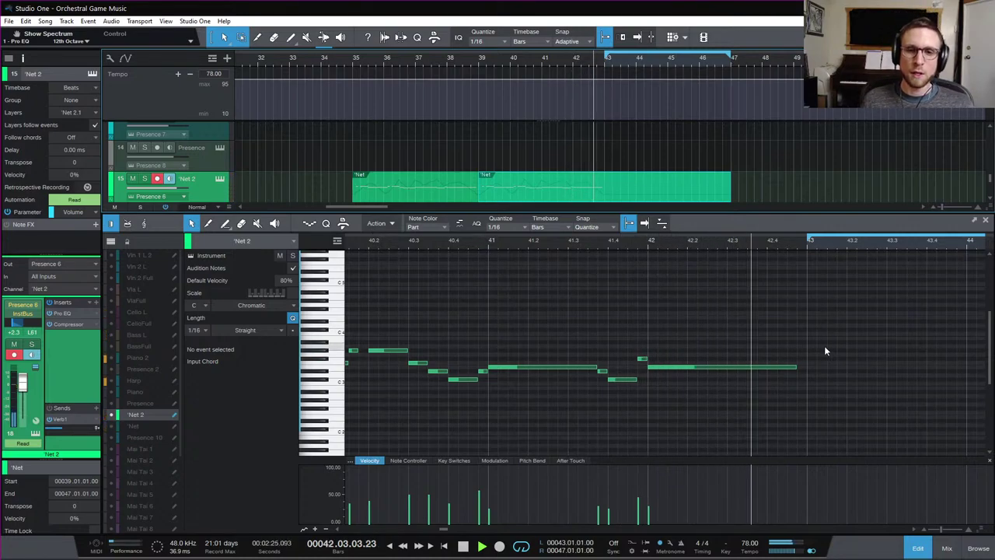
key(space)
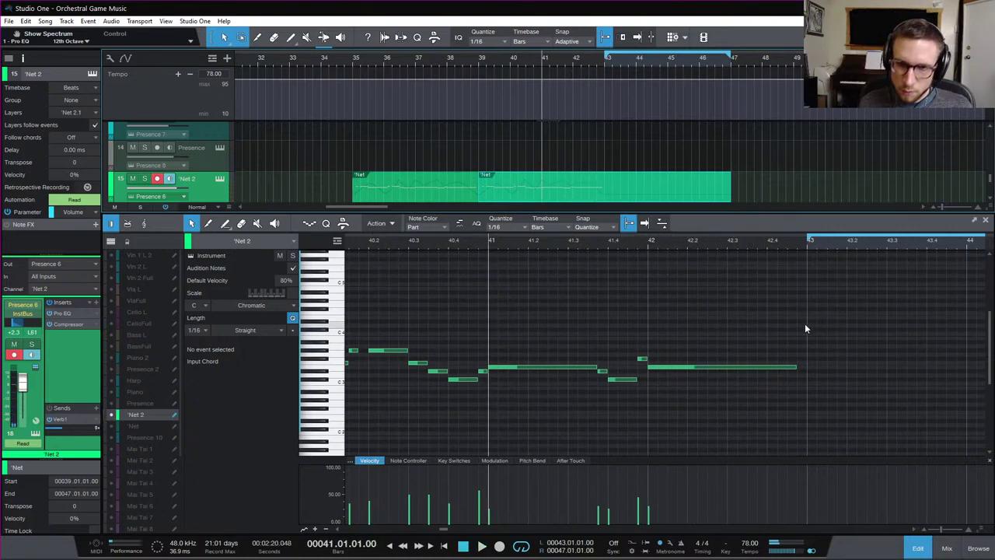
Shorten the long E3 note at the start of bar 42 to a length of 0.3.0.0
click(794, 364)
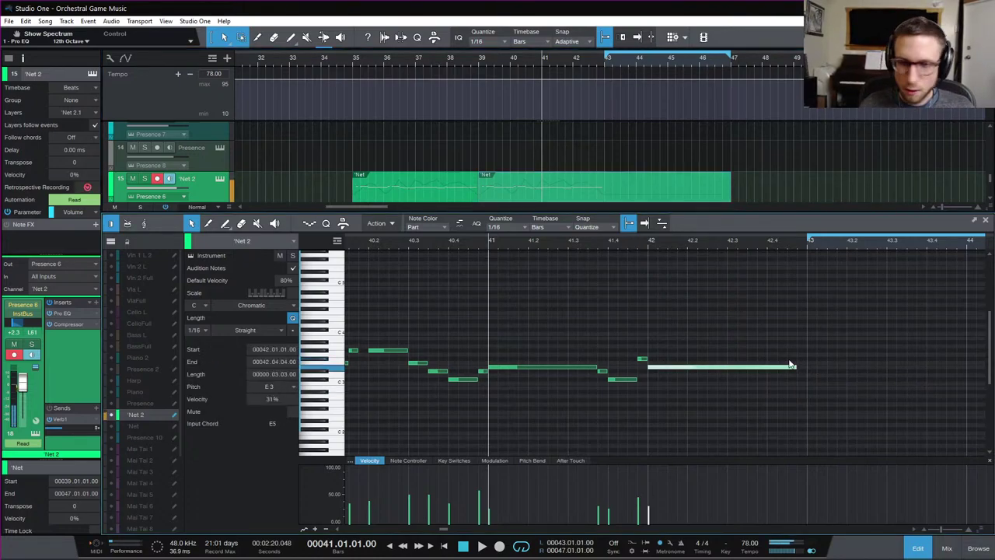
key(space)
key(space)
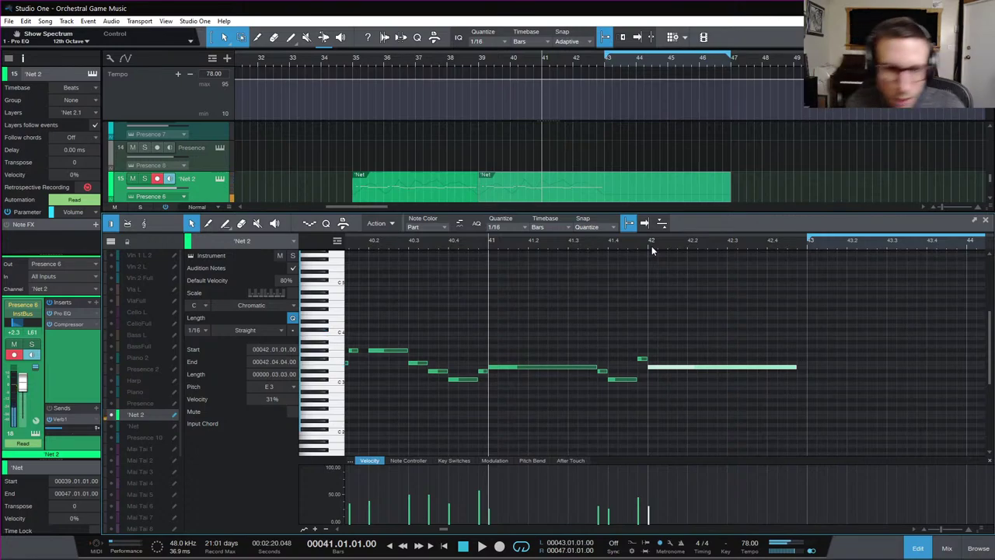
click(653, 242)
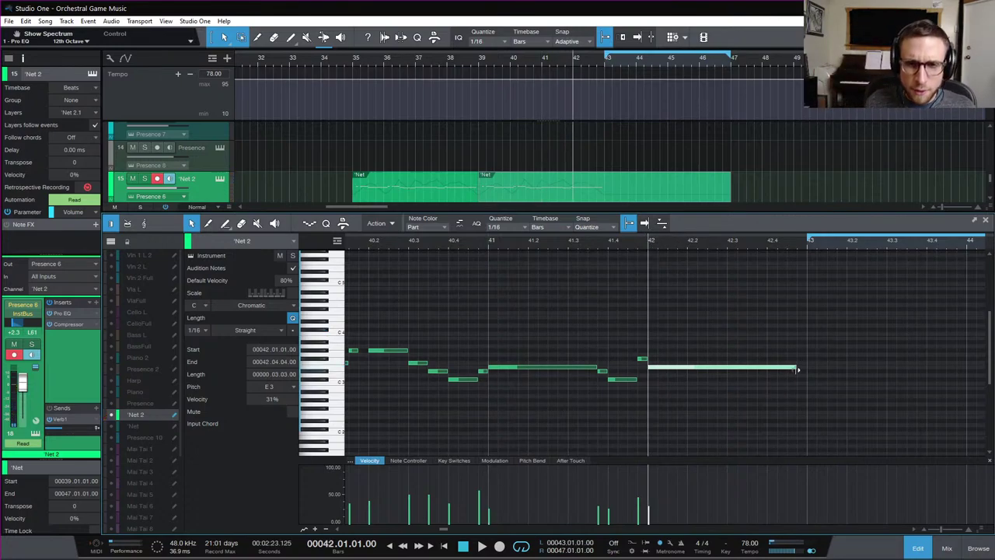
drag(794, 367, 768, 371)
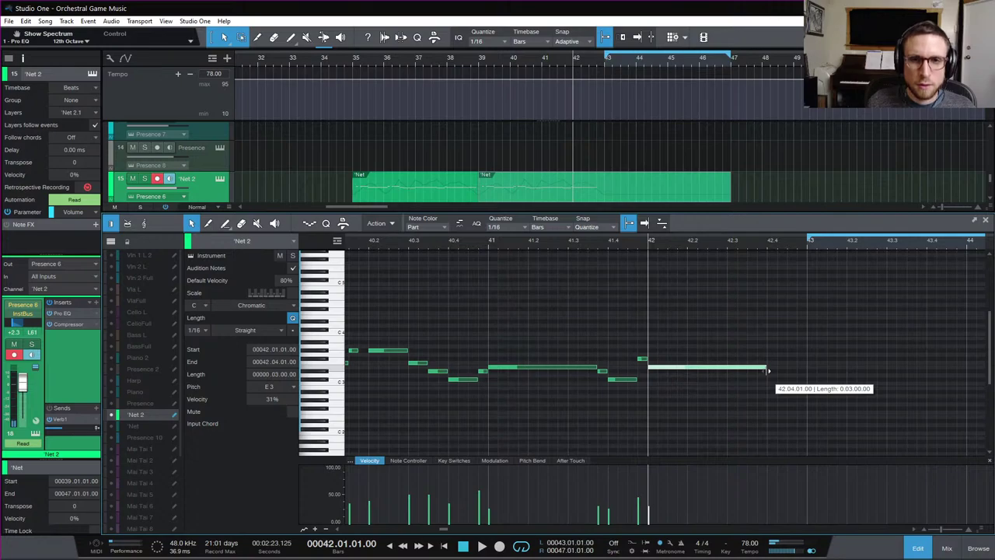
click(765, 345)
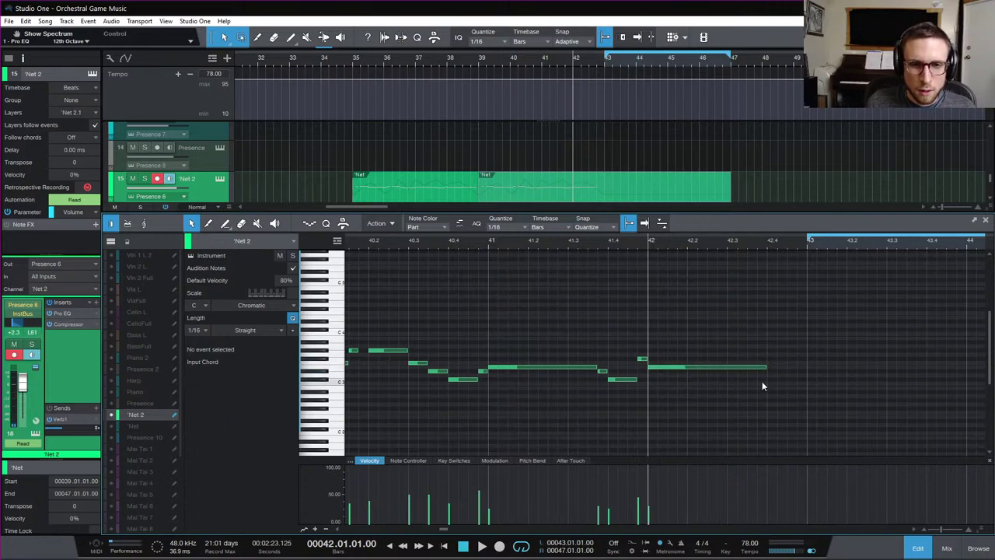
Add a sixteenth C#3 at 42.03.04 with about 20% velocity and an E3 of length 0.0.3.0 at bar 42 beat 4
double_click(762, 379)
drag(759, 493, 759, 524)
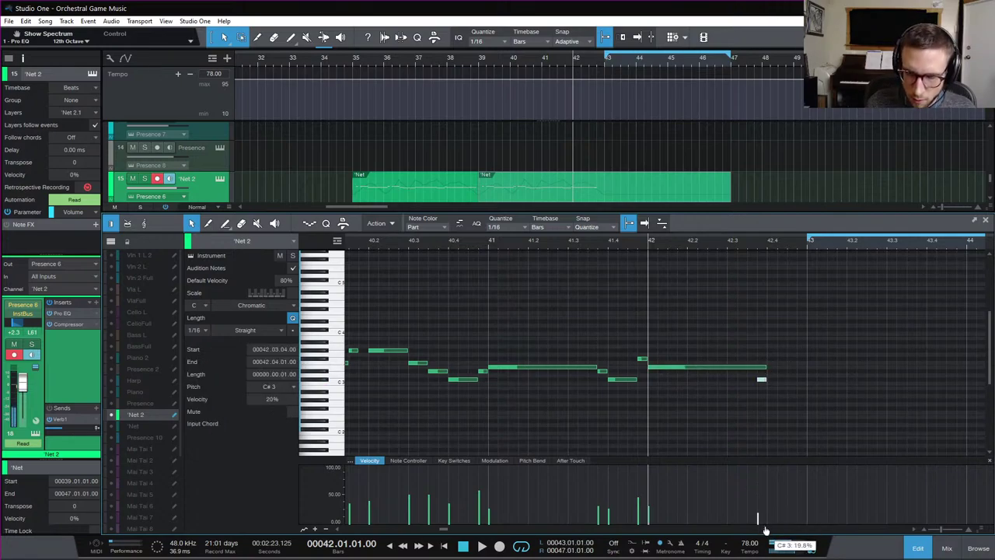
double_click(771, 367)
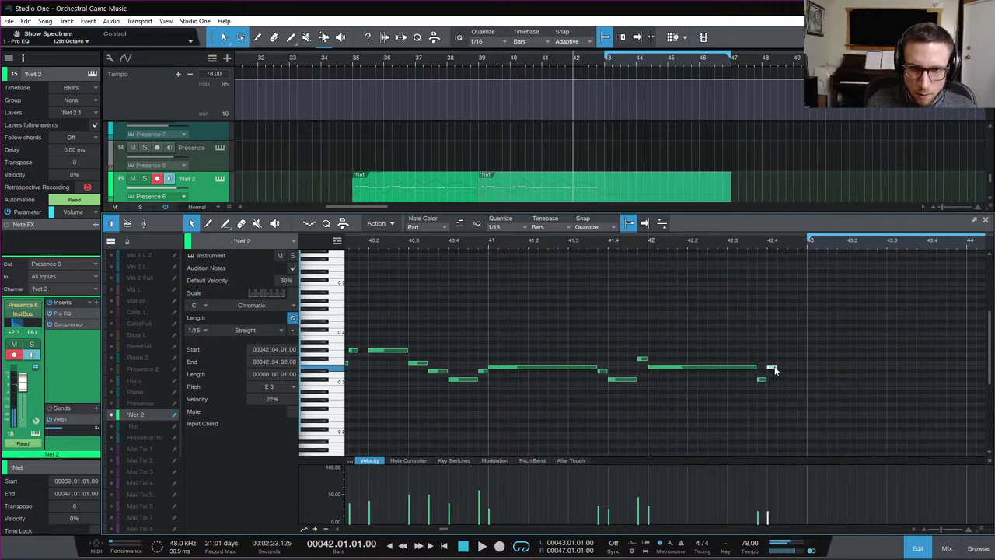
drag(779, 368, 788, 369)
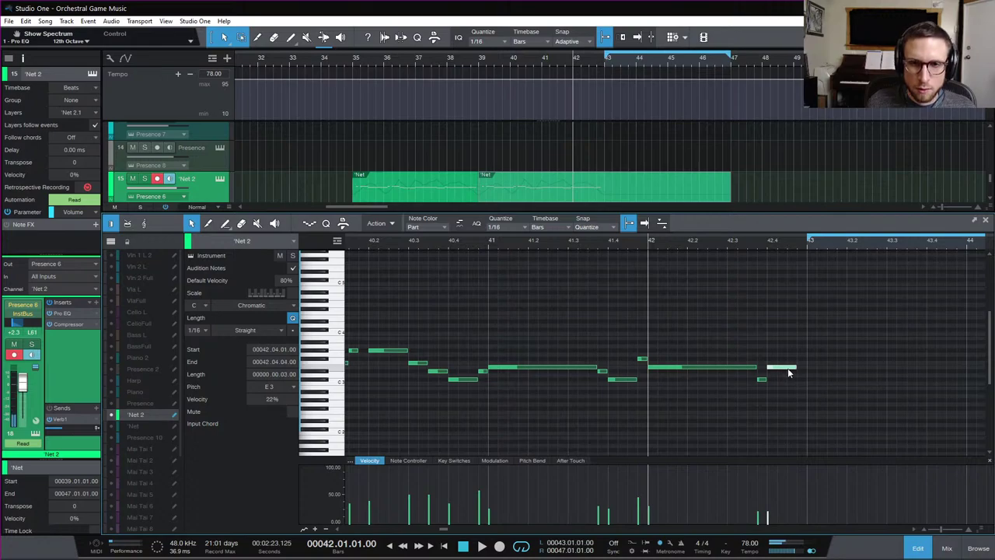
Replay the end of bar 42 and add a sixteenth F#3 note at 42.04.04 with 22% velocity
click(745, 243)
key(space)
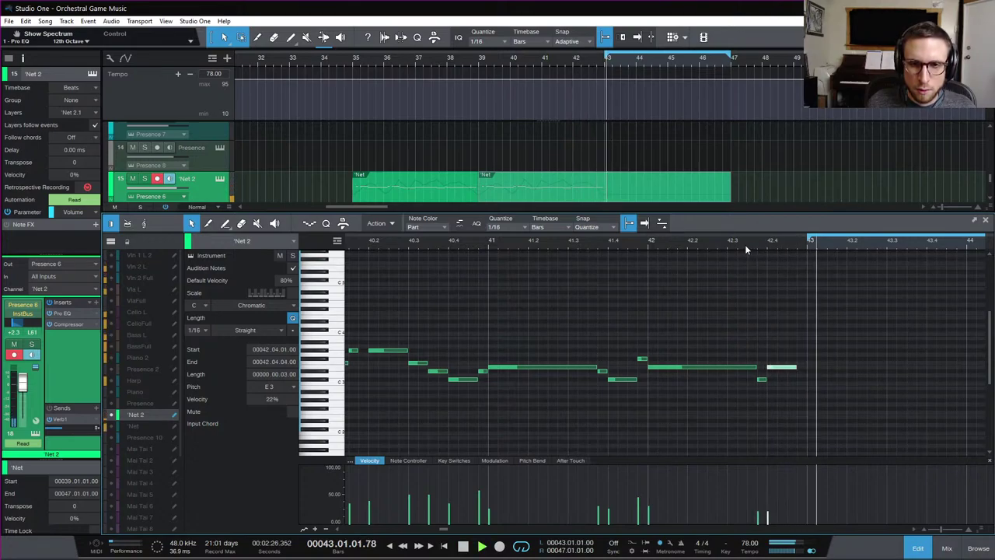
click(745, 244)
key(space)
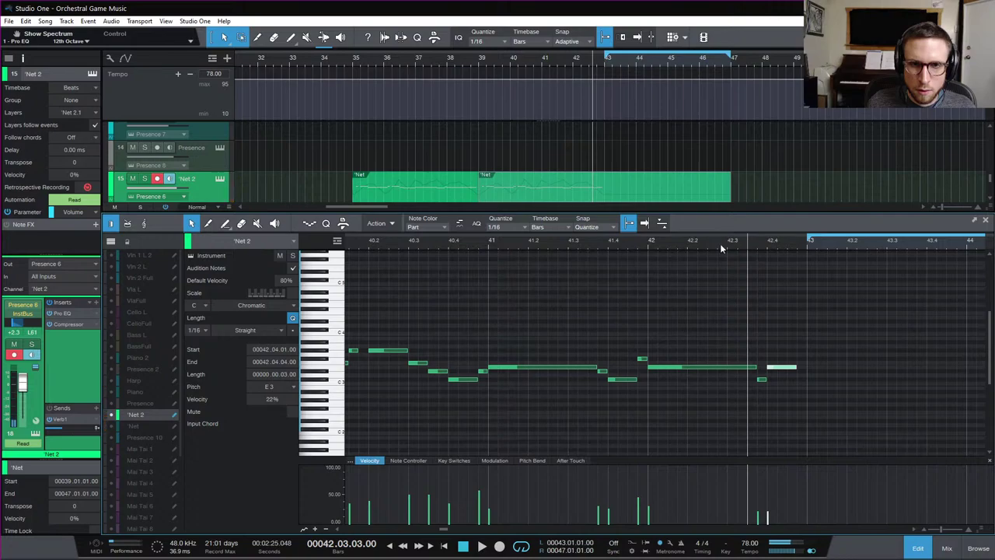
click(719, 244)
key(space)
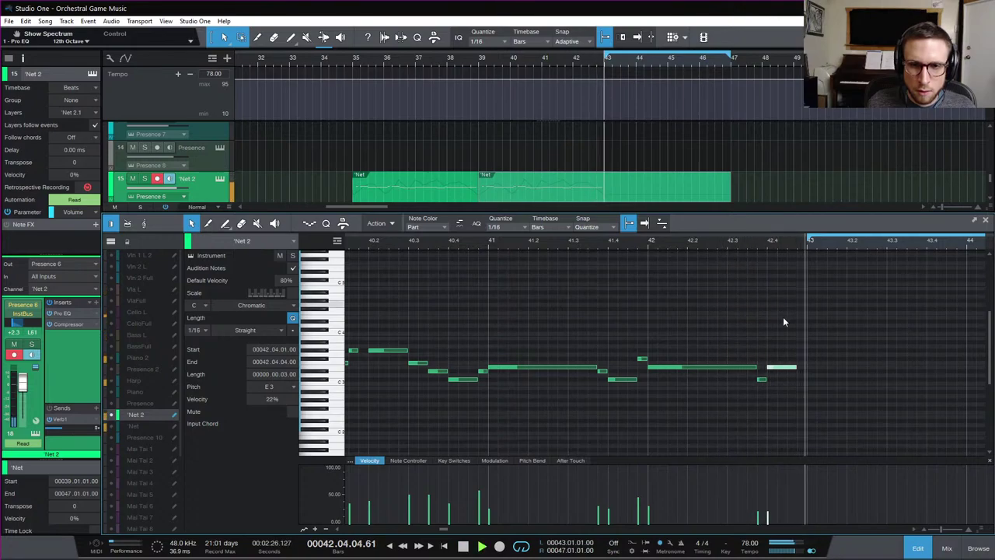
key(space)
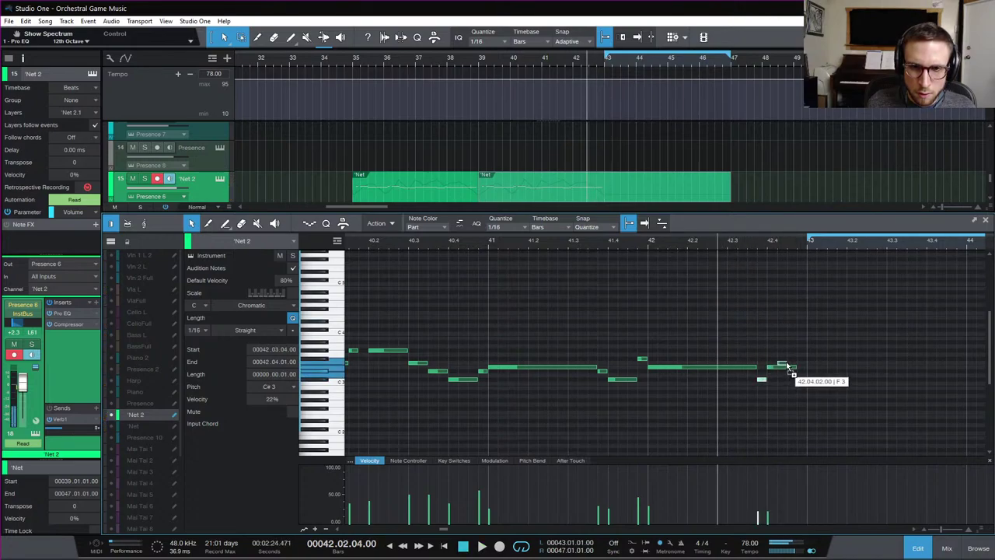
double_click(801, 359)
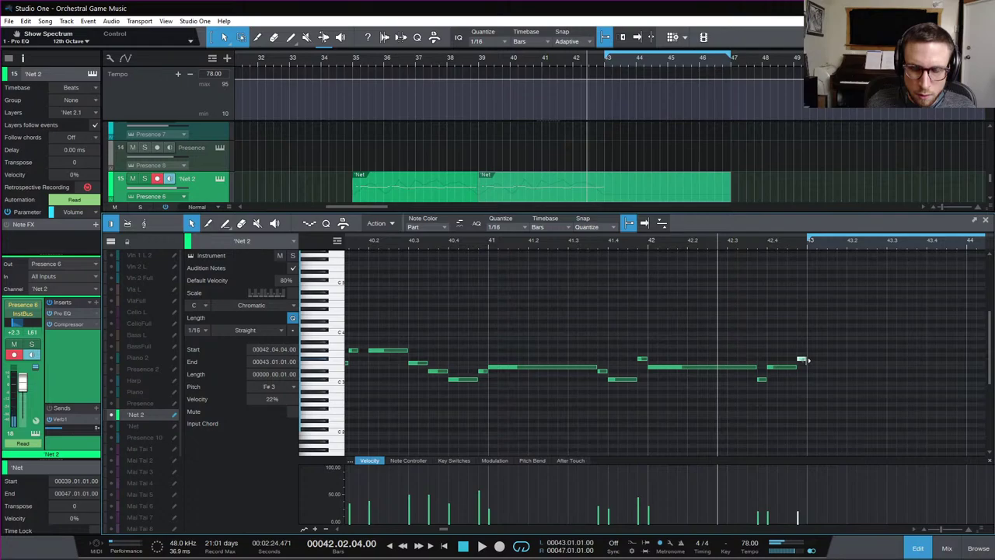
Add an F#3 note with 22% velocity at the start of bar 43 and shorten it to a length of 0.2.0.0
drag(813, 361, 965, 381)
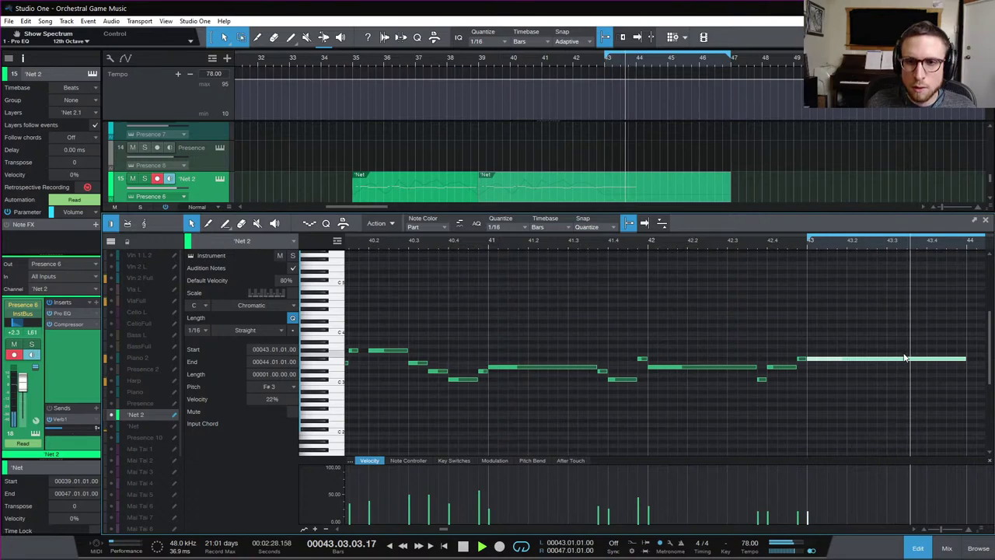
key(space)
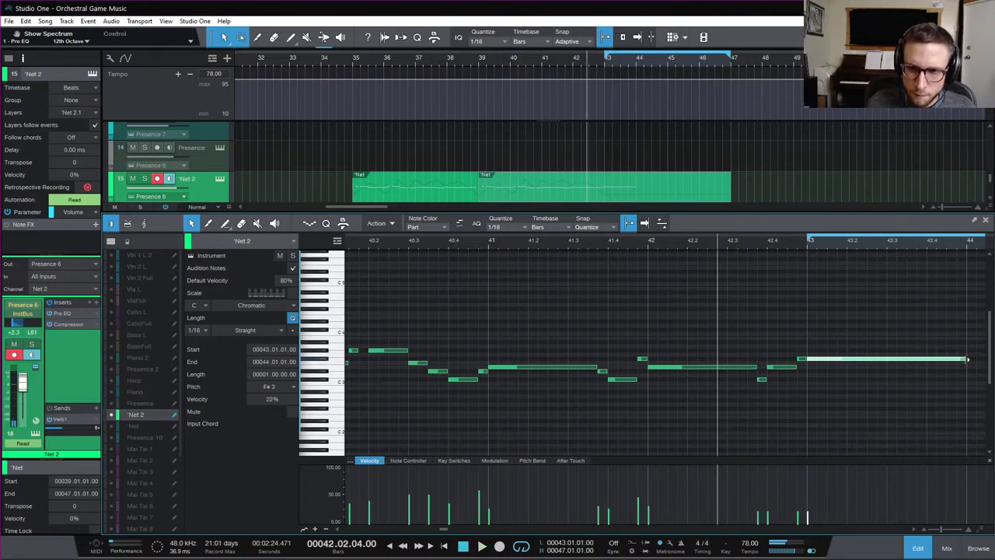
drag(965, 359, 888, 371)
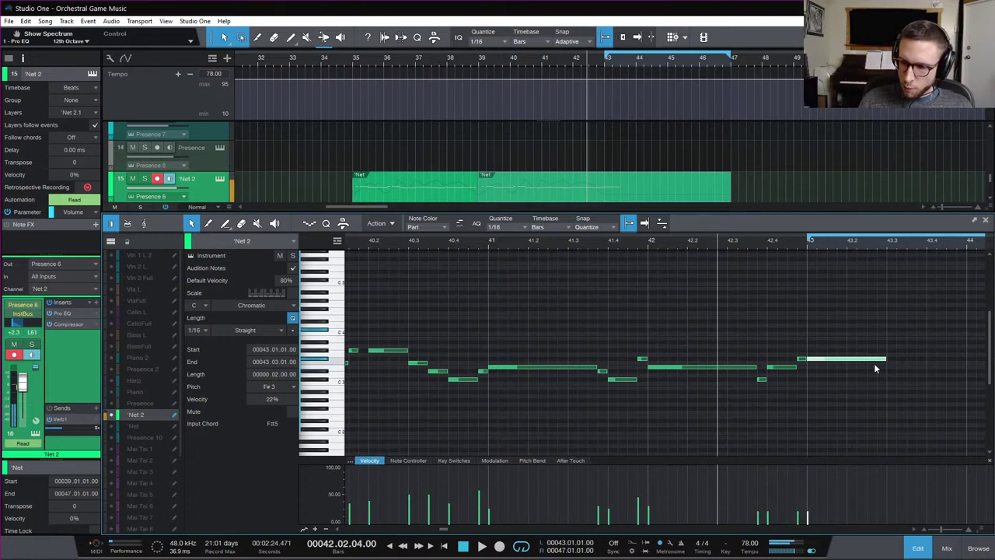
Add an E3 note at 43.03.01 with 22% velocity, extend it to the start of bar 45, and play the result
scroll(834, 340, right, 2)
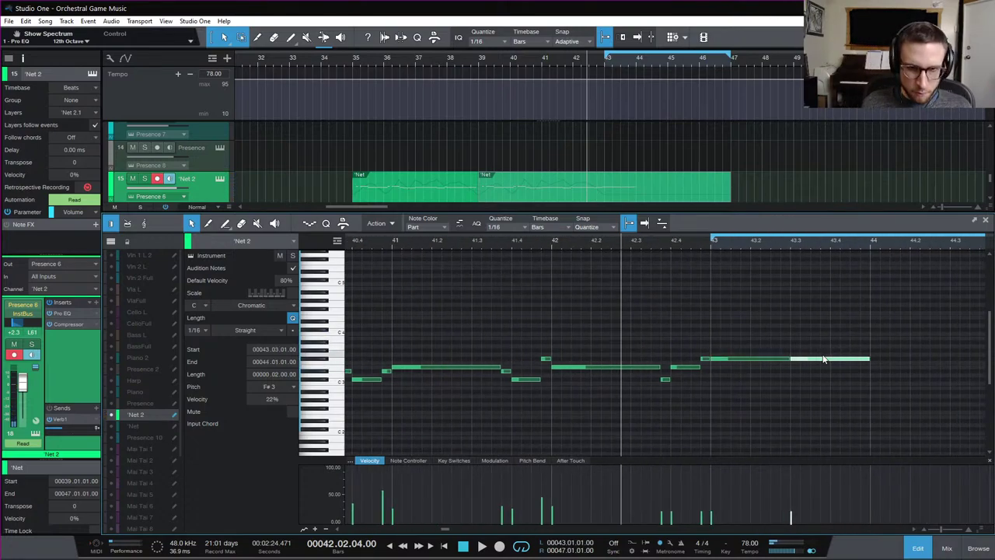
click(711, 244)
key(space)
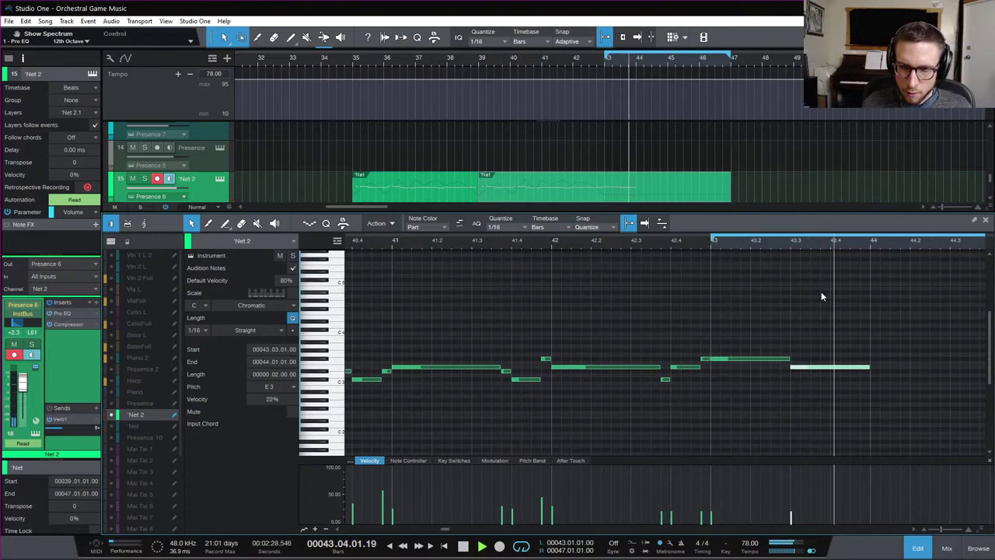
scroll(850, 336, right, 2)
key(space)
drag(761, 368, 915, 368)
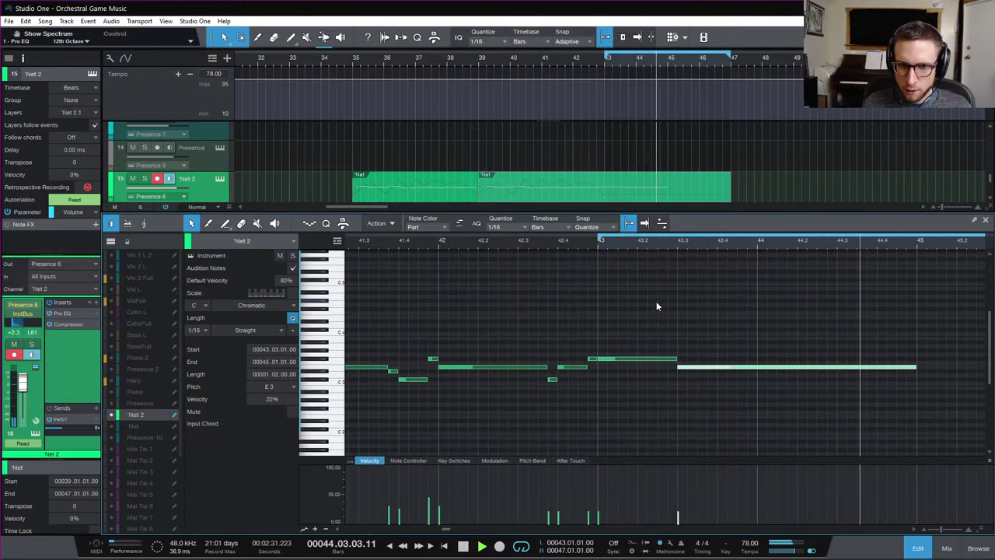
Replay from bar 42 and raise the velocities of the short C#3 and following E3 to about 40% and 50%
click(442, 240)
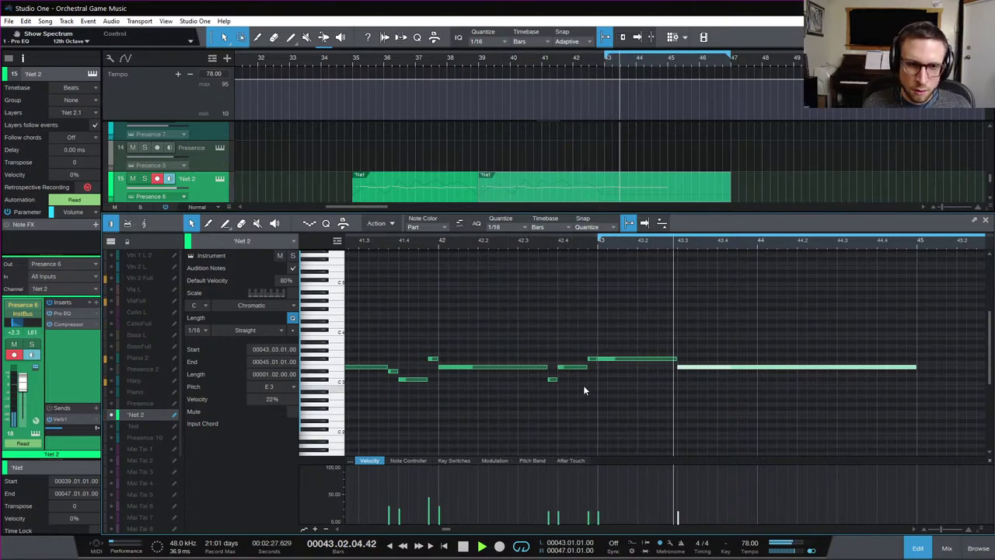
key(space)
drag(549, 513, 559, 493)
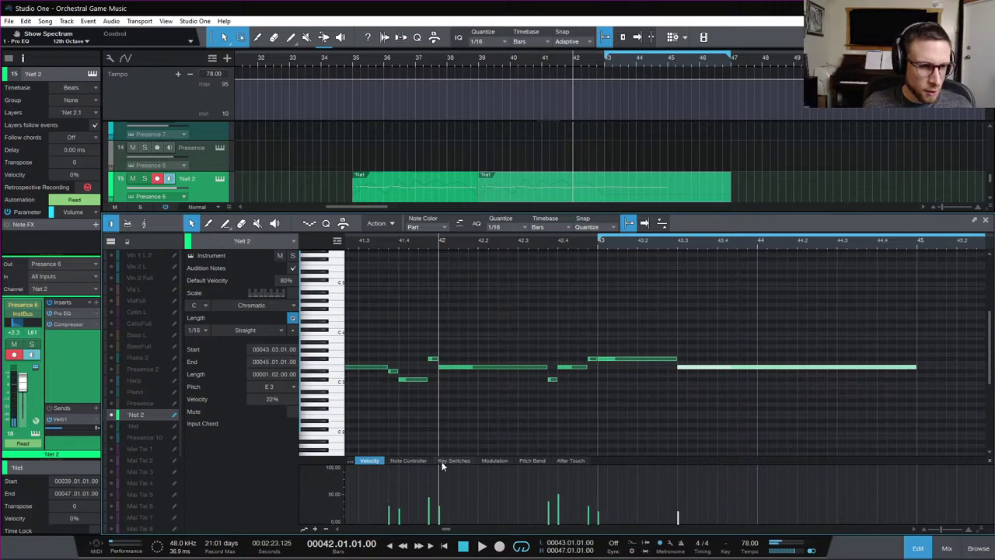
Raise the modulation curve at bar 43 to a peak of about 0.94, with a steep drop to about 0.2 right after it
click(495, 463)
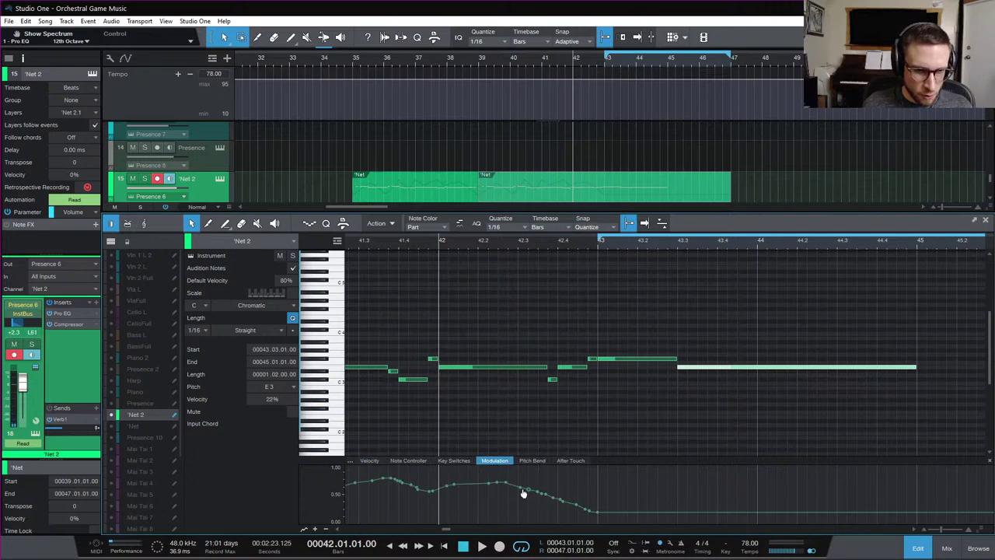
click(547, 499)
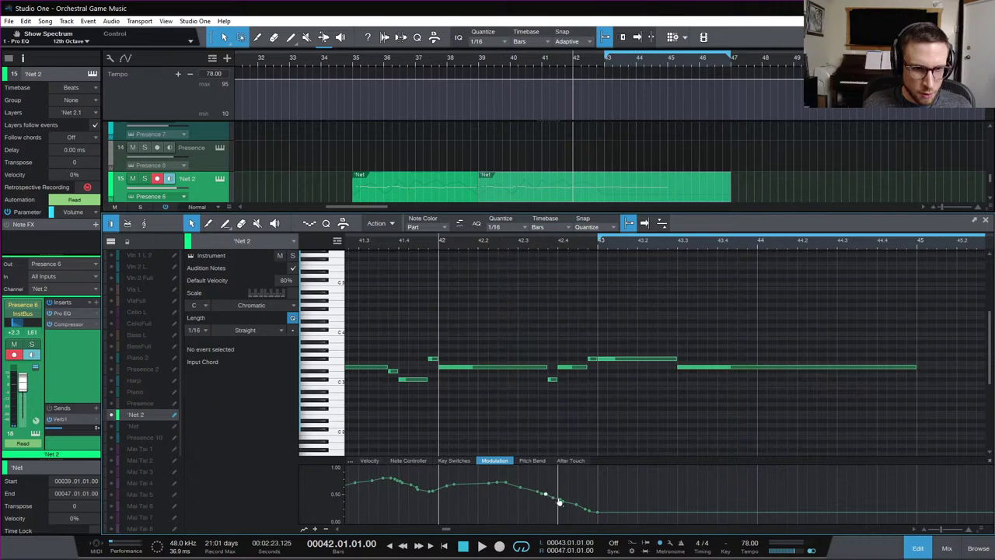
drag(555, 504, 597, 472)
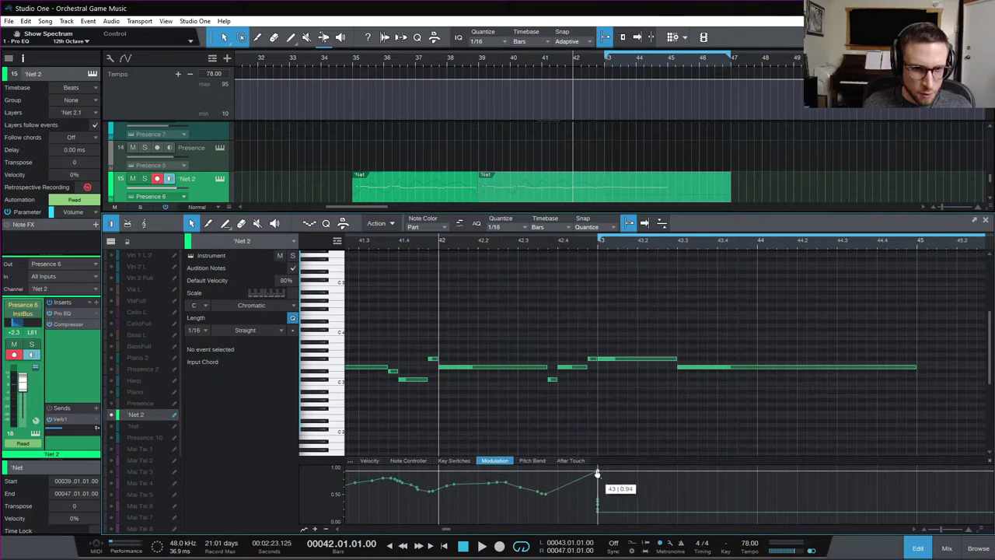
drag(599, 515, 618, 514)
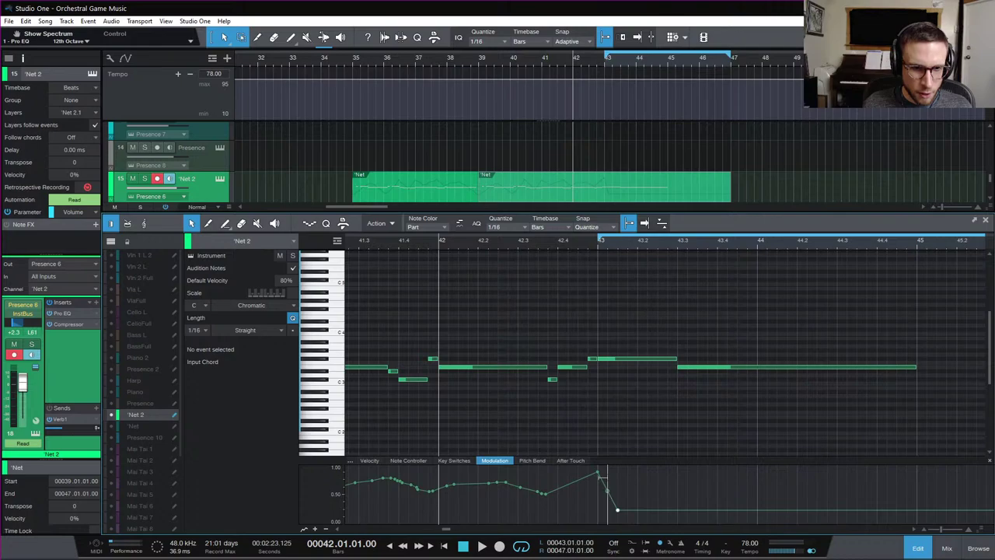
Move the modulation low point to beat 43.2 at about 0.35, curve the drop into it, and replay the transition
key(space)
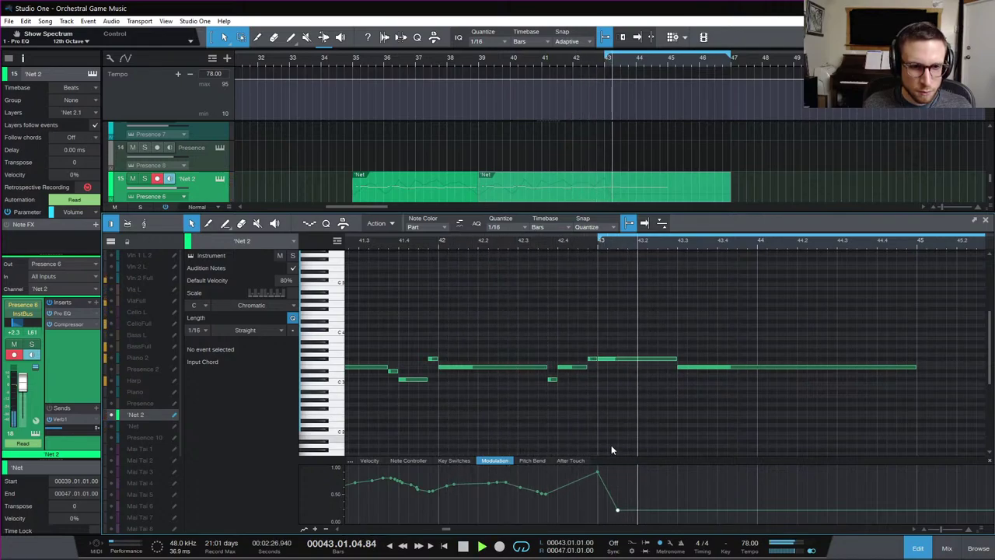
key(space)
mouse_move(619, 513)
mouse_down()
mouse_move(643, 510)
mouse_move(631, 502)
mouse_up()
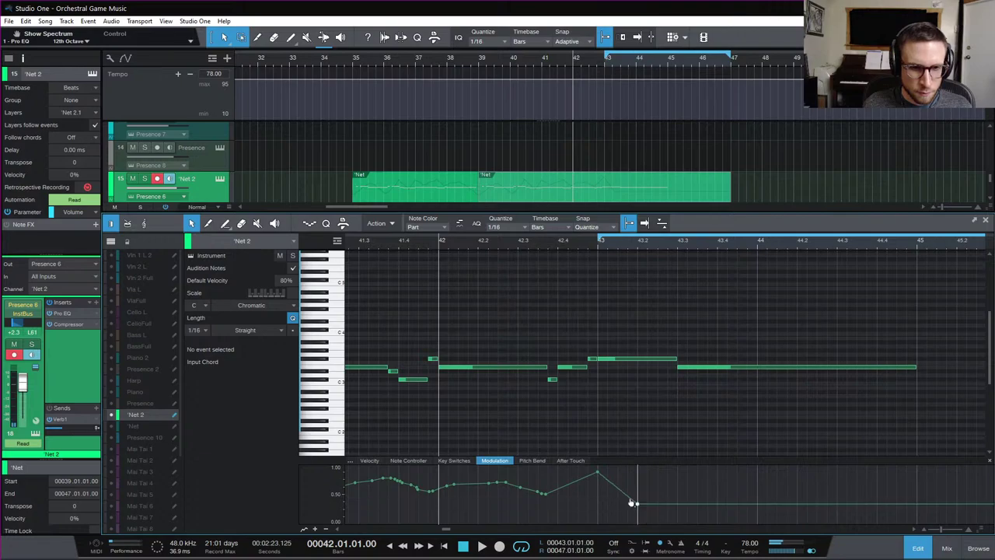
click(556, 246)
key(space)
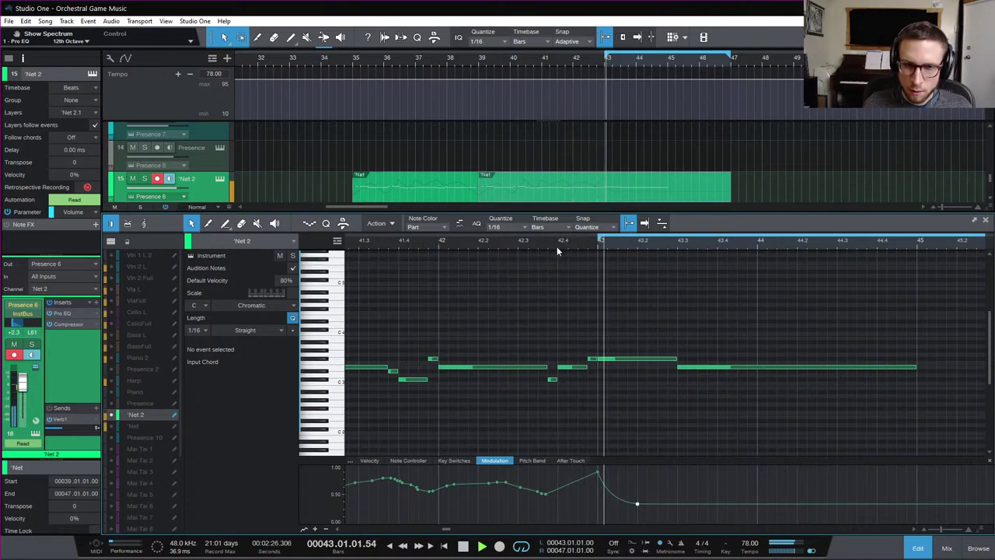
key(space)
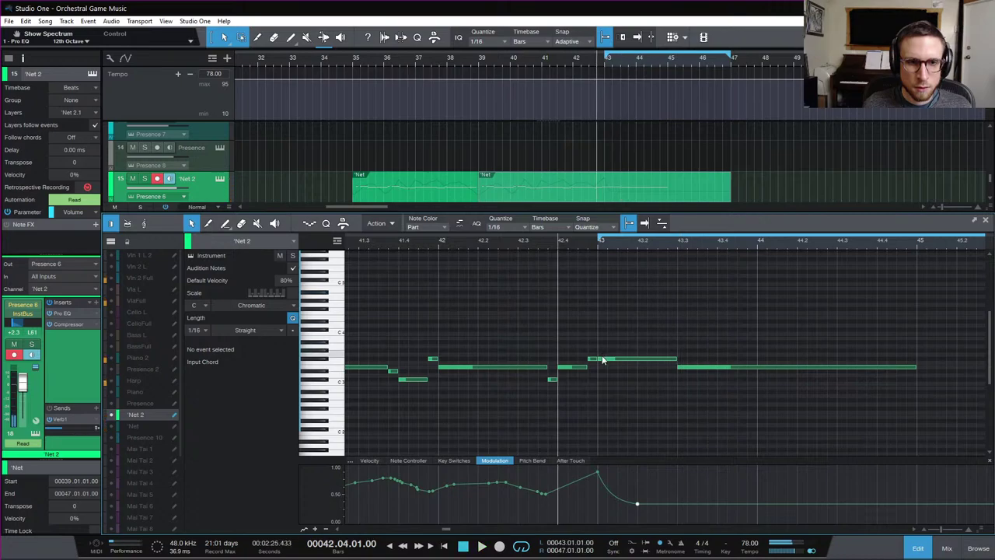
Merge the two F#3 notes into one lasting 0.2.1.0 from 42.04.04 with 31% velocity and play the passage
drag(604, 362, 665, 368)
key(space)
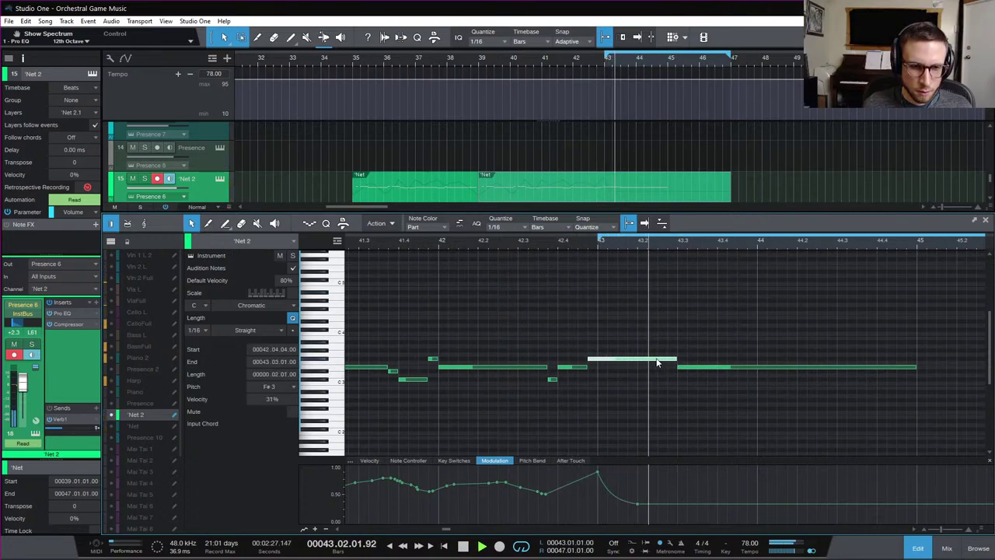
click(594, 334)
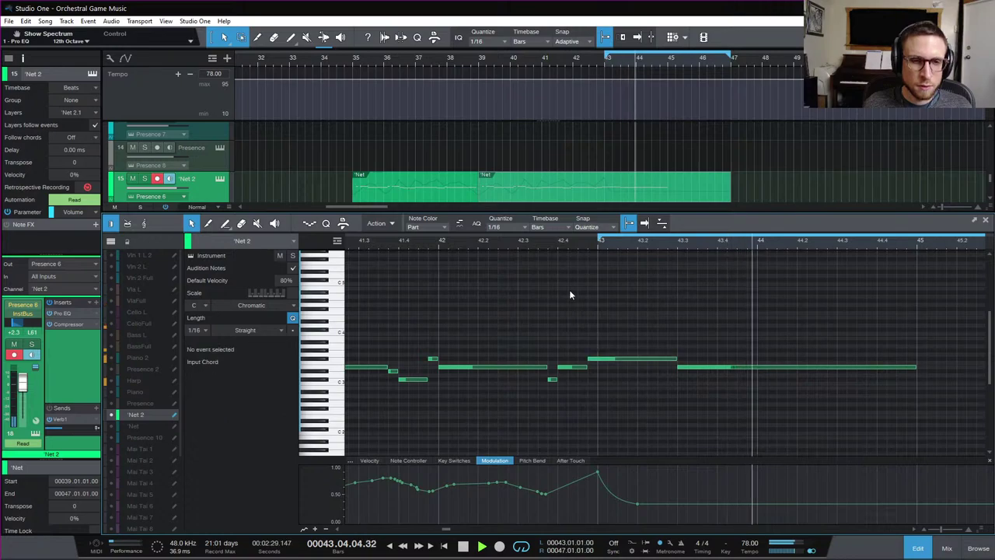
key(space)
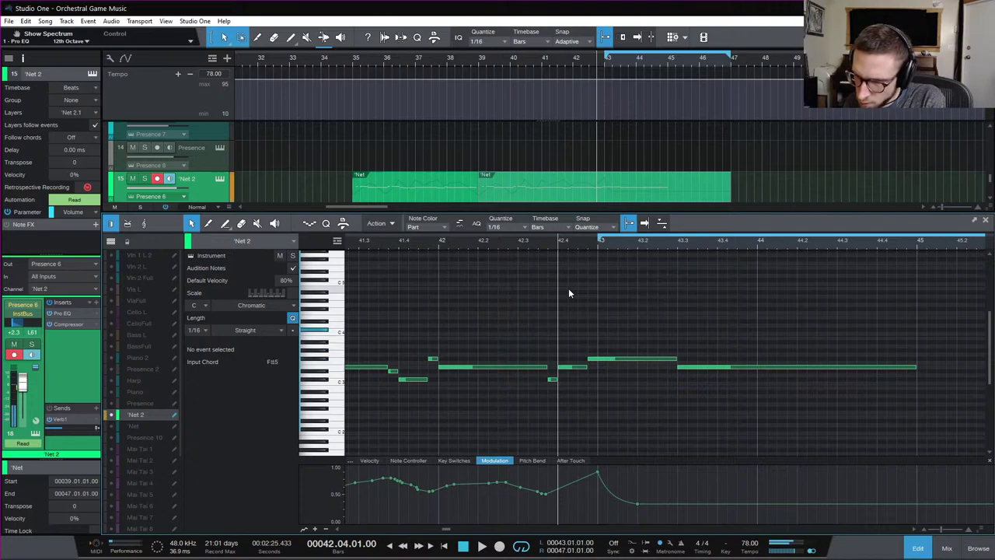
Trim the F#3 note's start to 43.01.01 and add a sixteenth A3 at 42.04.04 with 39% velocity
key(space)
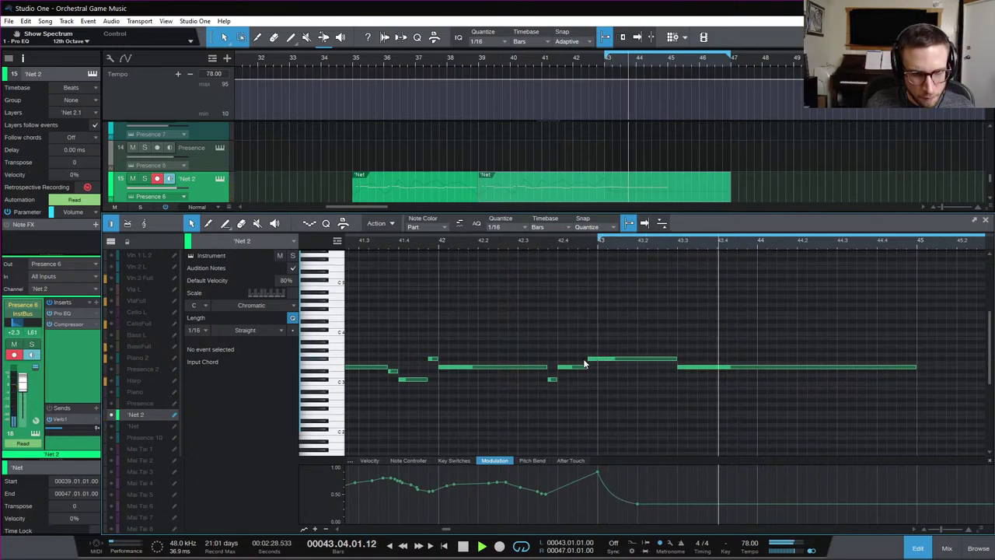
drag(584, 359, 597, 360)
key(space)
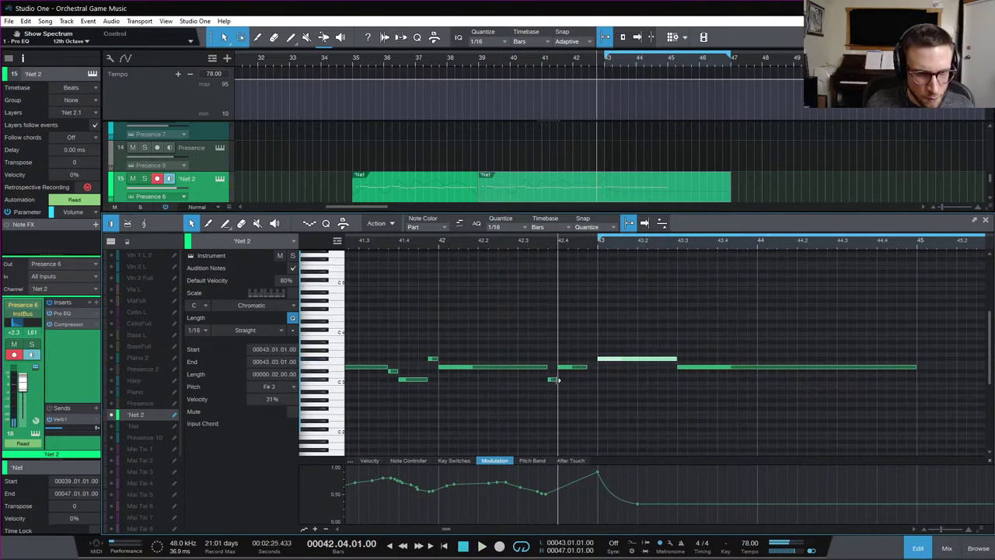
click(593, 345)
Replay the transition from bar 42 beat 4 several times to check the added A3 pickup note
key(space)
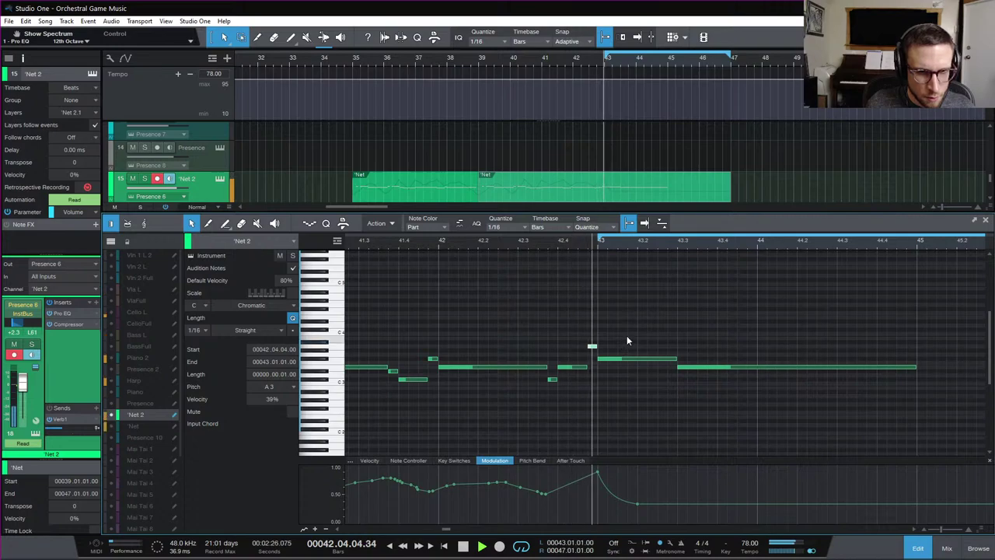
key(space)
key(space)
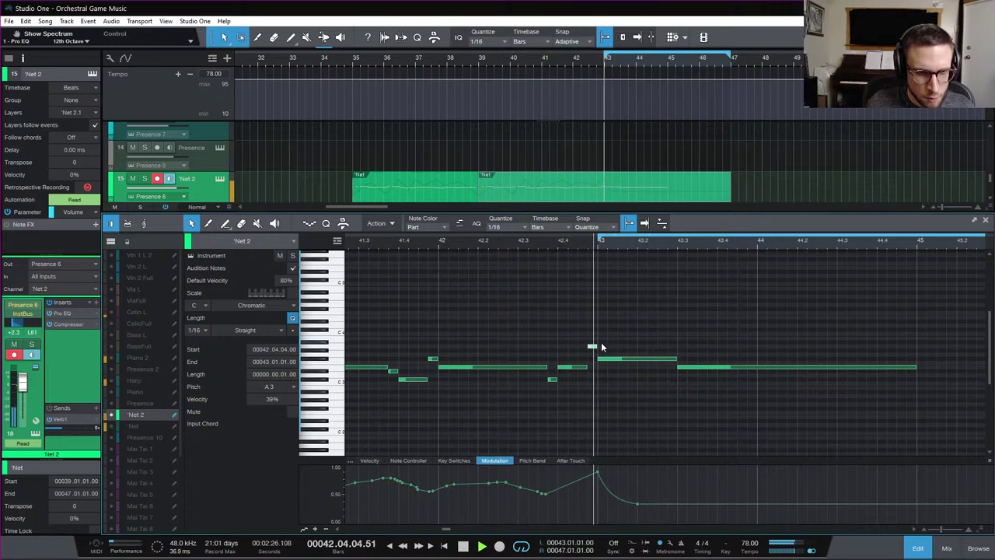
key(space)
key(space)
key(space)
key(space)
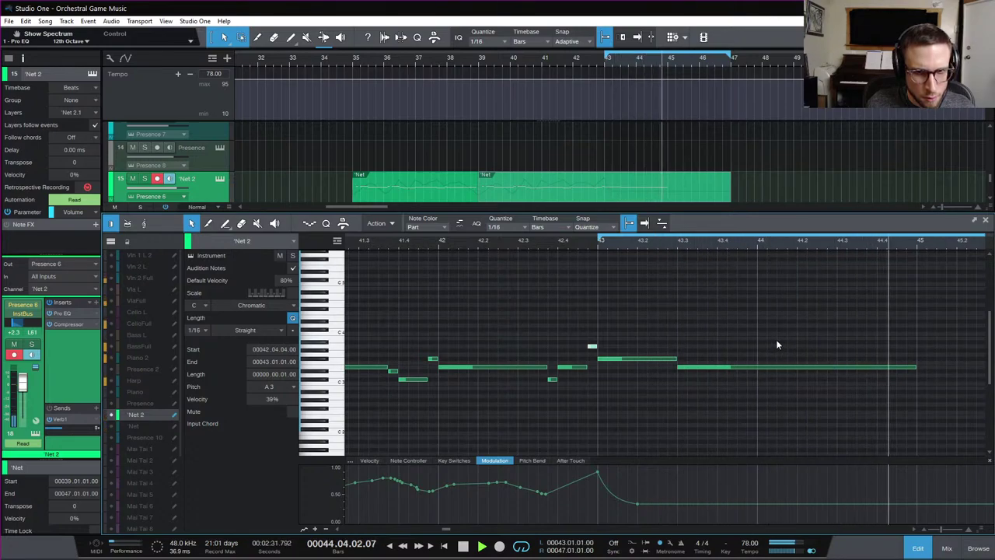
key(space)
Close the note editor and save the song
click(918, 548)
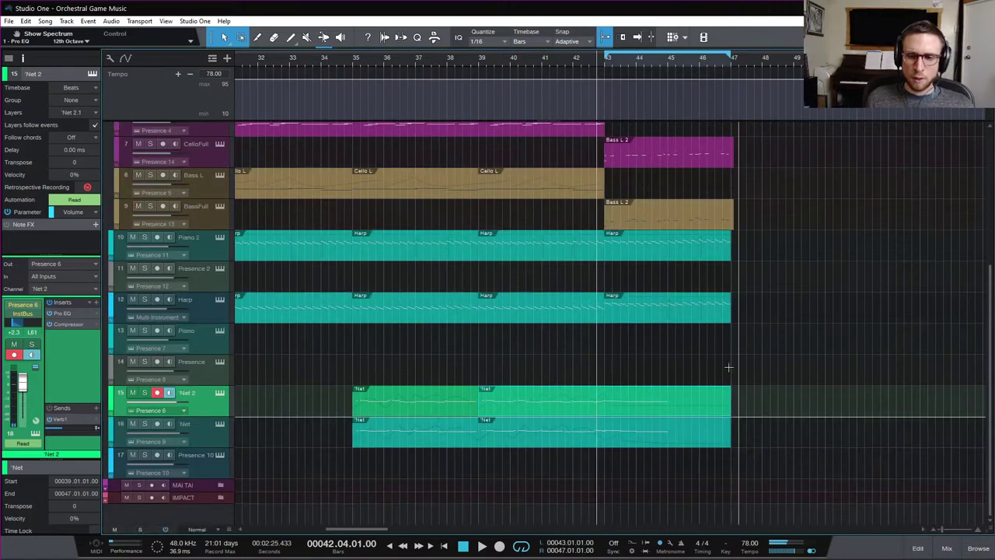
key(ctrl+s)
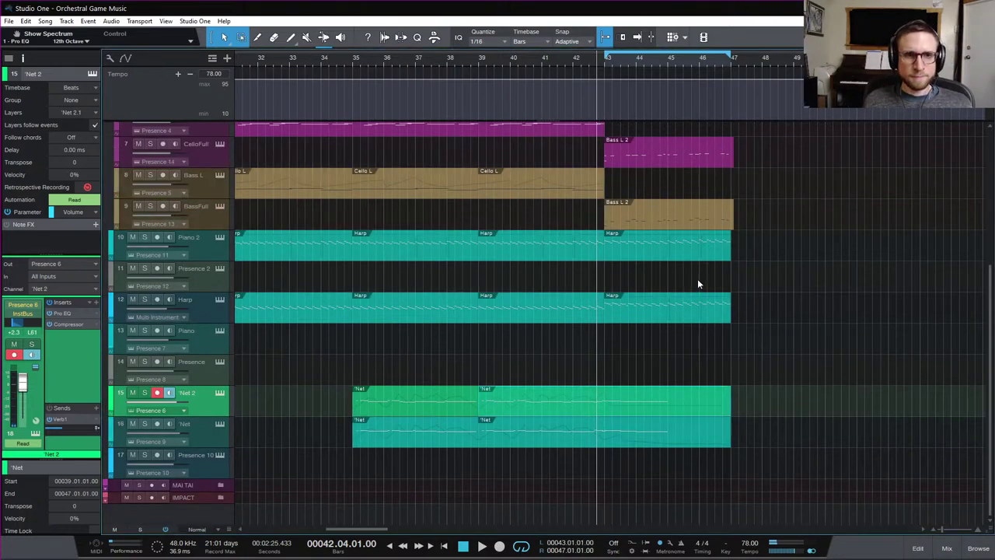
scroll(619, 231, up, 3)
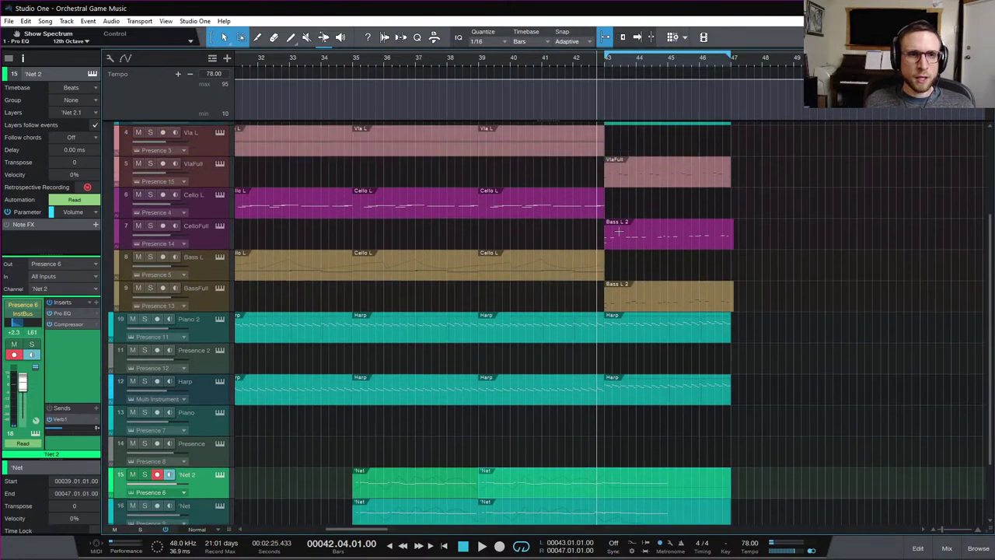
Open the 'Net part and reshape its modulation to peak at about 0.95 on bar 43, falling to about 0.4 right after
double_click(598, 513)
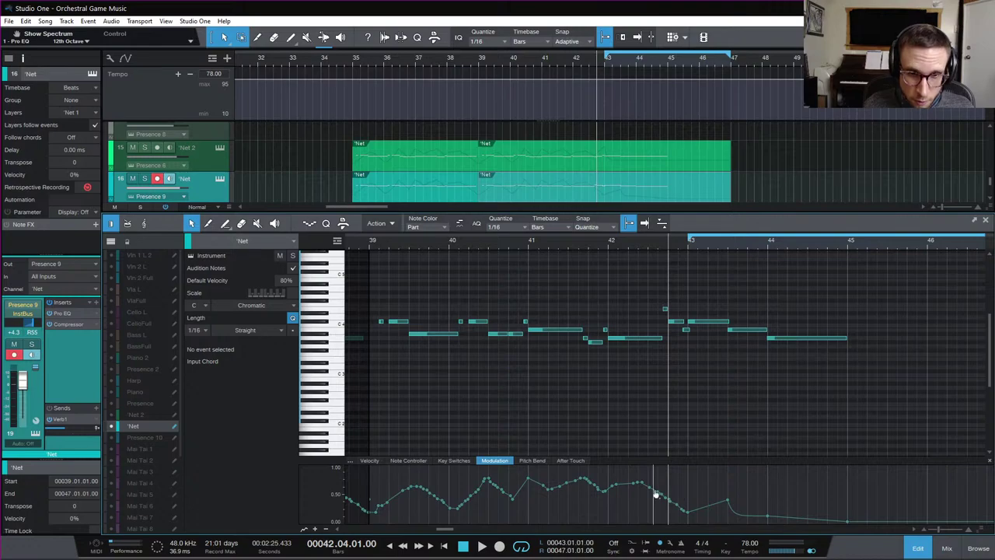
drag(659, 495, 688, 474)
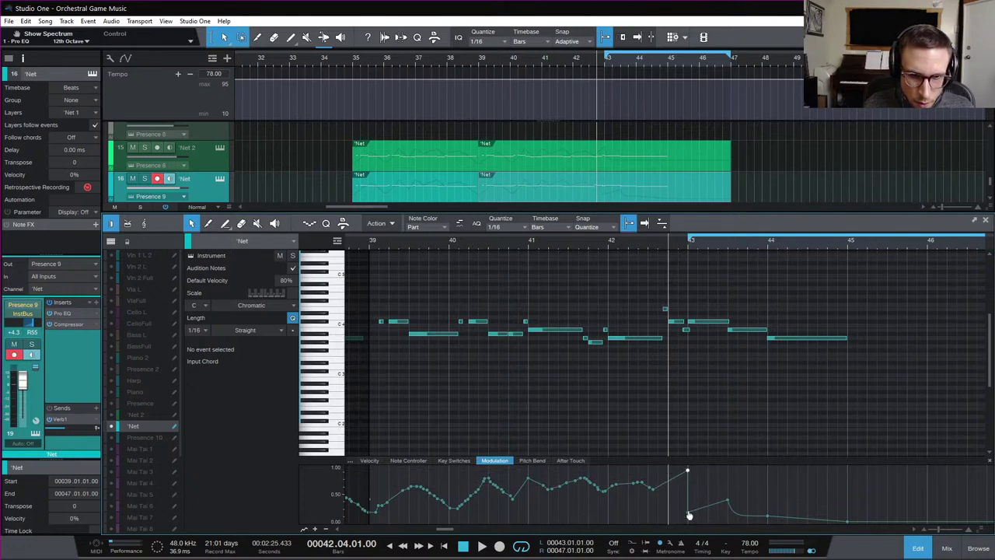
drag(689, 515, 726, 501)
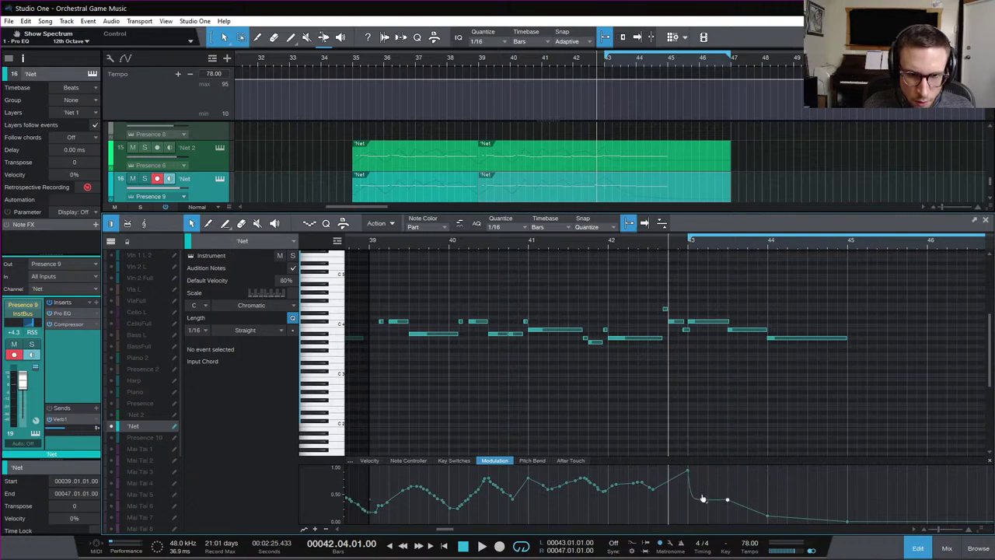
Play the passage and smooth the 'Net modulation drop between bar 43 and beat 43.3
key(space)
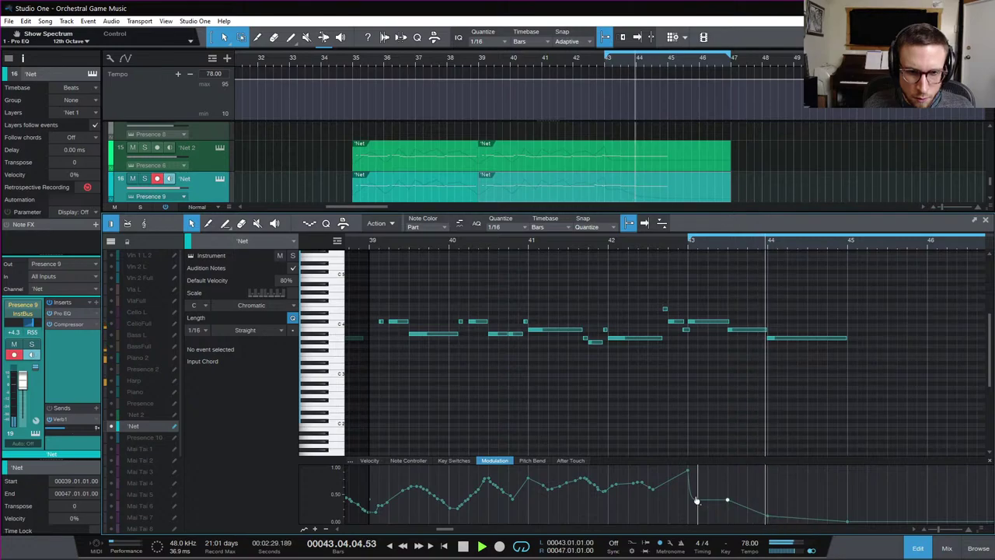
drag(697, 500, 709, 497)
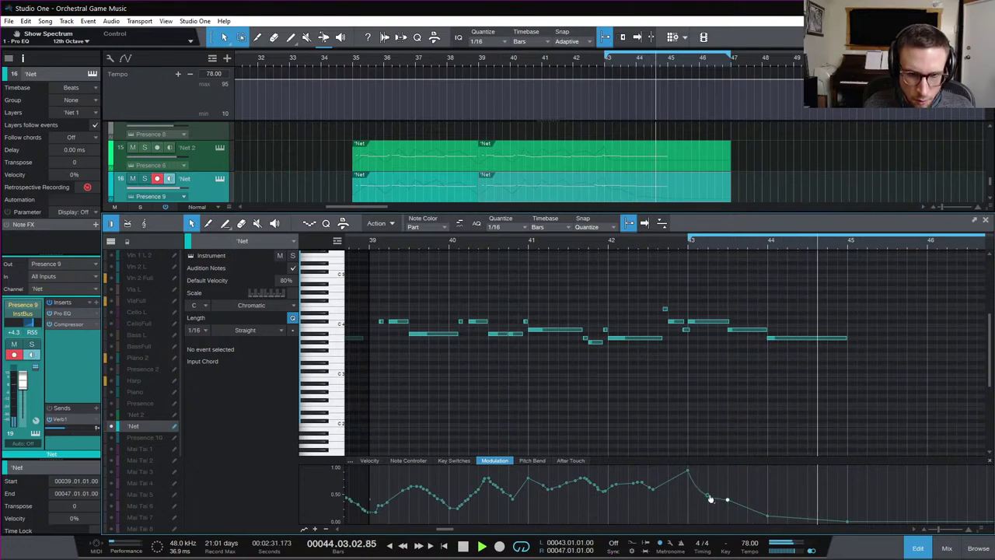
key(space)
Replay from bar 41 and lower the 'Net modulation point at beat 43.3 to about 0.2 with a steeper drop before it
click(561, 242)
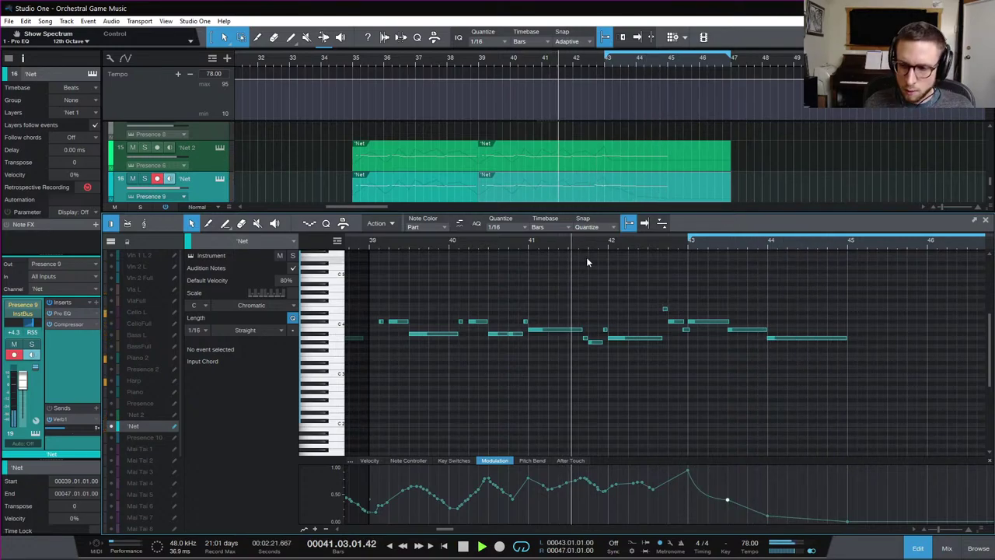
key(space)
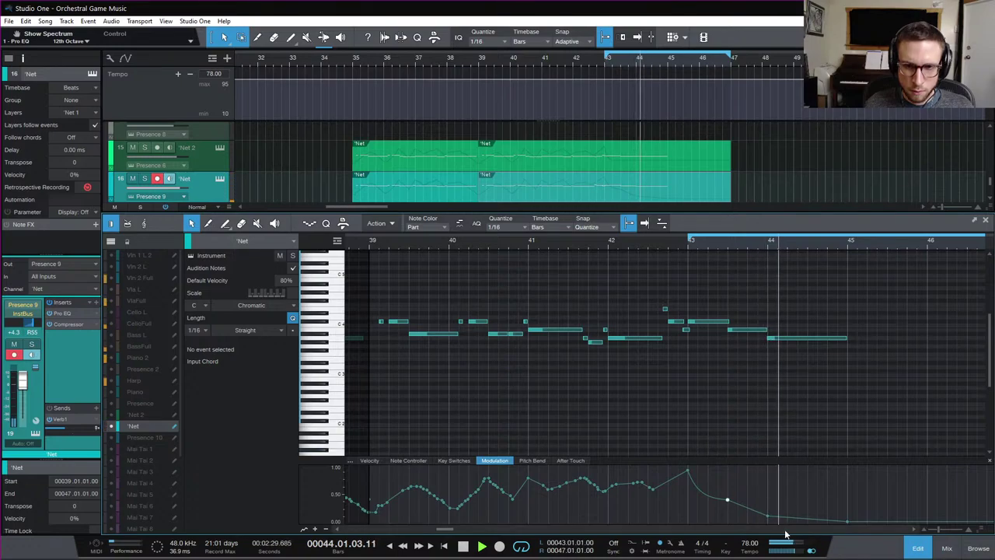
key(space)
drag(727, 501, 727, 511)
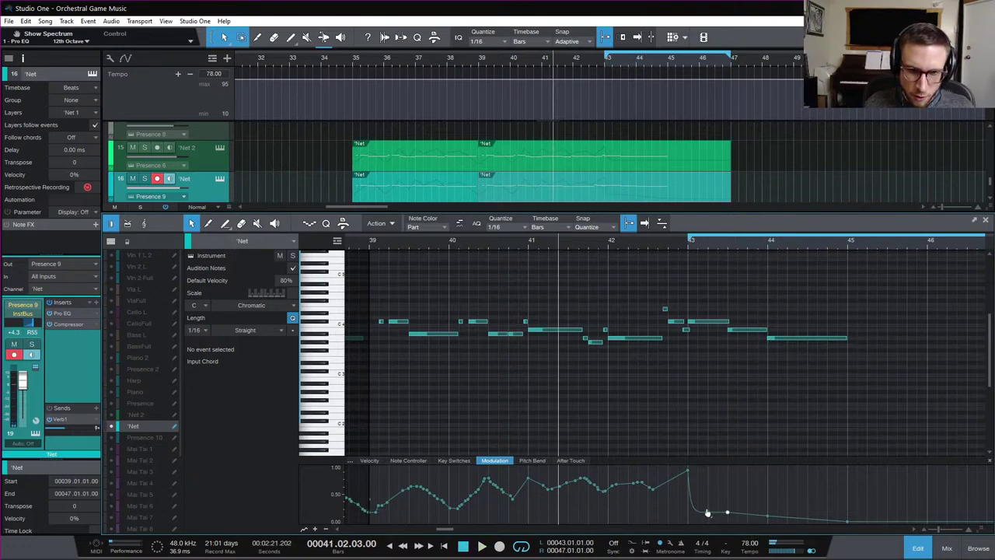
Replay the passage and dip the 'Net modulation to about 0.15 midway through bar 42 before the bar 43 peak
key(space)
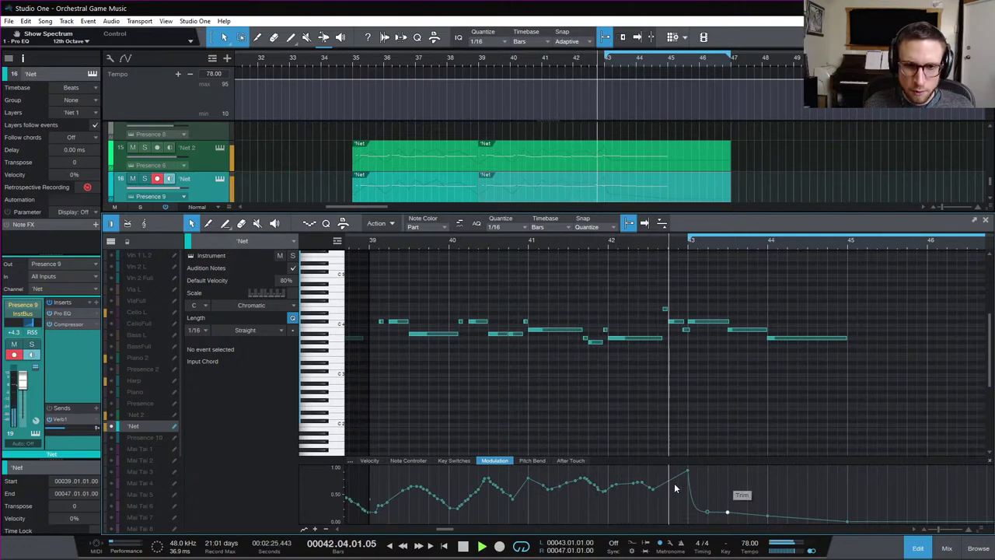
key(space)
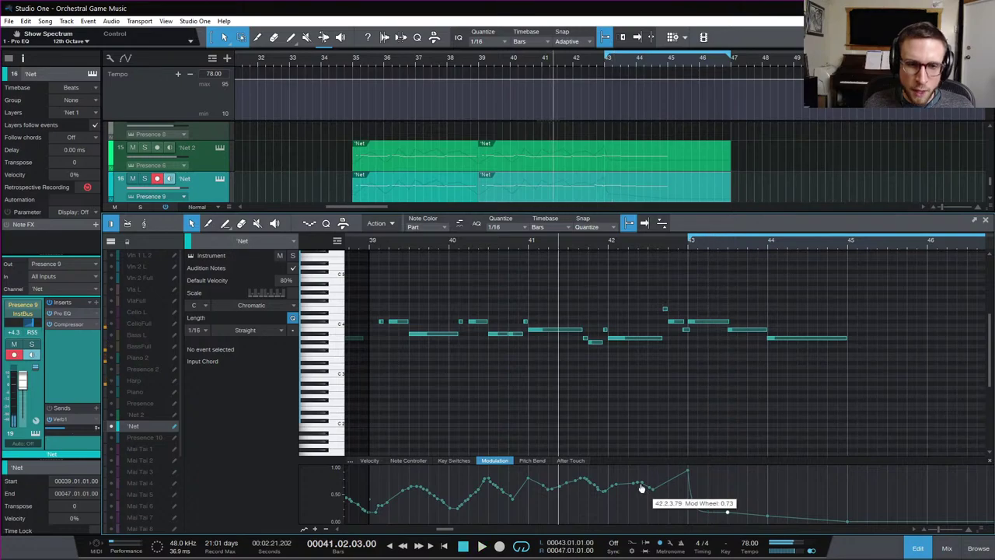
drag(647, 486, 649, 519)
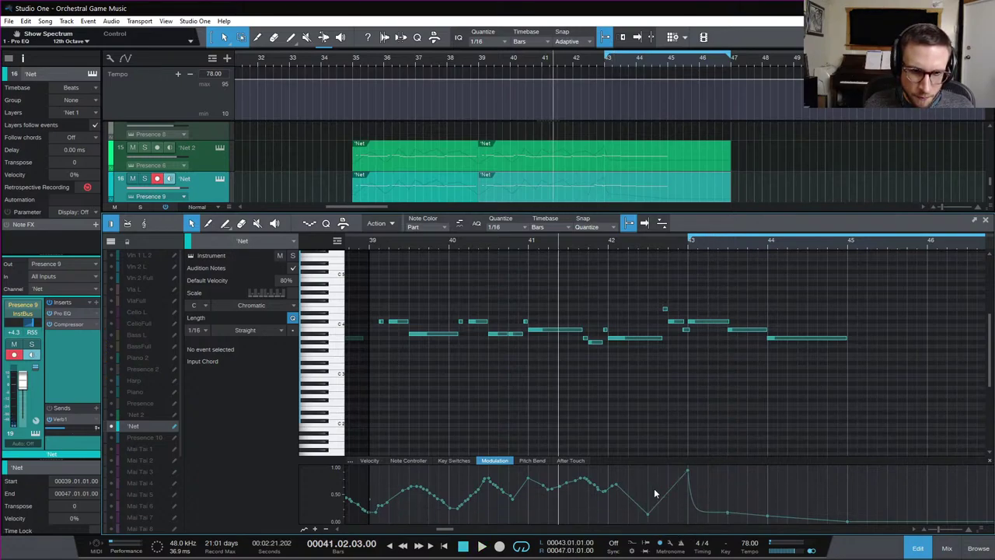
key(space)
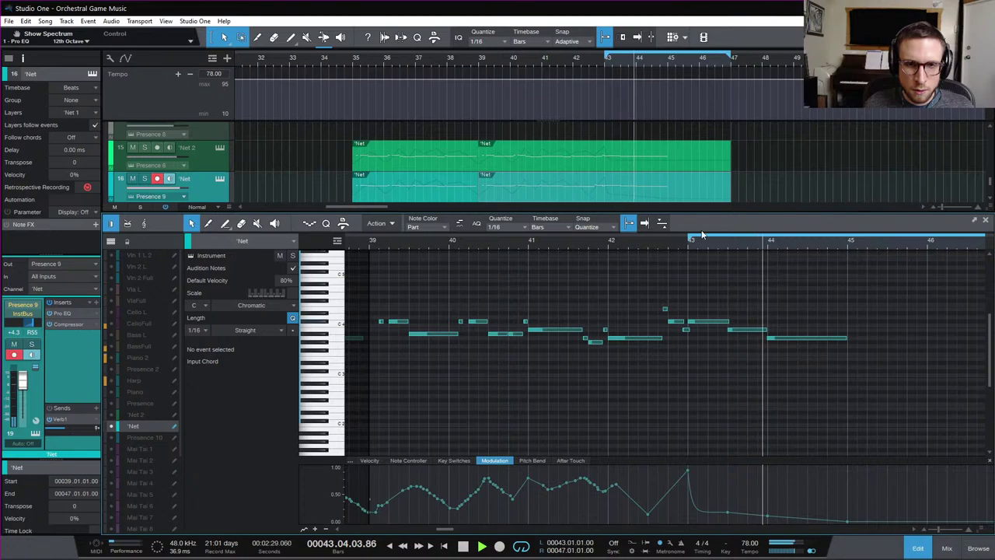
Open 'Net 2 and shape its modulation to drop to about 0.18 after bar 43, hold until bar 44 and fall to 0 at bar 45
click(668, 165)
key(space)
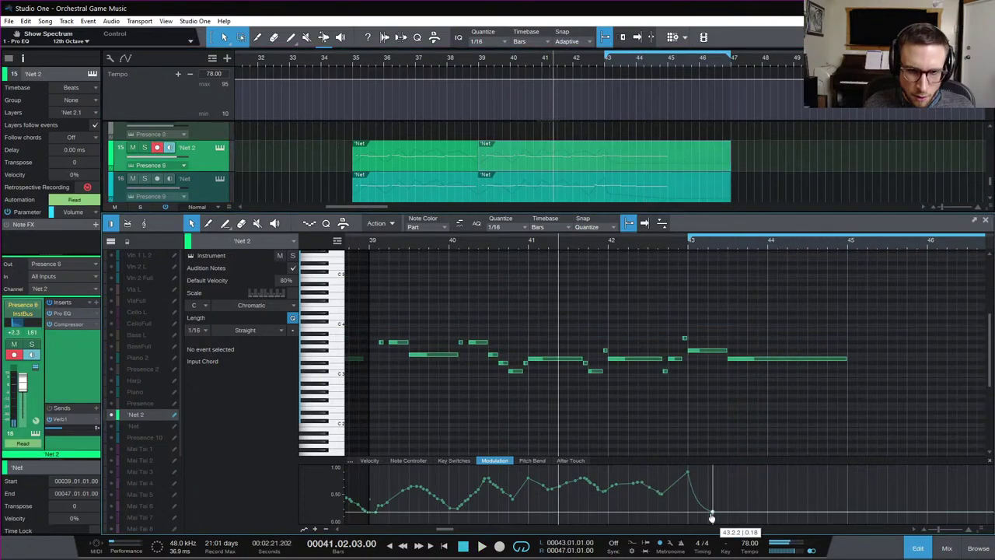
drag(712, 517, 708, 518)
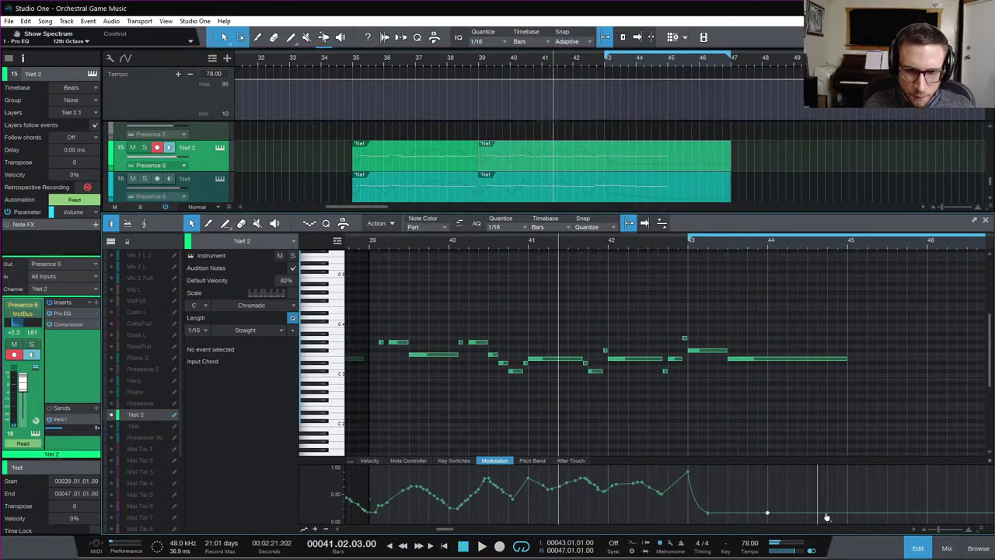
drag(847, 523, 852, 521)
key(space)
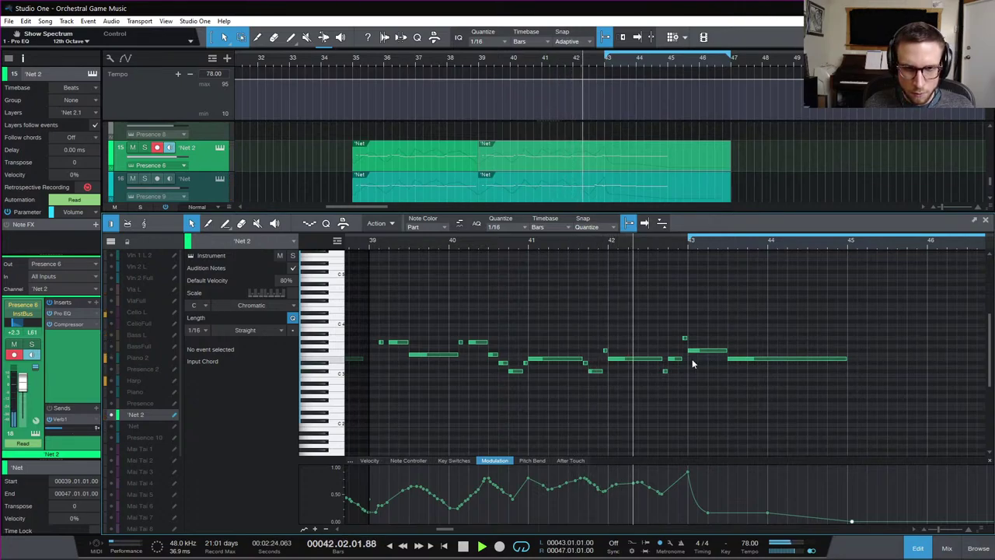
Dip the 'Net 2 modulation to about 0.4 late in bar 42 and play the passage
key(space)
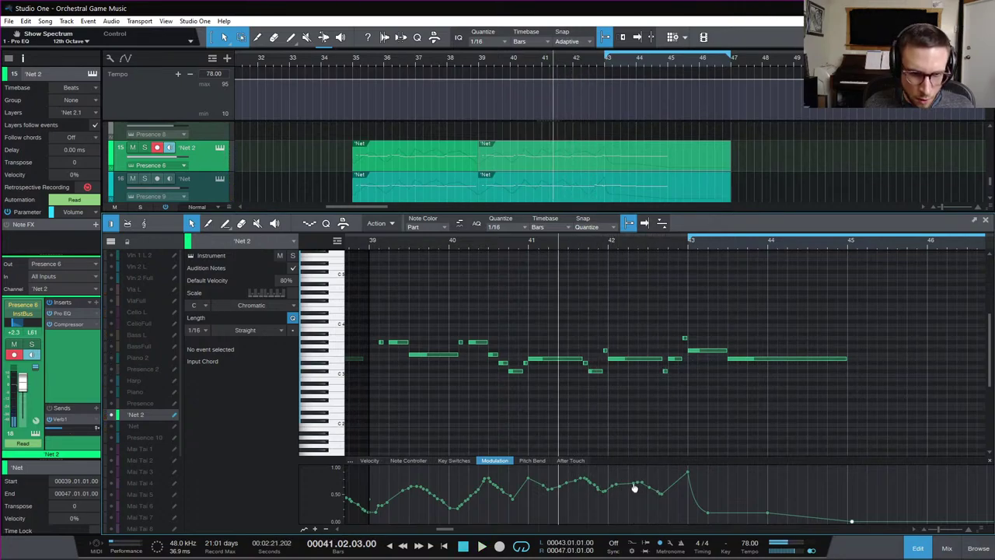
drag(634, 487, 656, 507)
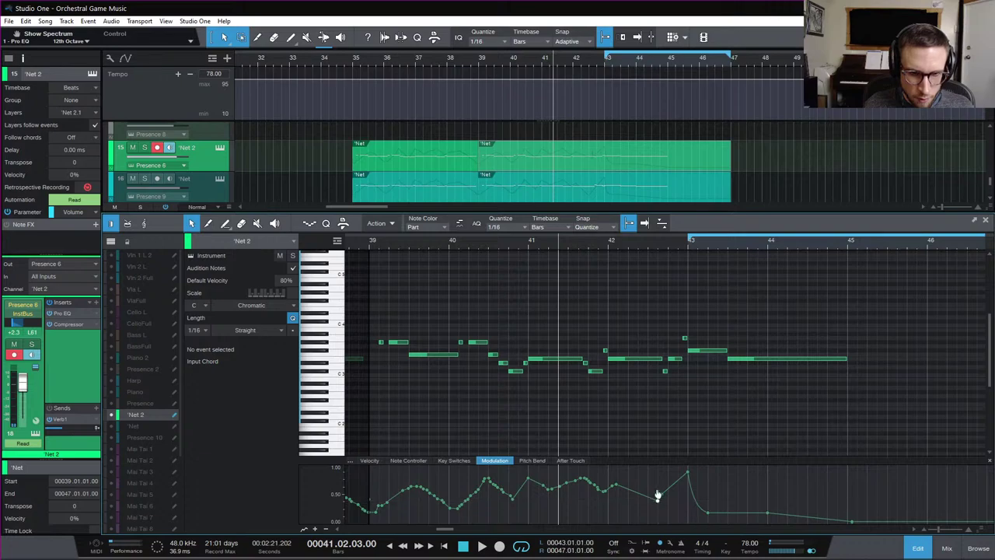
key(space)
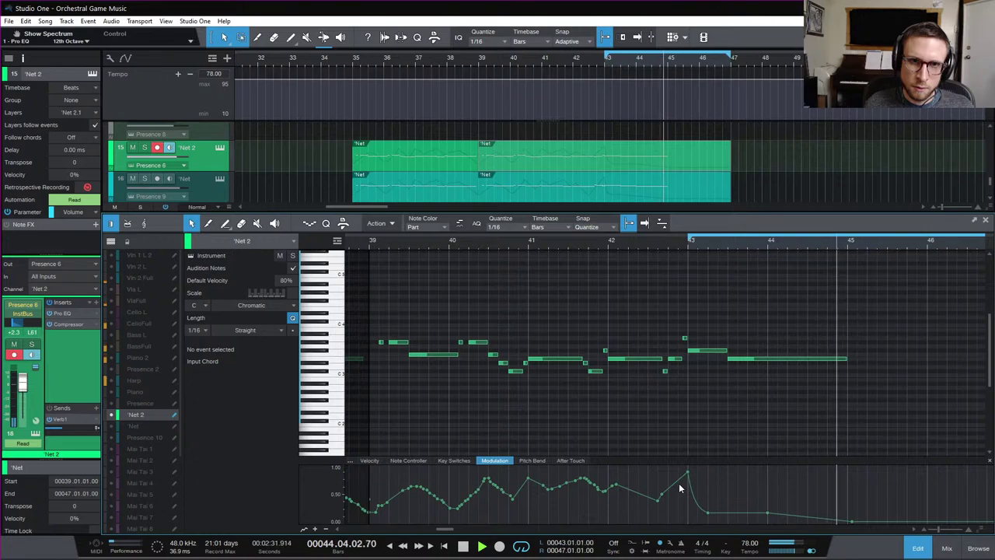
Close the note editor, listen to the passage in the full arrangement, and open the 'Net part around bars 43 to 47
click(918, 546)
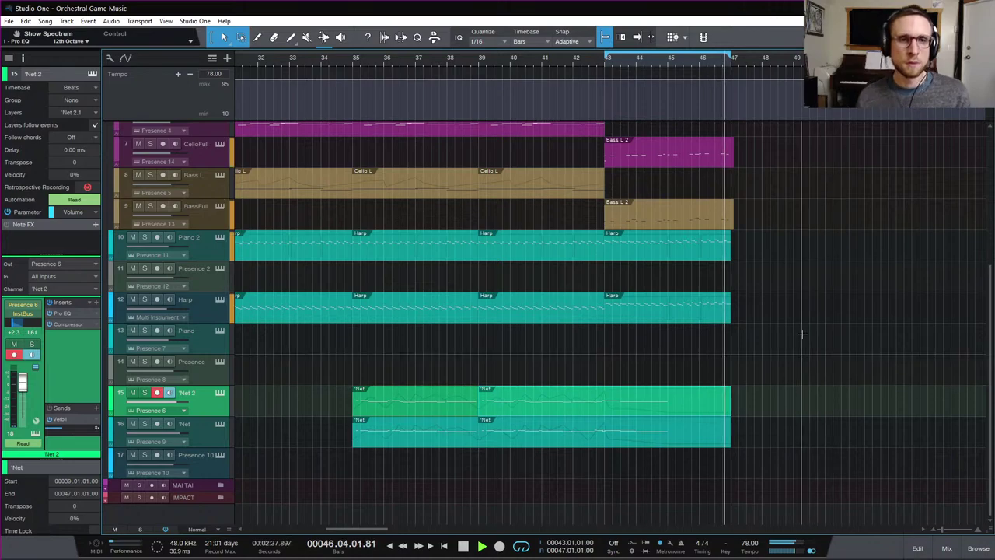
scroll(801, 334, up, 5)
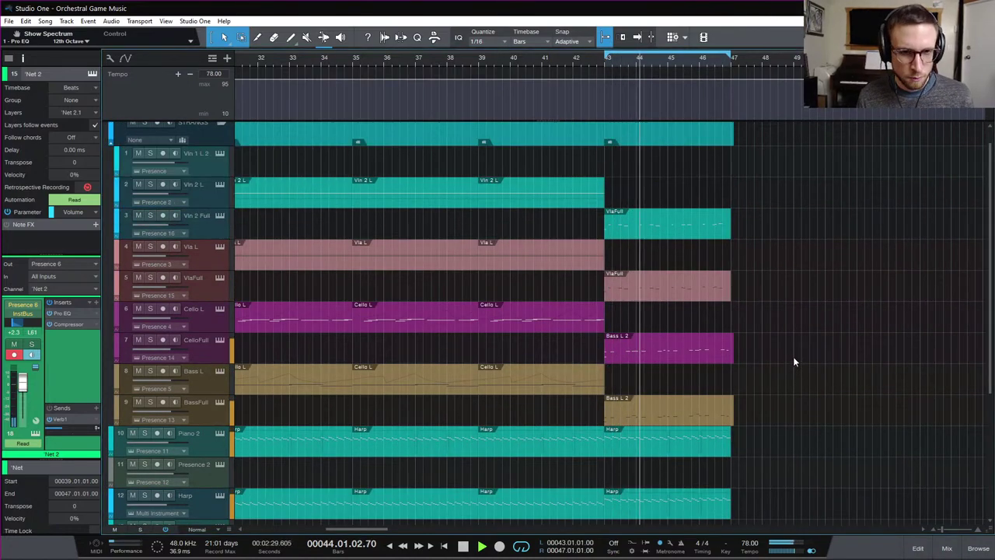
scroll(794, 358, down, 3)
scroll(795, 359, down, 3)
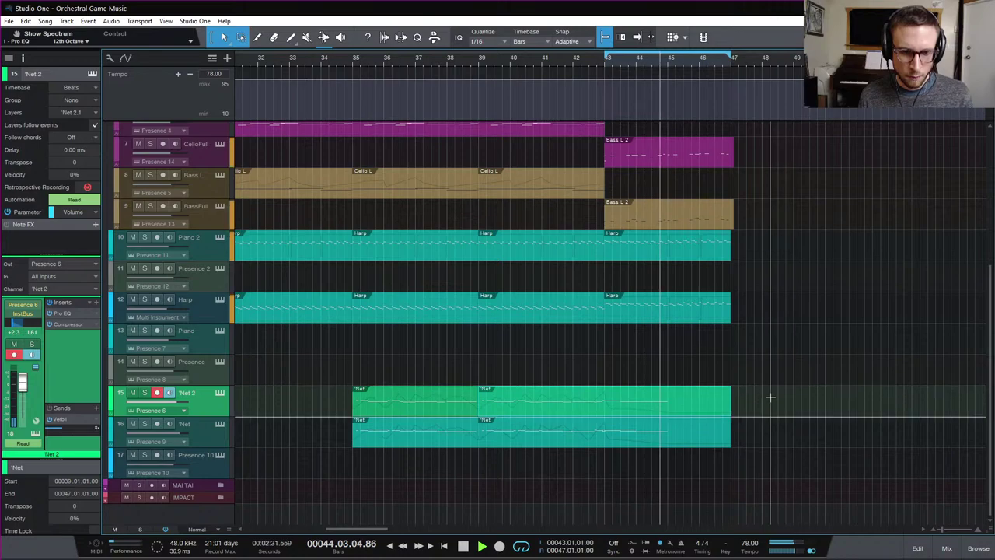
double_click(678, 435)
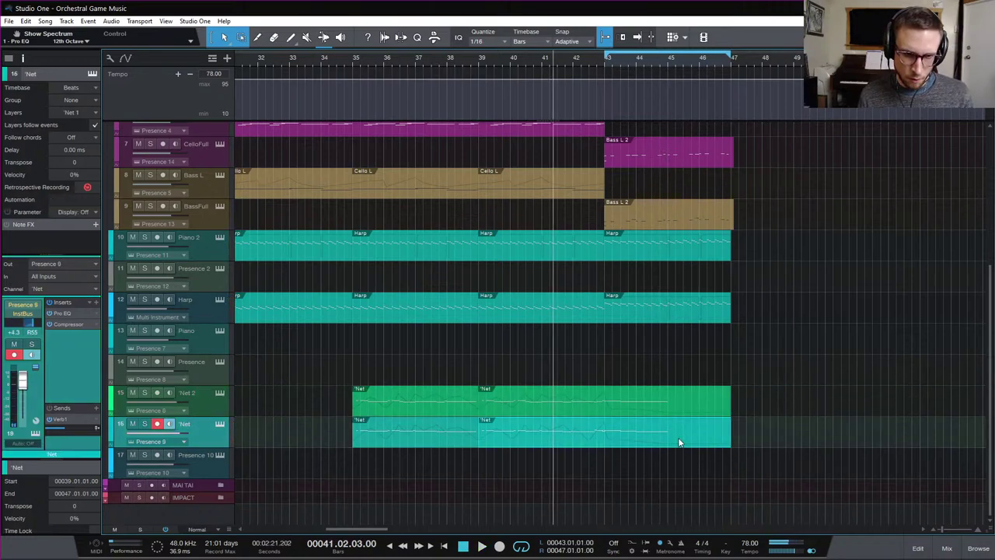
scroll(647, 344, right, 1)
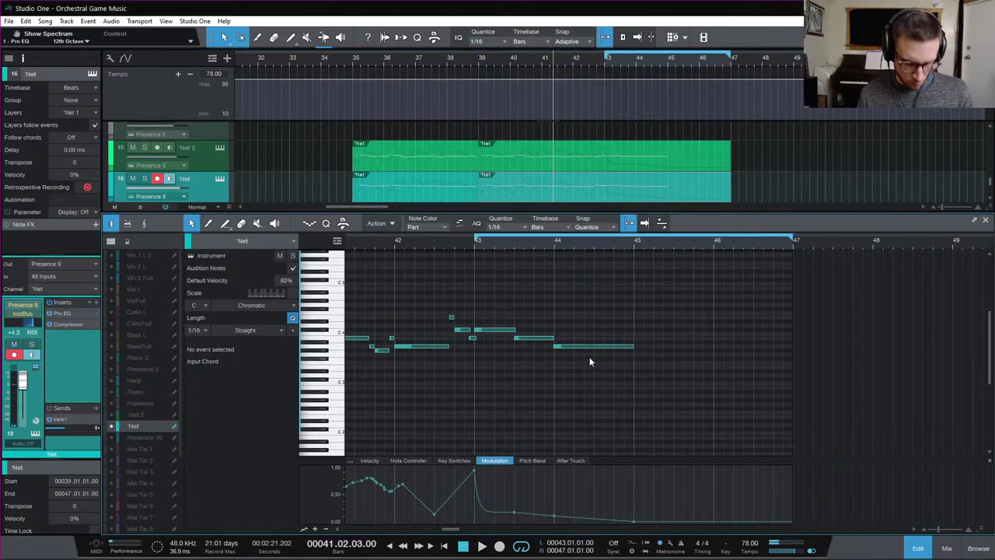
drag(586, 347, 668, 337)
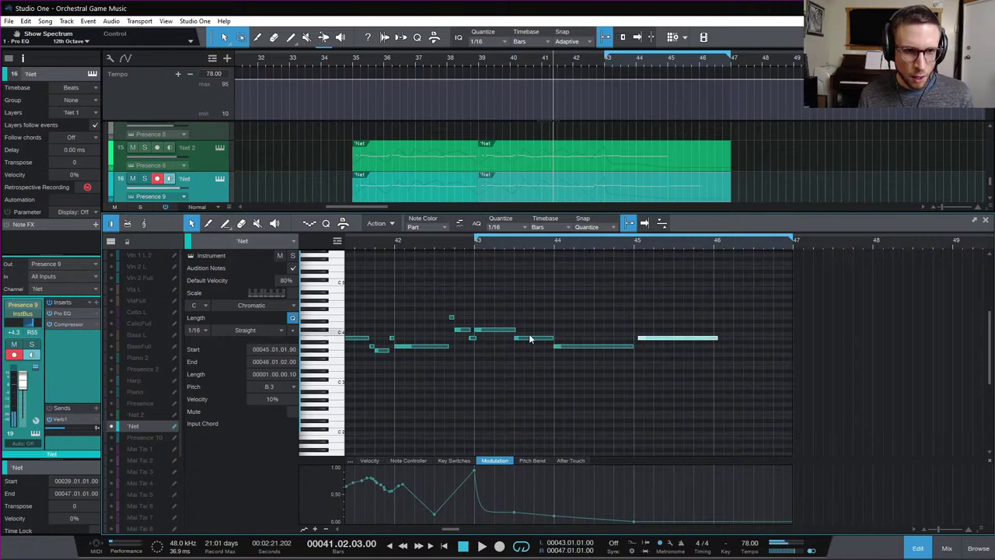
click(503, 333)
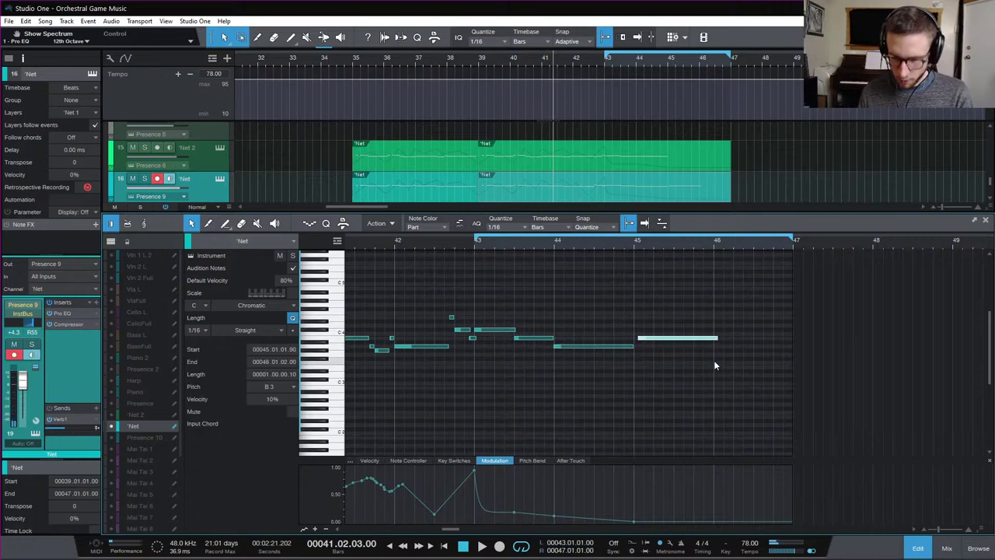
key(ctrl+z)
Play 'Net from bar 43 and extend the melody with half-bar F#4 and E4 notes in bar 45 and a D4 across bar 46
click(475, 243)
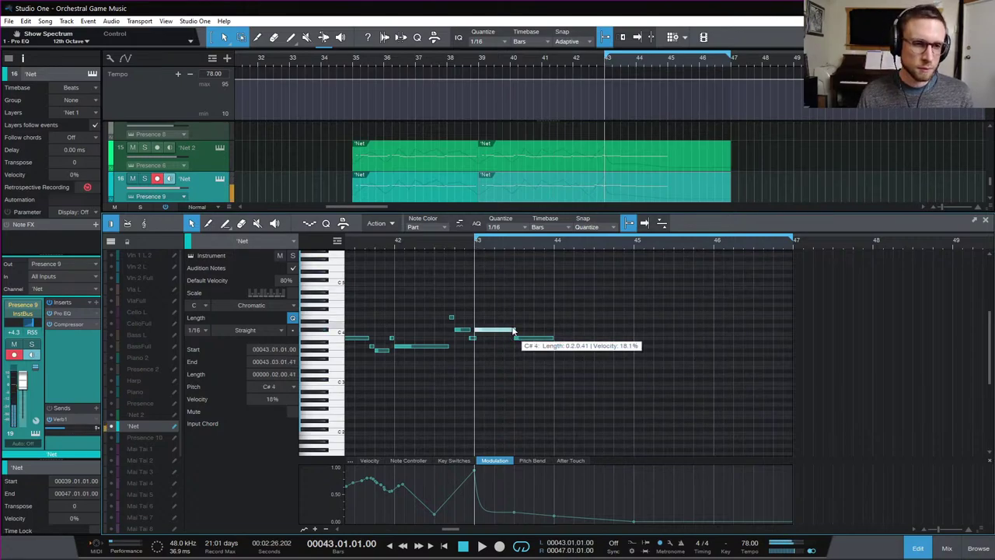
key(space)
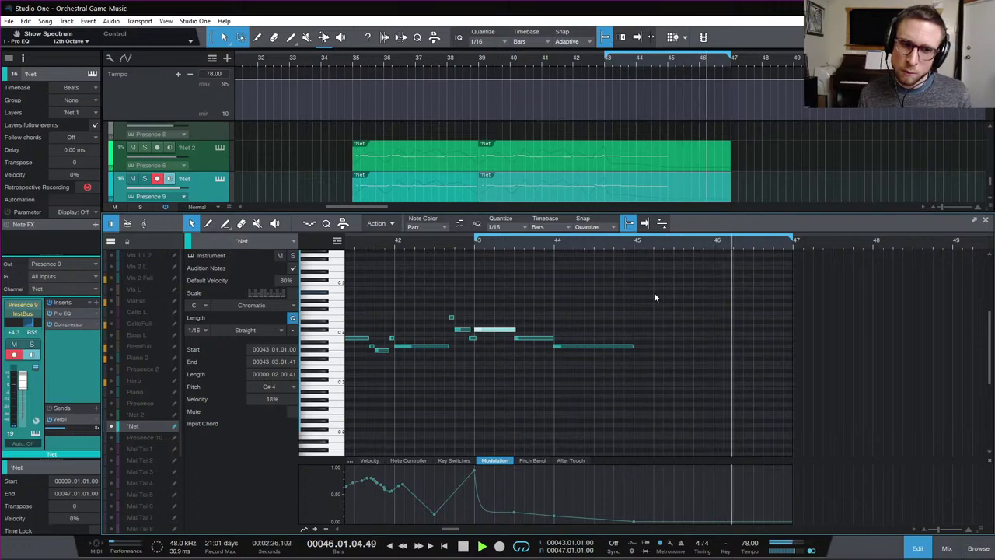
key(space)
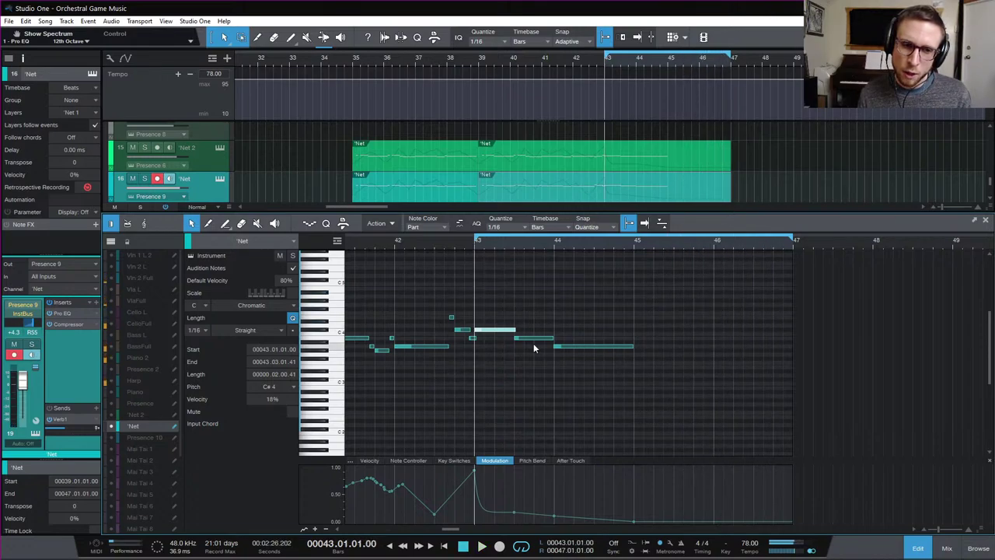
click(534, 338)
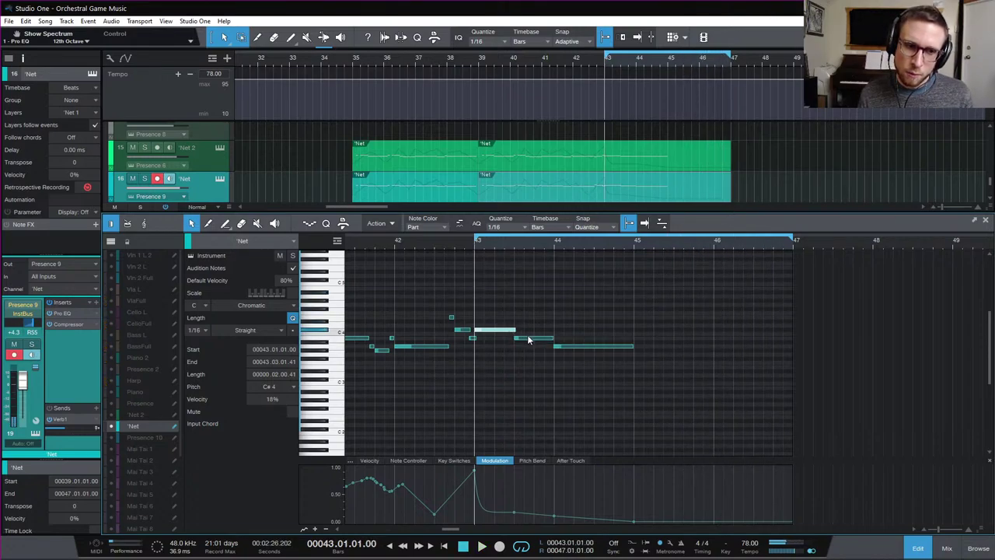
click(577, 349)
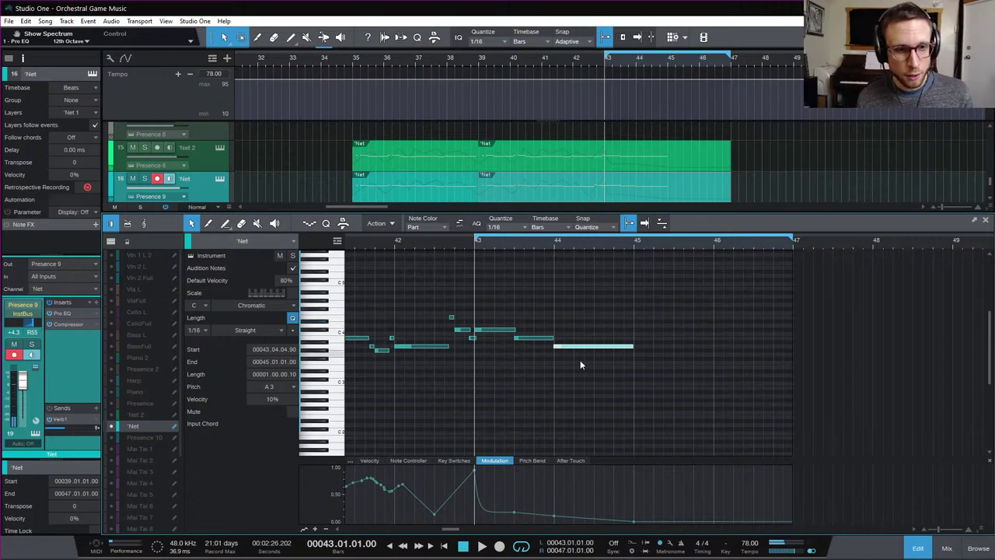
drag(585, 347, 655, 315)
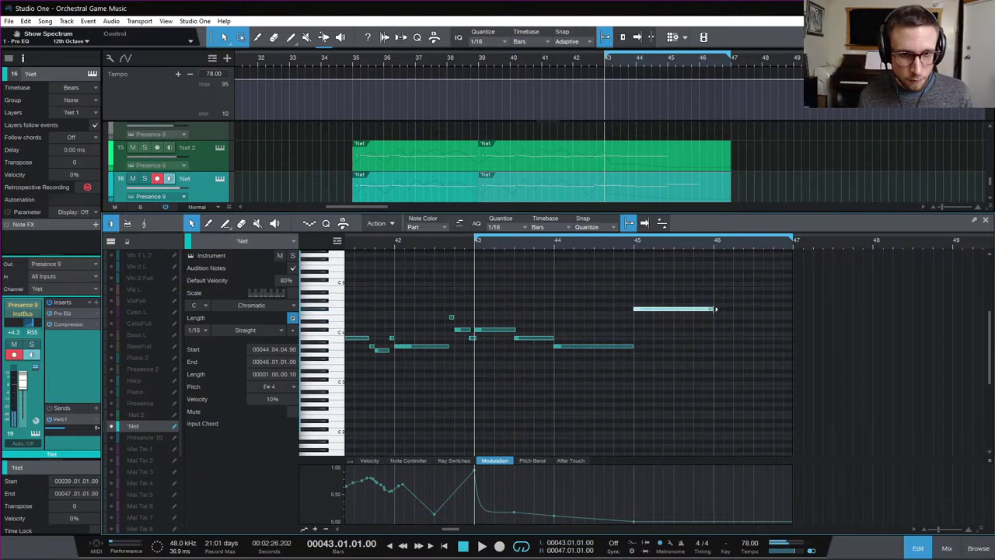
drag(715, 309, 791, 326)
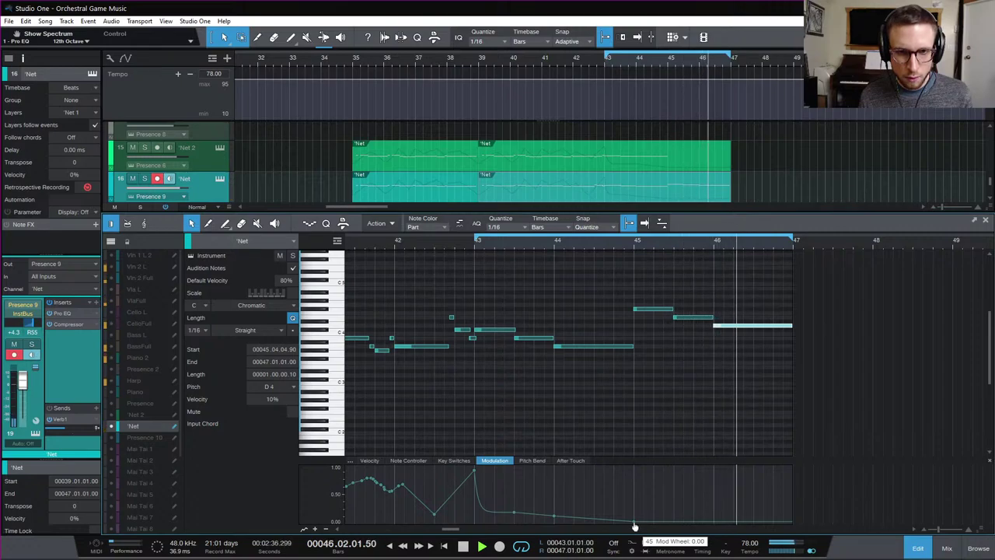
Raise the 'Net modulation at bar 45 to about 0.2 and lengthen the A3 note of bar 44 to end at 45.01.02.06
key(space)
drag(635, 524, 635, 513)
click(550, 242)
key(space)
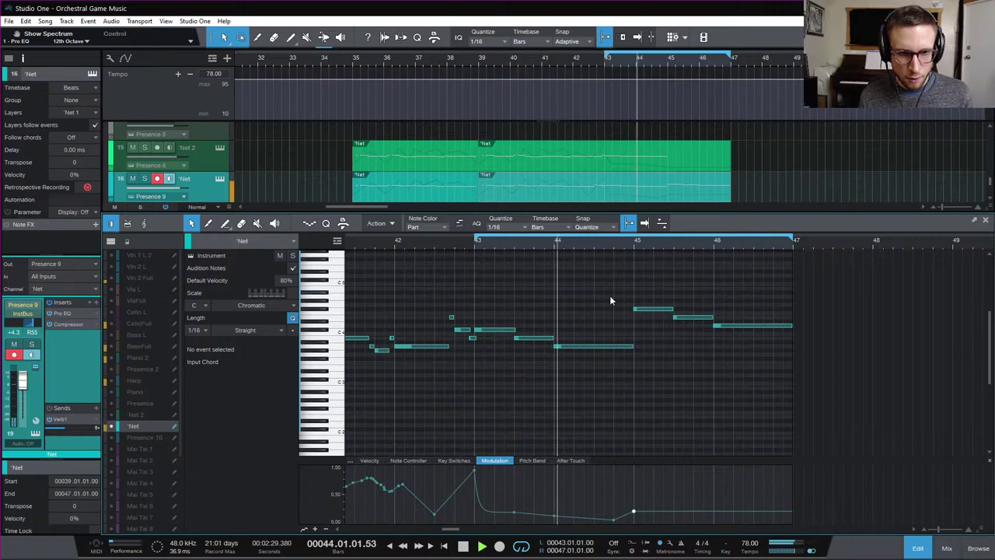
drag(634, 349, 639, 352)
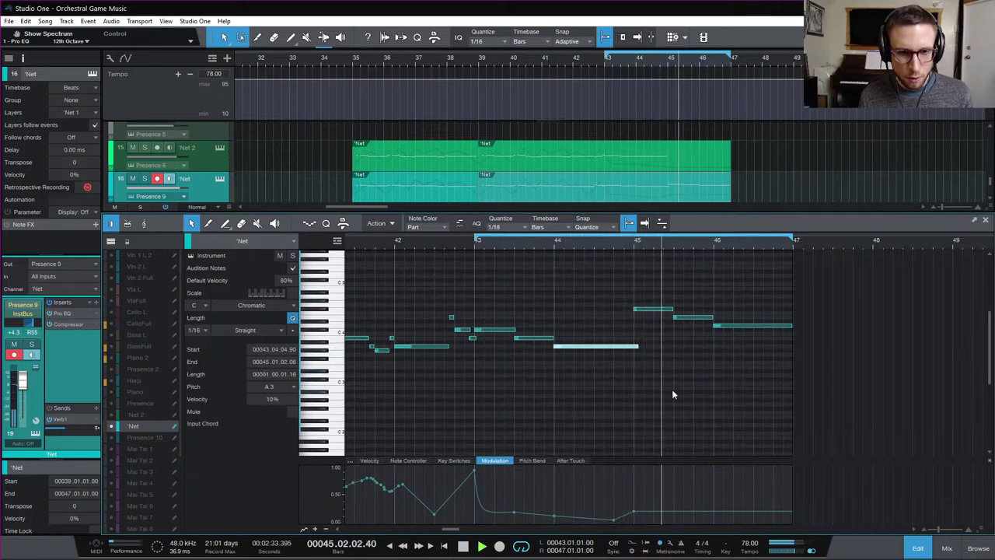
key(space)
Shape the 'Net modulation to peak at about 0.3 mid-bar 45, curve down to about 0.1 at bar 46 and reach 0 at bar 47
click(713, 517)
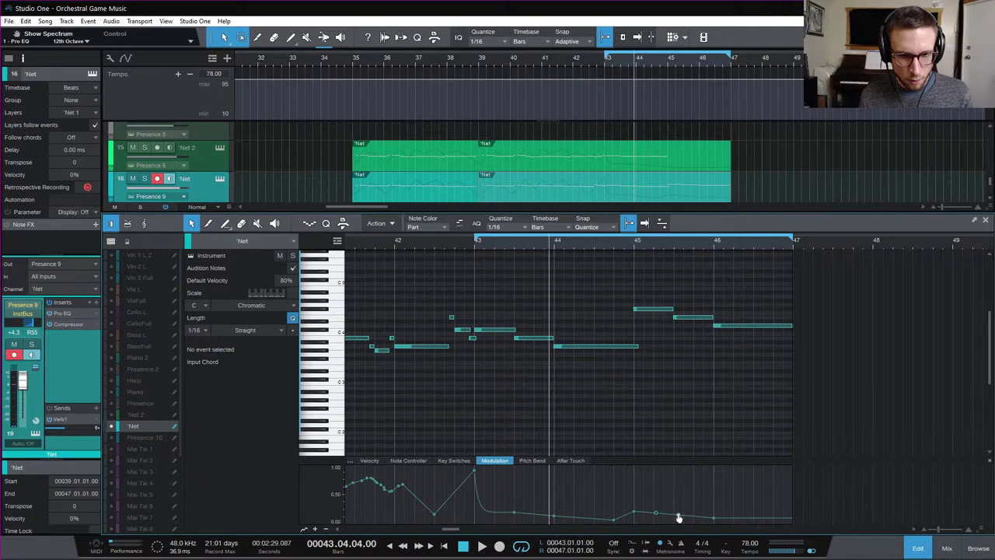
drag(678, 516, 675, 505)
click(634, 245)
key(space)
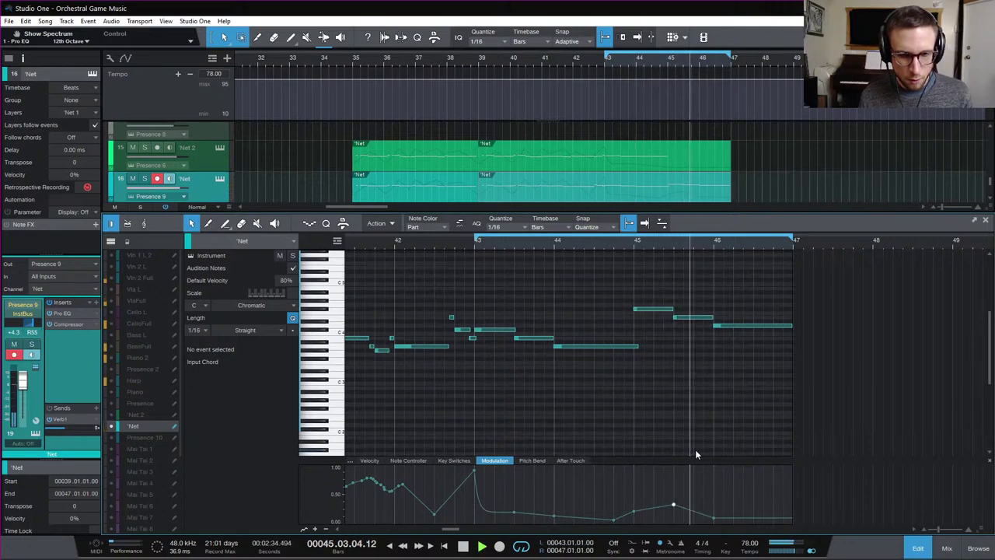
key(space)
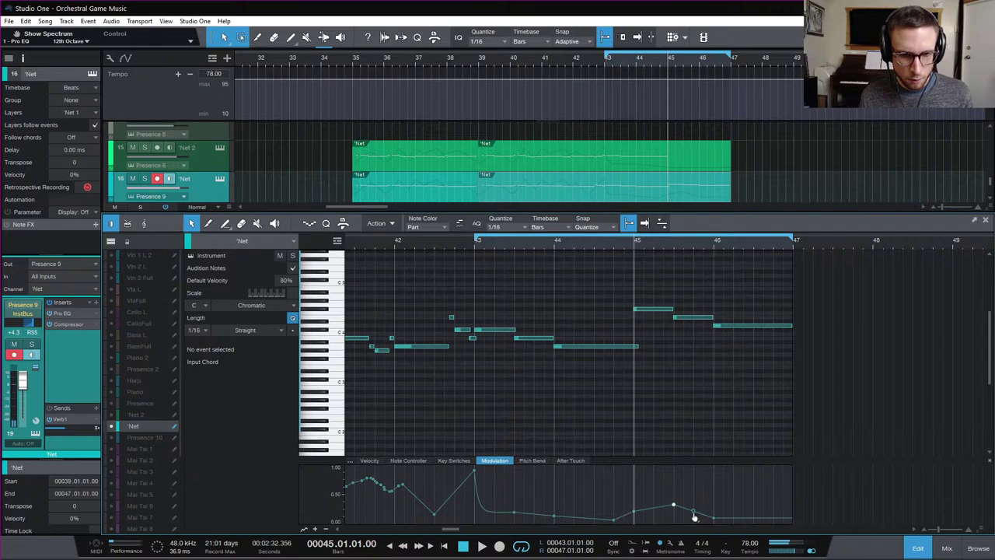
key(space)
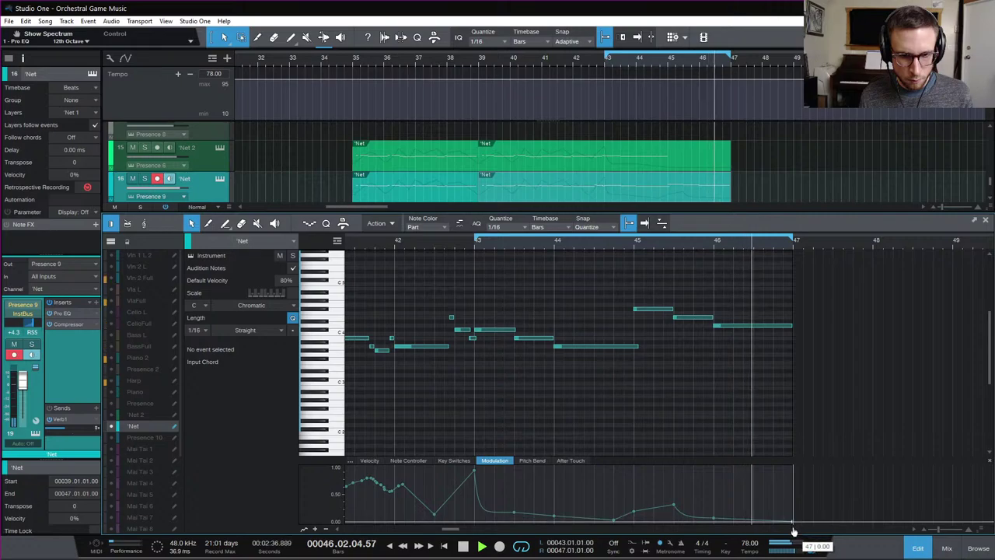
key(space)
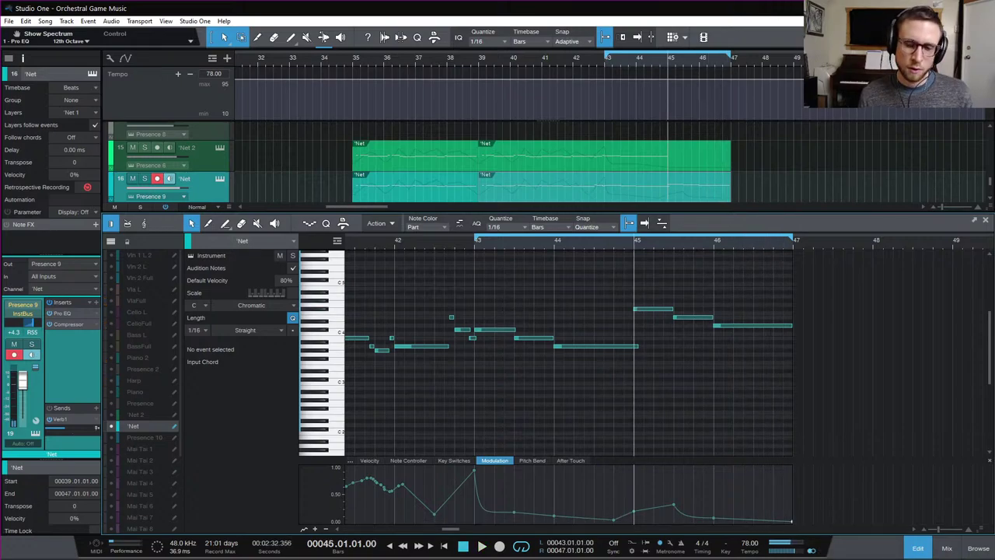
Open the 'Net 2 part and copy its last E3 note to the start of bar 45 as an A3
click(918, 548)
double_click(692, 413)
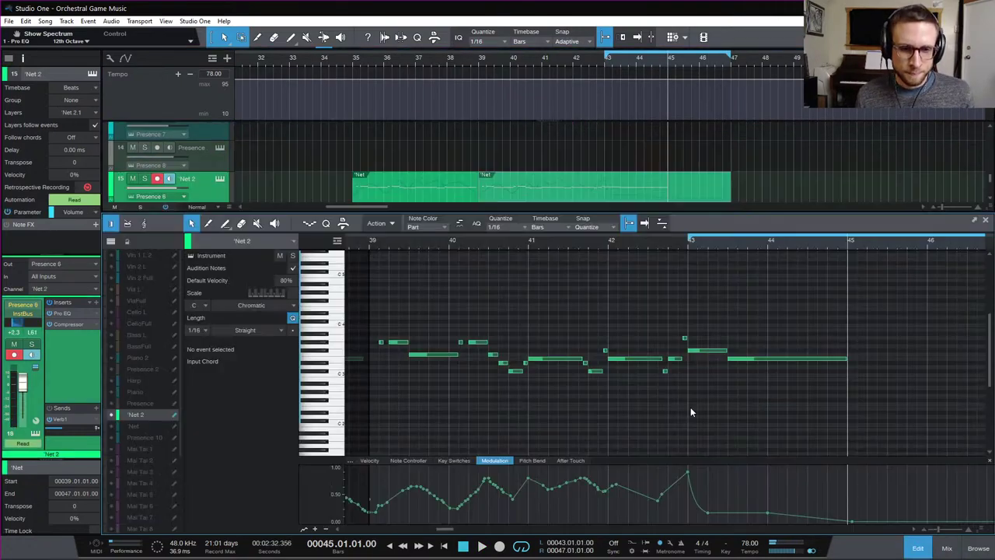
scroll(781, 315, right, 3)
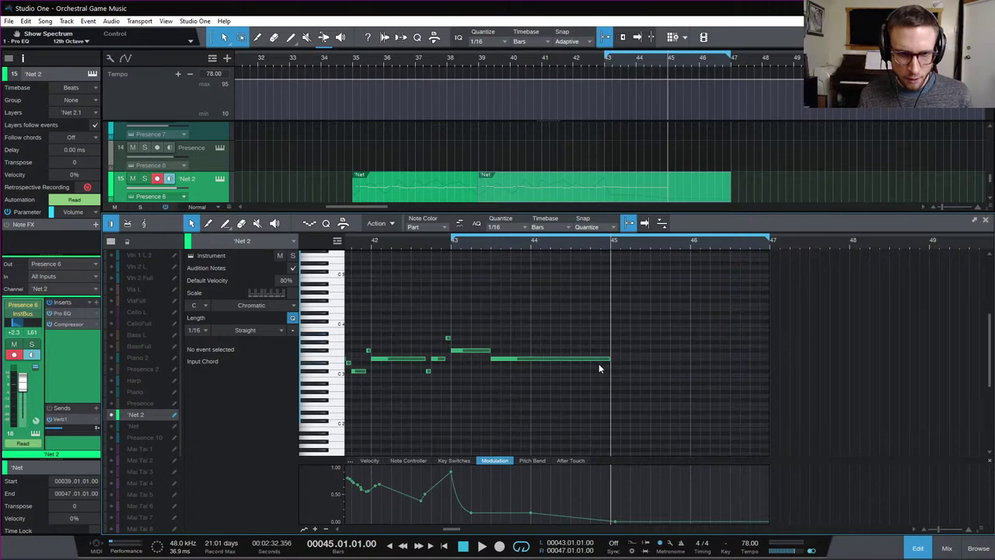
click(590, 359)
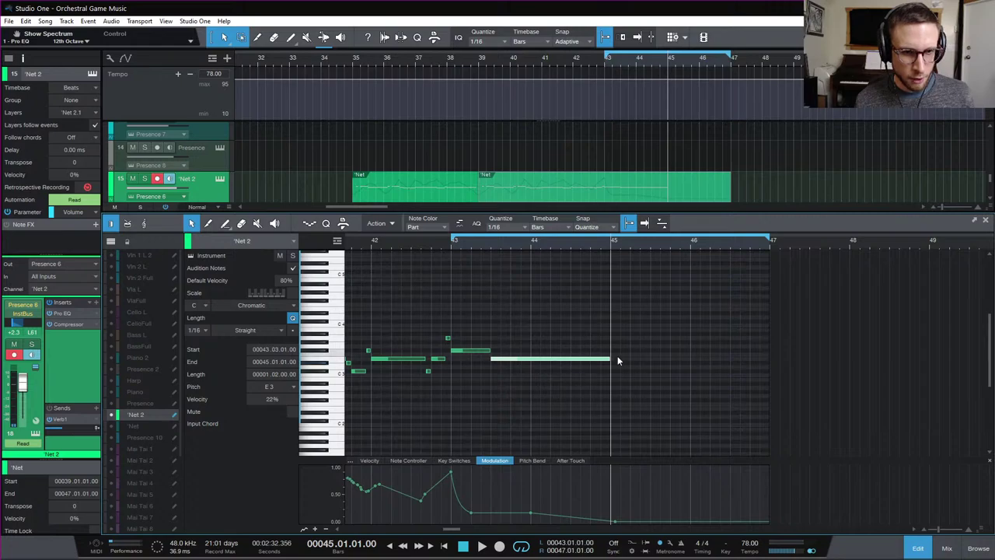
drag(663, 361, 624, 341)
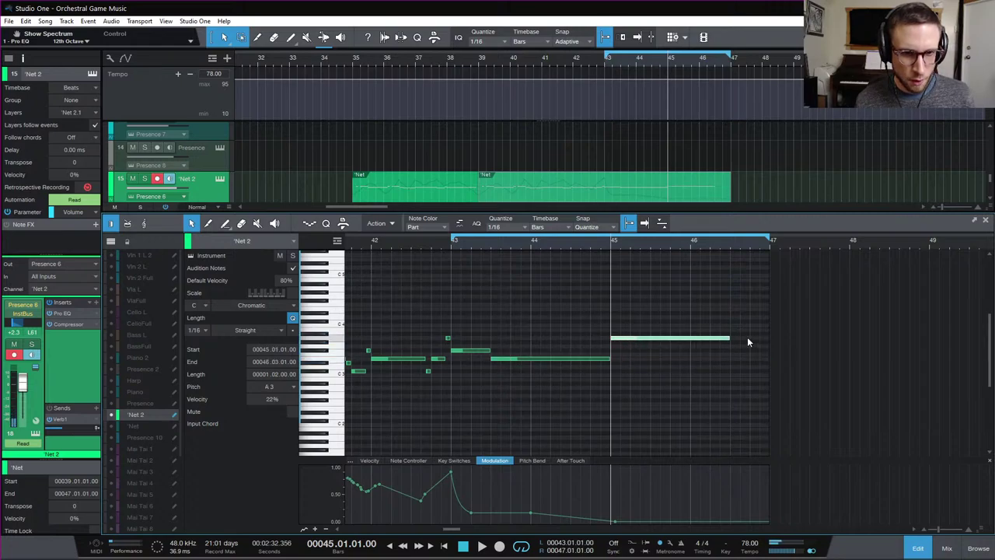
Shorten the A3 note at the start of bar 45 in 'Net 2 to a half bar and play it
drag(730, 340, 651, 348)
key(space)
key(space)
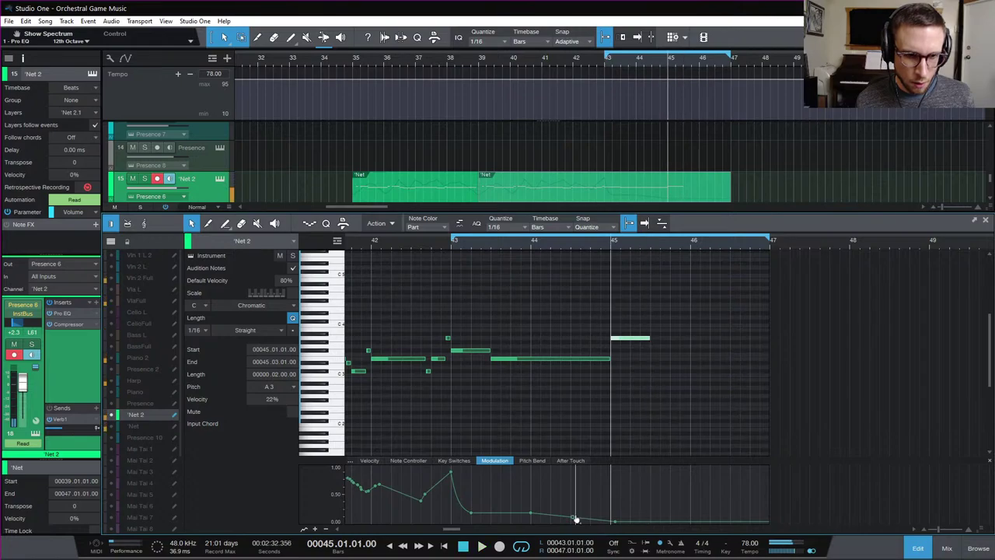
Dip the 'Net 2 modulation to nearly 0 late in bar 44, raise it to about 0.3 at bar 45, and play back
click(571, 519)
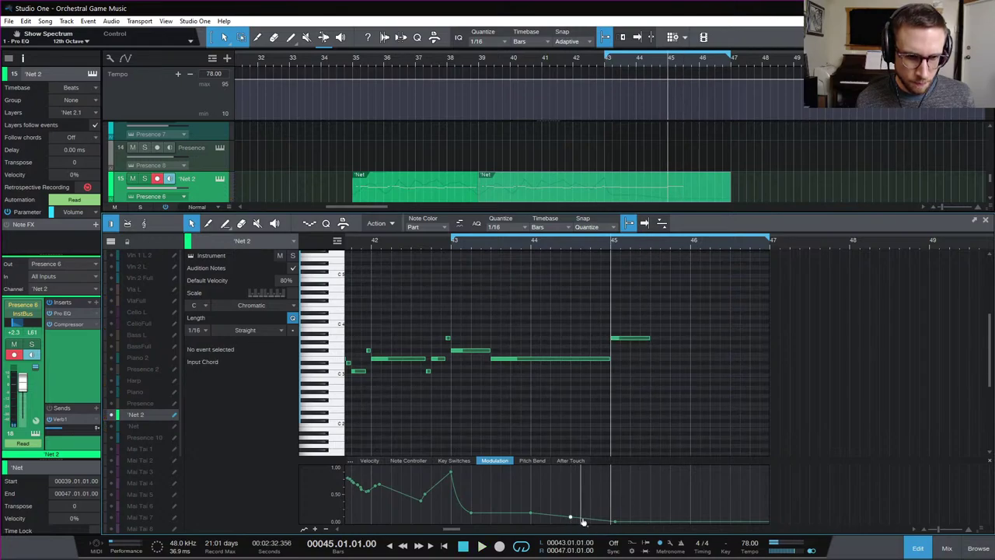
drag(615, 526, 610, 504)
key(space)
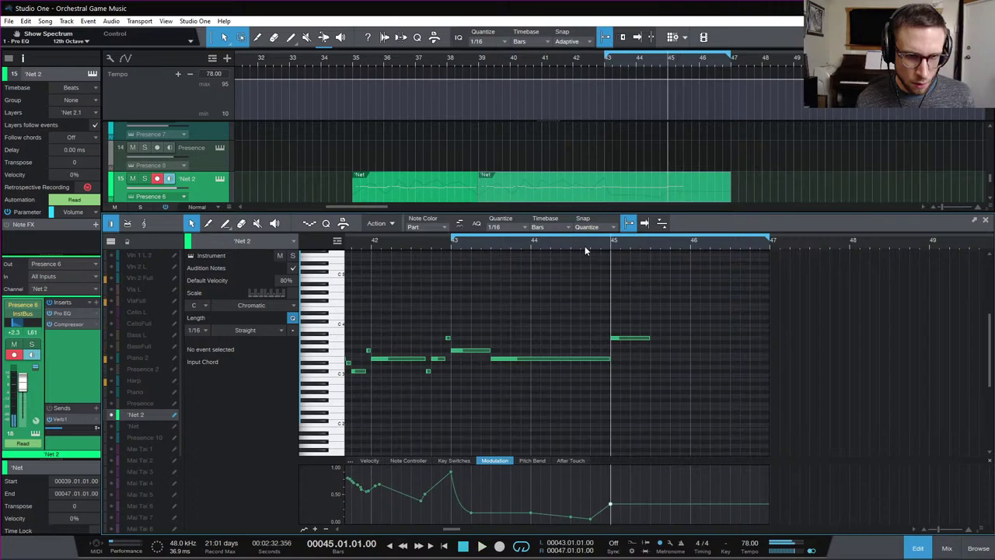
click(585, 246)
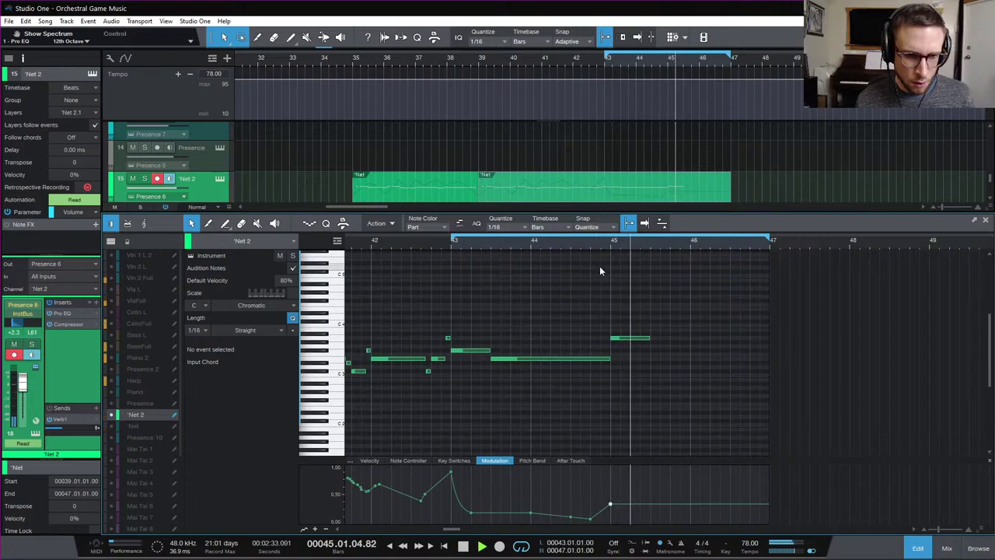
Raise the half-bar note at bar 45 to B3 and copy it to 45.03.01.00 as a C#4
drag(611, 358, 627, 330)
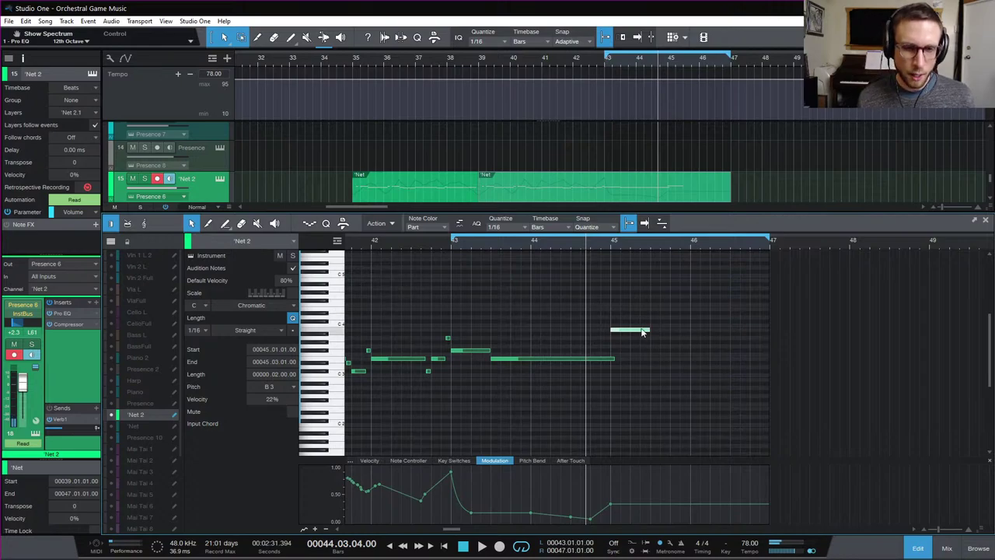
drag(645, 329, 675, 327)
click(619, 246)
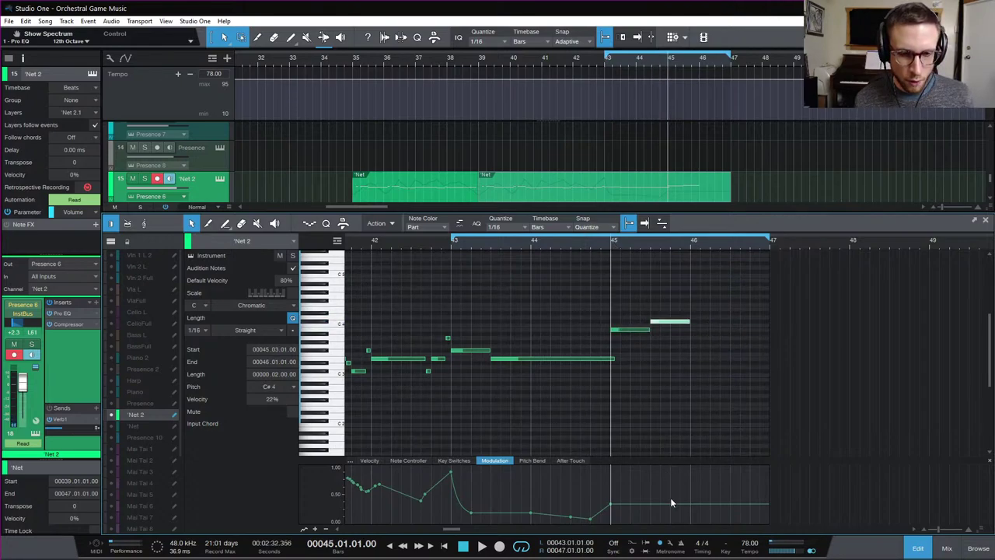
Add an F#3 across bar 46 and curve the modulation from about 0.3 mid-bar 45 to 0.1 at bar 46 and 0 at bar 47
click(651, 506)
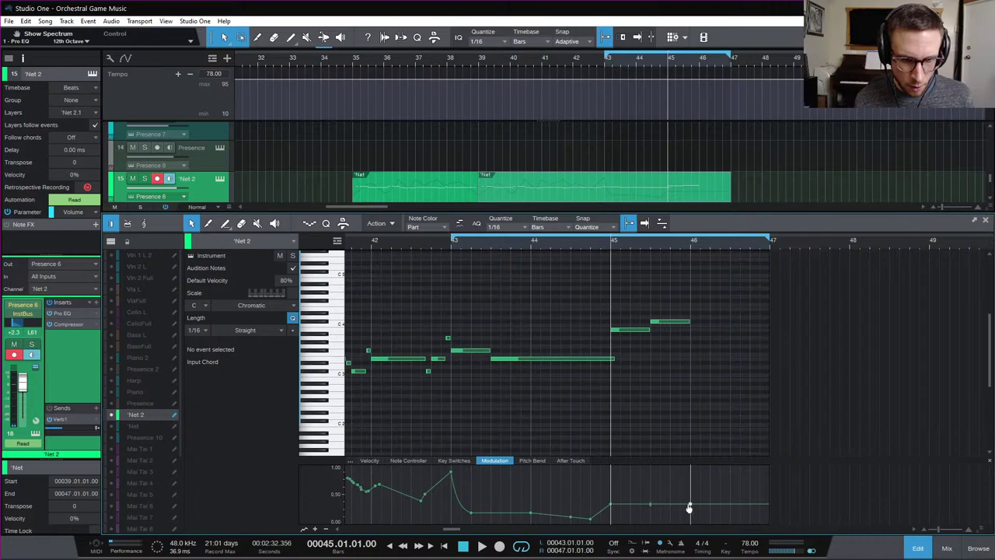
drag(689, 507, 690, 517)
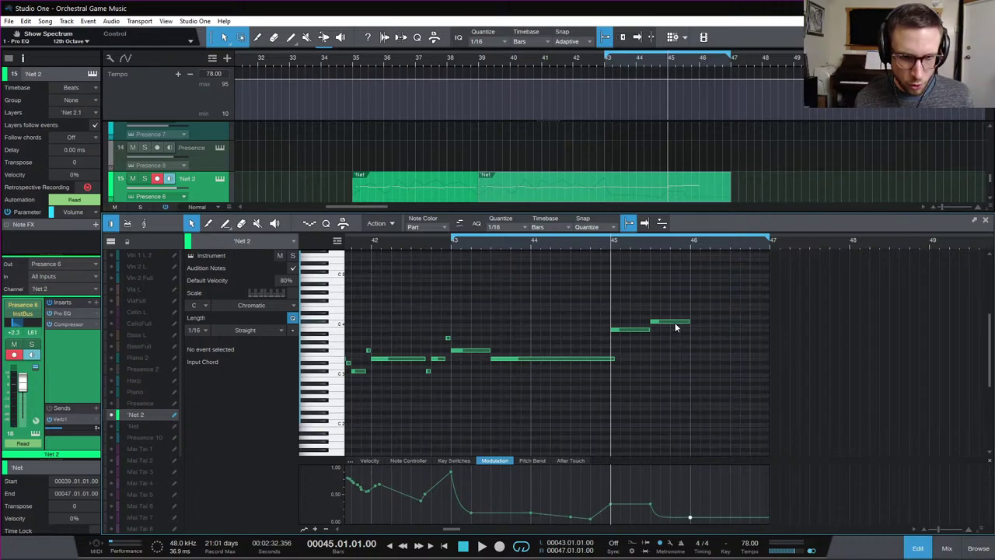
drag(675, 328, 769, 352)
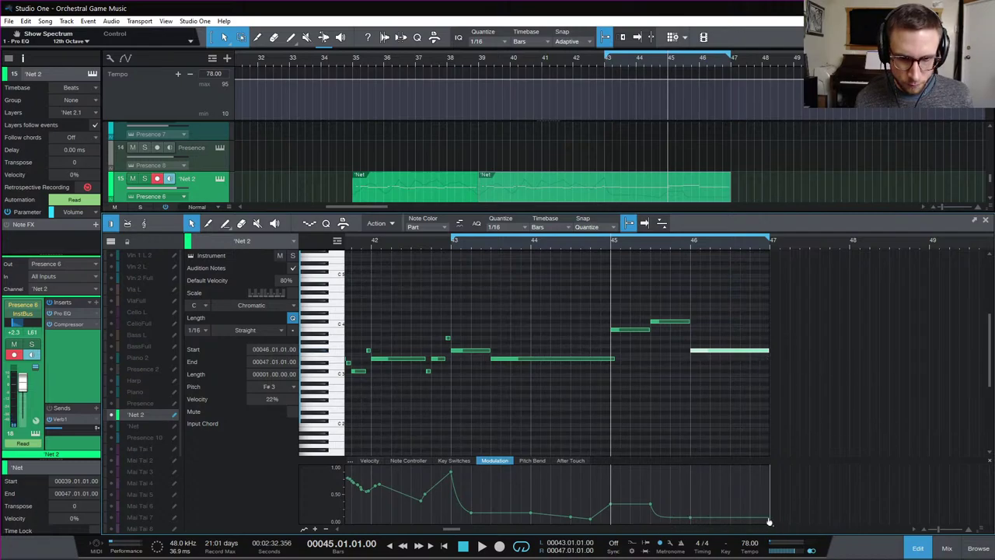
click(770, 521)
key(space)
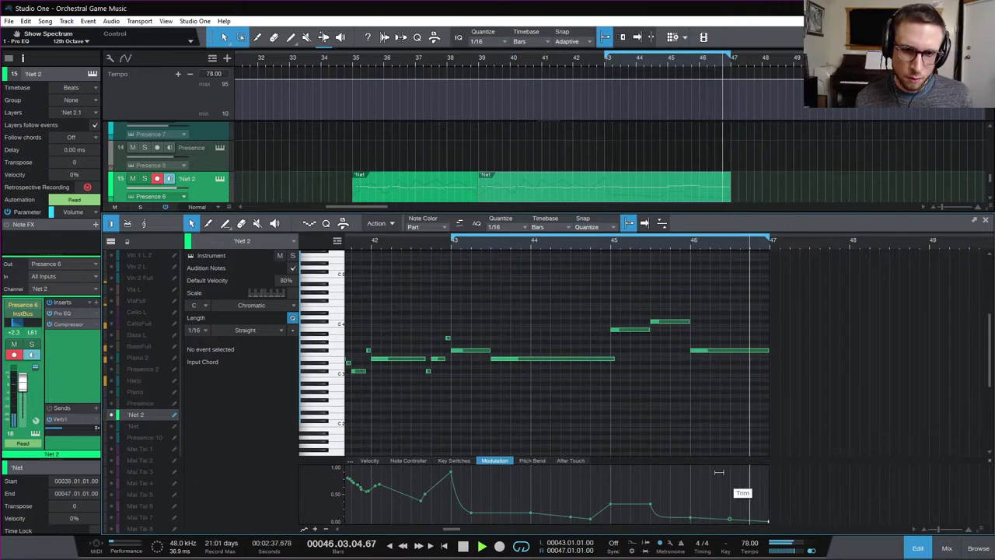
key(space)
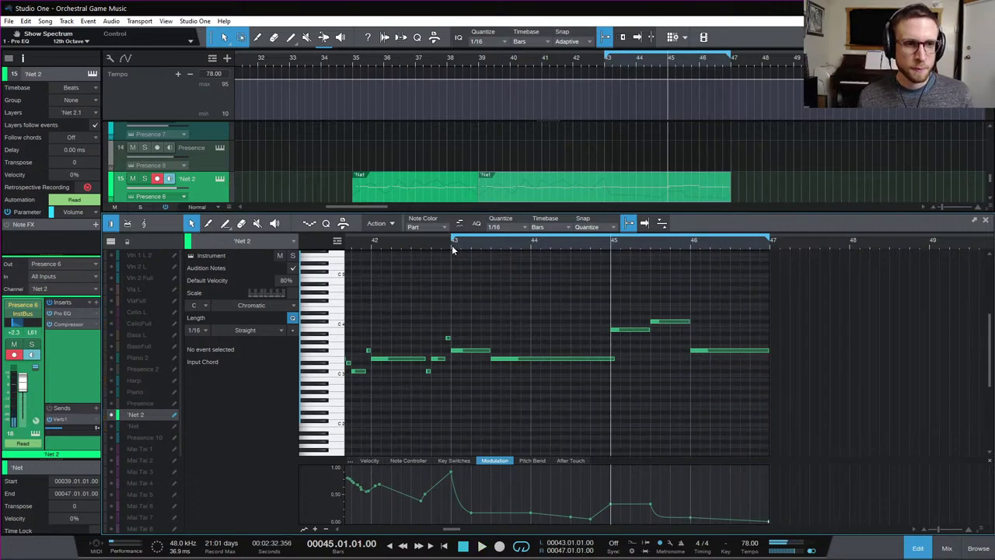
Play 'Net 2 from bar 43 and move the note in bar 46 up to D4
click(451, 244)
key(space)
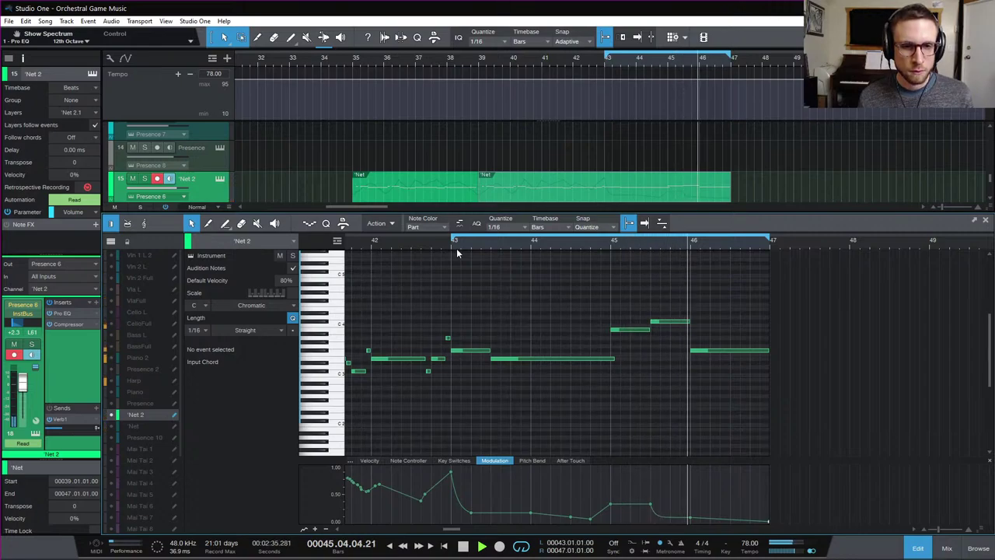
key(space)
drag(720, 357, 719, 323)
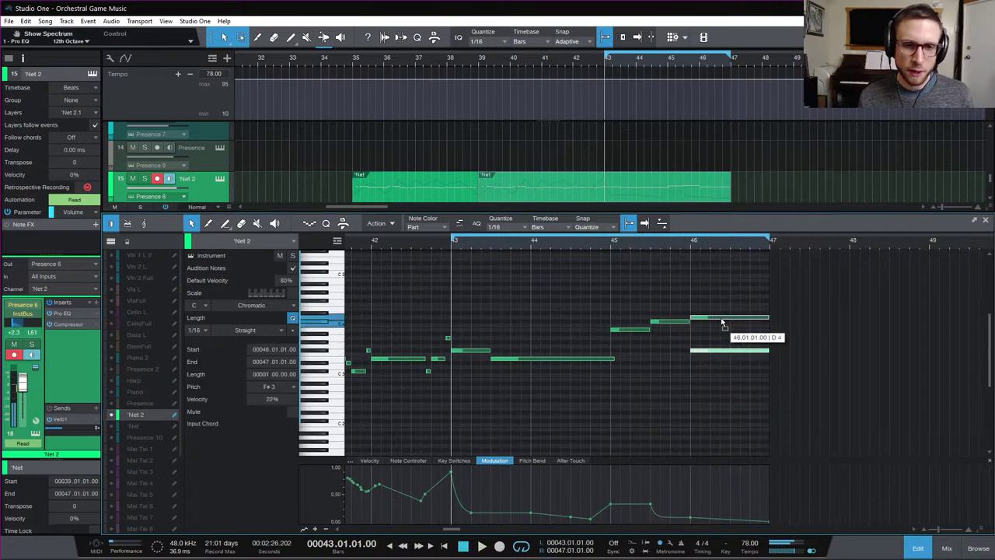
Audition the revised 'Net 2 phrase through bar 46 and save the song
click(610, 241)
key(space)
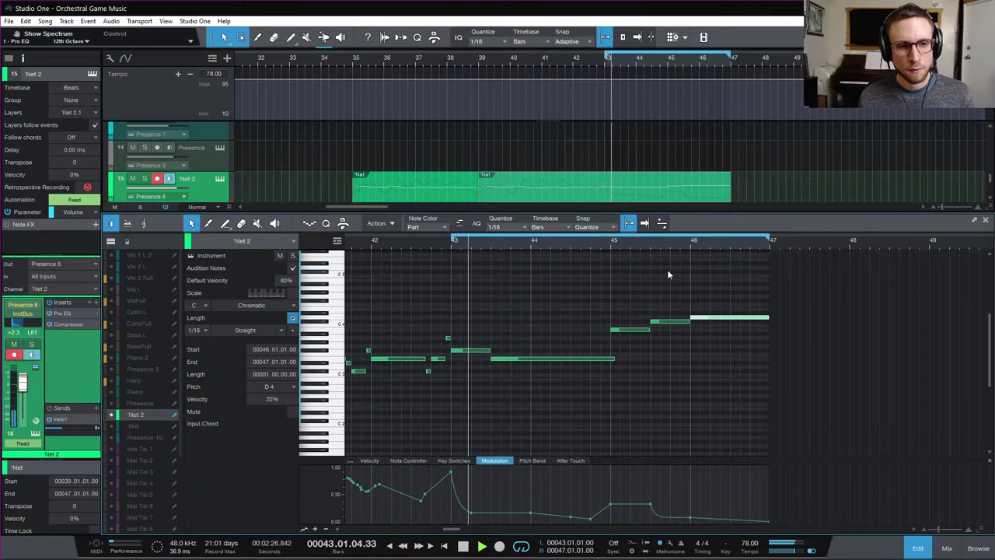
click(667, 275)
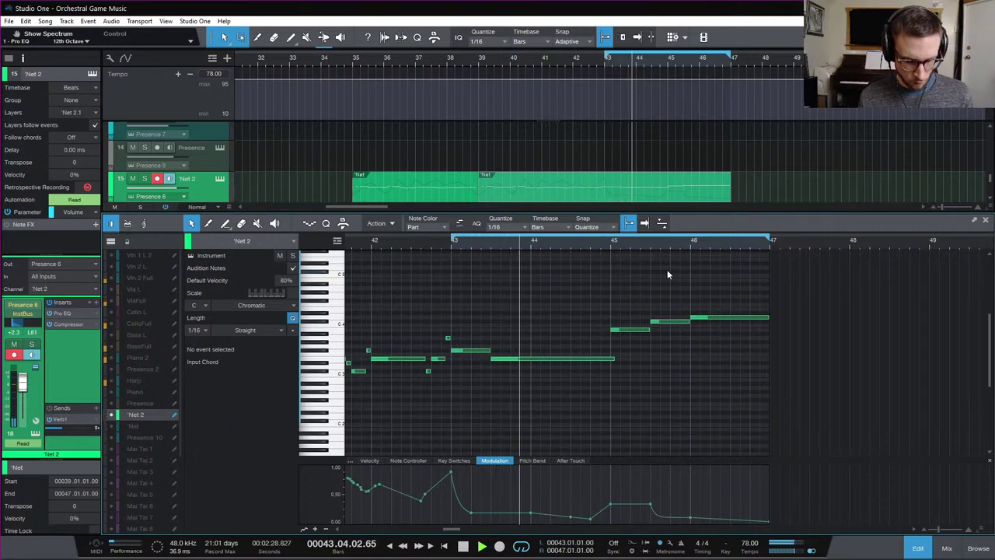
key(ctrl+s)
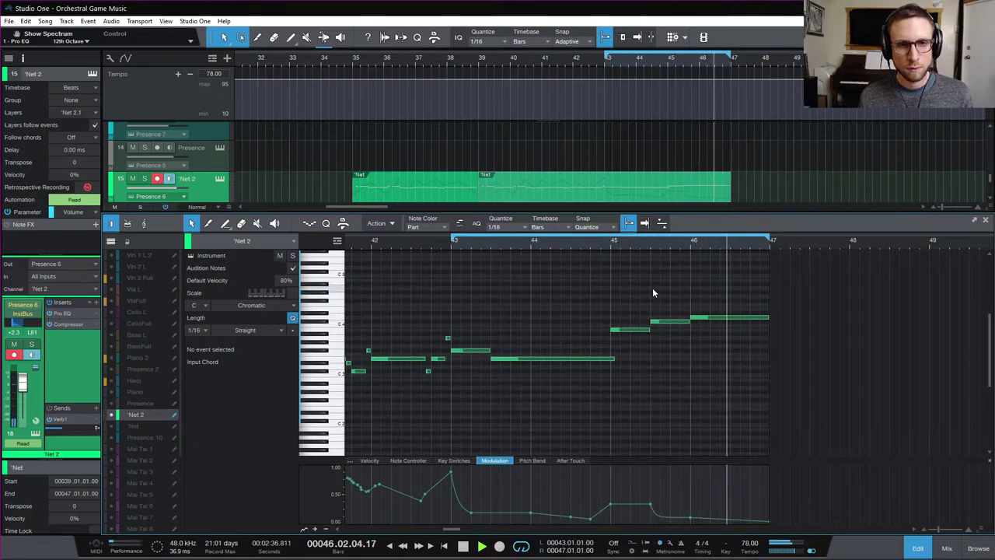
key(space)
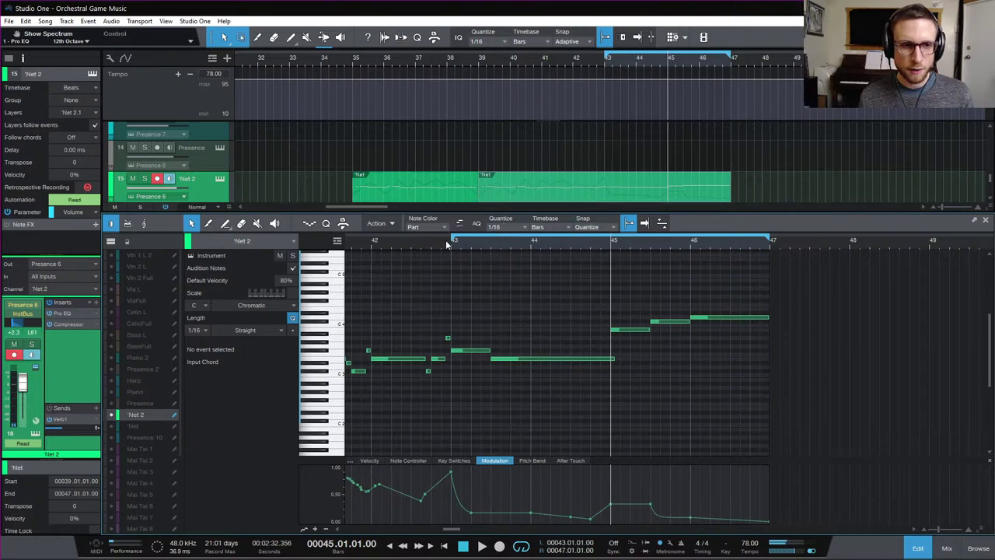
Return to the full arrangement and play all parts from bar 35 through bar 46
scroll(480, 312, left, 5)
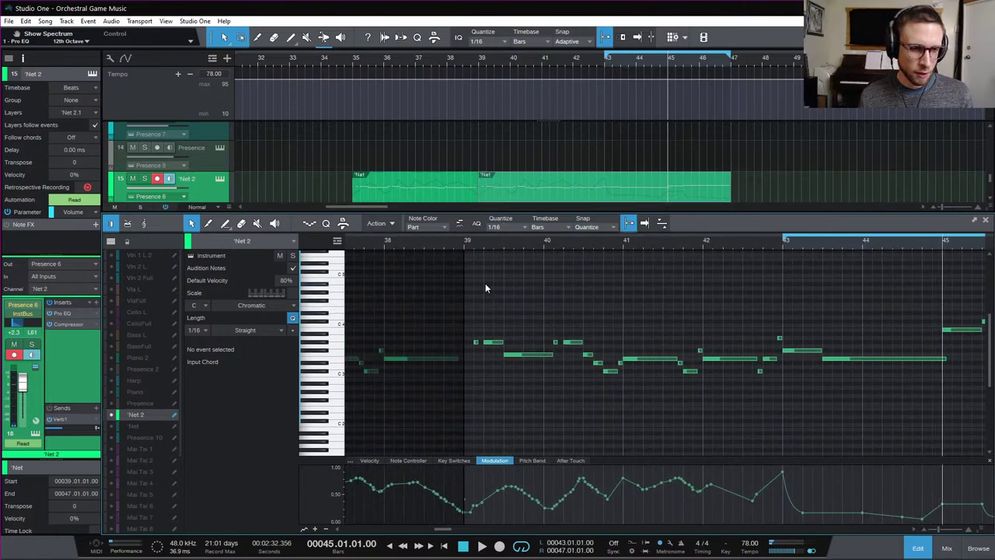
click(467, 243)
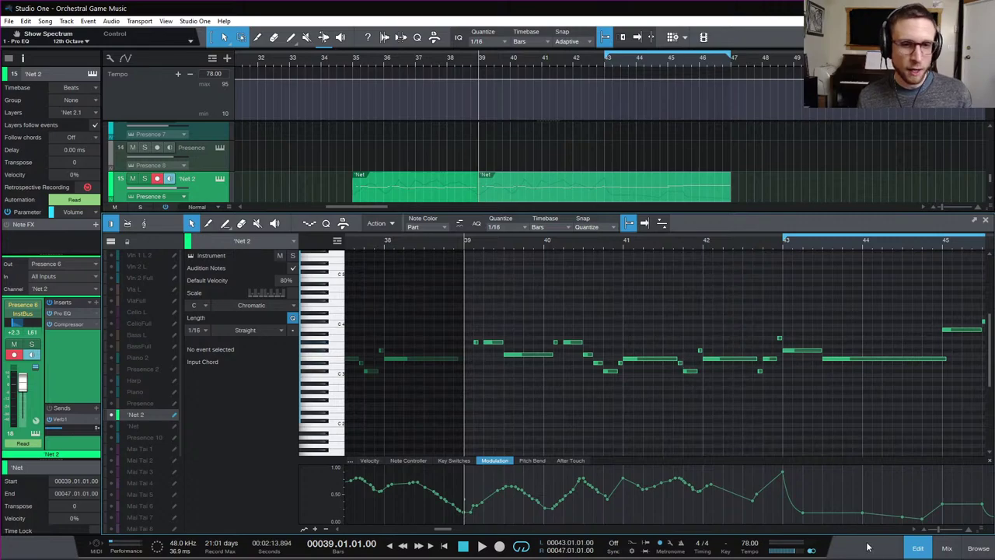
click(923, 552)
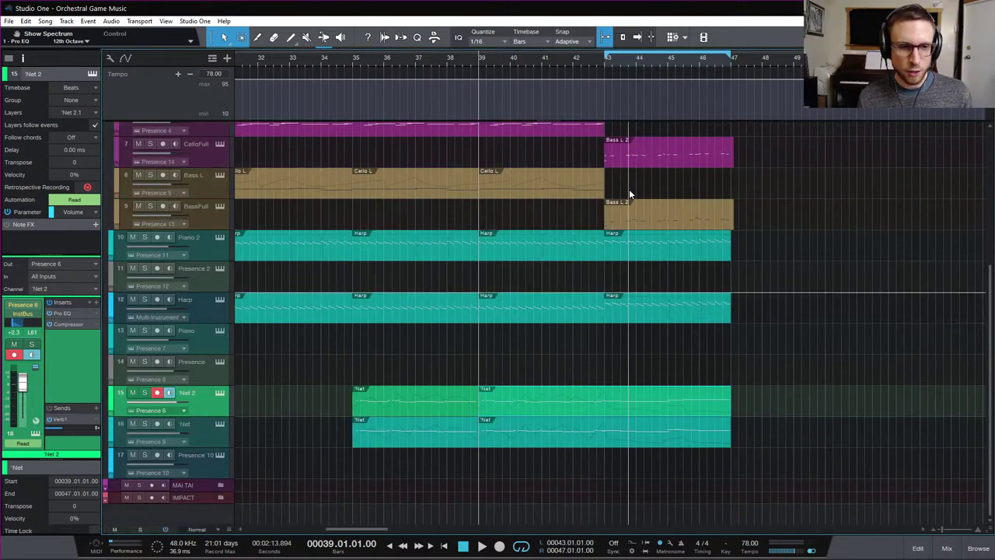
click(353, 63)
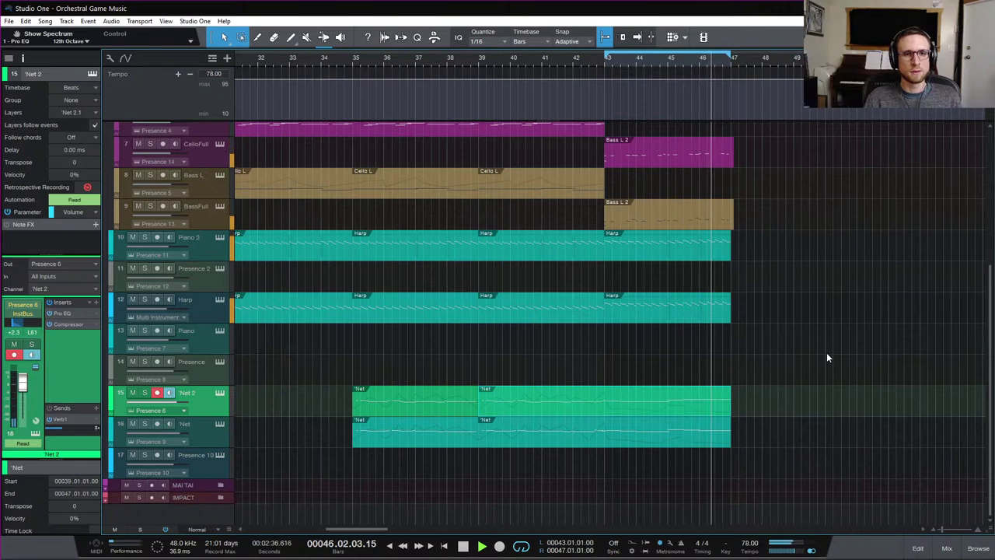
key(space)
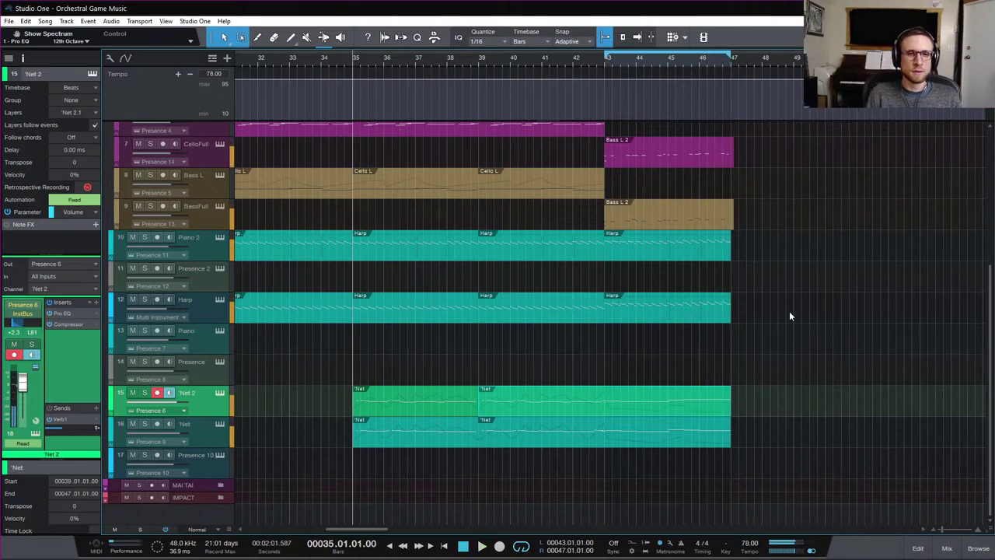
Open the 'Net part and listen to its lead-in to bar 43 from 42.03.01.00
click(591, 64)
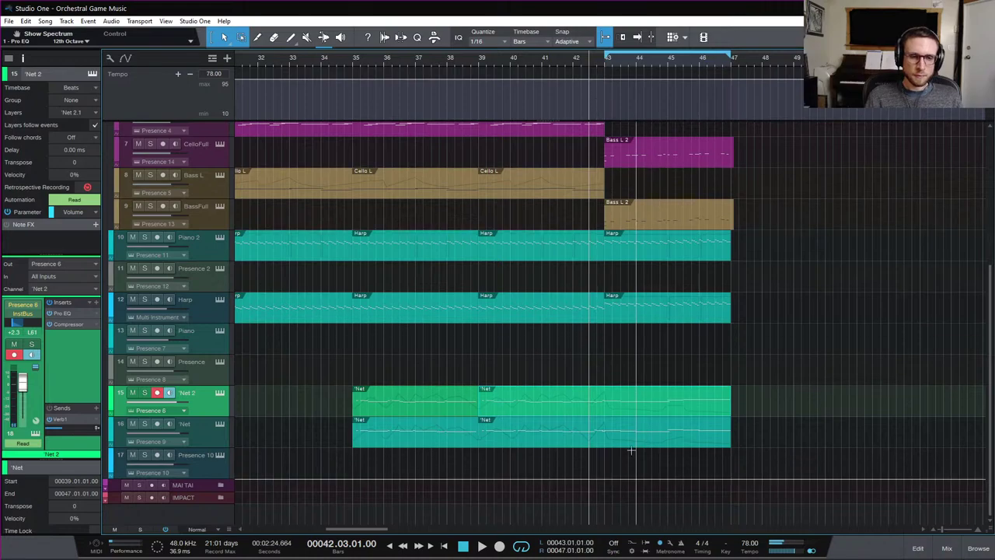
double_click(590, 444)
key(space)
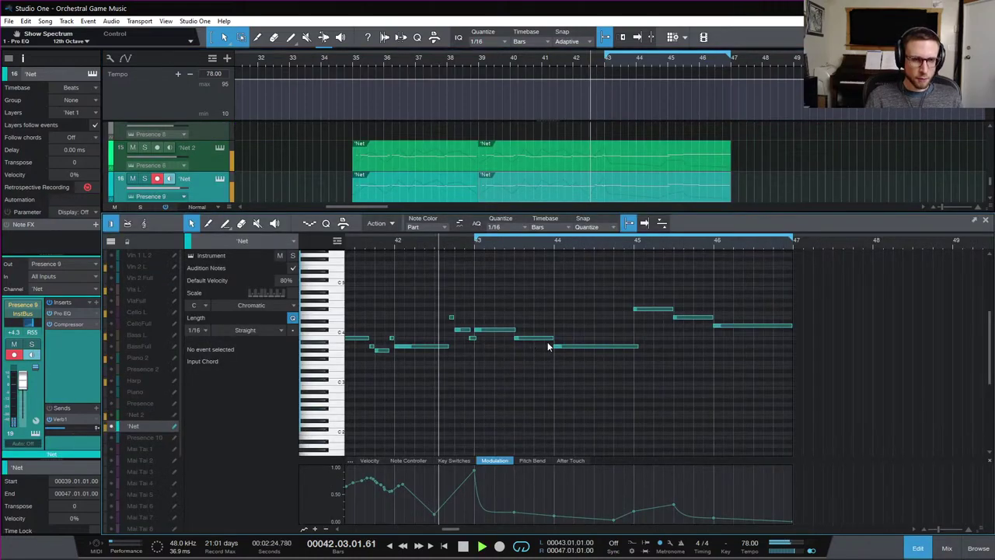
key(space)
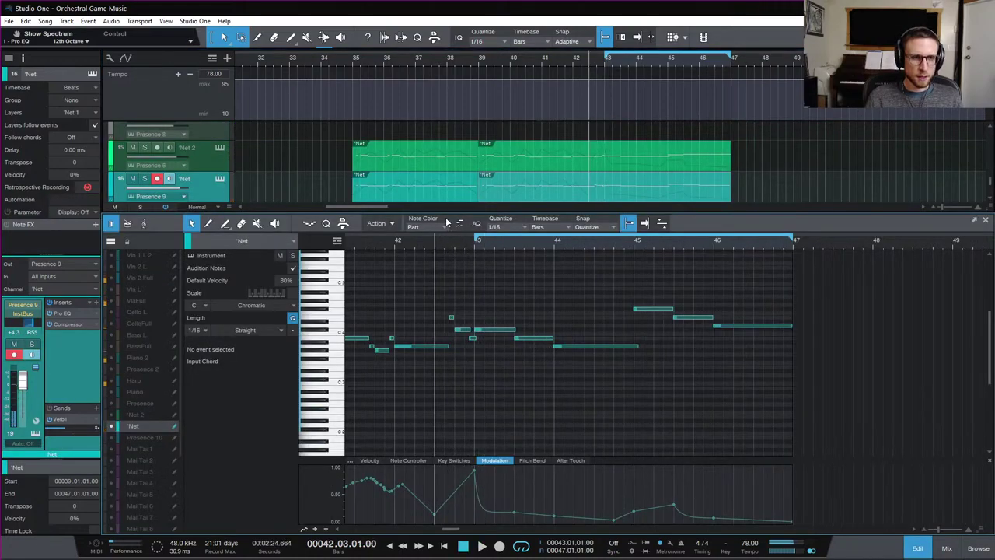
key(space)
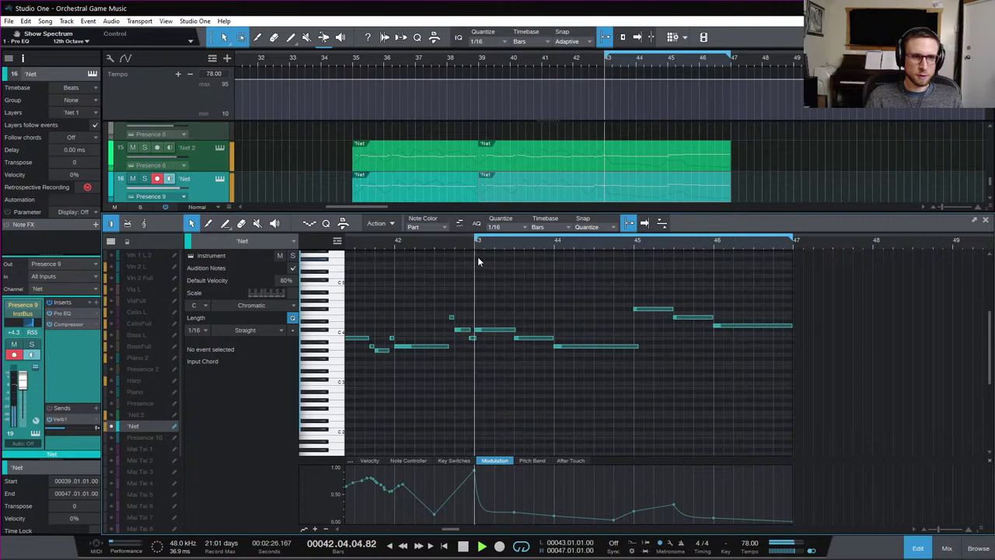
key(space)
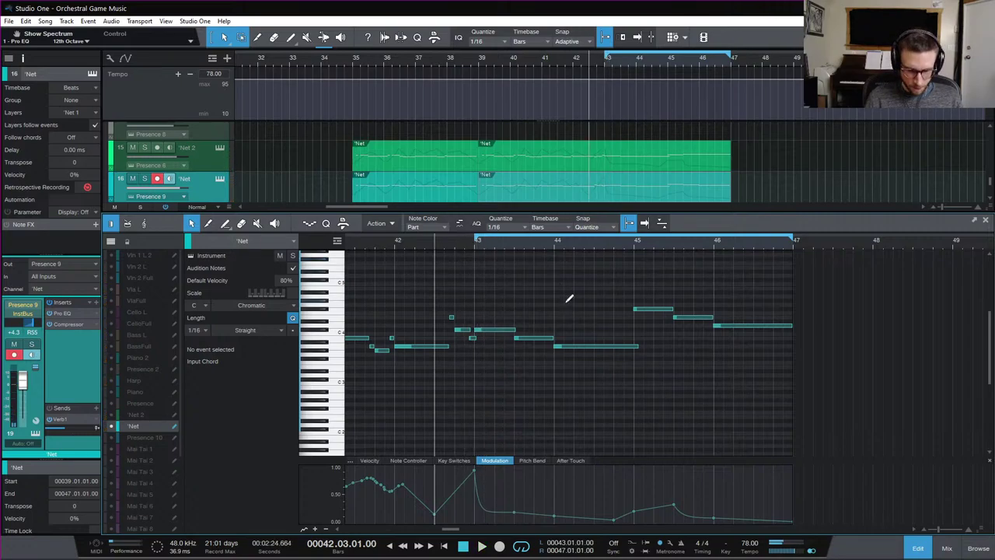
Save the song and replay the 'Net phrase from 42.03.01.00 into bar 46
key(ctrl+s)
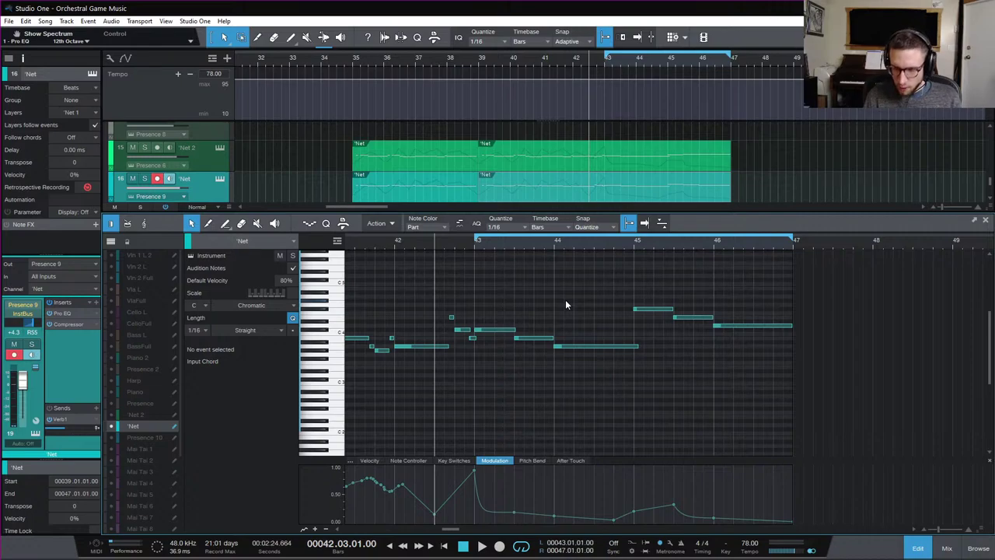
key(space)
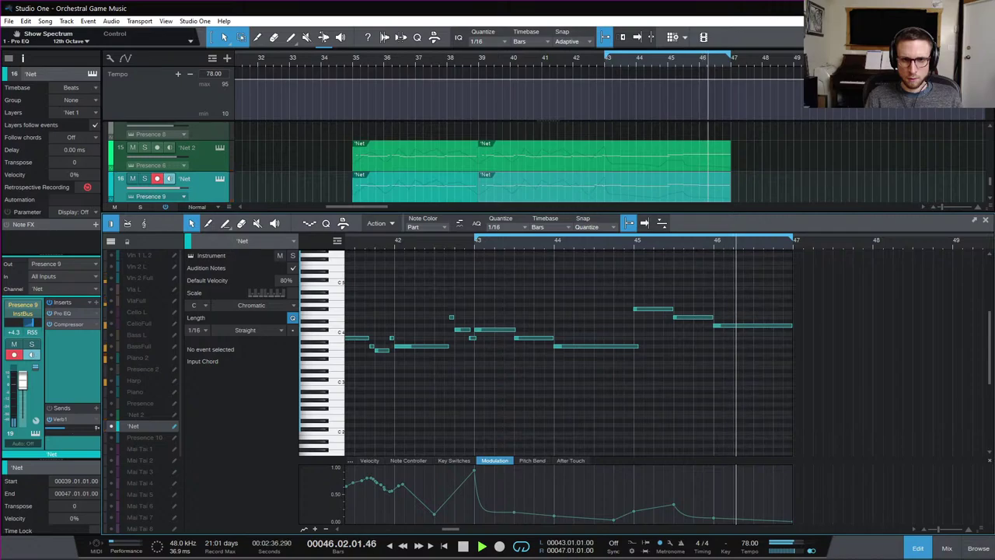
key(space)
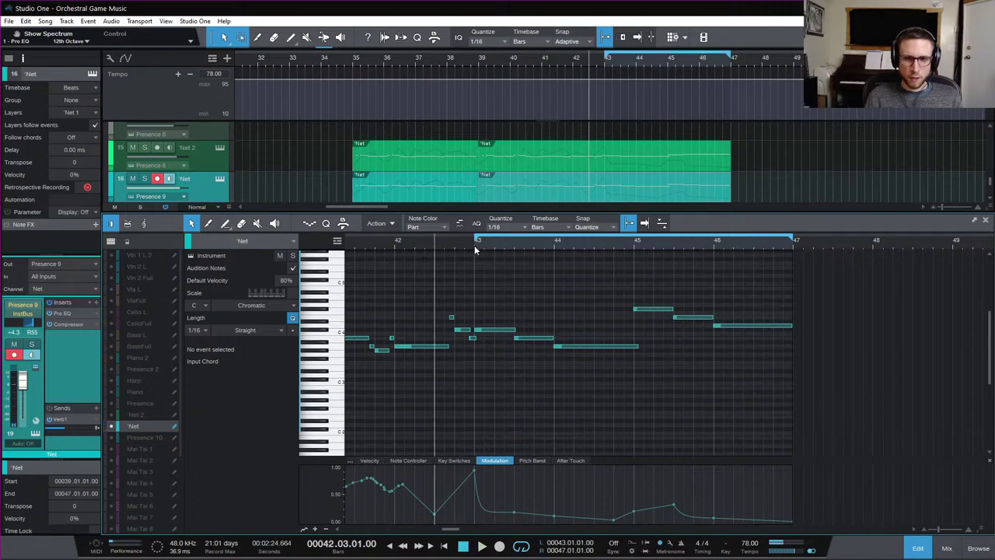
Leave the 'Net editor, open the Piano 2 part covering bars 43 to 46, and play it from bar 43
click(471, 244)
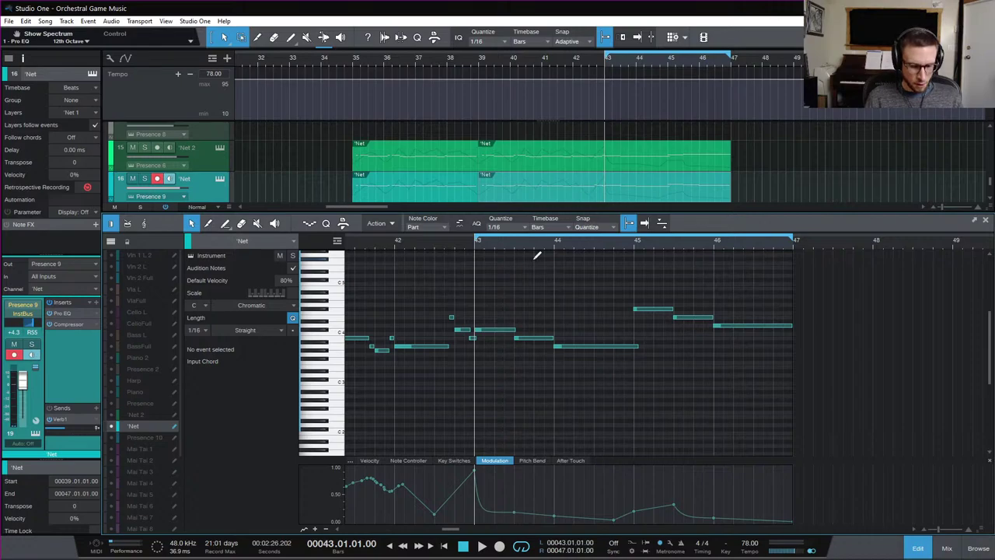
click(563, 347)
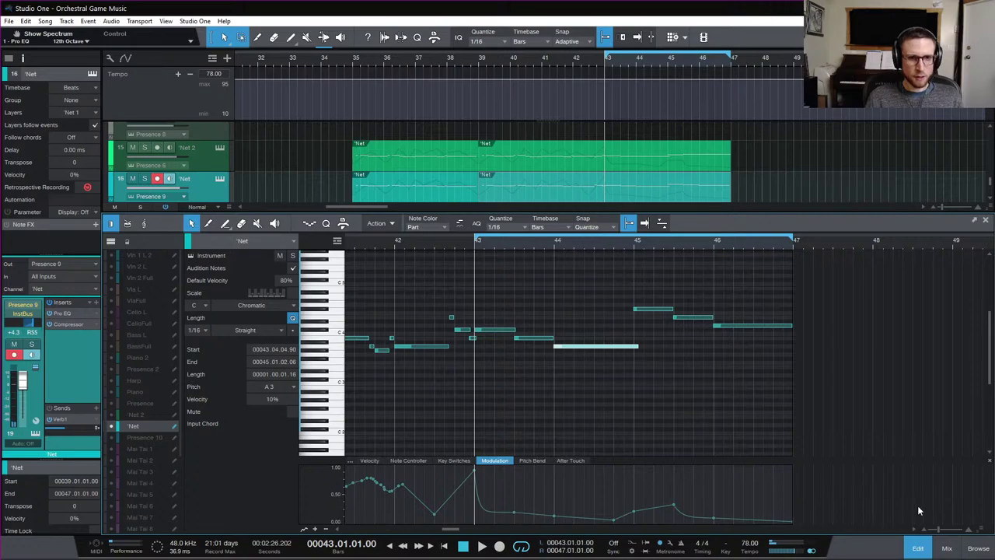
click(918, 548)
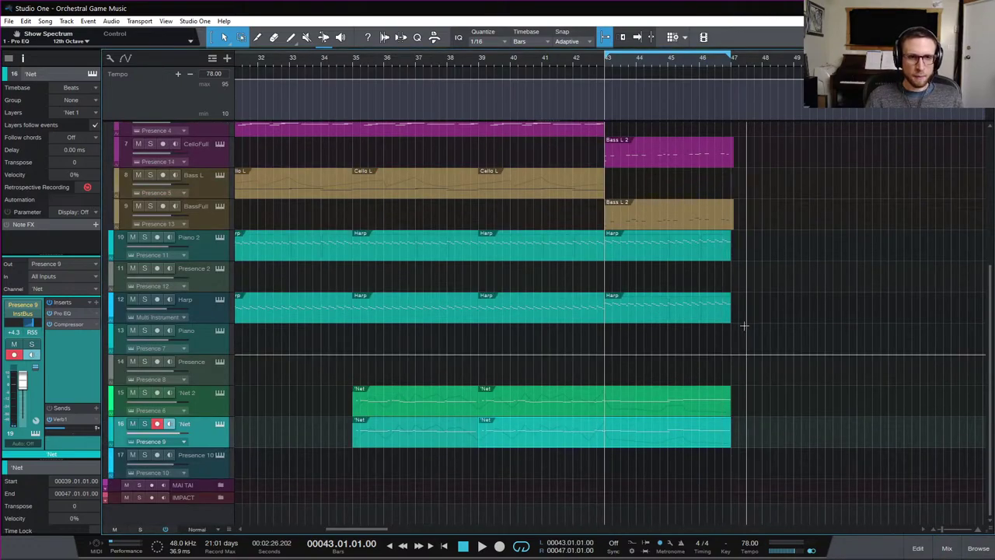
scroll(754, 373, up, 3)
scroll(758, 349, down, 1)
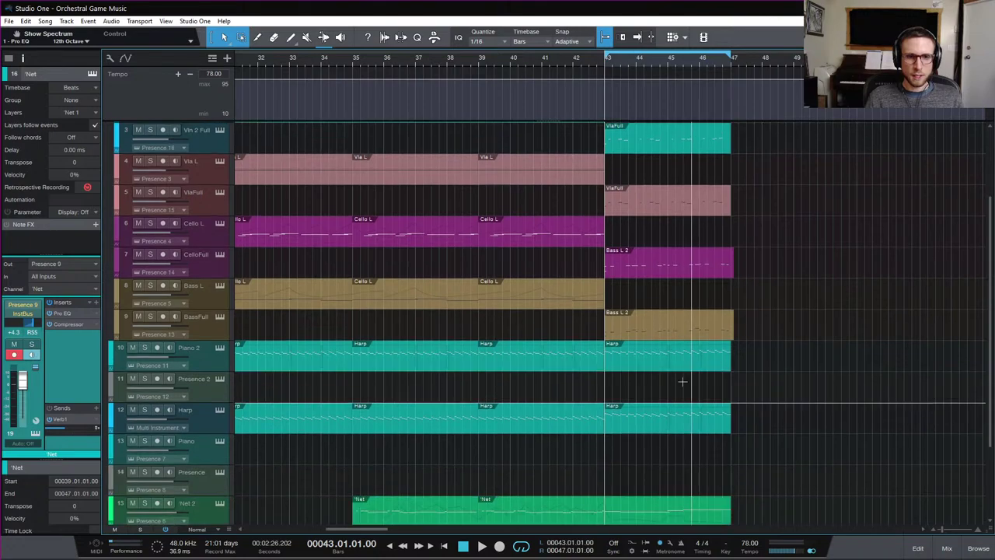
double_click(667, 355)
key(space)
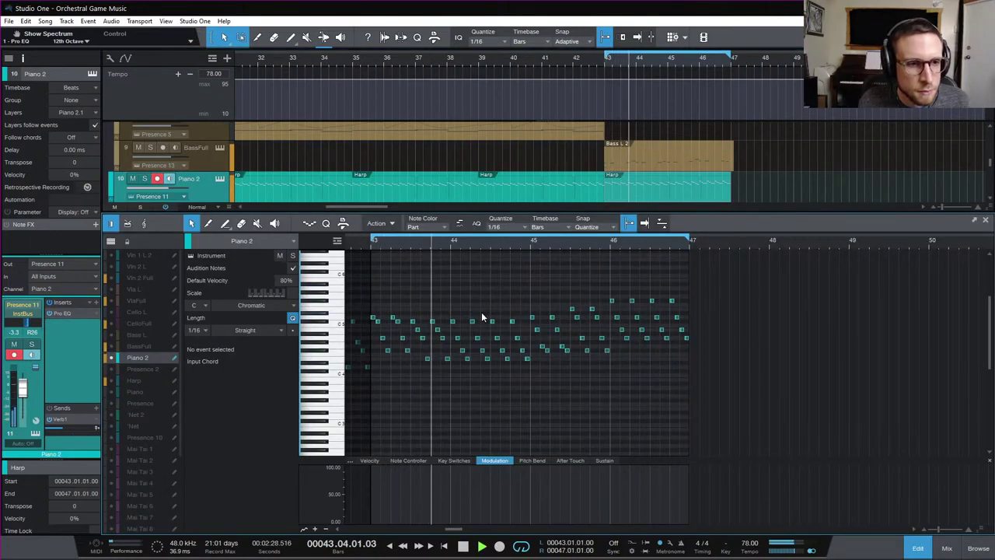
Lower the velocities of the Piano 2 notes in bar 44, with the opening C#5 at 8%, and play from bar 43
key(space)
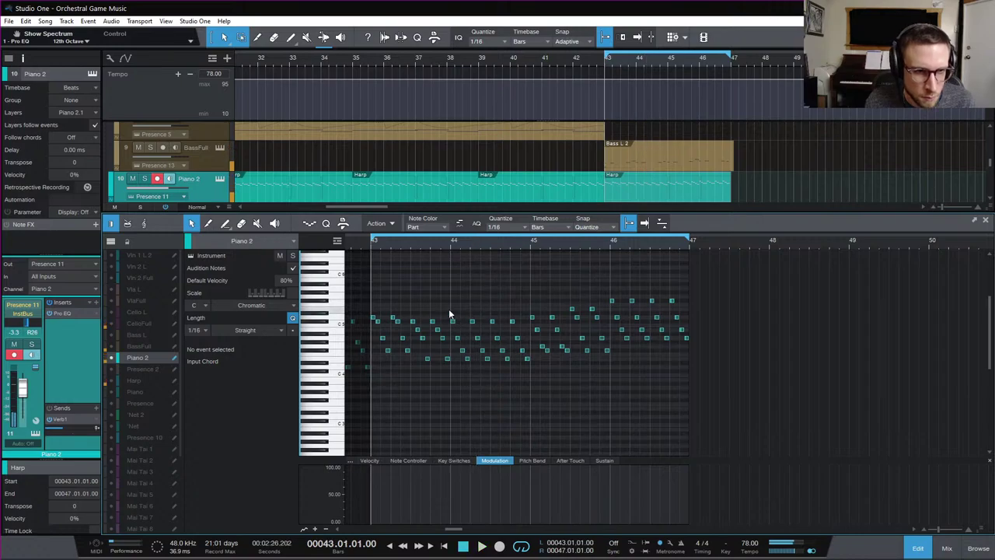
drag(449, 306, 531, 370)
click(376, 461)
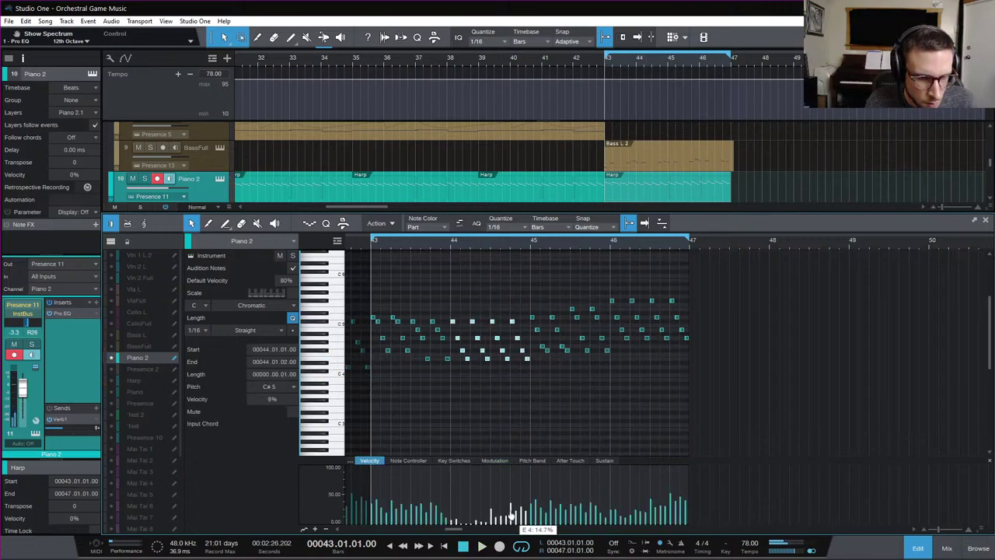
key(space)
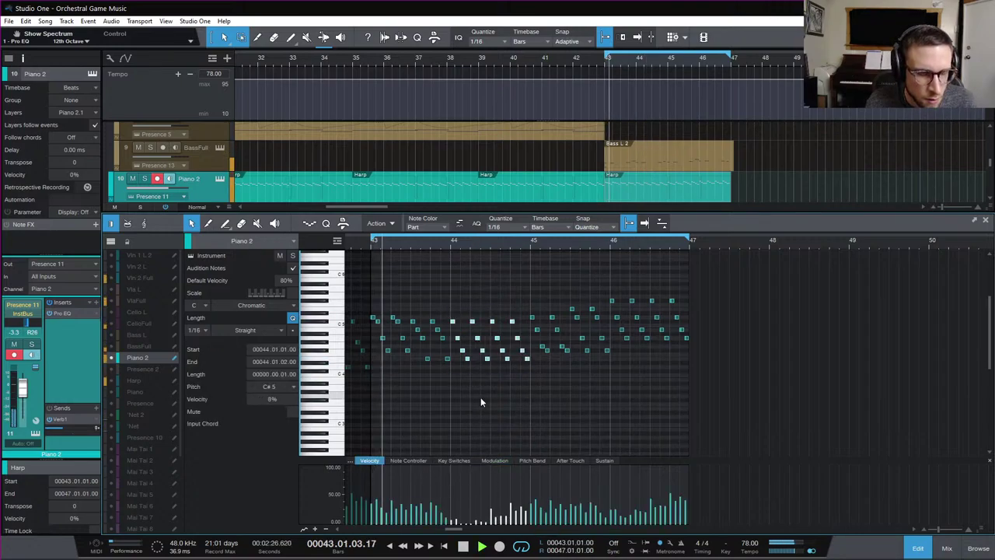
key(space)
Open the BassFull part covering bars 43 to 46 and play it from bar 43
click(918, 550)
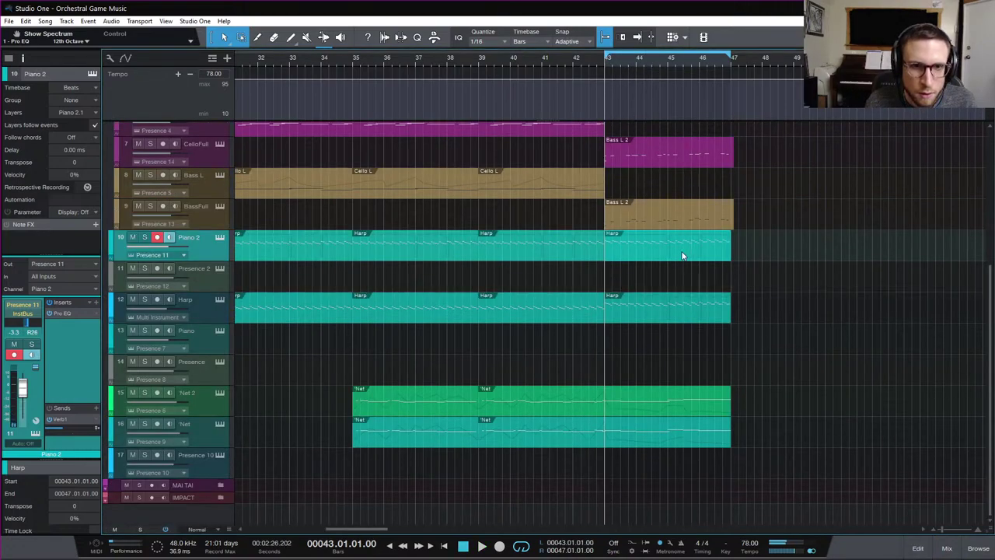
click(663, 318)
mouse_move(663, 317)
mouse_down()
mouse_move(667, 255)
mouse_move(665, 311)
mouse_up()
double_click(664, 226)
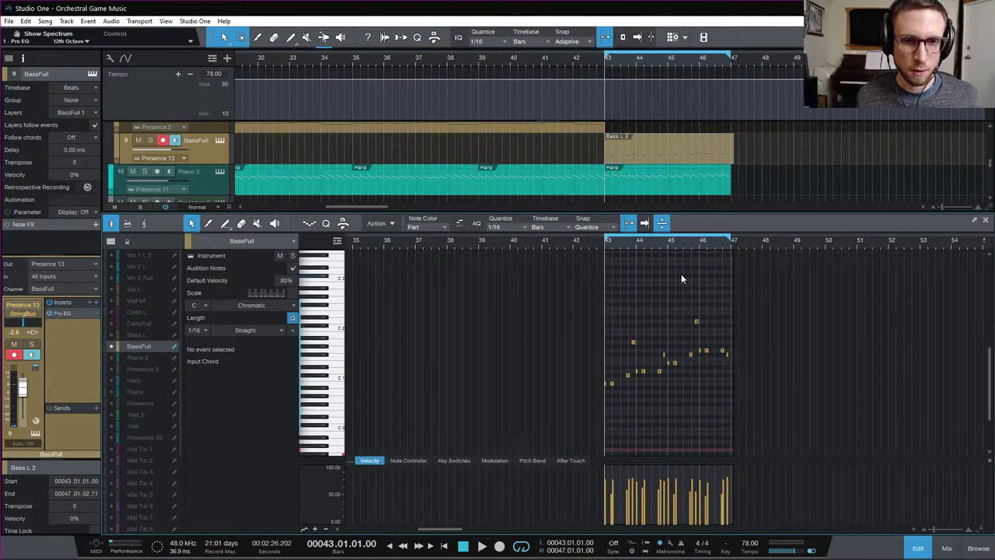
key(e)
key(e)
key(e)
key(e)
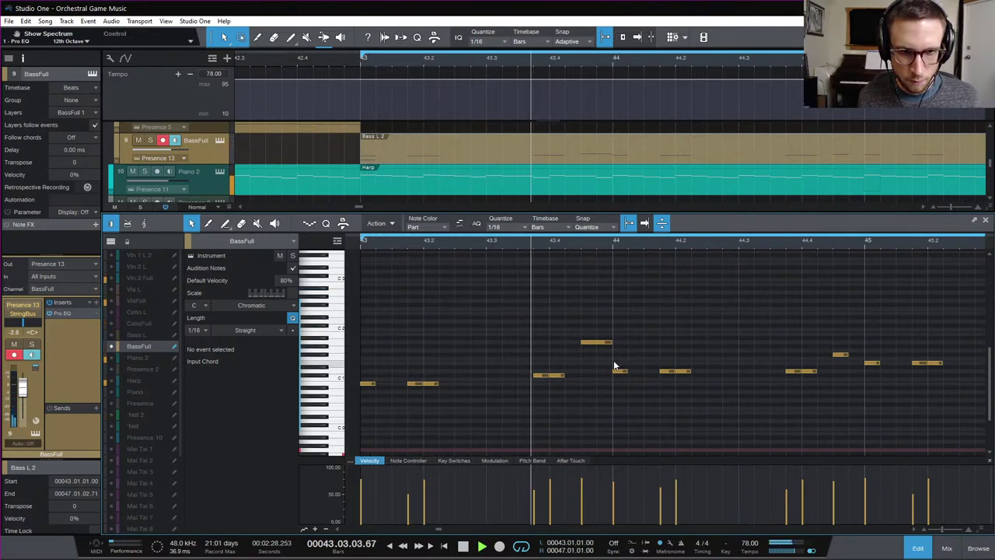
key(space)
Lower the BassFull D1 notes in bar 44, the first to 28% velocity, and set the preceding A1 to 40%, checking by playback
drag(613, 361, 845, 382)
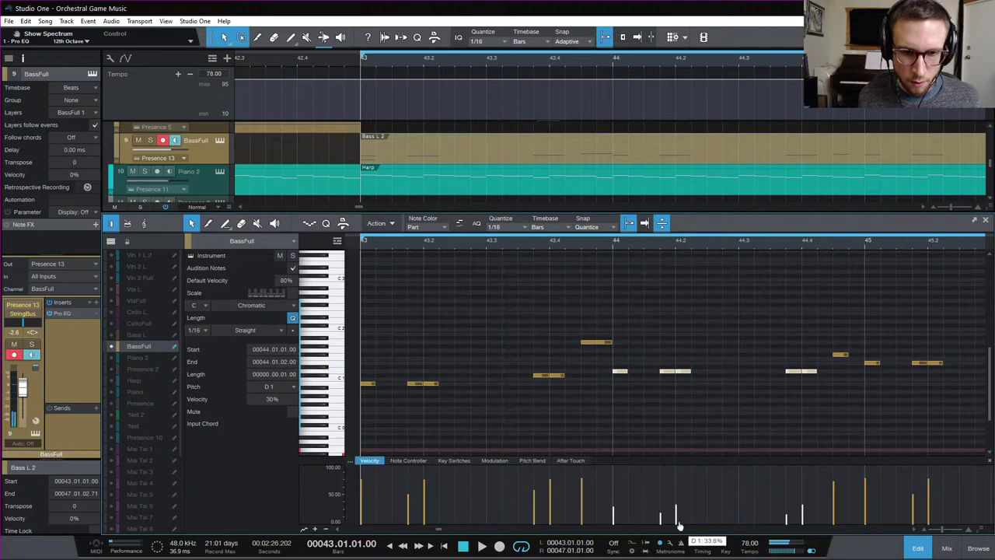
key(space)
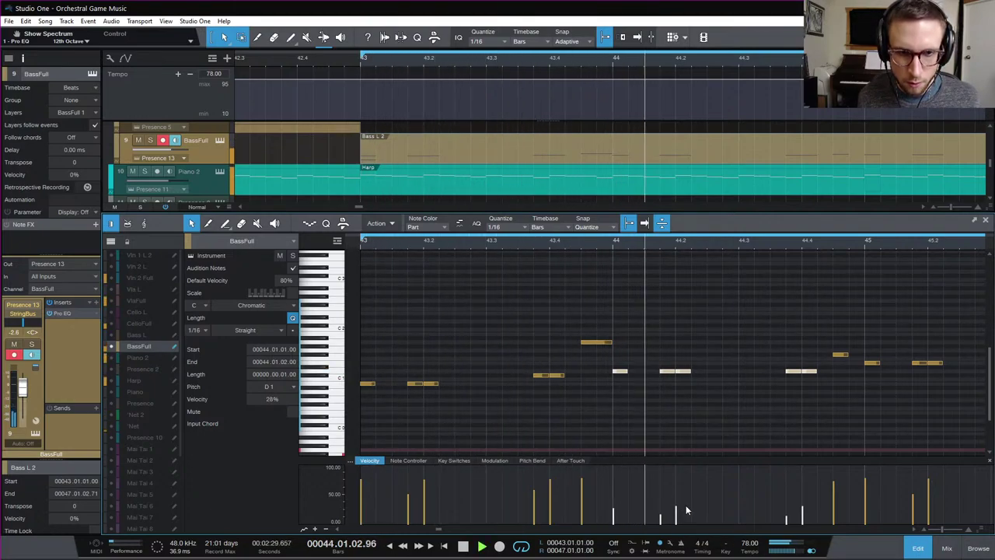
key(space)
click(595, 342)
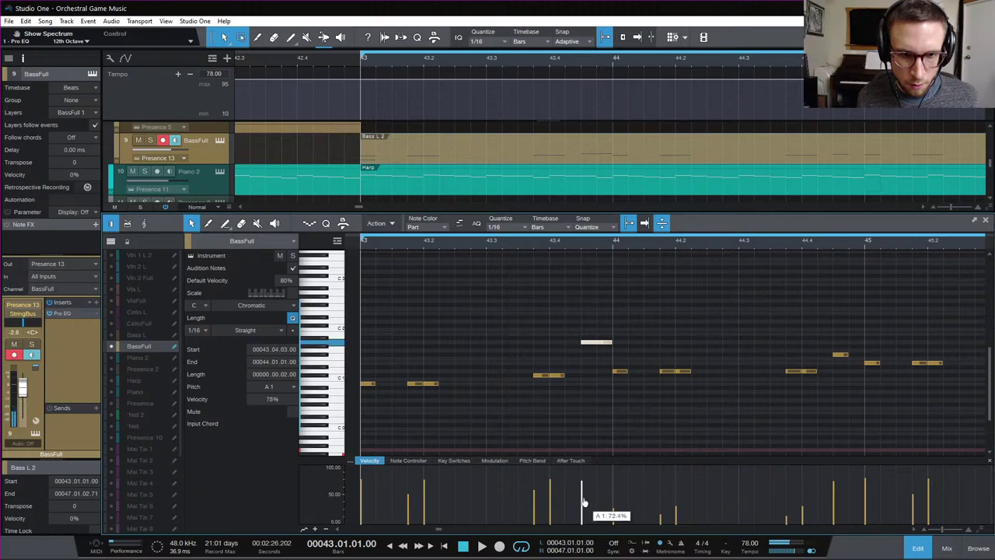
key(space)
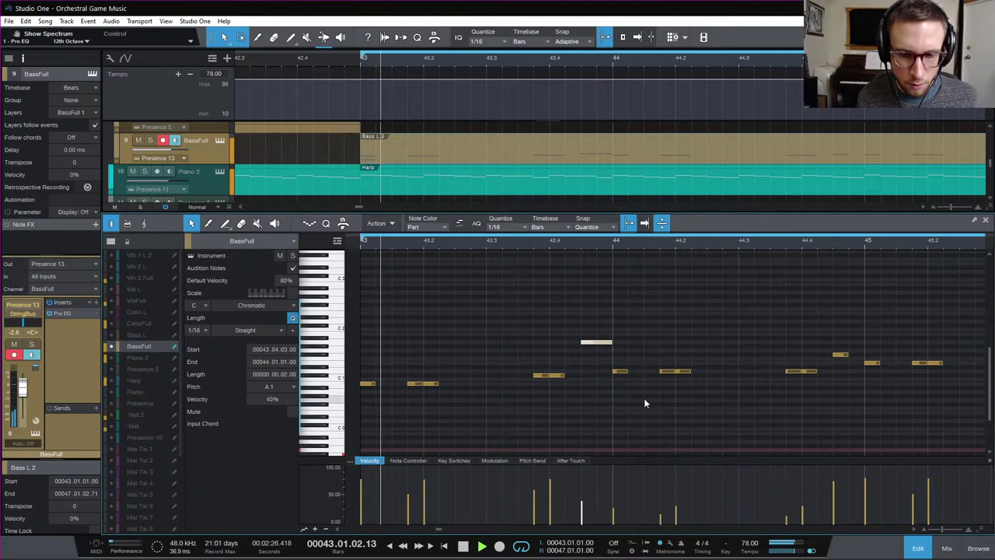
key(space)
In the CelloFull part, lower the E2 before bar 44 to about 38% velocity and bar 44's F#2 notes, the first to 21%
click(918, 548)
scroll(452, 292, up, 4)
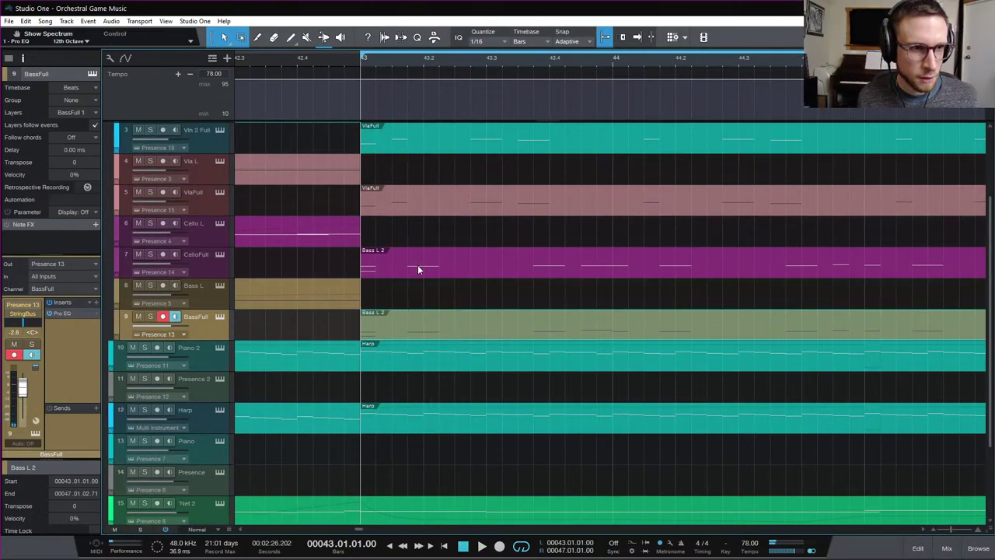
double_click(418, 269)
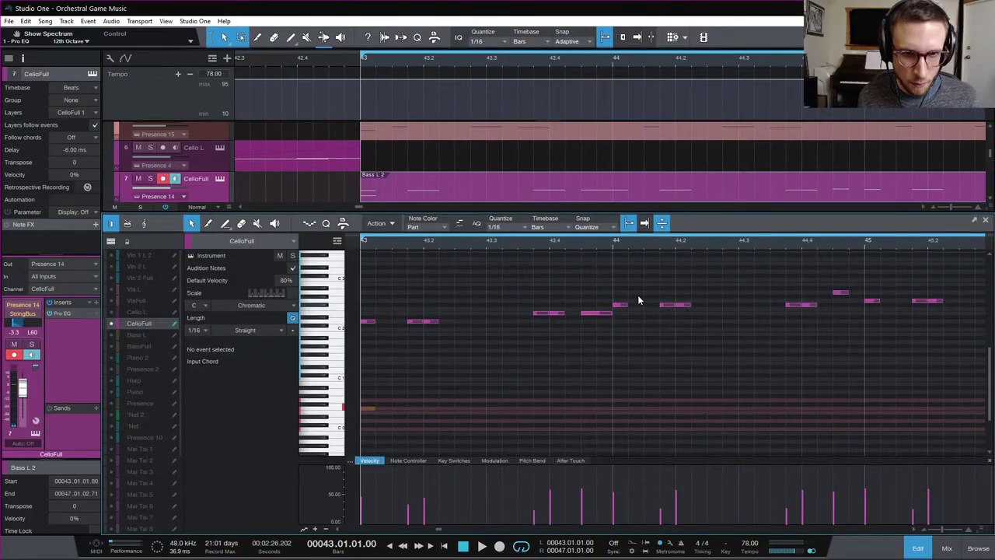
click(597, 314)
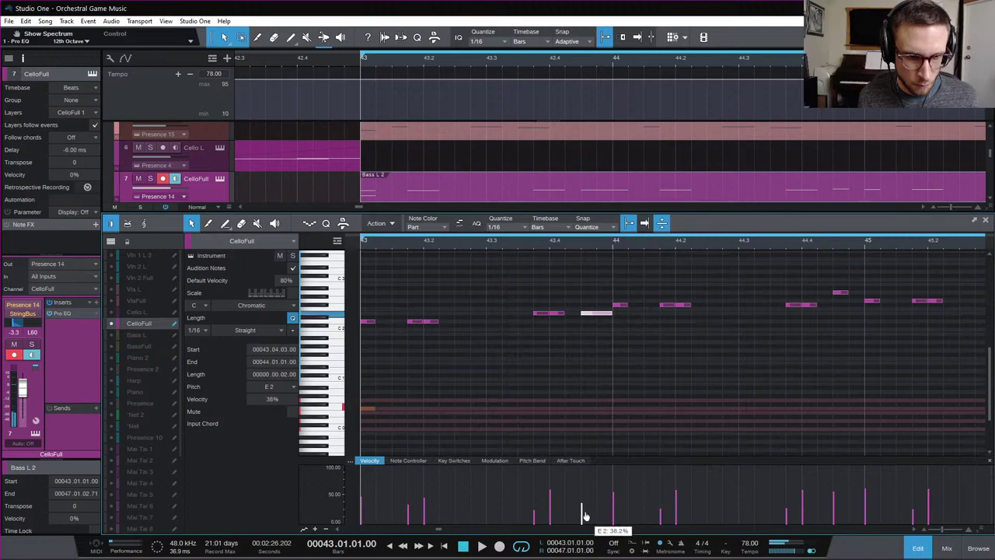
drag(613, 266, 816, 336)
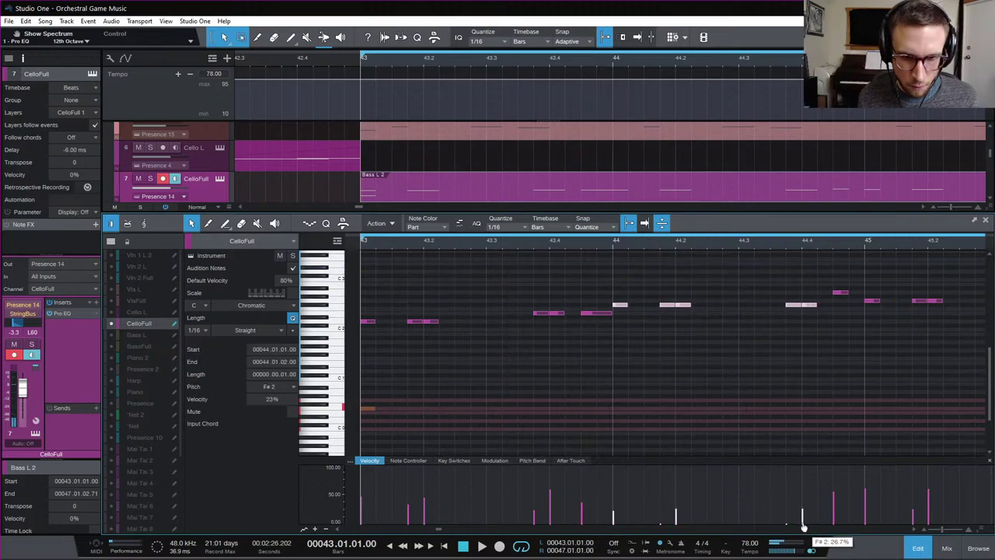
key(space)
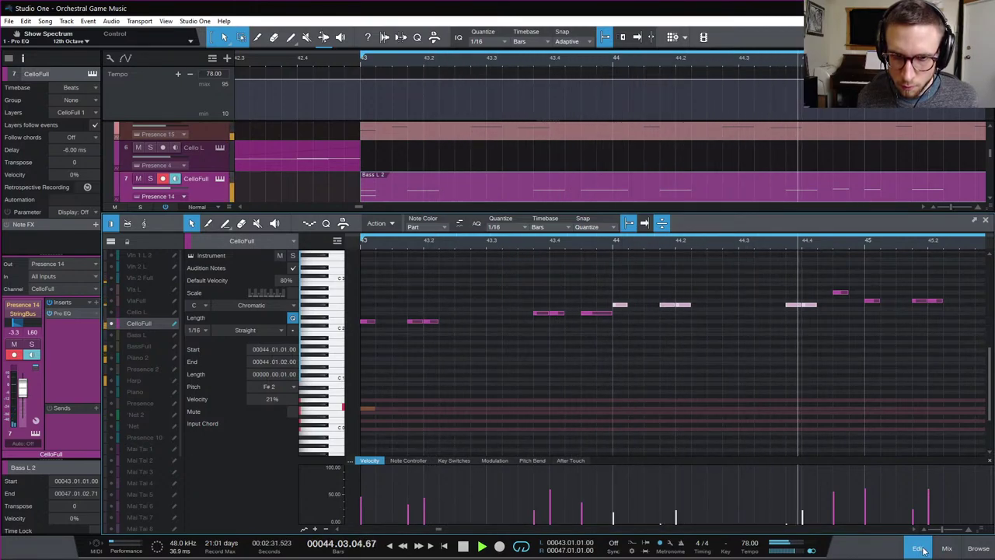
key(space)
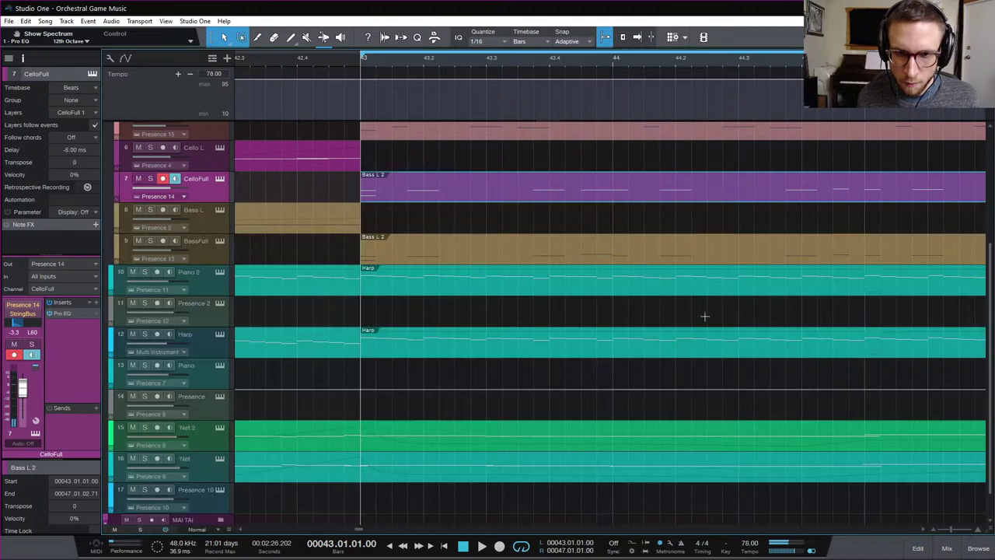
key(F2)
Open the VlaFull part and lower the velocities of its bar 44 notes, with the first A2 at about 39%
scroll(539, 249, up, 3)
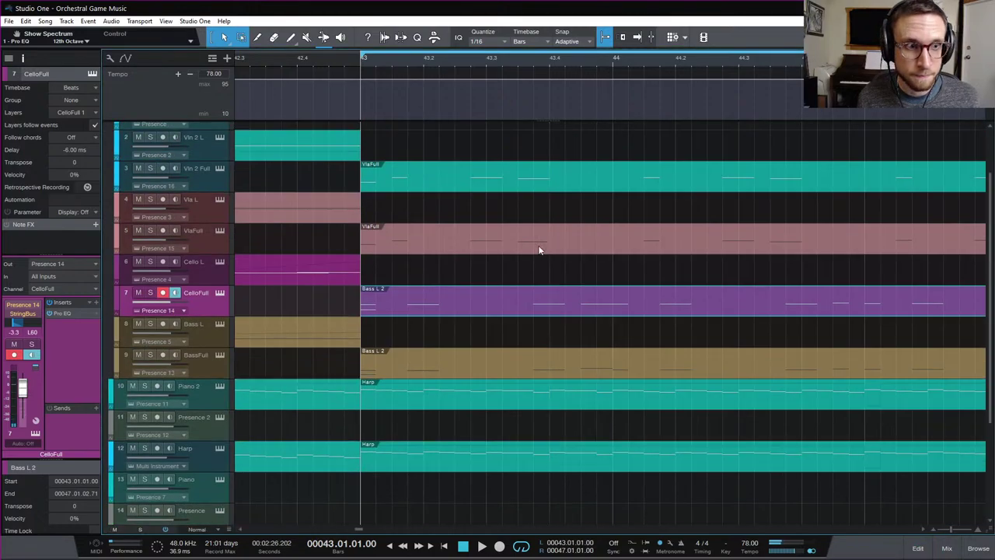
double_click(483, 247)
key(w)
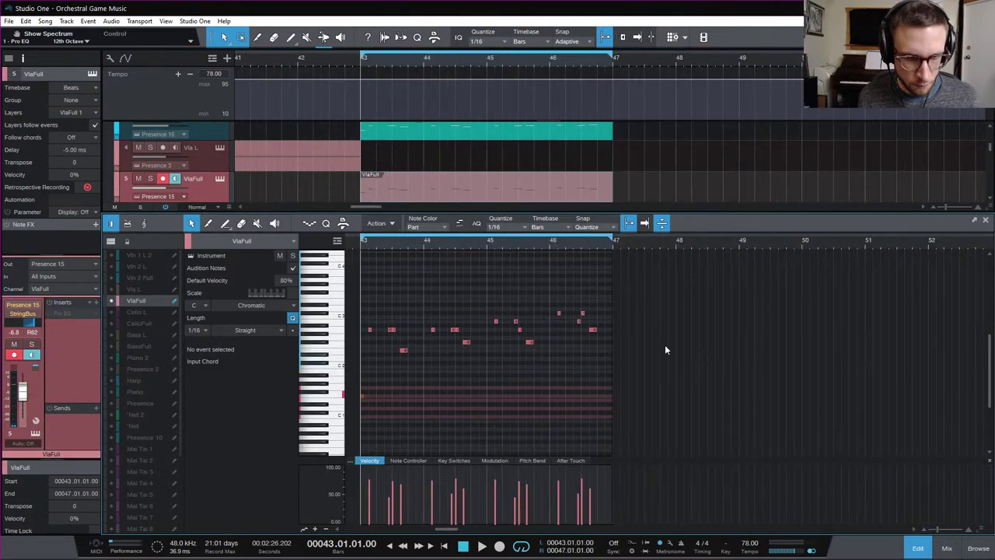
drag(486, 311, 581, 351)
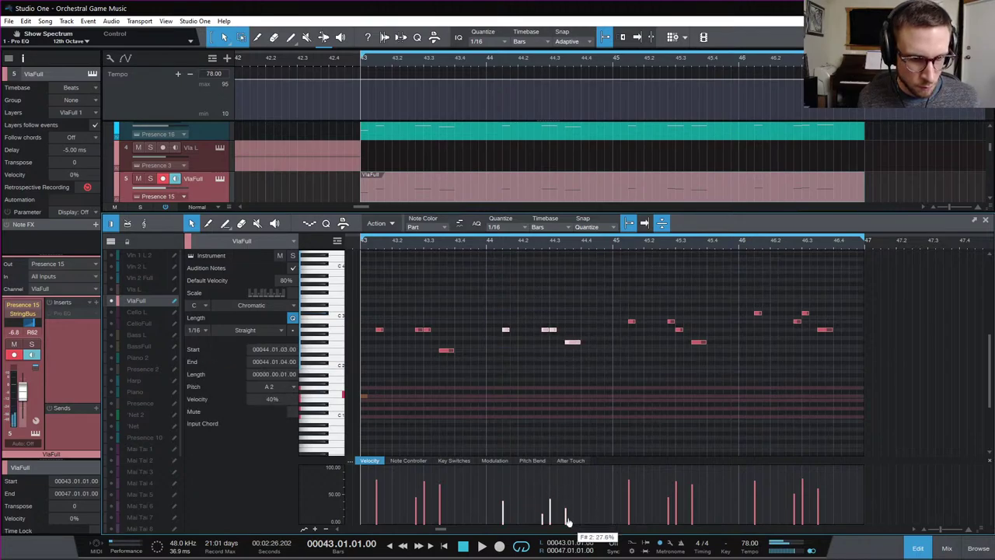
Lower the velocities of the Vln 2 Full notes in bar 44, with the first C#3 at 31%, and listen to the passage
click(533, 133)
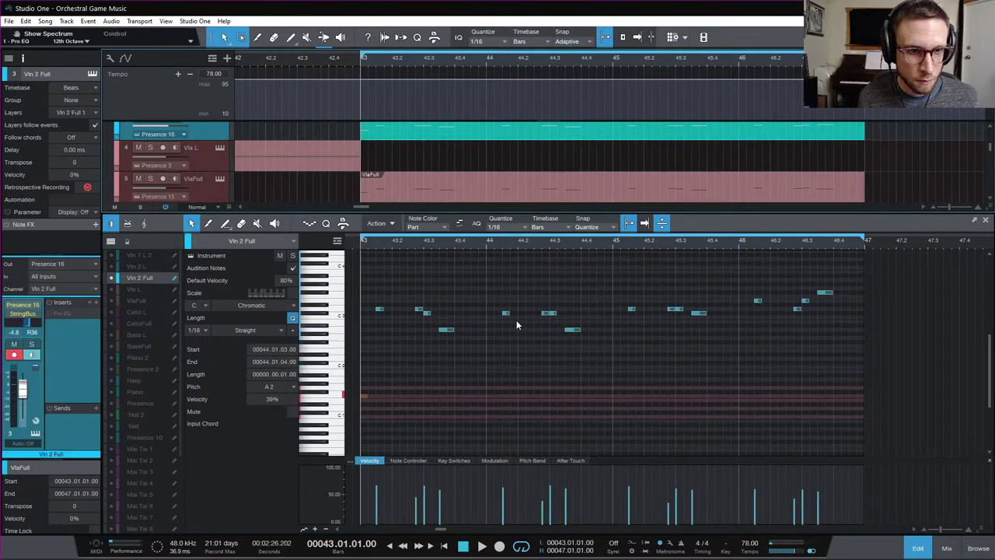
drag(493, 286, 592, 370)
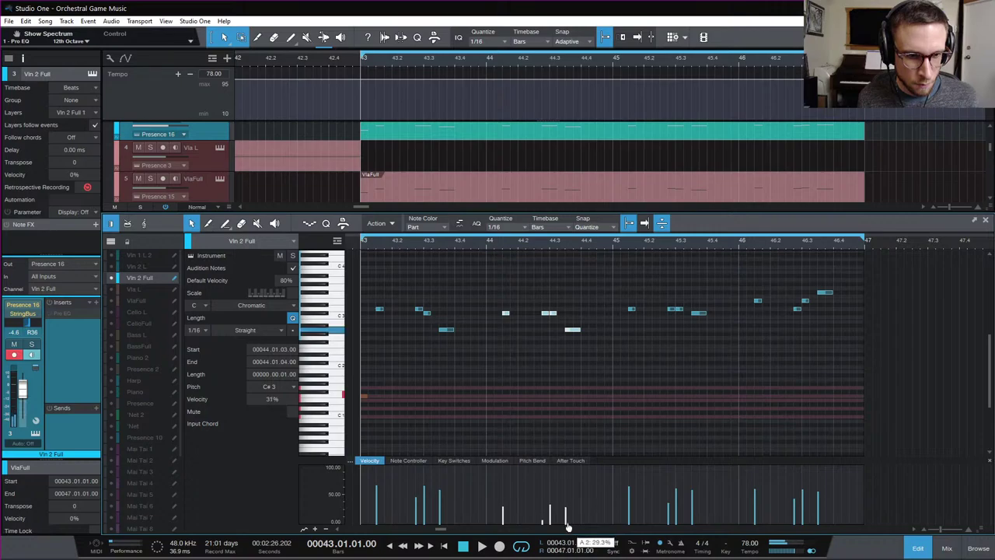
key(space)
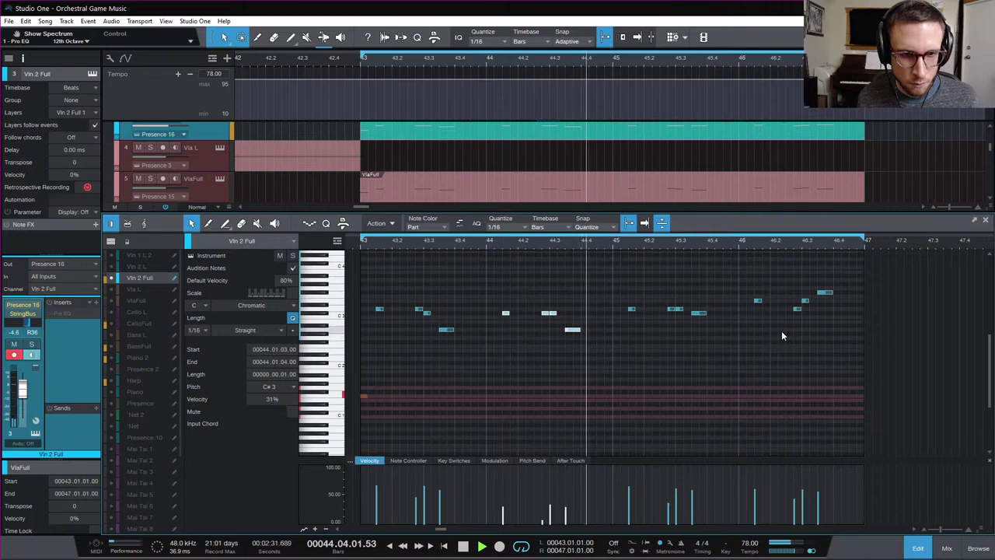
key(space)
click(482, 248)
key(space)
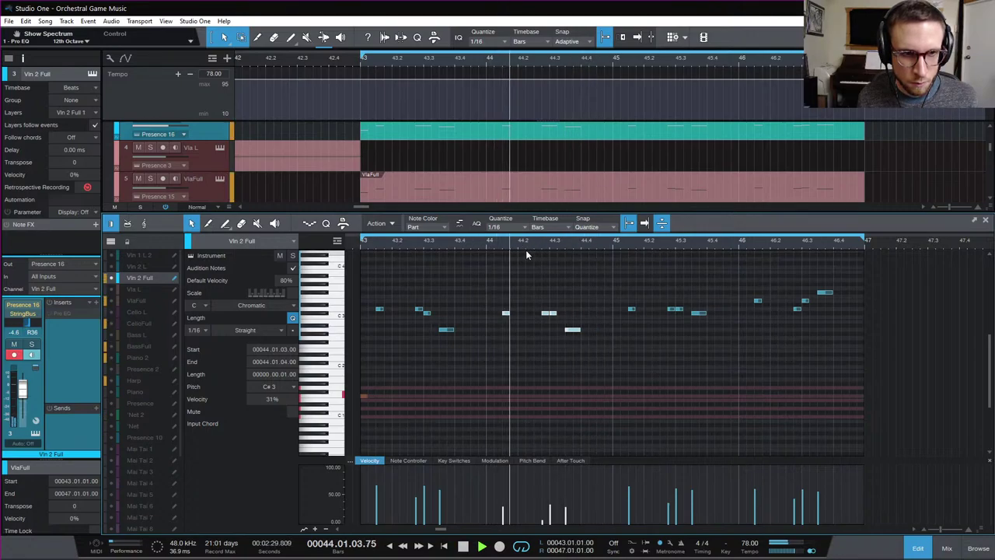
key(space)
Reopen the Piano 2 part and lower the velocities of its bar 44 notes further, with the opening C#5 at 1%
click(918, 550)
scroll(568, 381, down, 5)
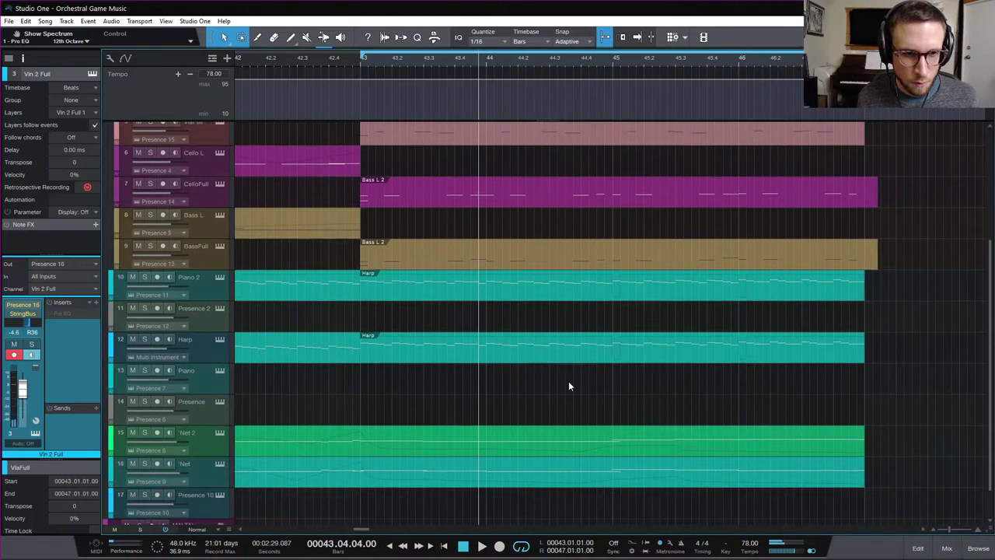
double_click(506, 267)
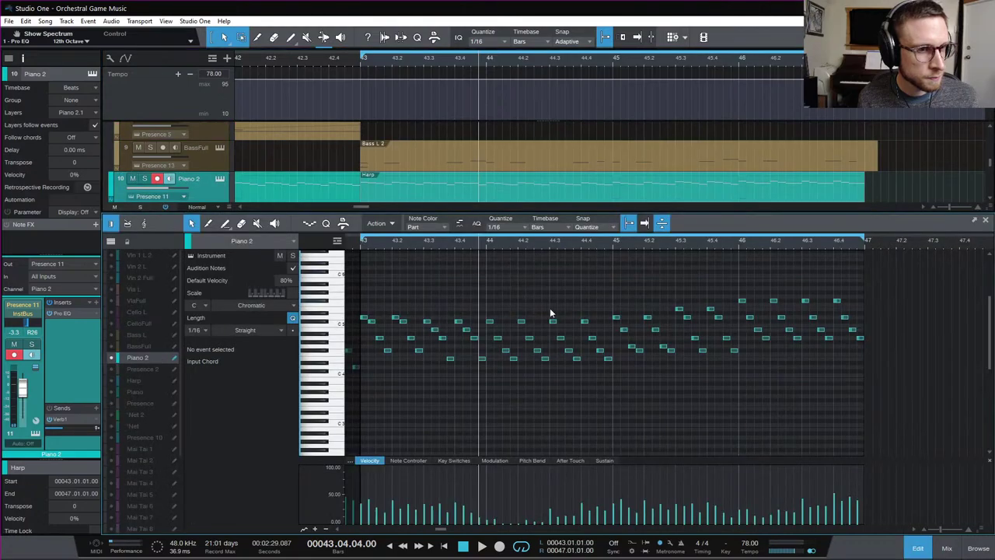
key(space)
click(488, 321)
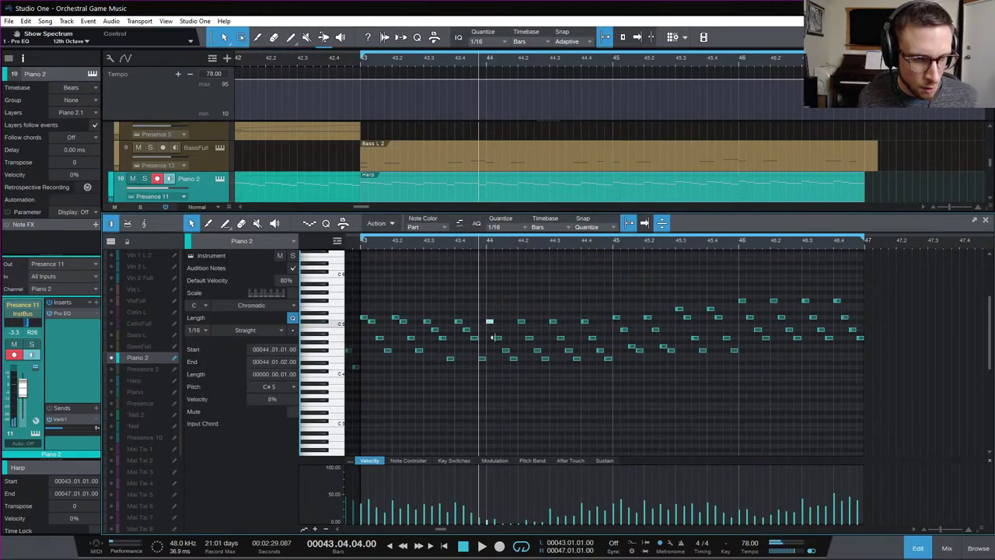
drag(488, 308, 592, 386)
key(space)
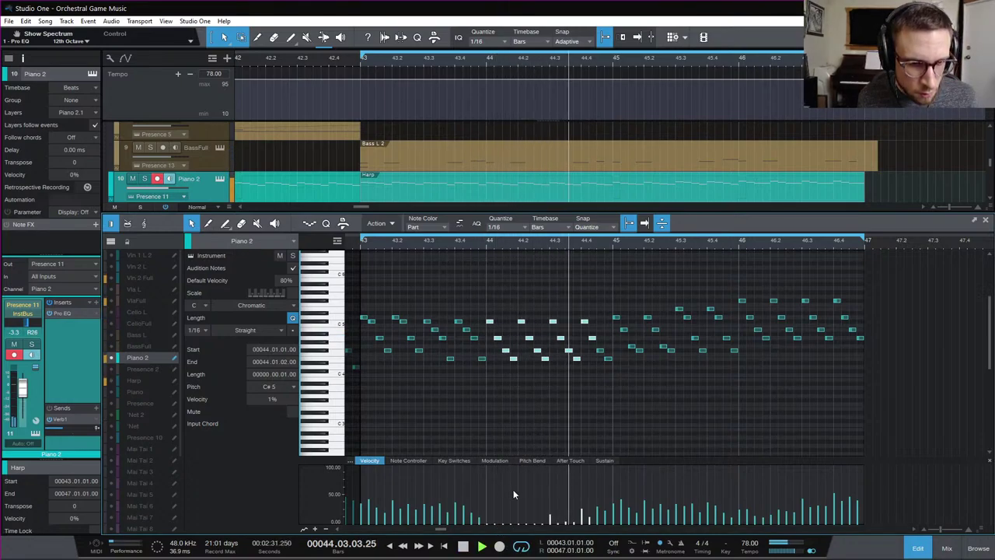
Shape the Piano 2 velocities into a gradual rise across the second half of bar 44 and play from bar 43
click(577, 414)
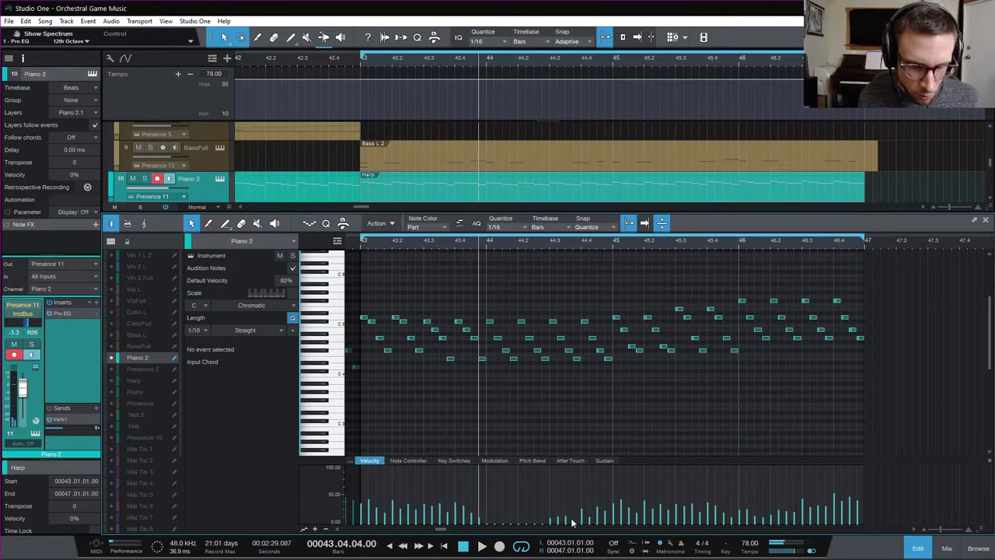
key(space)
click(360, 247)
key(space)
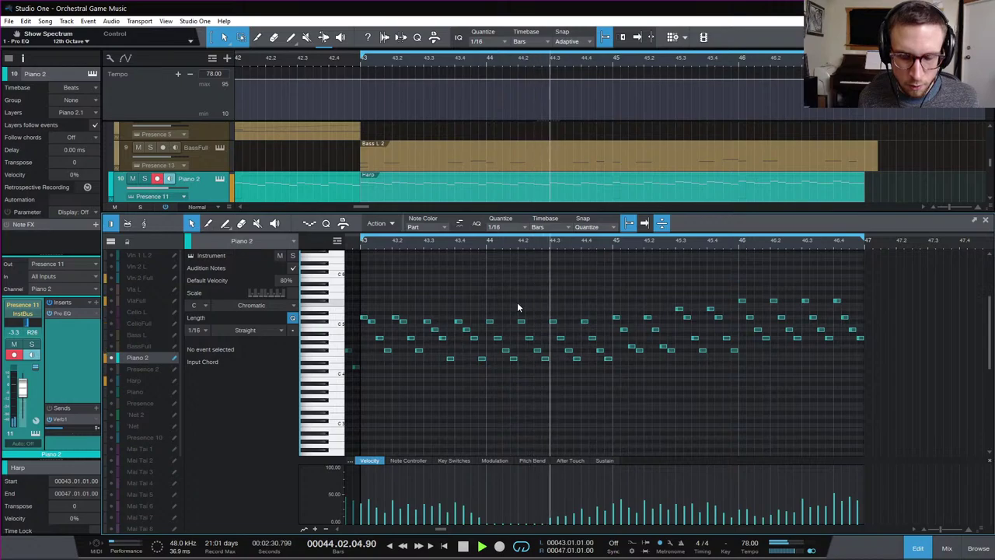
key(space)
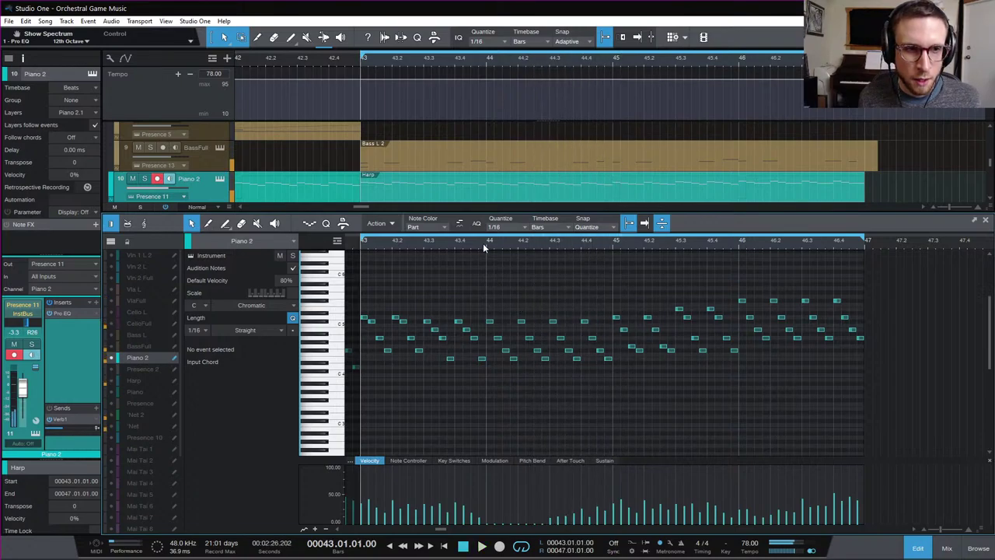
Open the BassFull part and raise the velocity of its first bar 44 note, listening from bar 44
click(483, 243)
click(919, 549)
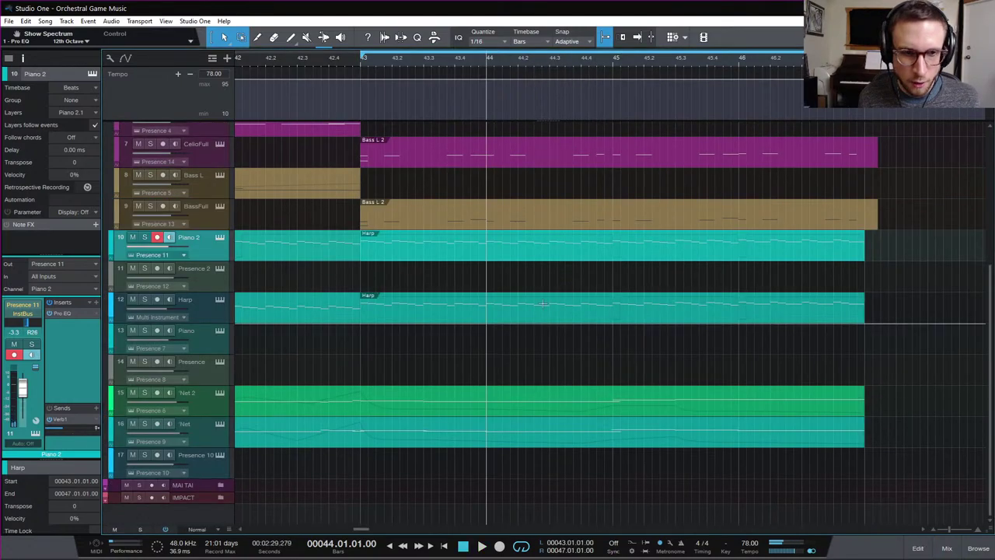
double_click(475, 214)
key(space)
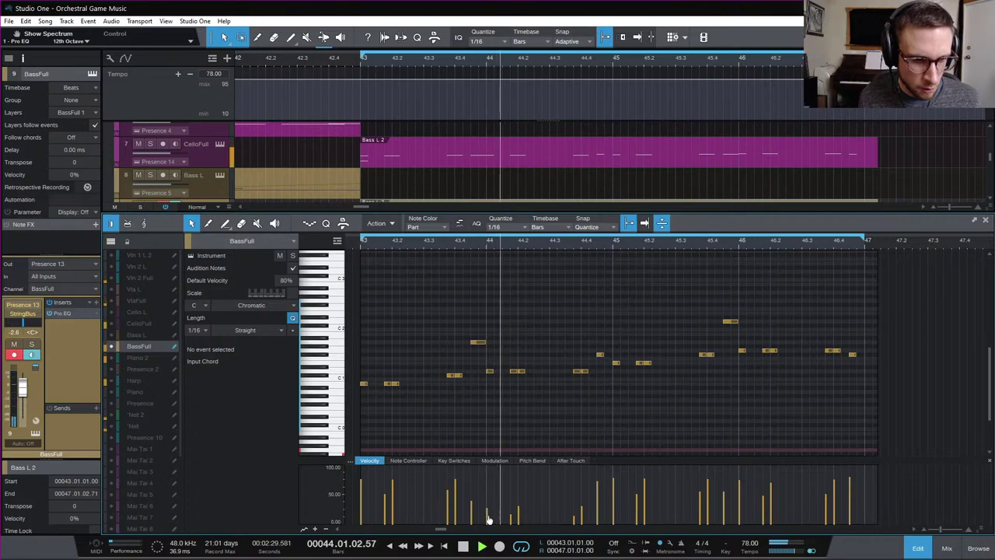
key(space)
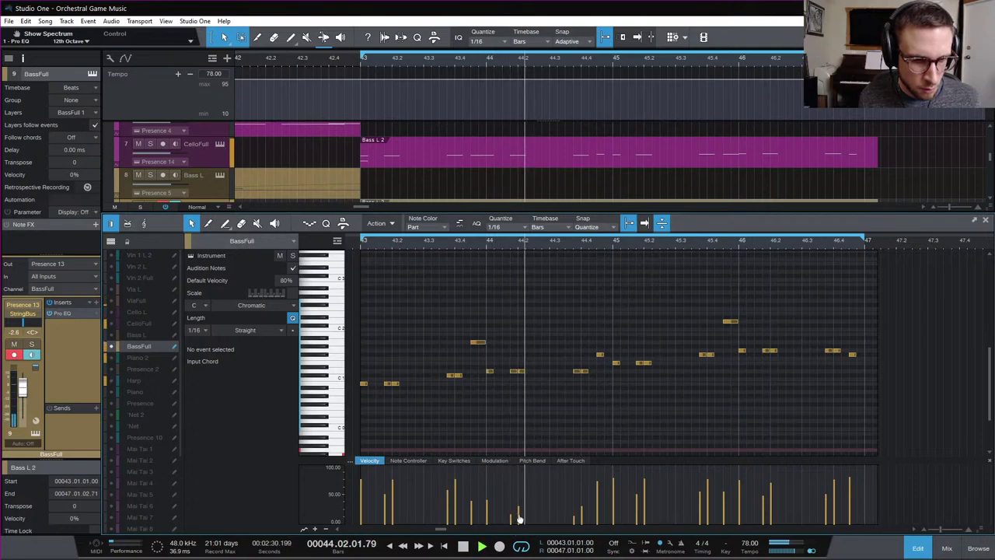
key(space)
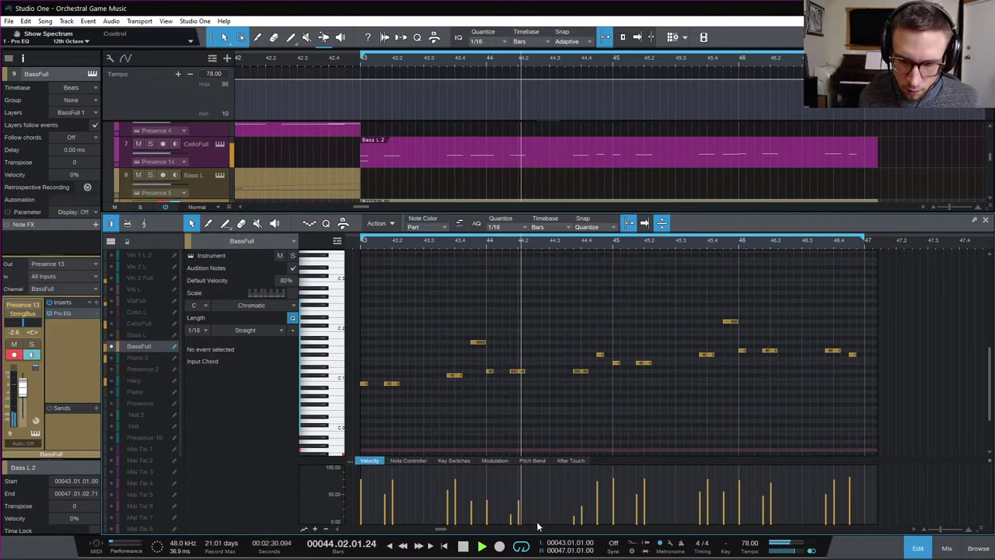
Raise the remaining BassFull D1 velocities in bar 44, with the fourth-beat accent at 57.8% and the second-beat accent at 40.5%, checking by playback
key(space)
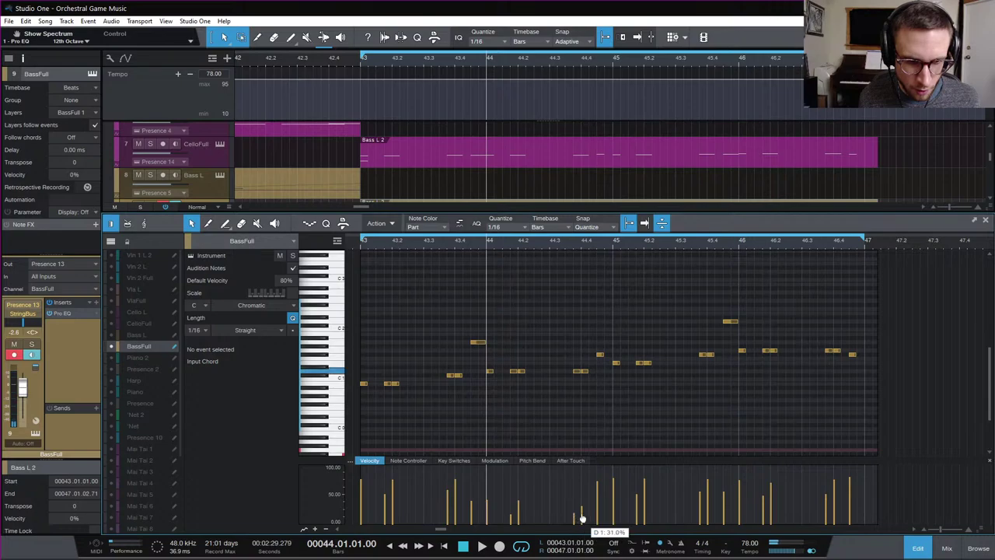
key(space)
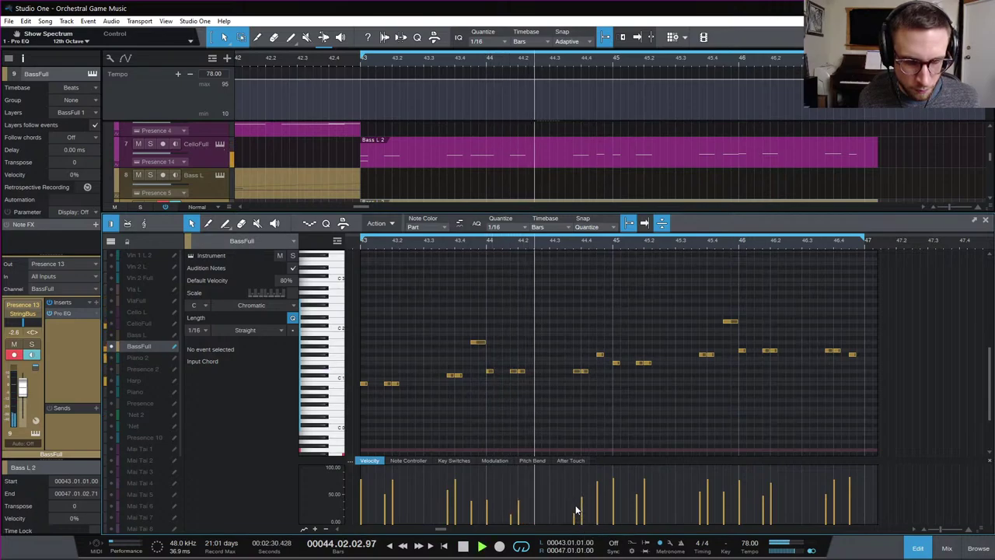
key(space)
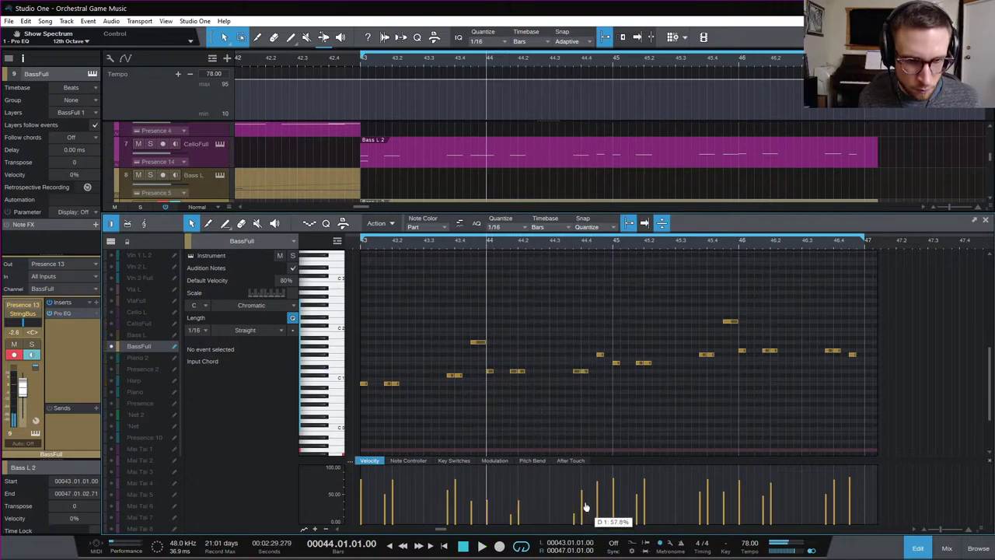
key(space)
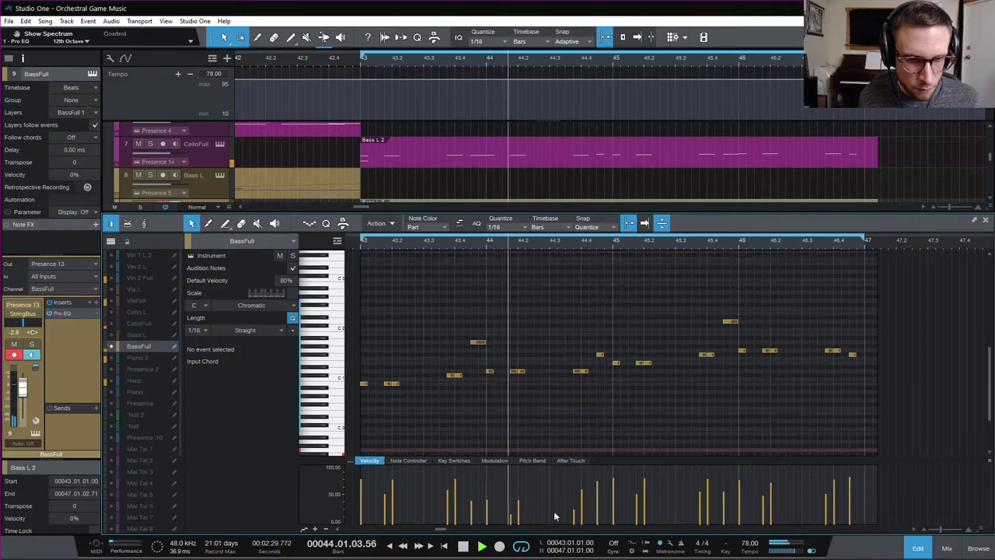
key(space)
key(space)
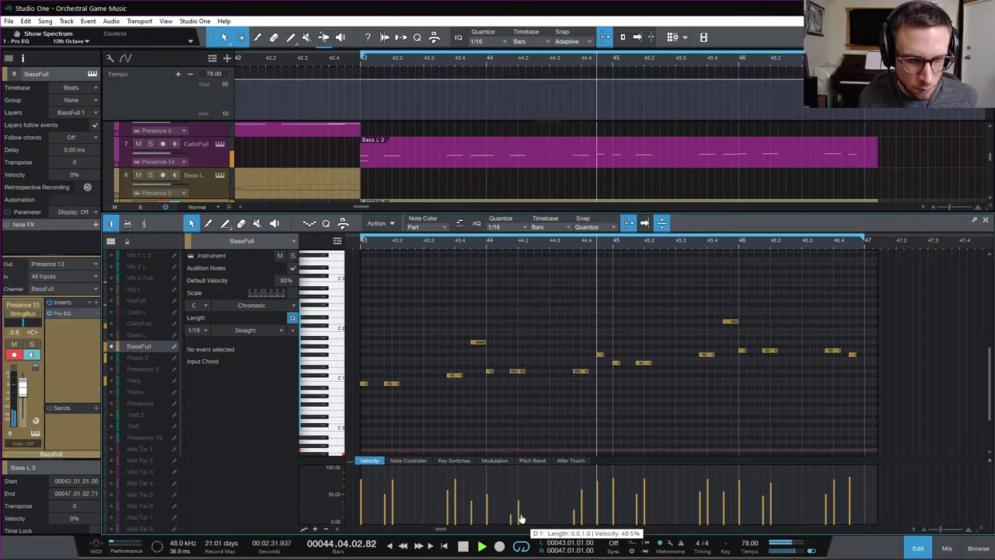
key(space)
click(918, 547)
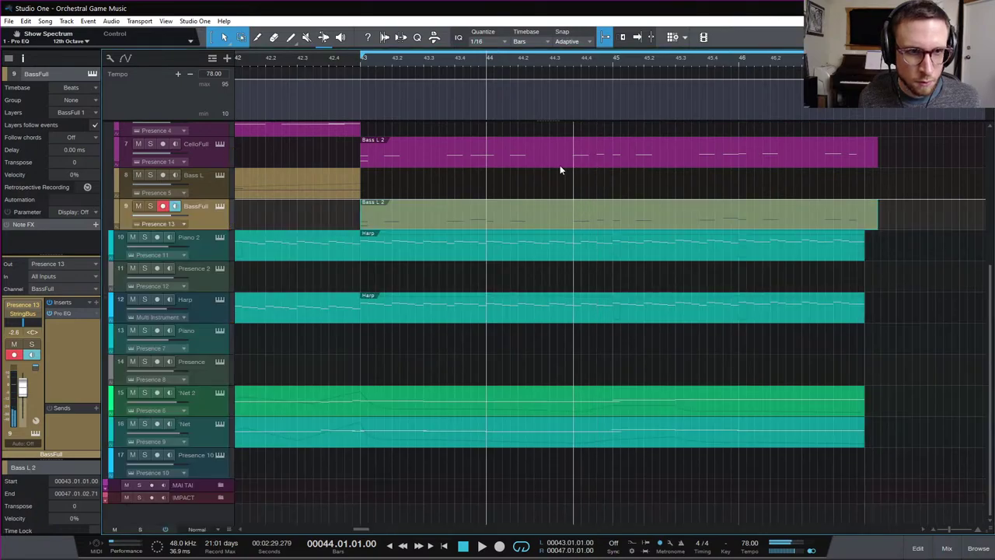
Open the CelloFull part and raise its bar 44 velocities, with the first F#2 at 40.5% and the fourth one at 18.1%, checking by playback
click(503, 142)
double_click(511, 160)
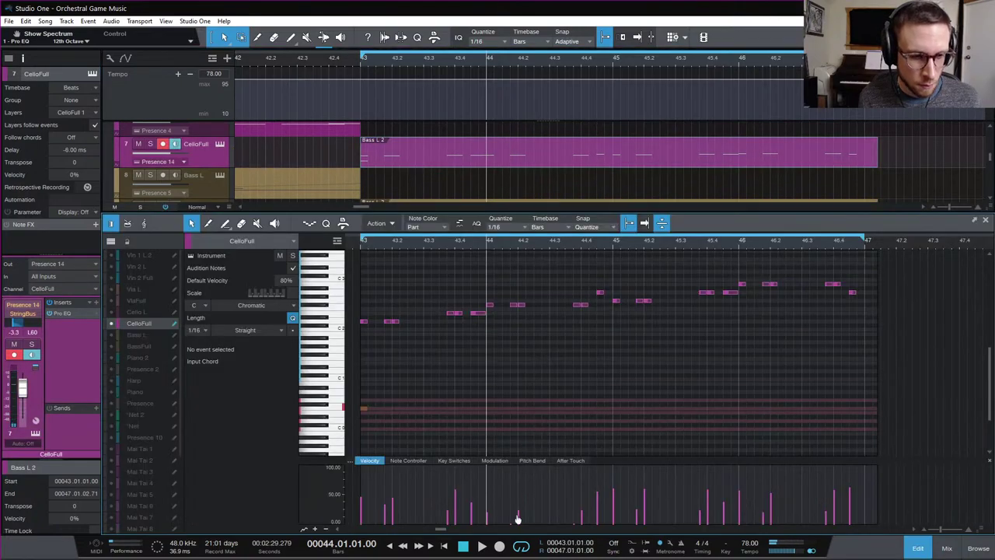
key(space)
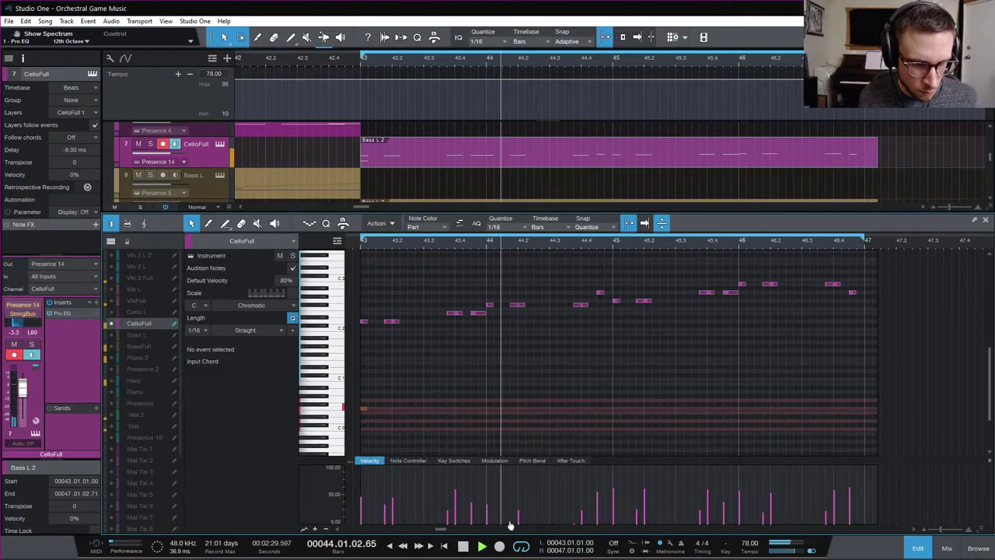
key(space)
key(space)
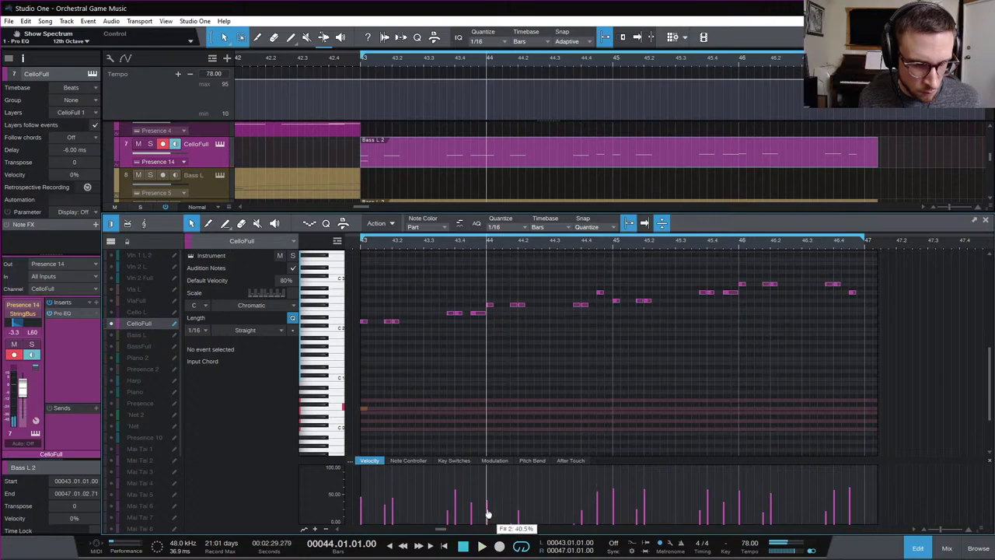
key(space)
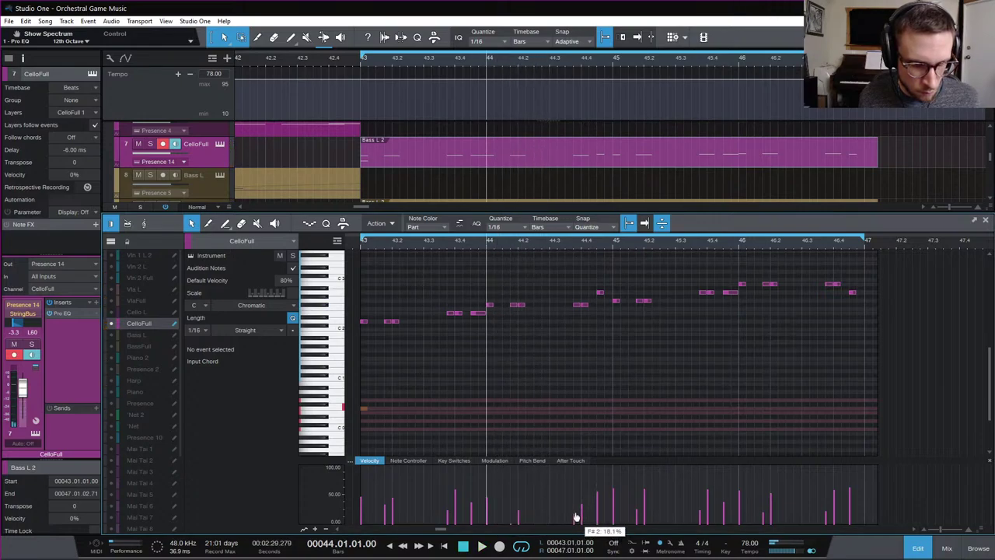
key(space)
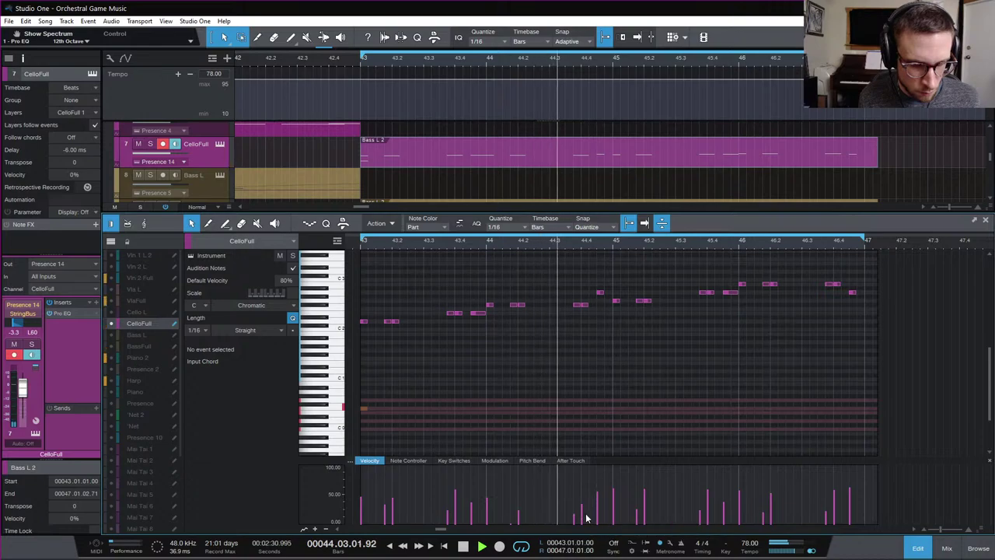
key(space)
click(917, 547)
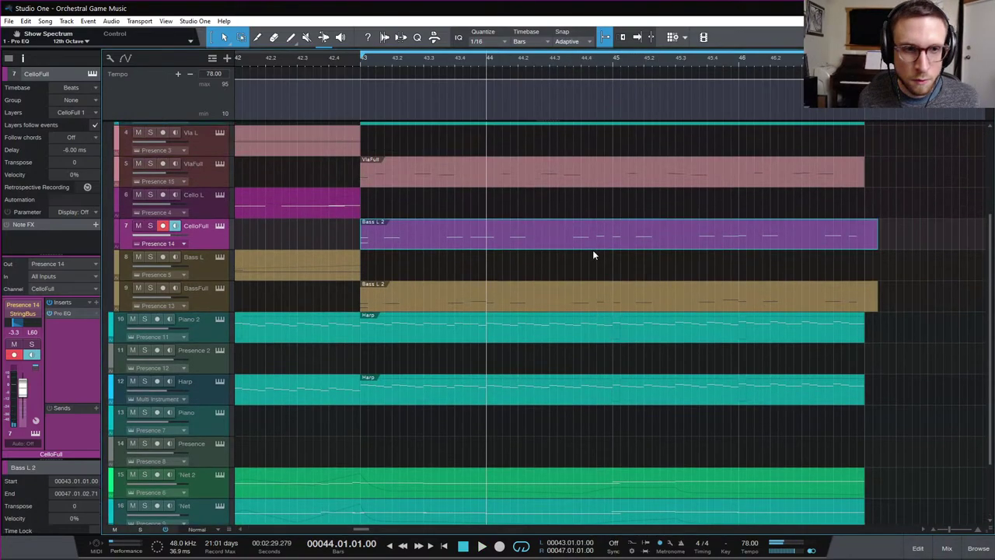
Open the VlaFull part and listen from bar 44 to check its velocities against the other parts
scroll(593, 254, up, 1)
double_click(528, 213)
key(space)
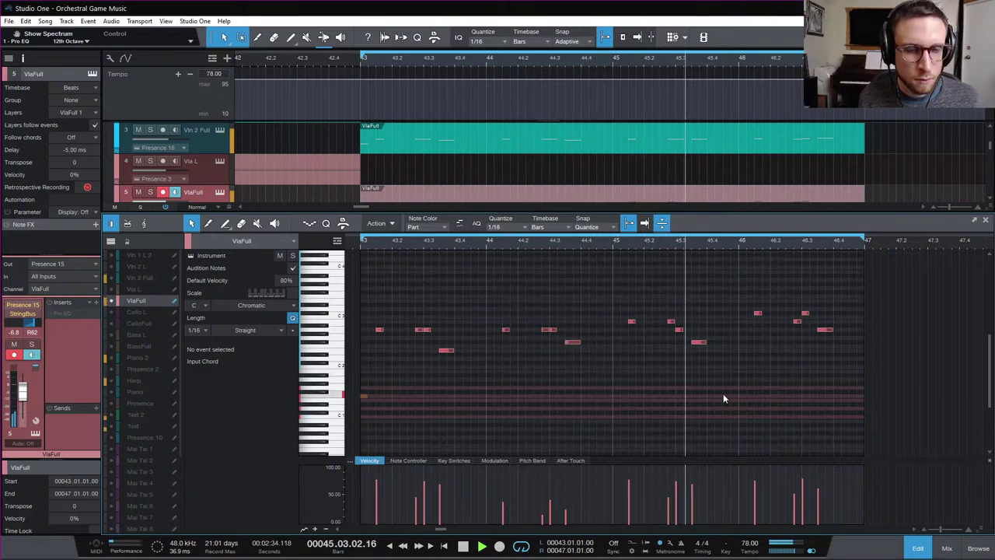
scroll(550, 147, up, 1)
key(space)
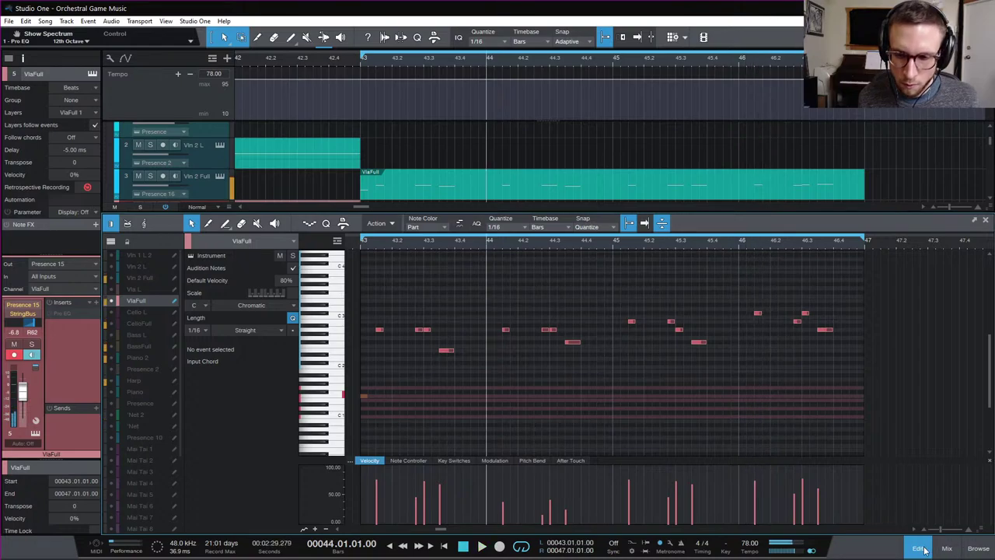
click(922, 548)
click(942, 372)
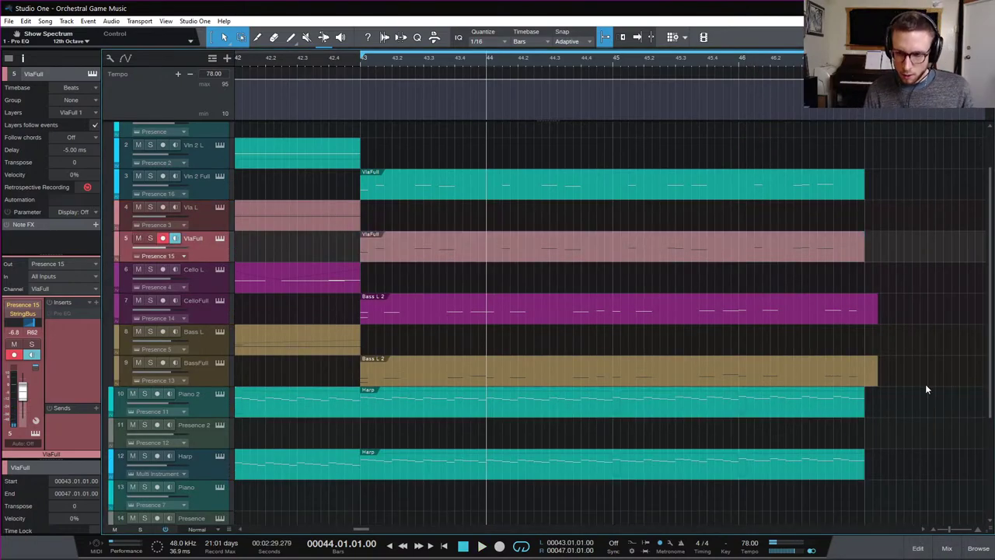
Trim the ends of the BassFull and CelloFull parts back to bar 47
drag(877, 381, 864, 381)
drag(876, 313, 862, 317)
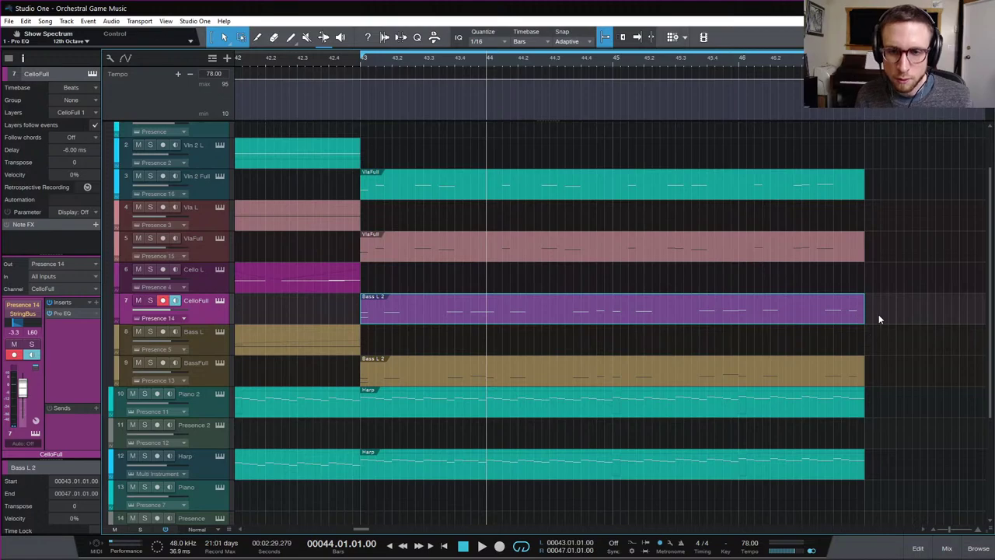
click(878, 314)
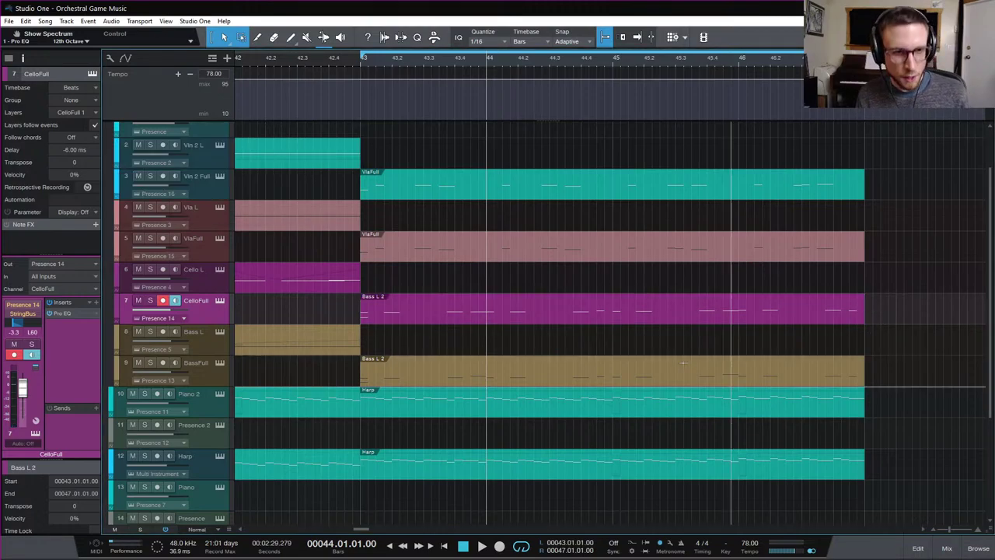
Show the whole arrangement and play the song from bar 4 into the new section at bars 43 to 46
scroll(683, 363, down, 5)
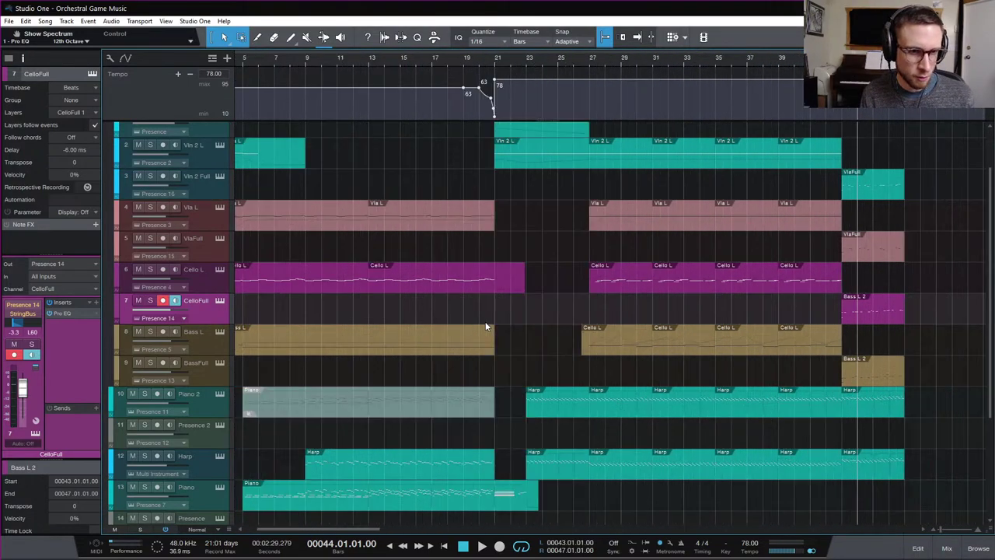
scroll(485, 326, left, 2)
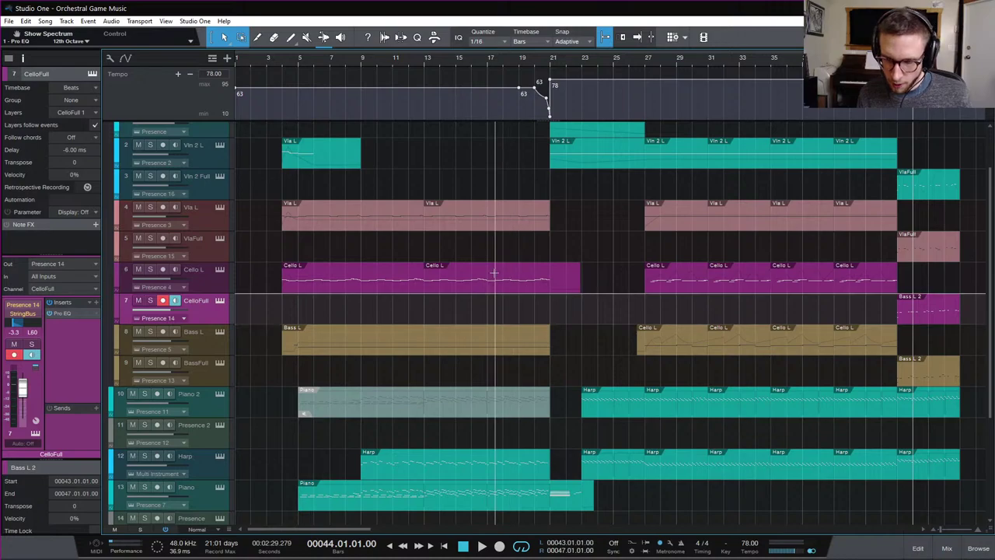
scroll(485, 321, down, 3)
scroll(449, 249, up, 4)
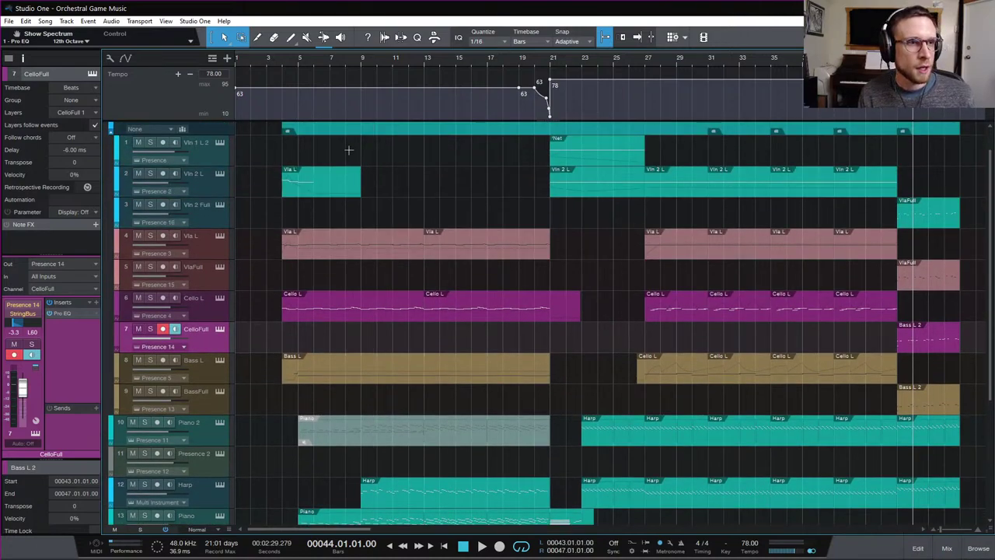
click(267, 63)
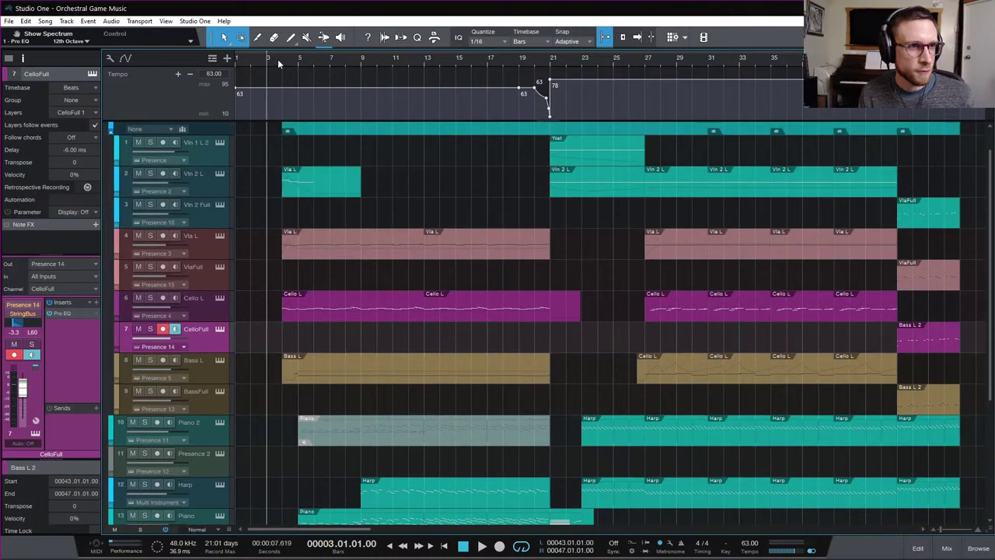
drag(278, 59, 282, 64)
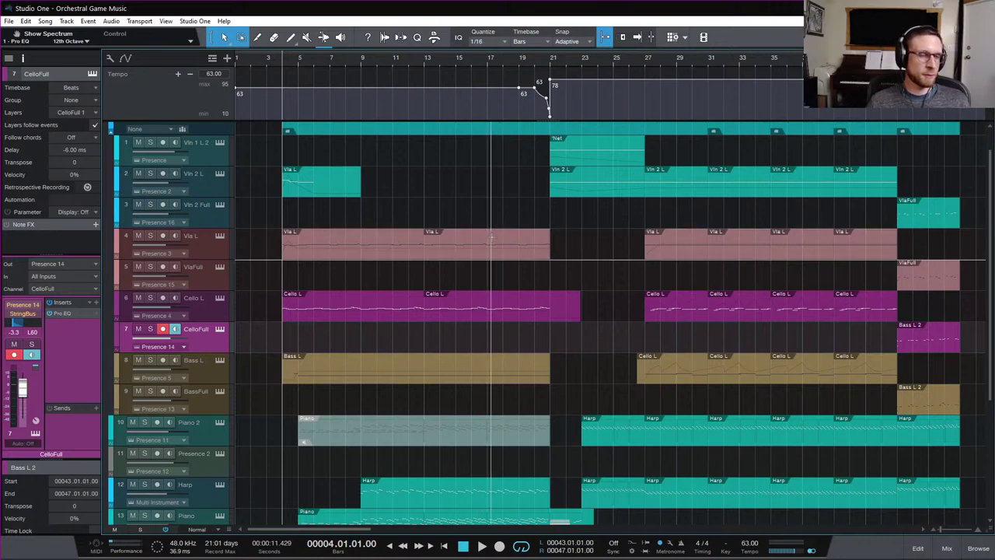
scroll(490, 230, up, 1)
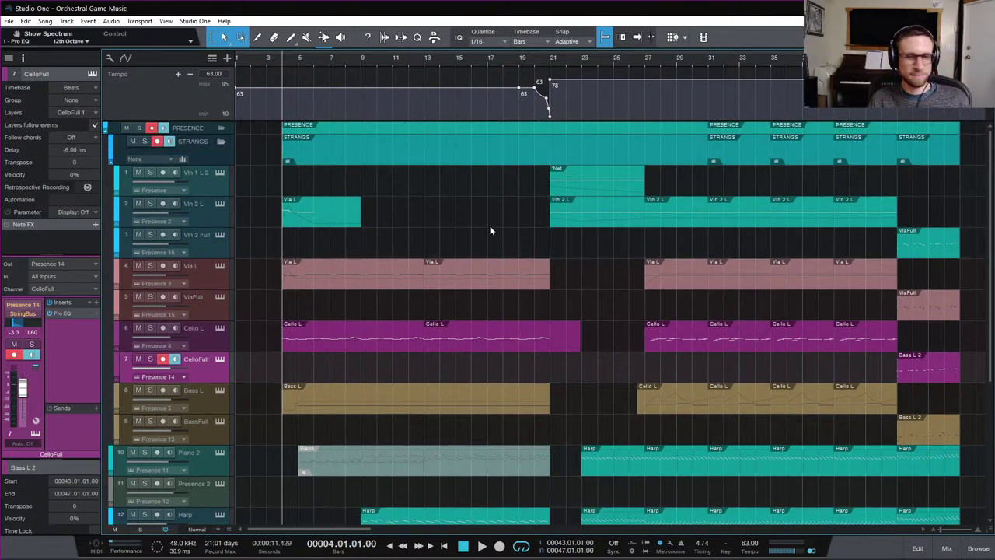
key(space)
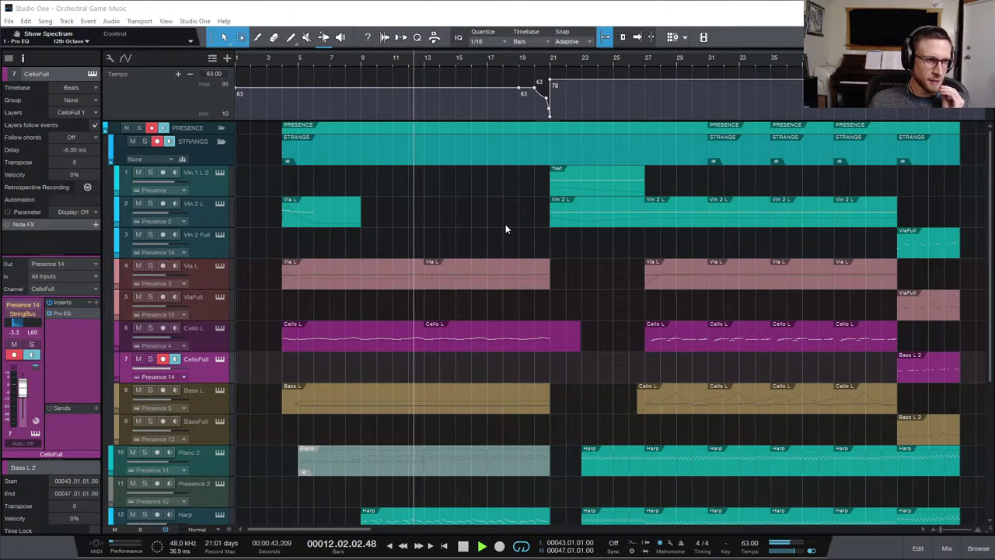
scroll(543, 265, down, 1)
scroll(543, 265, down, 3)
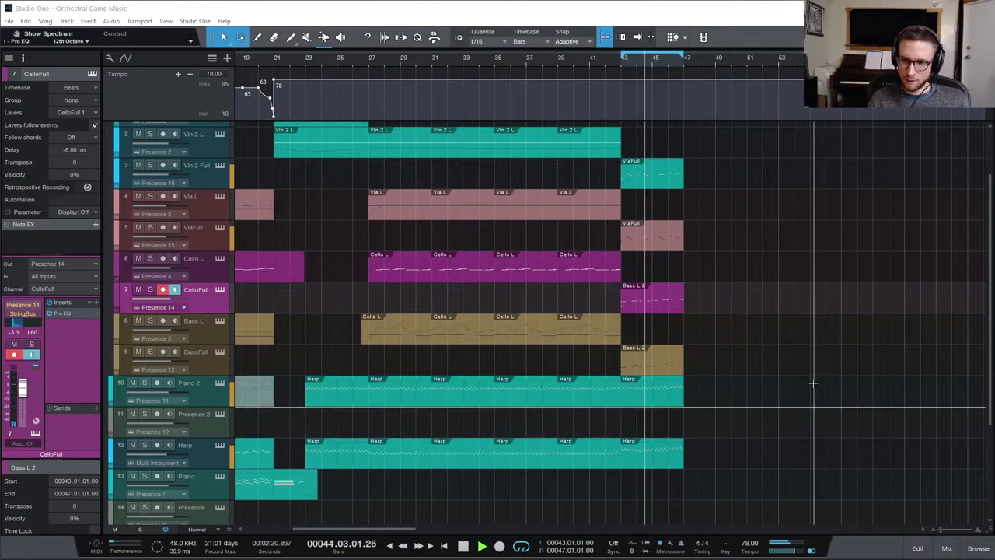
key(space)
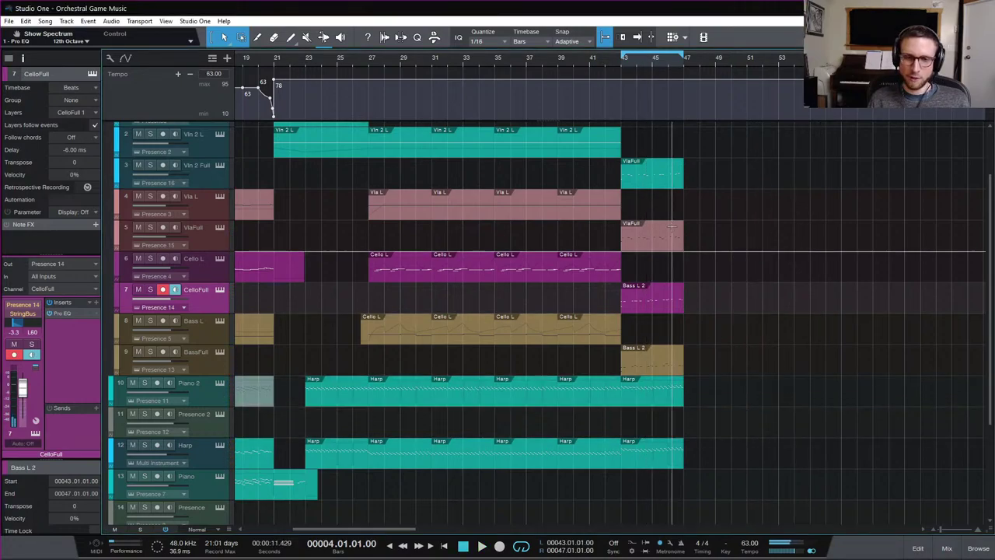
Duplicate the bars 43 to 46 parts of Vln 2 Full, VlaFull, CelloFull, BassFull, Piano 2 and Harp to bar 47
scroll(725, 470, up, 3)
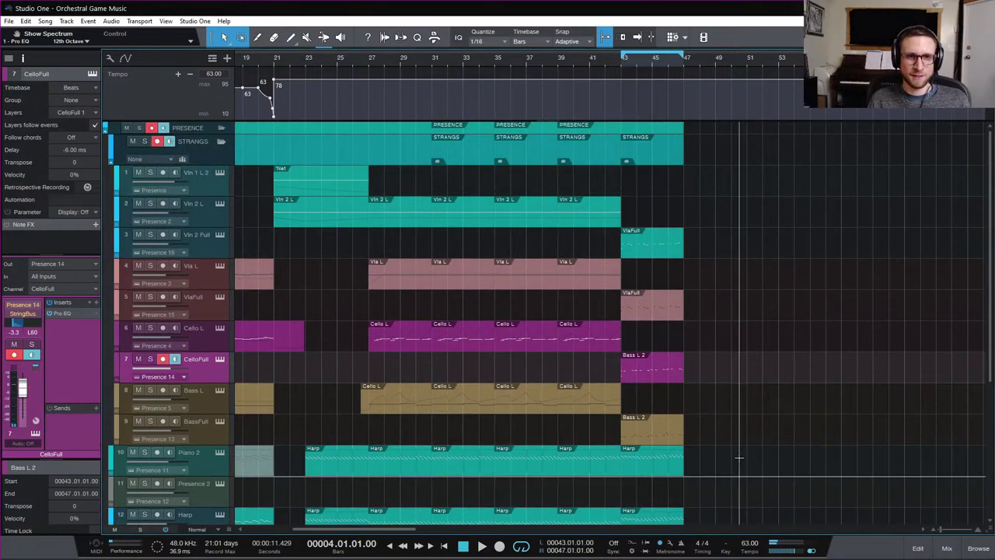
scroll(739, 465, down, 9)
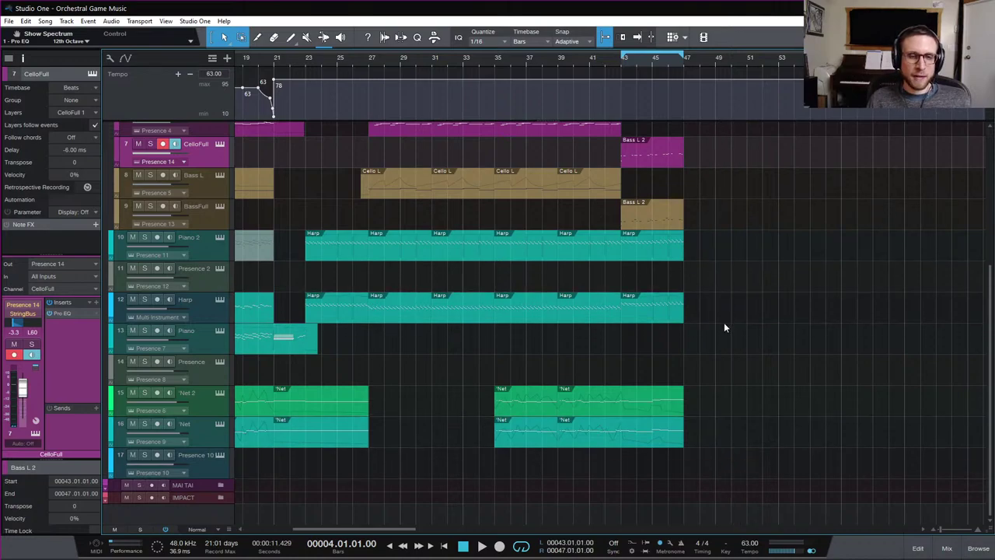
drag(724, 322, 630, 225)
key(d)
scroll(724, 291, down, 8)
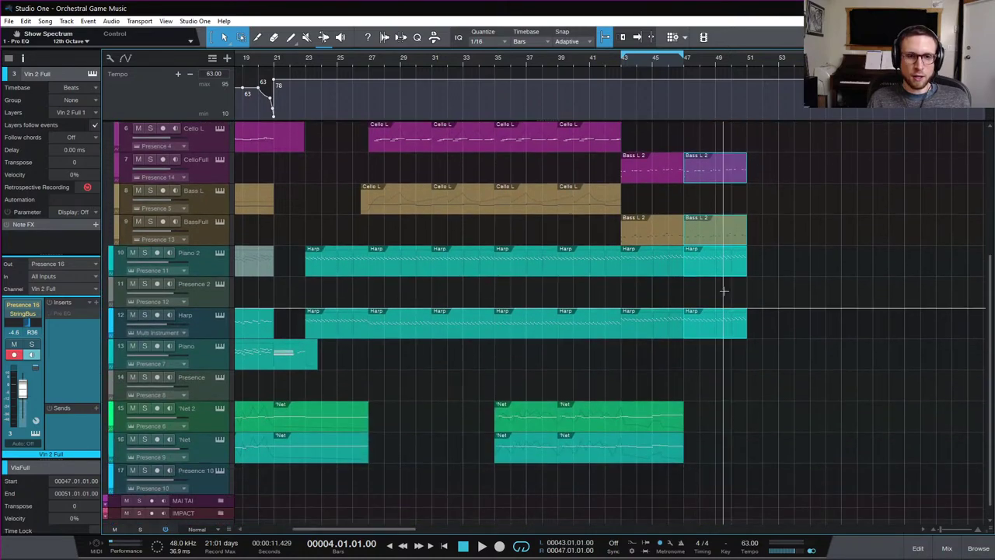
Turn off looping and play from just before bar 43 through the duplicated bars
key(slash)
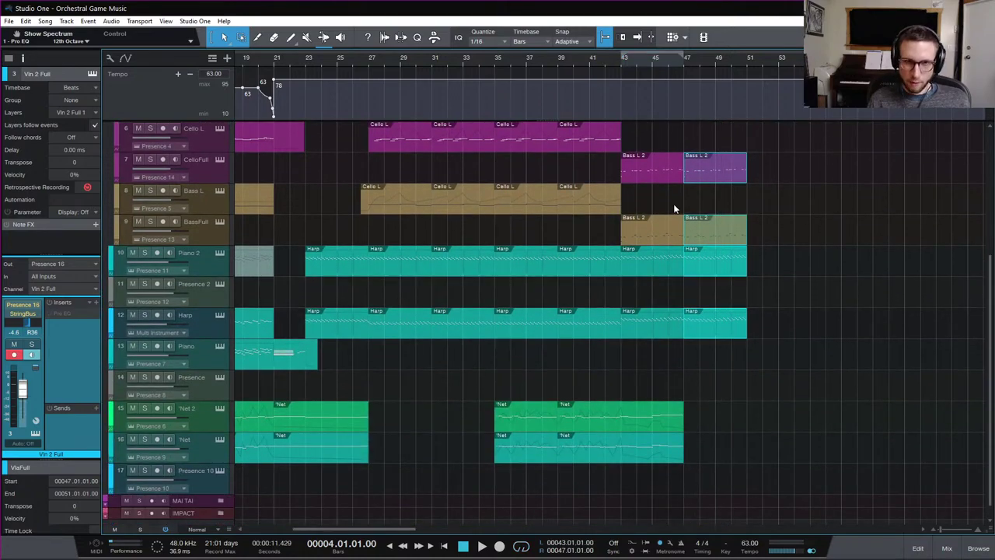
key(space)
click(613, 62)
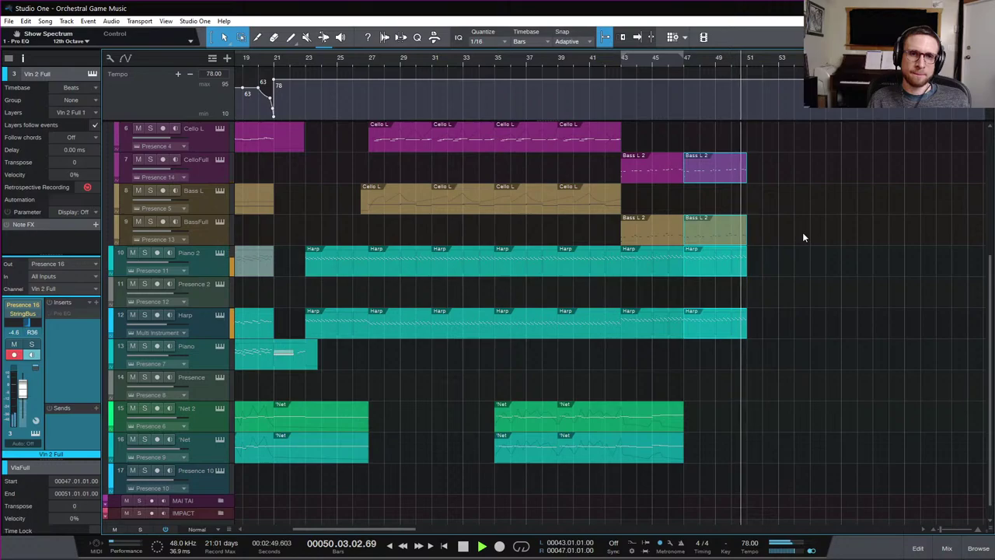
Stop playback and save the song with the duplicated bars 47 to 50
key(space)
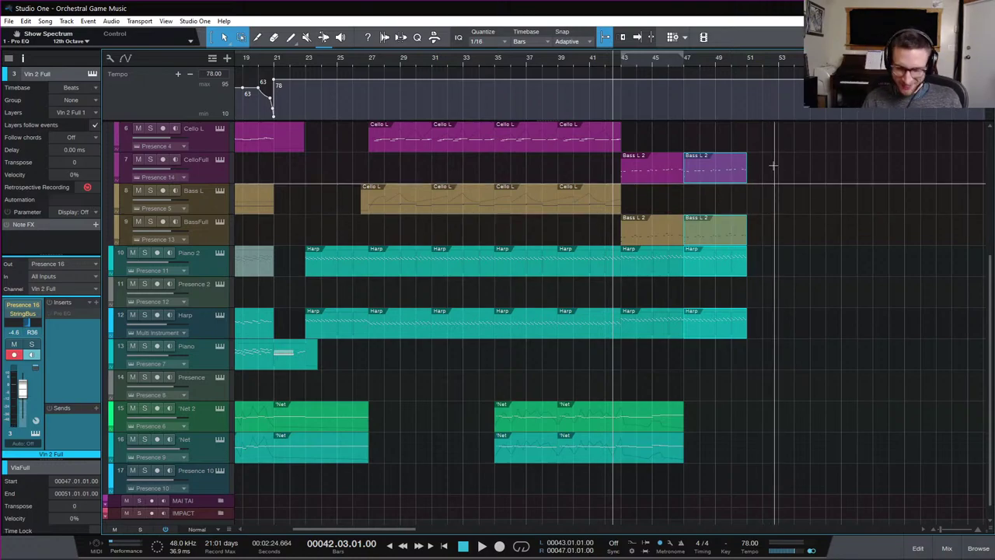
key(ctrl+s)
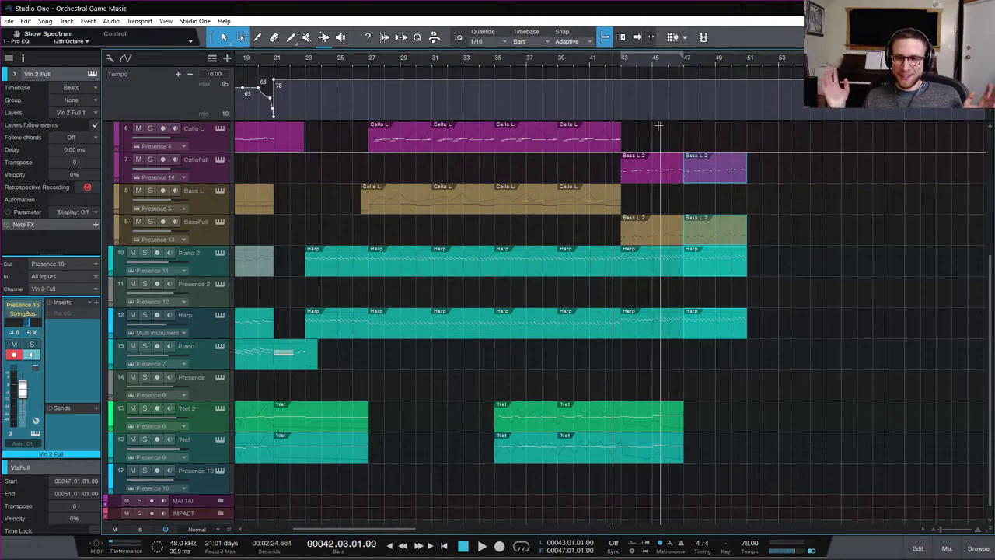
Look over the tracks, set the playhead at bar 35 and deselect the duplicated parts
click(589, 60)
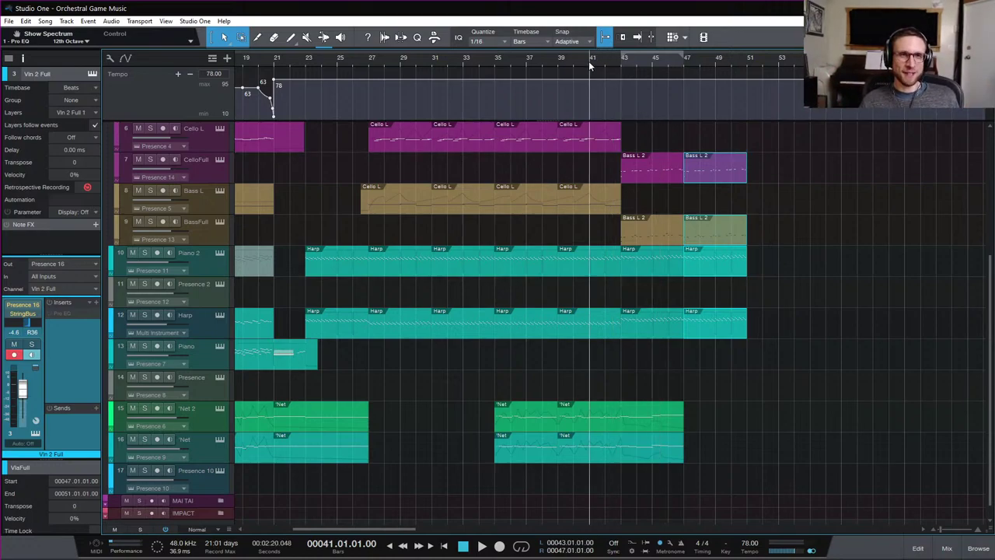
scroll(770, 235, up, 6)
scroll(770, 235, down, 3)
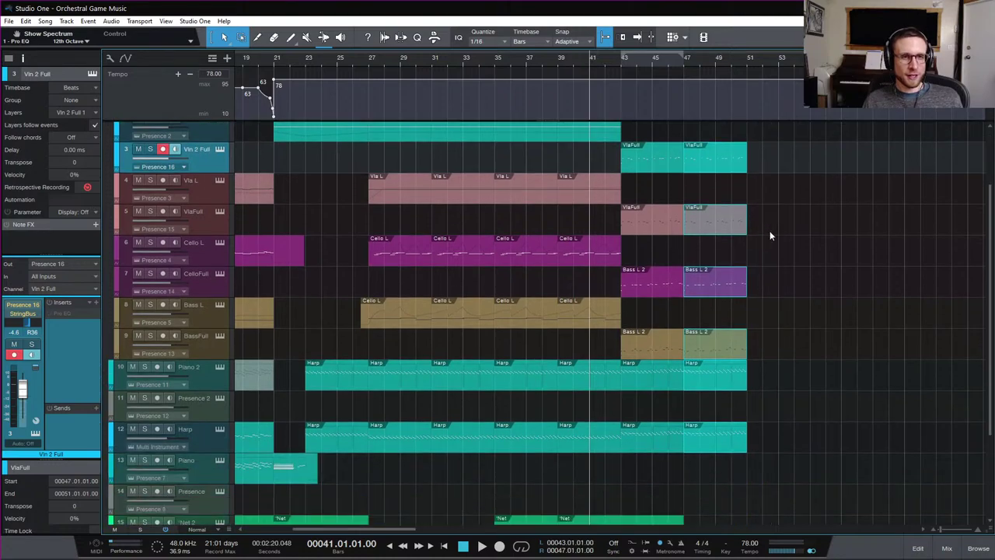
scroll(770, 235, down, 4)
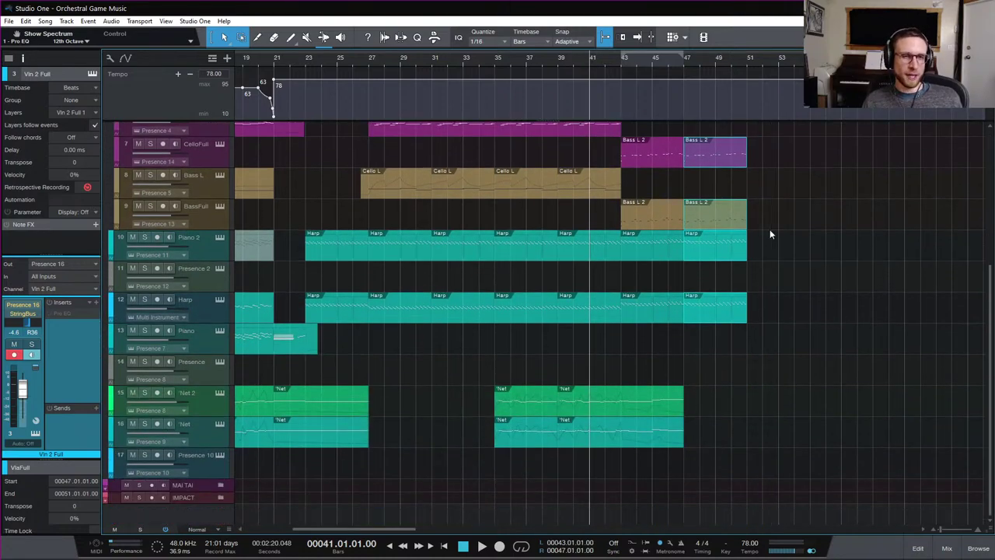
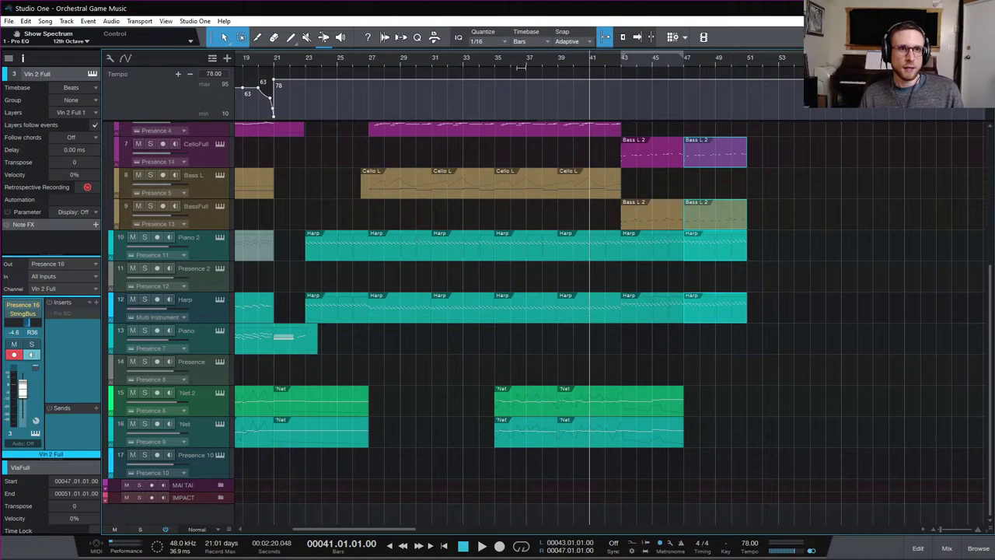
click(524, 61)
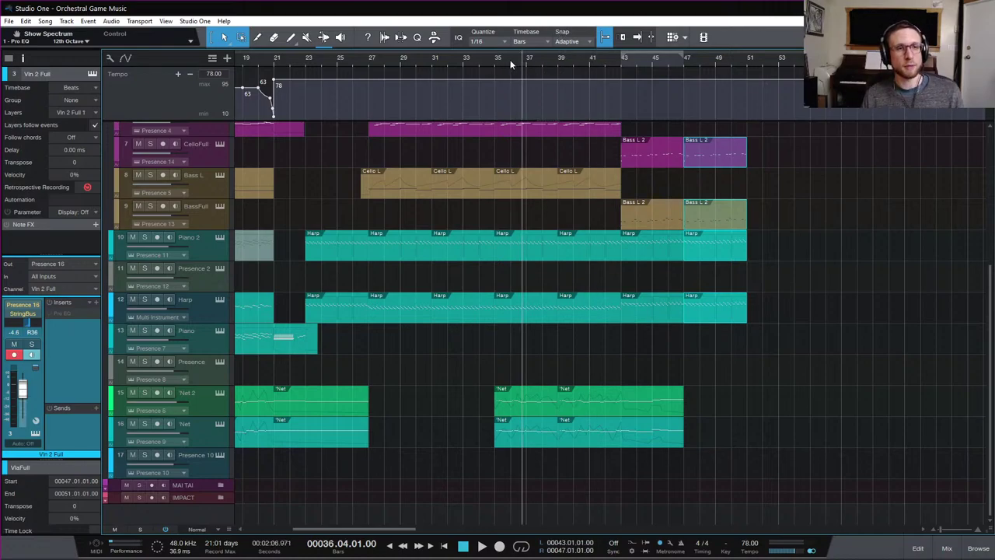
click(494, 61)
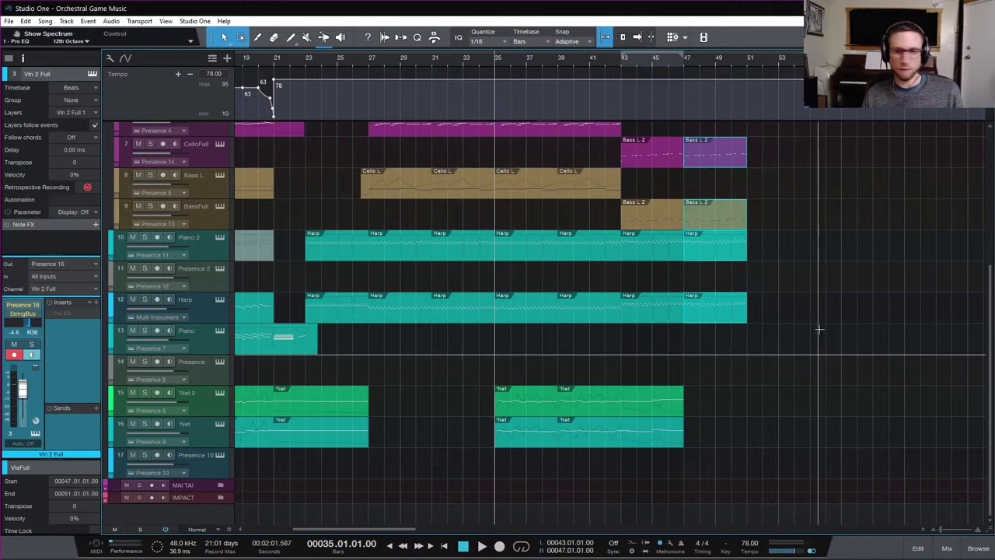
click(805, 287)
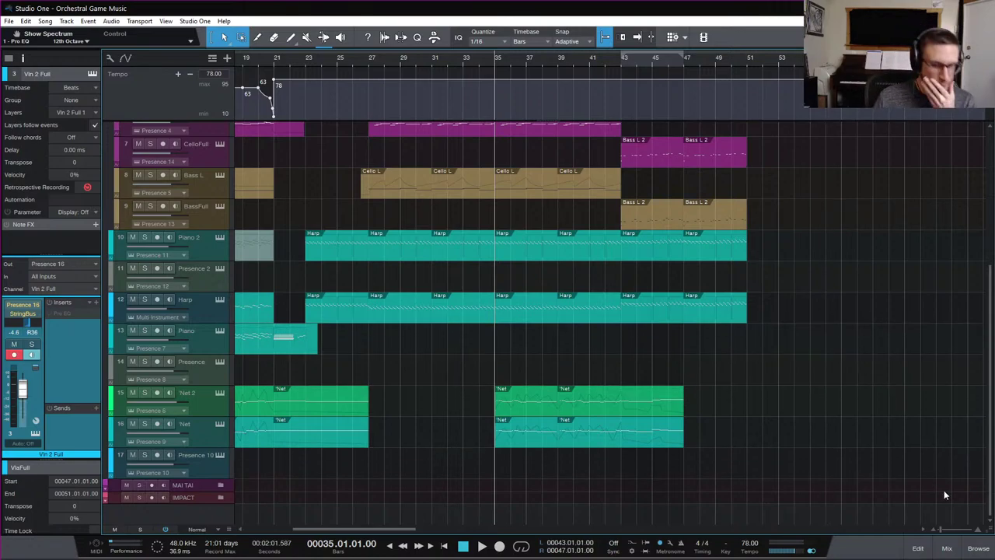
Browse the loop library's cymbal samples and audition Paiste 22in Trad Jazz Ride Bell Brush Ring through Brush Ring 4
click(978, 548)
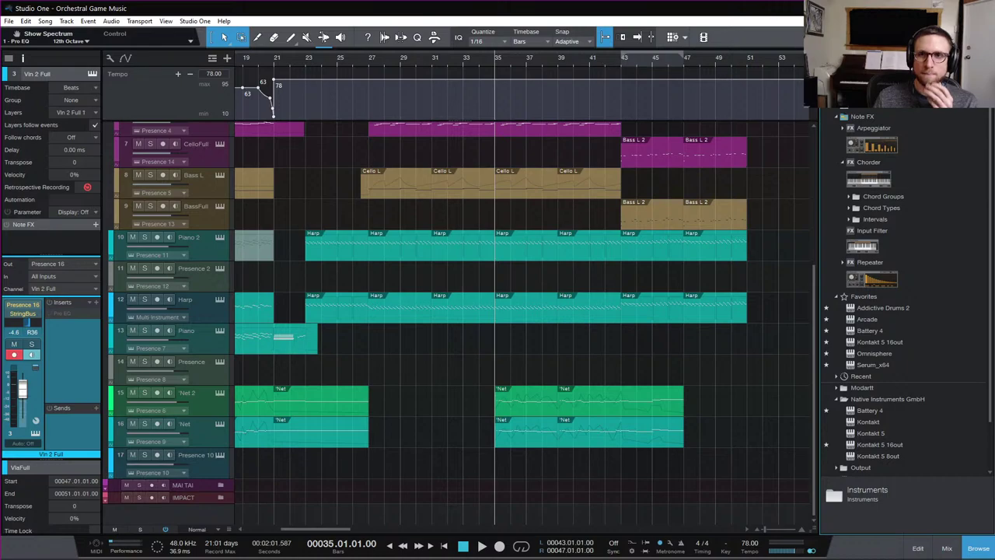
click(847, 174)
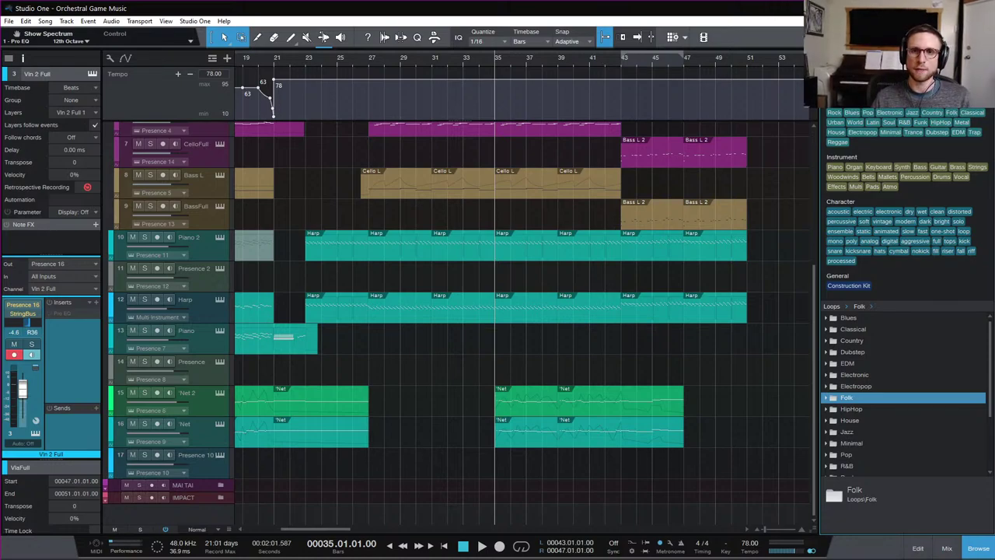
click(924, 329)
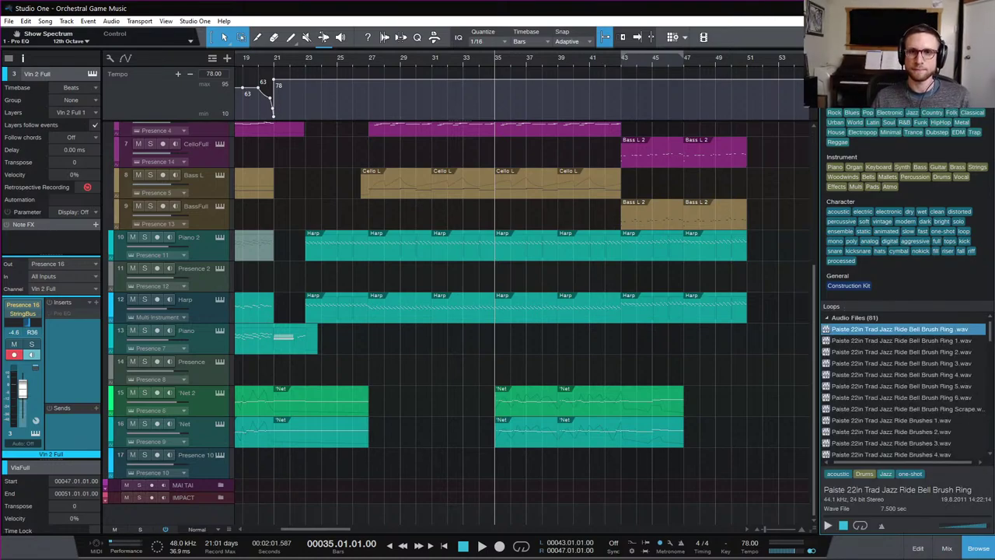
click(941, 342)
click(940, 352)
click(939, 363)
click(936, 375)
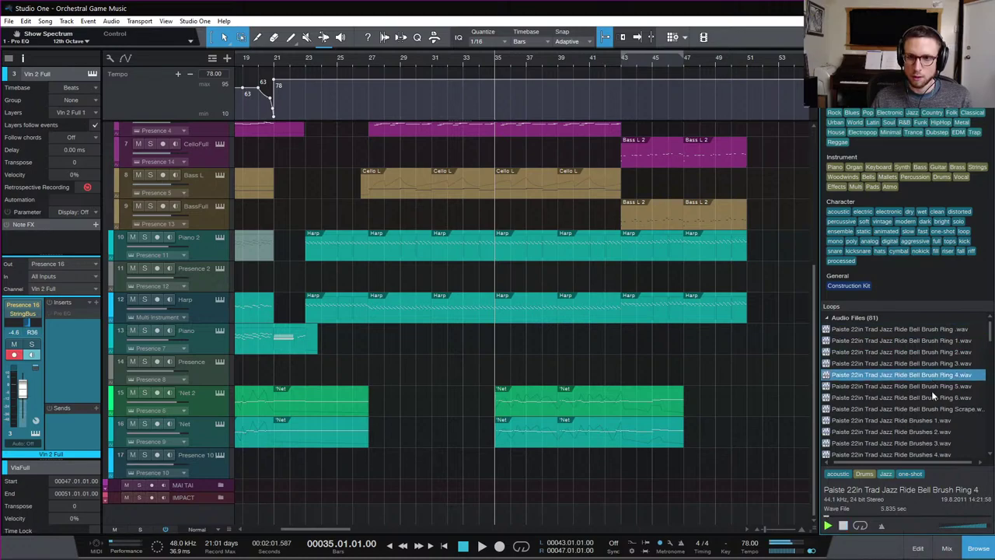
Audition the Paiste 22in Trad Jazz Ride Brushes samples 1 to 4
click(931, 424)
click(931, 432)
click(933, 440)
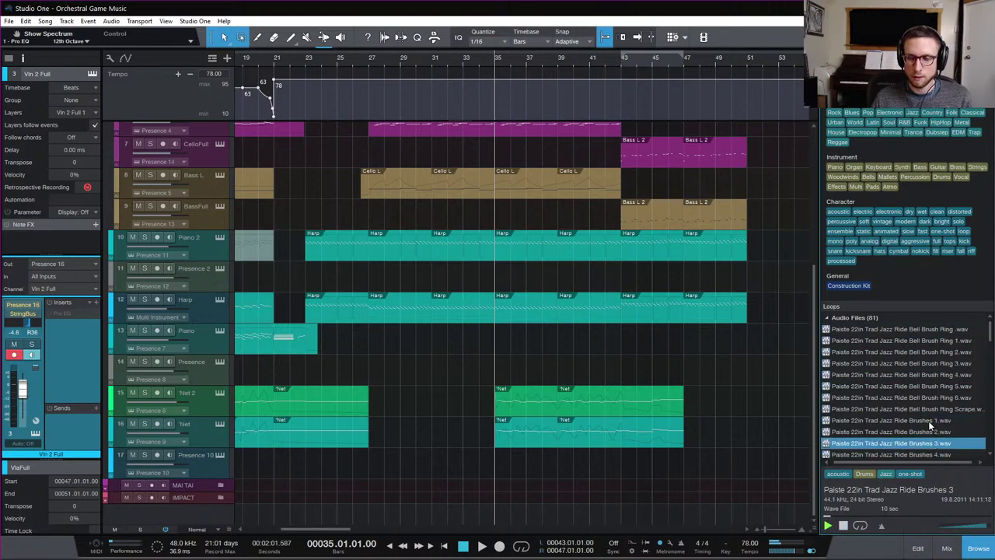
scroll(928, 421, down, 1)
scroll(928, 402, down, 1)
click(928, 396)
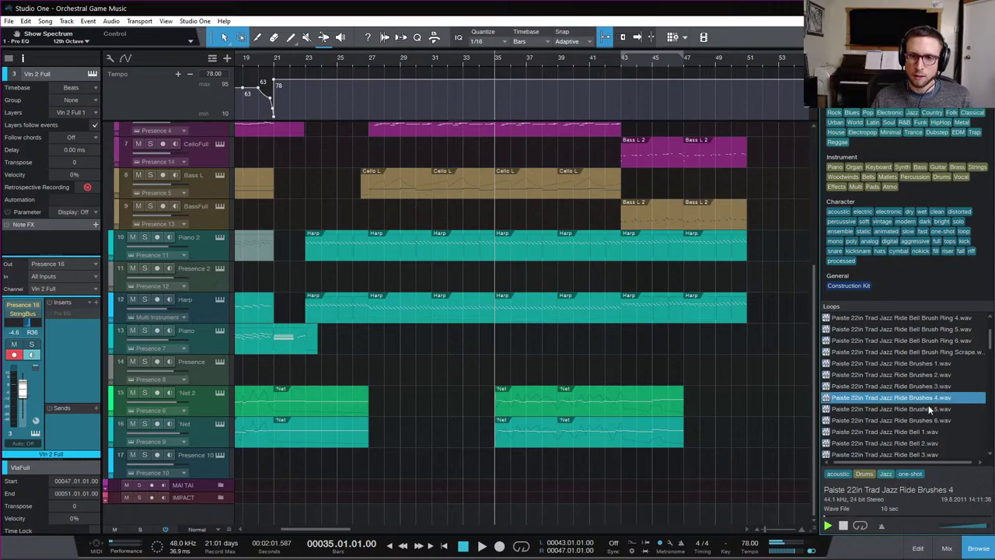
Audition the Paiste 22in Trad Jazz Ride Brushes samples and the Bell Brush Ring Scrape sample in the loop library
click(930, 409)
click(931, 419)
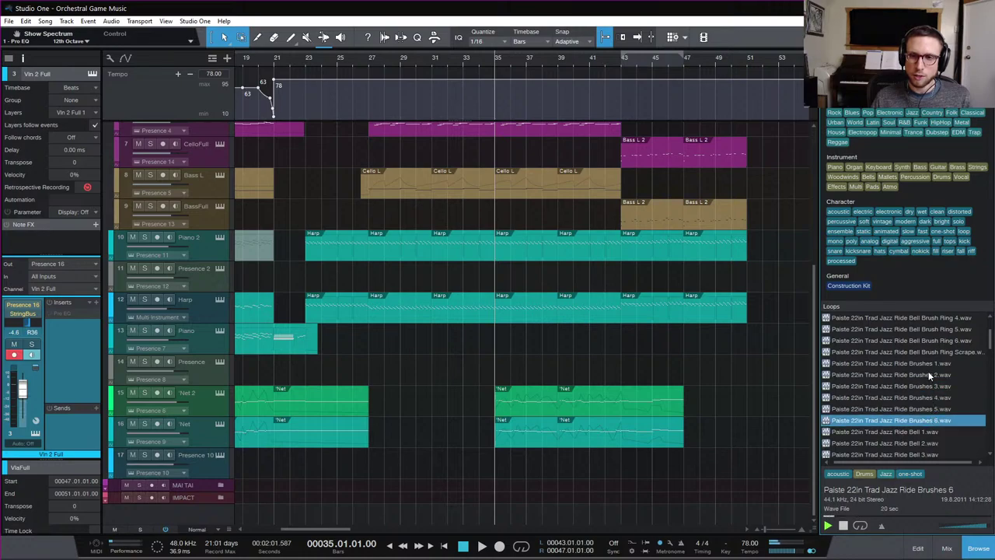
click(928, 363)
click(929, 375)
click(929, 385)
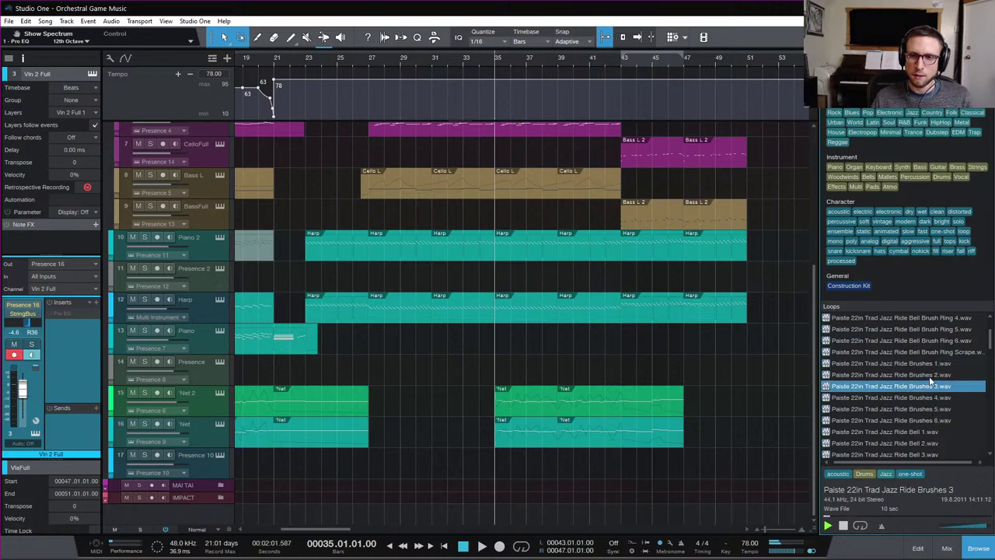
click(929, 375)
click(929, 363)
click(930, 374)
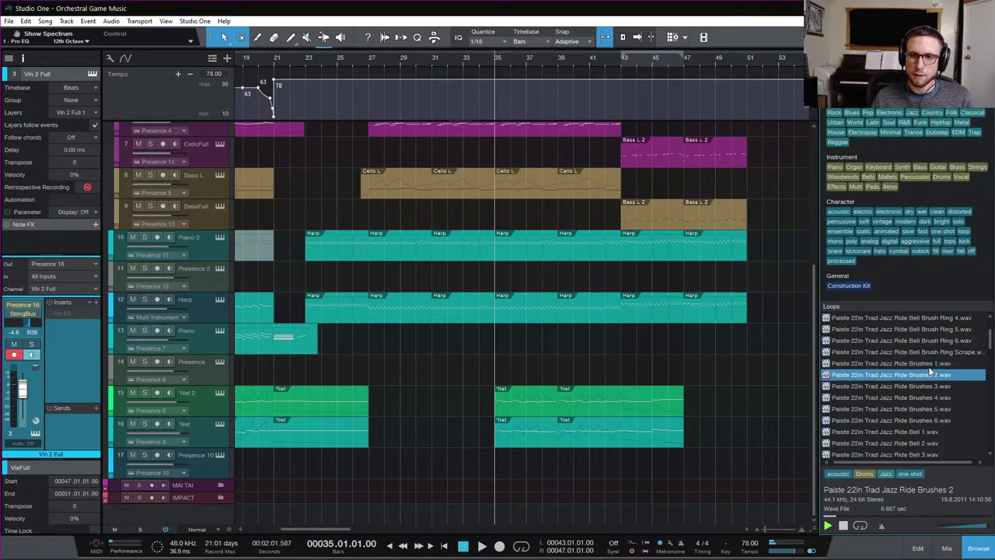
click(929, 363)
click(929, 352)
click(929, 363)
click(927, 375)
Audition the Paiste 22in Trad Jazz Ride Bell and Ride samples, plus a 602 Vntge Ride Bell Pop.Rock sample
scroll(929, 382, down, 2)
click(930, 386)
click(933, 420)
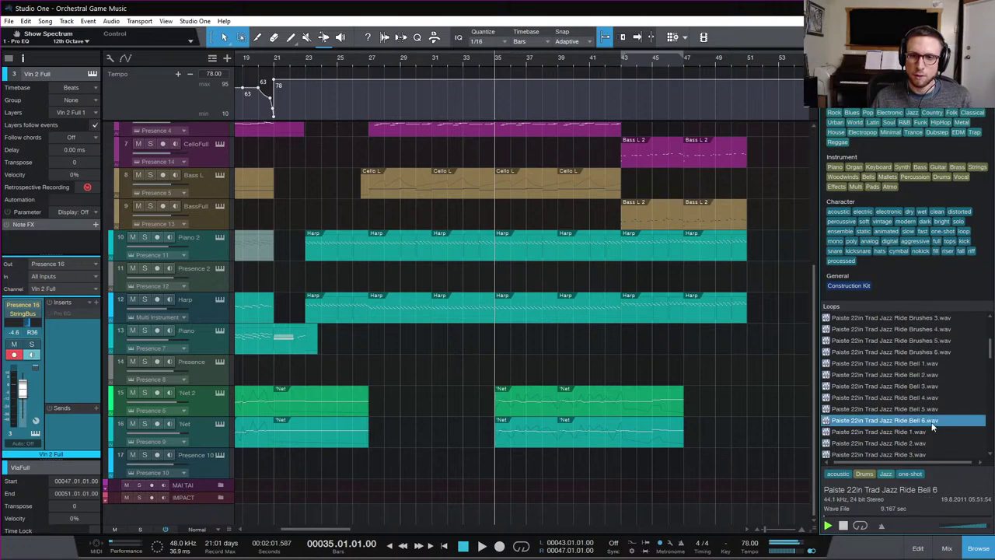
click(933, 432)
click(933, 440)
click(933, 432)
scroll(933, 433, down, 1)
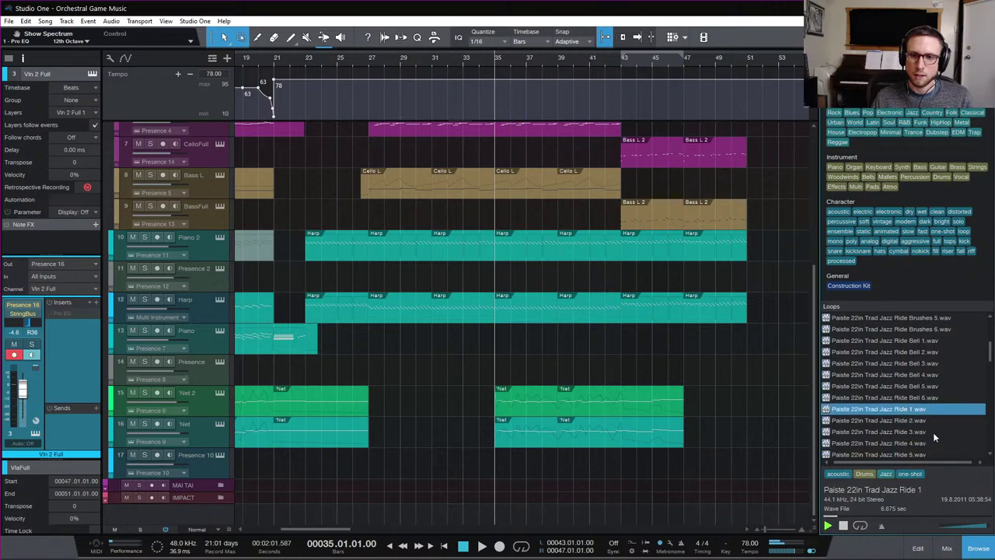
scroll(932, 422, down, 1)
click(928, 406)
key(Up)
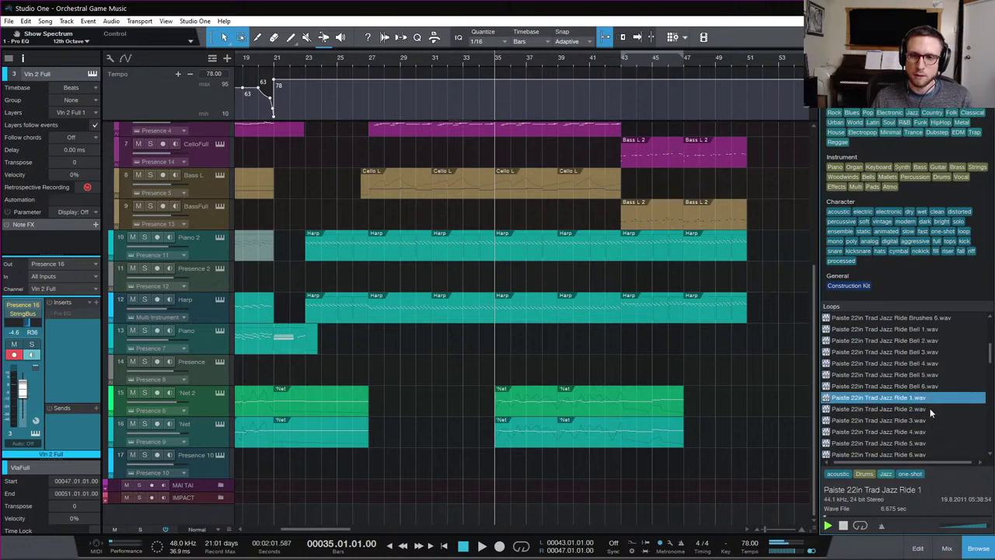
click(933, 420)
click(931, 401)
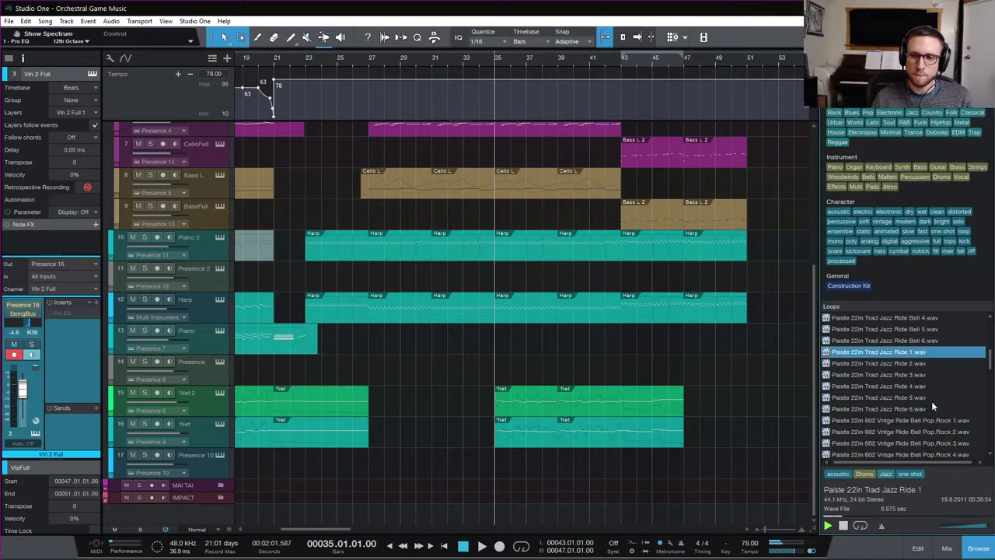
scroll(932, 404, down, 3)
click(932, 408)
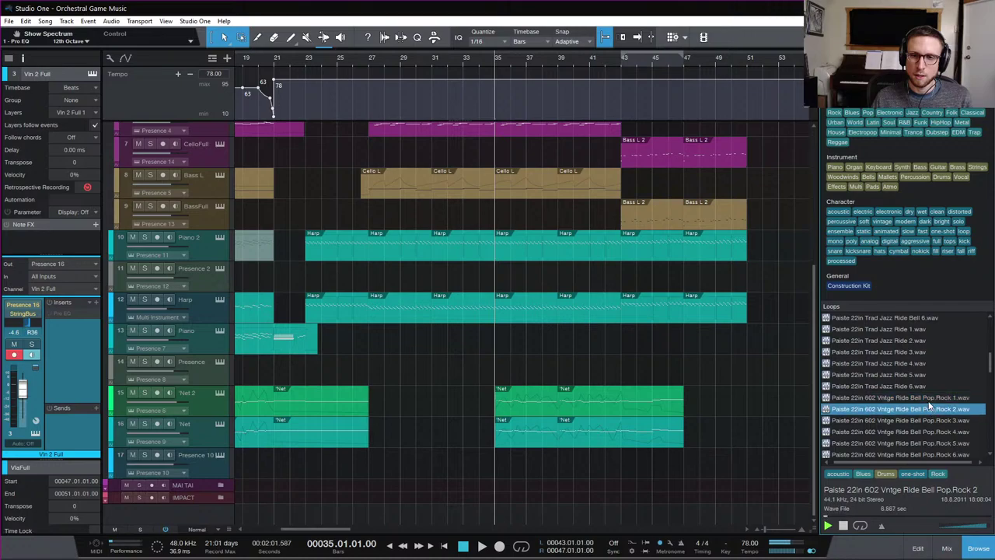
scroll(929, 408, up, 2)
scroll(916, 359, down, 5)
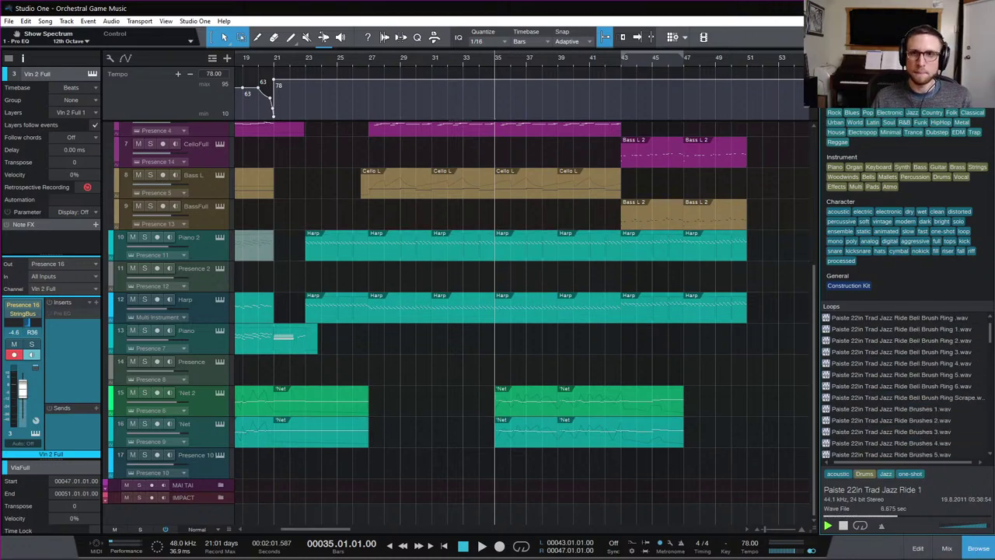
Look through the PreSonus instruments with the Note FX group collapsed, and return to the loop library
click(894, 101)
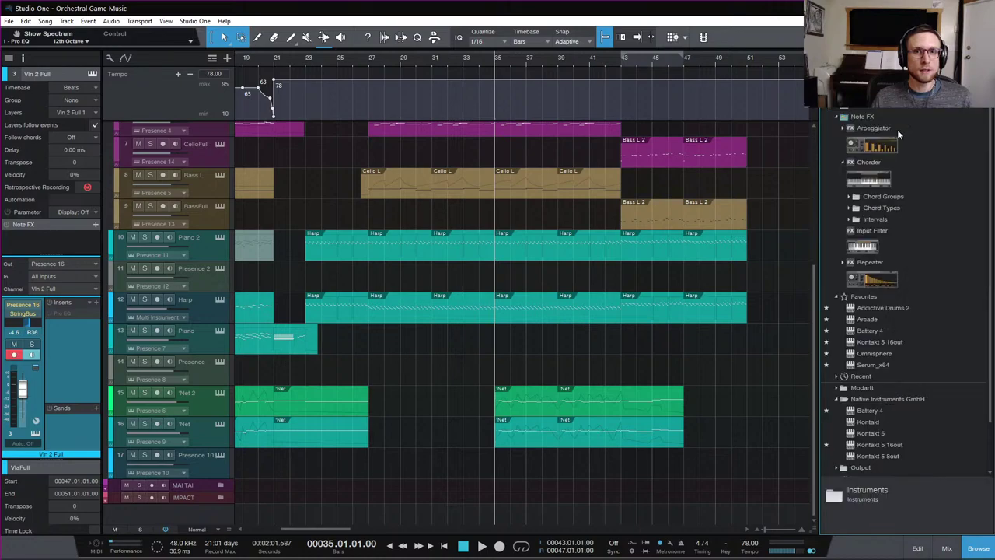
click(841, 118)
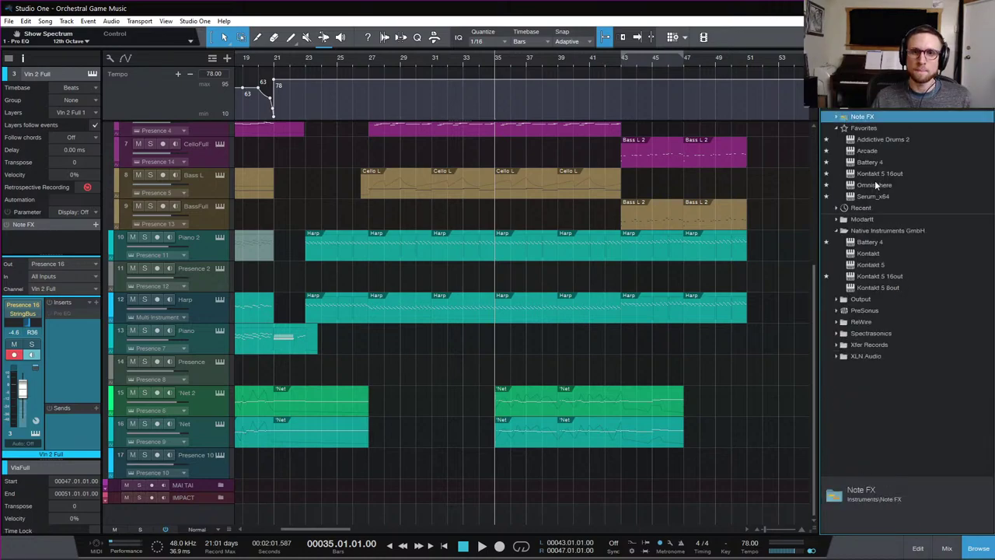
click(859, 311)
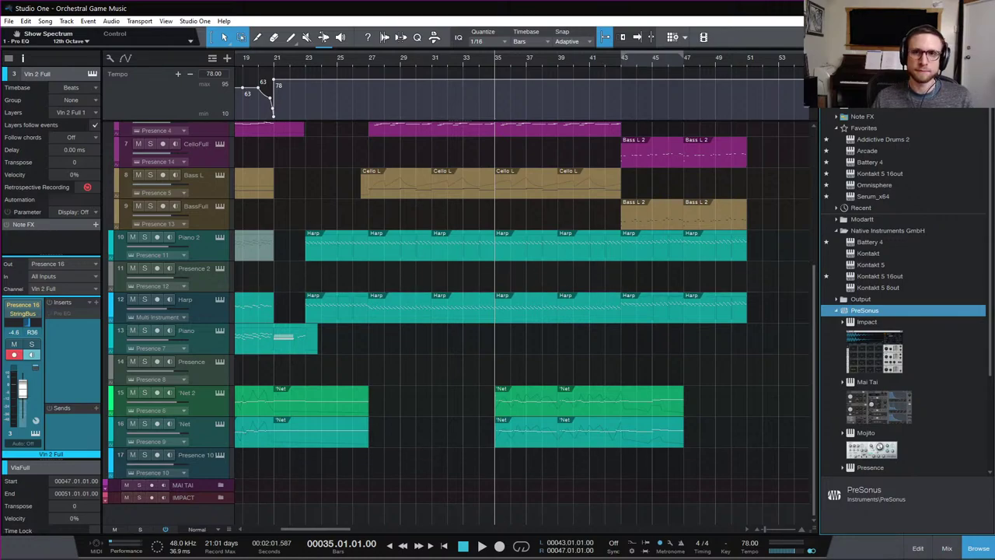
click(883, 99)
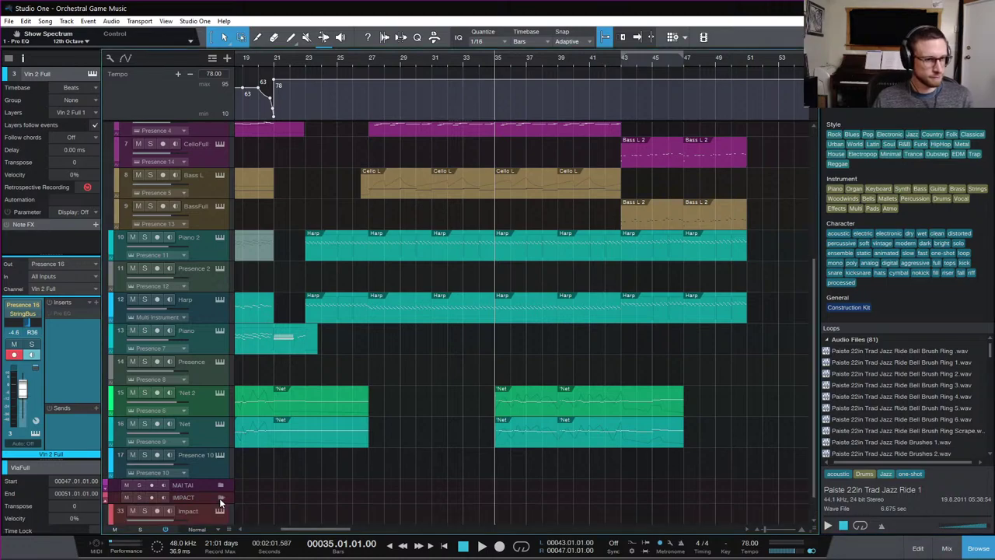
Open the Impact track's drum sampler in the IMPACT folder, reposition its window and place the playhead at bar 43 with looping on
click(221, 497)
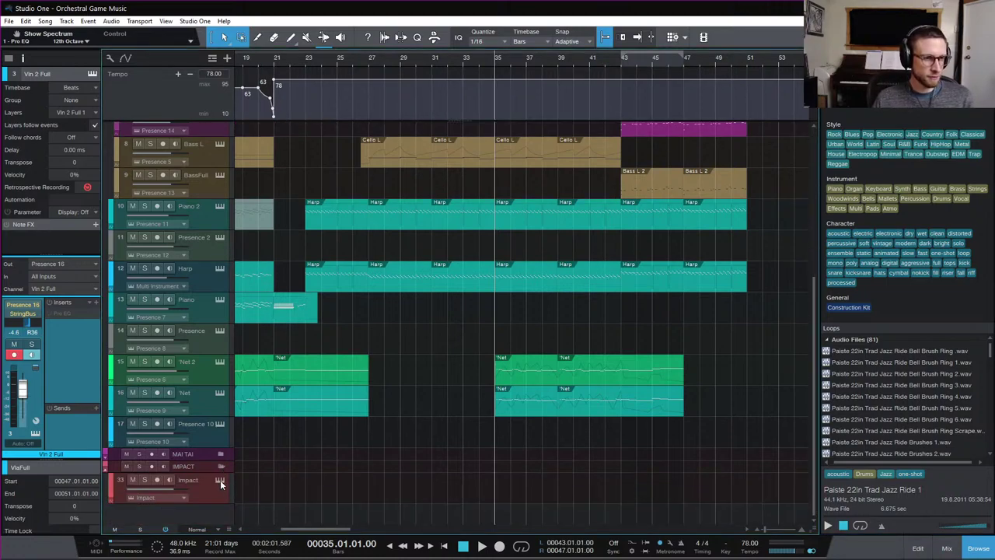
click(220, 481)
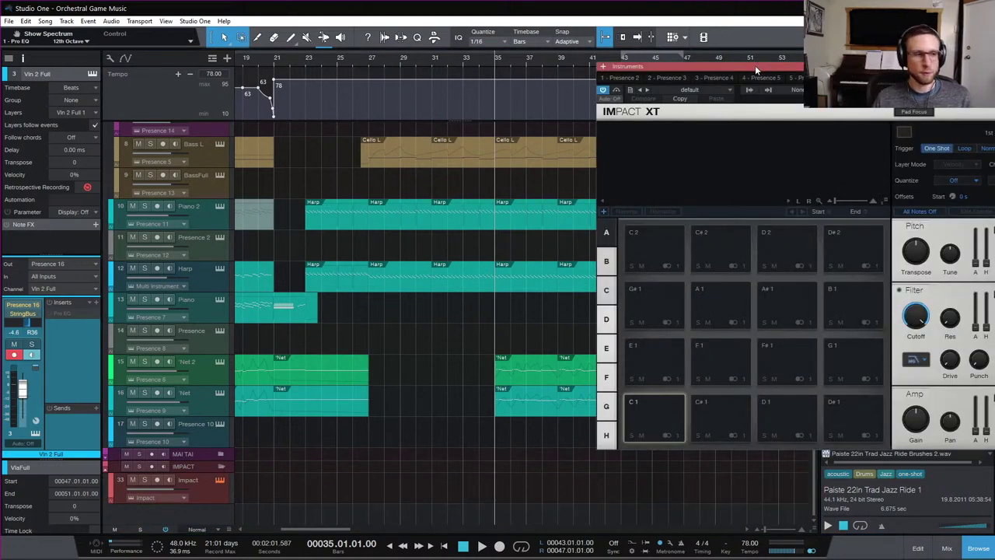
drag(755, 65, 443, 66)
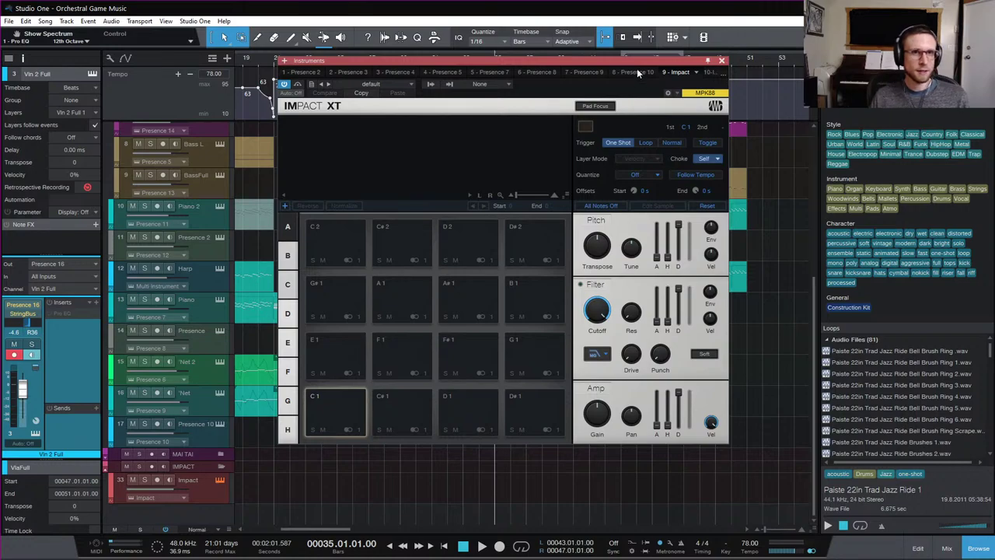
drag(636, 68, 482, 101)
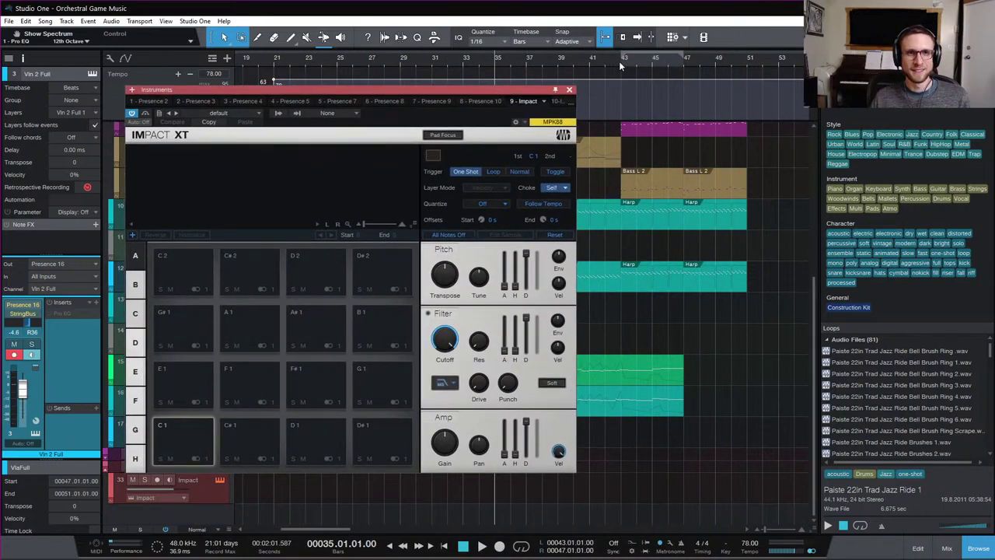
click(621, 62)
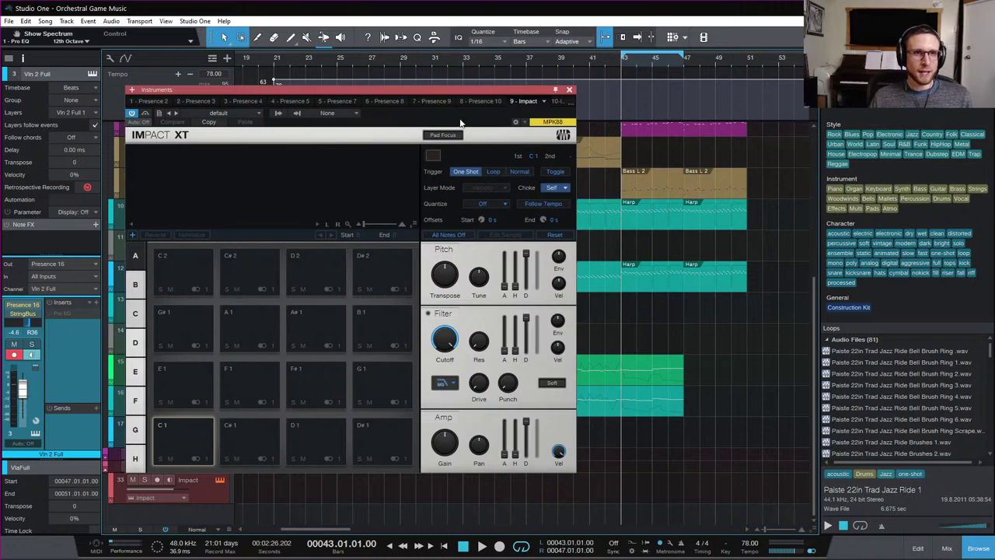
Audition the Paiste 22in Trad Jazz Ride Bell Brush Ring 1 and 2 and Ride Brushes 1 to 3 samples
click(915, 362)
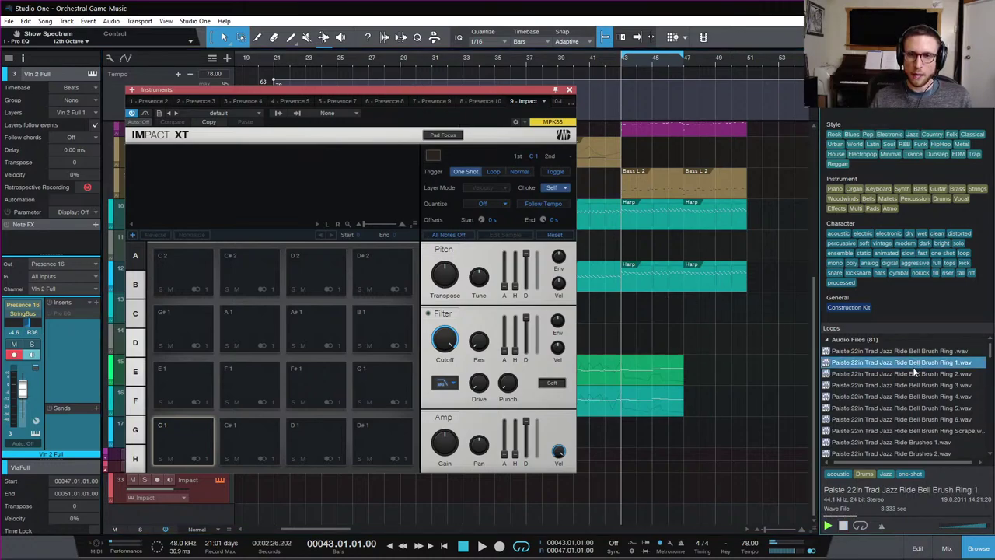
click(914, 373)
scroll(931, 445, down, 1)
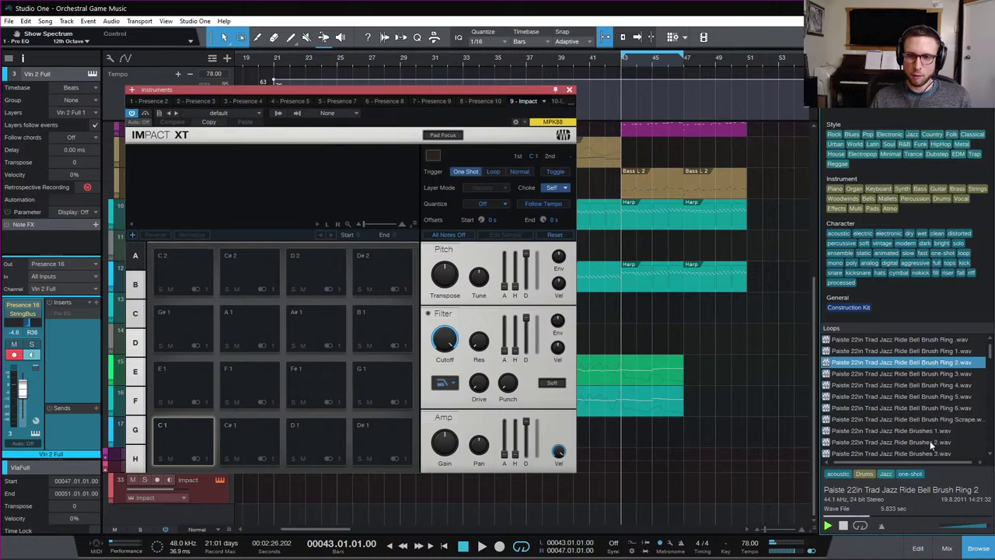
click(922, 430)
click(917, 441)
click(916, 453)
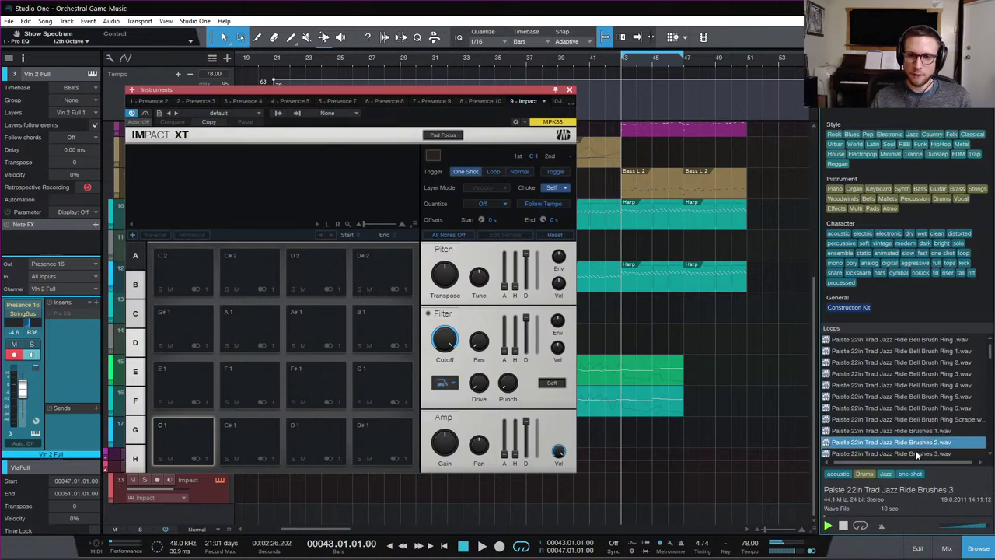
click(913, 441)
click(914, 431)
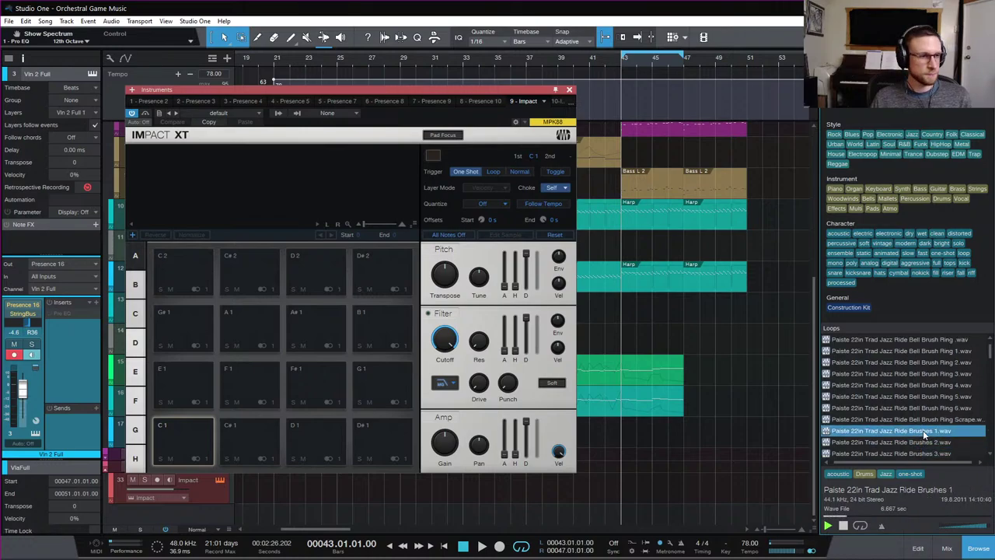
Load Paiste 22in Trad Jazz Ride Brushes 1, 2 and 3 onto Impact pads C1, C#1 and D1 respectively
mouse_move(923, 430)
mouse_down()
mouse_move(134, 427)
mouse_move(182, 436)
mouse_up()
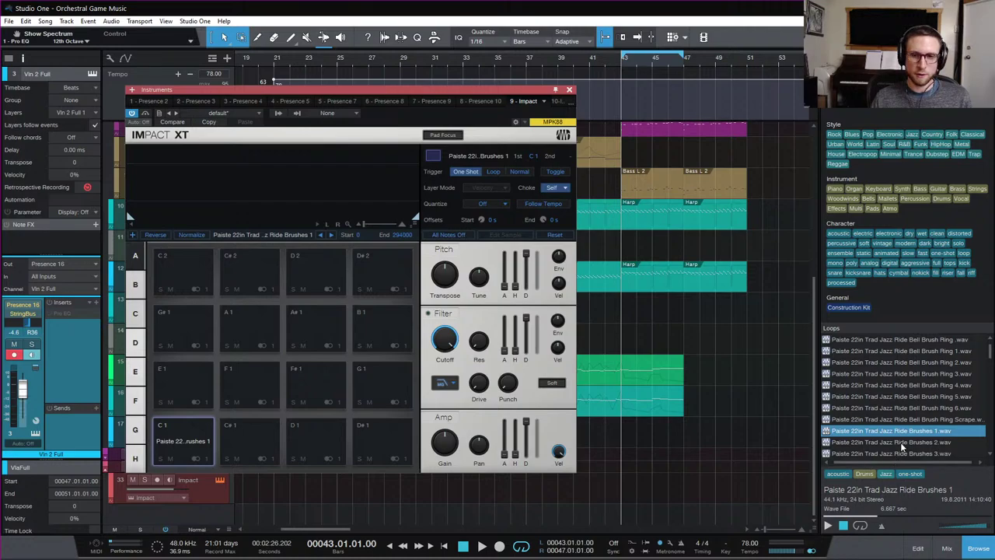
mouse_move(902, 443)
mouse_down()
mouse_move(166, 429)
mouse_move(229, 438)
mouse_up()
drag(836, 454, 315, 440)
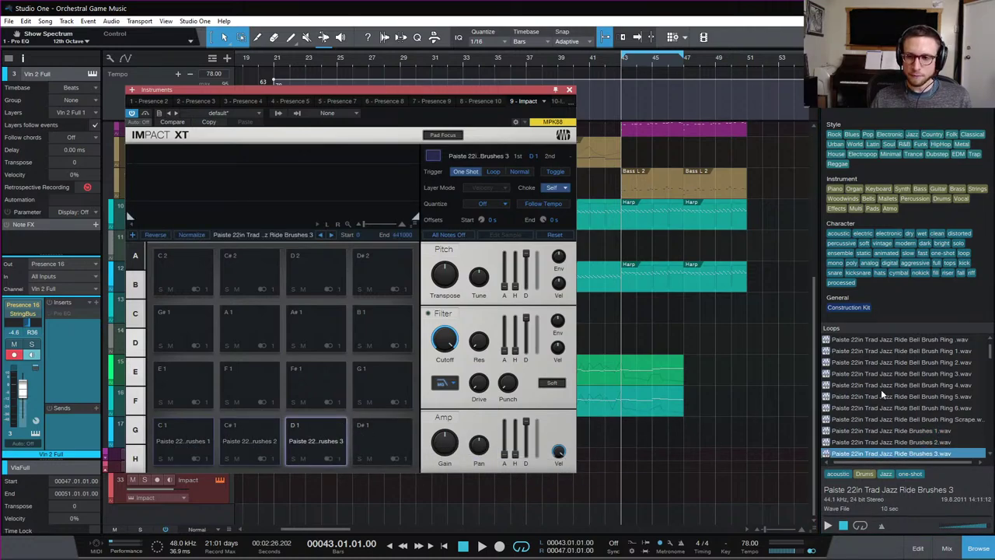
Audition the Paiste 22in Trad Jazz Ride Bell 1 to 3 and Ride 1 to 3 samples
scroll(878, 407, down, 3)
scroll(881, 412, down, 6)
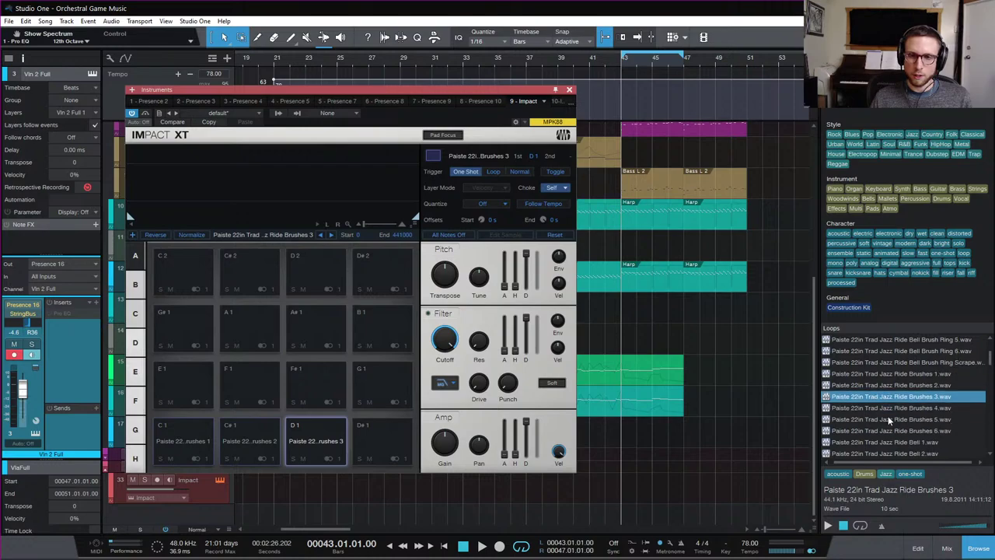
click(917, 399)
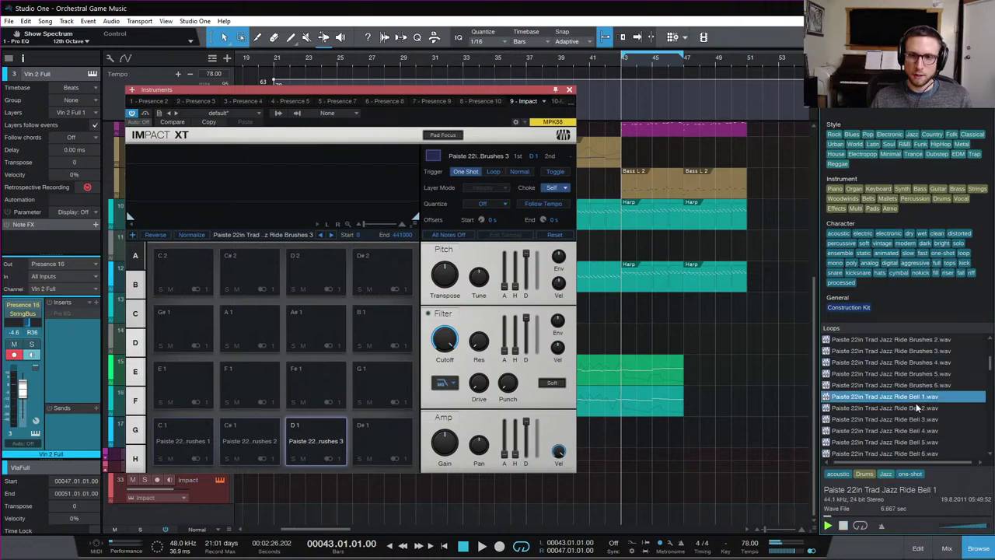
click(917, 407)
click(918, 420)
scroll(917, 422, down, 4)
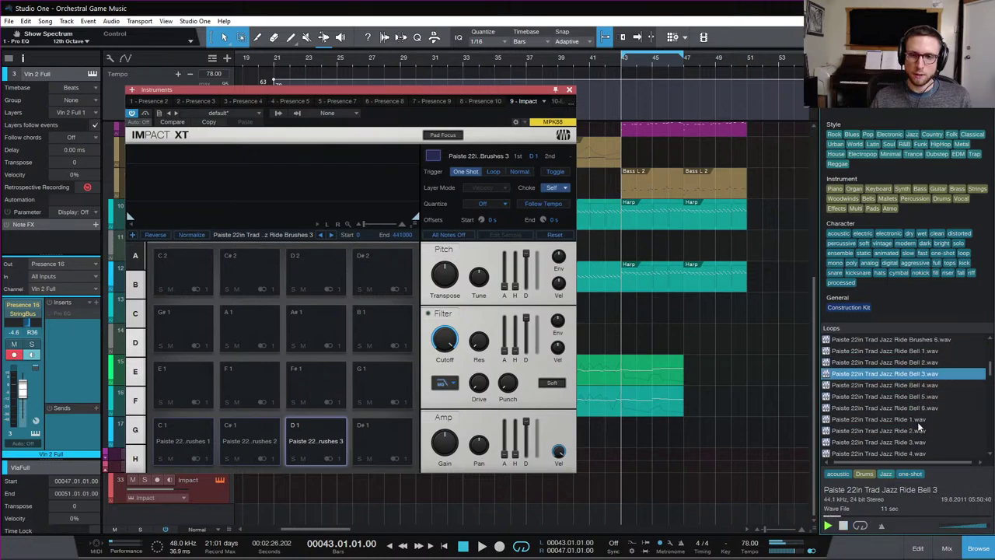
click(917, 421)
click(917, 431)
click(920, 441)
scroll(921, 432, down, 4)
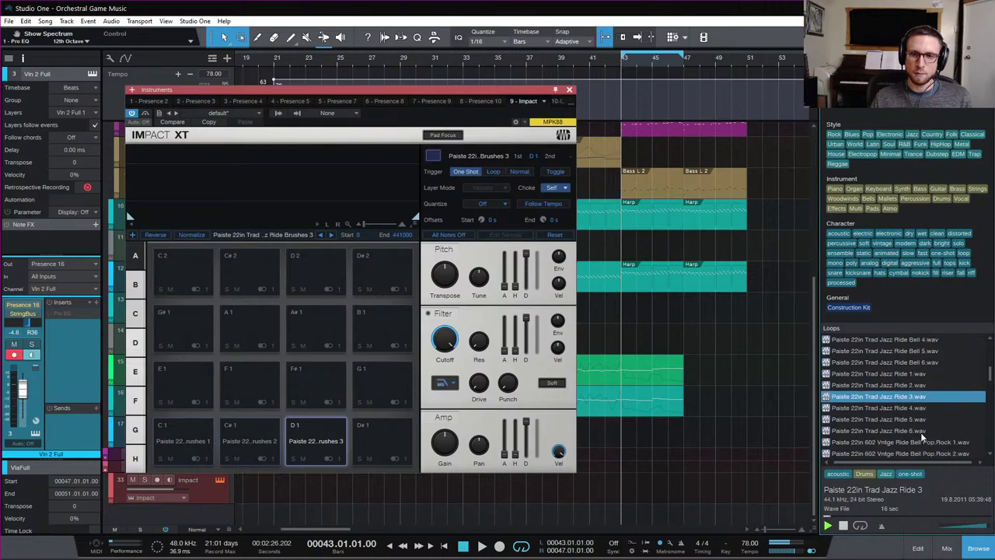
Audition the Paiste 20in Dimensions Full Roomy Rock Ride samples further down the loop library
scroll(920, 432, down, 3)
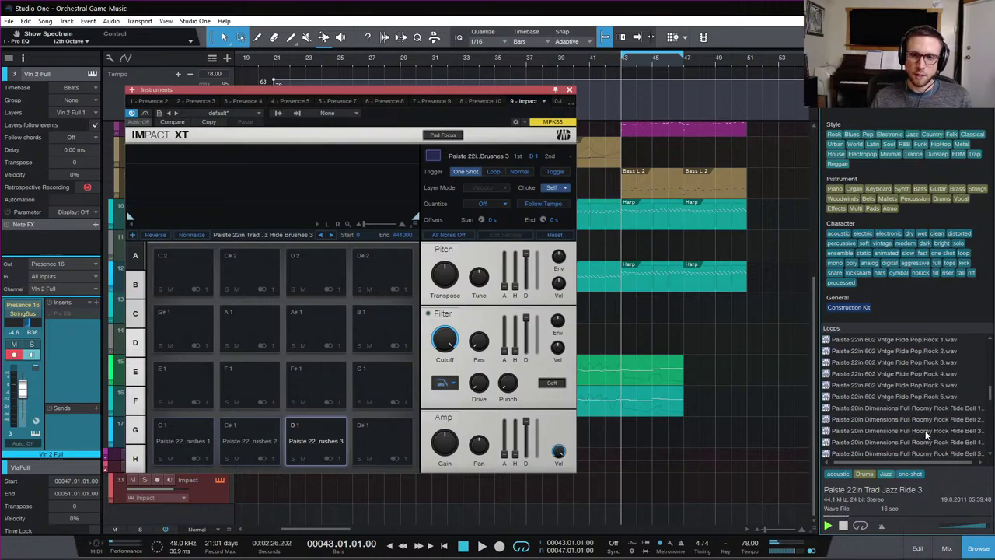
scroll(925, 427, down, 3)
click(925, 412)
scroll(926, 429, down, 1)
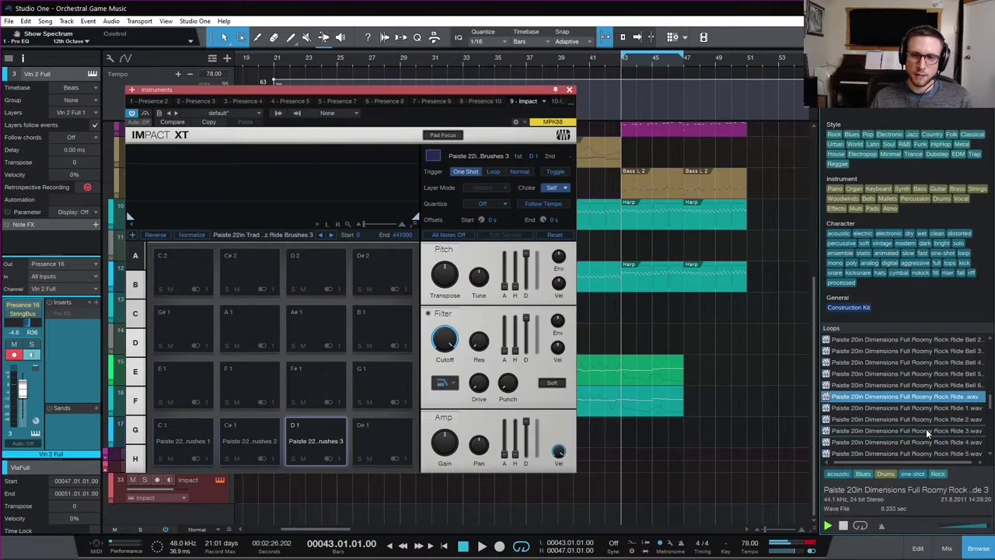
Audition the Paiste 602 Vintage 21in Thuddy Ride samples and compare them with MVP HL 02 070 ride
scroll(926, 428, down, 4)
click(923, 420)
click(918, 432)
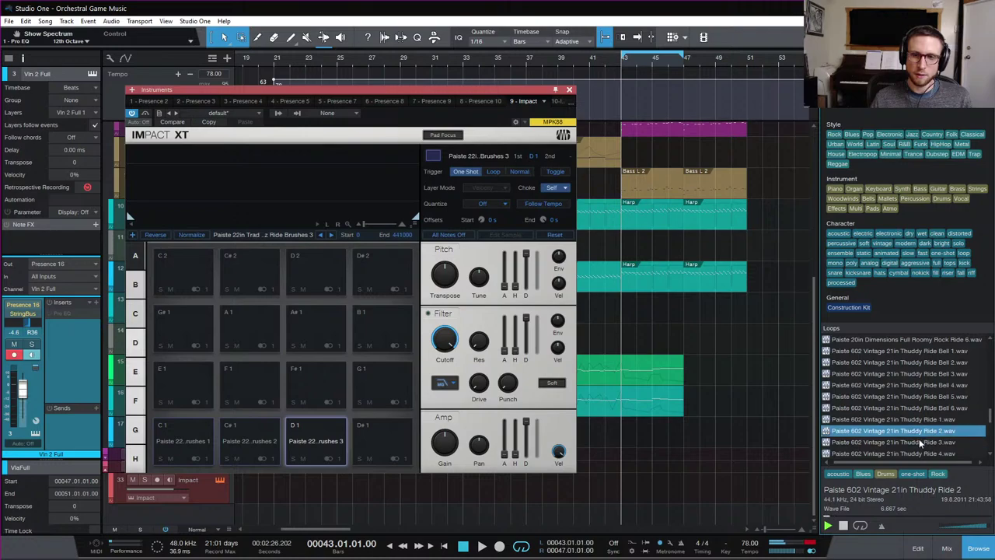
click(922, 442)
click(925, 432)
click(927, 420)
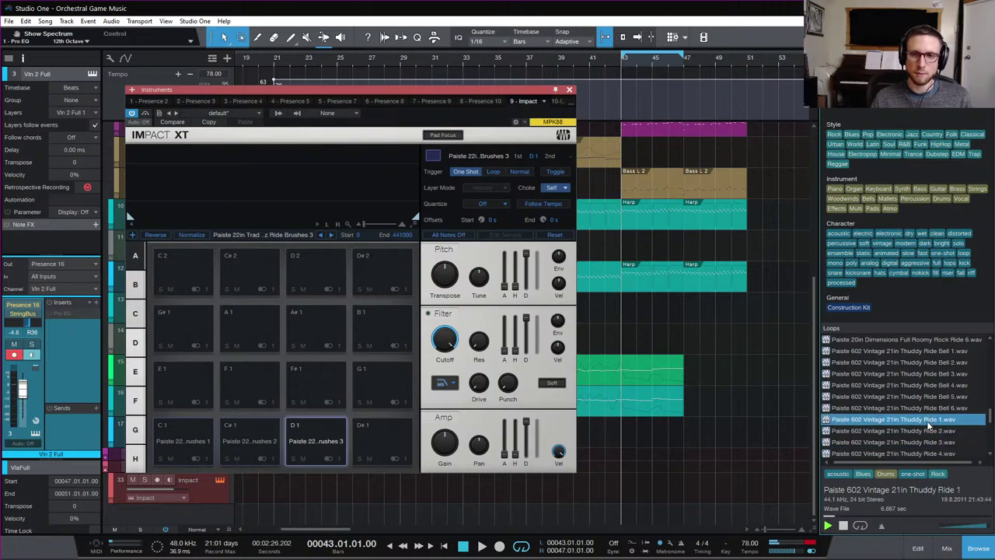
key(Down)
key(Down)
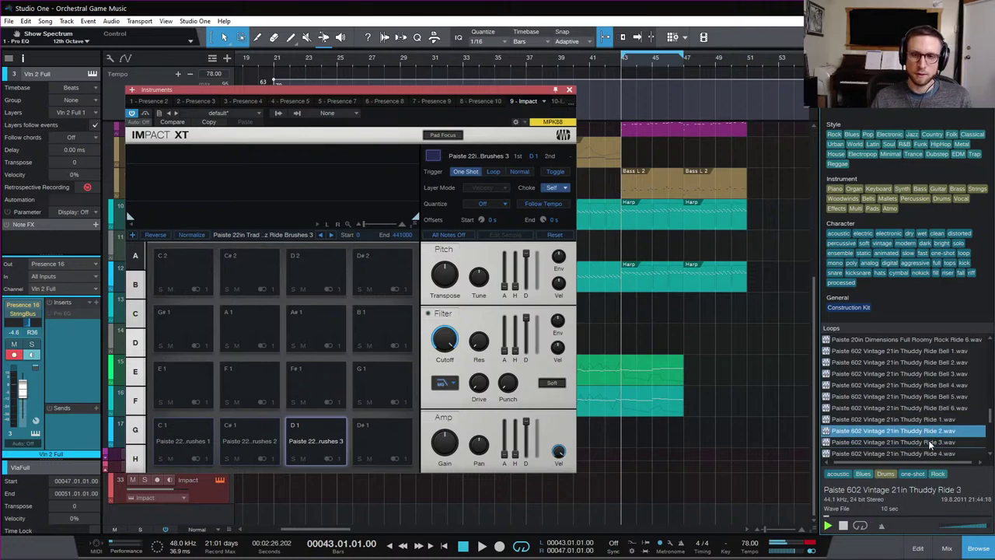
scroll(928, 437, down, 2)
key(Down)
key(Down)
key(Down)
click(920, 419)
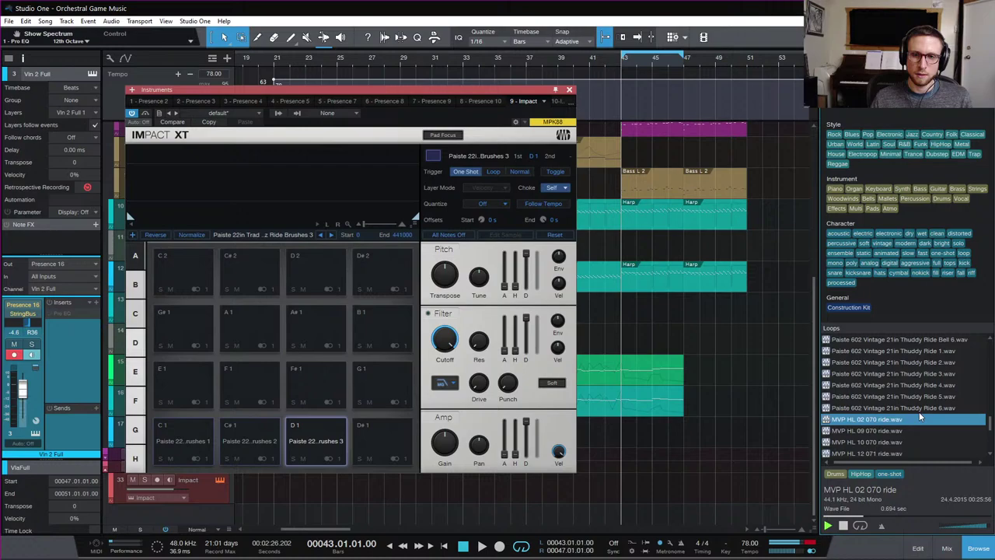
click(936, 355)
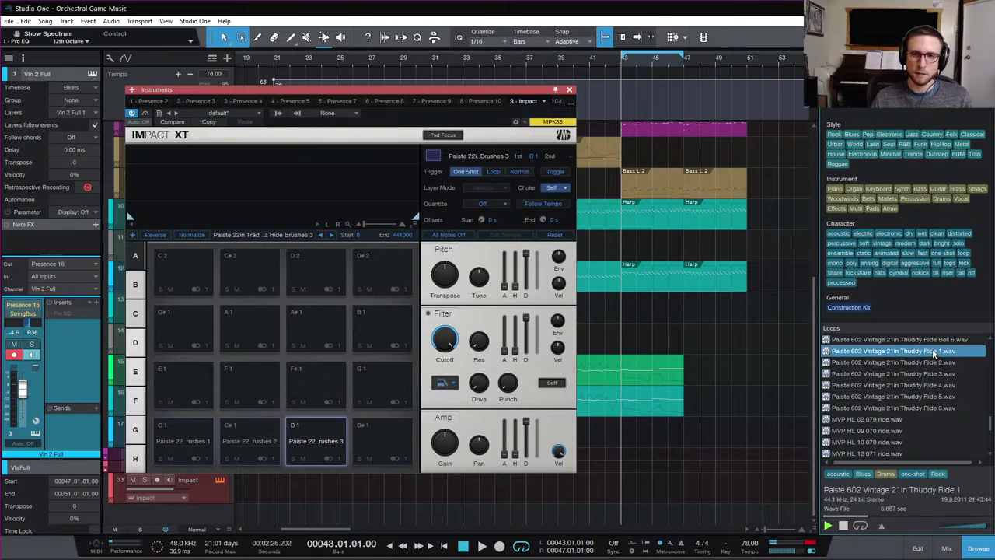
Load Paiste 602 Vintage 21in Thuddy Ride 1, 2 and 3 onto Impact pads E1, F1 and F#1 respectively
drag(934, 354, 185, 385)
click(900, 363)
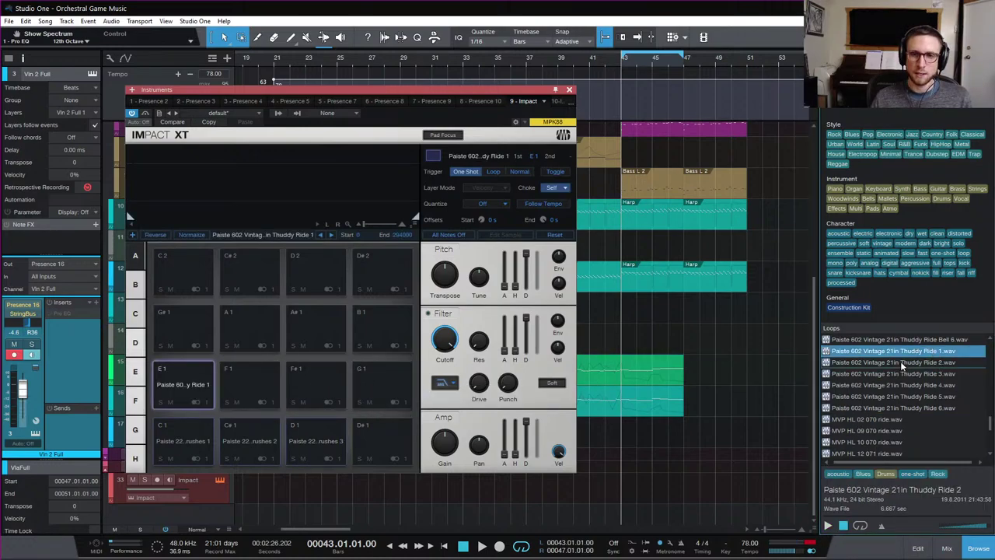
drag(900, 363, 248, 385)
click(940, 375)
drag(941, 375, 332, 378)
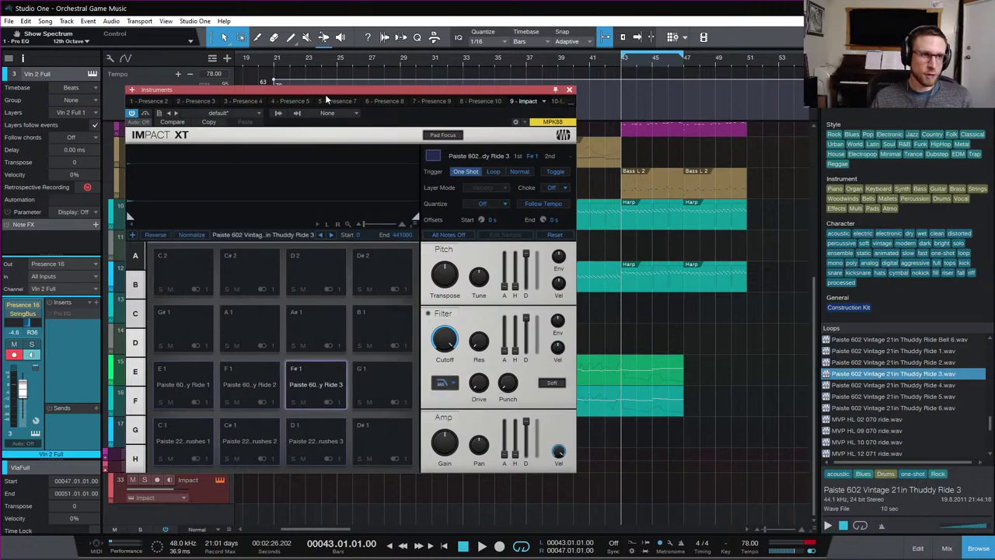
Audition the Thuddy Ride pads E1, F1 and F#1 against the Trad Jazz Ride Brushes pads C1 and D1
drag(338, 90, 472, 101)
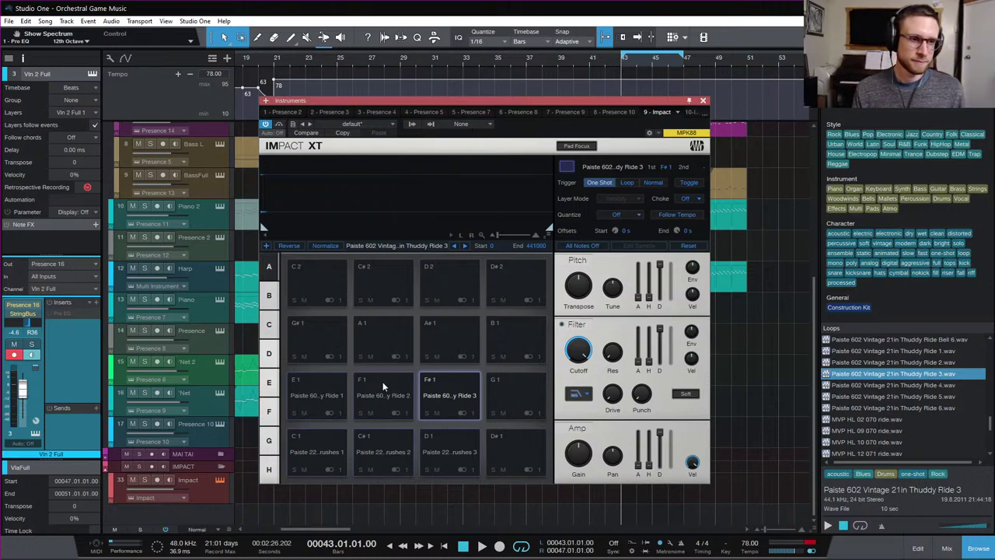
click(323, 396)
click(366, 395)
click(431, 392)
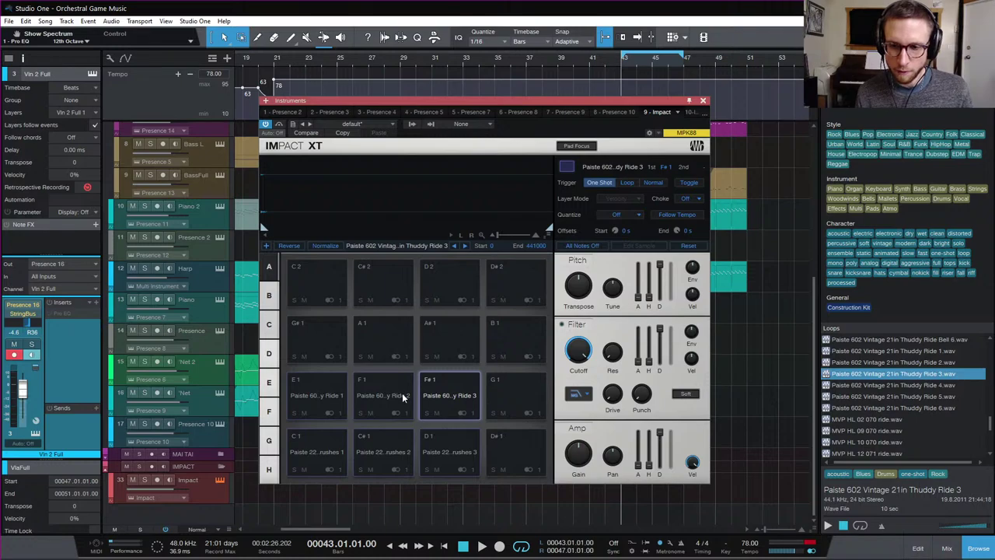
click(332, 449)
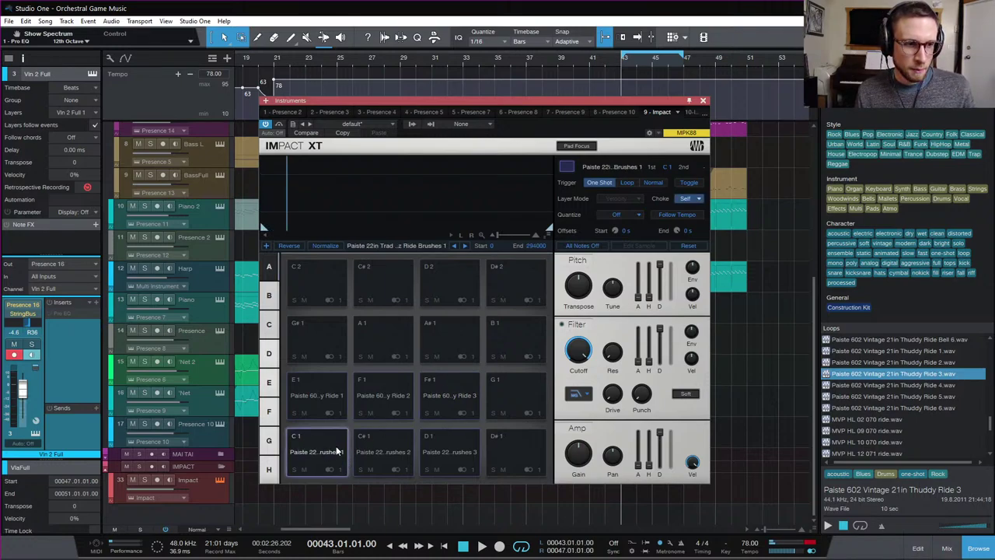
click(442, 451)
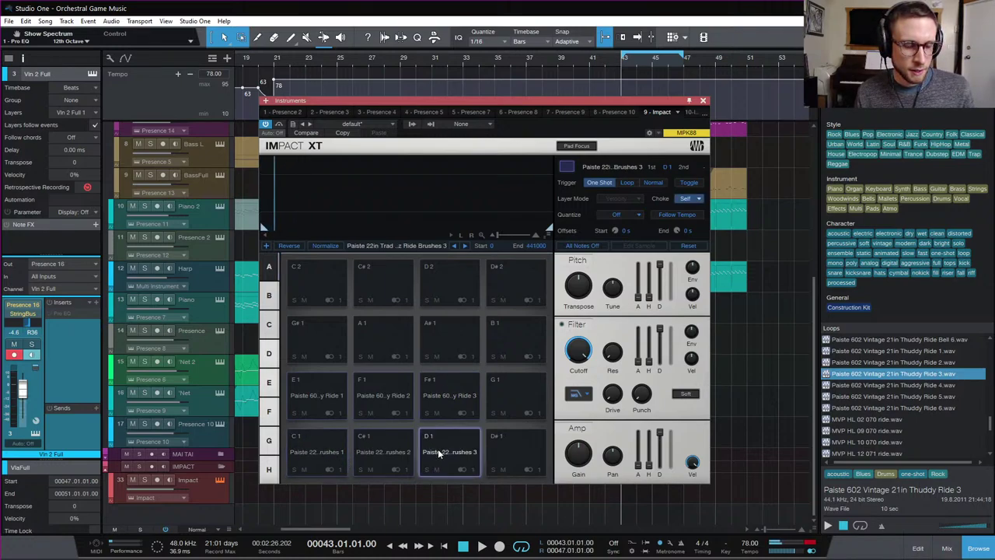
click(439, 452)
click(440, 450)
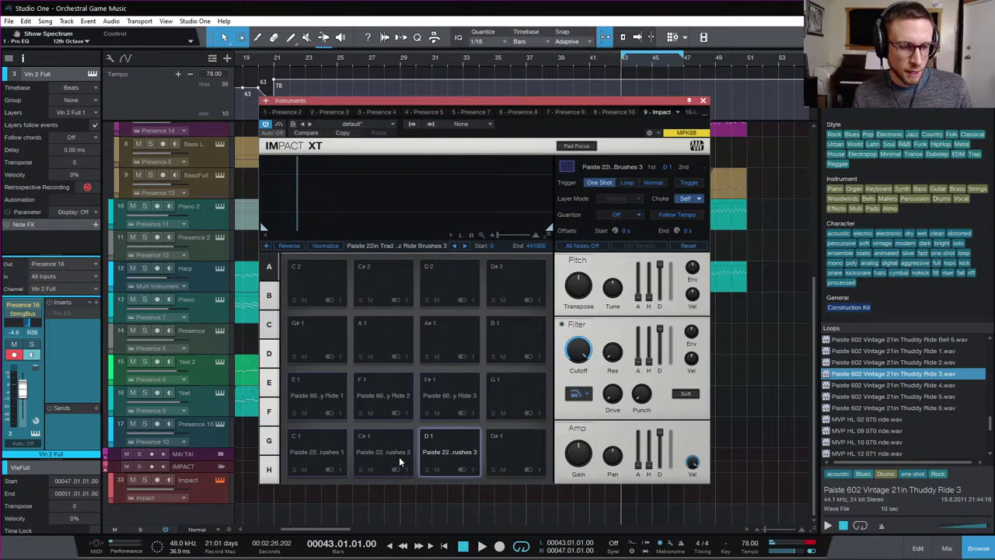
click(446, 449)
click(446, 449)
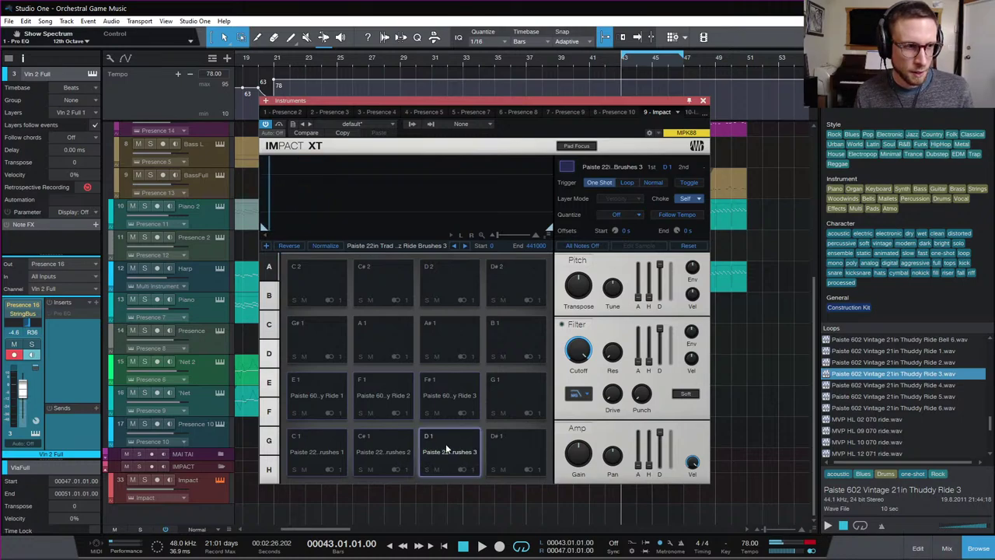
Show the mixer with the Impact instrument moved aside, and raise the Impact St 1 channel's input gain to +13.7 dB
key(F3)
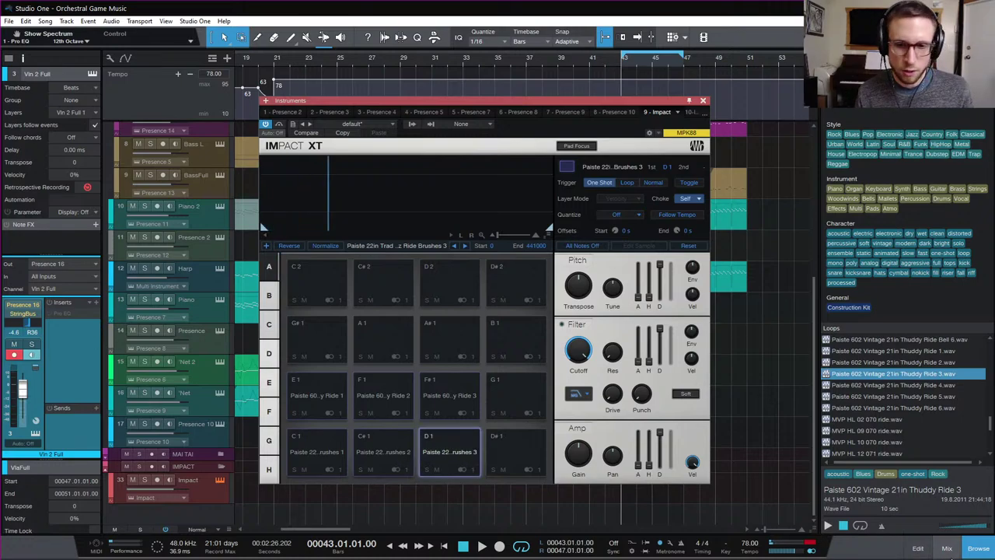
drag(564, 101, 994, 100)
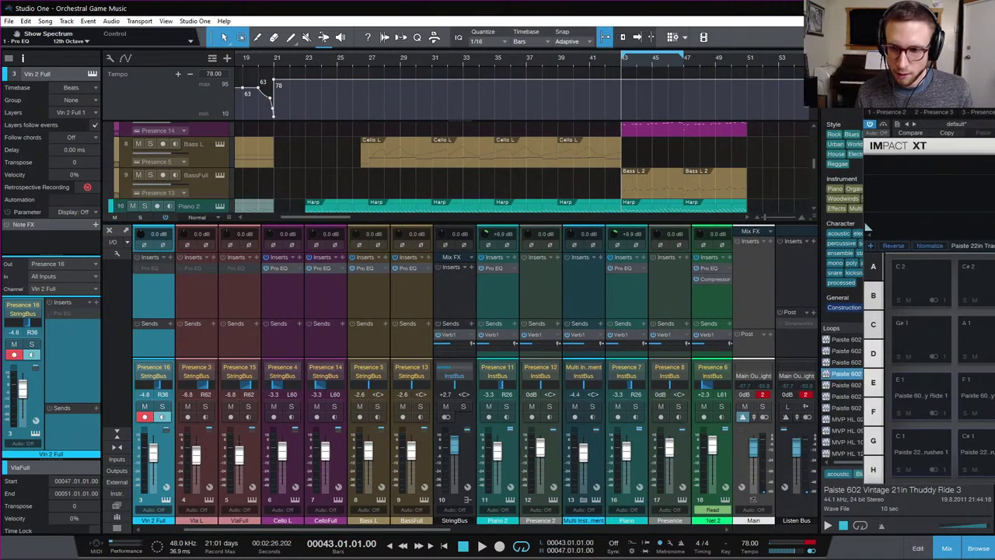
scroll(575, 299, right, 4)
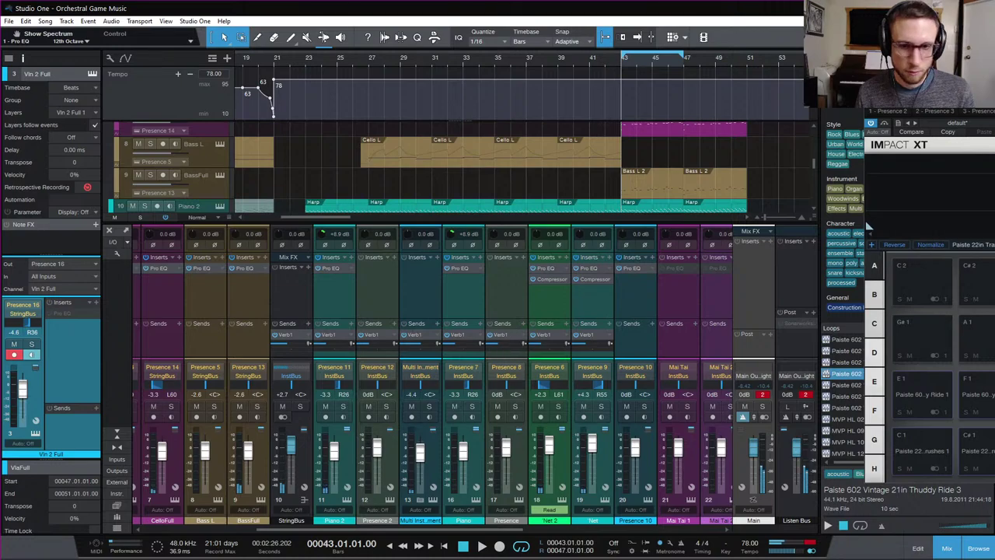
scroll(684, 317, right, 4)
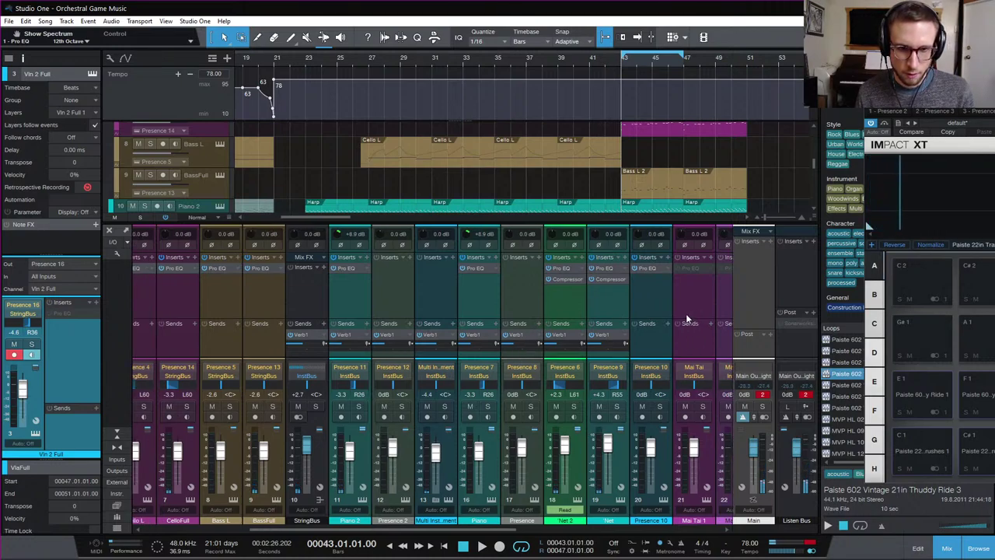
scroll(684, 317, right, 5)
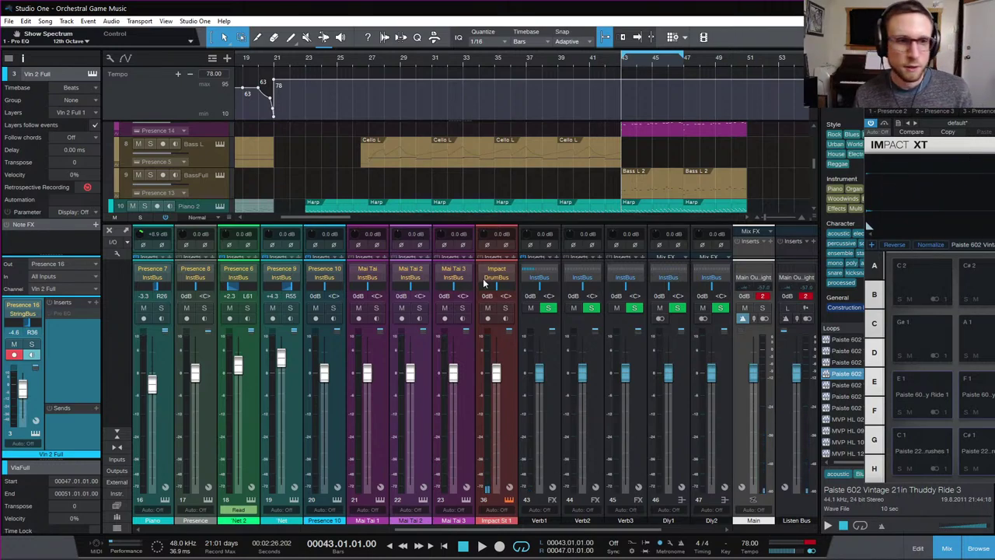
click(498, 261)
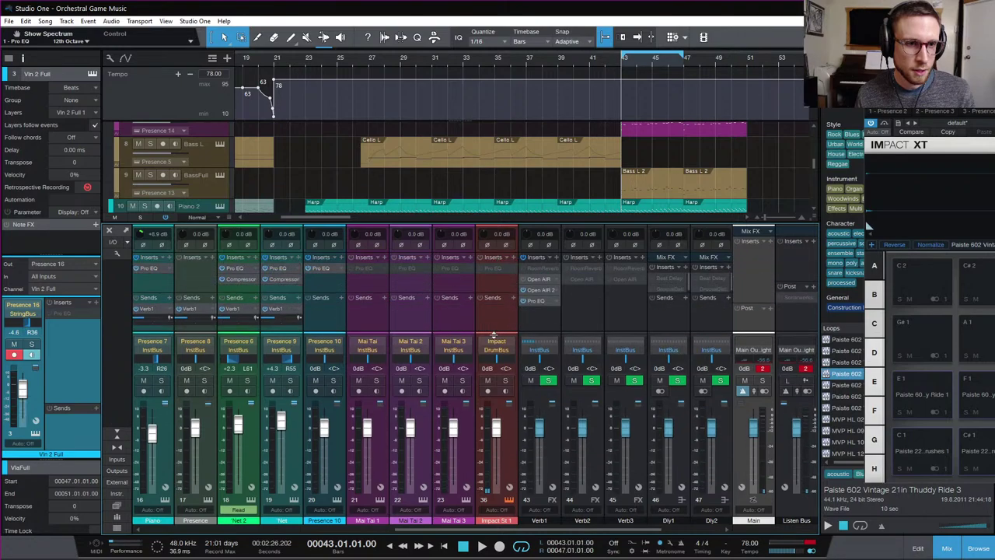
drag(483, 237, 486, 204)
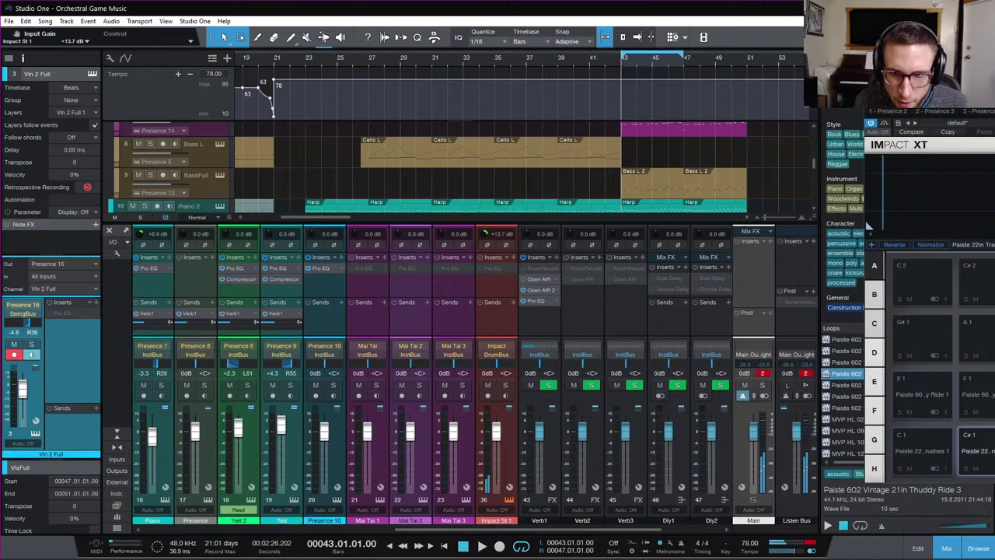
Audition the brush pads C#1 and C1 to balance their levels, setting C1's gain to +6.6 dB
click(985, 445)
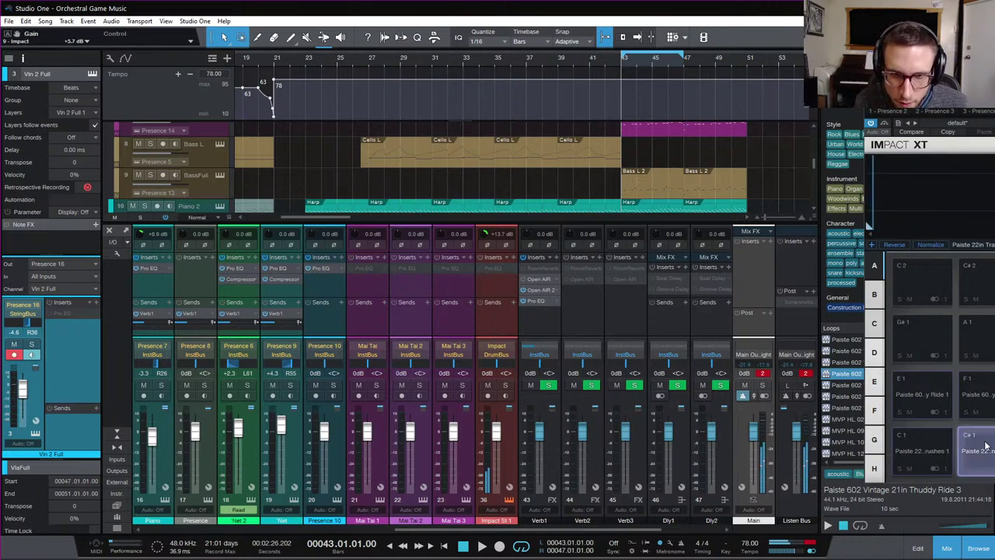
click(983, 445)
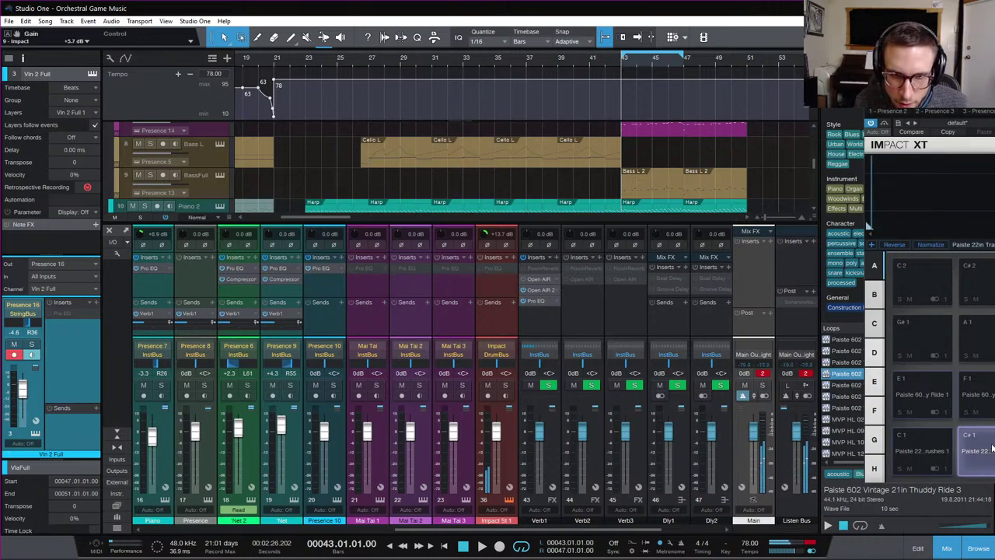
click(944, 450)
click(917, 449)
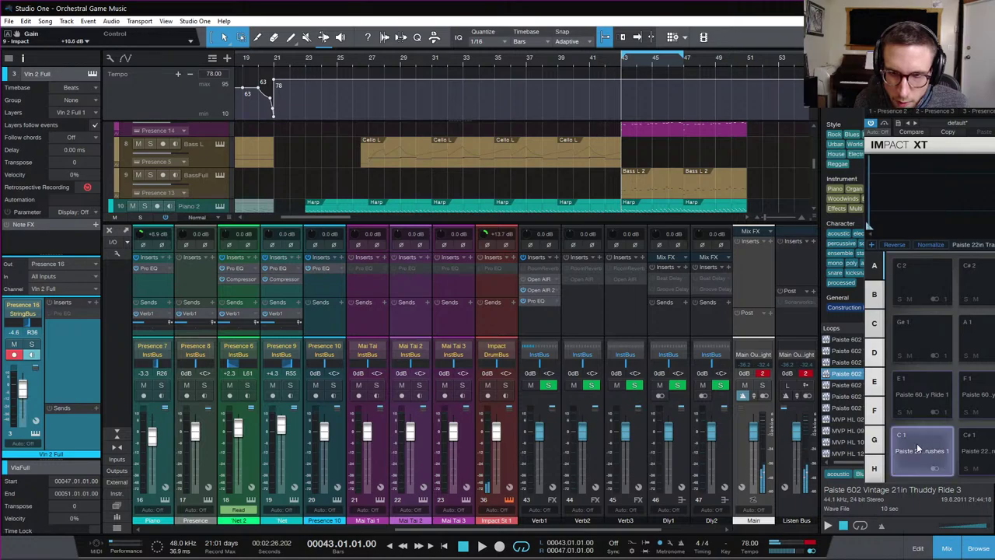
click(919, 449)
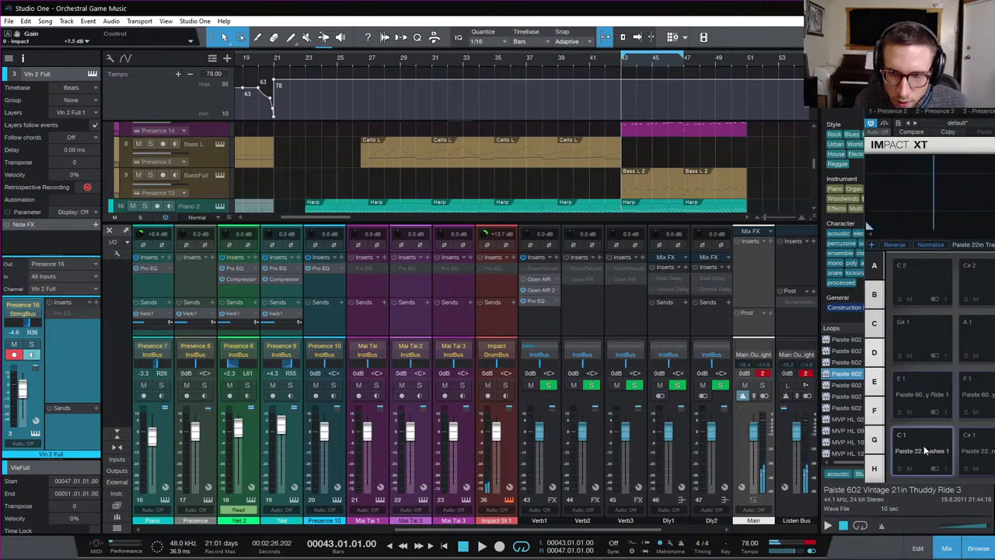
click(936, 451)
click(949, 452)
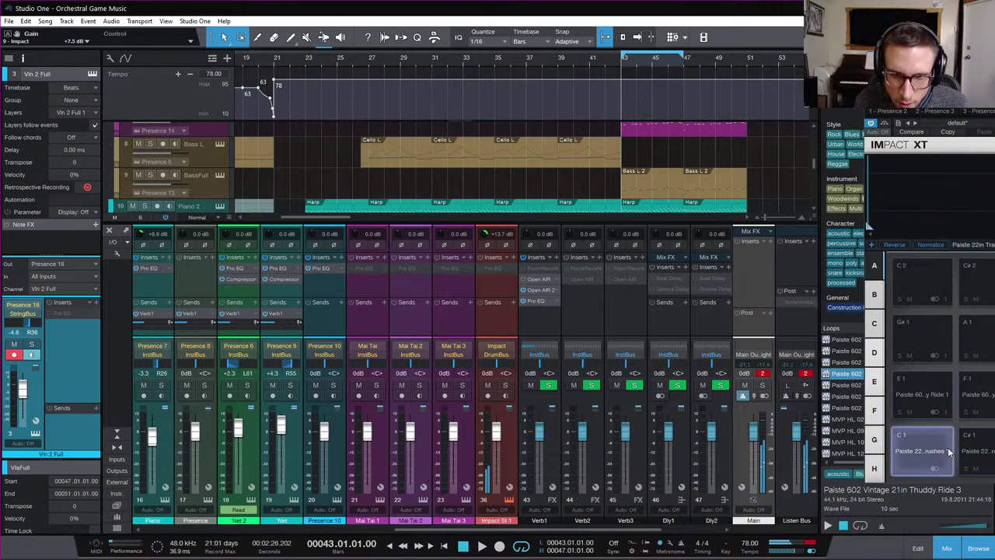
click(940, 451)
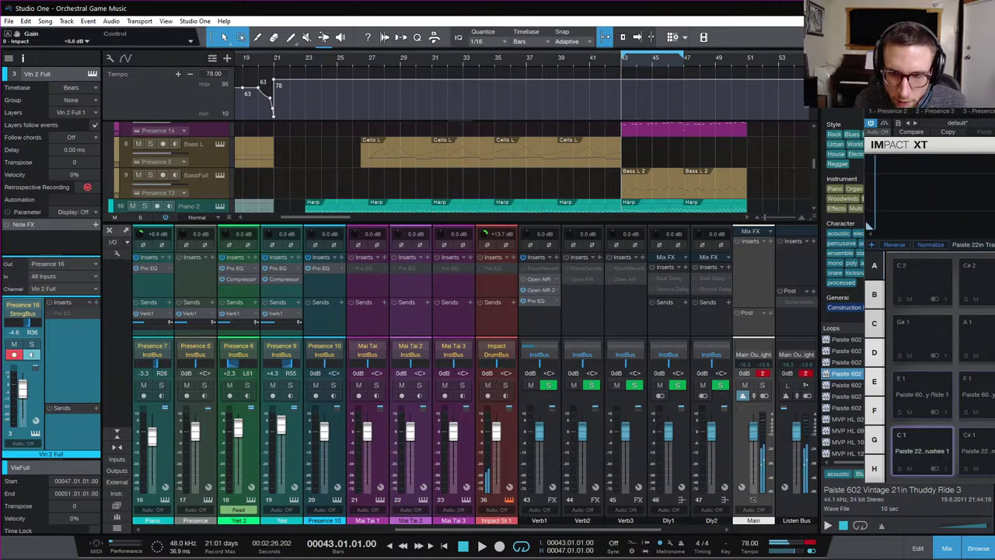
Audition the Thuddy Ride pads E1 and F1 to balance their levels, setting E1's gain to -9.0 dB
click(913, 395)
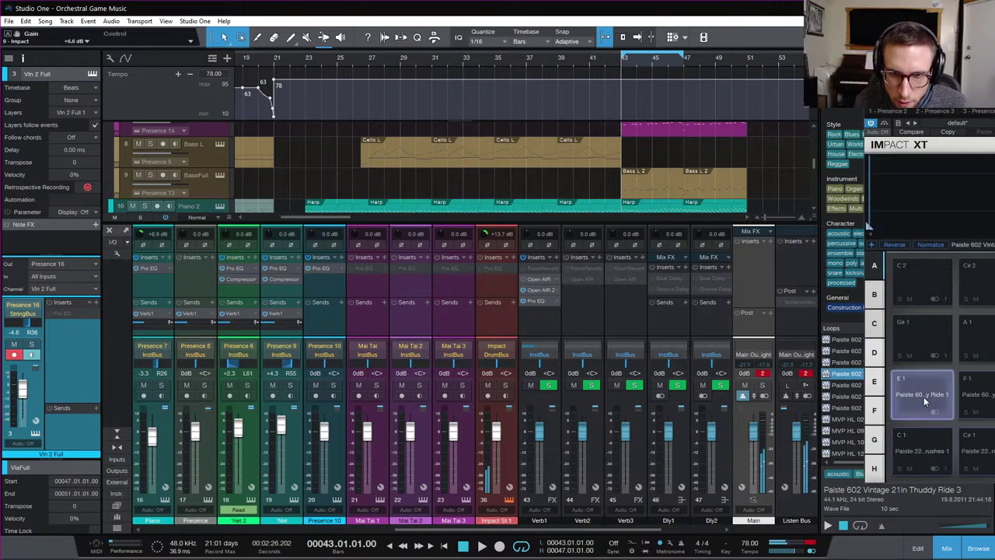
click(972, 397)
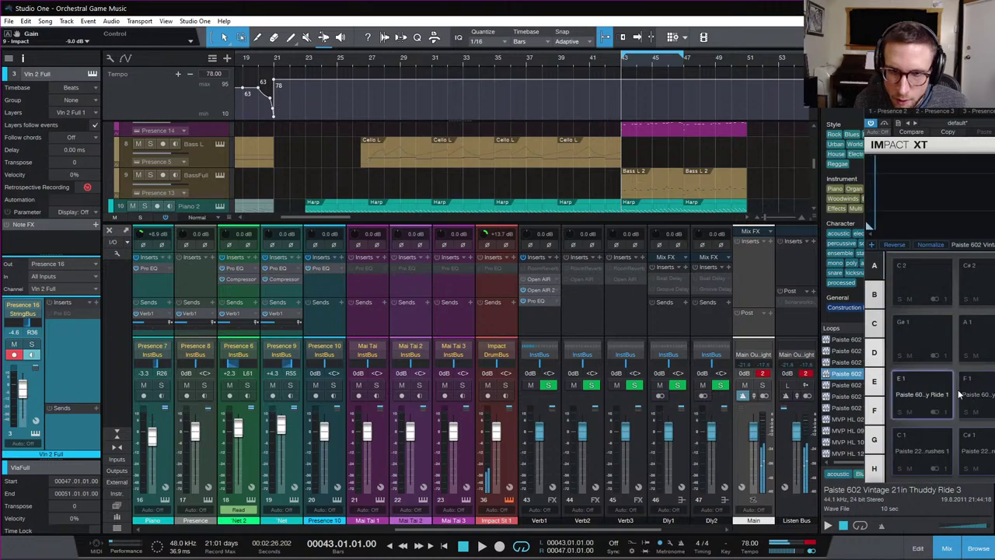
click(978, 392)
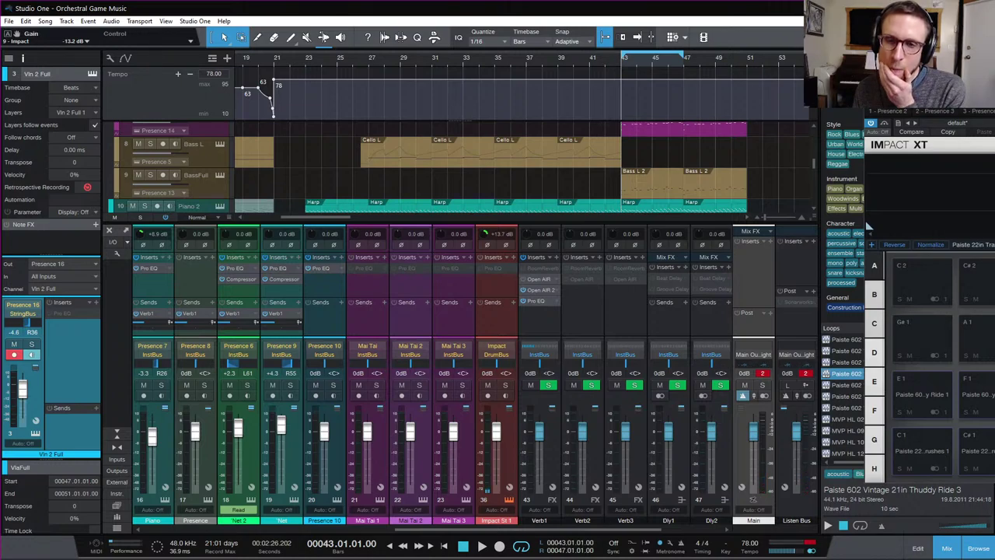
Assign brush pads C1, C#1 and D1 to choke group 1, and ride pads E1, F1 and F#1 to choke group 2
drag(925, 101, 421, 99)
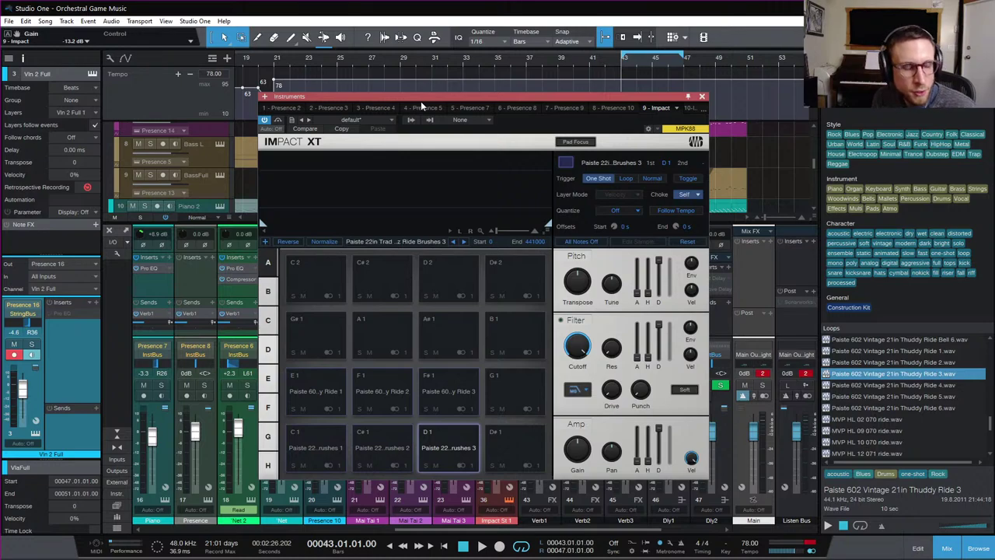
click(310, 450)
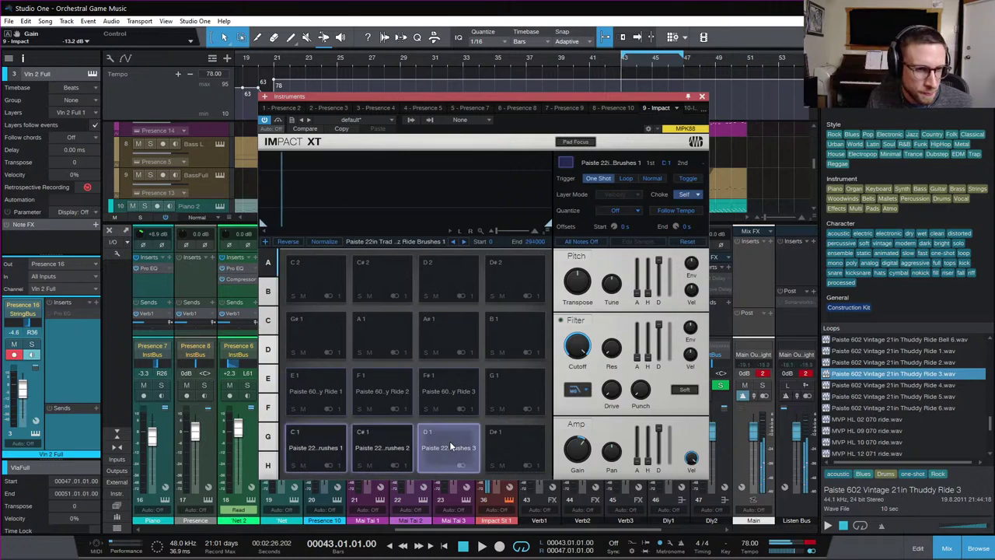
click(697, 195)
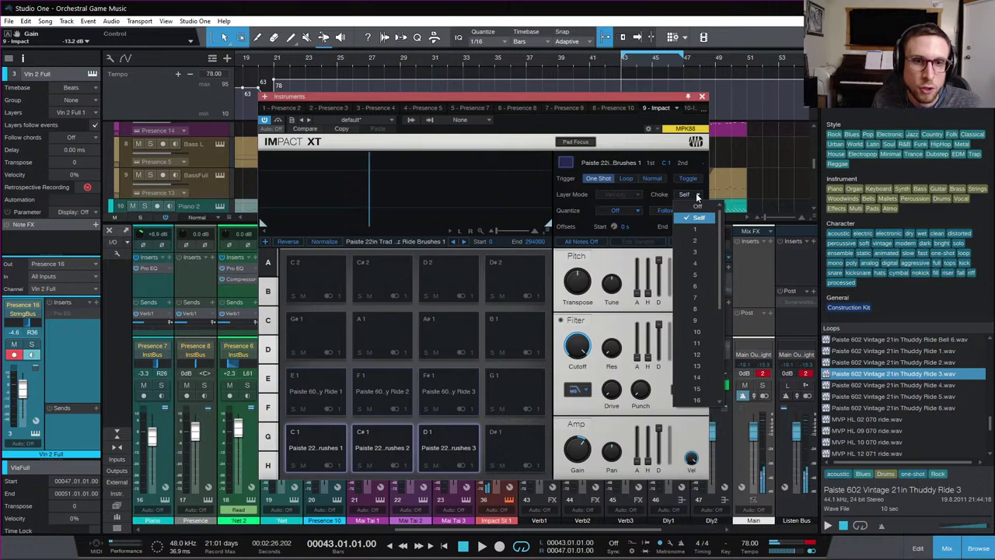
click(698, 230)
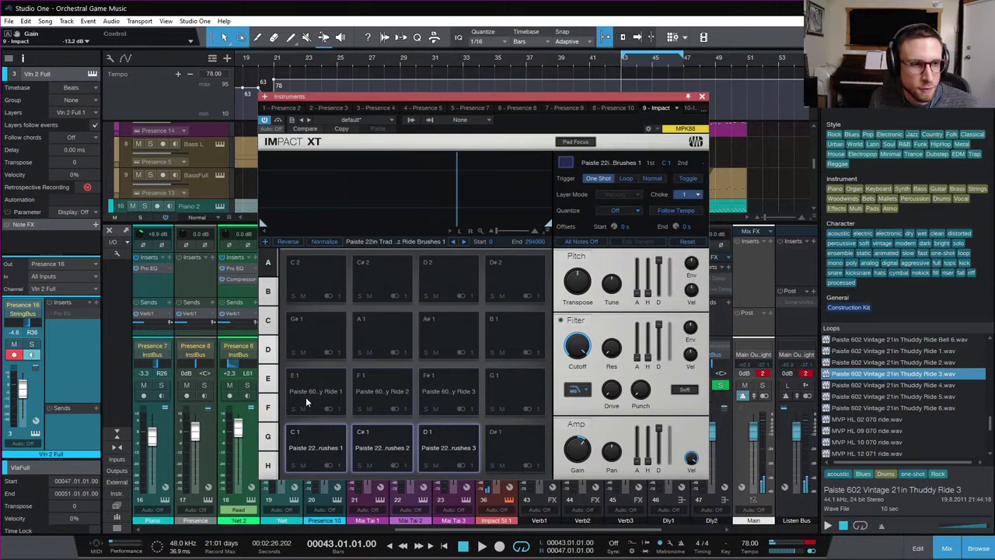
click(697, 196)
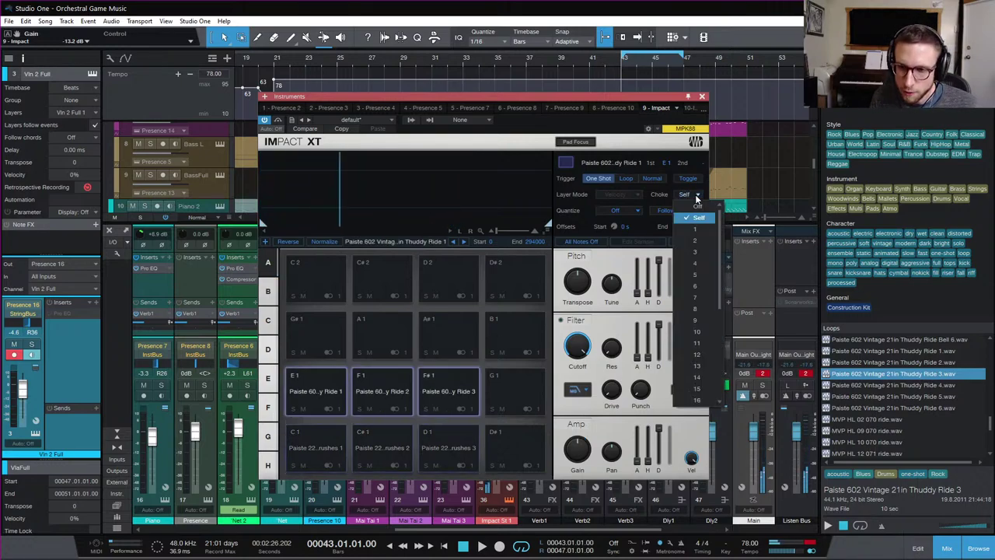
click(696, 241)
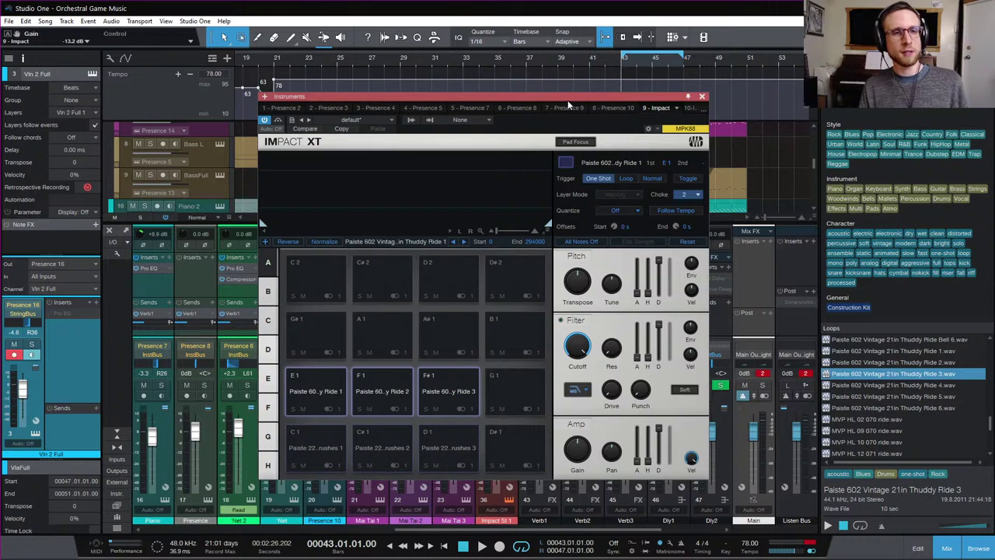
drag(568, 104, 467, 95)
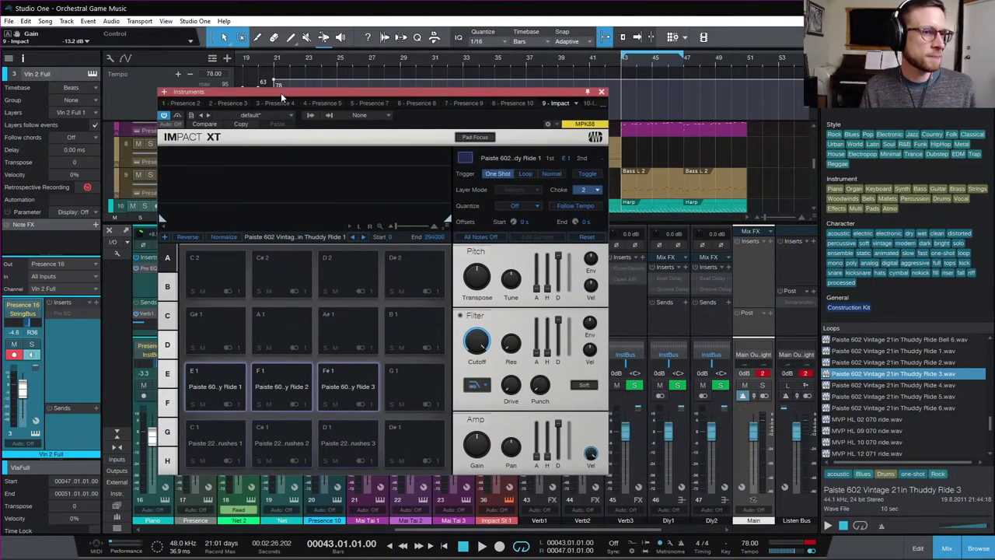
mouse_move(280, 93)
mouse_down()
mouse_move(281, 115)
mouse_move(281, 95)
mouse_up()
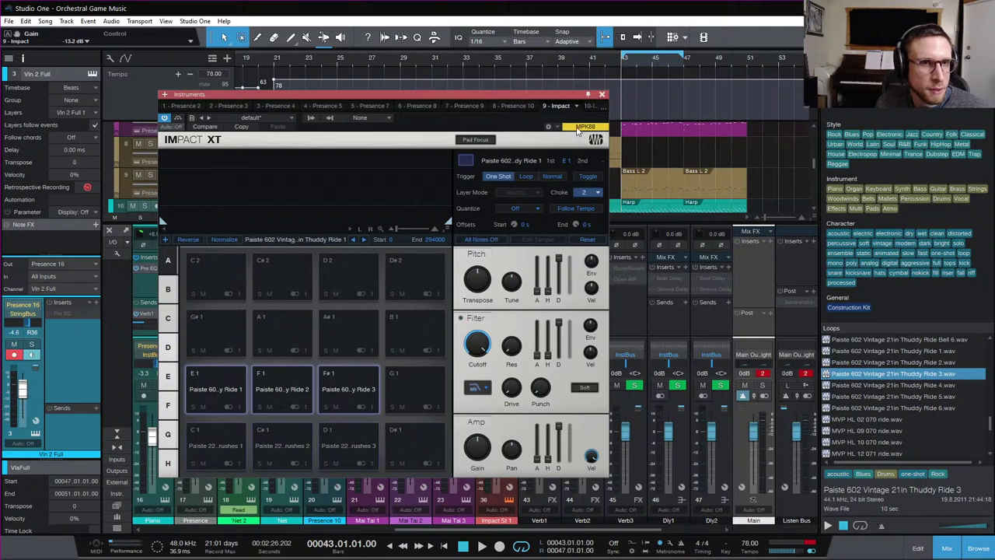
click(548, 127)
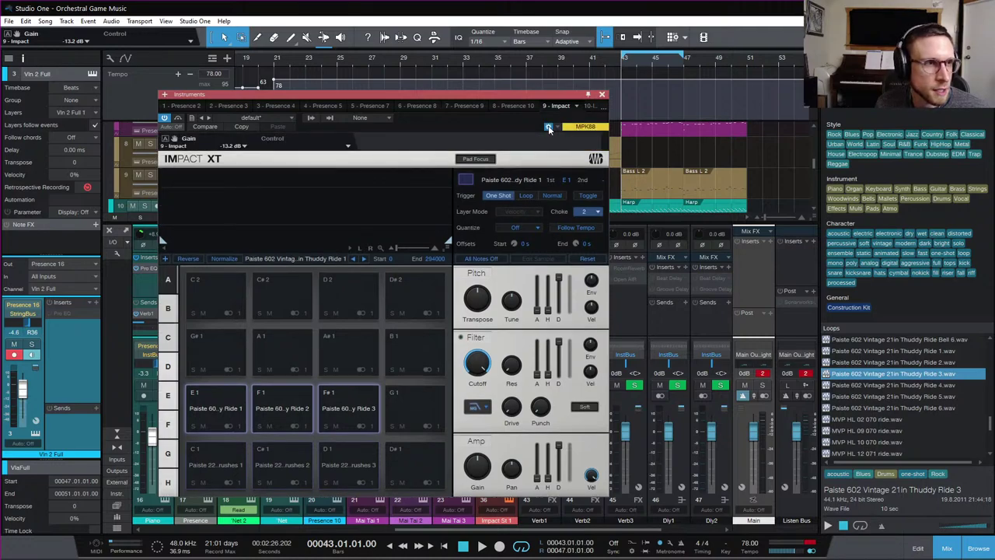
click(549, 128)
click(556, 129)
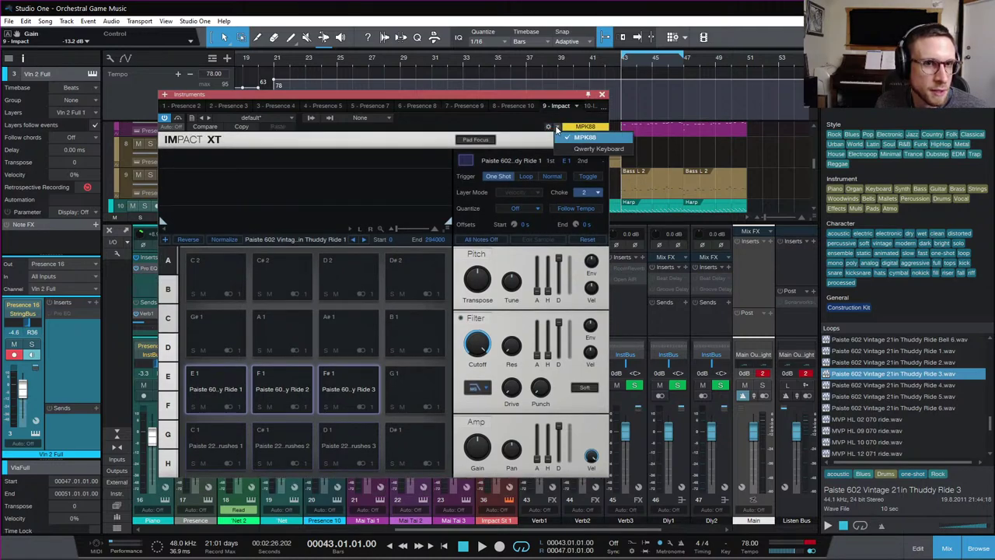
click(482, 121)
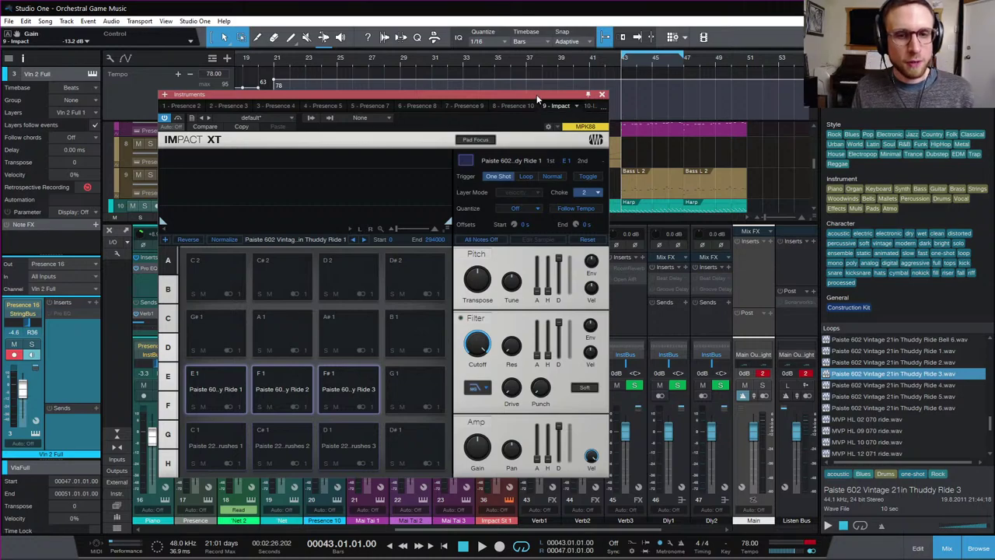
Check the MPK88 keyboard's external device settings without changing them, and close the Impact XT instrument window
drag(536, 95, 618, 55)
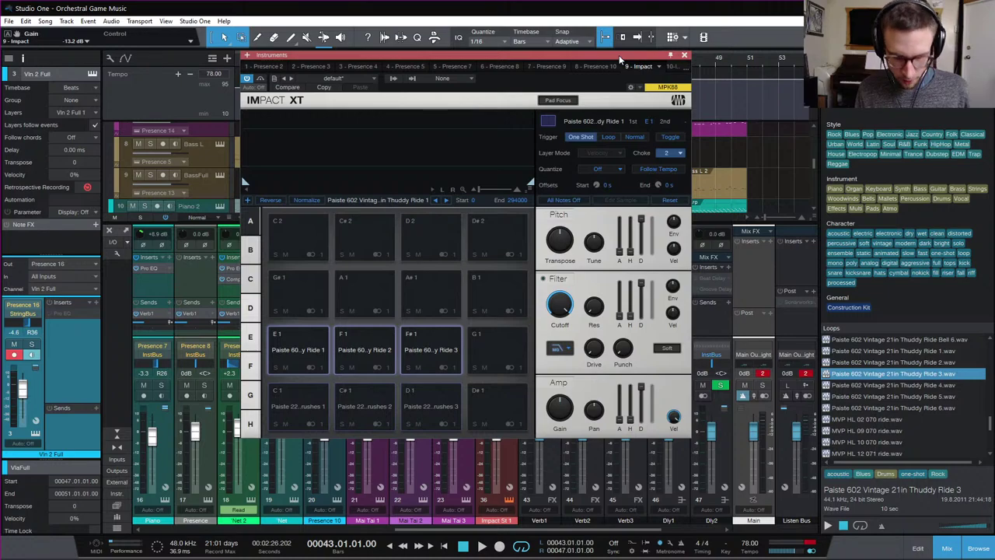
key(ctrl+comma)
click(372, 143)
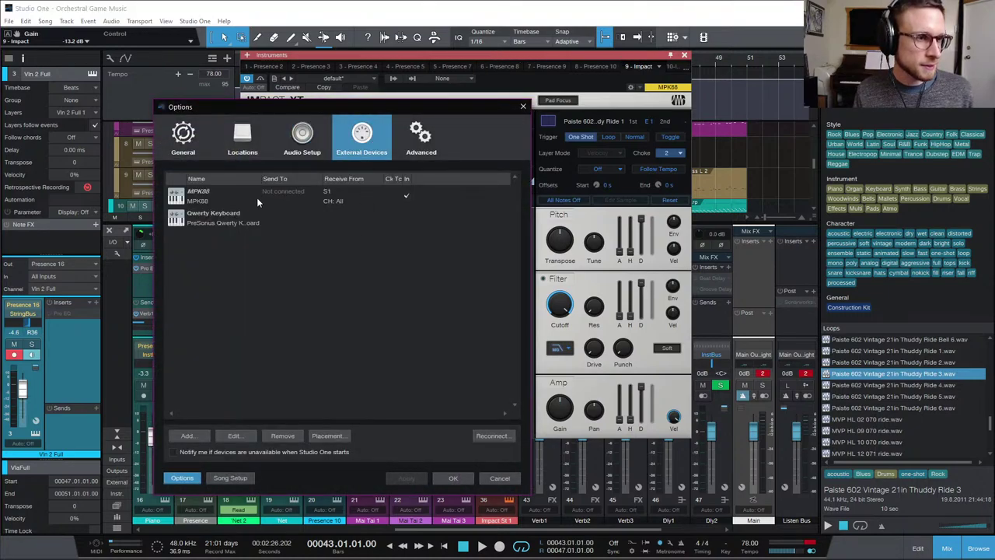
click(206, 200)
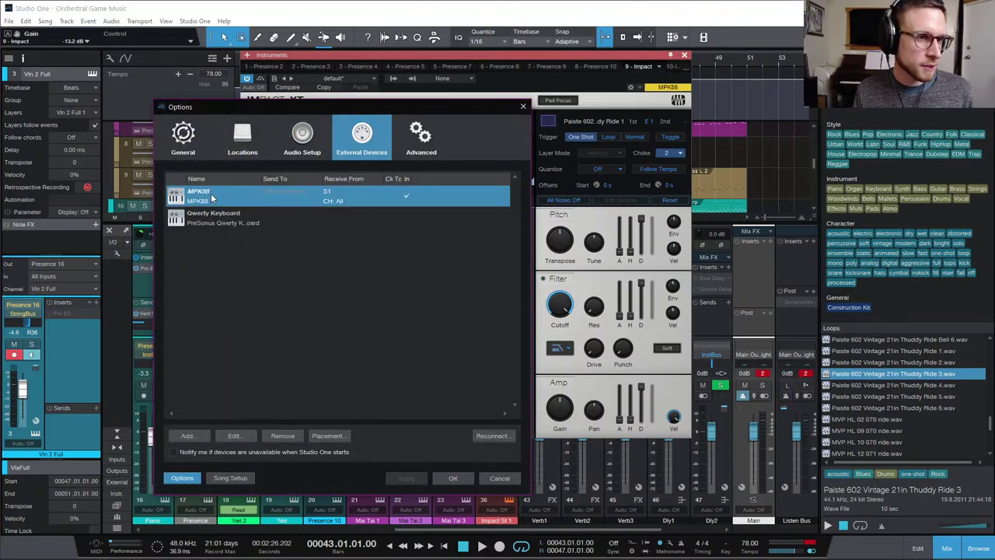
double_click(211, 199)
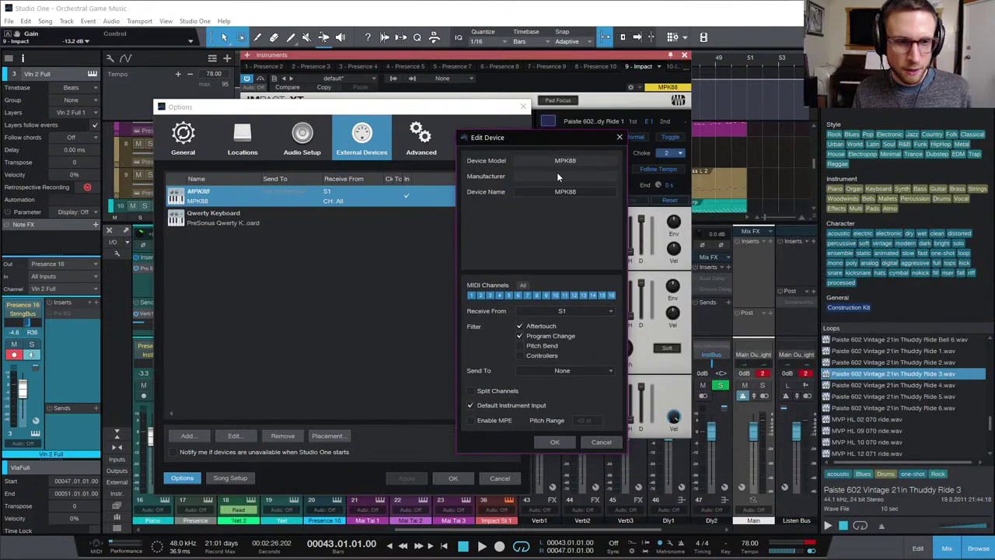
click(607, 443)
click(524, 106)
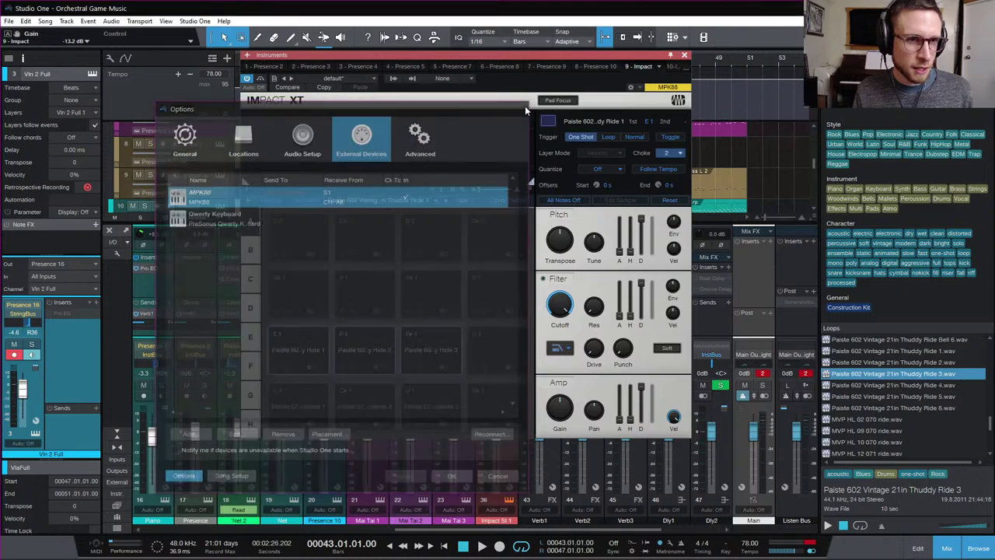
click(684, 57)
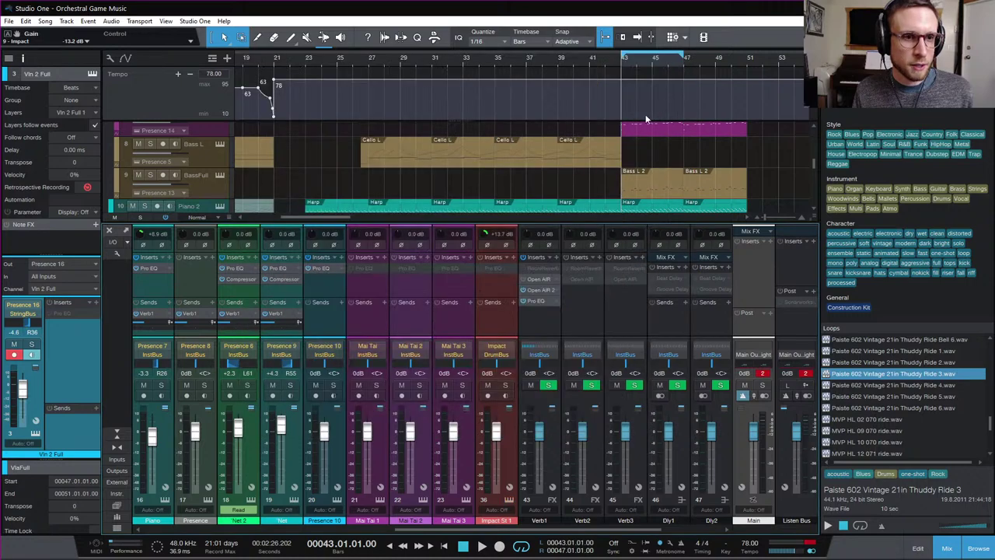
Examine the knob, button and pad control mappings of the Impact St 1 channel, and close its inserts window
right_click(510, 503)
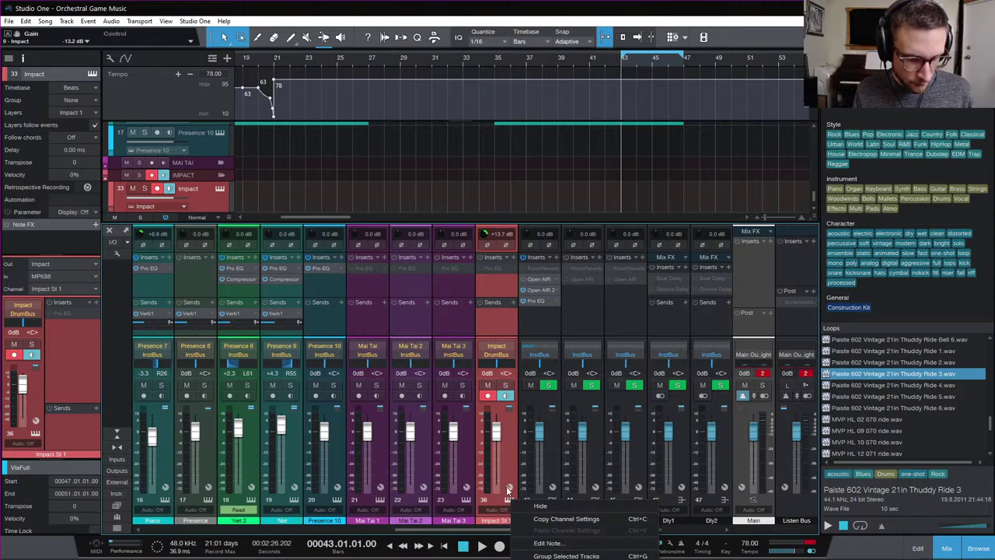
click(509, 244)
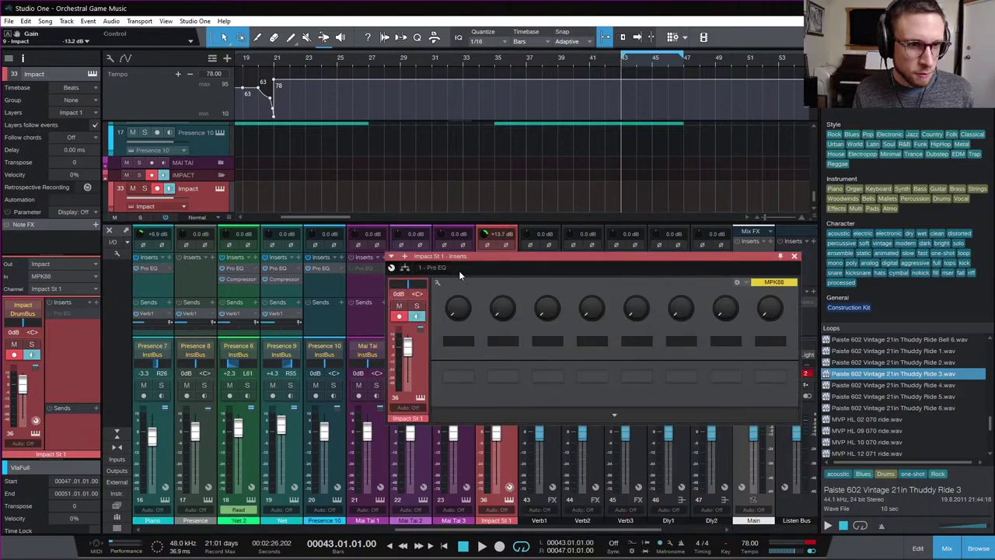
click(437, 283)
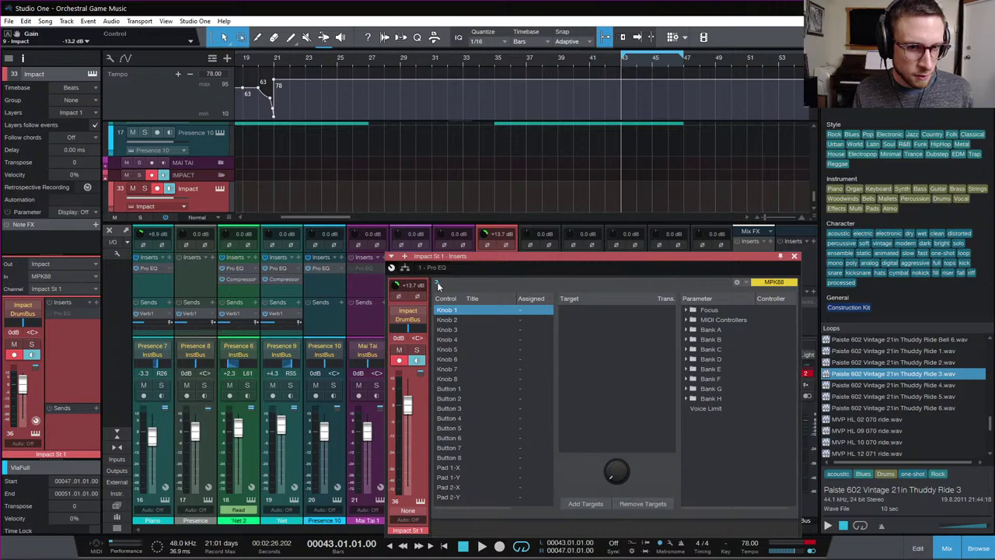
drag(504, 257, 463, 156)
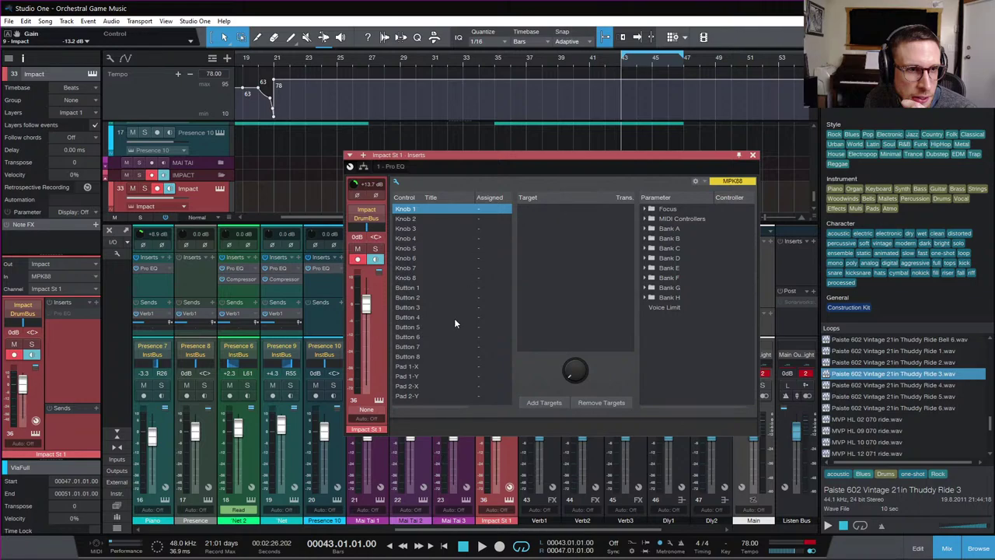
click(753, 156)
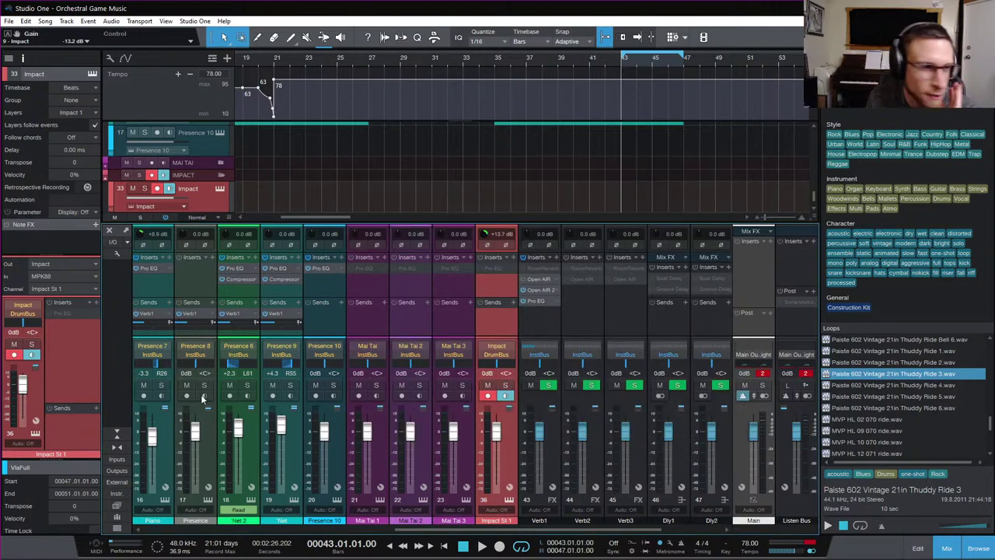
Hide the track inspector, and enable Pro EQ on the Impact St 1 channel with the low cut frequency set to 1.57 kHz
click(23, 58)
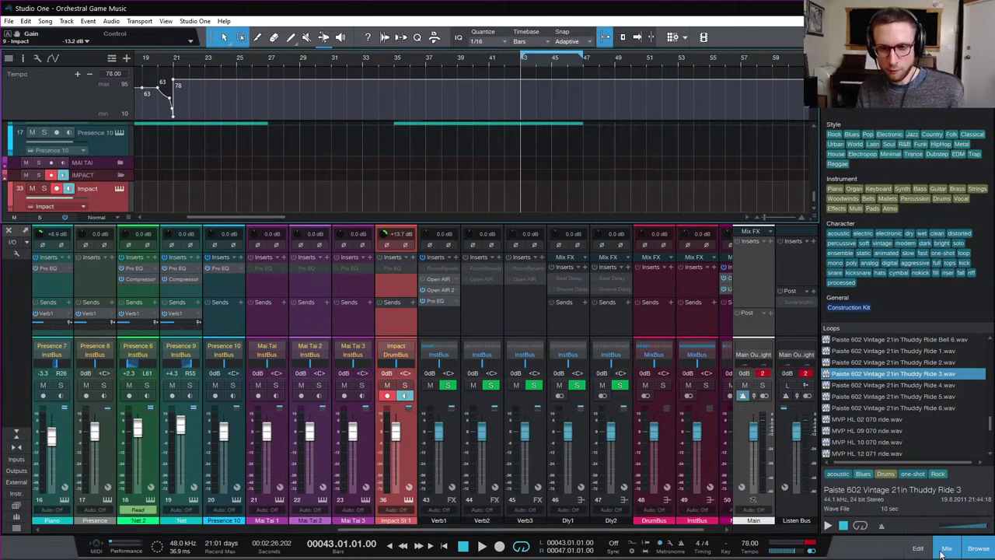
click(400, 267)
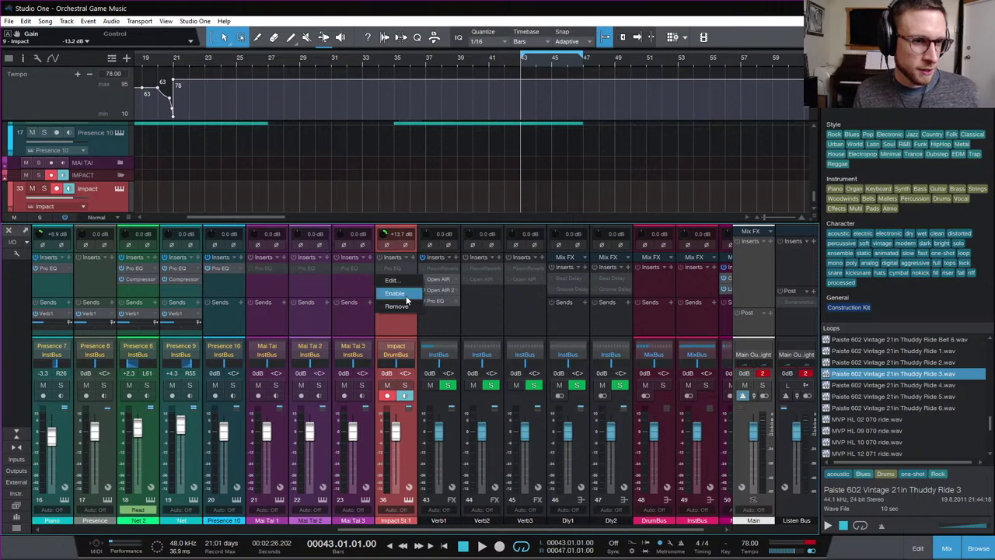
click(399, 287)
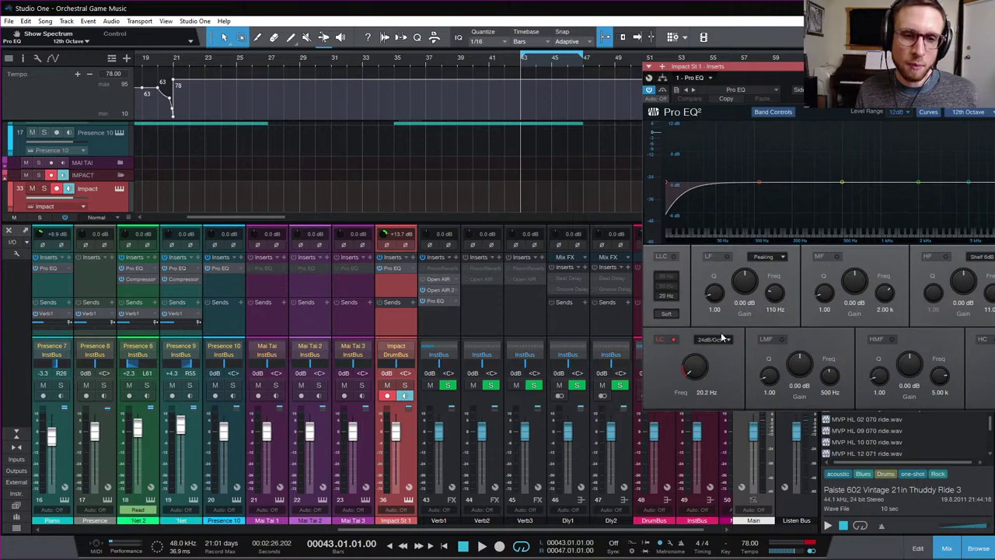
drag(695, 363, 703, 309)
drag(894, 67, 831, 269)
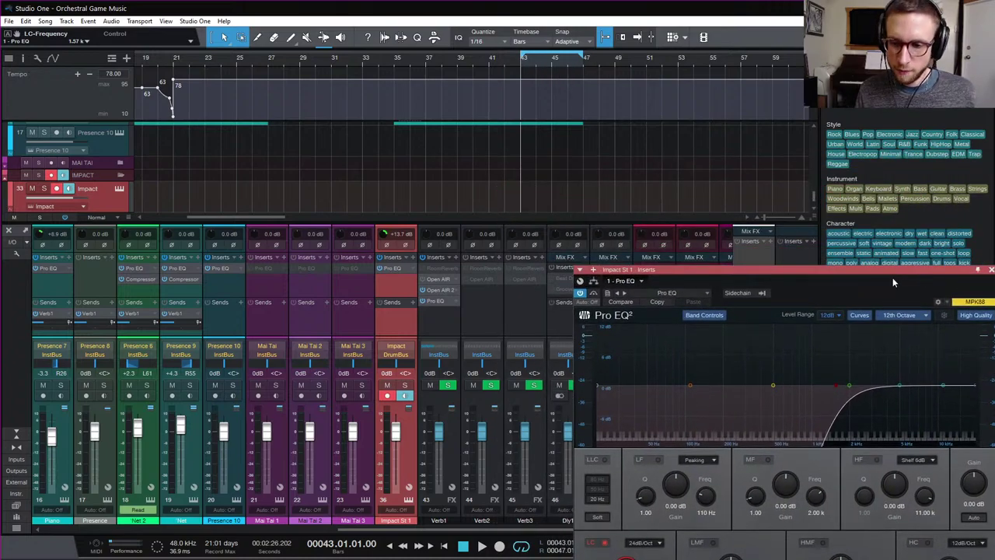
click(990, 269)
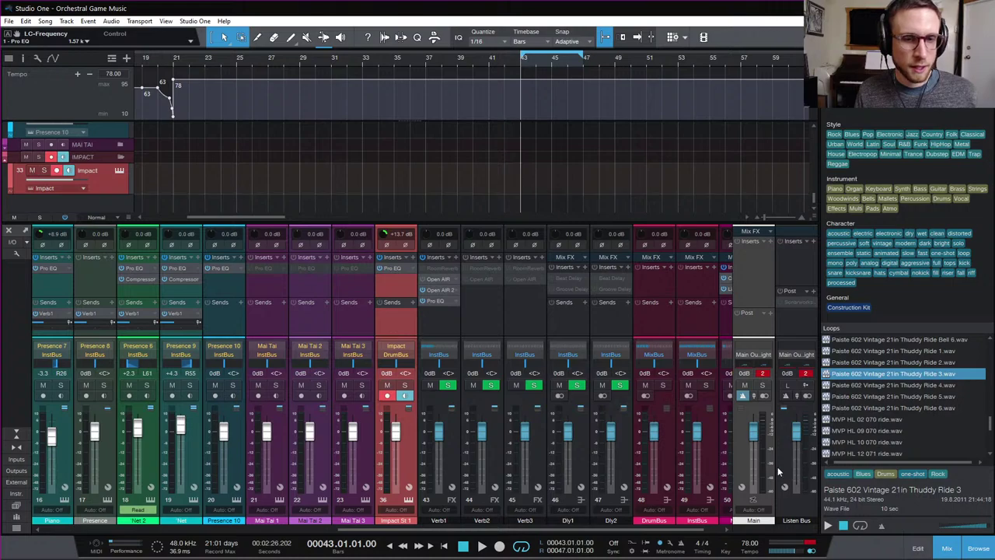
Hide the mixer, set the loop range to bars 35 to 39 and play the section
click(946, 549)
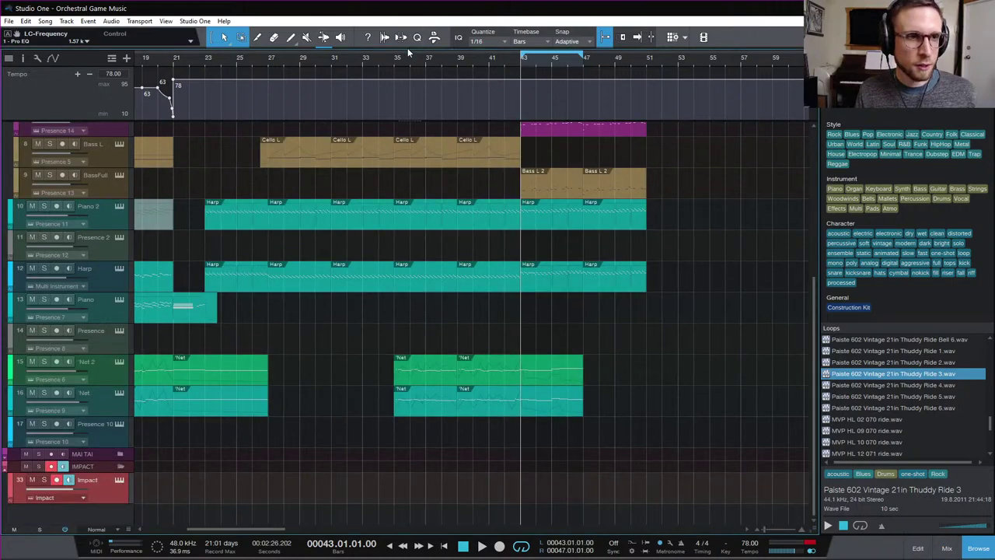
drag(396, 57, 461, 58)
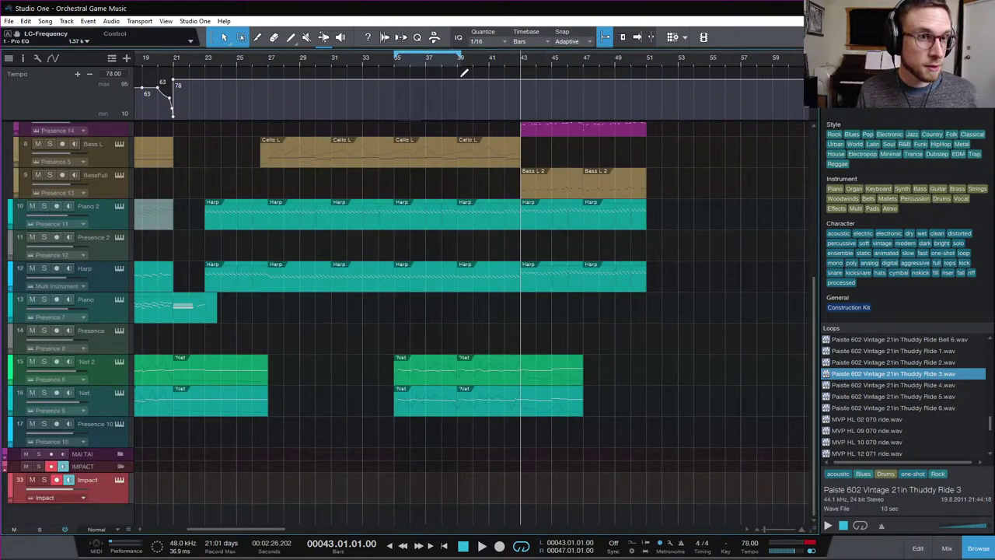
key(KP_1)
key(space)
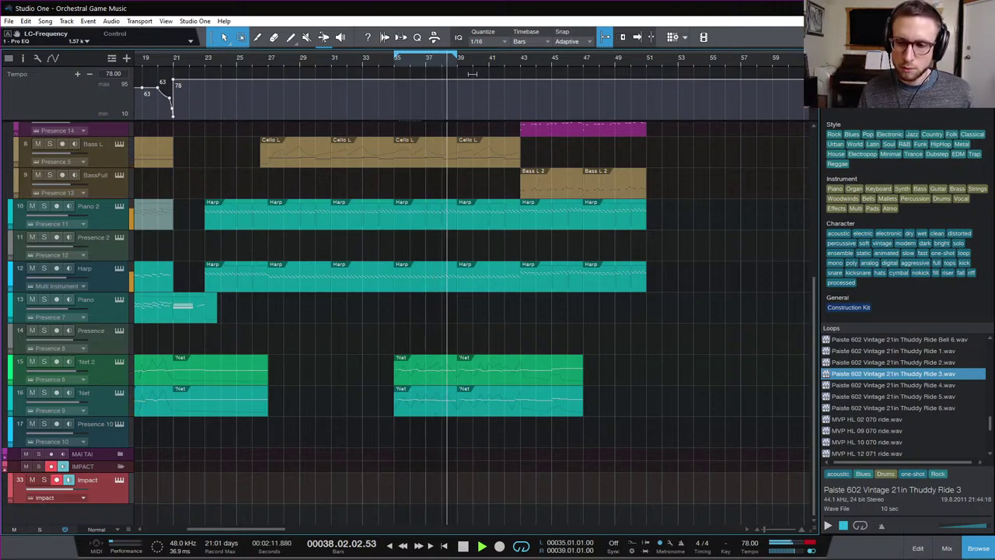
key(space)
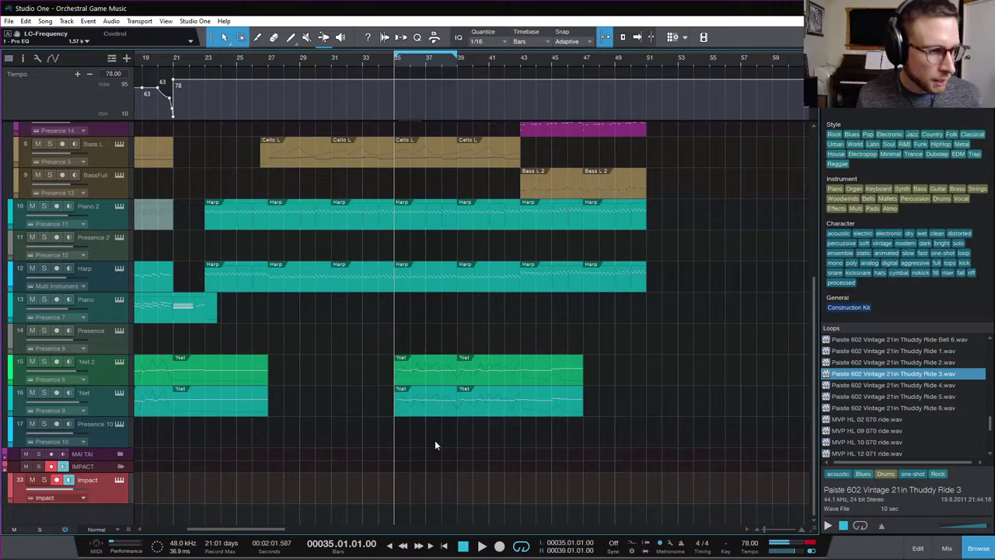
Create an empty part on the Impact track from bar 35 to 39 and show it in the editor's piano view
double_click(403, 495)
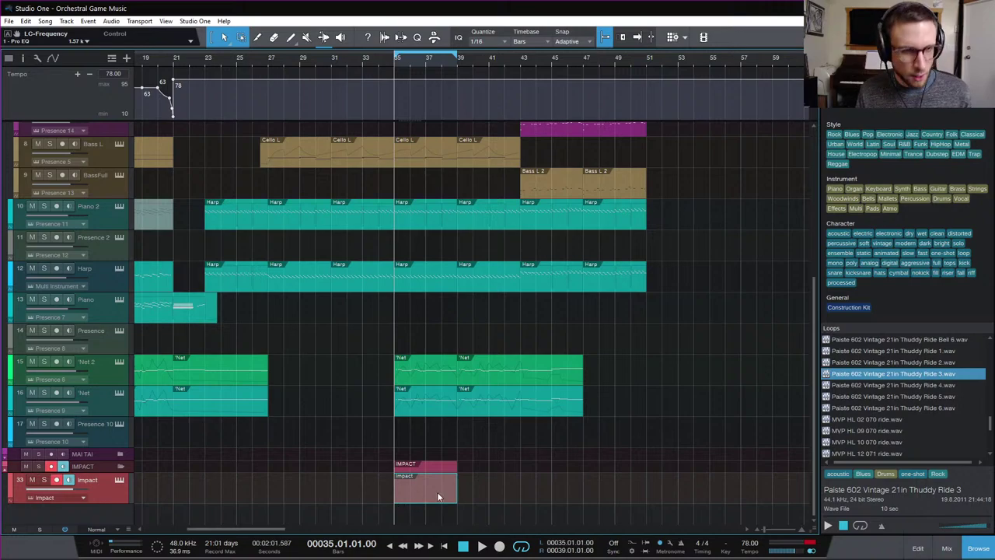
double_click(433, 501)
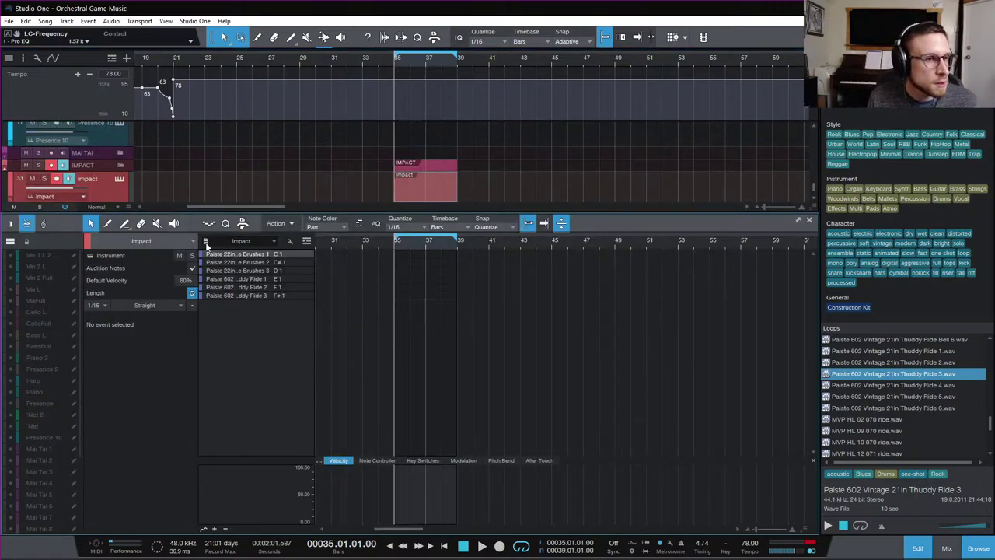
click(11, 223)
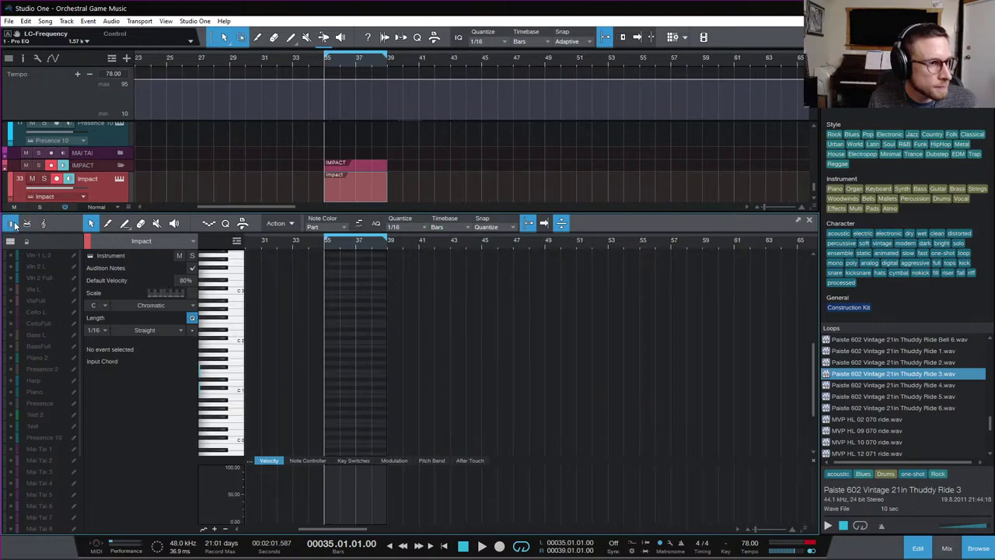
Draw a 1/16 note on C1 at the very start of bar 35 in the Impact part
key(e)
key(e)
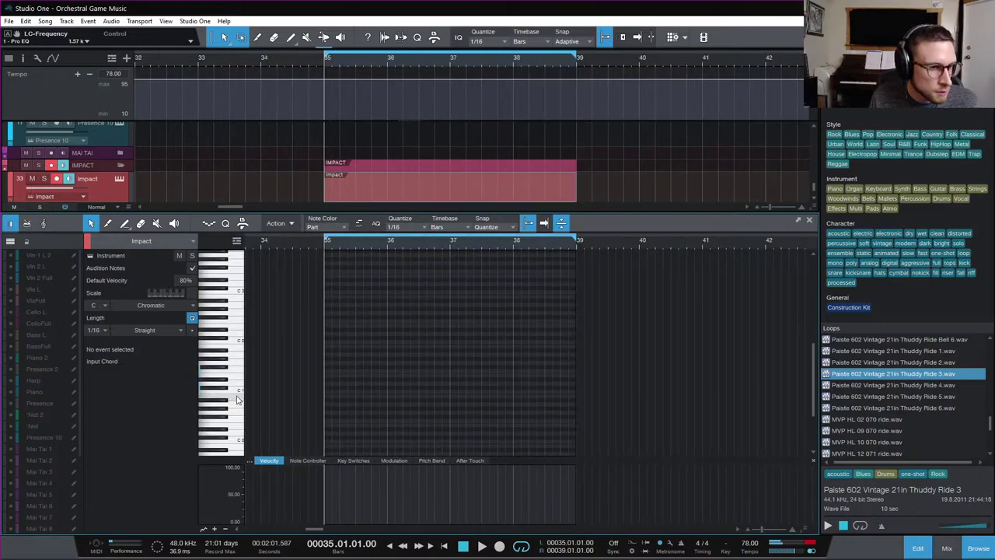
scroll(235, 394, down, 1)
scroll(241, 391, down, 1)
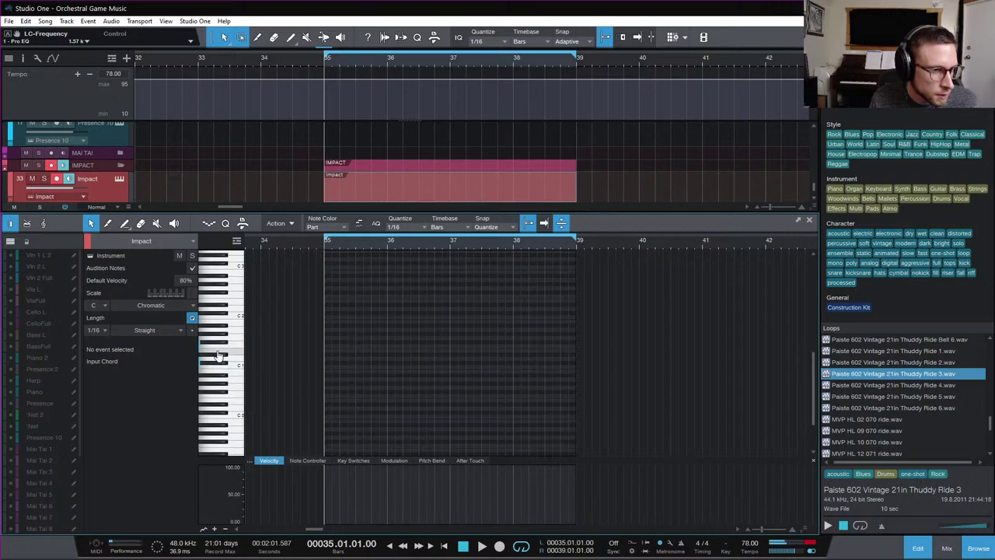
click(328, 365)
drag(328, 365, 325, 367)
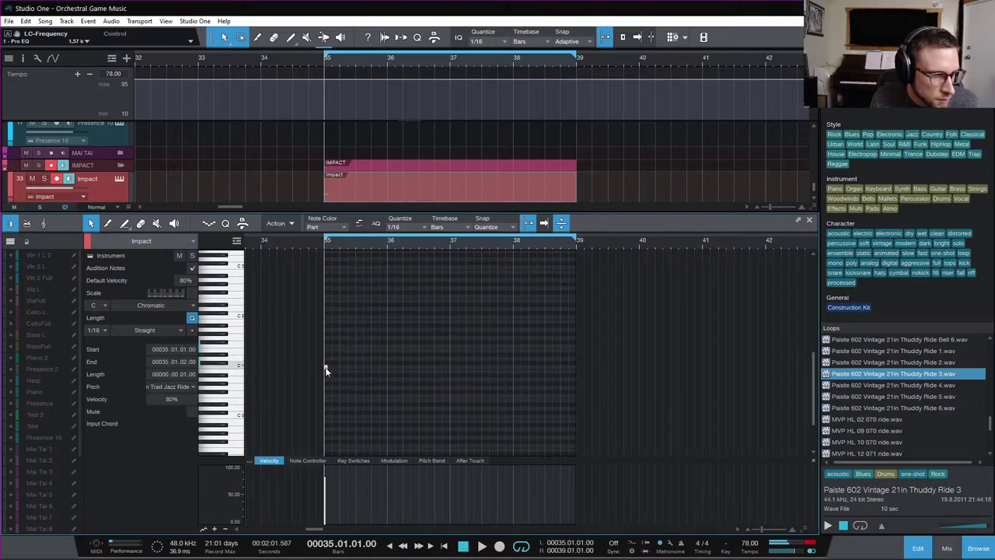
Fill the first beat of bar 35 with four 1/16 notes alternating between C#1 and C1, and audition them
click(375, 364)
key(e)
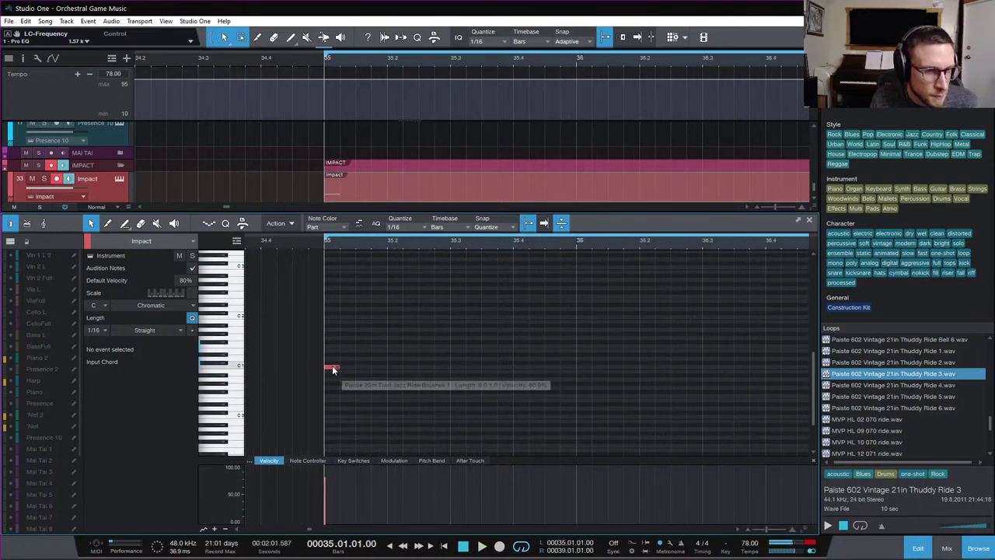
click(332, 368)
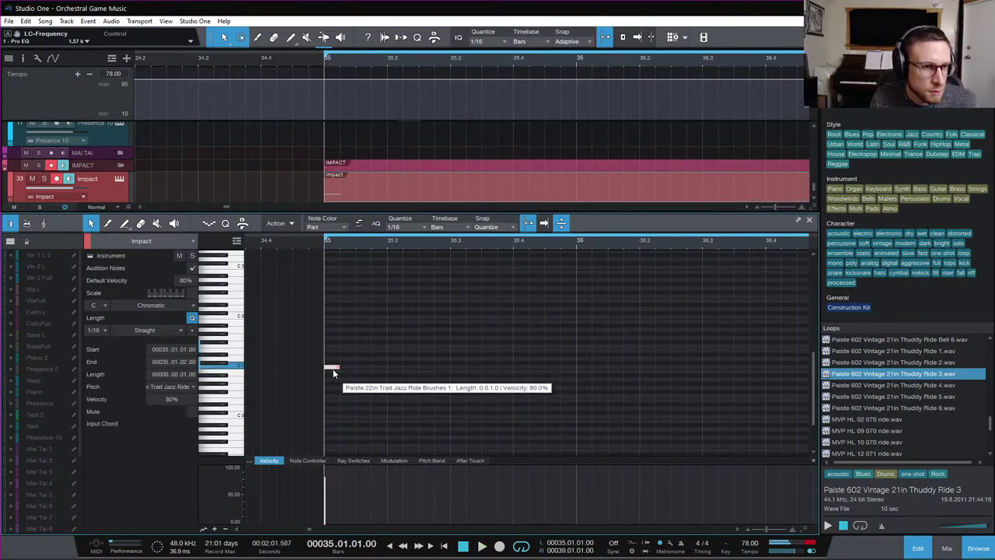
drag(332, 370, 350, 370)
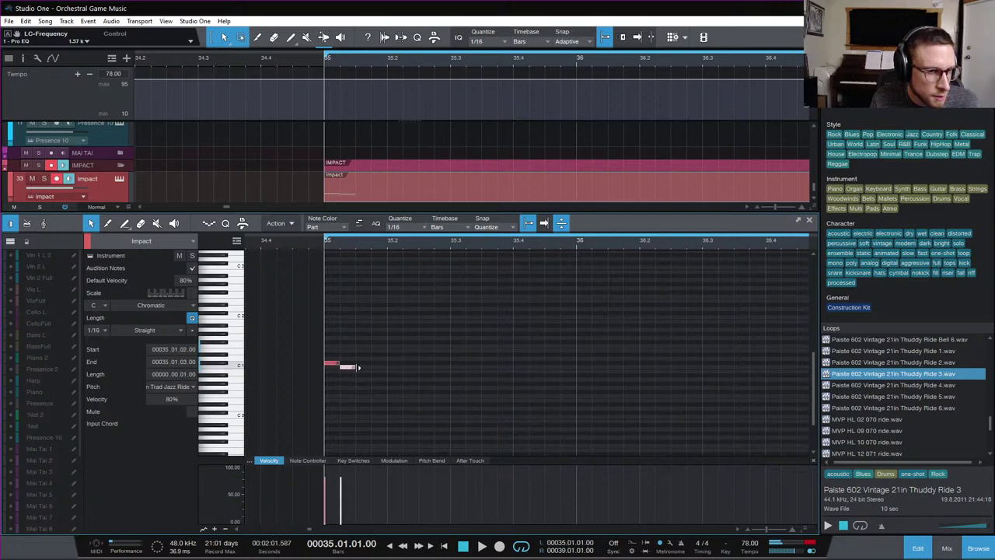
key(d)
key(space)
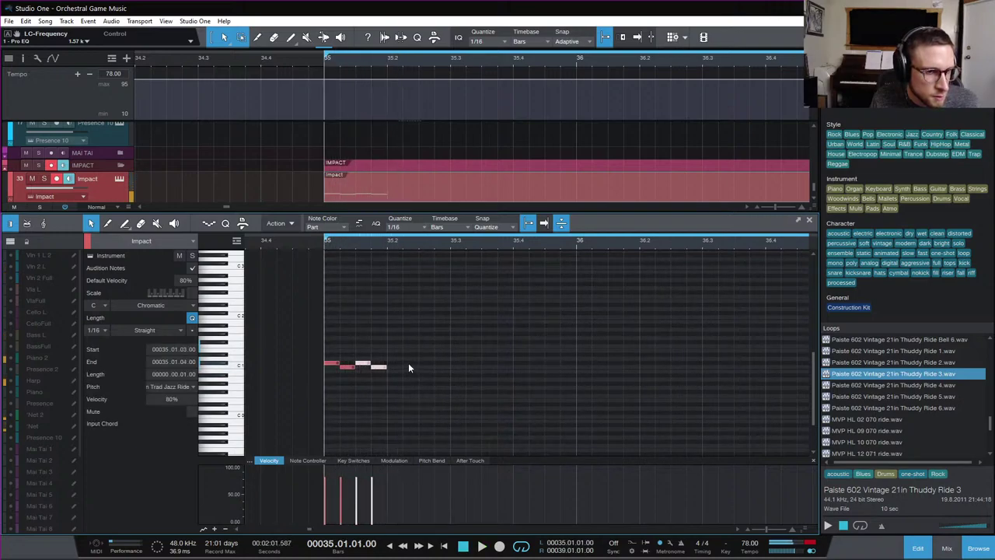
key(space)
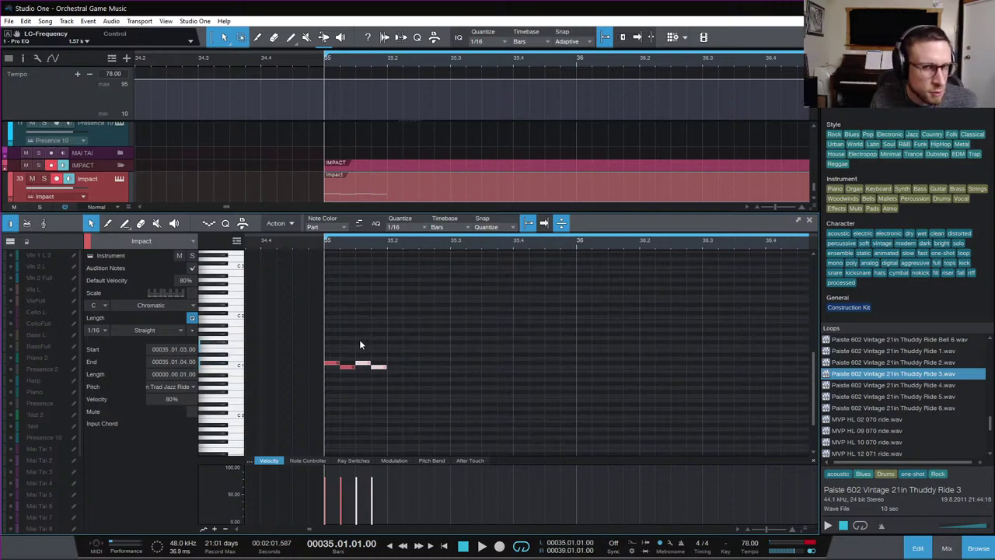
Lower the velocities of the C#1 and C1 brush notes while auditioning, setting the two C1 notes to 19%
drag(401, 368, 335, 382)
drag(374, 495, 385, 503)
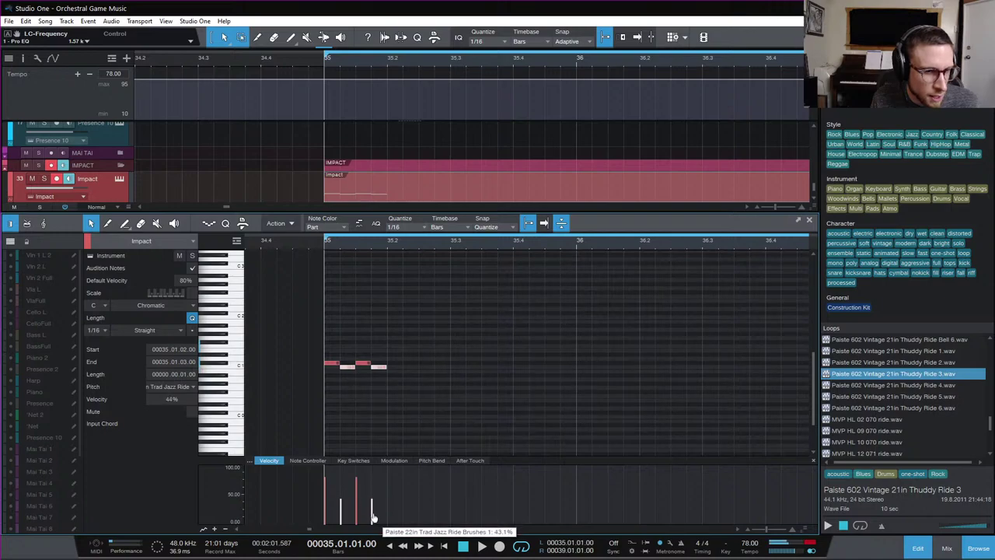
key(space)
key(space)
key(space)
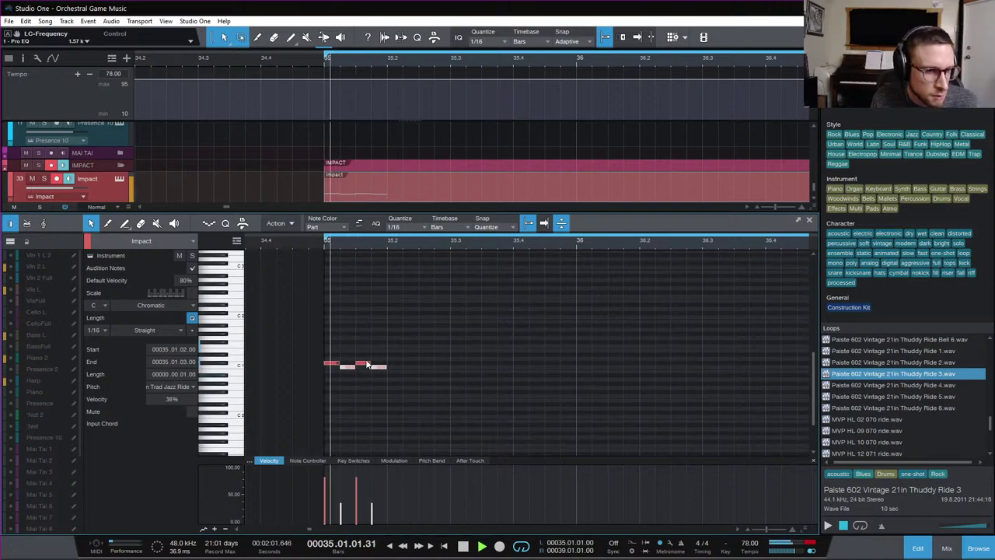
key(space)
drag(308, 353, 381, 366)
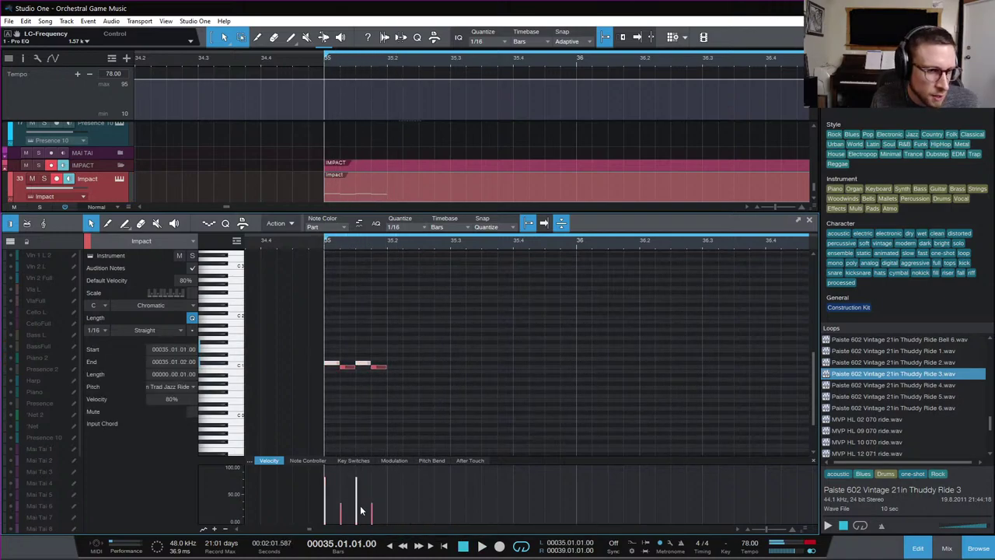
drag(358, 498, 375, 524)
click(221, 372)
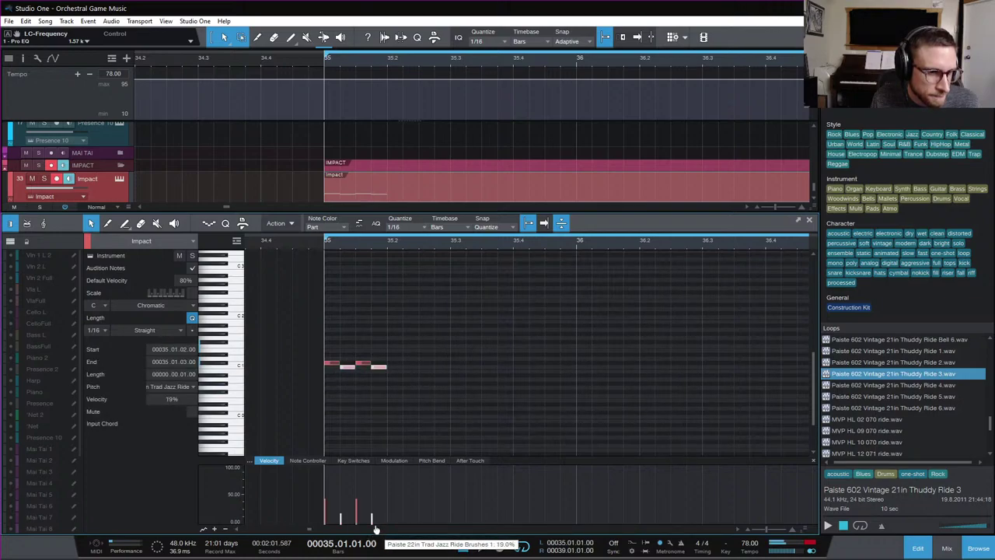
Duplicate the four brush notes of the first beat three times so the pattern fills bar 35
key(space)
key(space)
drag(395, 350, 325, 391)
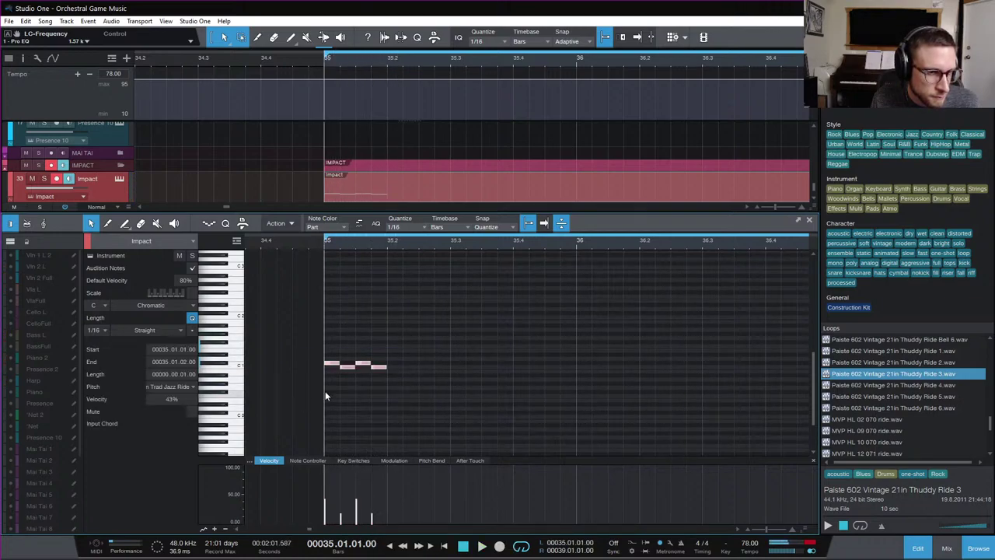
key(d)
key(d)
key(d)
Duplicate the brush pattern of bar 35 into bar 36, audition it, and duplicate both bars into bars 37 and 38
key(space)
drag(616, 334, 320, 420)
key(d)
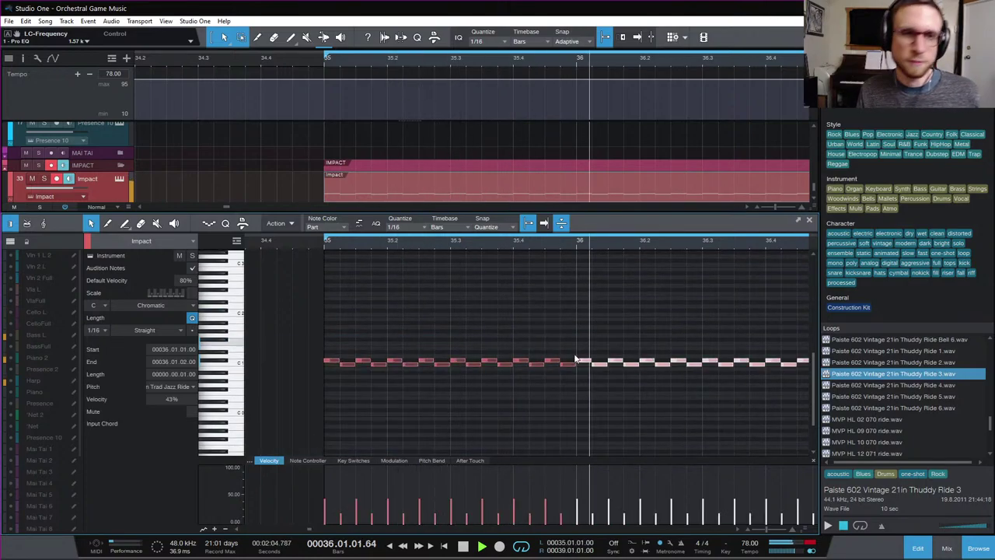
click(475, 333)
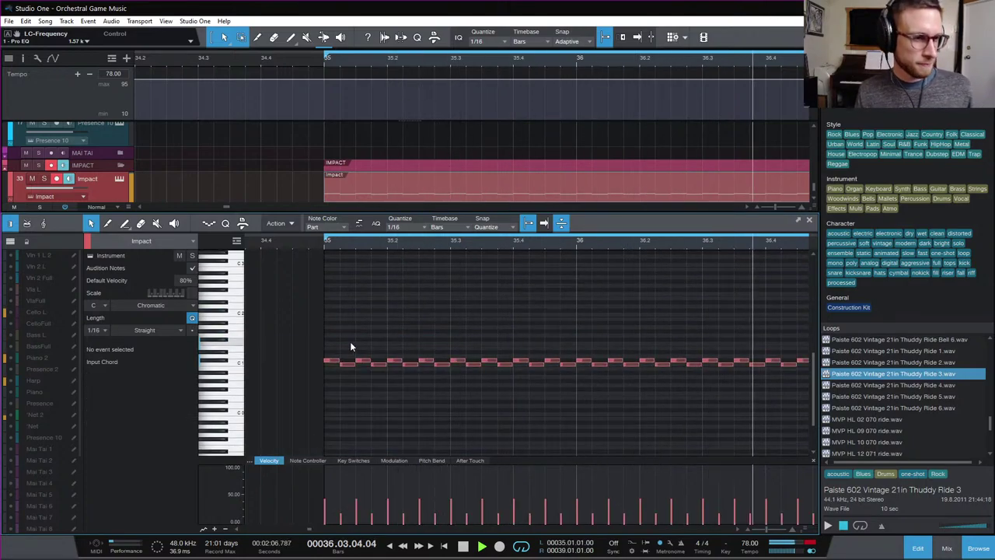
key(space)
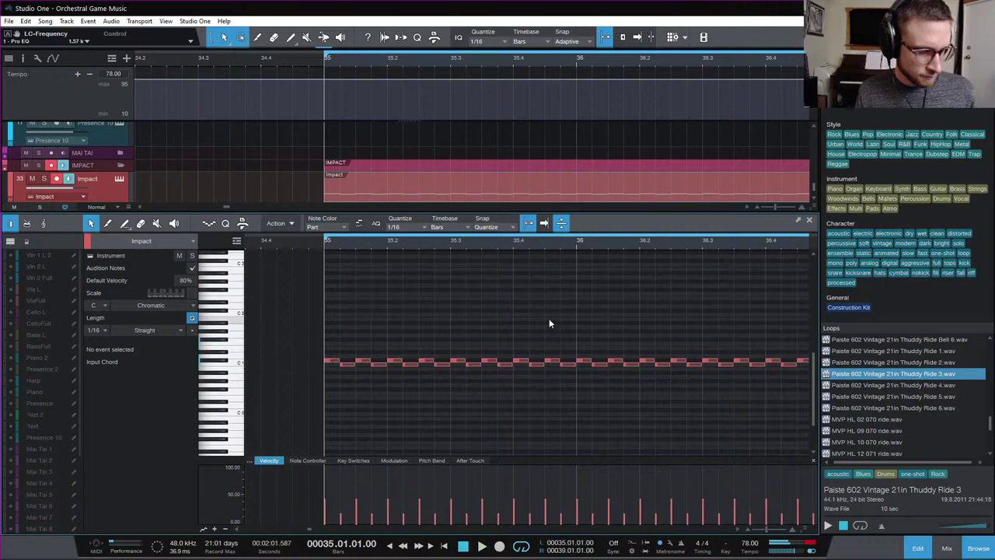
key(w)
drag(648, 323, 252, 449)
key(d)
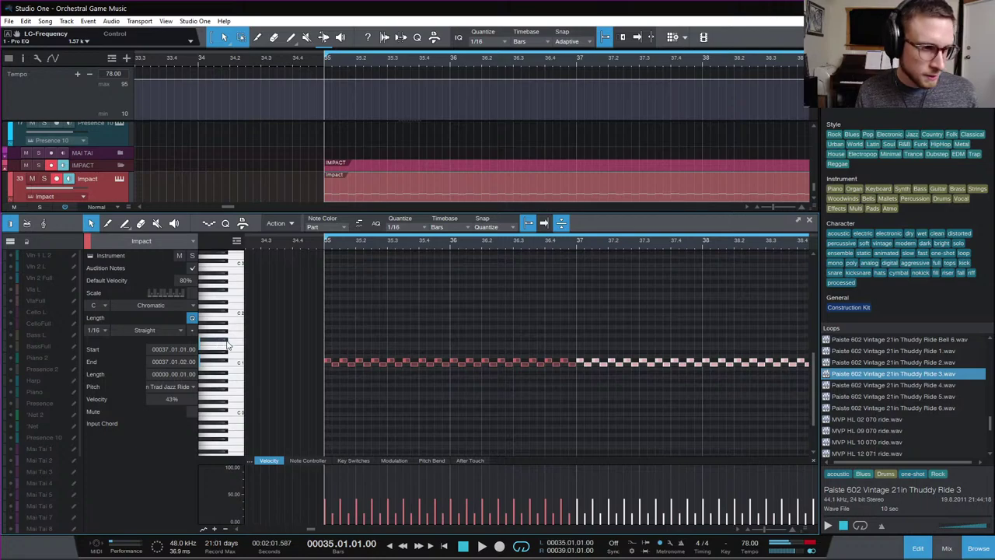
Draw two 1/16 Vintage 21in Thuddy Ride notes at 35.01.01 and 35.01.04 above the brush pattern
double_click(328, 344)
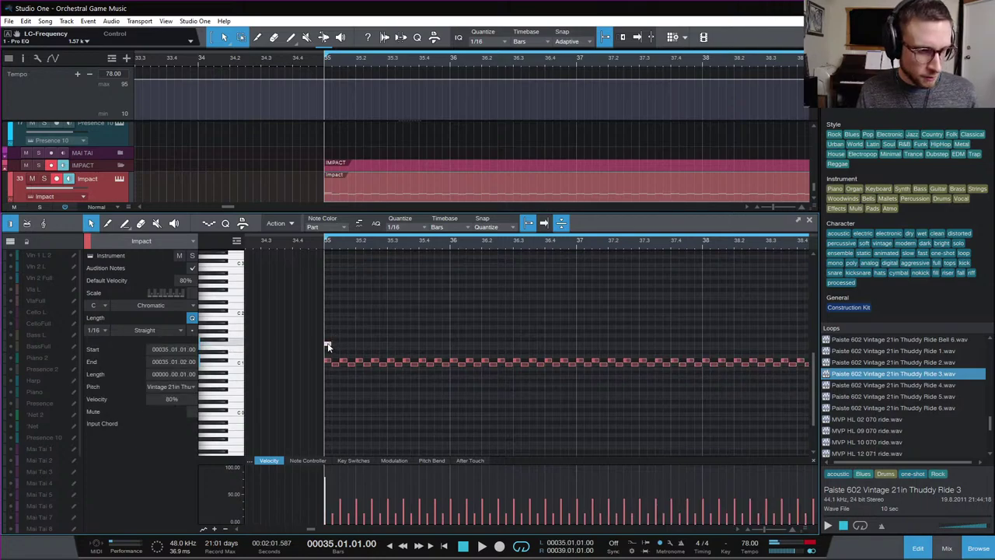
double_click(349, 344)
key(space)
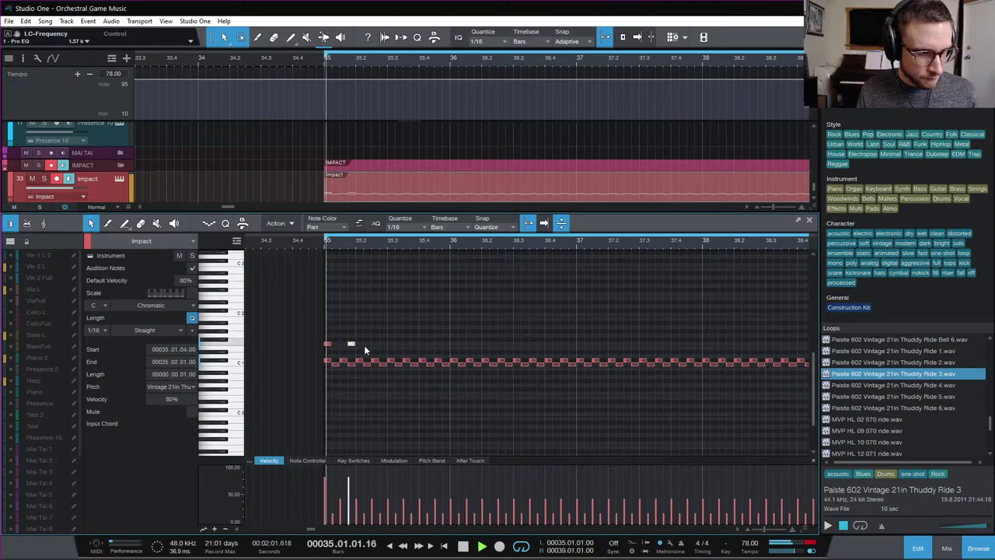
key(space)
Duplicate the Thuddy Ride notes into a run of eight, evenly spaced three sixteenths apart from bar 35, and play it
drag(373, 336, 317, 348)
key(d)
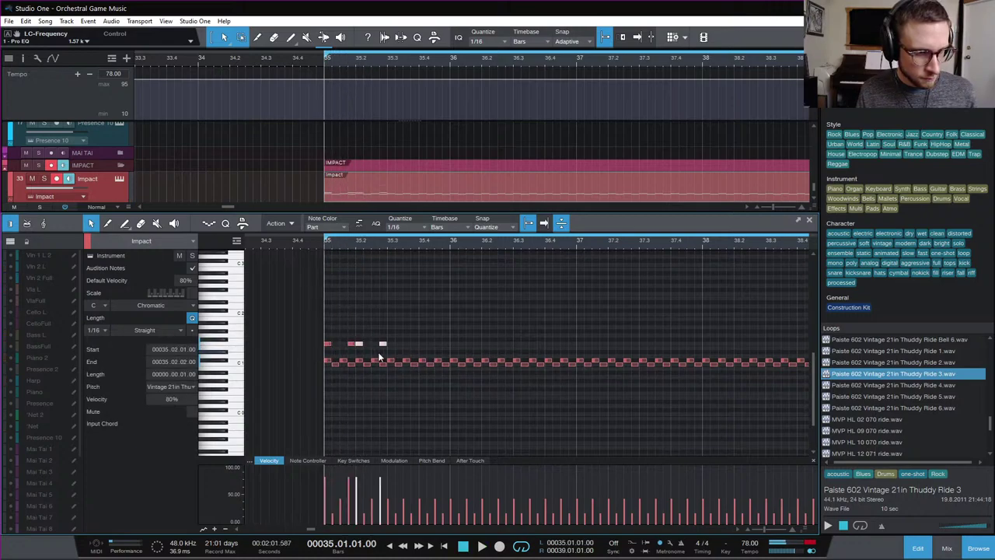
drag(383, 344, 425, 347)
click(341, 349)
key(d)
key(space)
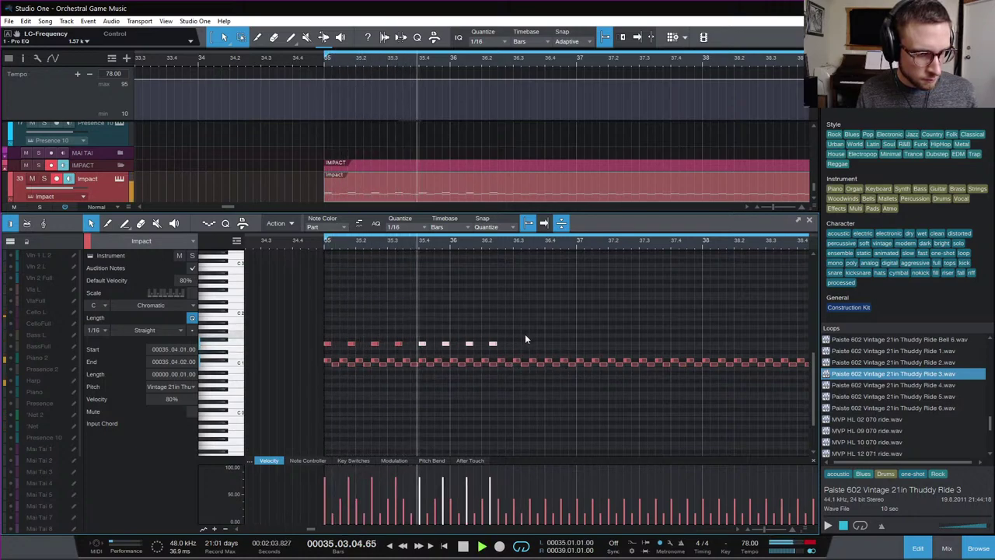
Duplicate the eight Thuddy Ride notes so the copy starts at bar 37
drag(529, 335, 306, 353)
key(d)
key(space)
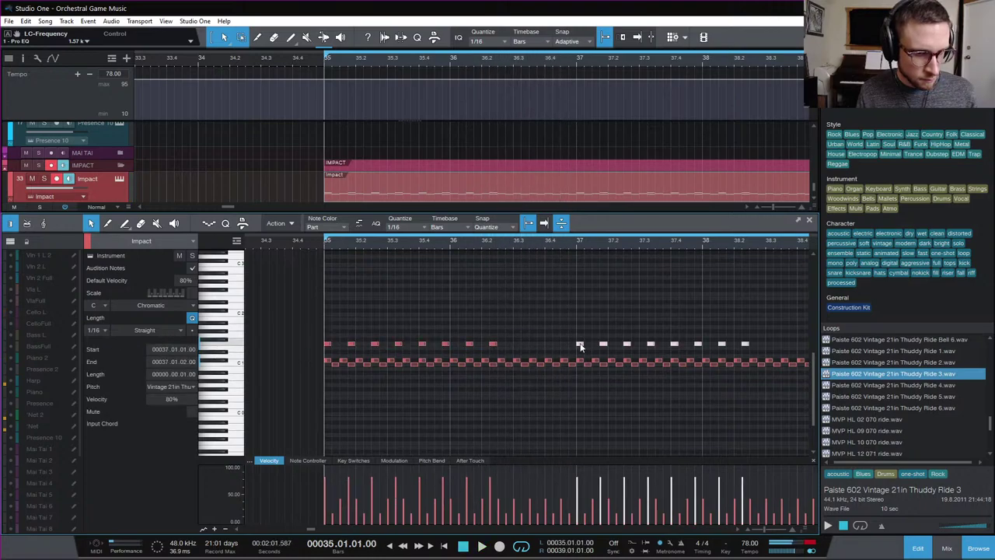
Fill the gap in bar 36 with three more ride notes at the same spacing, the last at 36.04.03, and play it
drag(492, 343, 547, 346)
key(ctrl+z)
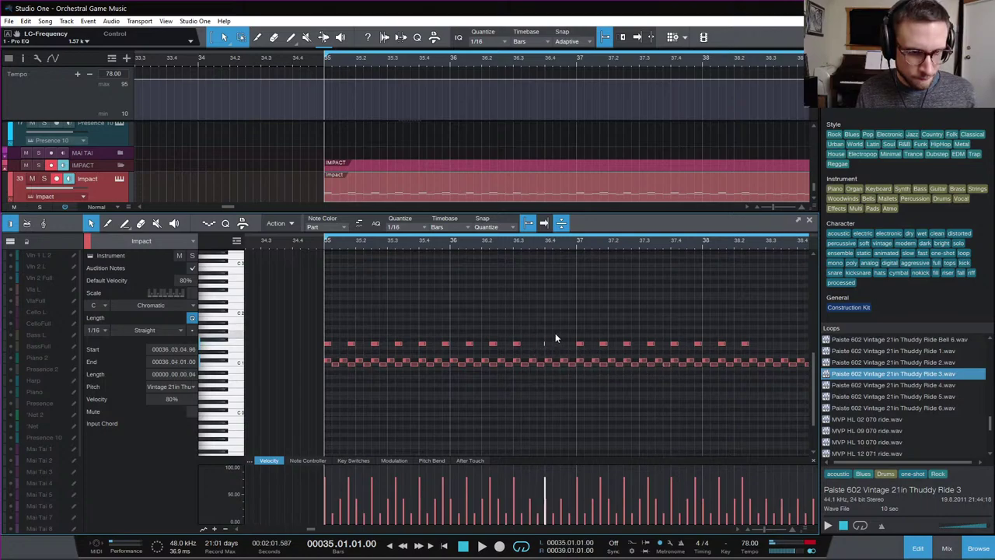
click(555, 333)
drag(540, 342, 562, 344)
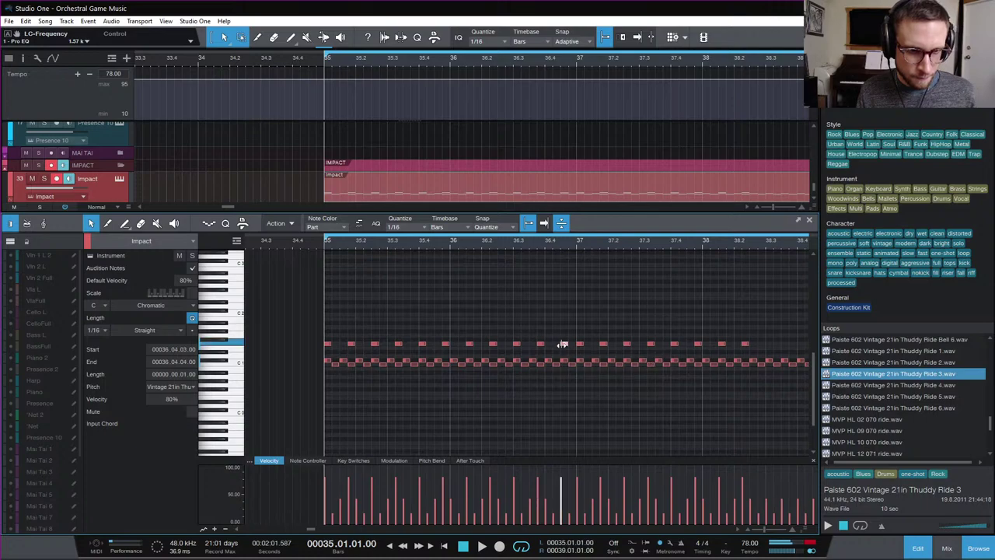
key(space)
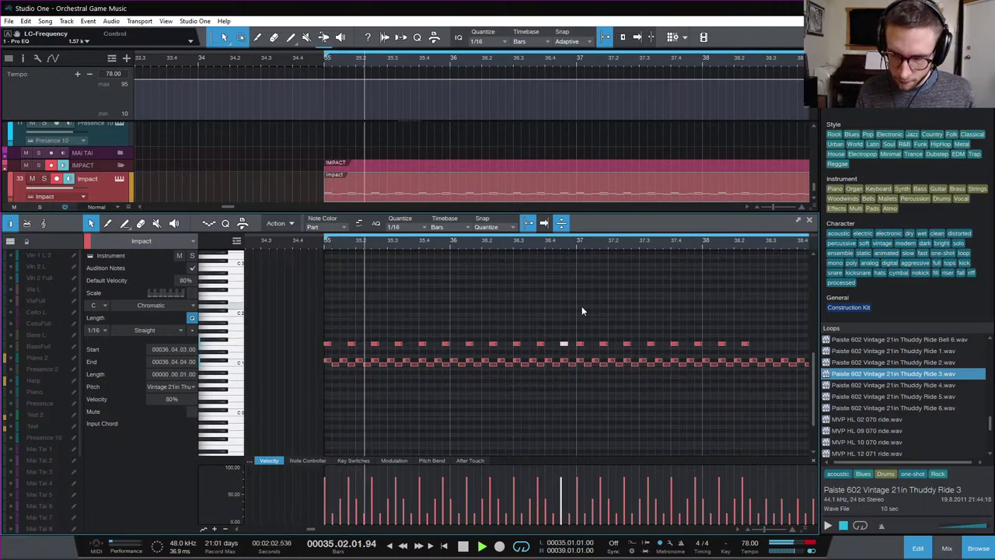
click(581, 308)
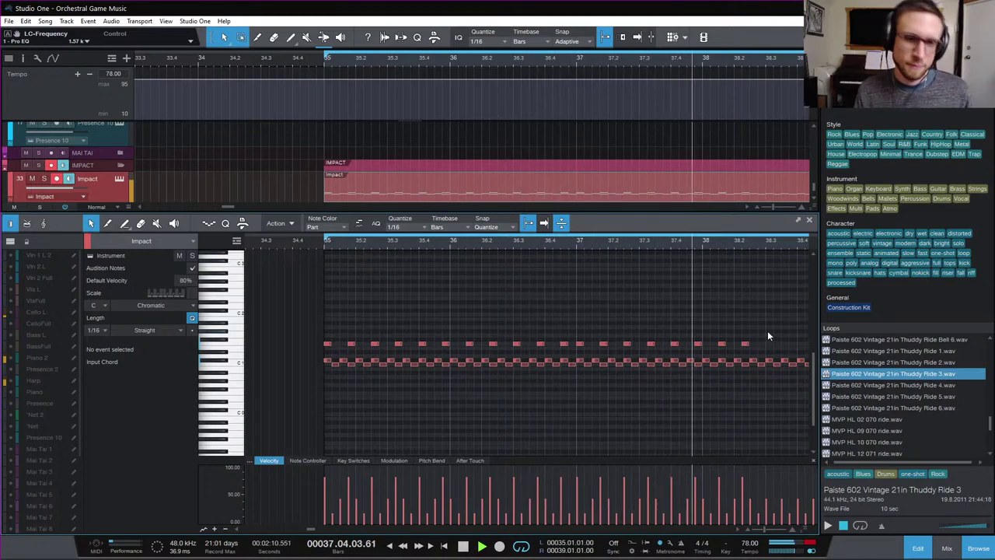
key(space)
Play the ride pattern from bar 35 and examine how its accents fall against the downbeat of bar 37
key(space)
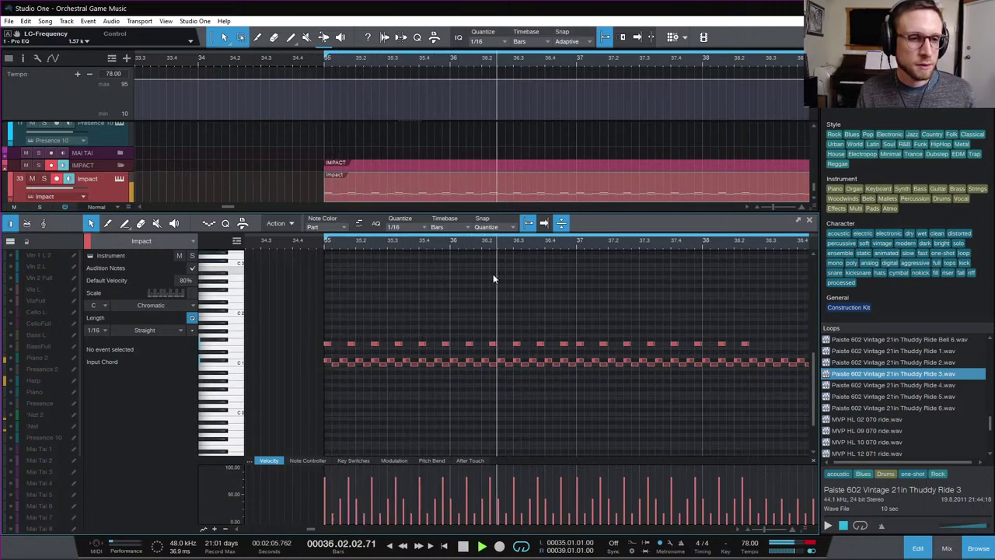
key(space)
mouse_move(450, 324)
mouse_down()
mouse_move(787, 327)
mouse_move(550, 325)
mouse_up()
double_click(490, 326)
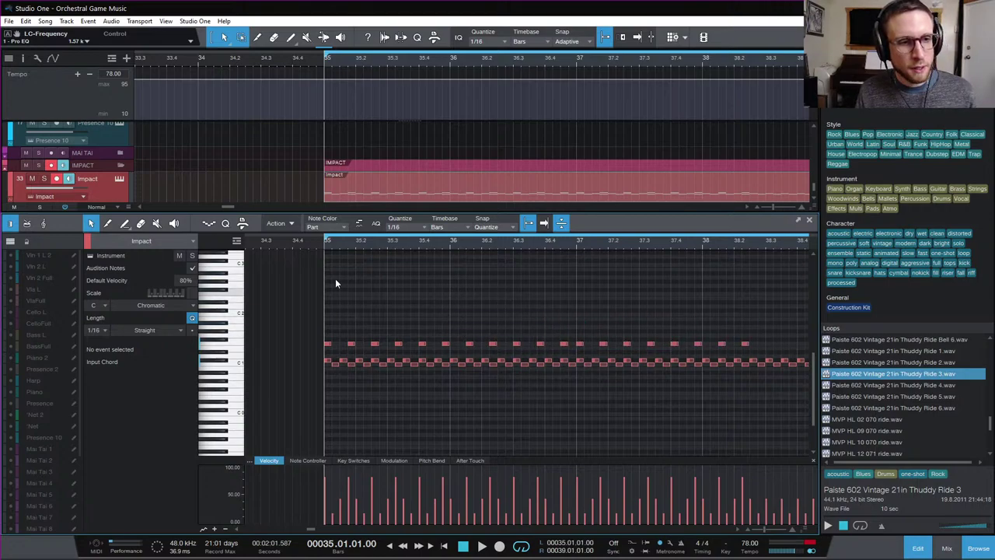
click(328, 342)
click(351, 345)
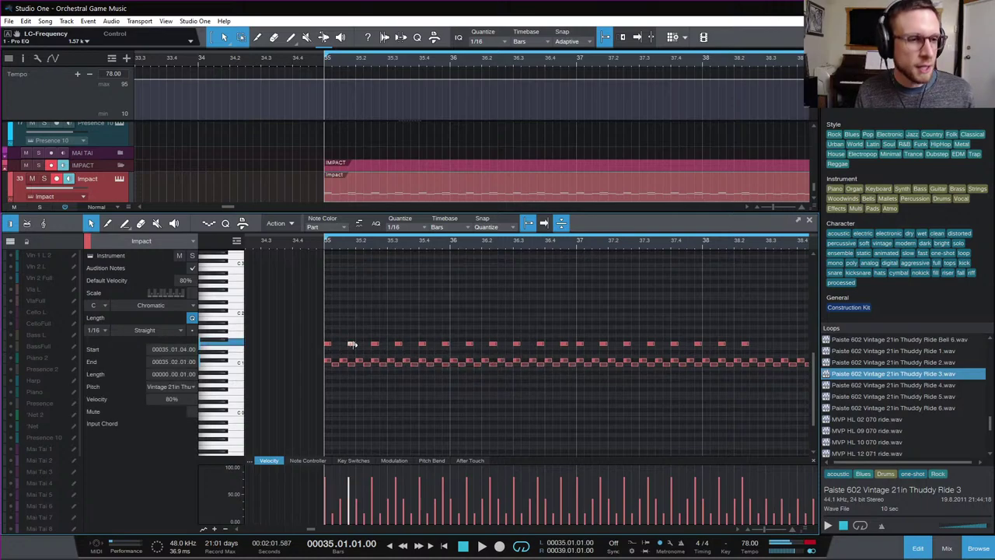
click(375, 343)
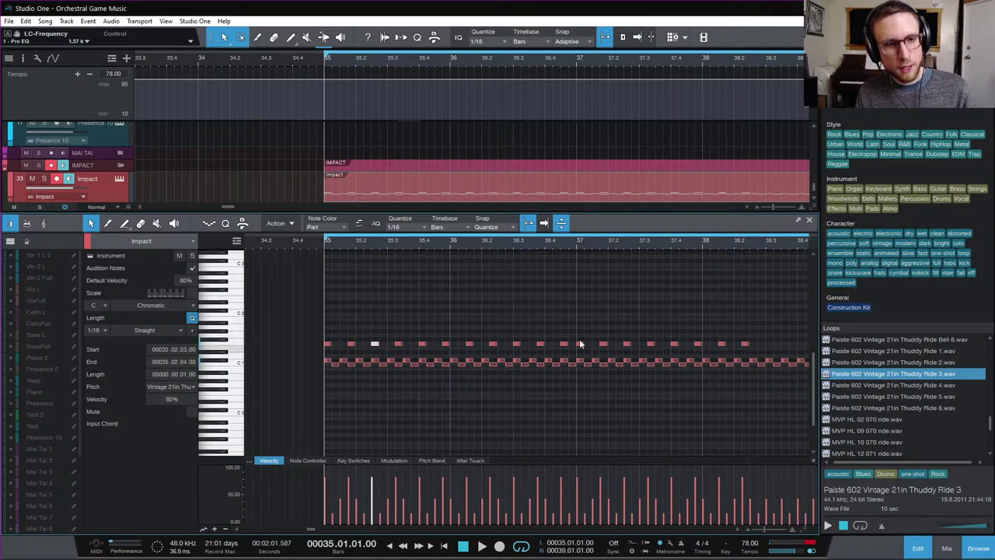
click(577, 242)
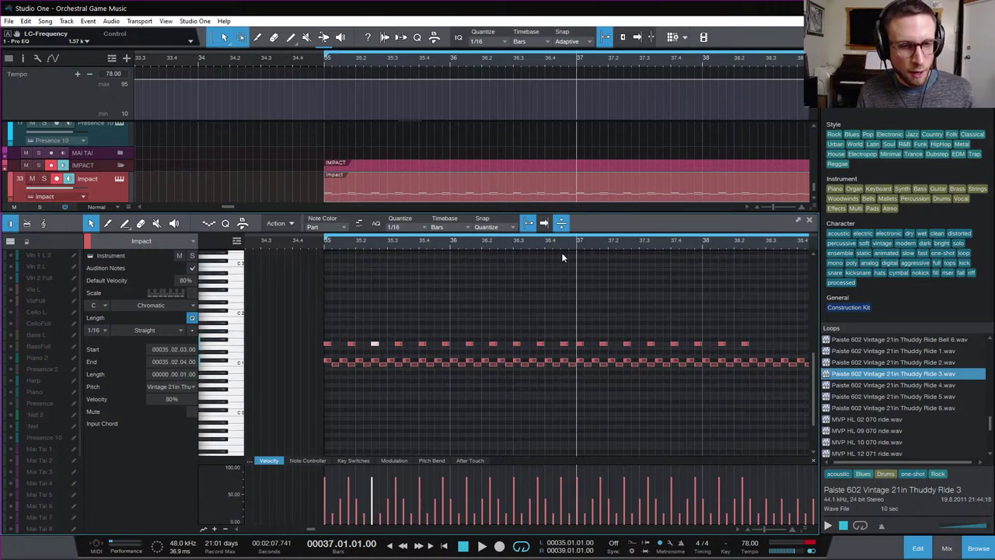
click(325, 247)
key(space)
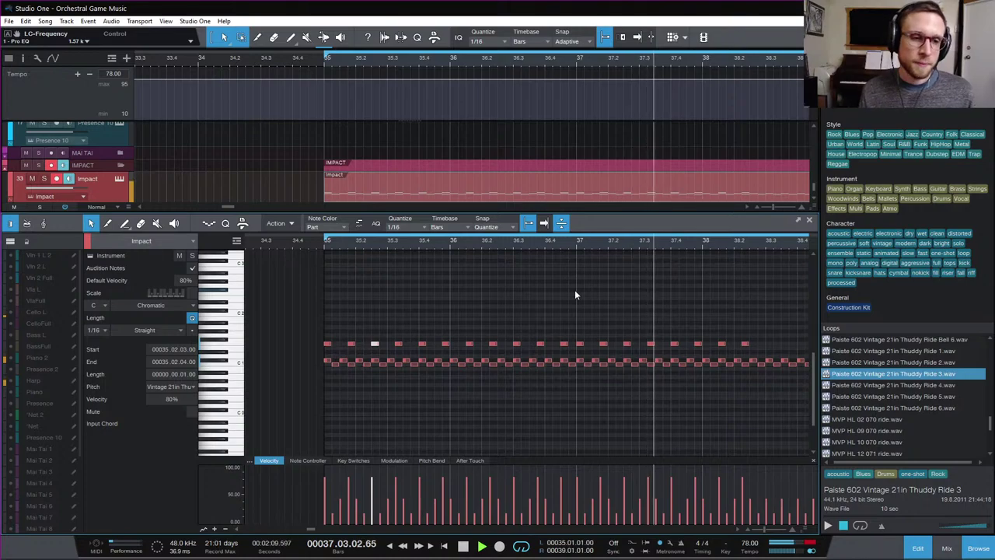
key(space)
Move the last five ride notes of bar 36 two sixteenths earlier, starting on the bar's downbeat, and audition the pattern
drag(455, 329, 563, 347)
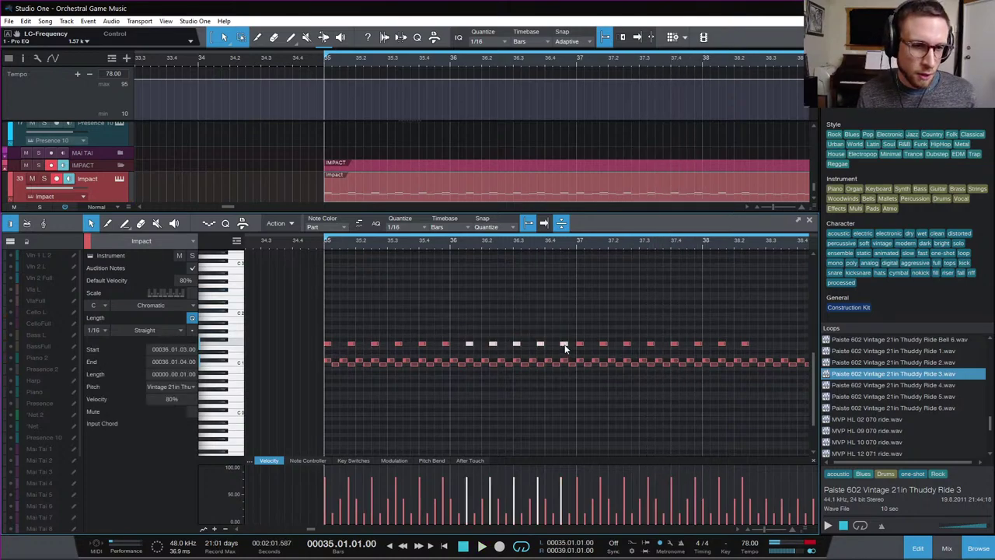
click(539, 308)
key(space)
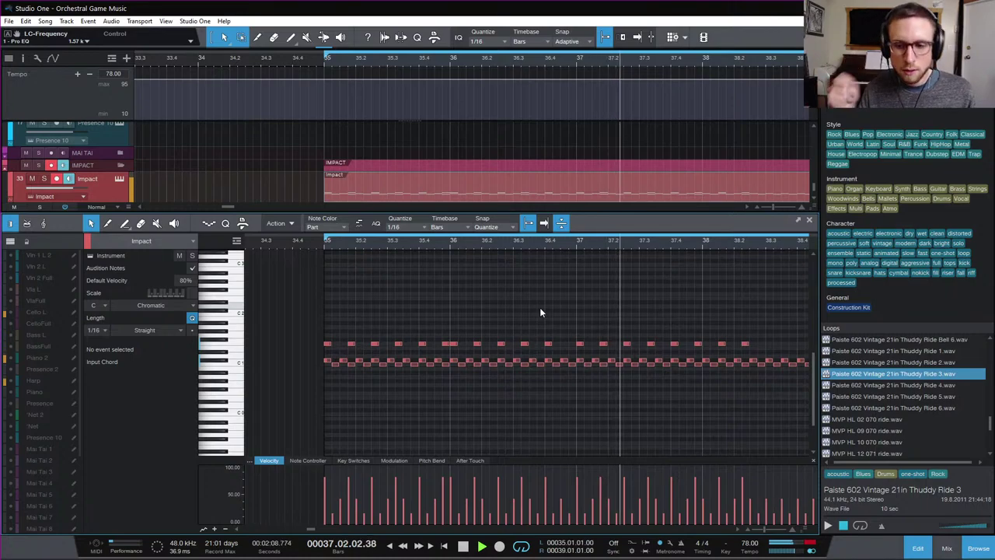
key(space)
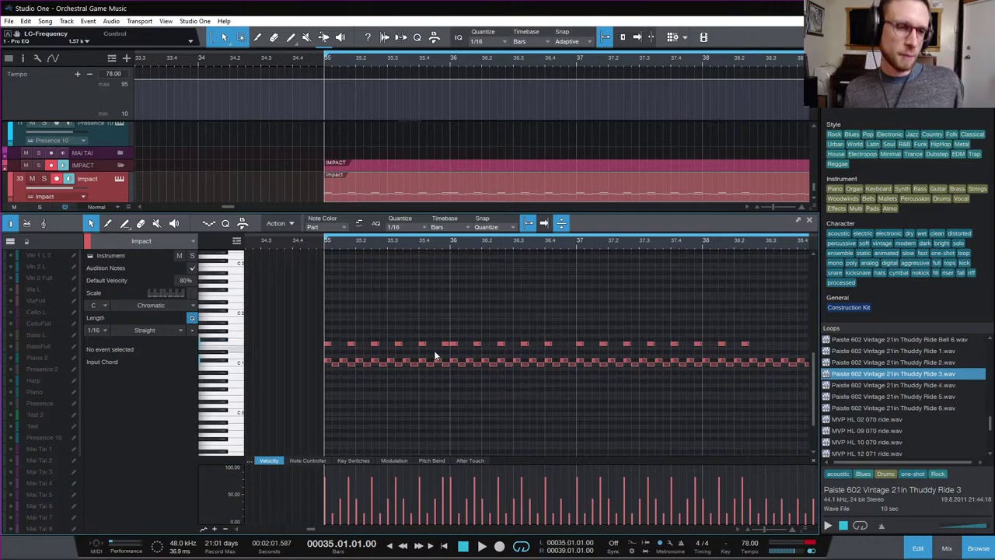
key(space)
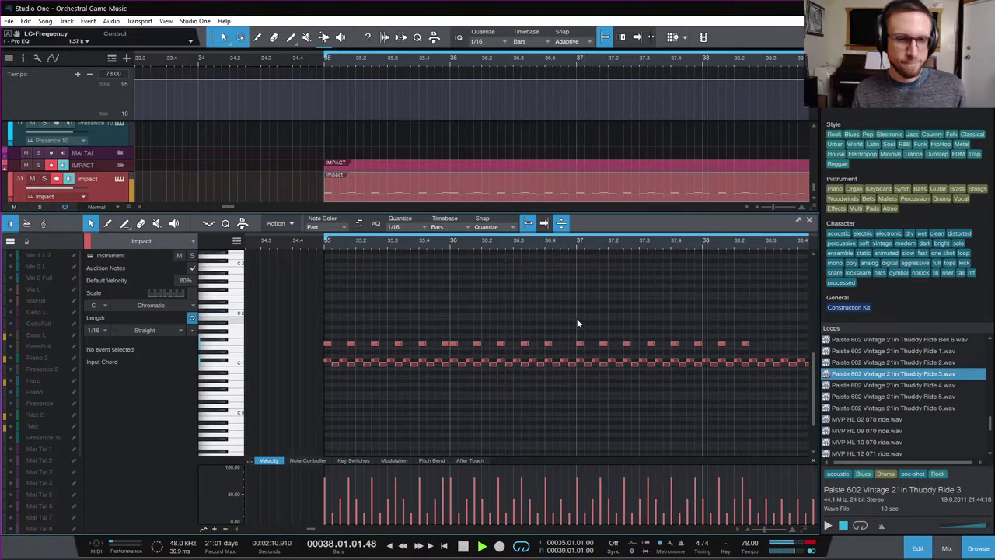
key(space)
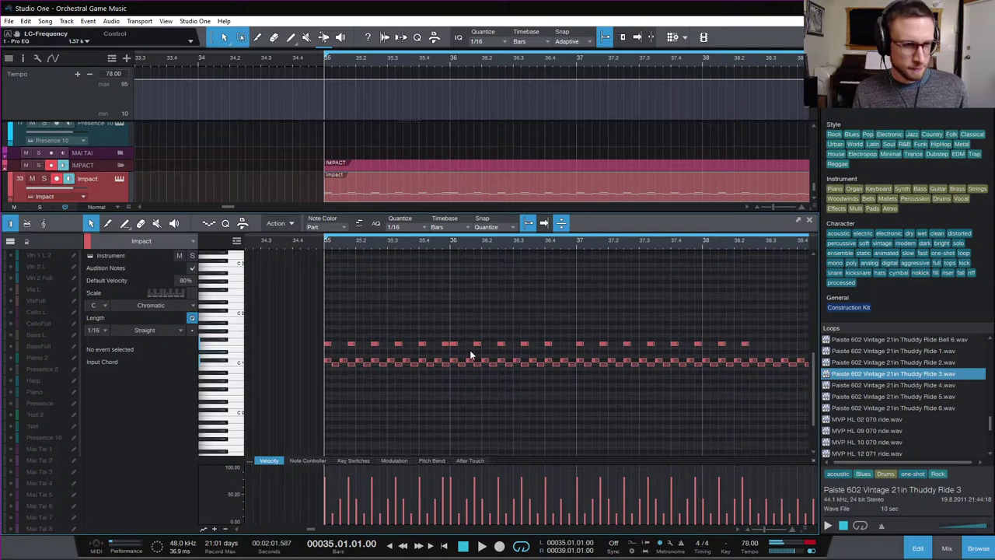
Try the ride note at 35.04.04 one semitone lower with reduced velocity while auditioning, and return it to its original pitch
click(446, 344)
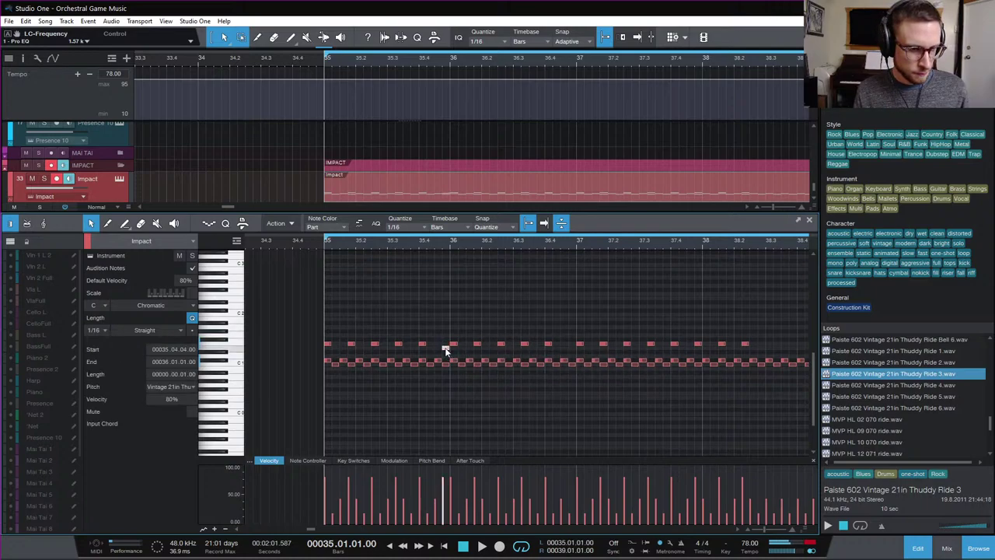
drag(444, 490, 444, 496)
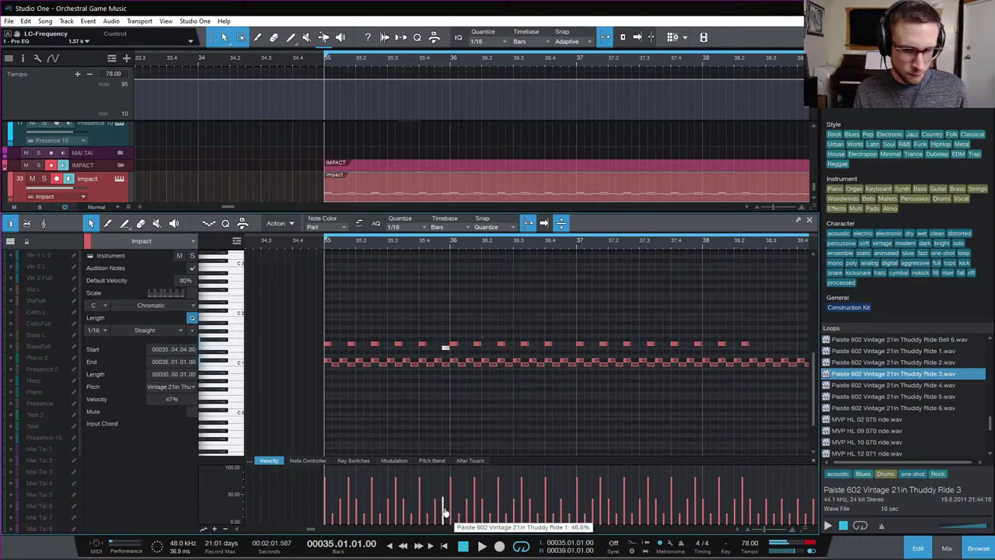
key(space)
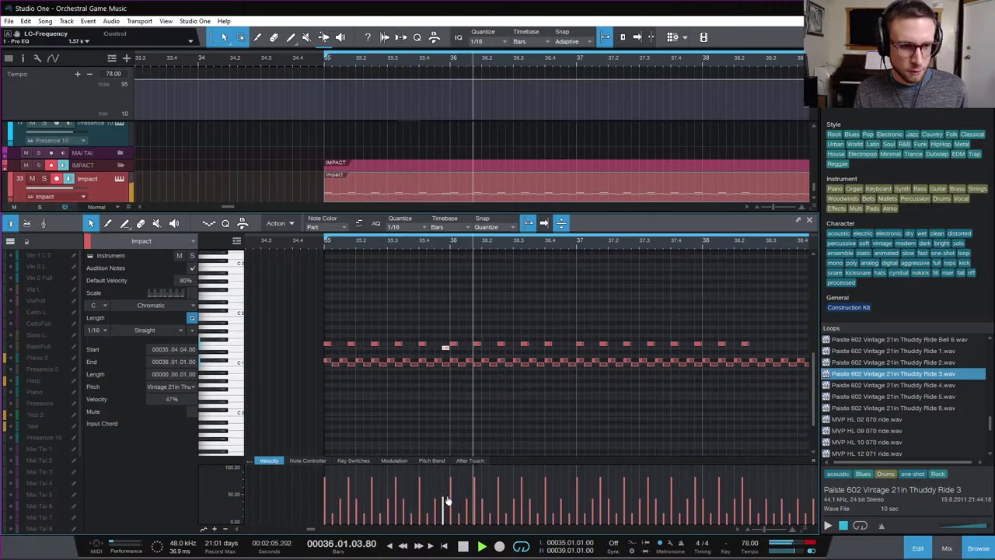
key(space)
drag(443, 497, 442, 489)
key(space)
click(465, 315)
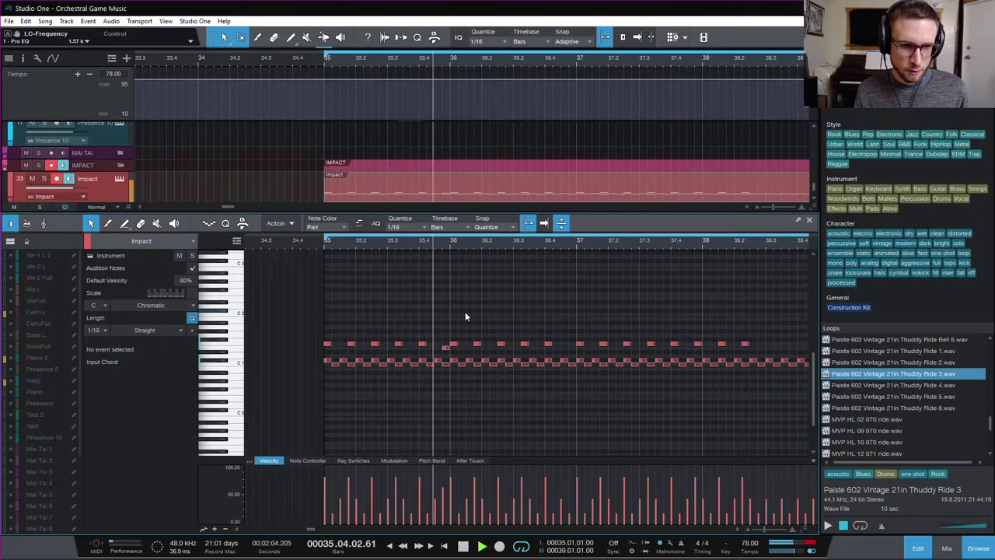
key(space)
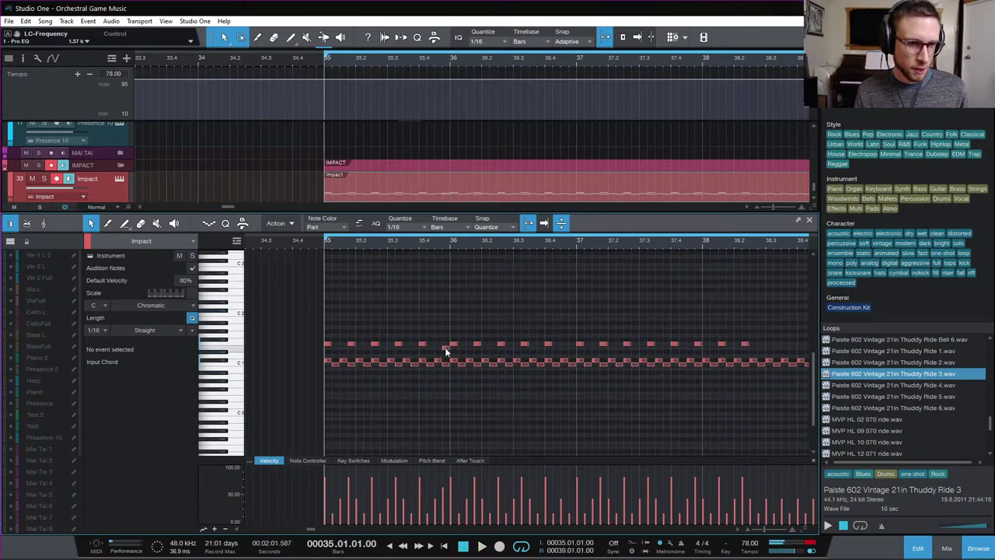
mouse_move(444, 347)
mouse_down()
mouse_move(457, 344)
mouse_move(445, 344)
mouse_up()
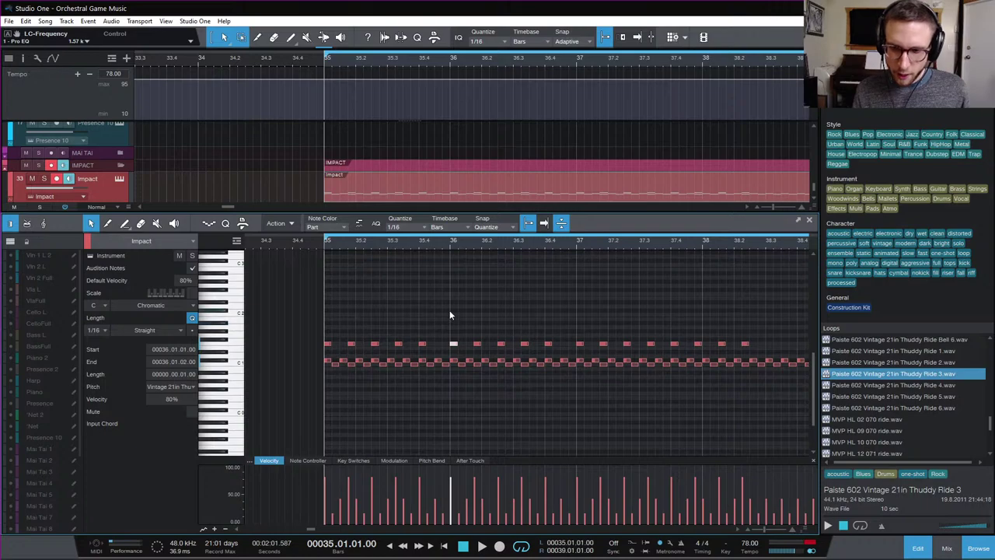
Copy the ride note on the downbeat of bar 36 to 35.04.04, set its velocity to 44%, and audition it
click(457, 332)
drag(456, 346, 447, 347)
drag(443, 497, 444, 497)
key(space)
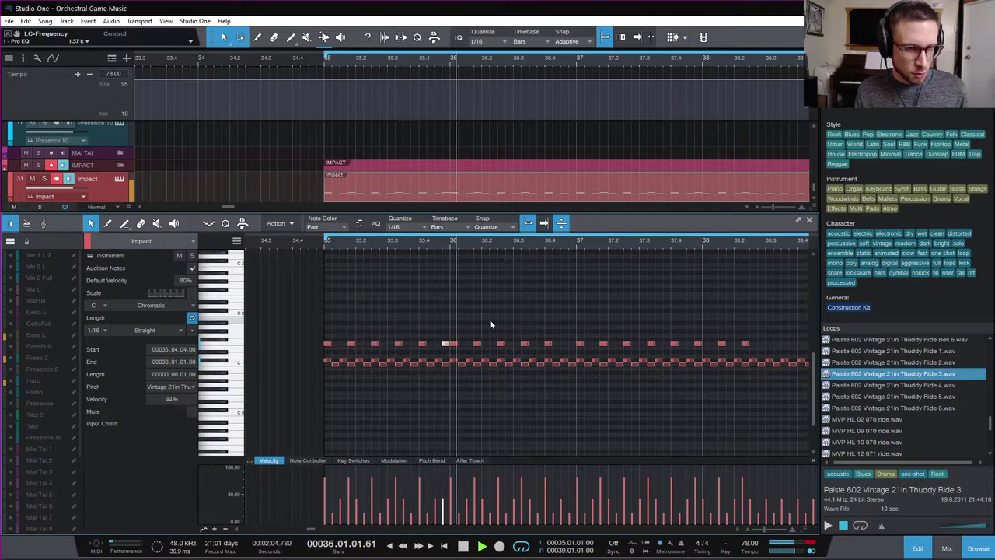
click(590, 337)
drag(655, 342, 793, 342)
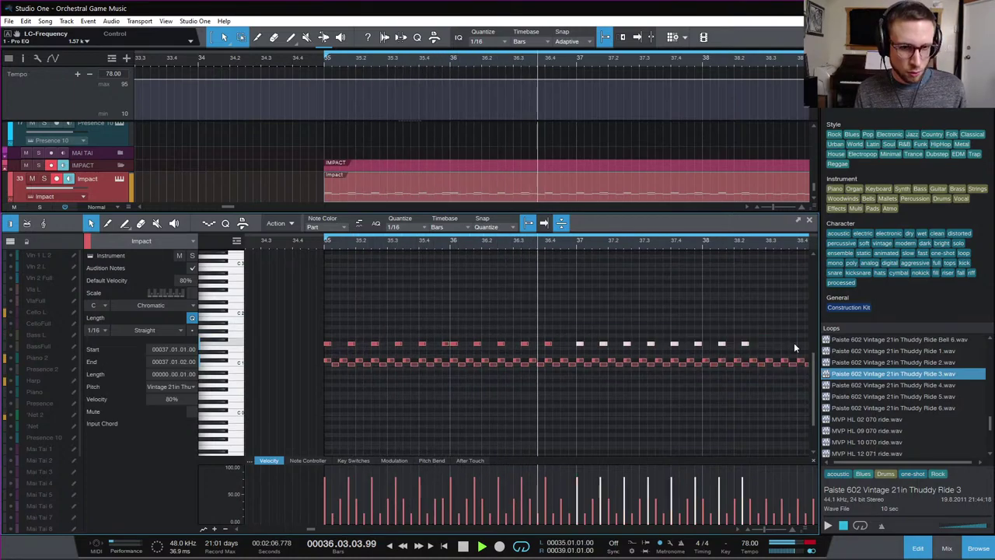
key(space)
key(d)
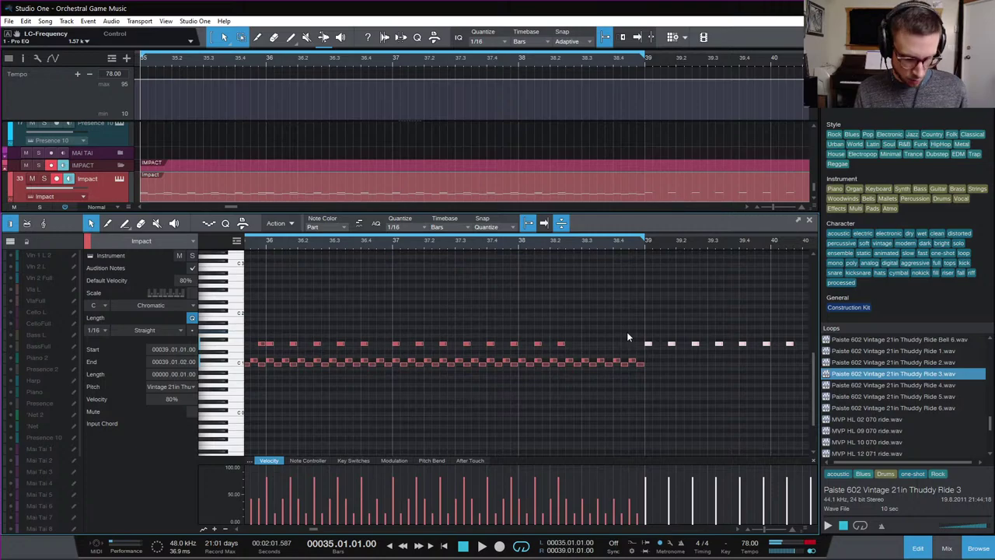
key(w)
key(Delete)
Delete the Thuddy Ride notes in bars 37 and 38, keeping the brush notes
drag(563, 330, 458, 347)
key(Delete)
key(ctrl+z)
key(ctrl+y)
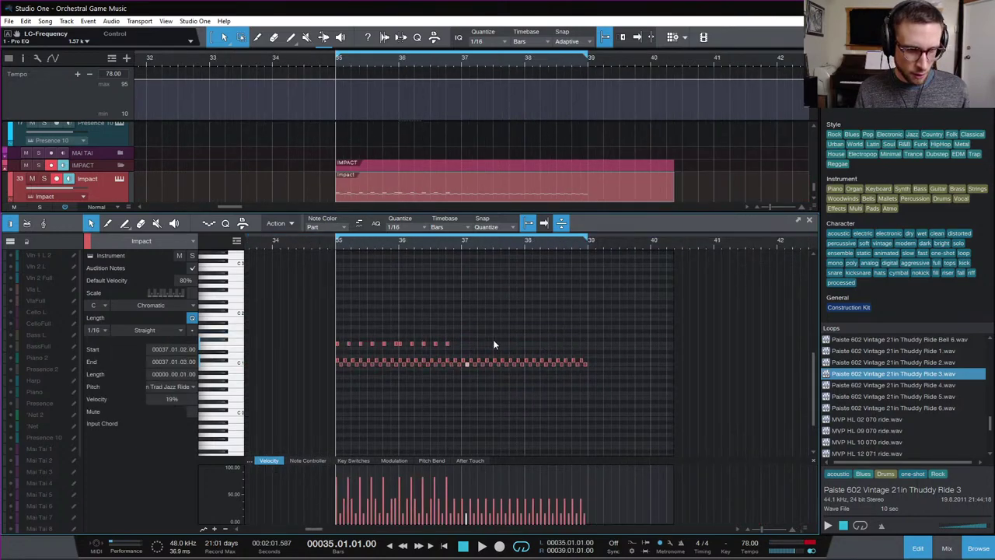
Add a Thuddy Ride 2 note at 36.04.03, after the last ride hit of bar 36
key(e)
click(557, 330)
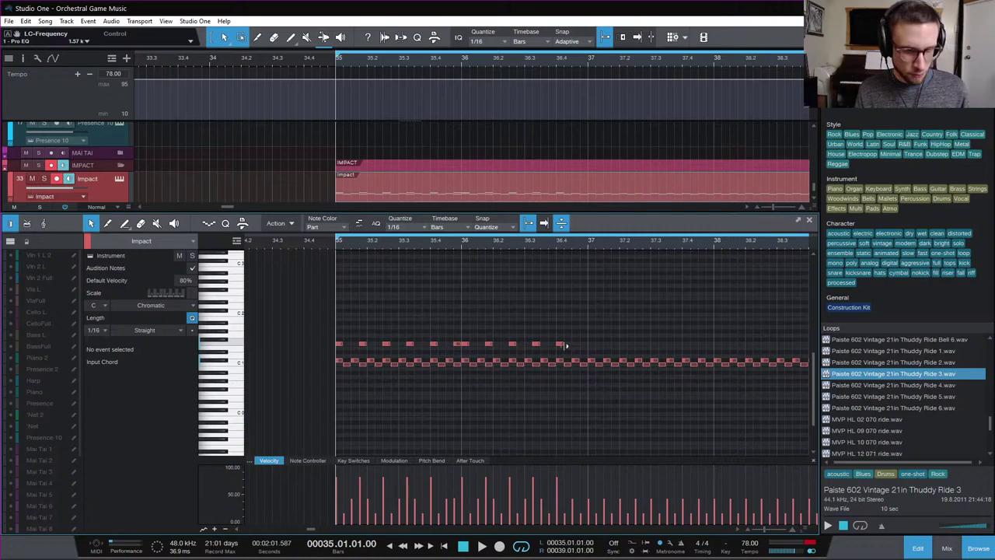
click(574, 343)
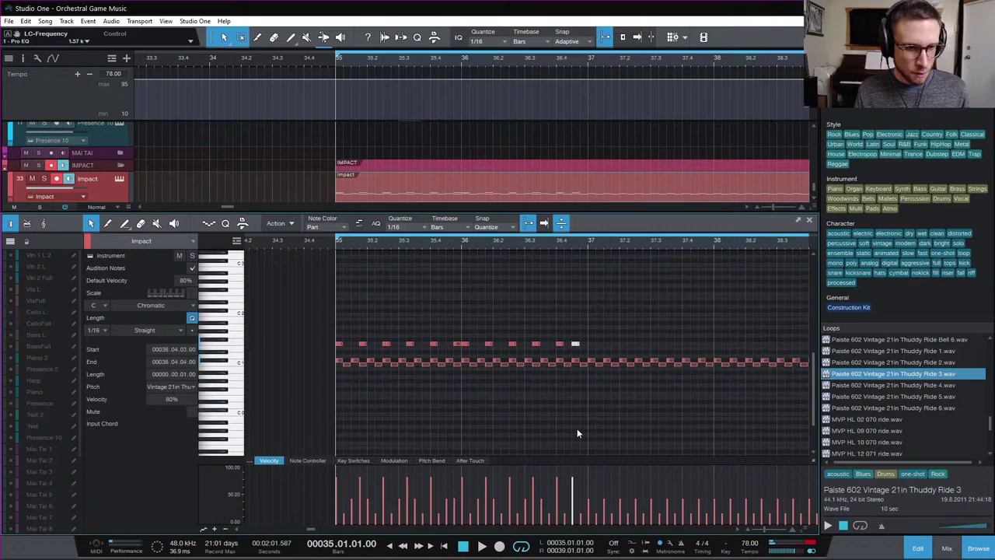
Duplicate the ride notes of bars 35 and 36 into bars 37 and 38 and audition the pattern
drag(594, 328, 342, 350)
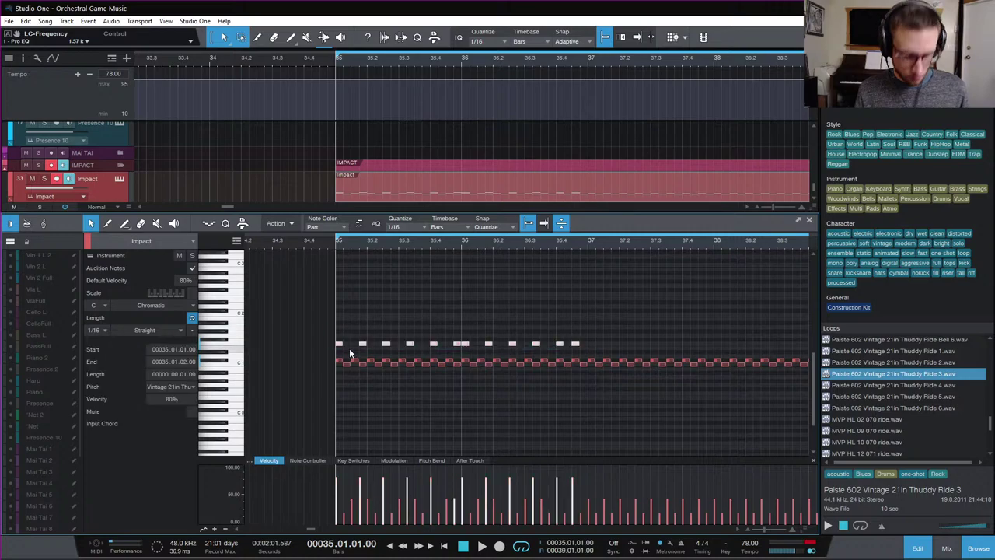
key(d)
key(space)
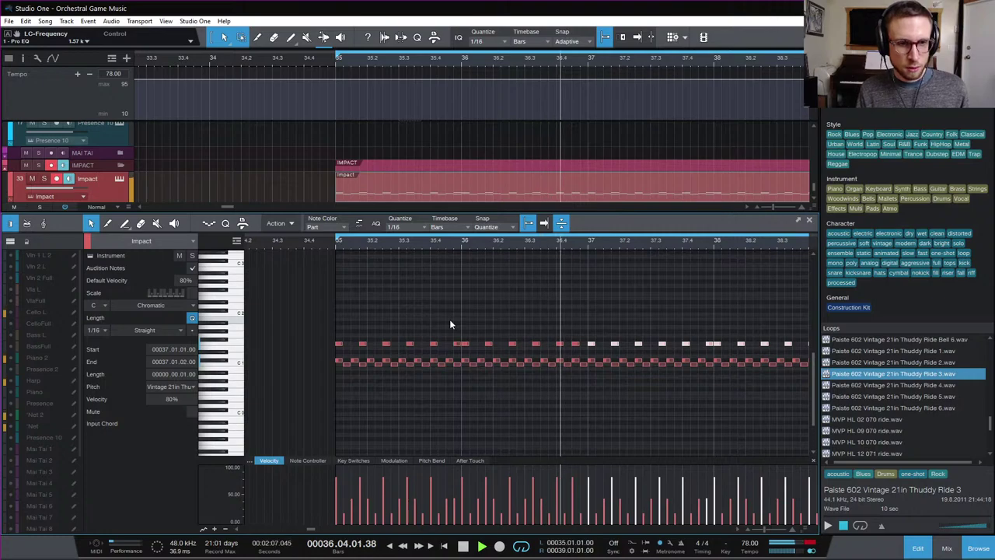
key(space)
Try the ride note at 36.04.03 one semitone higher and audition it from beat 3 of bar 36
click(574, 343)
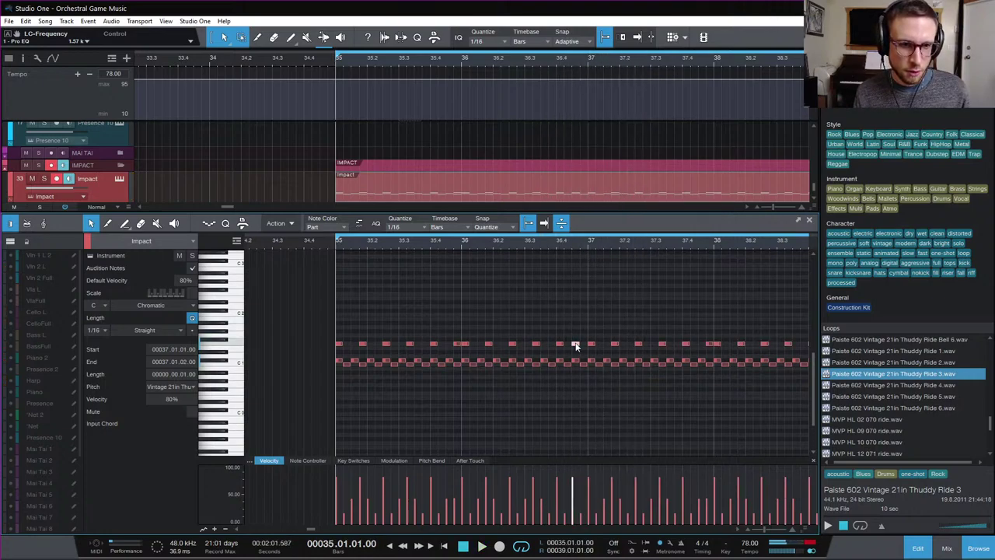
click(525, 245)
key(space)
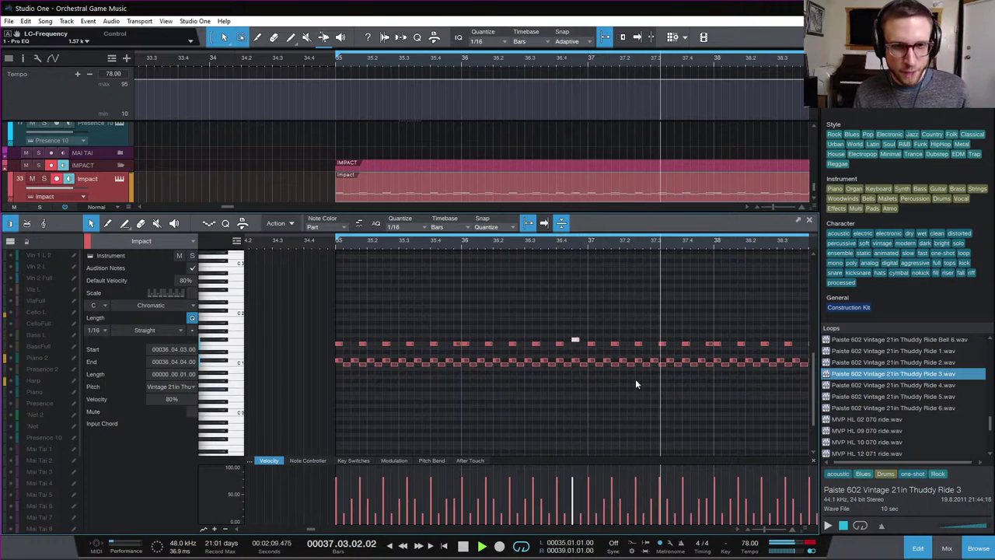
key(space)
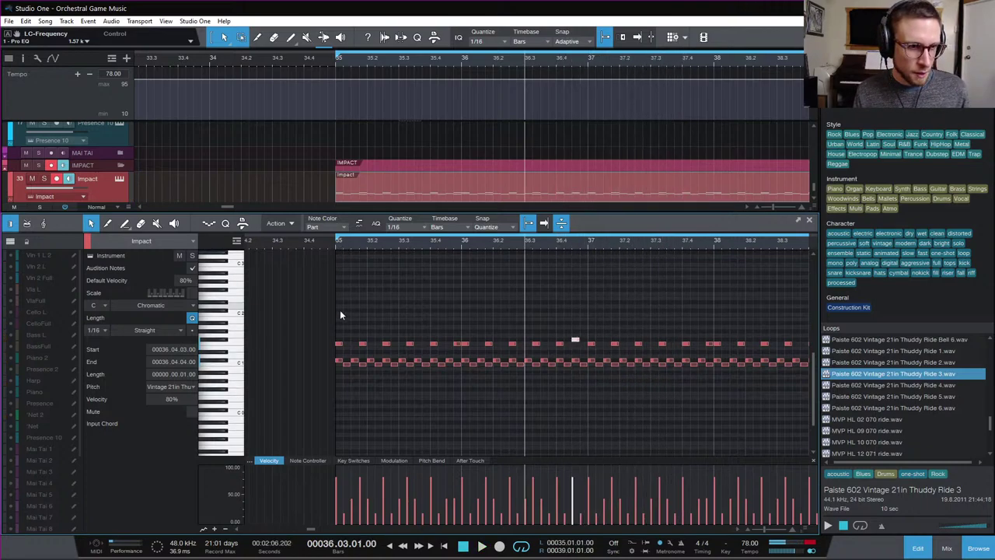
Raise the ride notes at 35.01.01, 35.02.03 and 35.04.01 one semitone to Thuddy Ride 3 and audition from bar 35
click(340, 343)
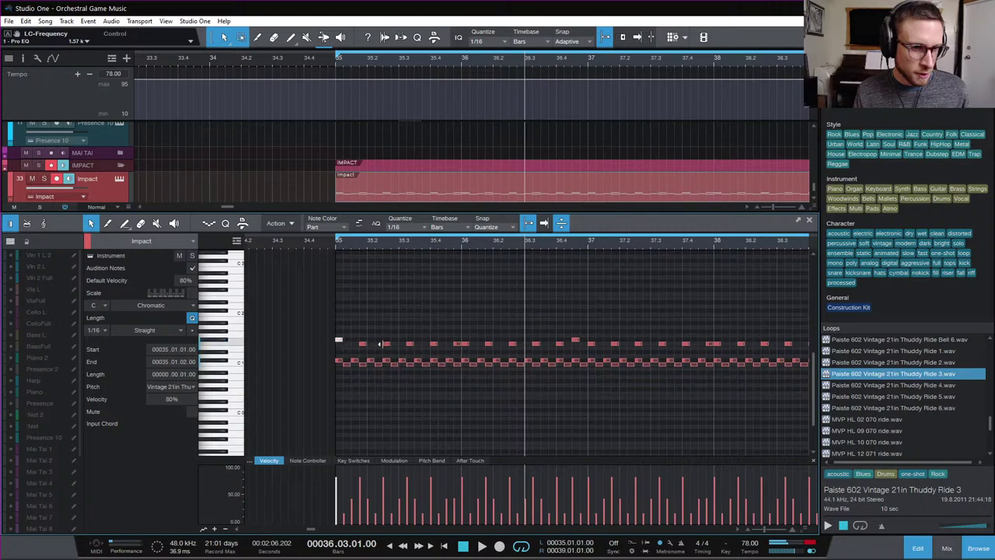
click(434, 344)
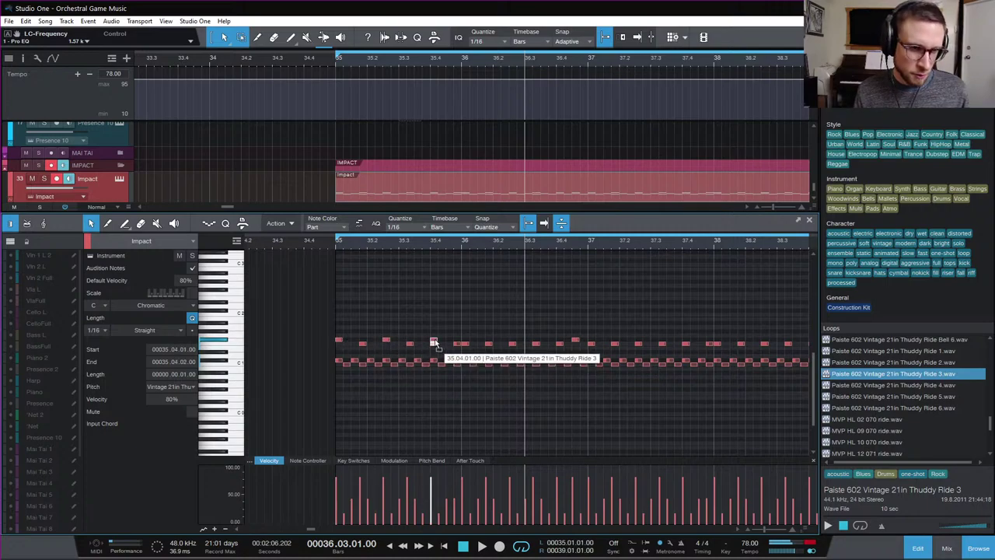
key(space)
click(335, 242)
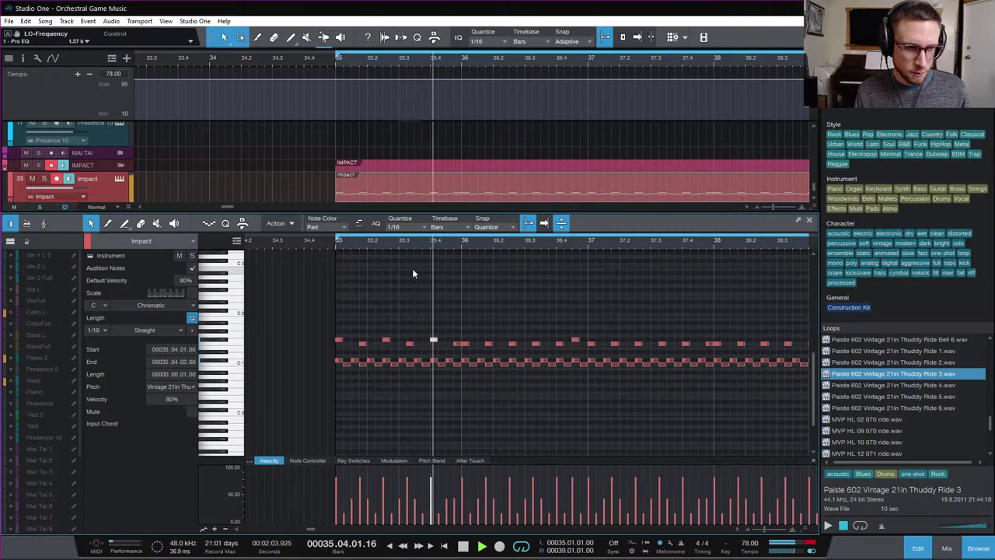
key(space)
Raise the ride notes at 36.01.01 and 36.04.01 one semitone and 36.02.03 two semitones, and return 36.04.03 to Ride 2
click(463, 342)
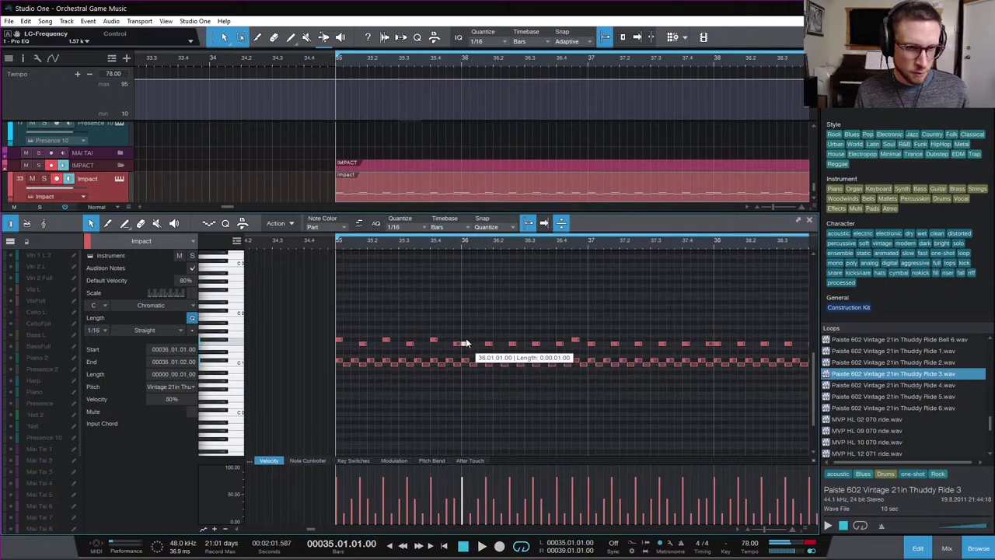
key(Up)
click(512, 342)
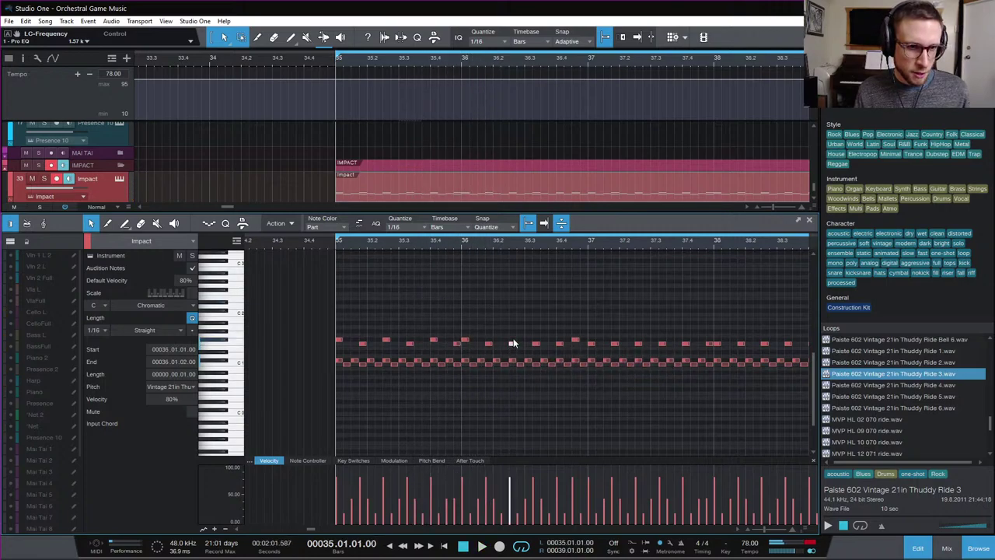
key(Up)
key(Up)
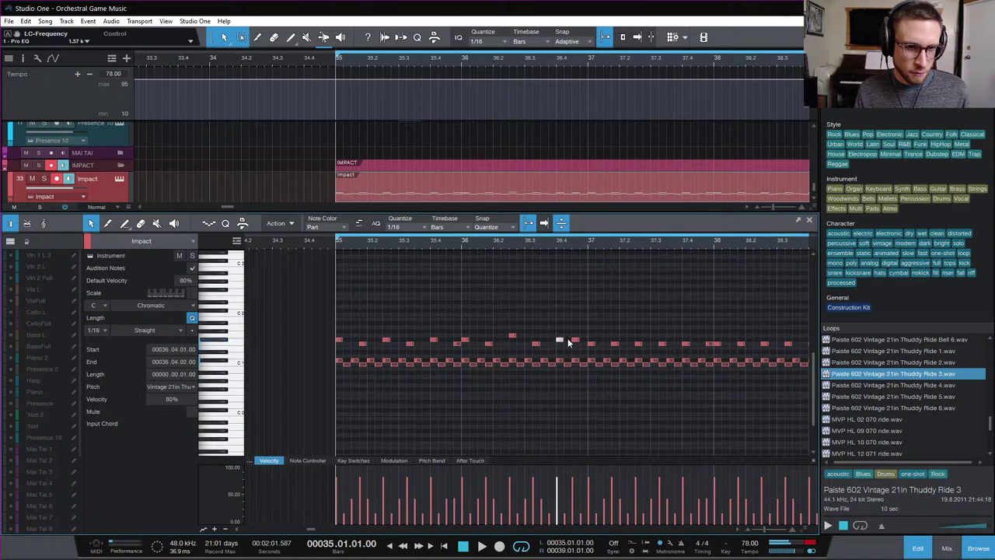
click(573, 339)
Replace the ride notes in bars 37 and 38 with a duplicate of the varied ride notes from bars 35 and 36
click(600, 315)
key(w)
drag(595, 325, 345, 354)
drag(489, 295, 355, 344)
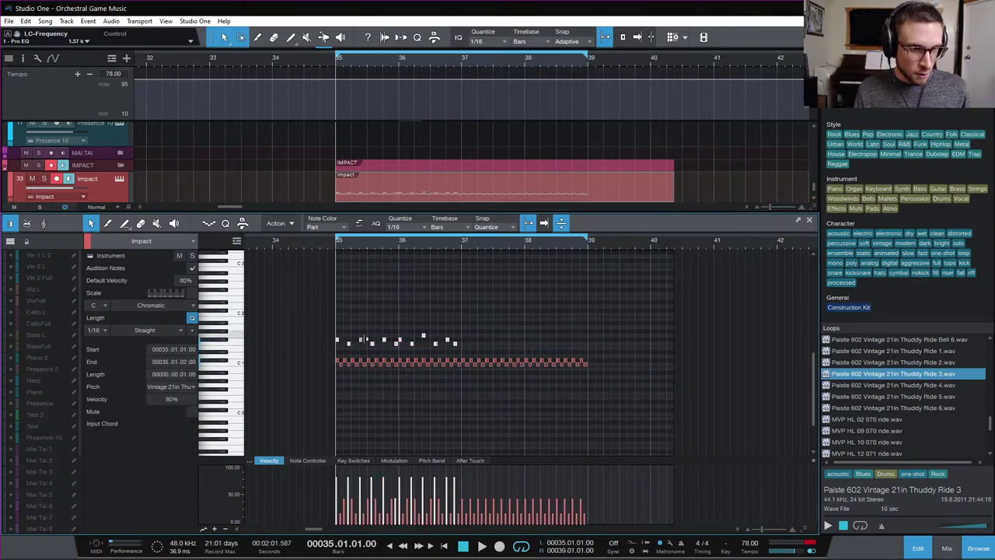
key(d)
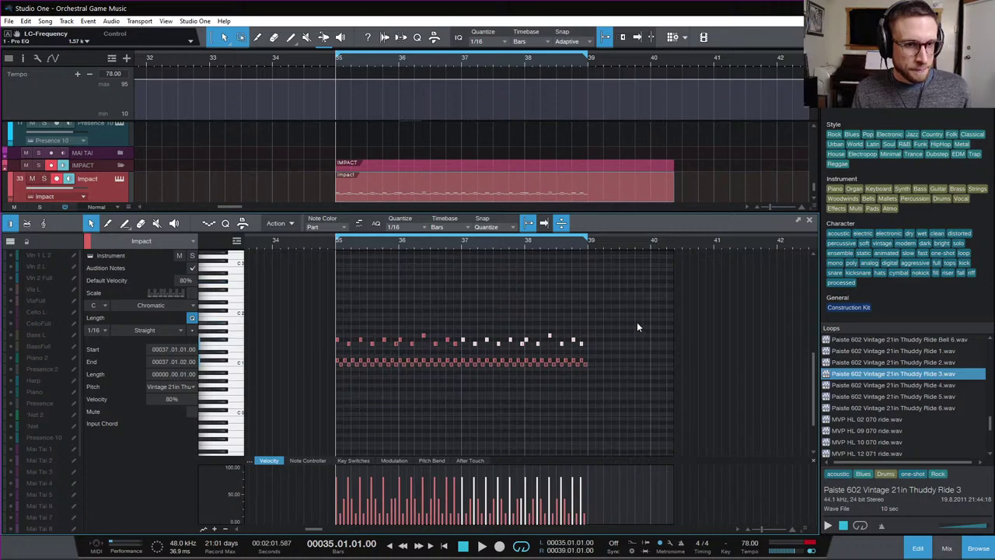
Open the Impact track's instrument window, move it aside, and show the mixer
click(119, 178)
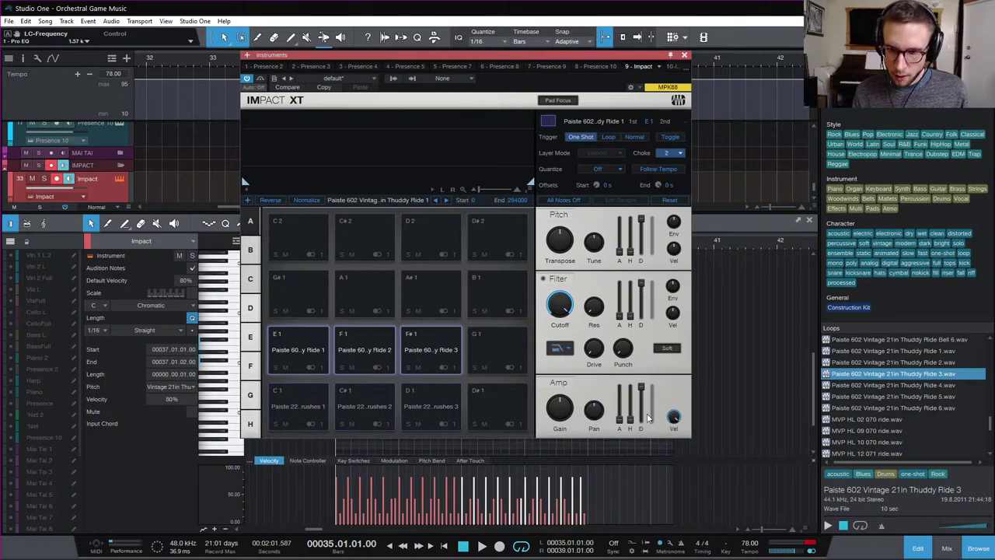
drag(496, 57, 340, 92)
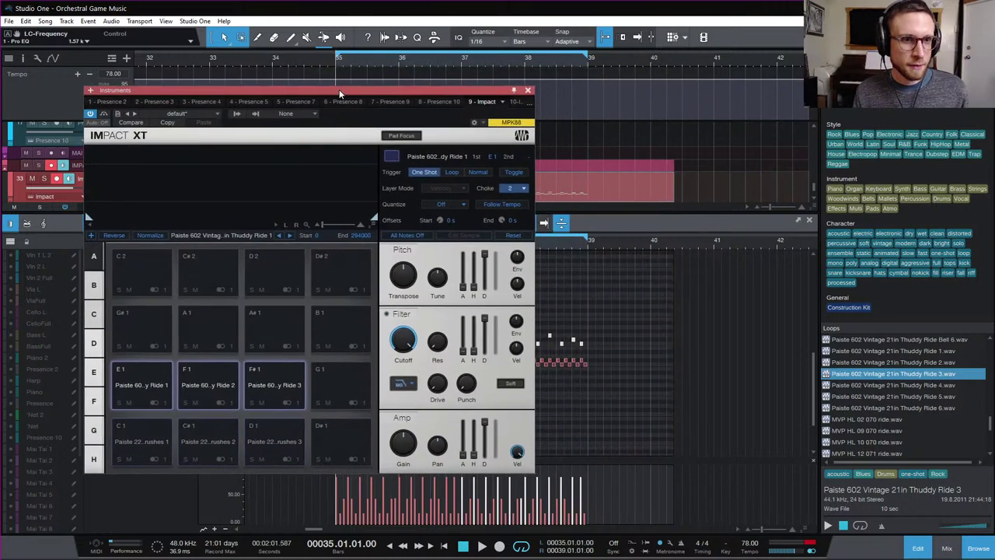
click(946, 548)
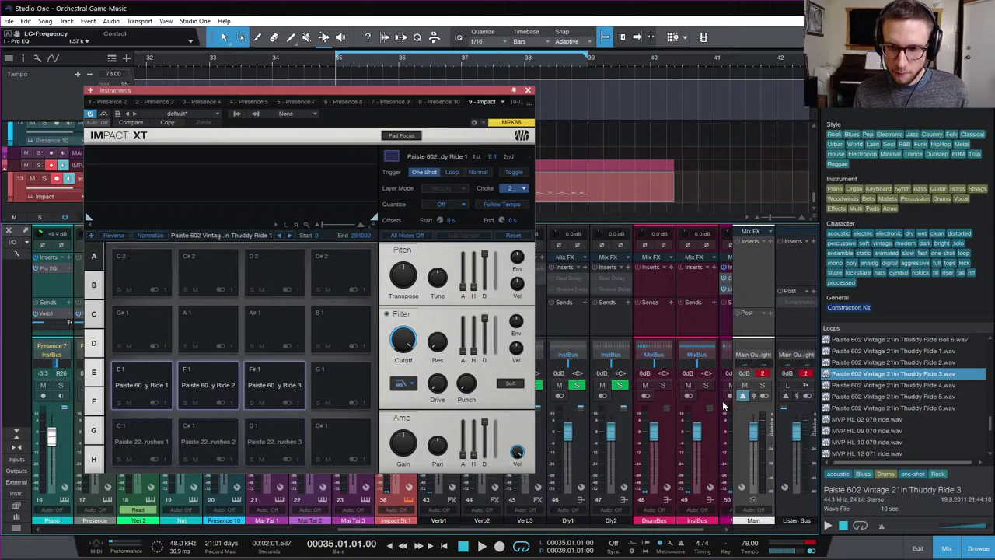
Audition the Thuddy Ride 1, 2 and 3 pads in Impact XT to compare their sound and level
click(276, 383)
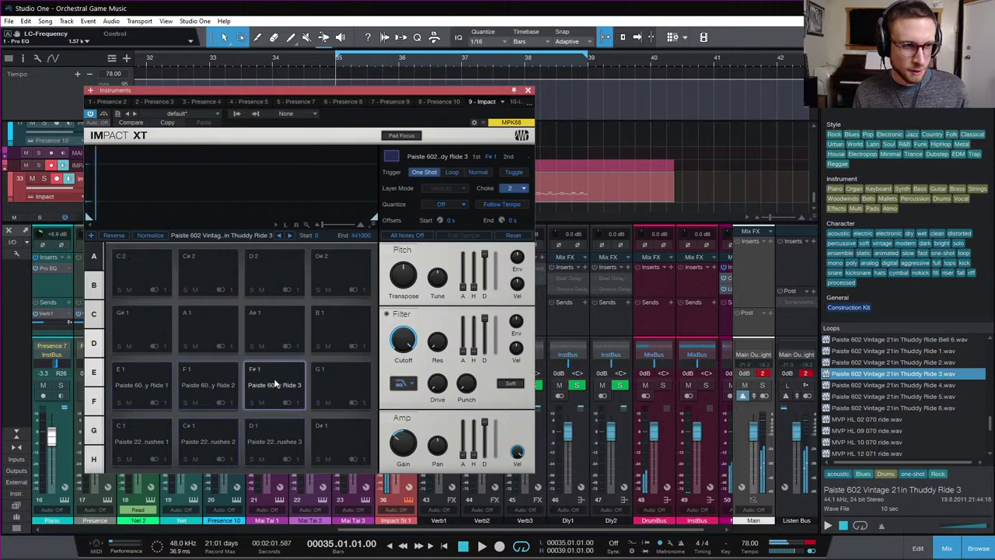
click(210, 383)
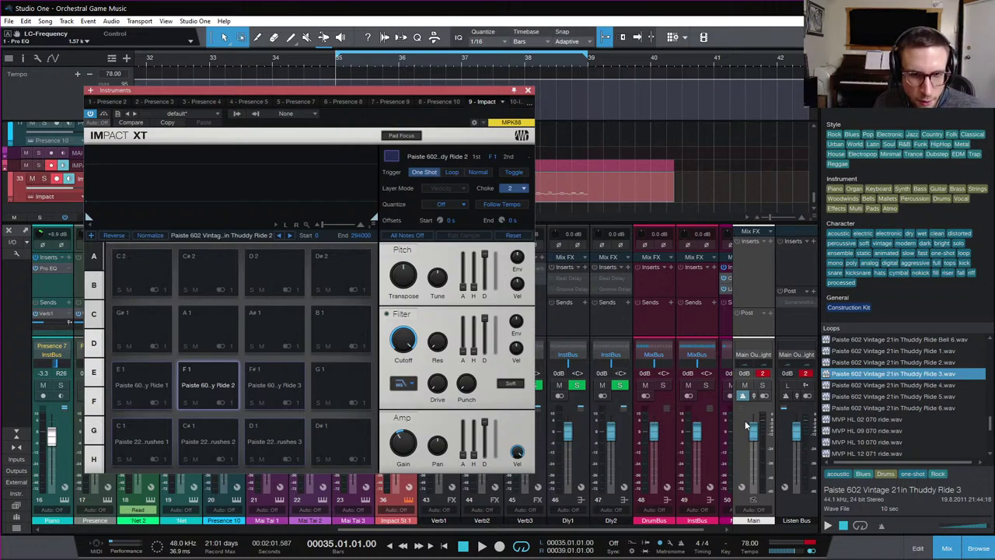
click(159, 380)
click(159, 381)
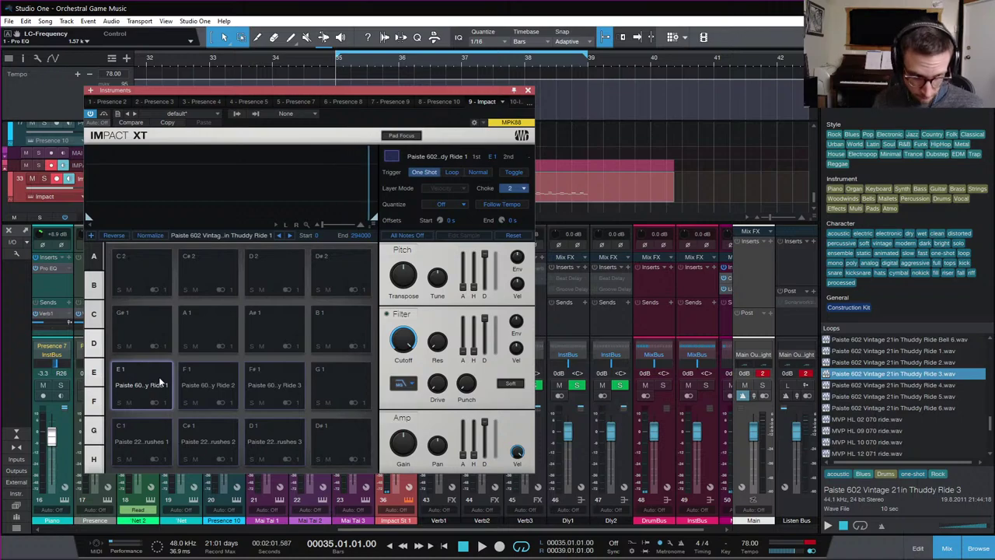
click(214, 381)
click(272, 384)
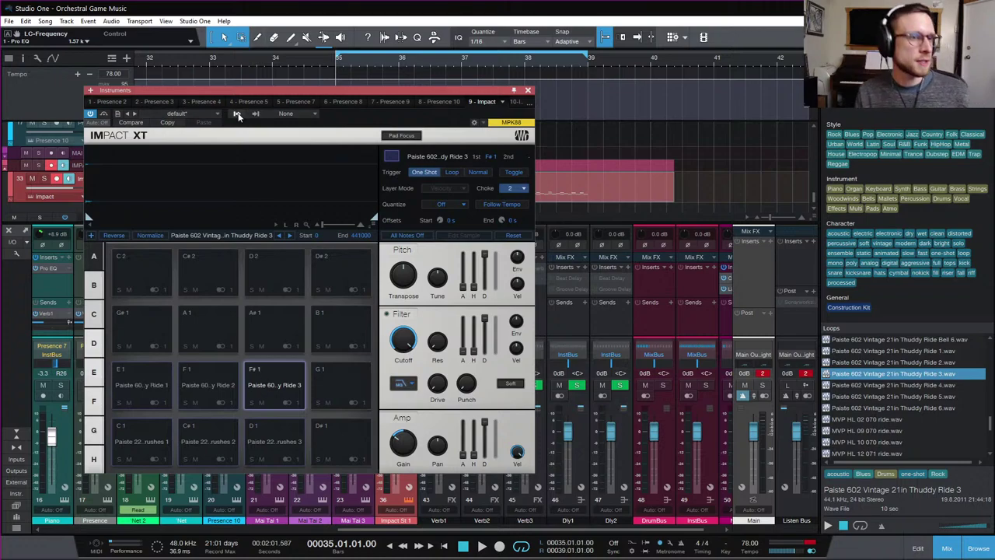
Deactivate the Impact outputs Extra, Cymbals, Perc, Hats and Snare, keeping only Impact St 1 and Kick active
click(281, 113)
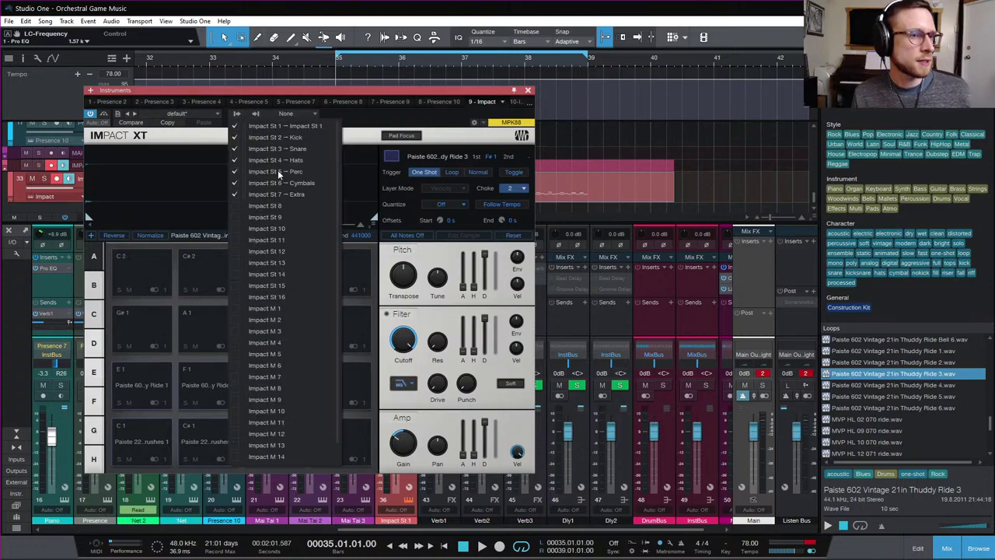
click(234, 193)
click(234, 182)
click(234, 171)
click(234, 160)
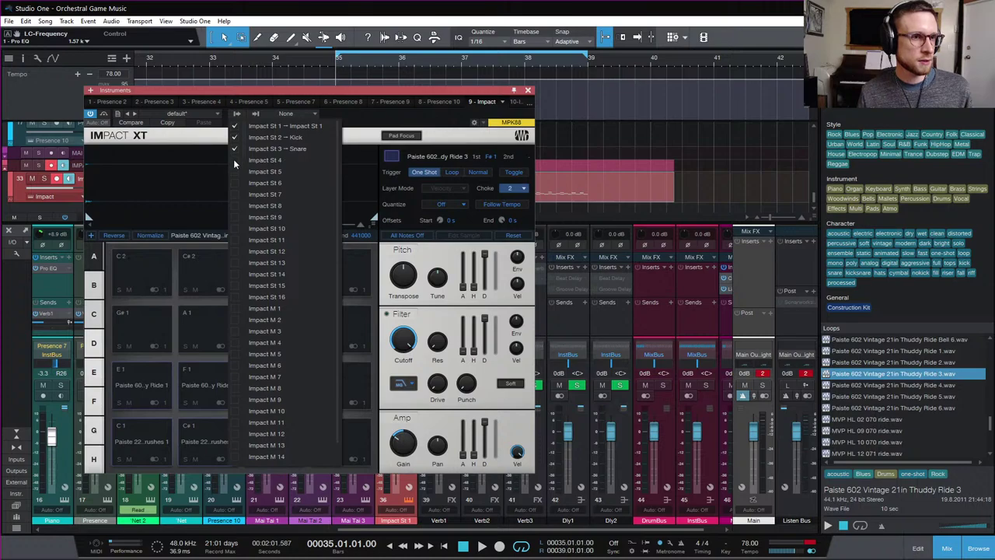
click(231, 148)
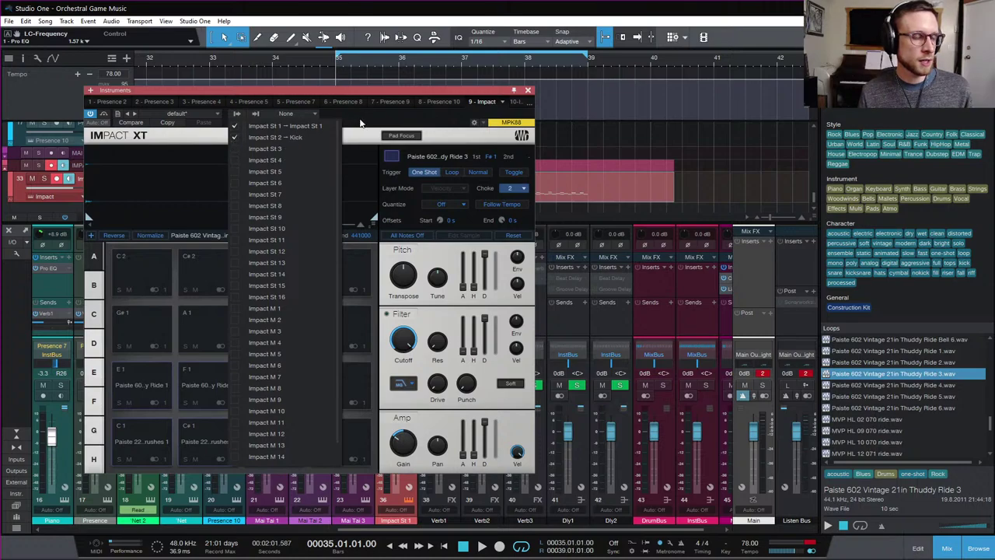
click(360, 123)
Route the three Thuddy Ride pads to the Stereo 2 (Kick) output
click(168, 384)
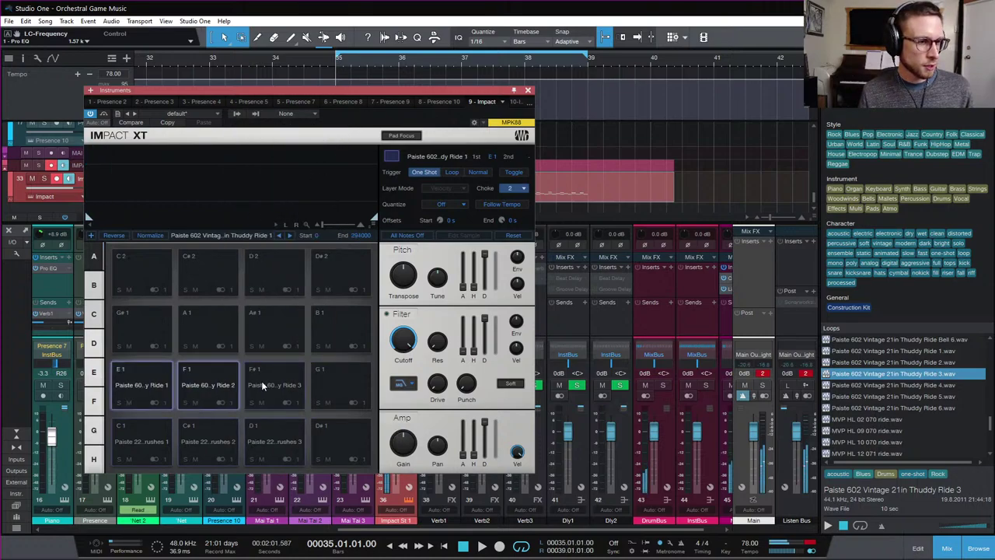
click(183, 401)
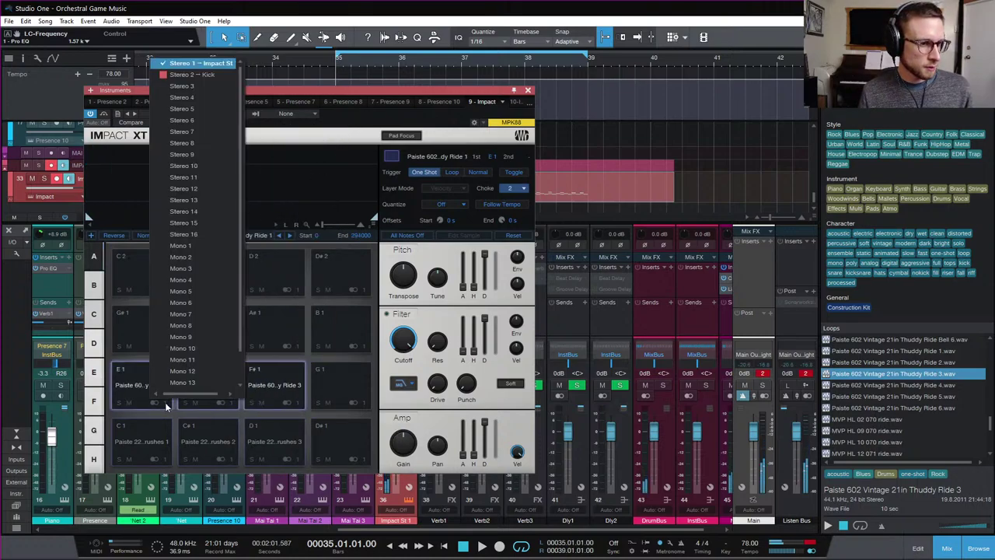
click(210, 78)
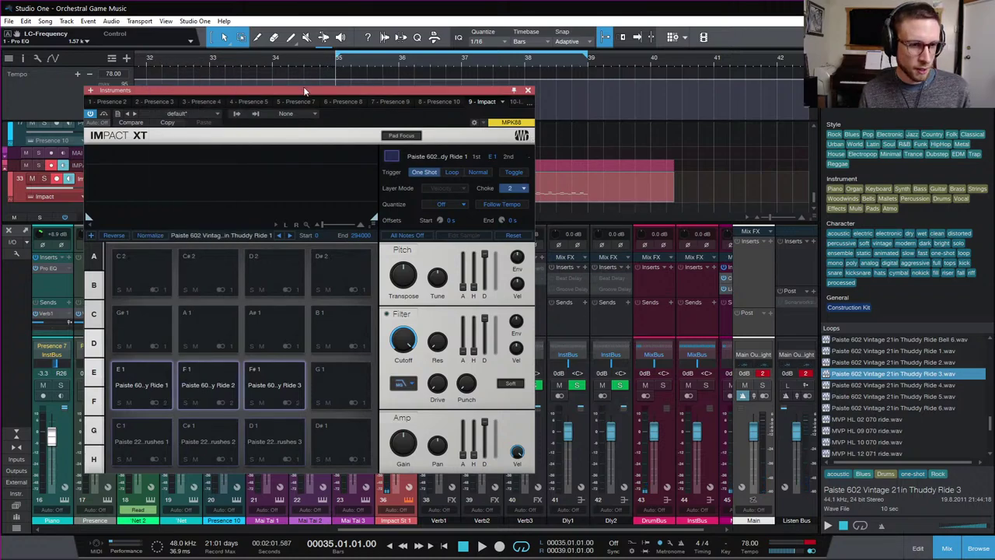
Show the hidden Kick channel in the mixer and audition the Ride 1 and Ride 2 pads through it
drag(304, 91, 450, 90)
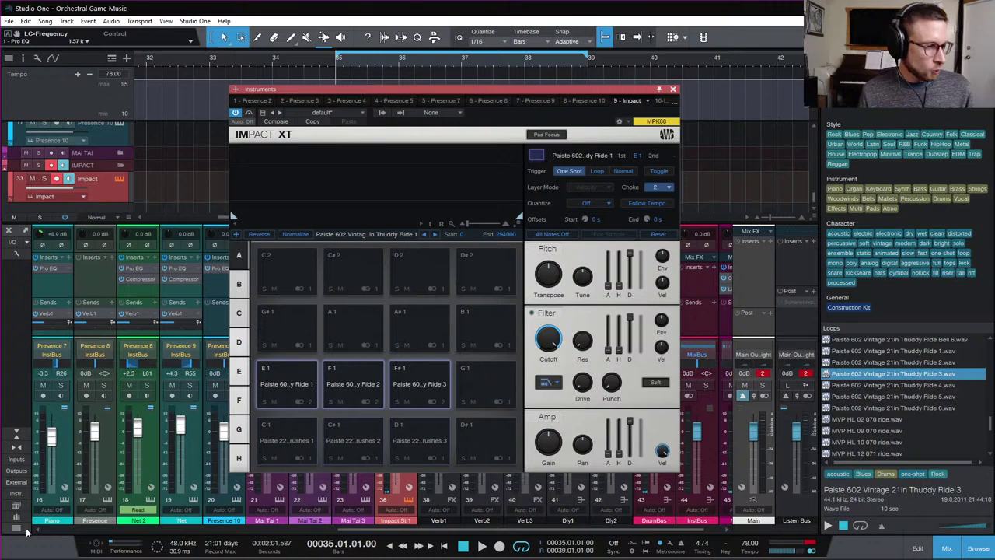
click(24, 528)
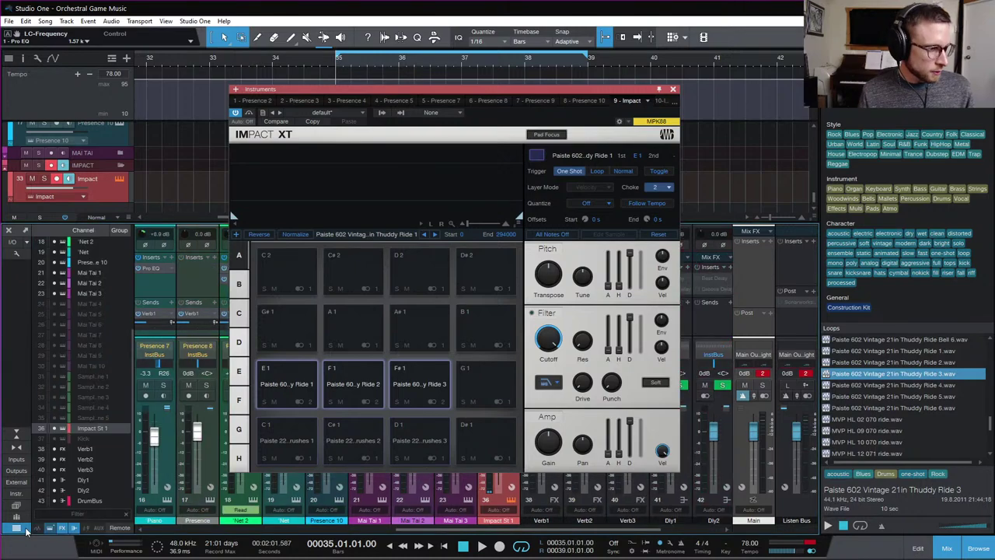
click(55, 439)
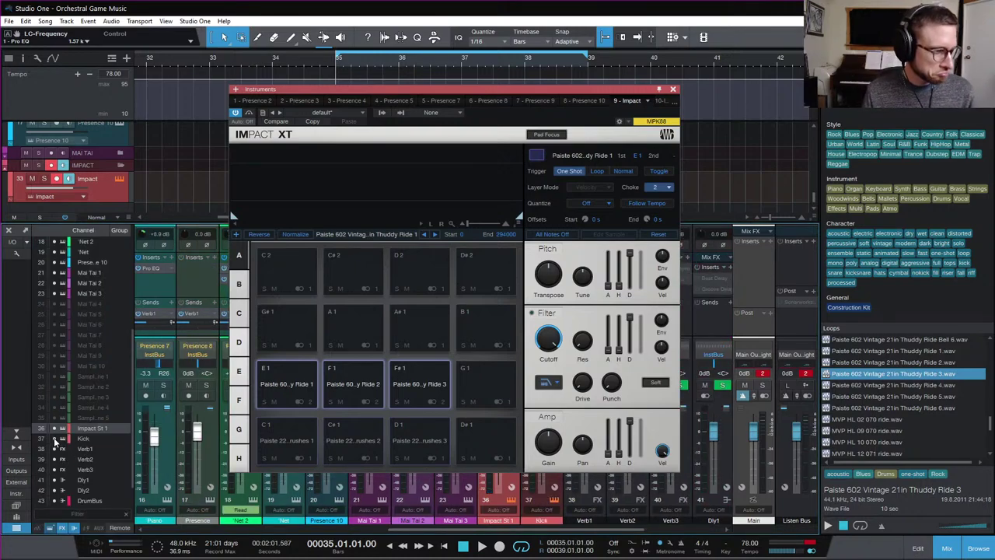
click(23, 529)
drag(502, 91, 875, 62)
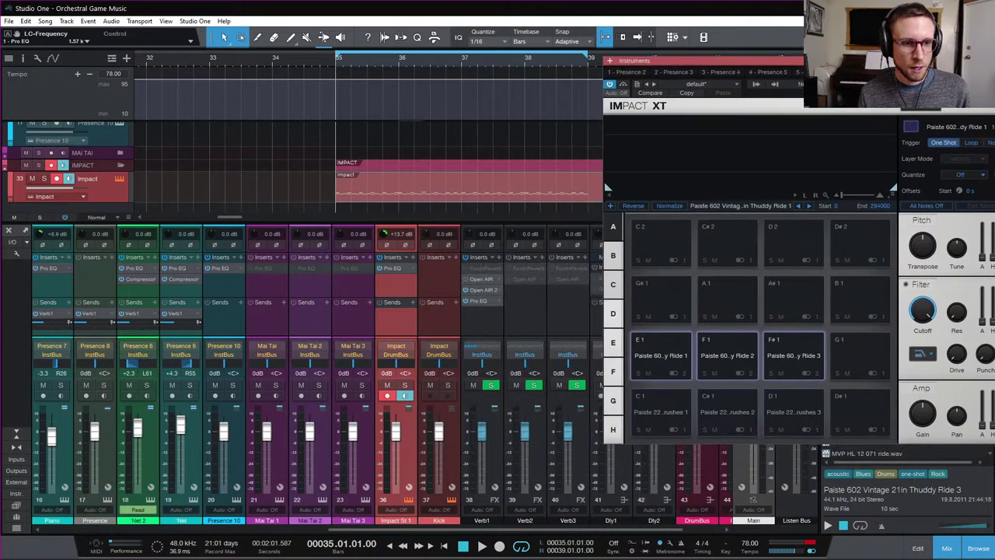
click(659, 355)
click(727, 355)
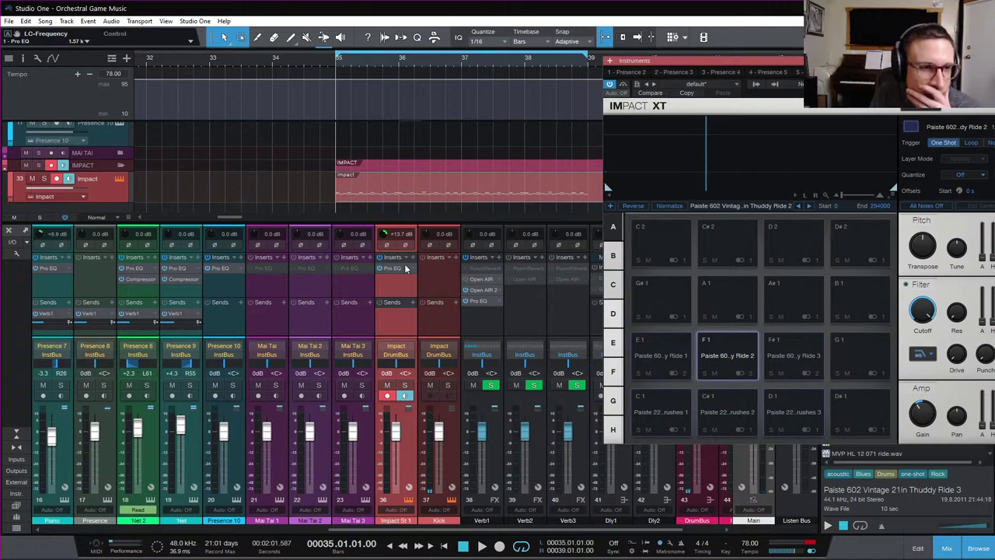
Copy the Pro EQ from Impact St 1 to the Kick channel and insert a Mixtool ahead of it
drag(423, 270, 429, 272)
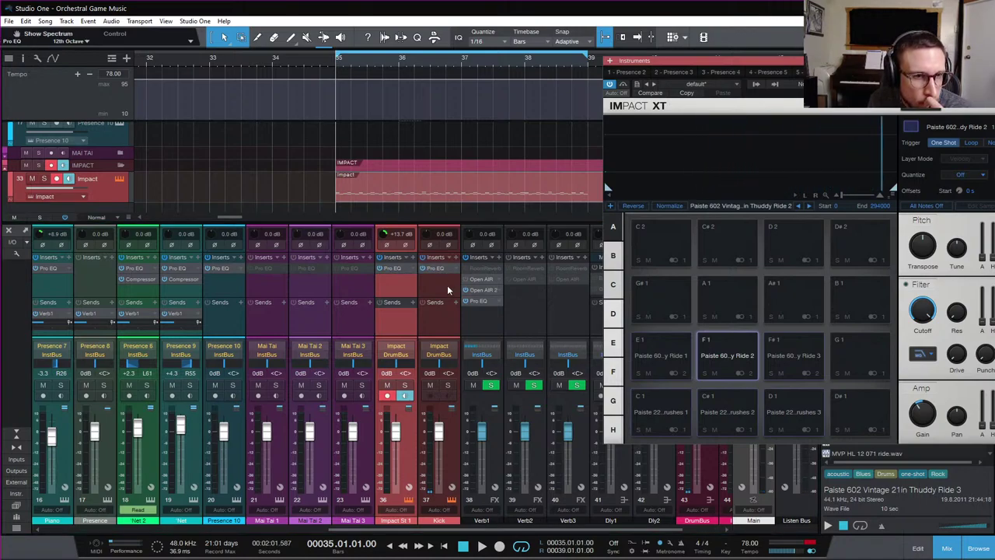
click(456, 256)
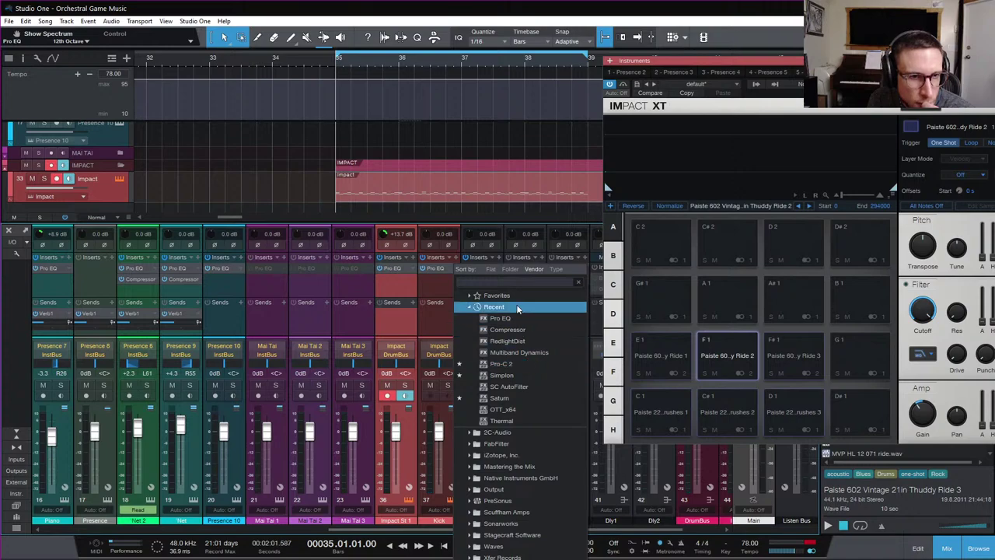
text(mix)
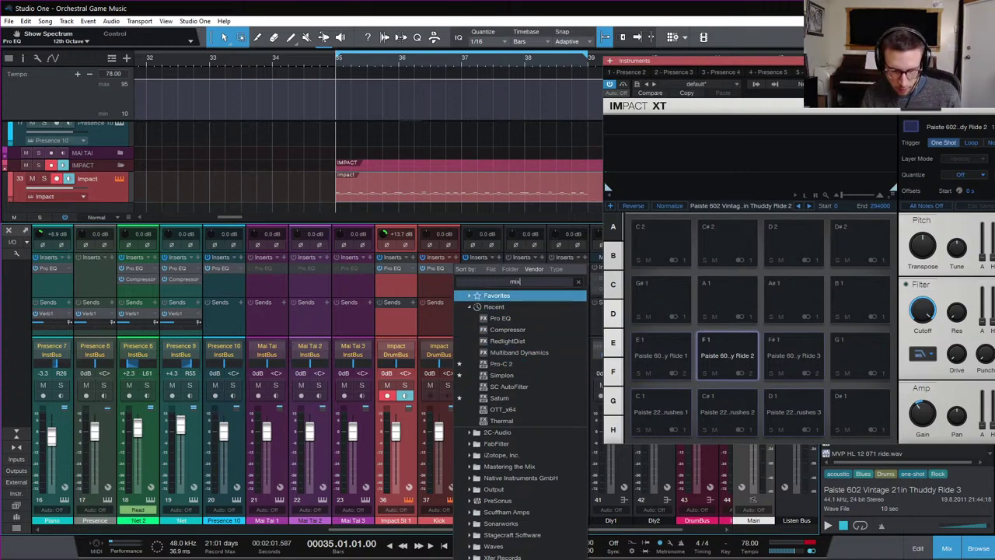
text(t)
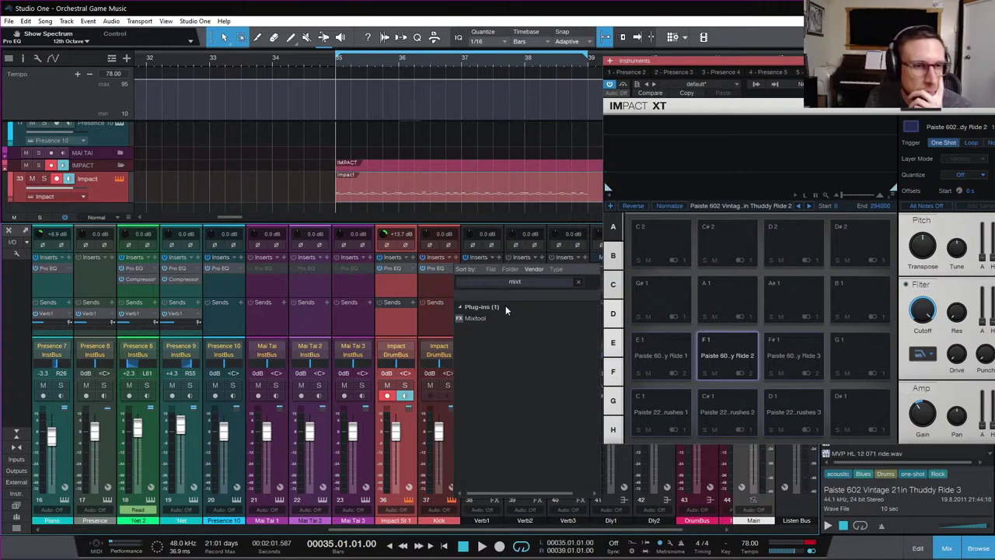
click(505, 318)
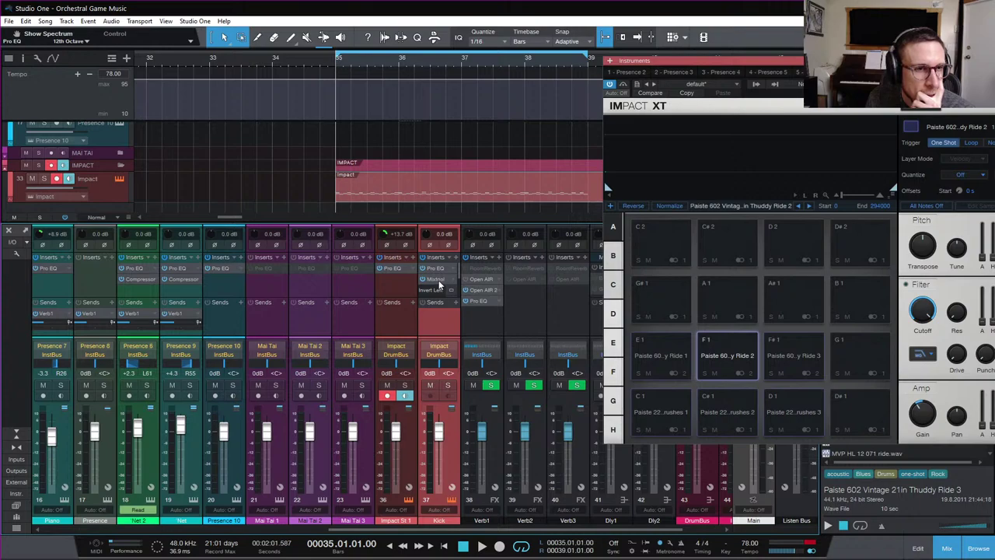
drag(440, 286, 439, 268)
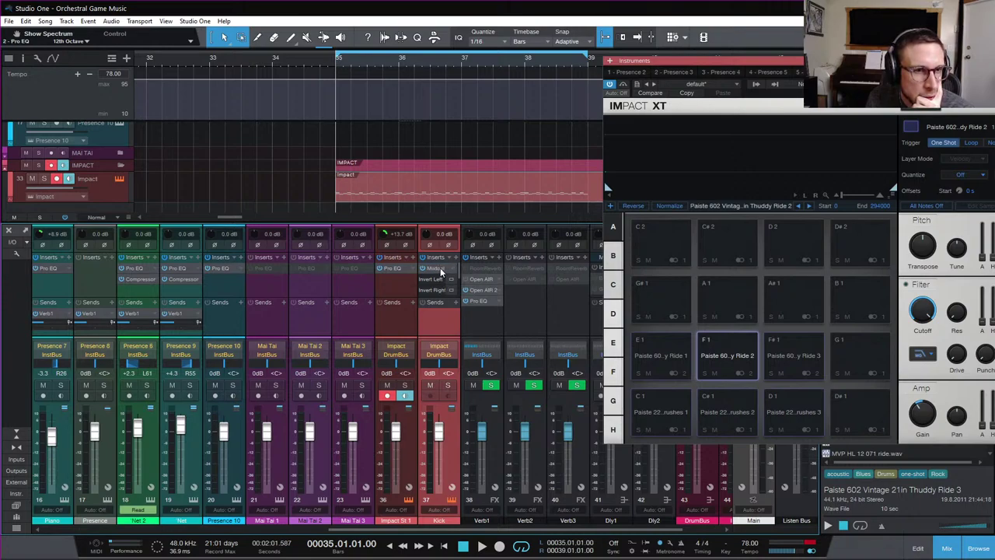
Try the Mixtool's MS Transform and left and right phase inversion on the Kick channel while auditioning the Ride 2 pad
double_click(436, 268)
drag(515, 176, 442, 199)
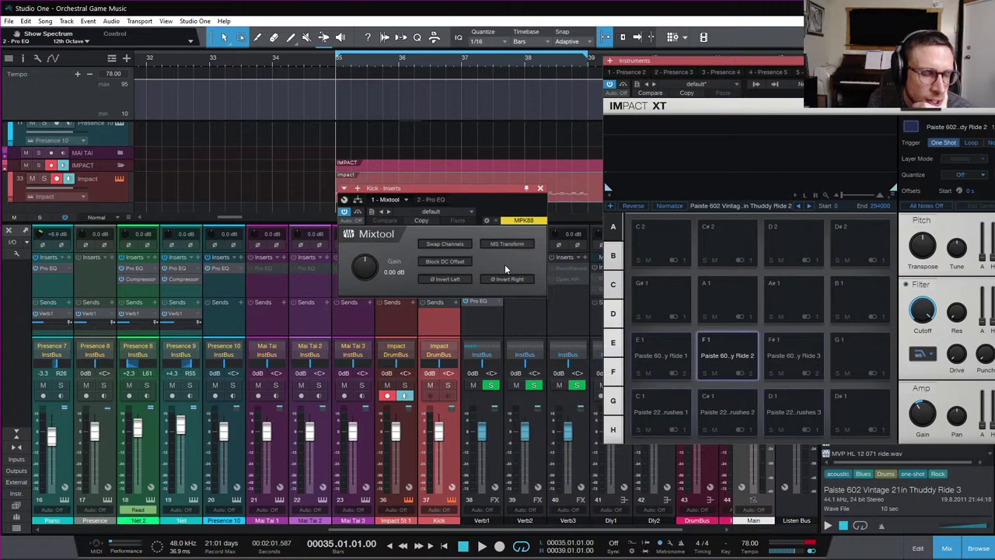
click(506, 244)
click(506, 244)
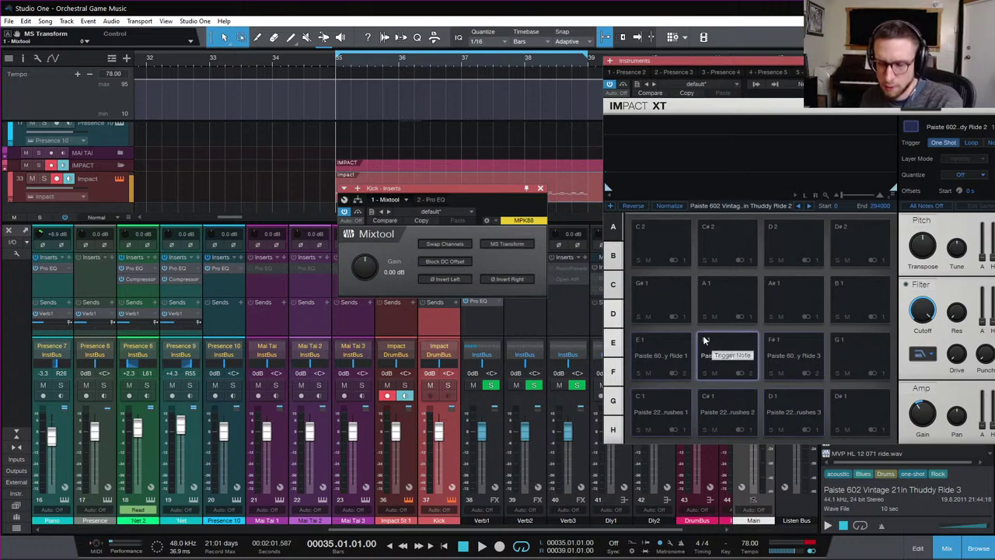
click(733, 341)
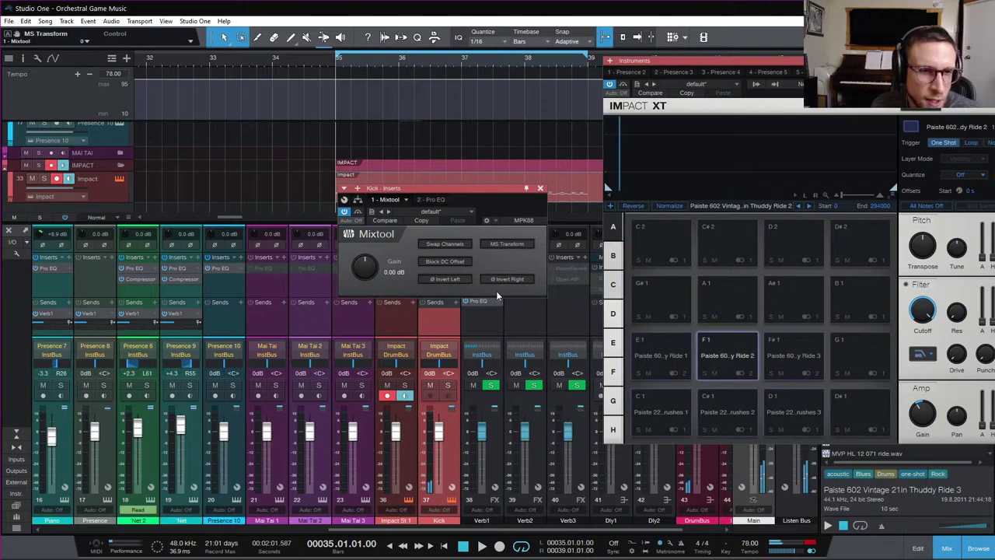
click(444, 278)
click(507, 278)
click(735, 356)
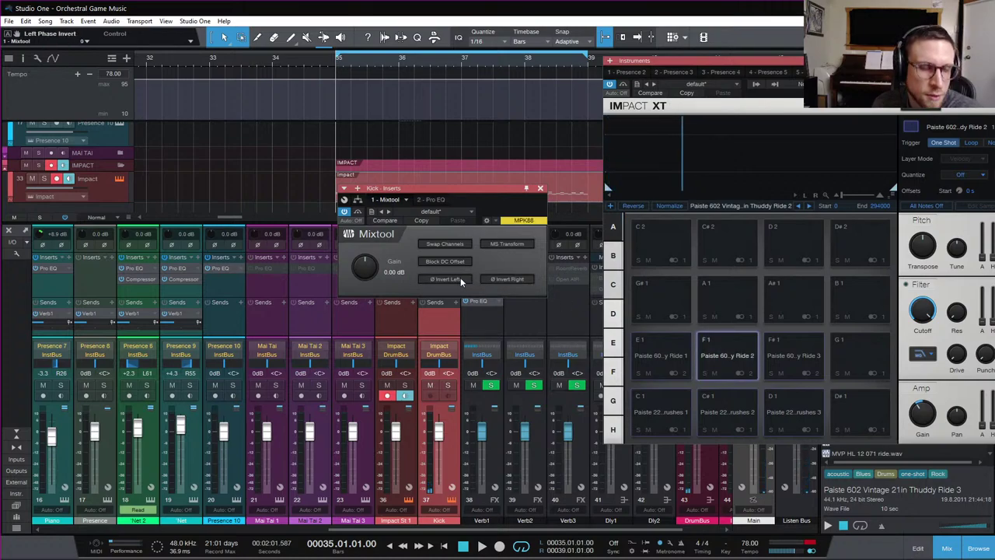
Enable Swap Channels in the Kick channel's Mixtool, audition the Ride 2 pad, and close the plug-in
click(444, 245)
click(734, 358)
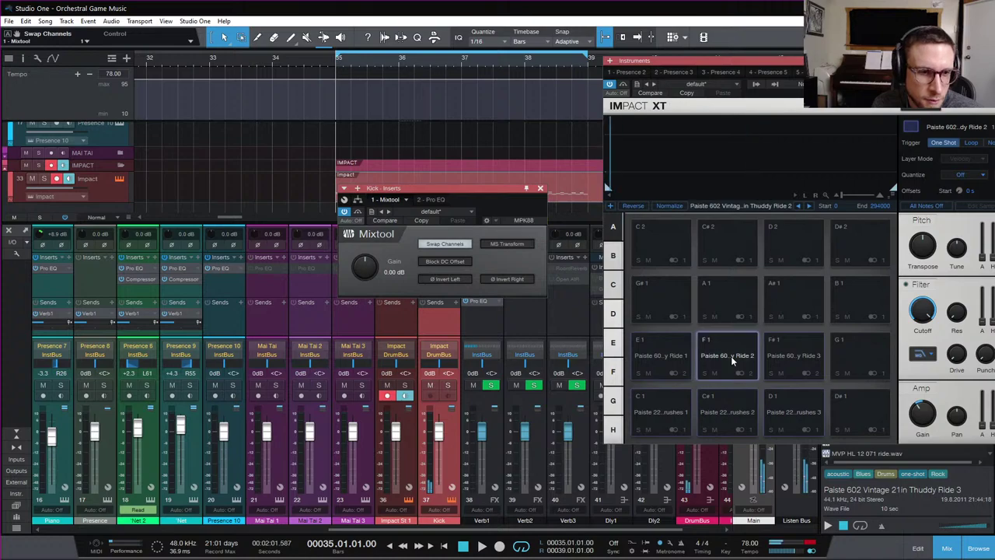
click(711, 355)
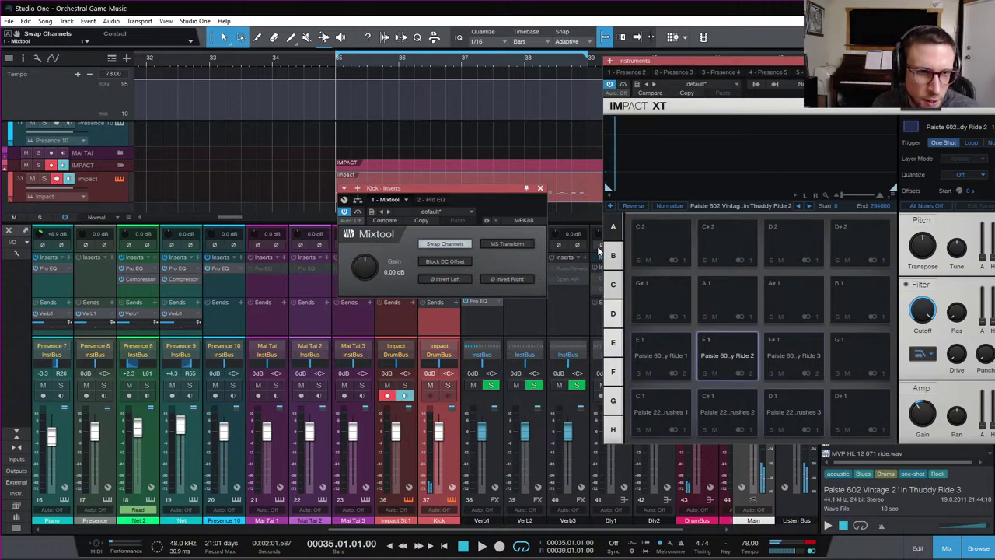
click(540, 188)
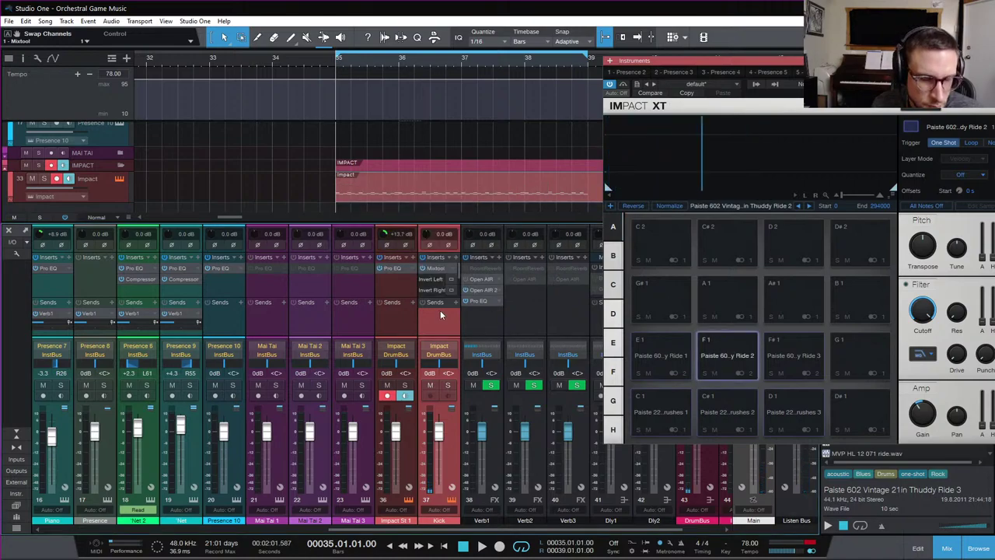
click(438, 268)
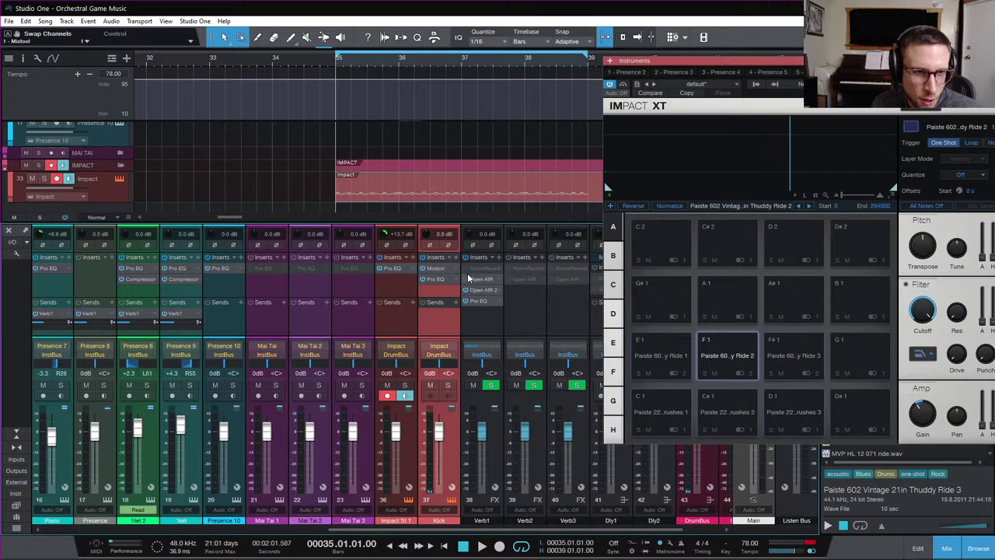
Pan the Kick channel to L94 while auditioning the Ride 1 and Ride 2 pads
drag(440, 373, 426, 377)
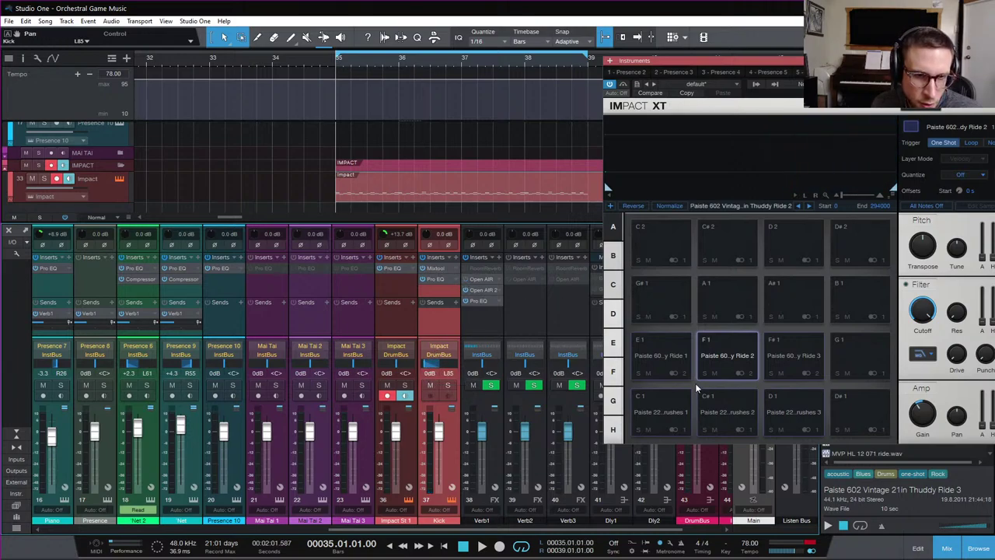
click(719, 357)
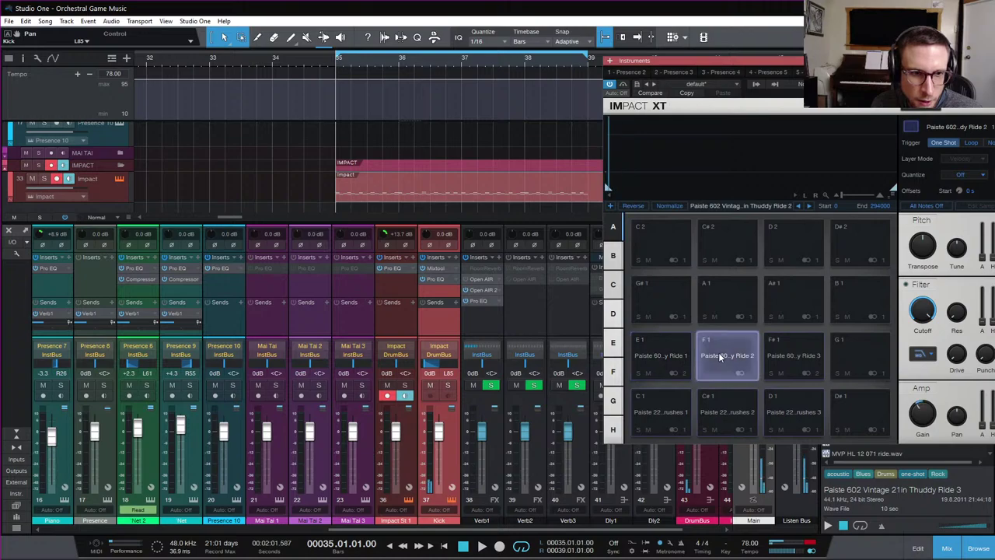
click(661, 356)
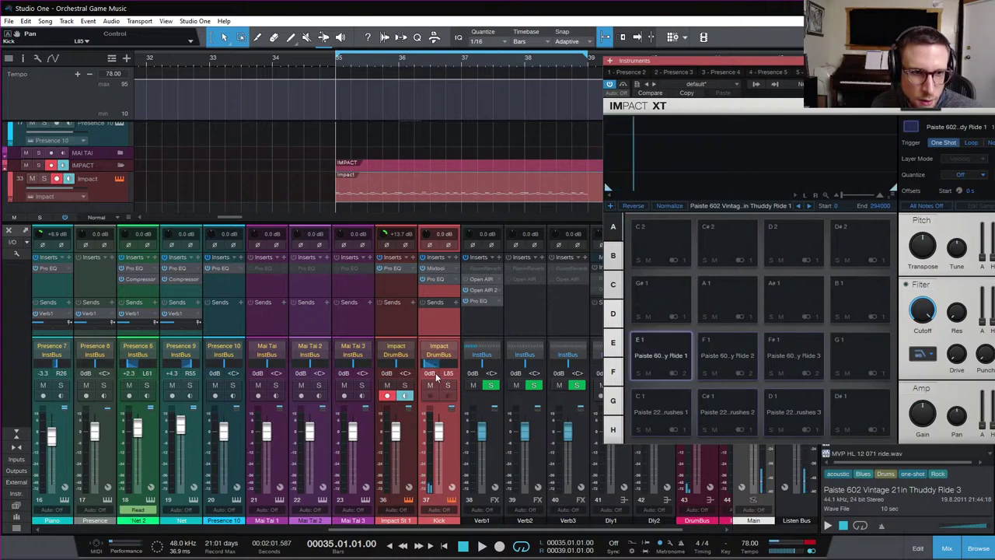
drag(425, 373, 423, 374)
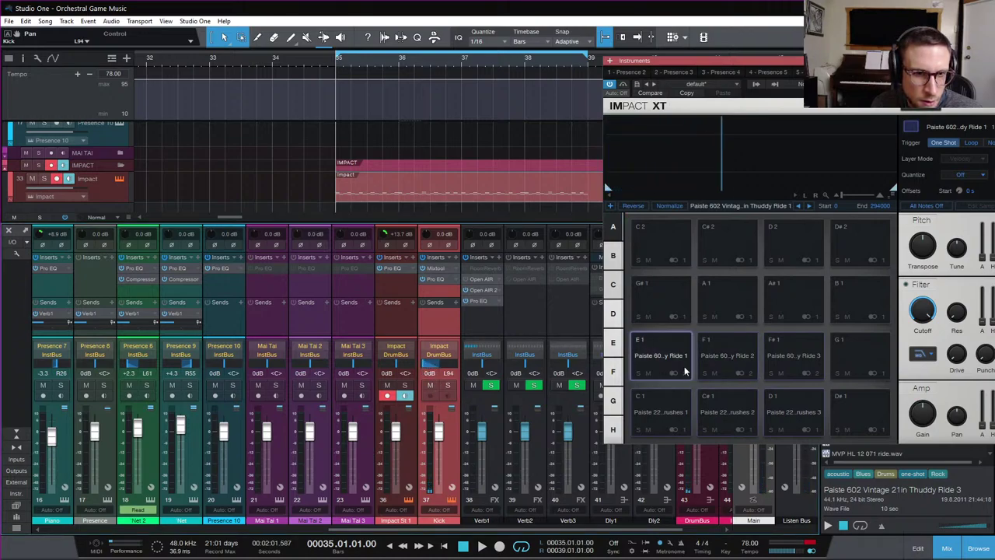
click(667, 361)
click(725, 353)
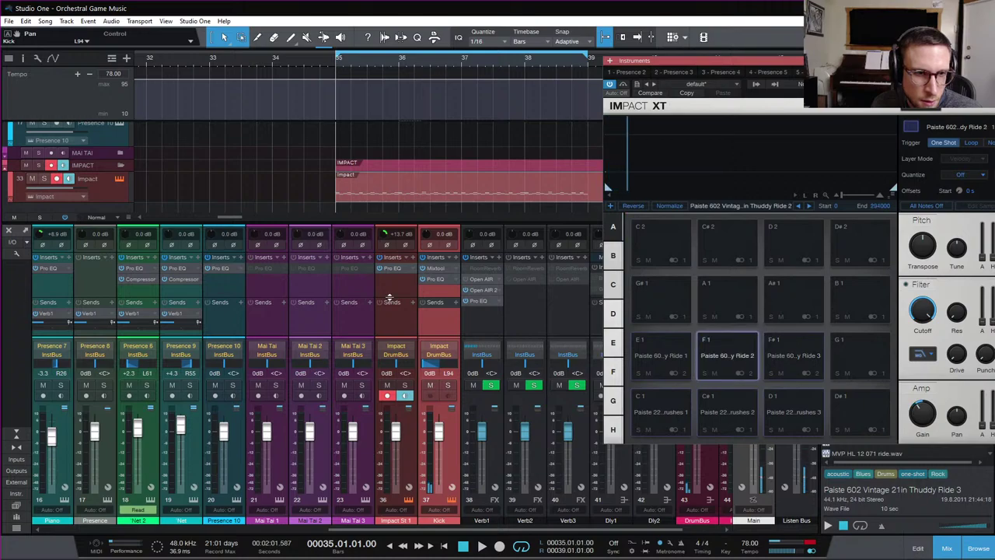
Audition the three Ride Brushes pads and pan the Impact St 1 channel to R95
click(669, 409)
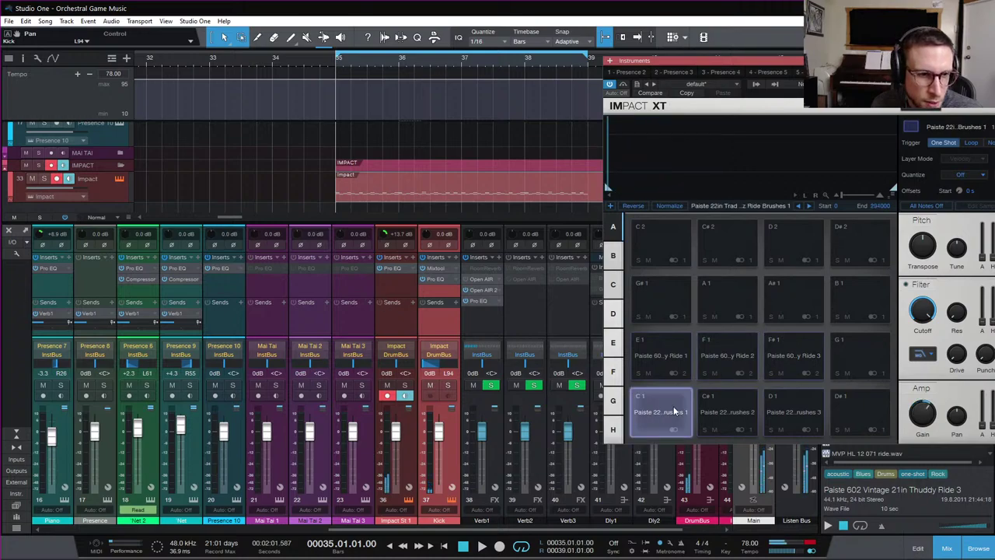
click(727, 410)
click(785, 409)
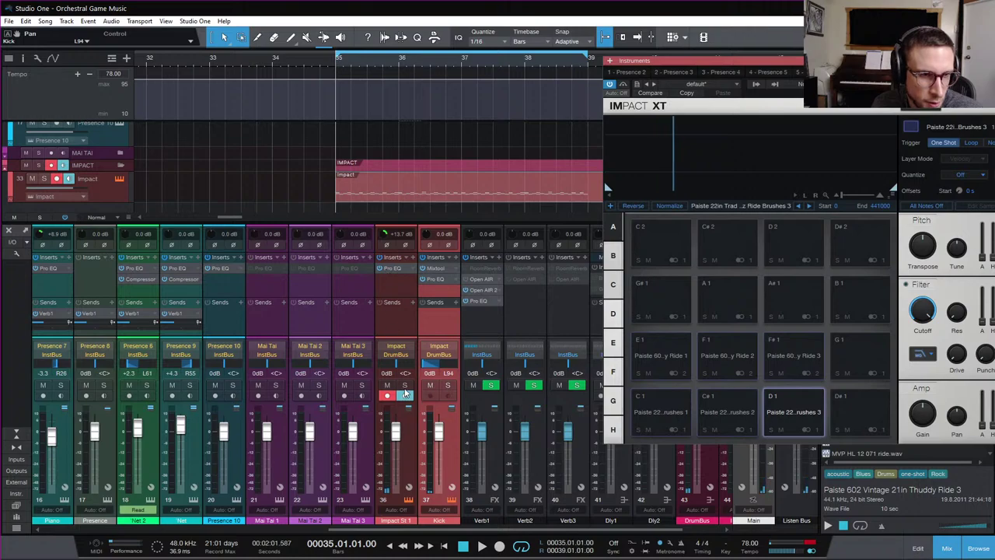
drag(398, 370, 407, 373)
scroll(414, 376, up, 5)
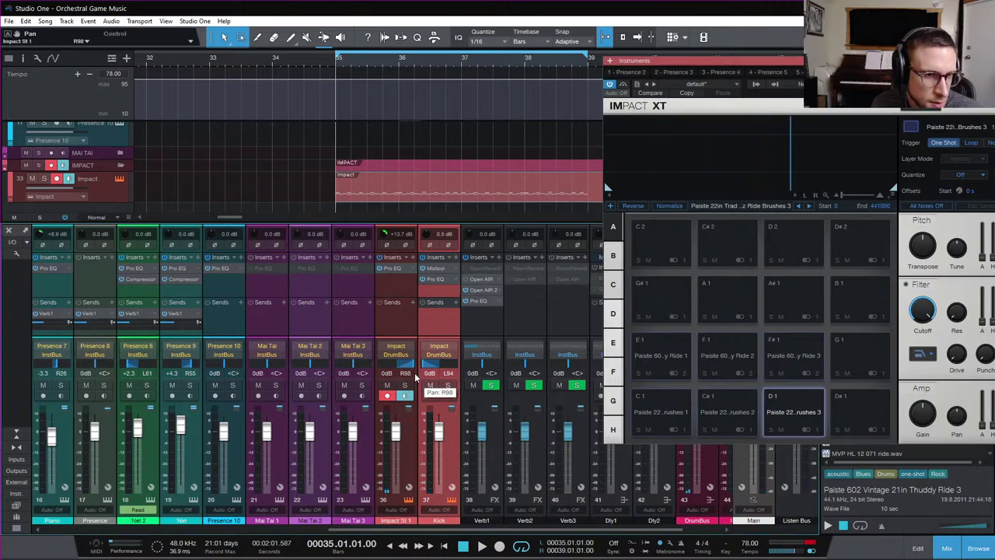
scroll(413, 376, down, 1)
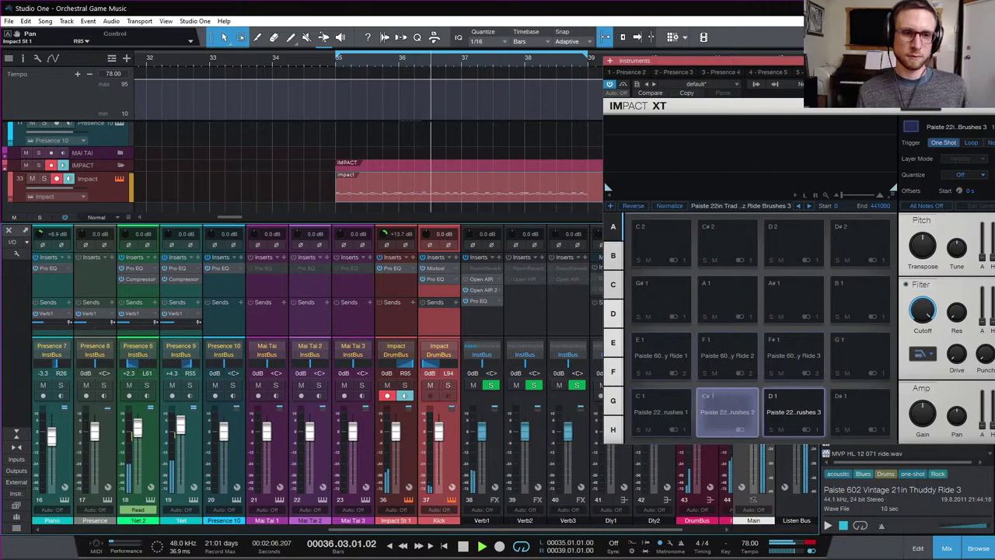
Play the panned ride pattern and open the Impact part in the note editor
click(468, 208)
double_click(466, 193)
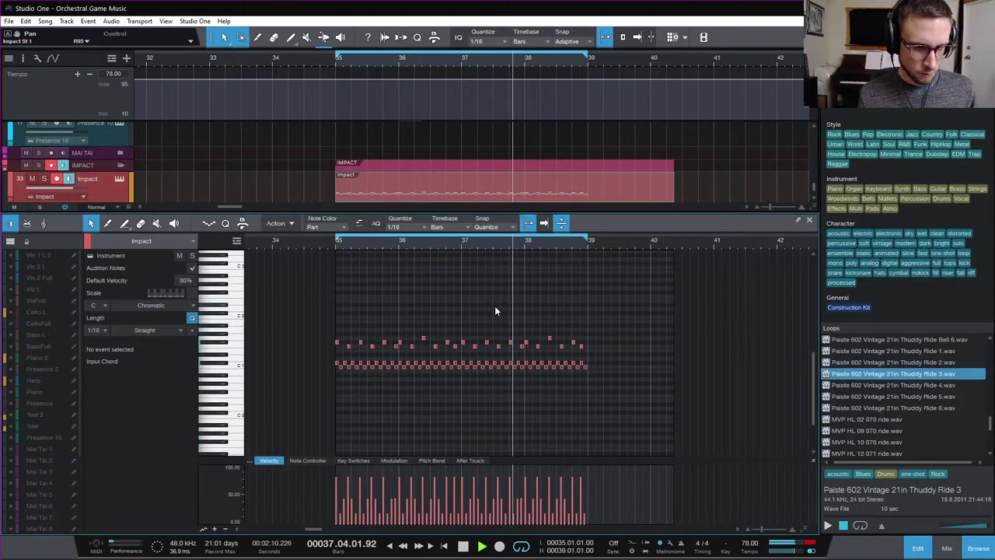
key(space)
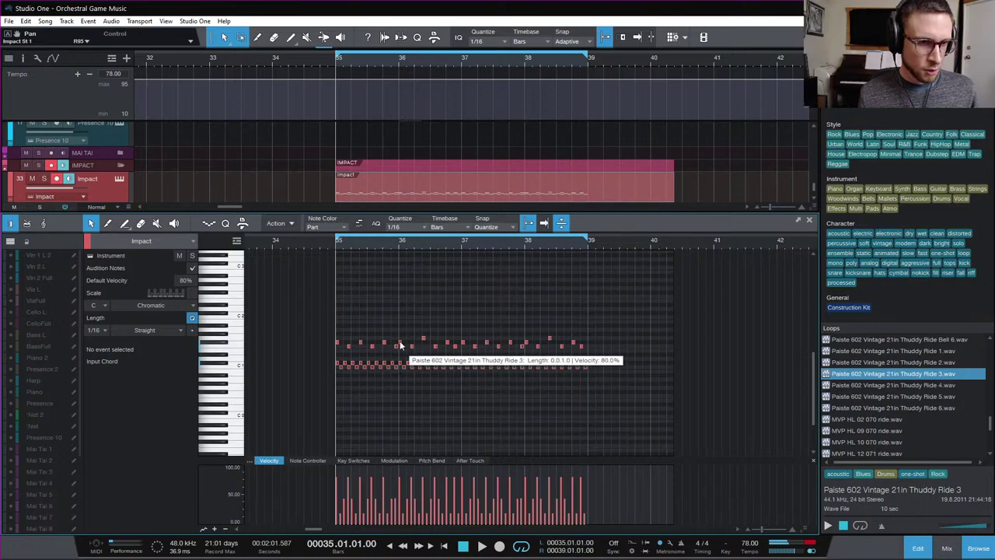
Try removing the Thuddy Ride 3 accents at the starts of bars 36 and 37, playing the loop to check the pattern
click(397, 345)
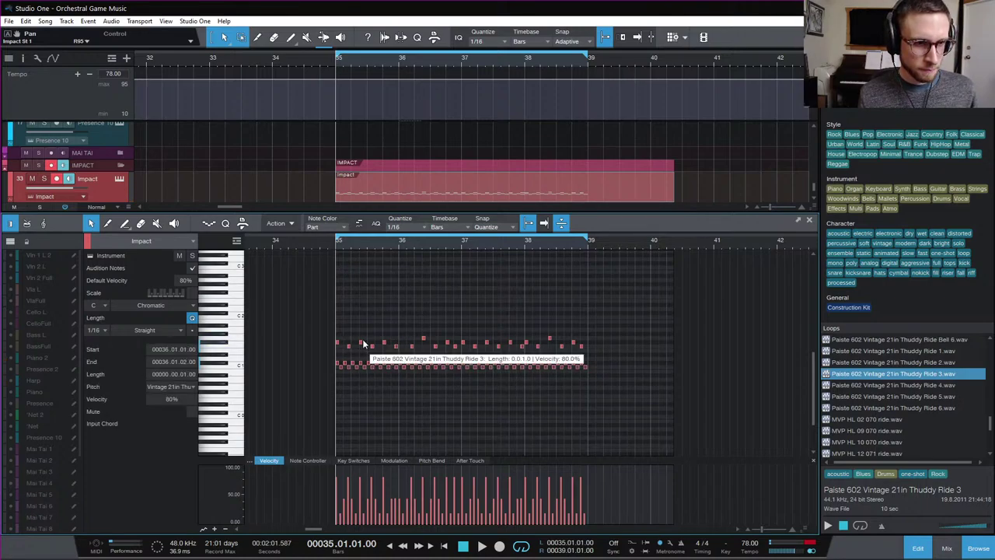
key(space)
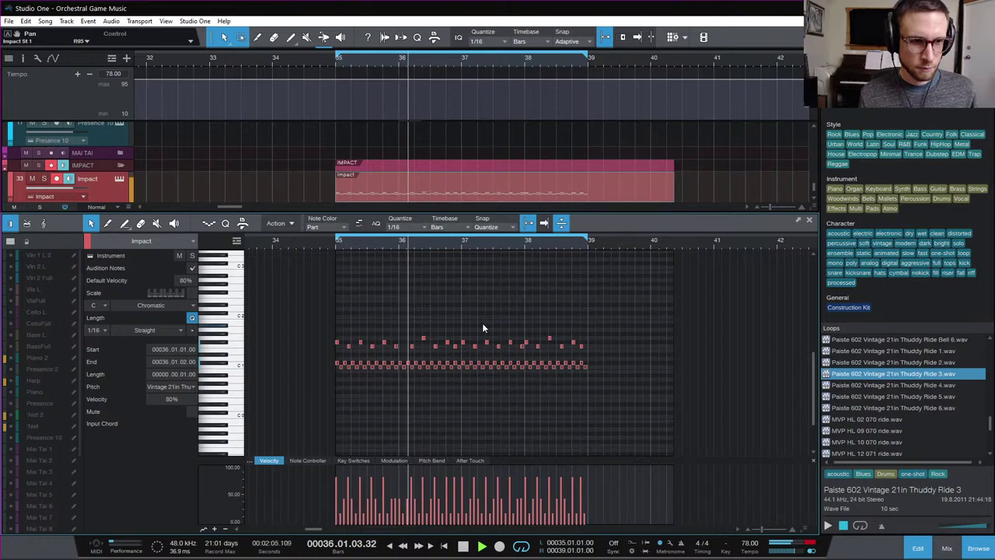
key(space)
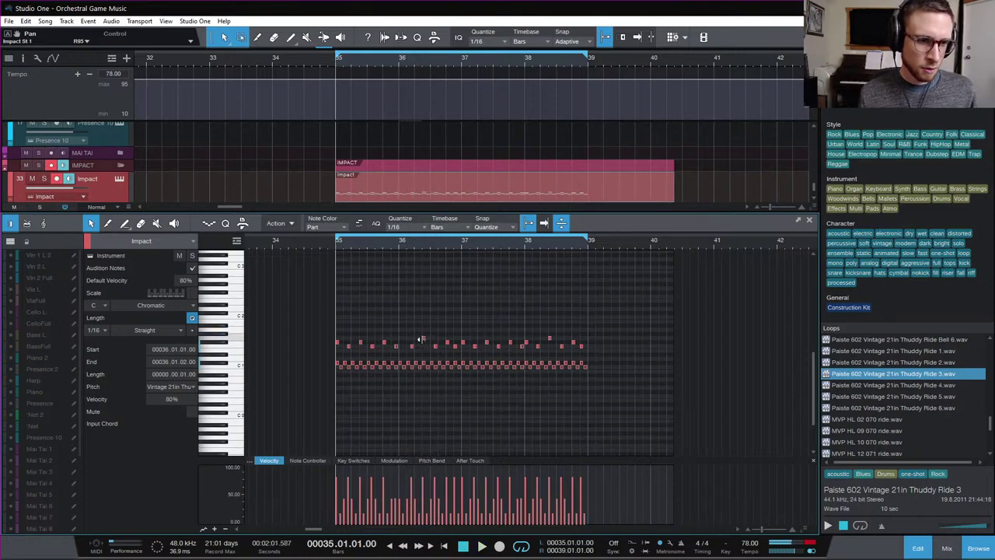
click(482, 343)
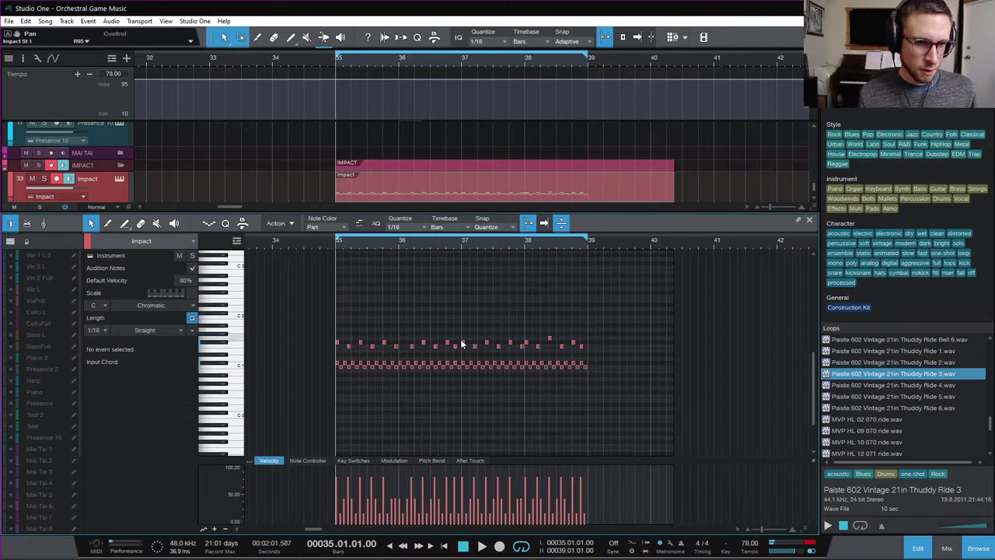
click(464, 344)
key(space)
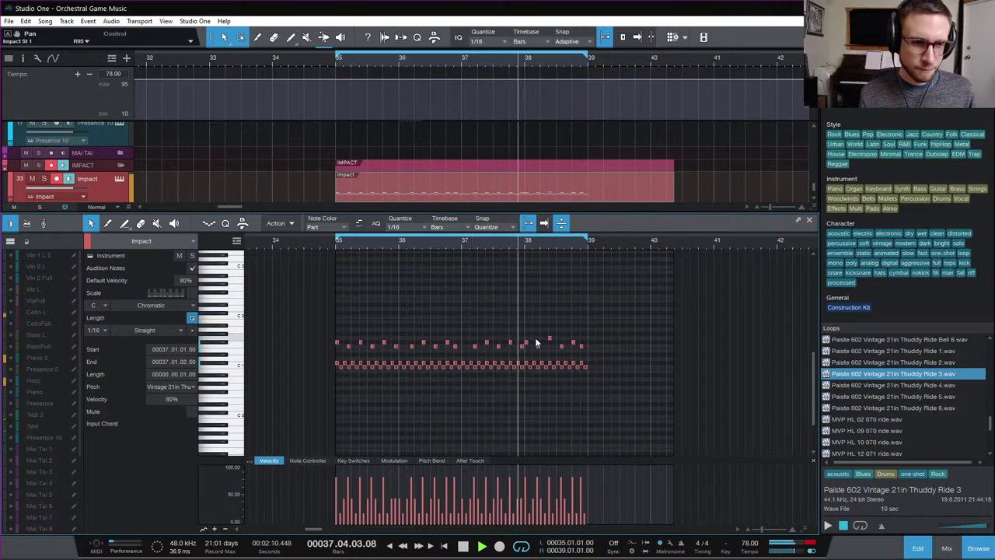
key(space)
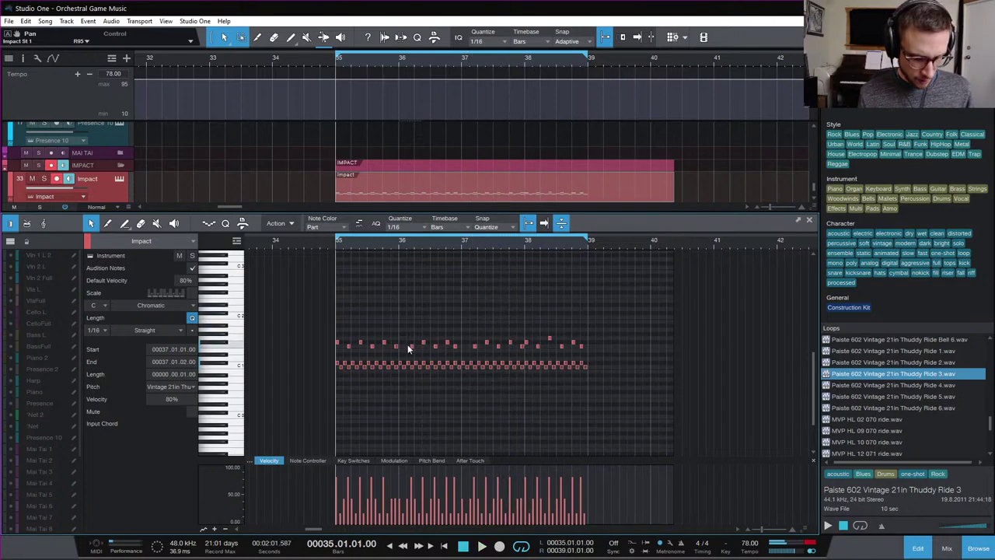
Move the G 1 accent notes in bars 36 and 38 down to the Thuddy Ride 3 pitch
drag(422, 342, 422, 339)
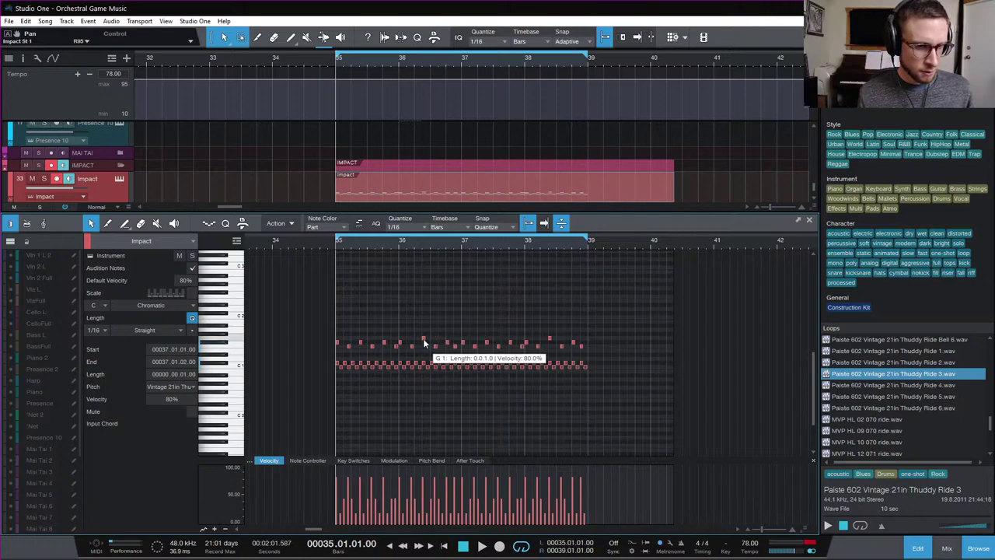
click(424, 341)
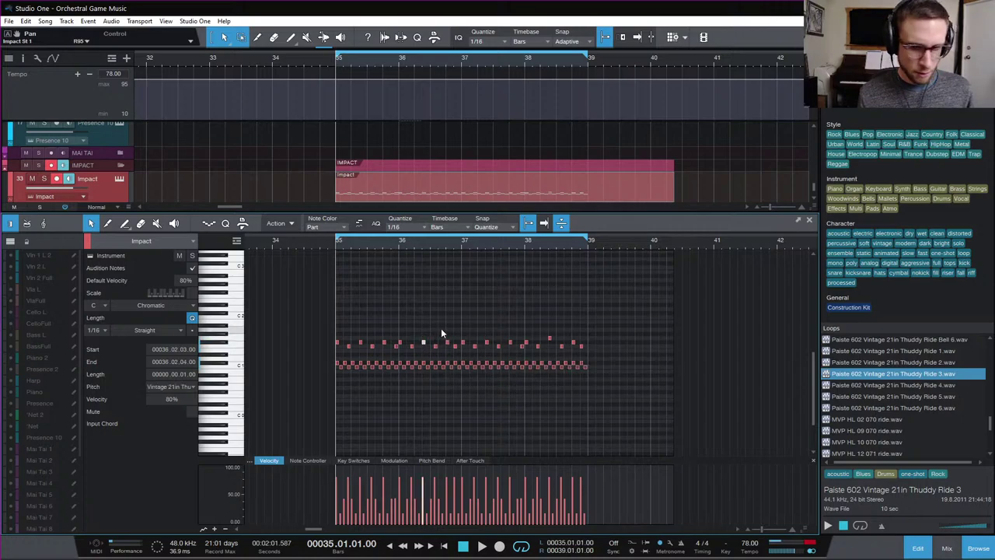
click(553, 346)
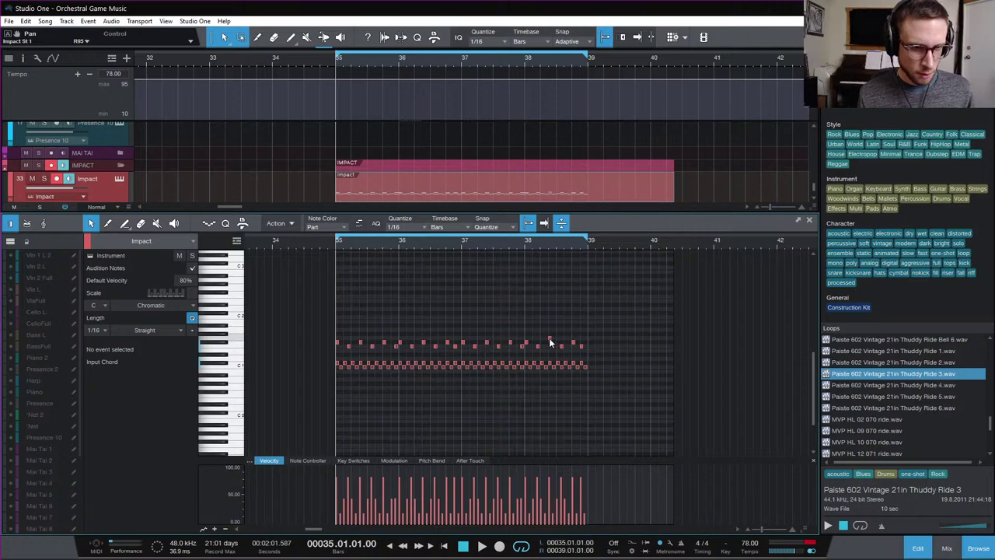
click(550, 343)
click(607, 338)
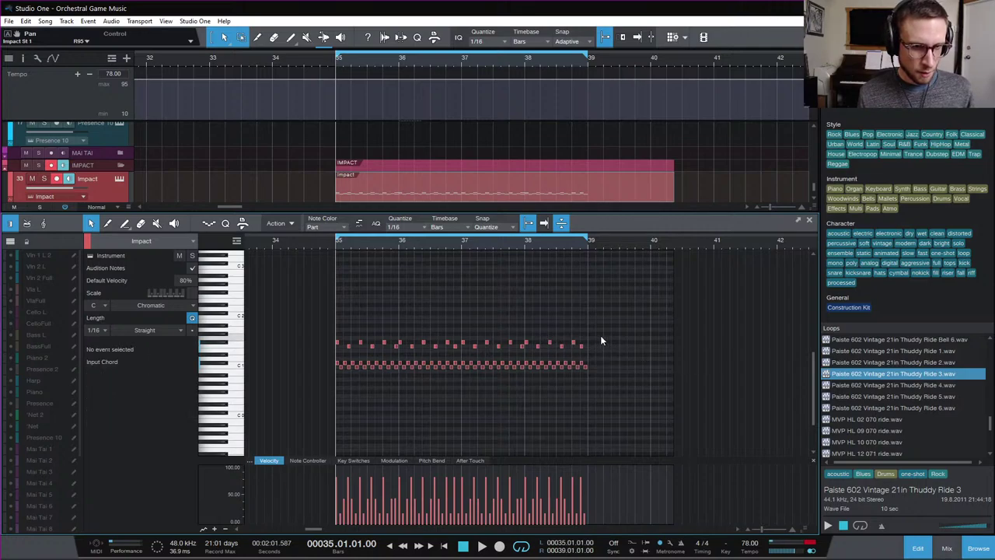
Show the mixer, play the loop and mute the Kick channel to isolate the Impact St 1 ride
click(947, 549)
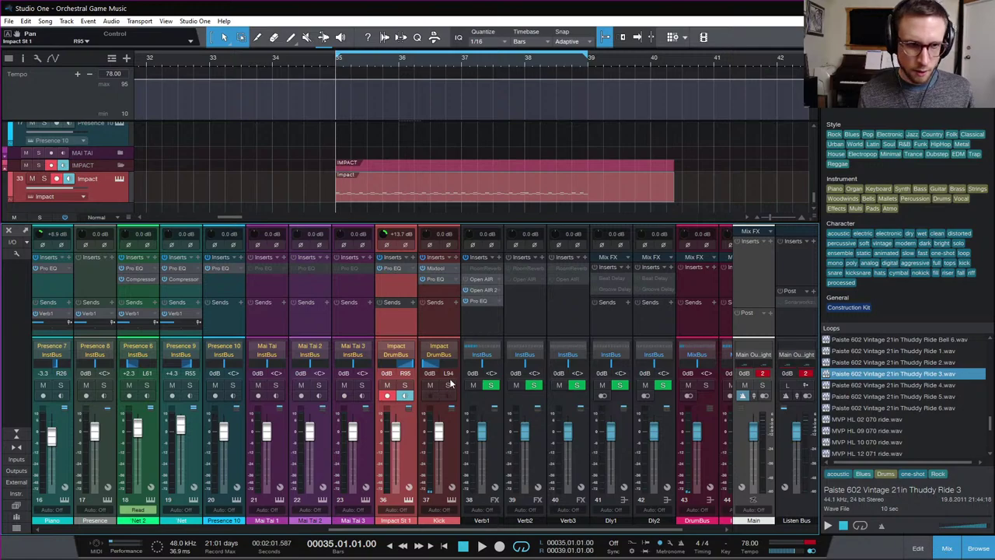
key(space)
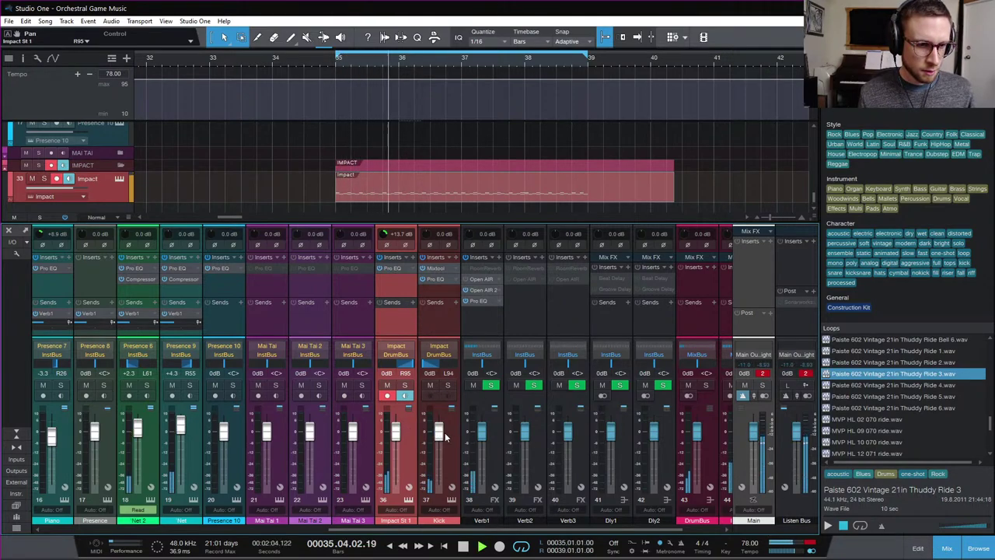
click(430, 384)
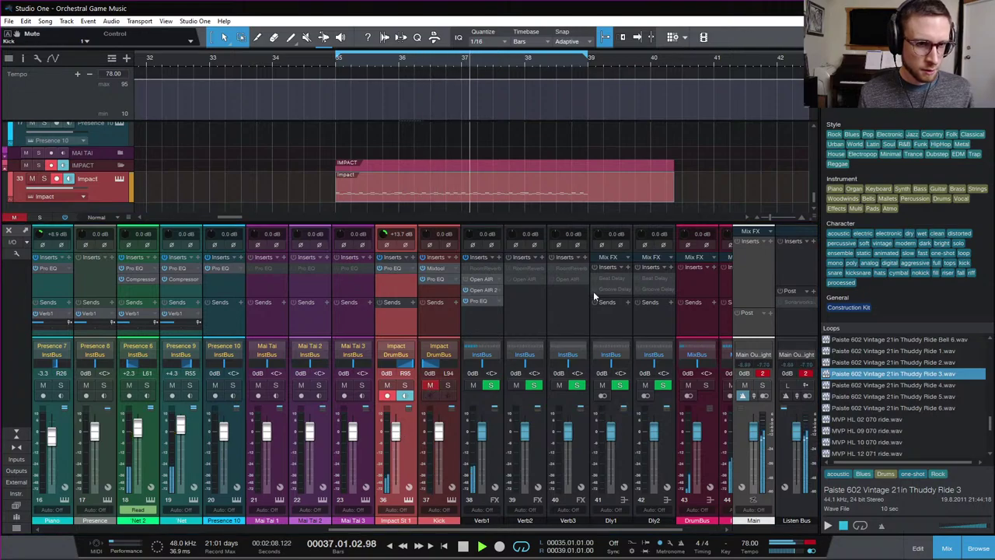
Raise the low-cut frequency in Impact St 1's Pro EQ to 6.24 kHz, lower its volume to -4.4 dB and unmute Kick
click(392, 268)
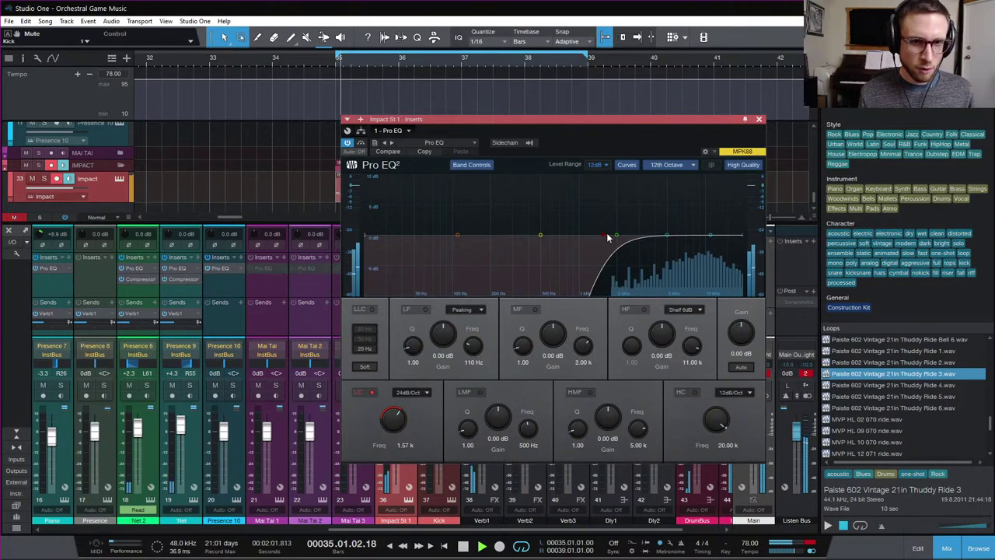
drag(395, 424, 401, 404)
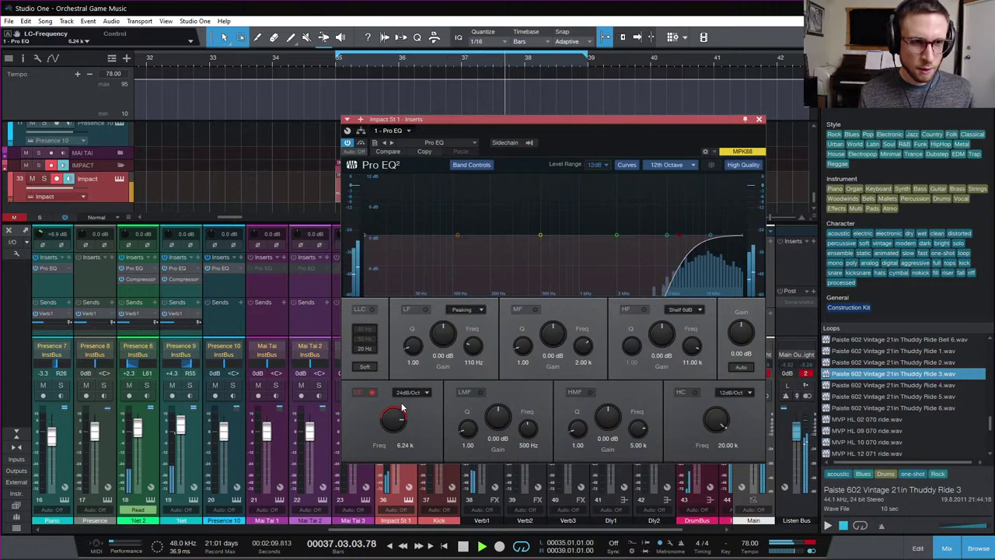
click(759, 120)
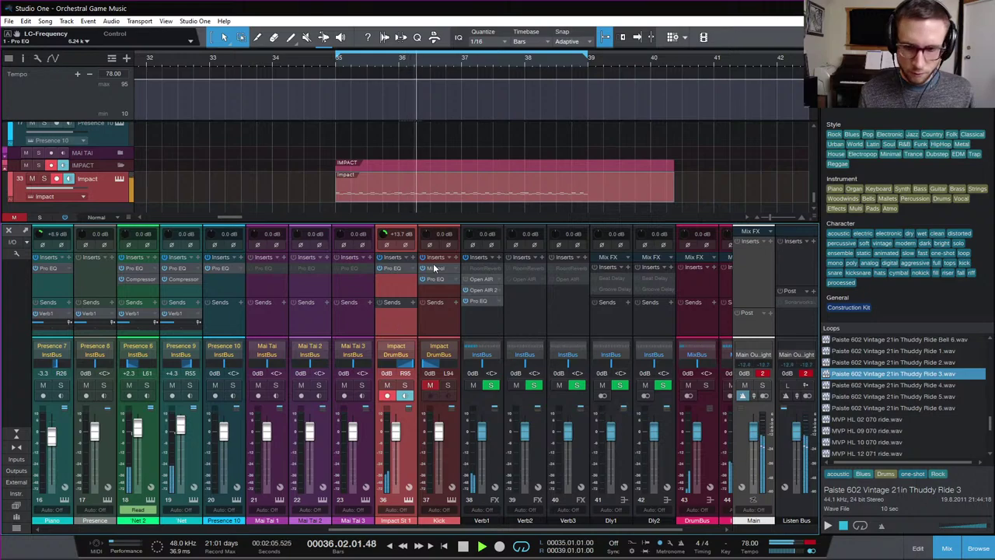
drag(396, 431, 398, 440)
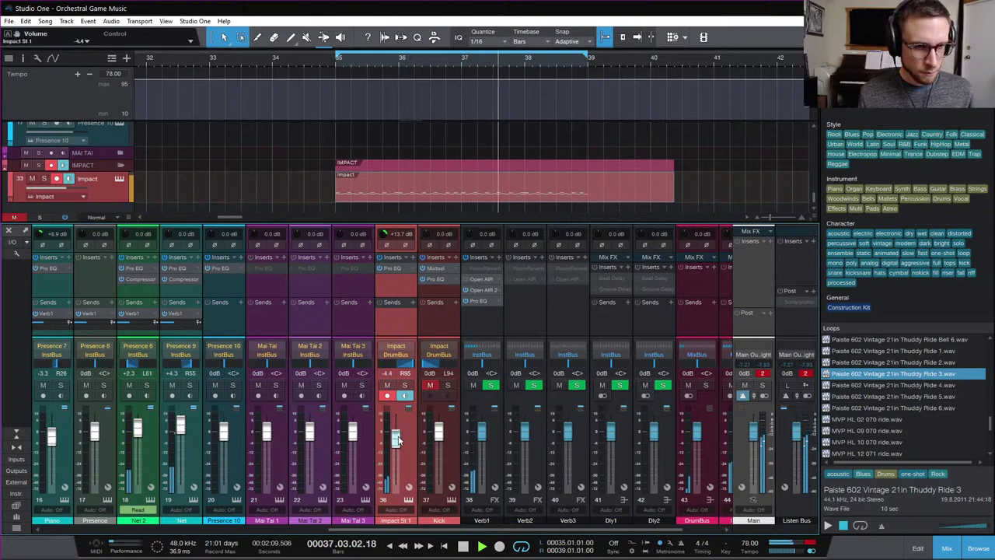
click(430, 385)
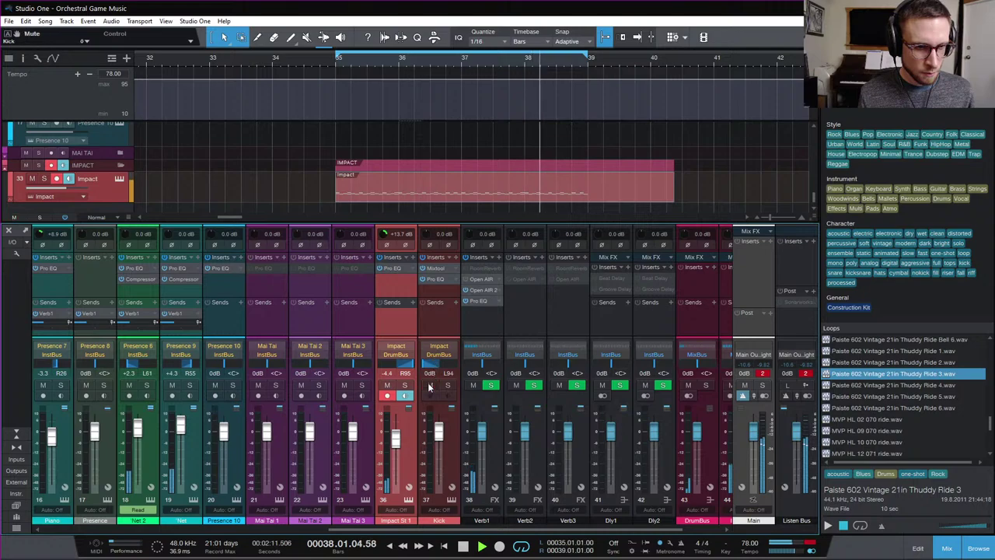
Raise the low-cut frequency in the Kick channel's Pro EQ to 6.03 kHz and stop playback
click(435, 280)
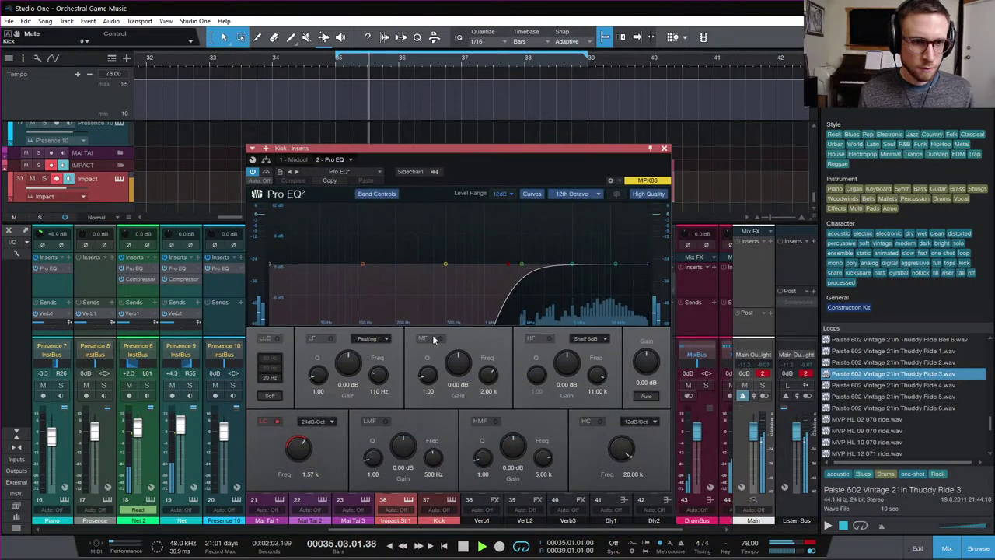
drag(298, 449, 301, 431)
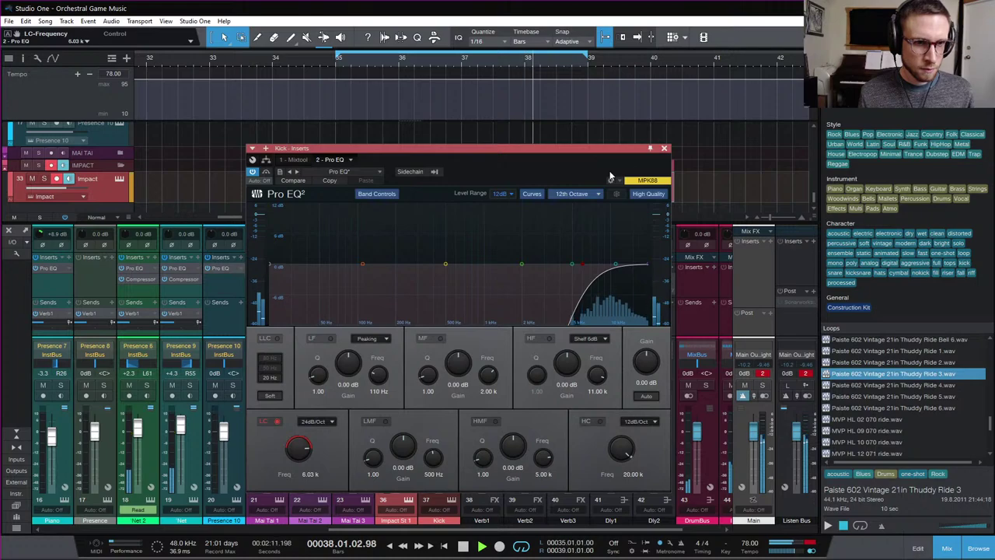
click(663, 148)
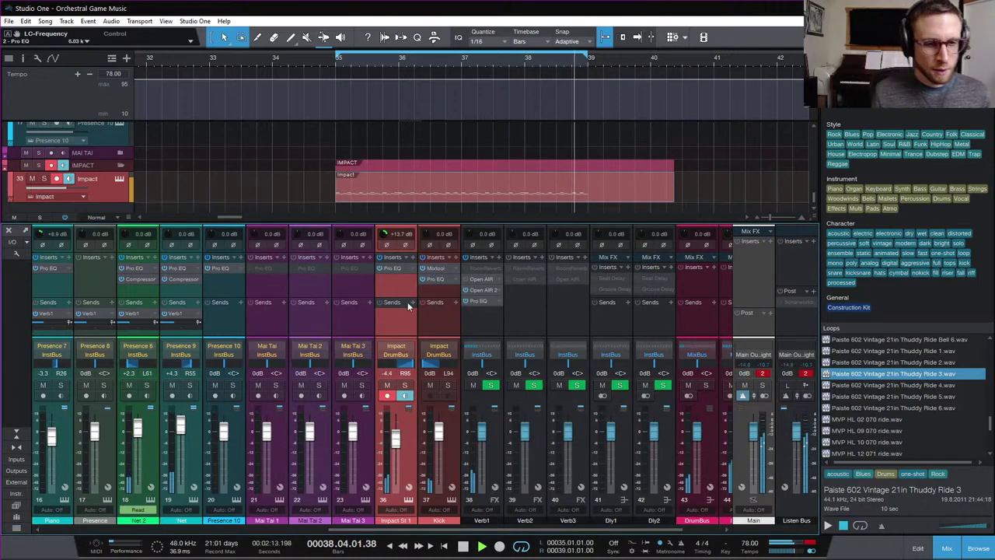
key(space)
Open the Impact XT instrument from the Kick channel and check the Thuddy Ride pads
click(440, 321)
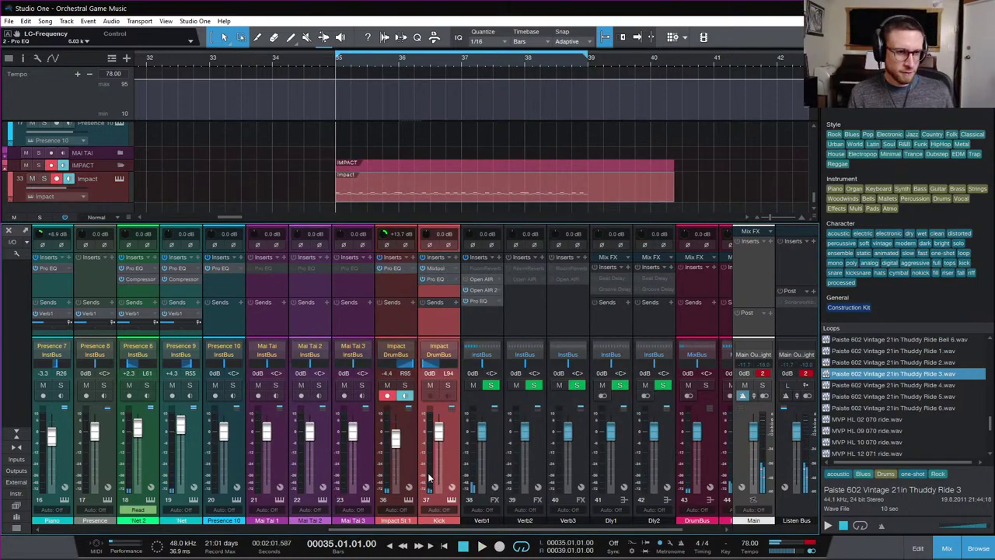
click(451, 501)
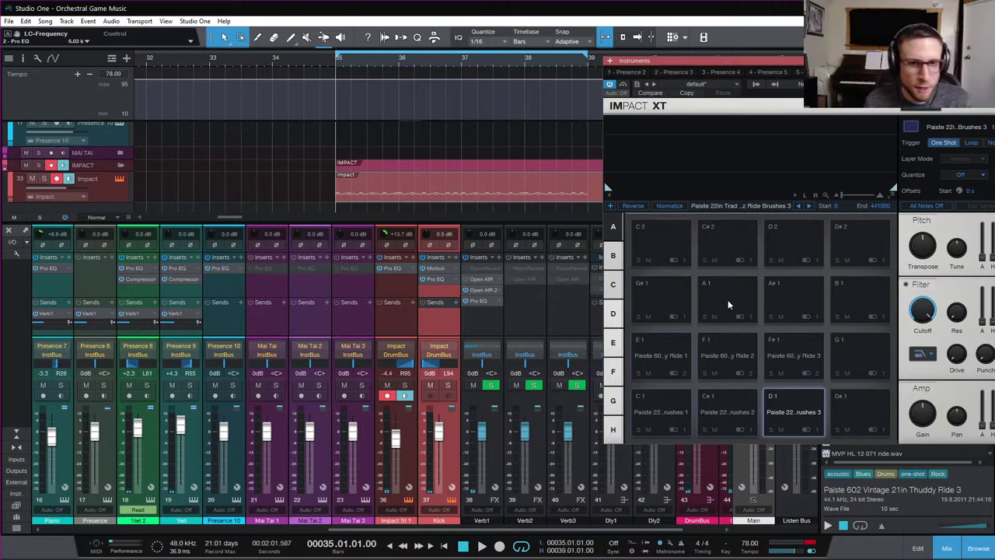
drag(758, 68, 429, 59)
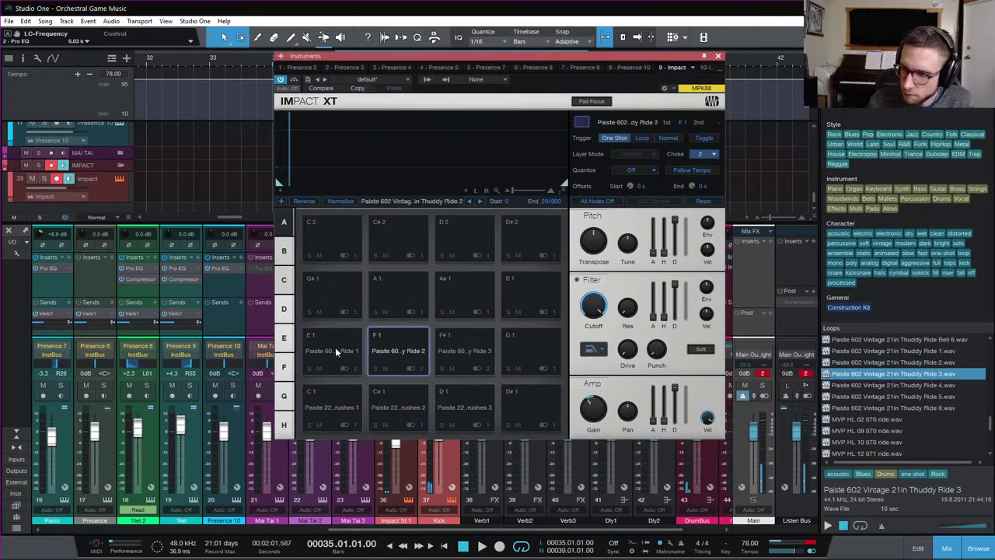
click(719, 59)
Add a Verb1 send to the Impact St 1 and Kick channels together
click(405, 323)
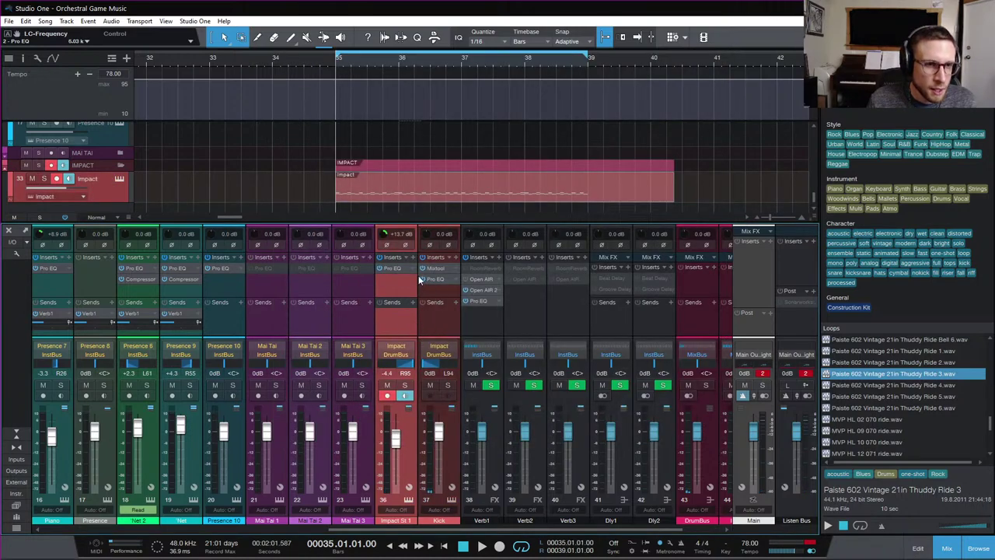
click(433, 326)
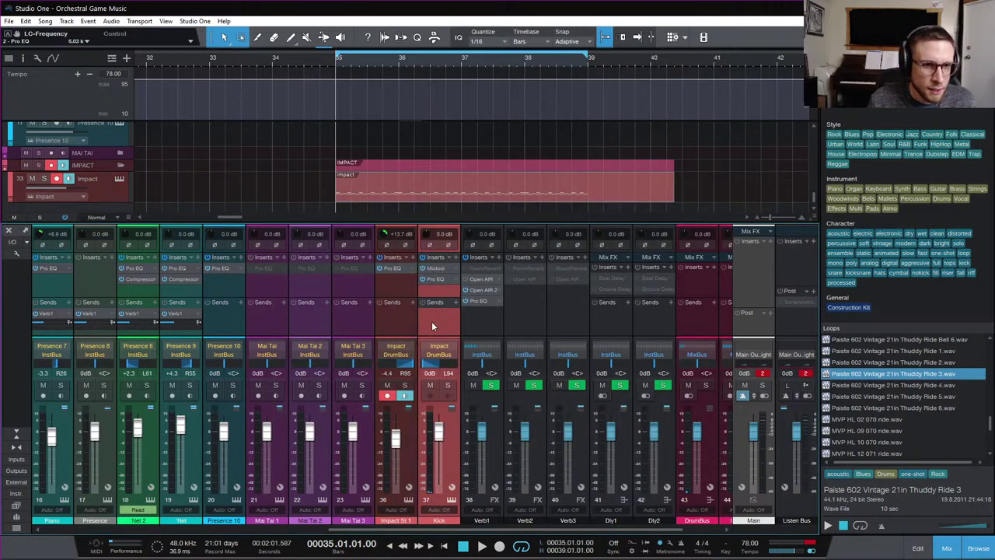
click(379, 316)
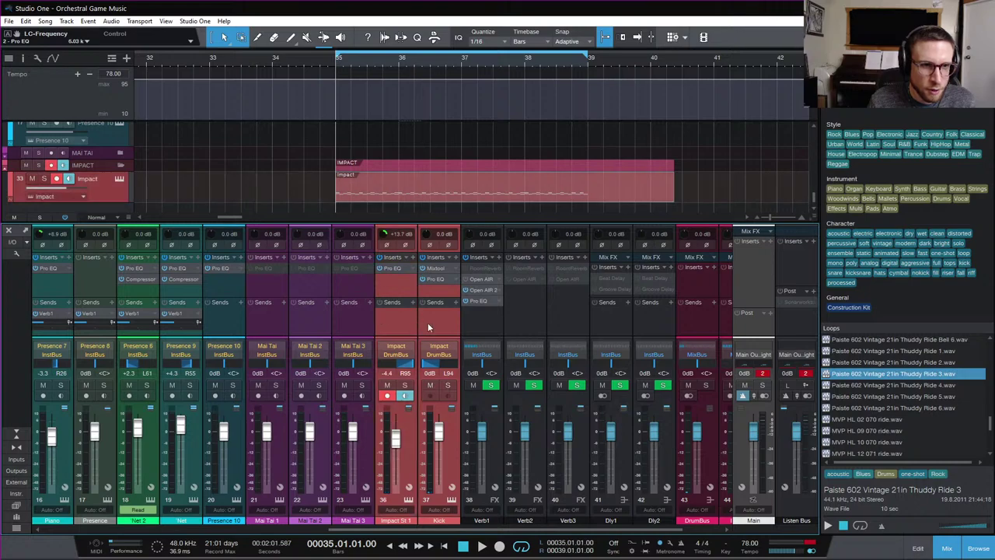
click(457, 303)
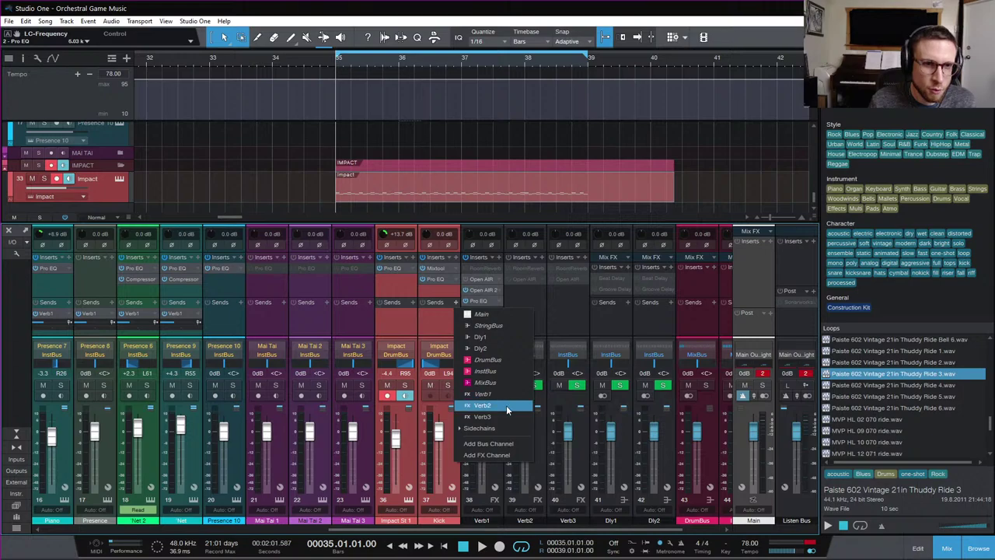
click(504, 395)
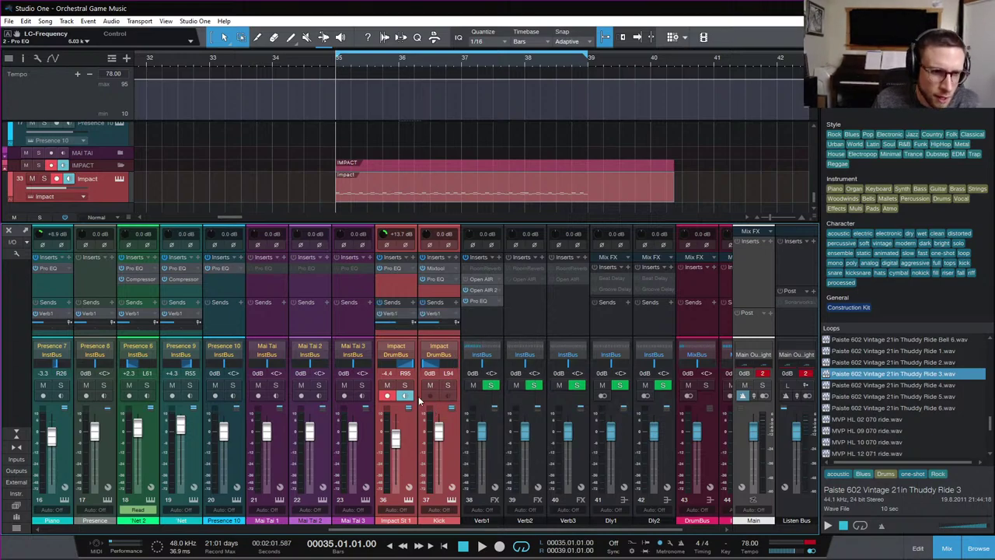
Solo the Impact St 1 and Kick channels and play the loop to hear the Verb1 send
click(449, 385)
key(space)
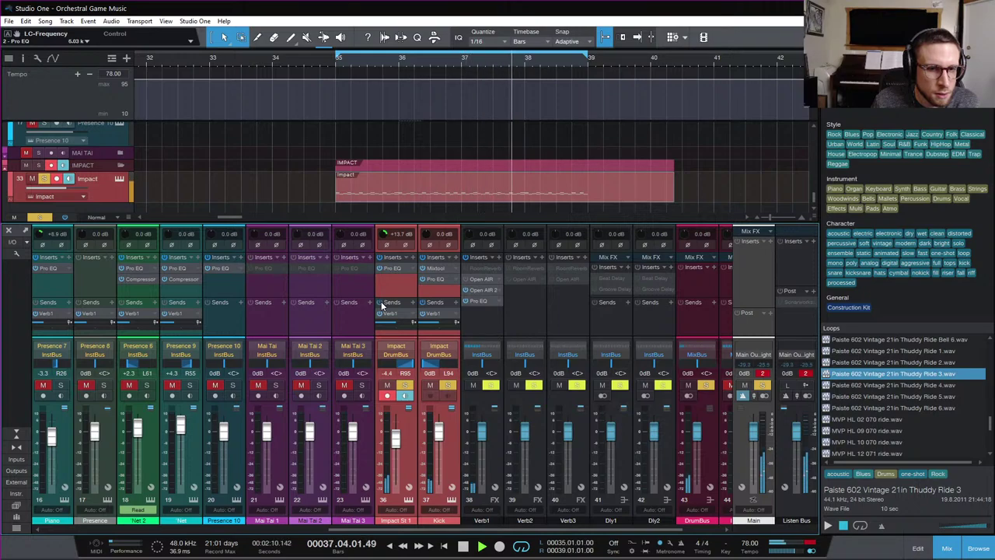
scroll(552, 323, right, 2)
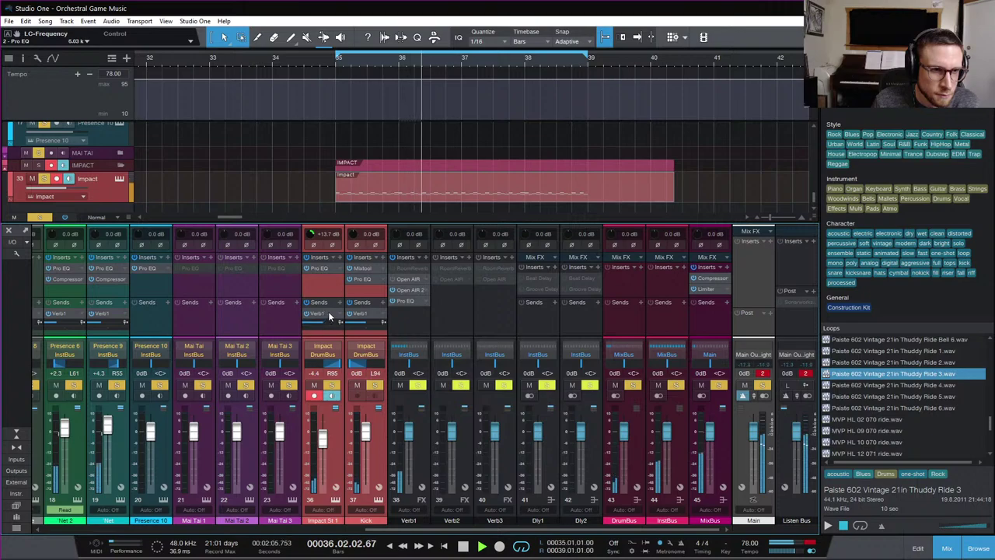
Route the selected Impact St 1 and Kick channels to a new bus named RideBus and stop playback
right_click(364, 292)
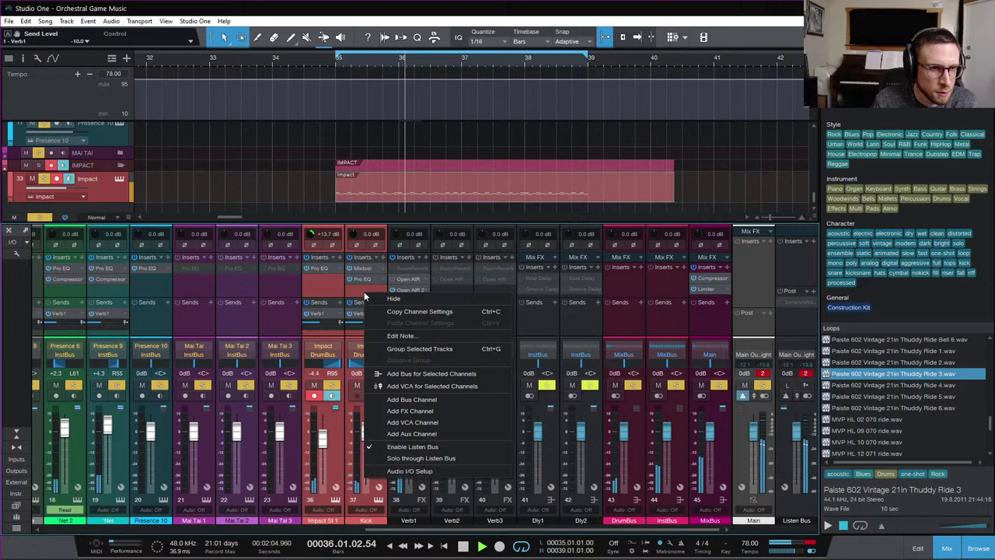
click(457, 374)
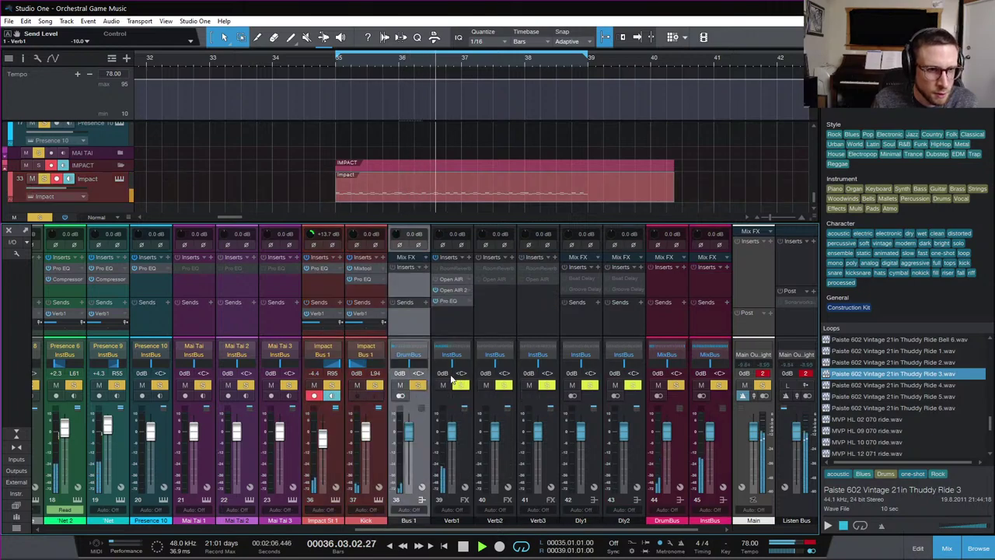
double_click(409, 520)
text(R)
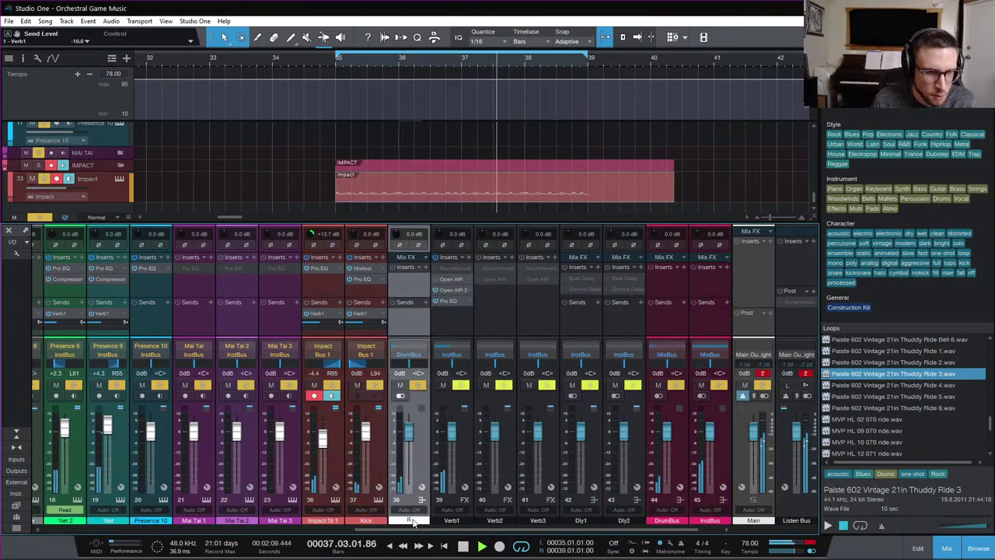
text(ideBus)
key(Return)
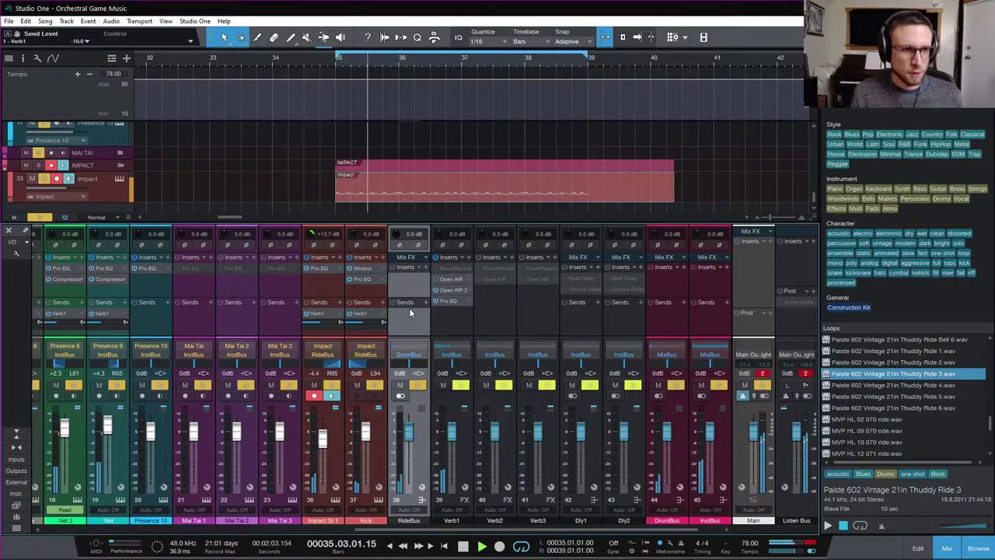
key(space)
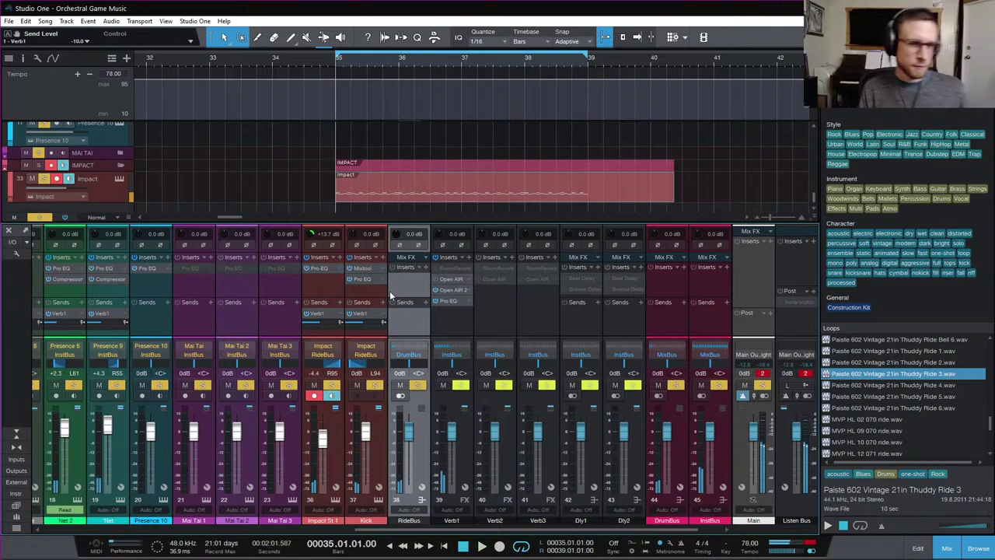
Inspect the Swap Channels setting in the Kick channel's Mixtool insert
click(371, 279)
click(372, 270)
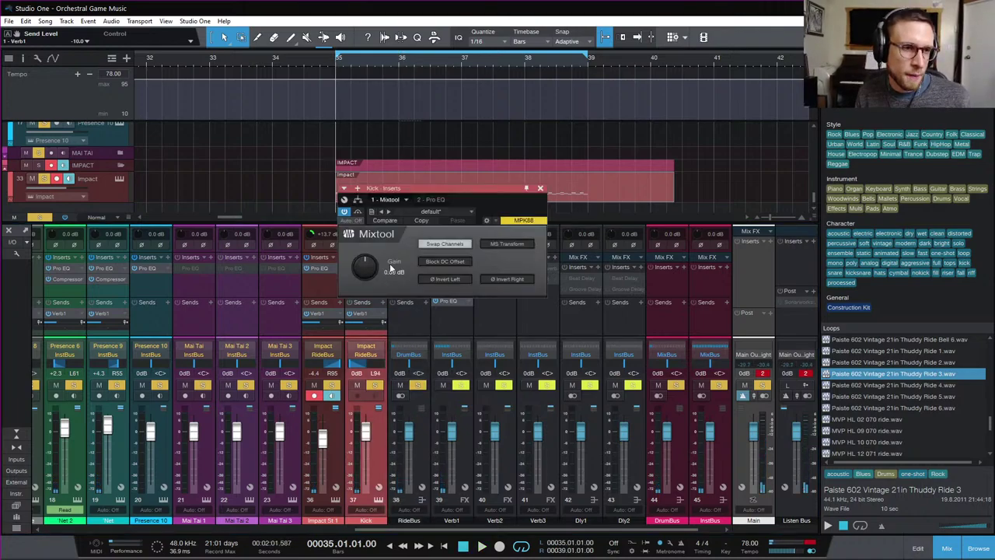
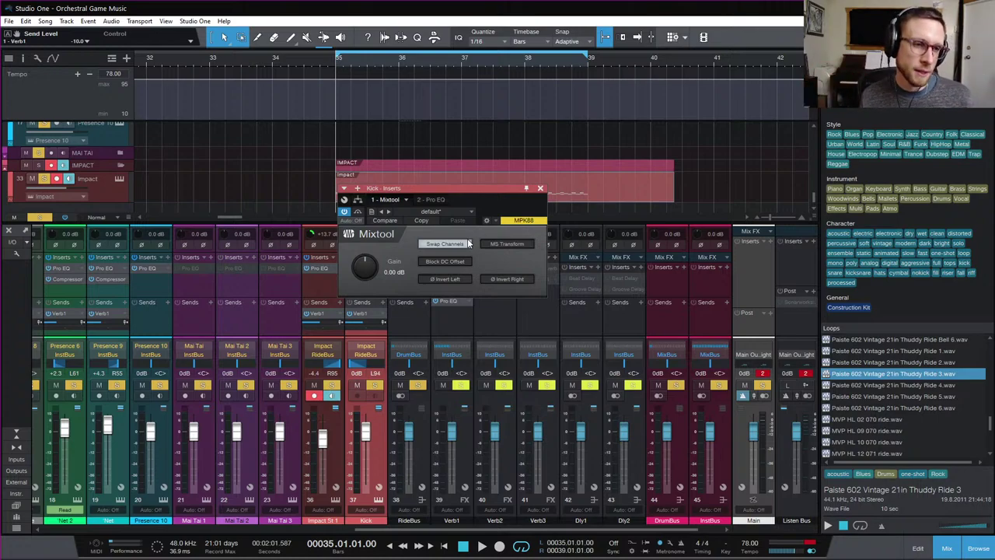
click(540, 188)
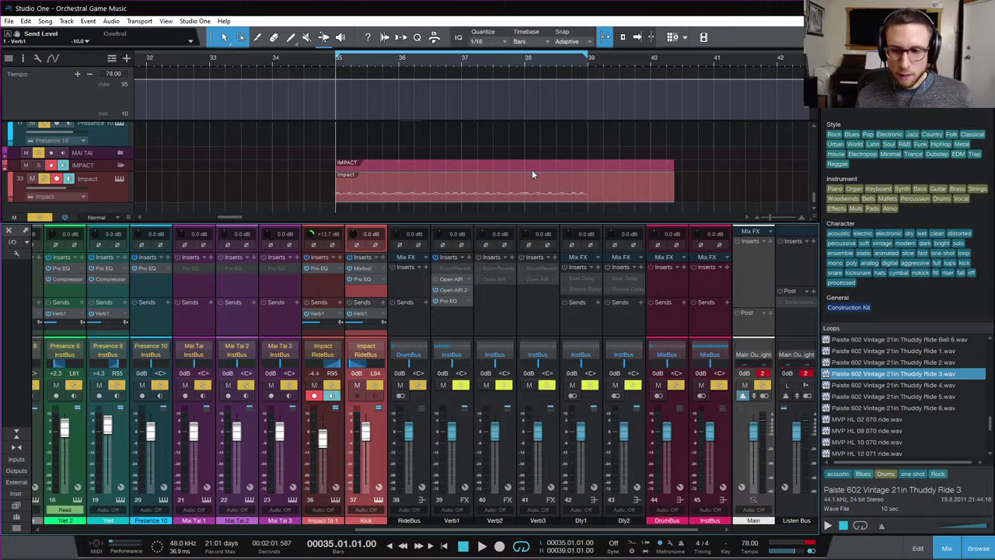
Play the loop with the processed rides, save the song and hide the mixer
click(510, 176)
key(space)
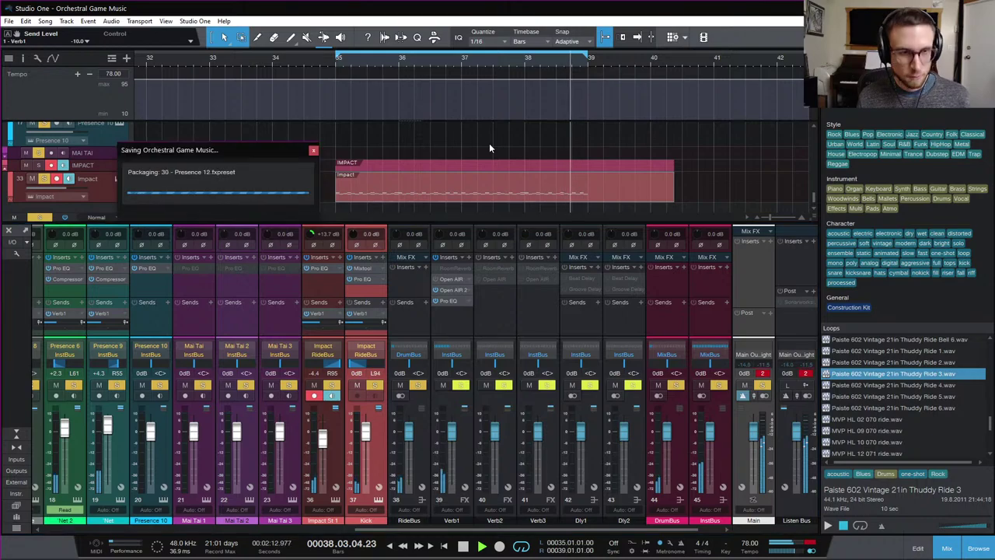
key(F3)
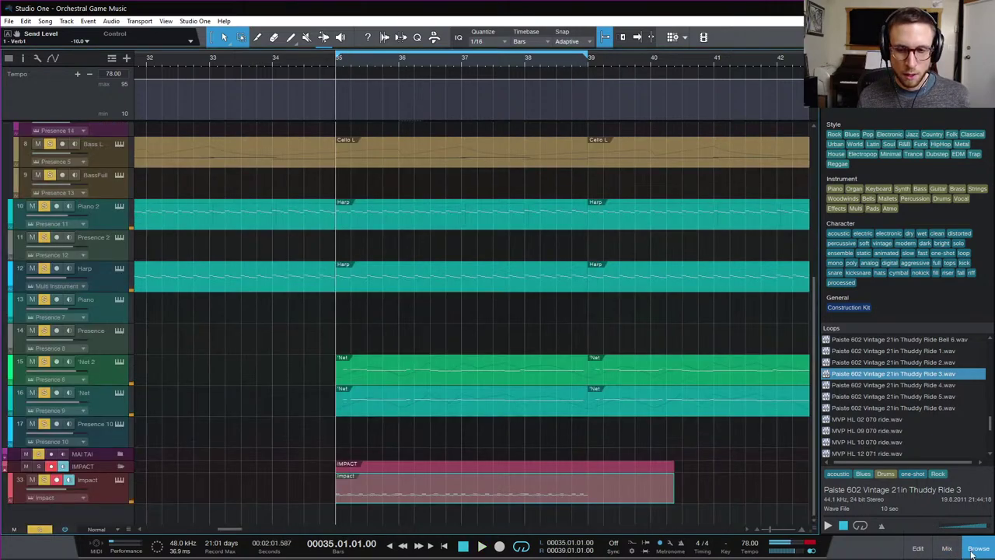
Trim the Impact part to end at bar 39 and duplicate it over bars 39 to 43
key(F5)
key(w)
key(w)
key(w)
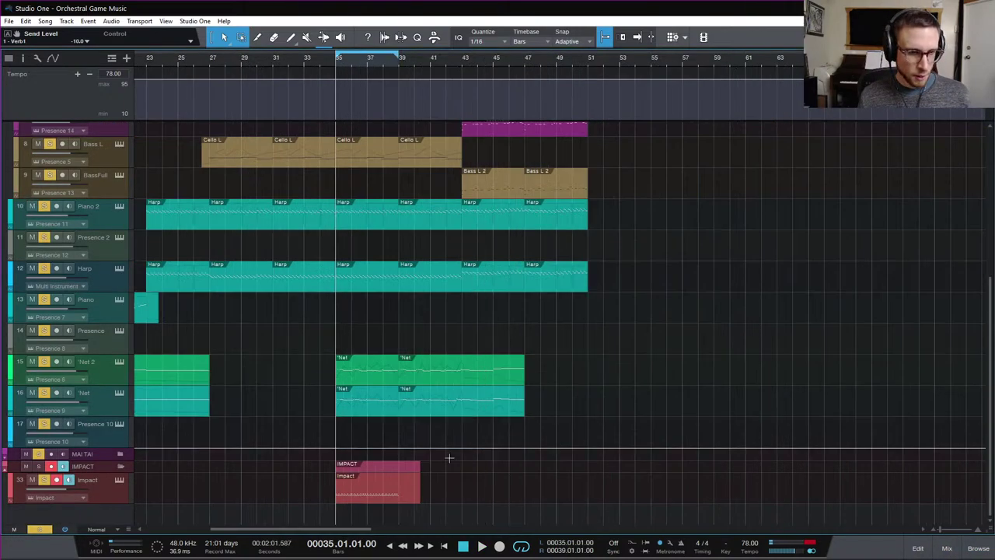
drag(420, 504, 400, 501)
key(d)
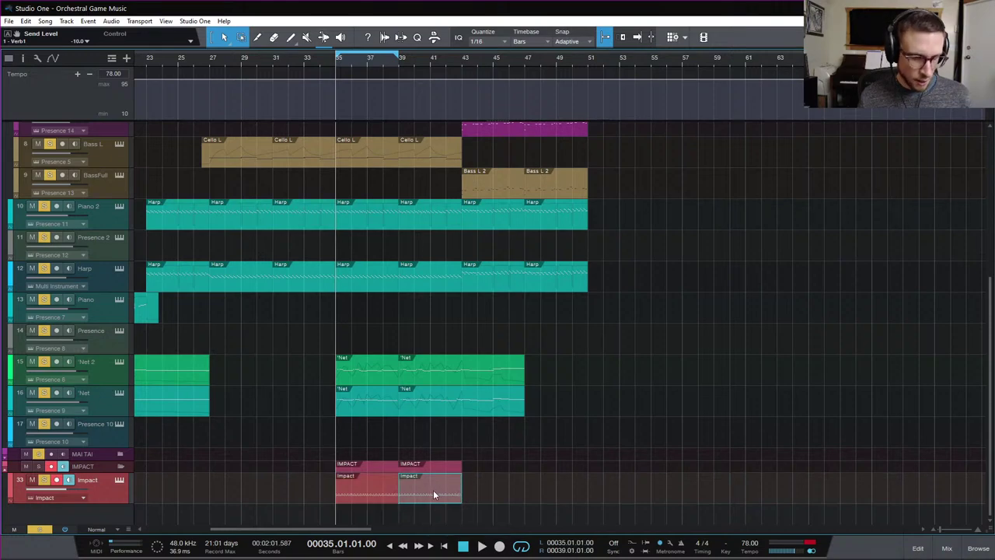
Play the arrangement from just before bar 35 through the duplicated ride part and clear all solos
click(318, 61)
key(space)
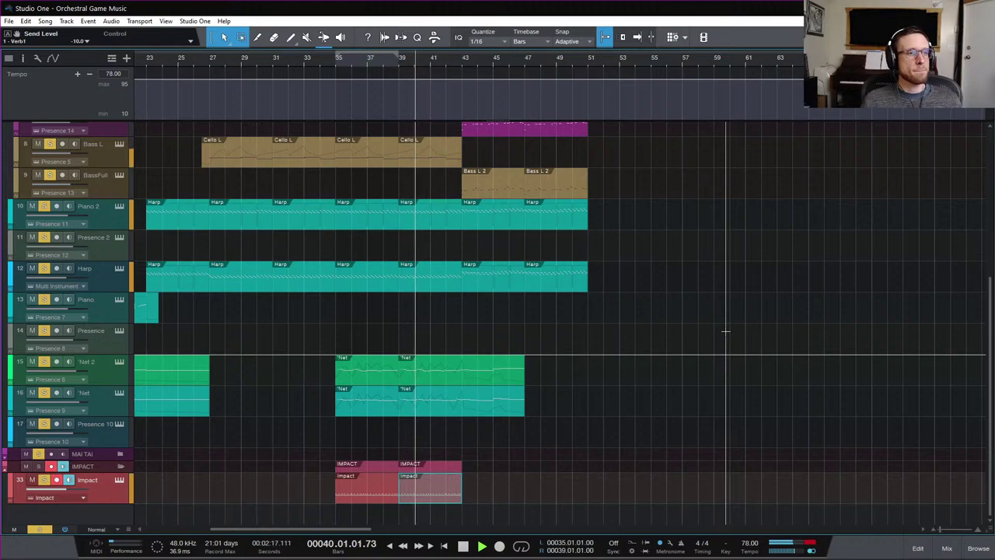
click(40, 529)
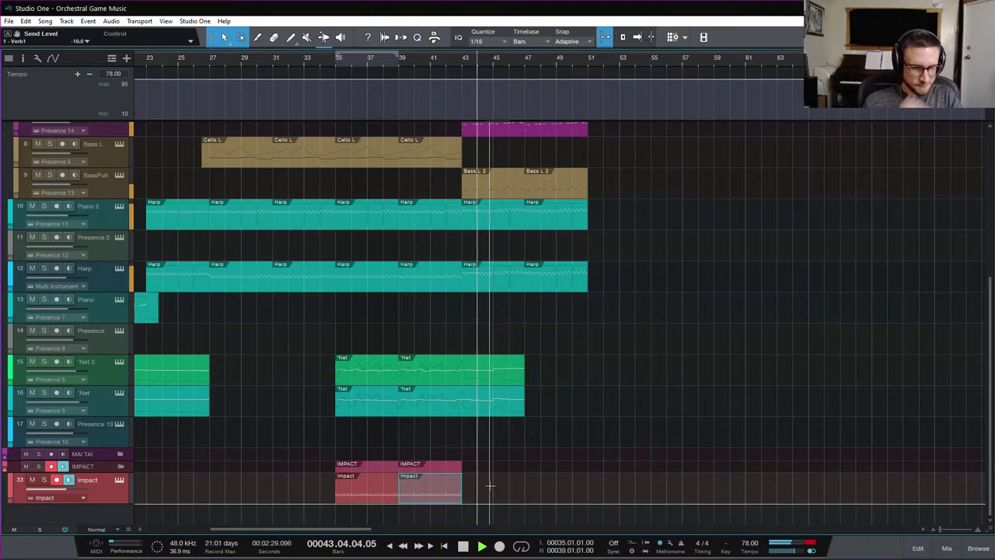
Stop playback, create a one-bar Impact part at bar 43 and open it in the note editor
key(space)
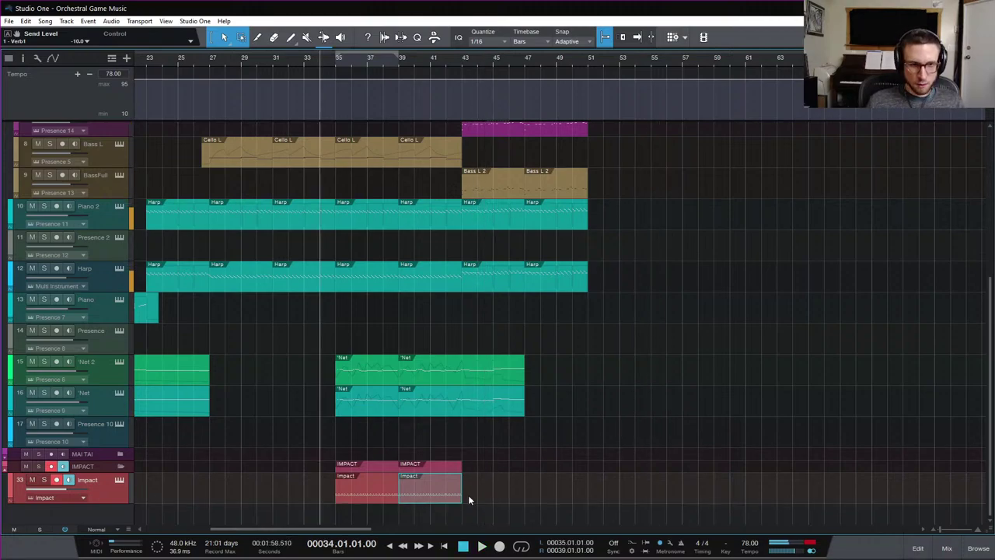
double_click(468, 494)
double_click(468, 494)
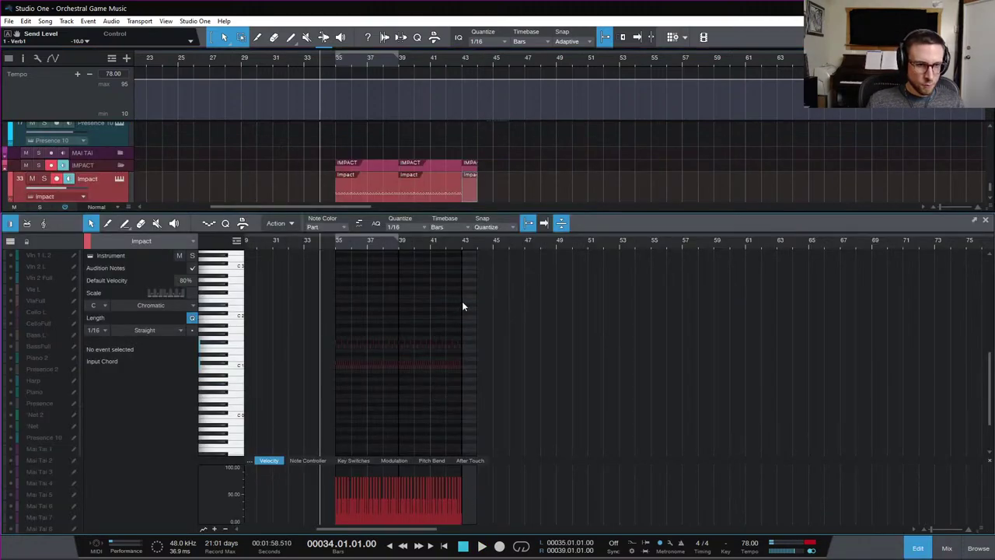
Add two sixteenth-length ride notes at the start of bar 43, a Trad Jazz Ride and a Vintage 21in hit
key(e)
key(e)
key(e)
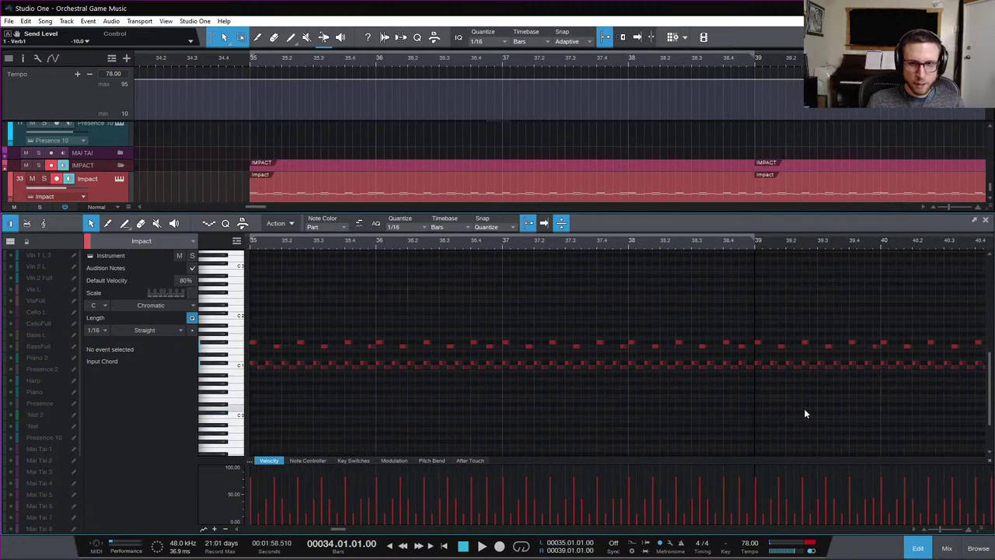
scroll(801, 409, right, 6)
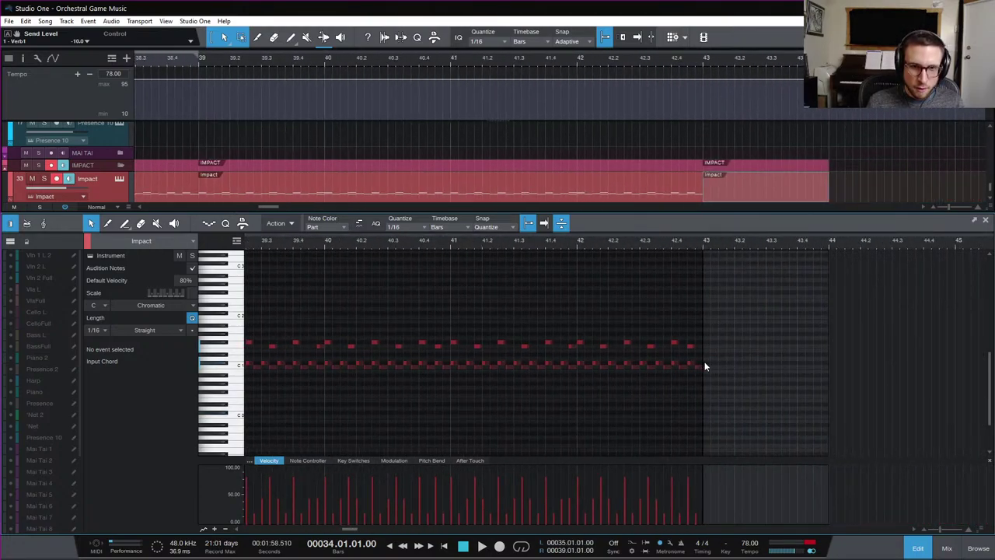
click(705, 362)
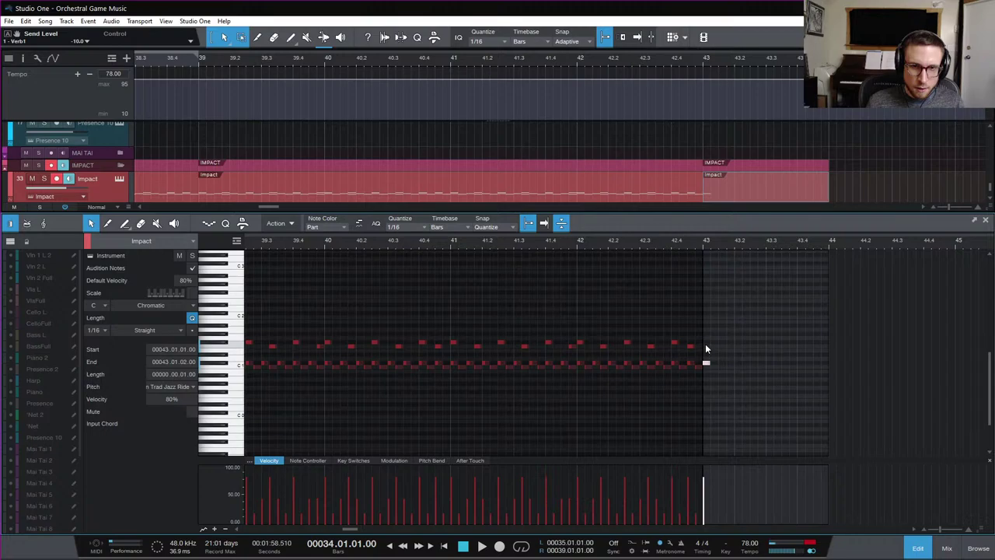
click(705, 345)
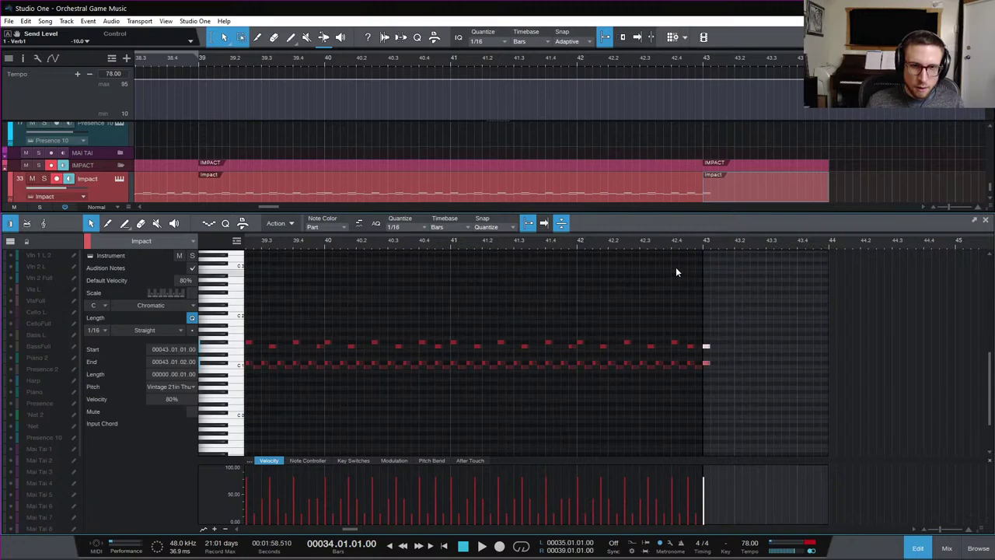
Play across bar 43 and raise the upper Vintage 21in note to the next higher pitch row
click(663, 240)
key(space)
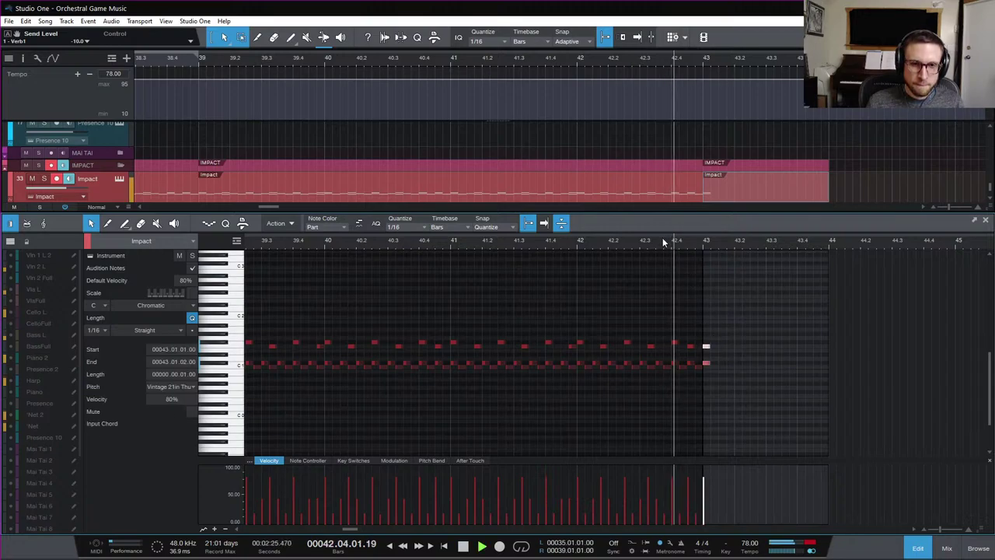
click(716, 342)
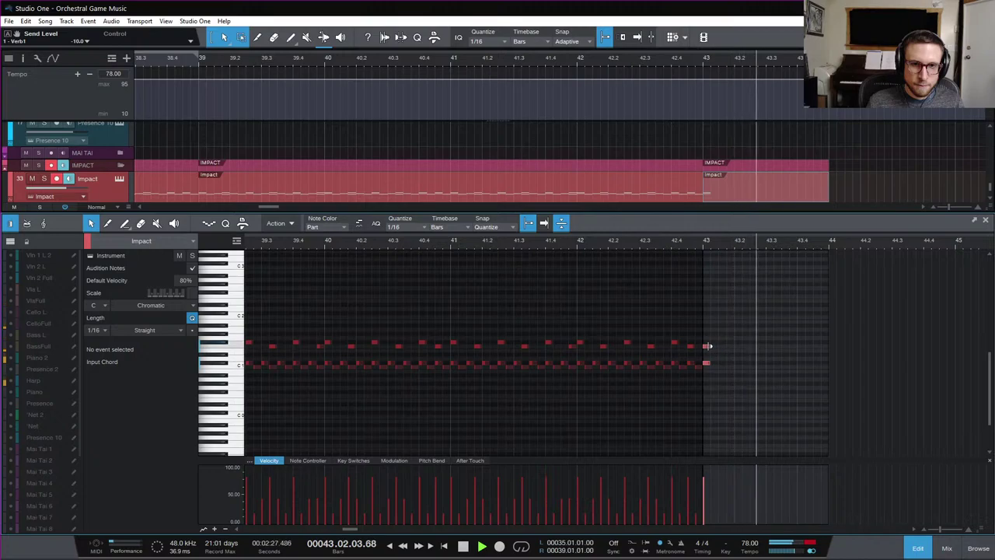
key(space)
key(space)
click(706, 343)
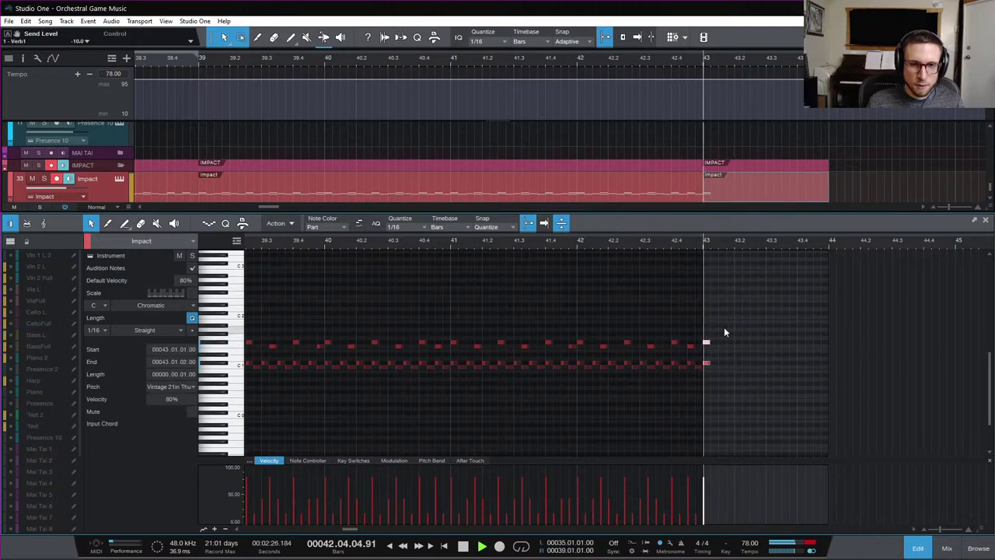
Lower the velocity of both ride notes at bar 43 to 64% and audition the change
key(space)
drag(721, 330, 704, 368)
drag(705, 490, 705, 498)
key(space)
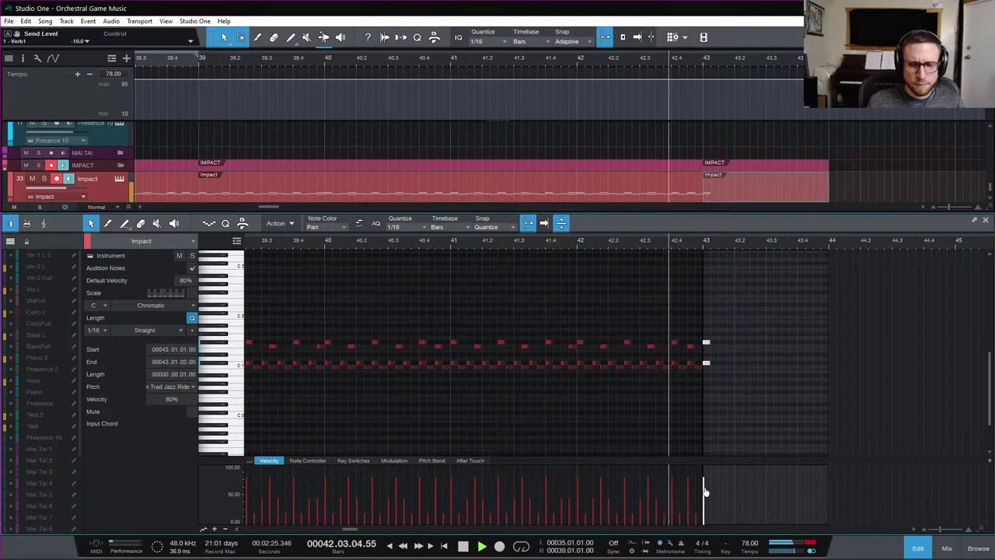
key(space)
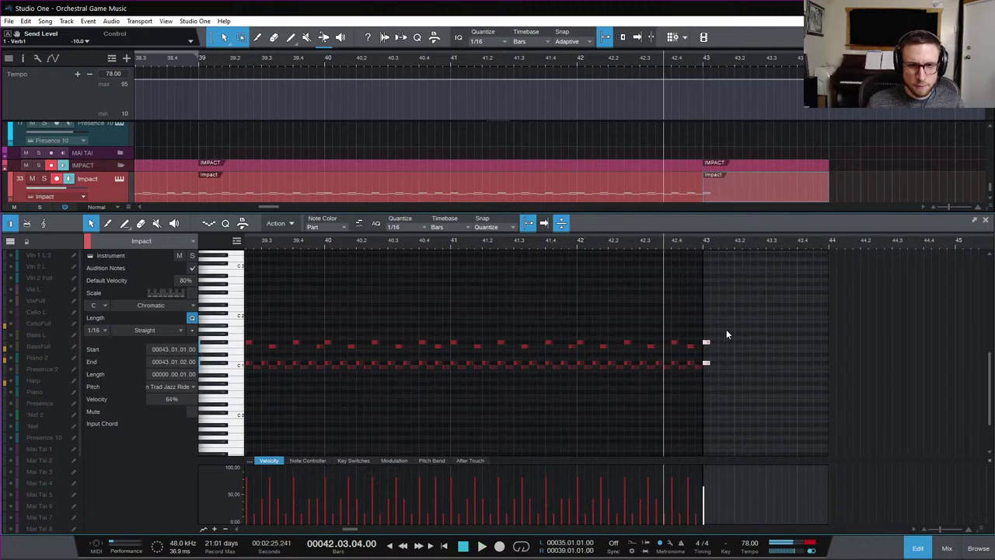
key(space)
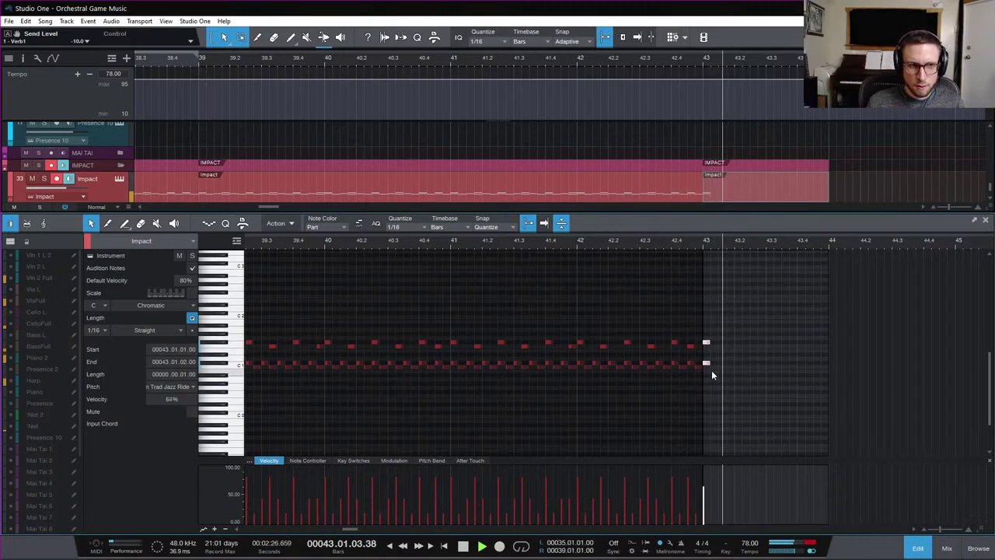
key(space)
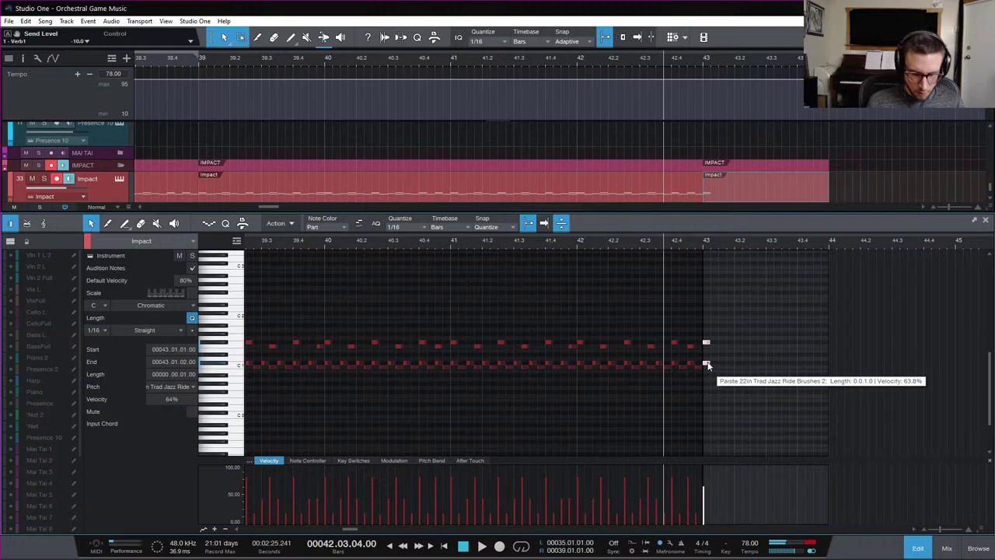
Try copying both bar 43 ride notes to beat 2, play the result and undo the copy
drag(708, 365, 741, 365)
key(space)
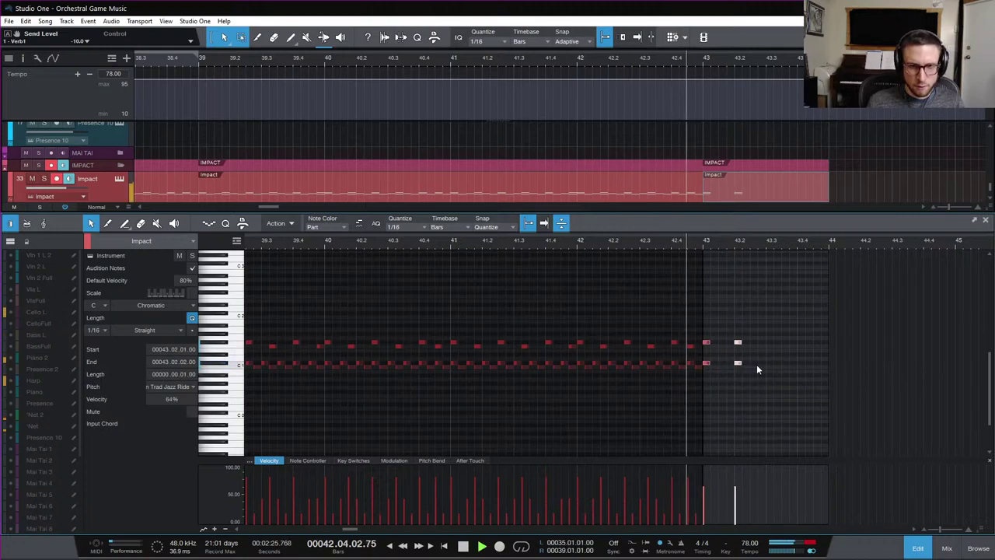
key(space)
drag(758, 315, 725, 368)
key(ctrl+z)
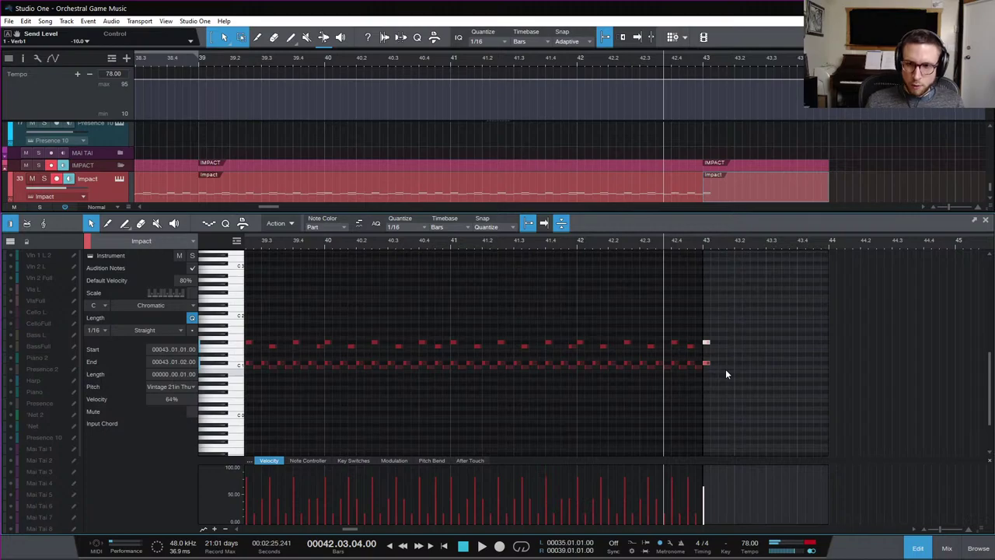
Close the note editor and audition the Chimes 115 Lucy Gm and Perc 85 Chimes loops
click(918, 548)
click(979, 548)
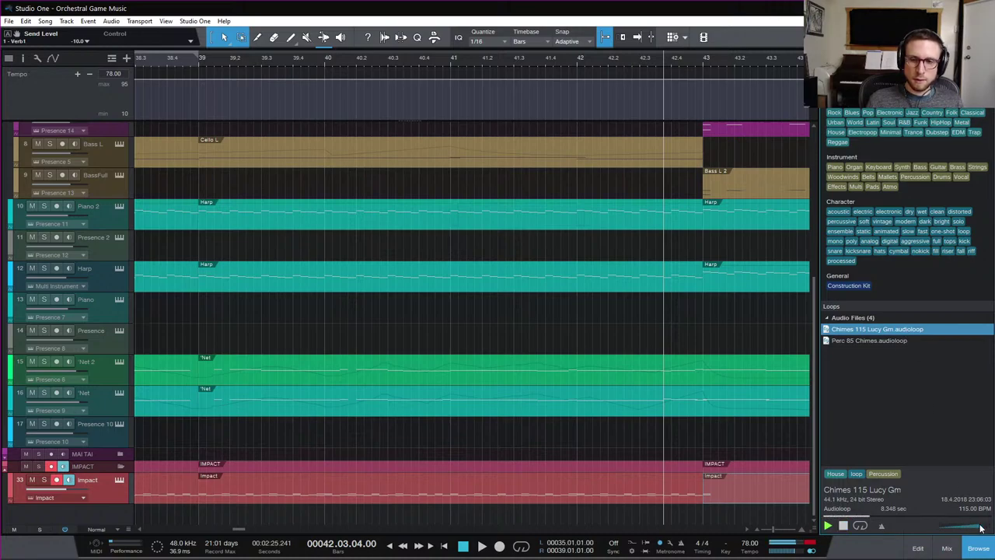
click(883, 342)
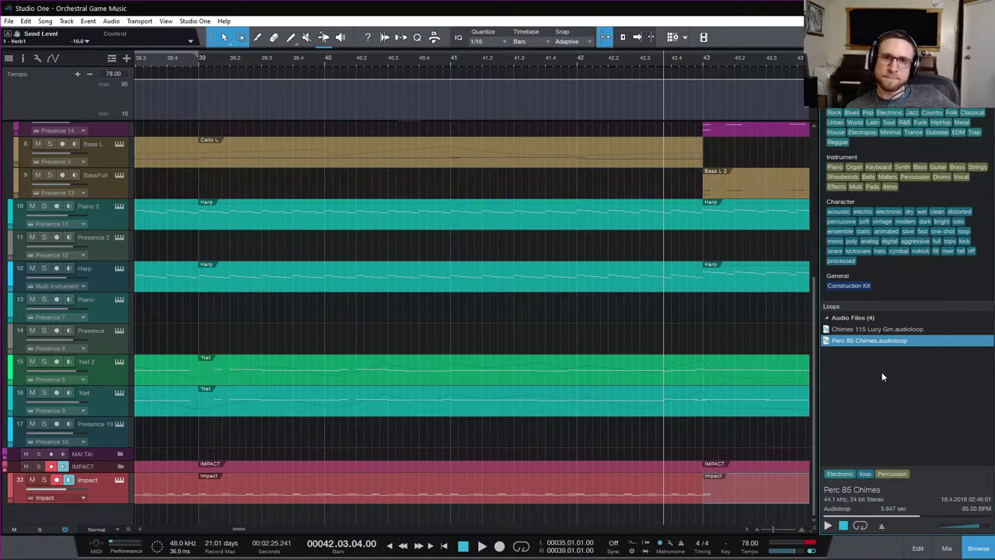
Filter the loop library by Percussion and audition the 70 to 90 BPM timpani and bell loops
click(882, 133)
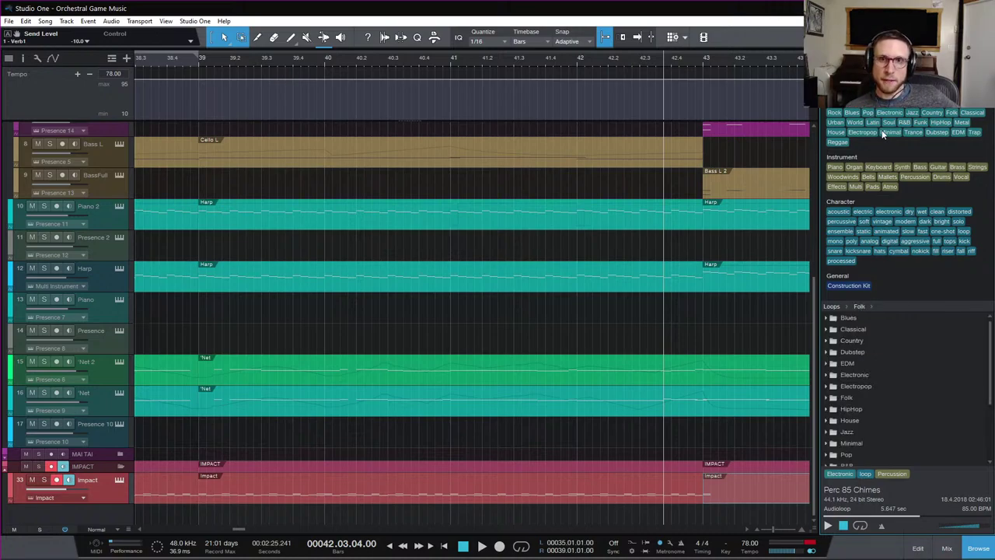
click(917, 176)
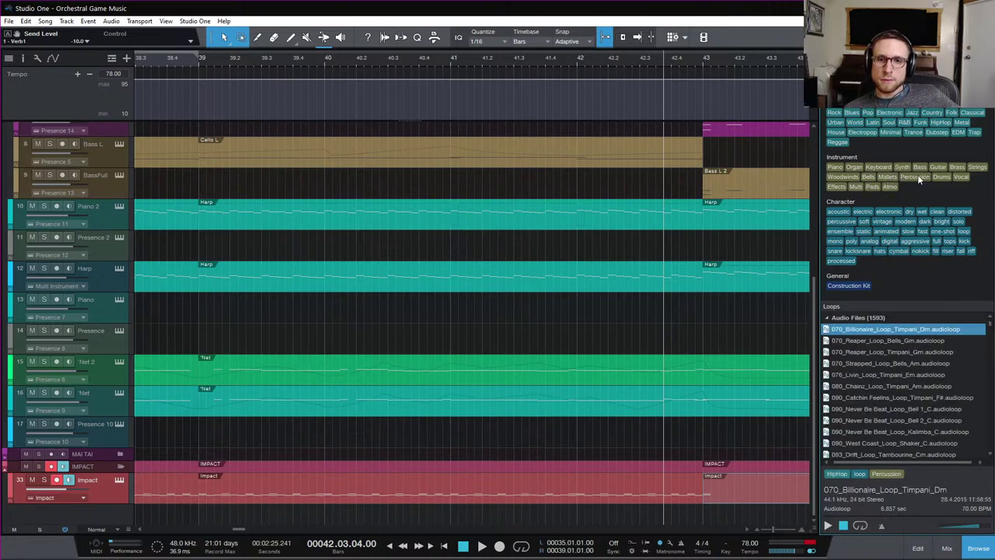
click(907, 351)
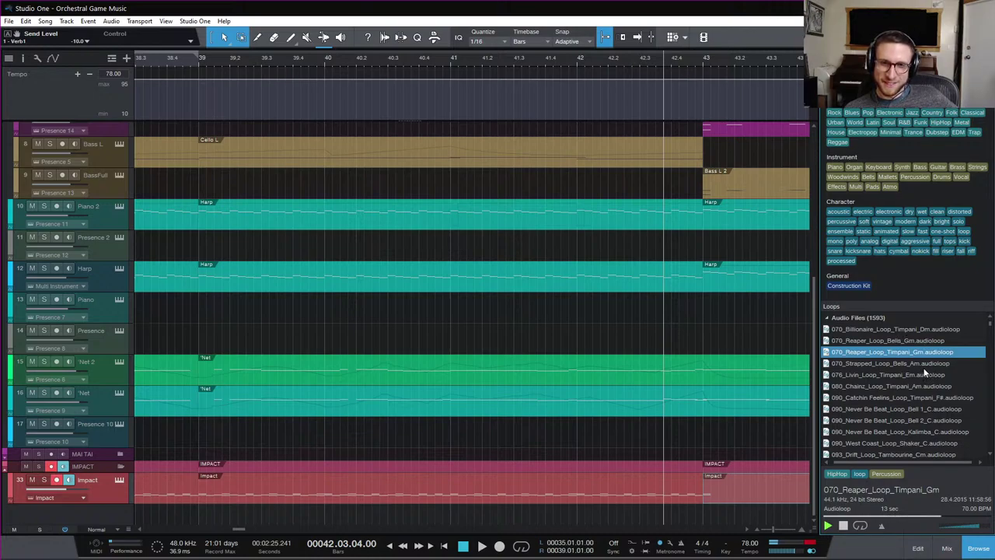
key(Up)
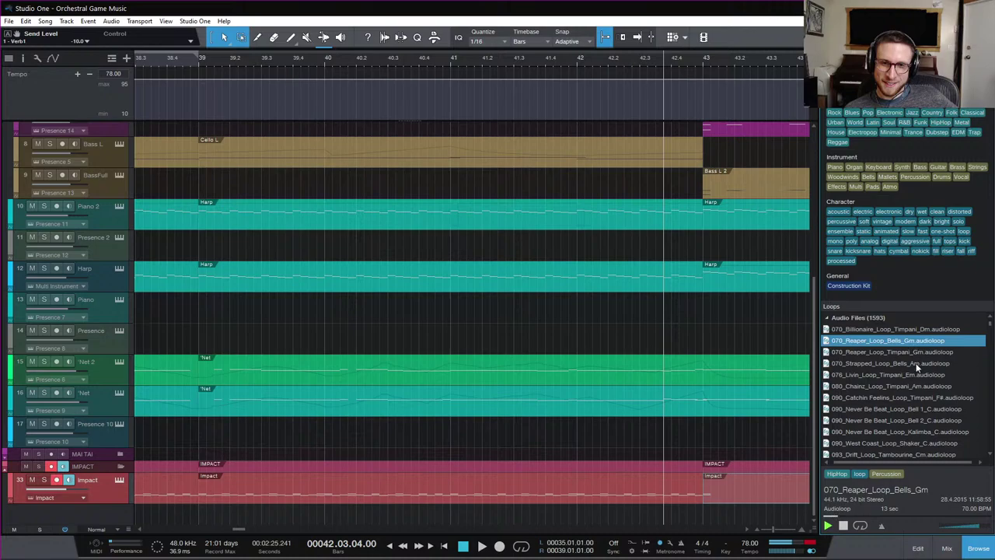
click(916, 363)
click(919, 376)
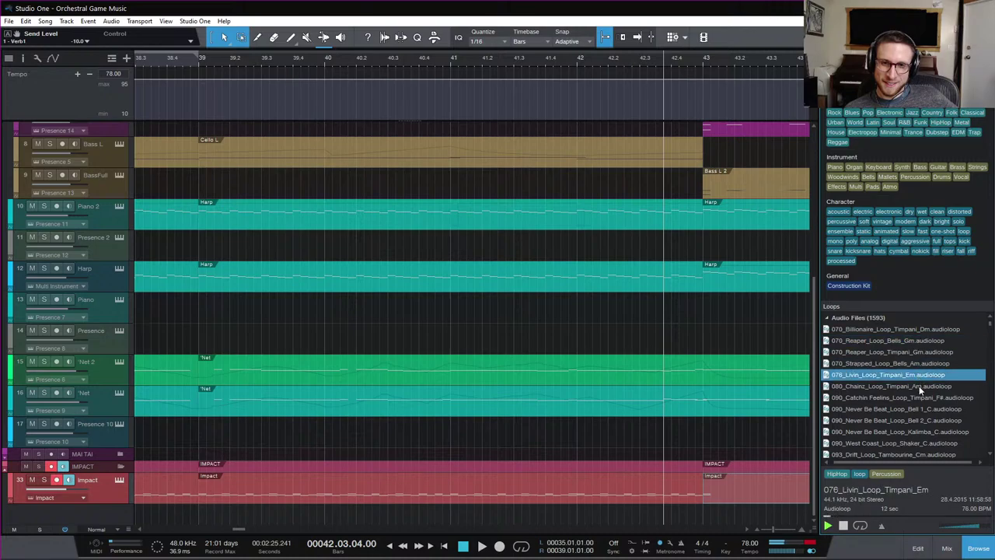
click(918, 385)
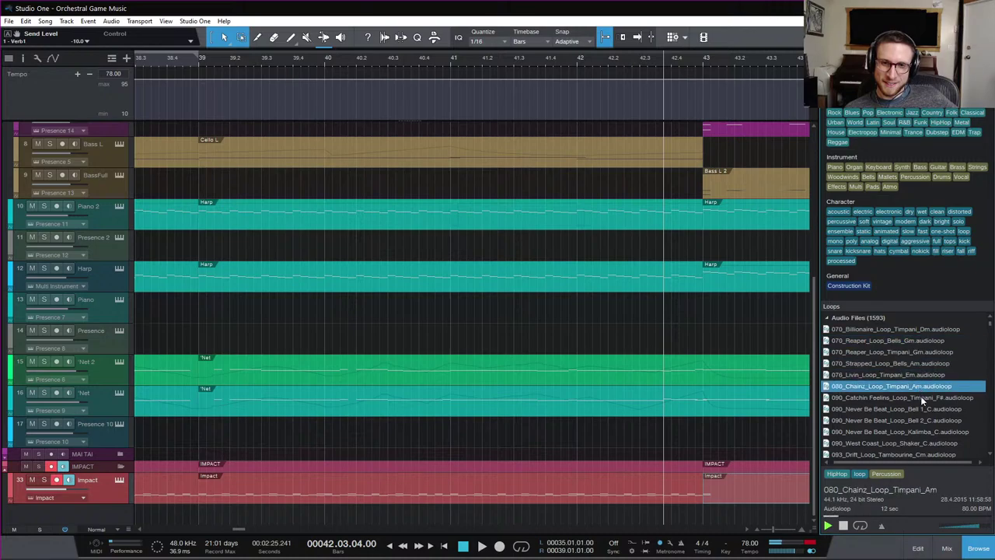
click(922, 396)
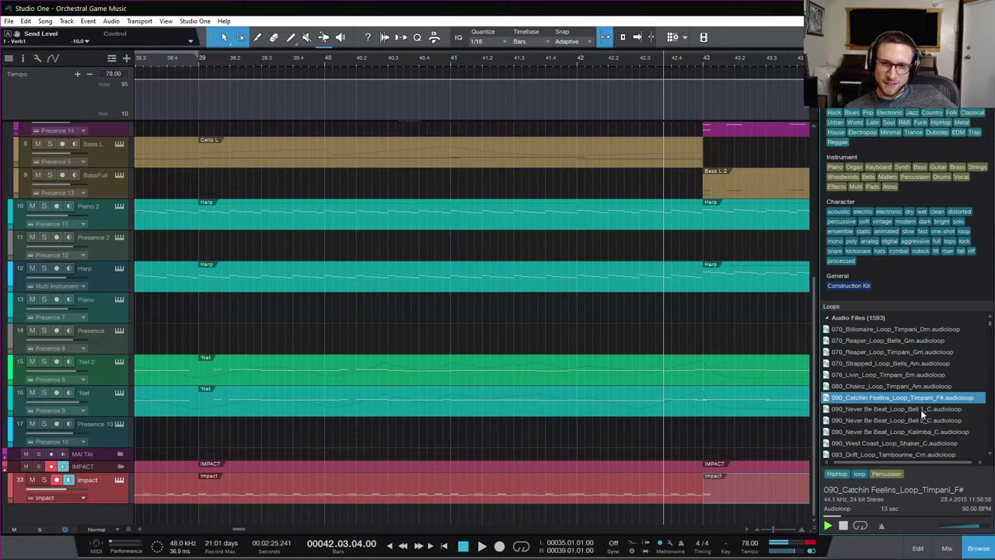
Audition the Never Be Beat bell, West Coast shaker, Drift tambourine, Faded xylophone and 9mm Bell 1 loops
scroll(920, 409, down, 1)
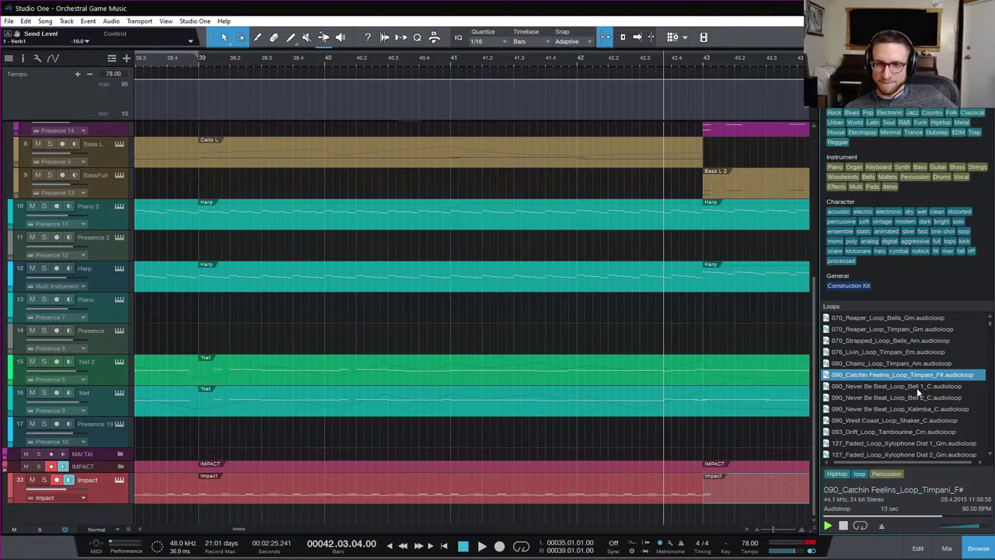
click(920, 386)
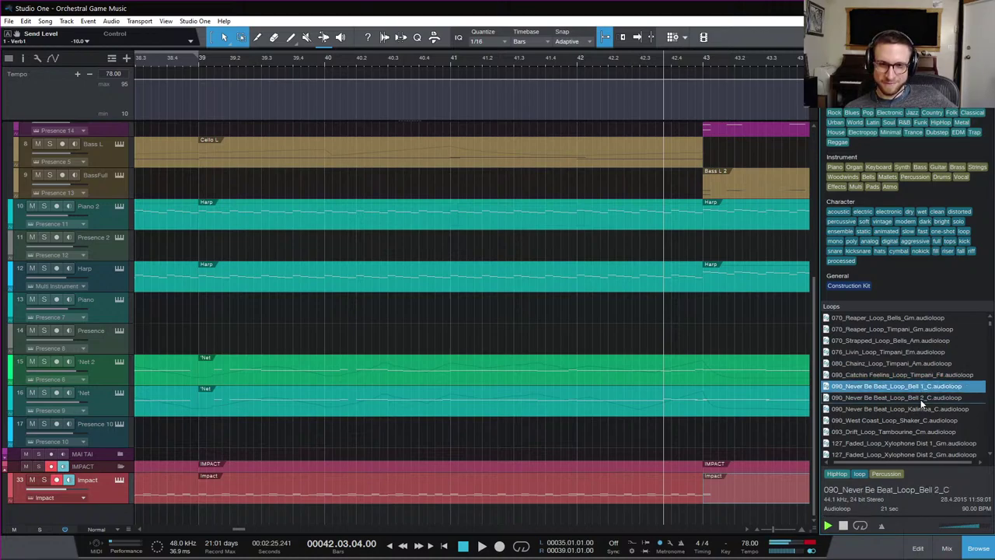
click(920, 398)
click(918, 418)
click(919, 431)
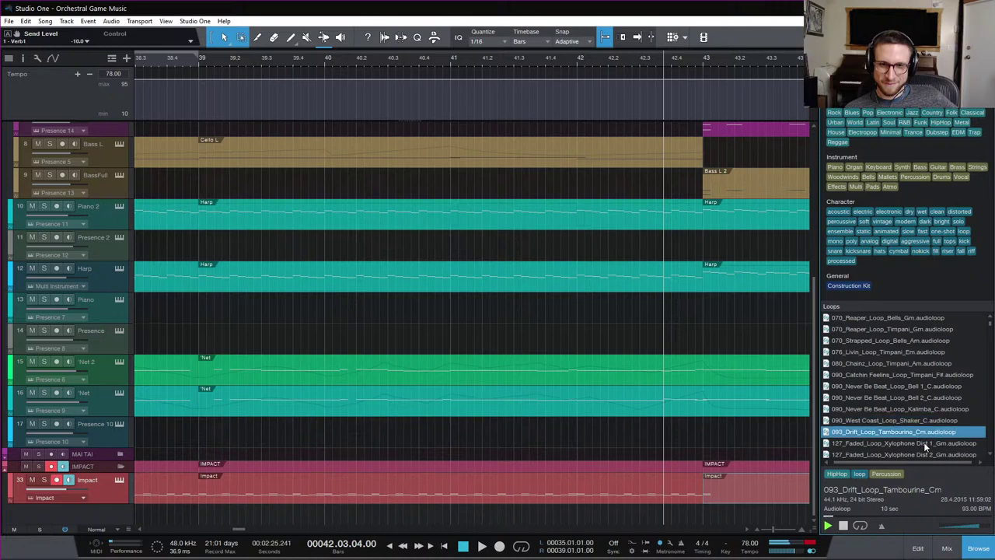
scroll(923, 442, down, 1)
click(925, 410)
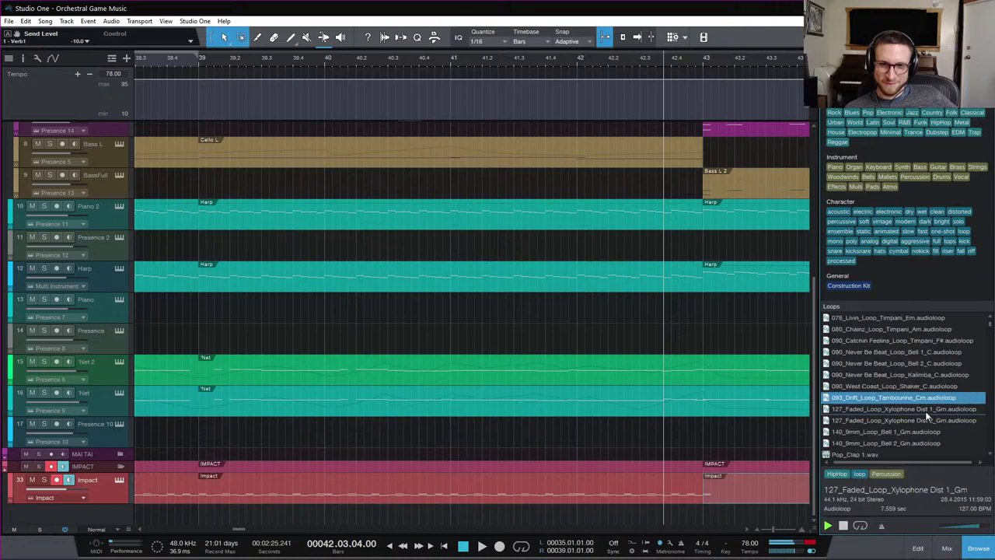
click(923, 420)
click(921, 429)
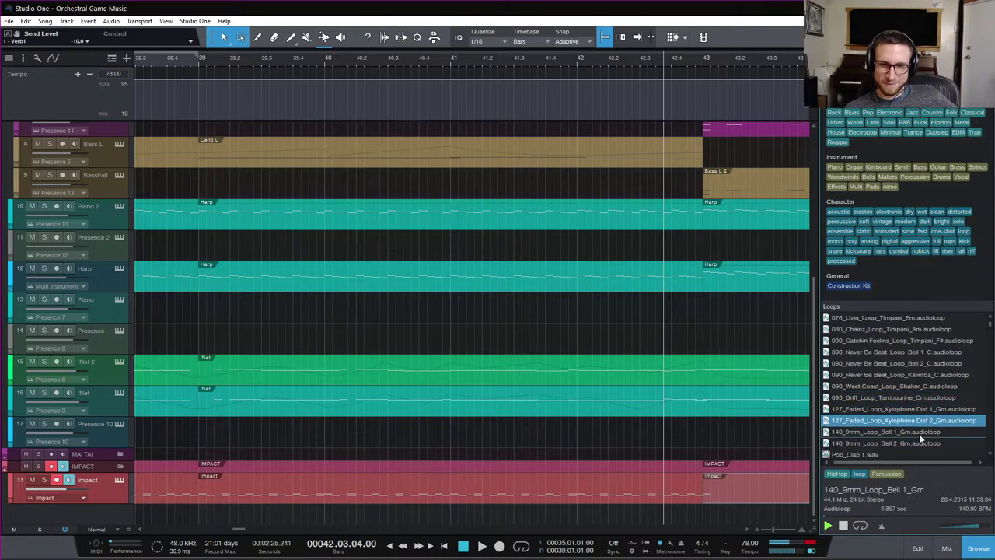
Audition the 9mm Bell 2, Pop Shaker 3 and Atmo Cinematic Perc 2 loops
scroll(918, 436, down, 1)
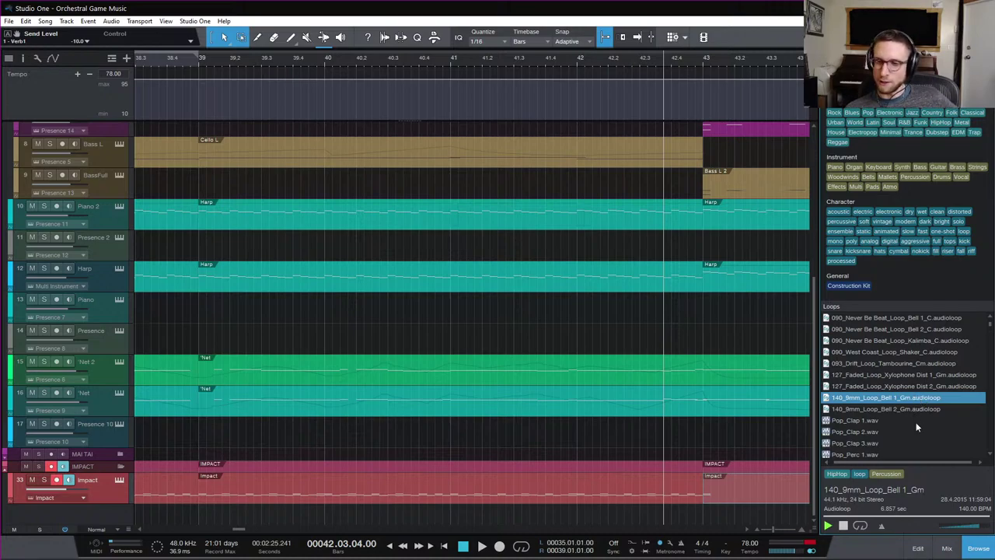
click(918, 407)
scroll(899, 423, down, 1)
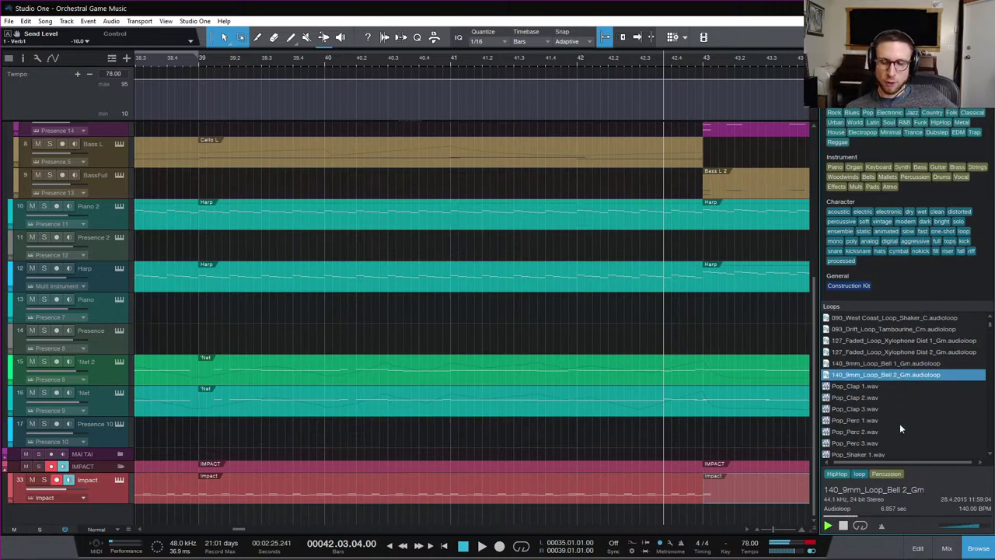
scroll(899, 423, down, 2)
click(887, 399)
click(902, 418)
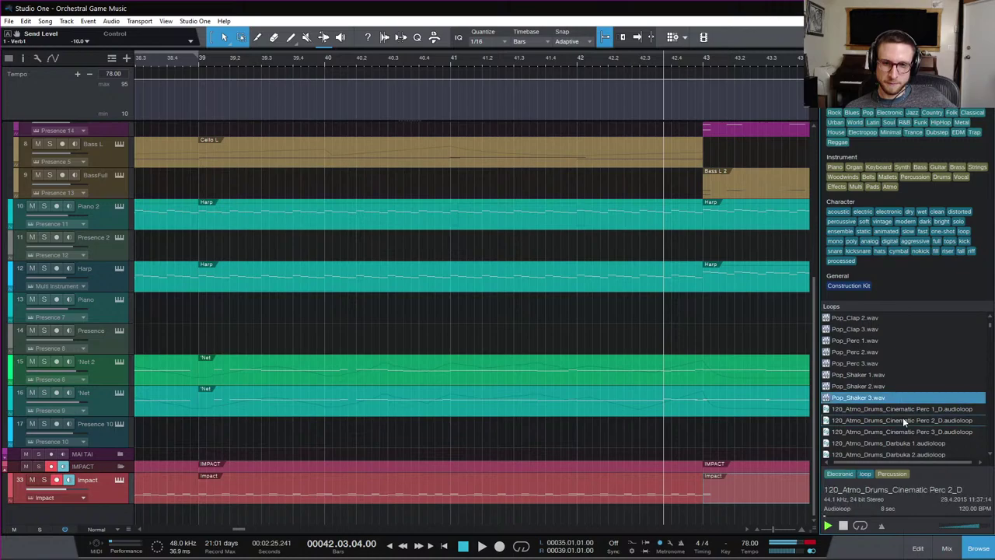
scroll(911, 419, down, 1)
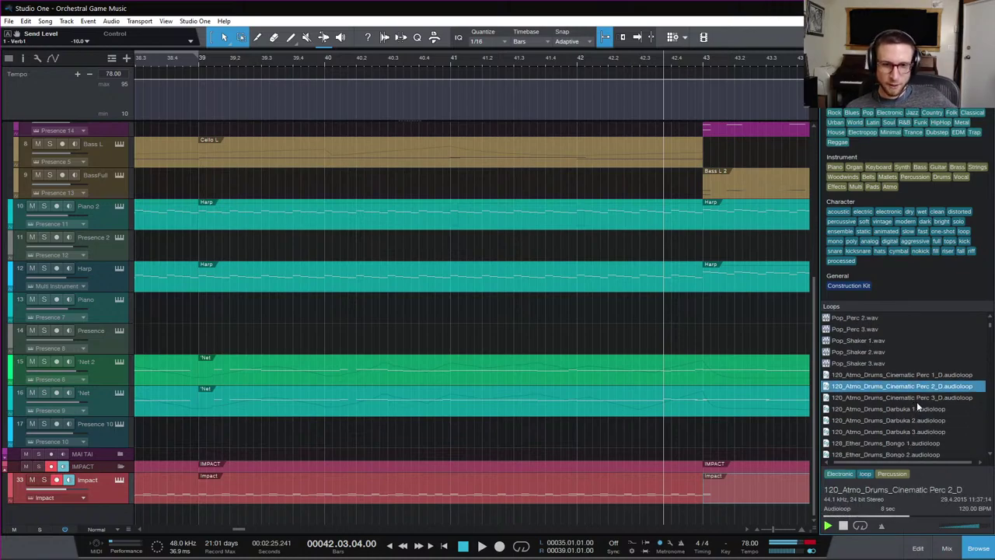
Audition the Ether Drums Bongo 1 and Congas 2 loops
scroll(917, 399, down, 1)
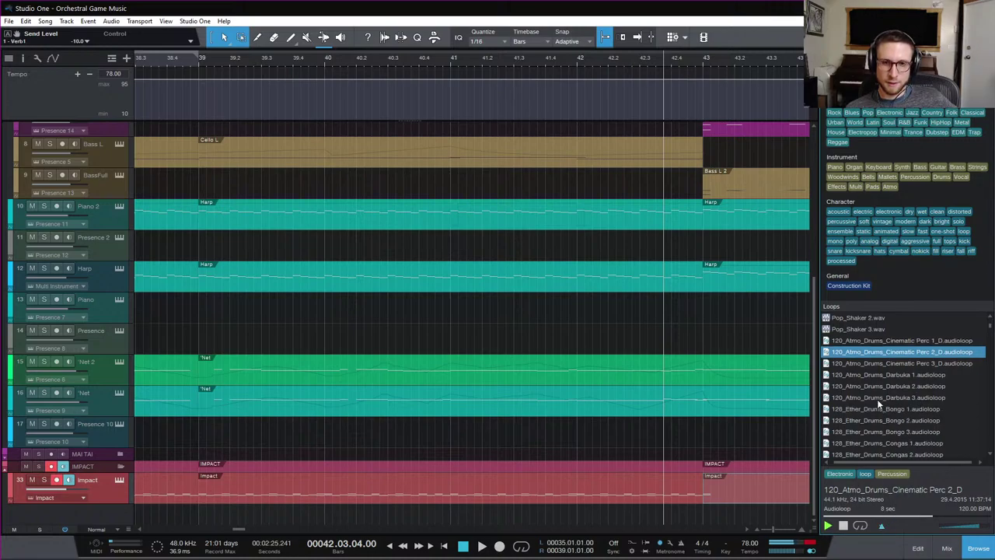
scroll(909, 409, down, 1)
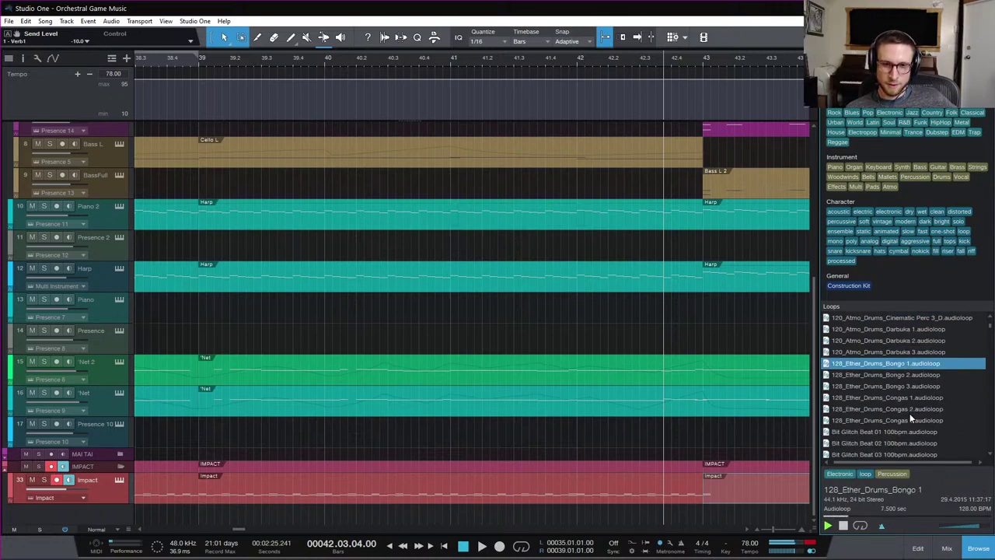
click(909, 413)
scroll(910, 415, down, 1)
scroll(912, 407, down, 2)
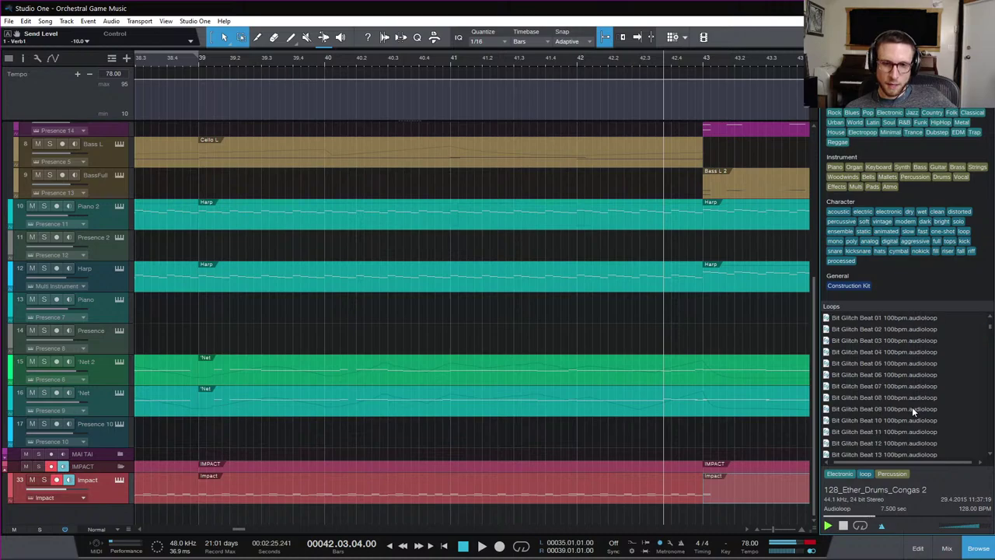
Audition the Bit Glitch Beat 10 loop and the Crash 01 and Crash 02 150bpm loops
click(912, 406)
scroll(914, 423, down, 5)
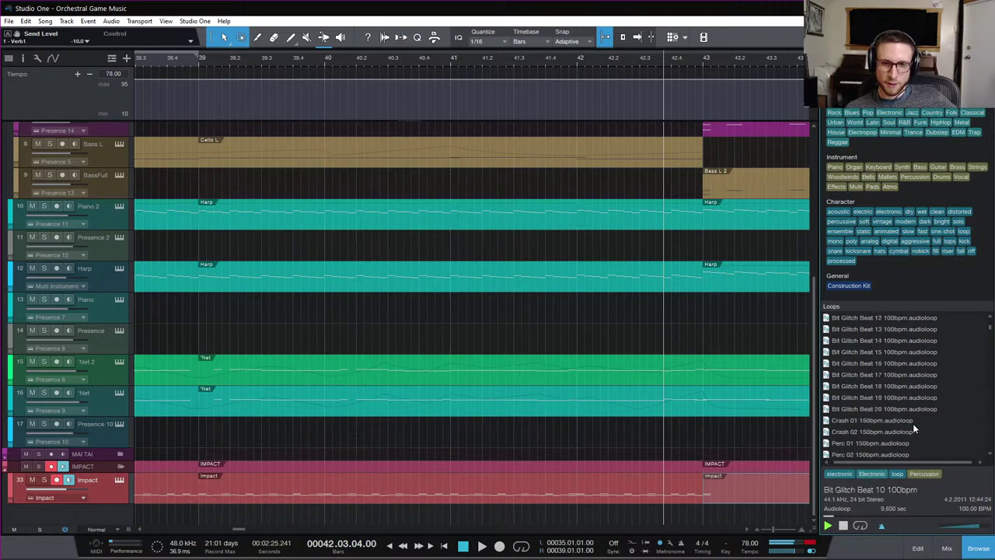
click(913, 399)
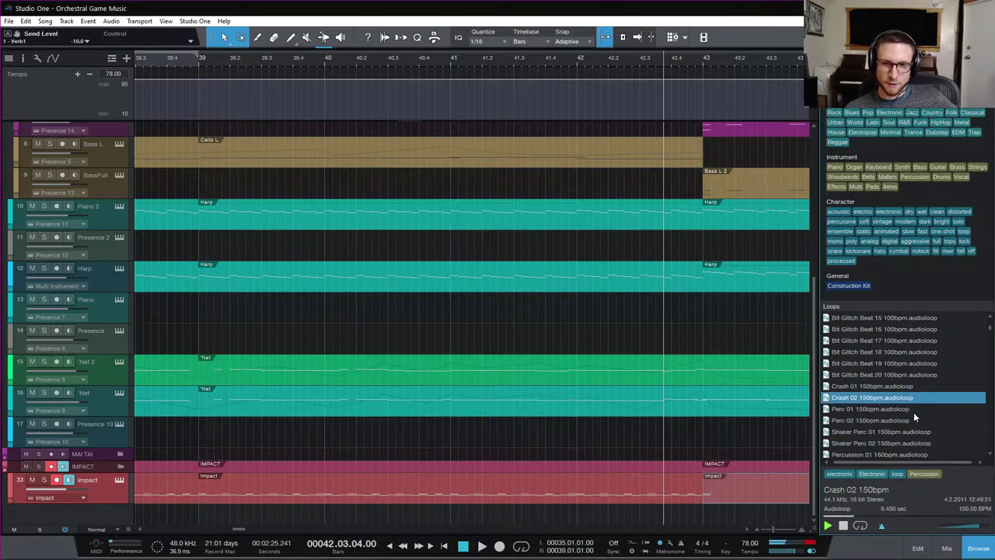
click(913, 419)
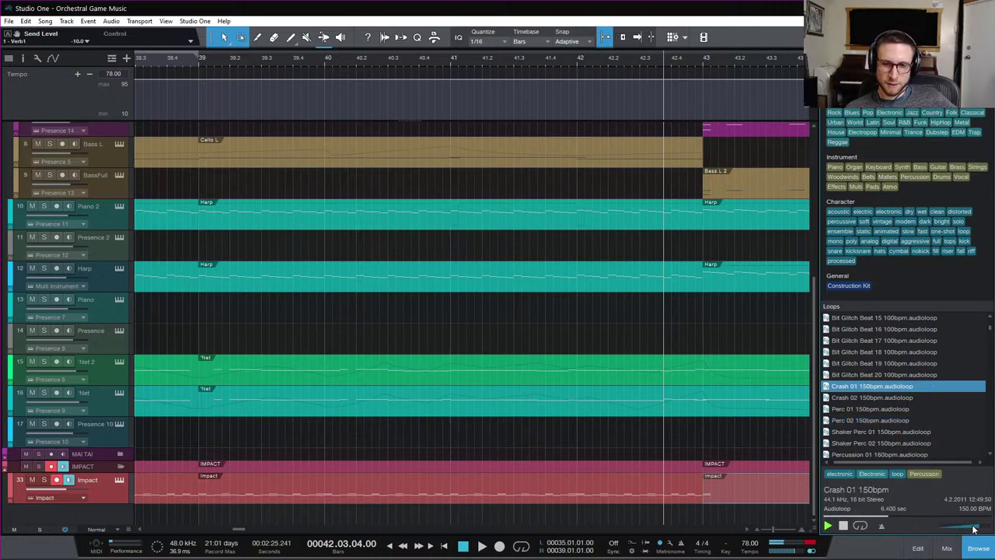
click(893, 395)
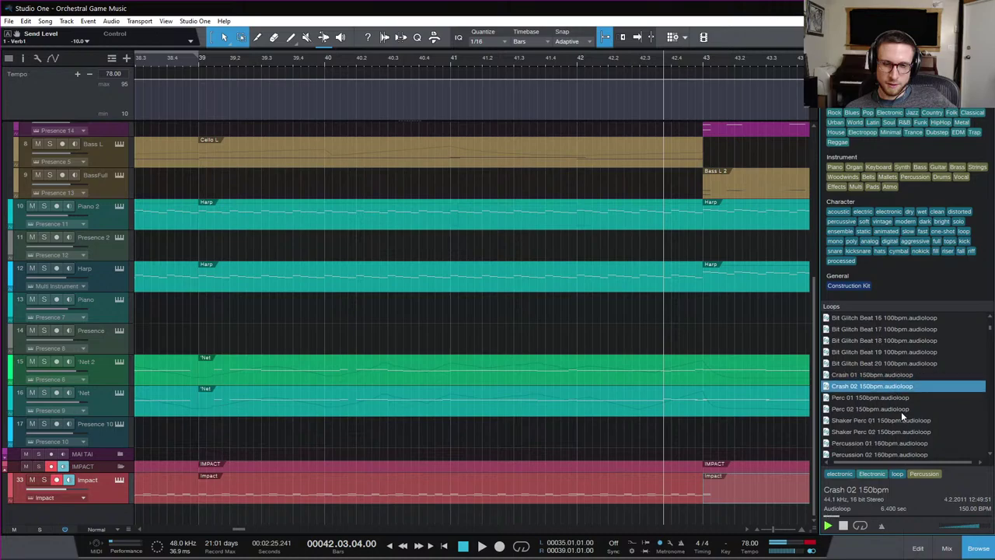
Look through the 120bpm clap, click, crash, hi-hat and shaker loops for usable percussion
scroll(901, 412, down, 2)
scroll(901, 411, up, 4)
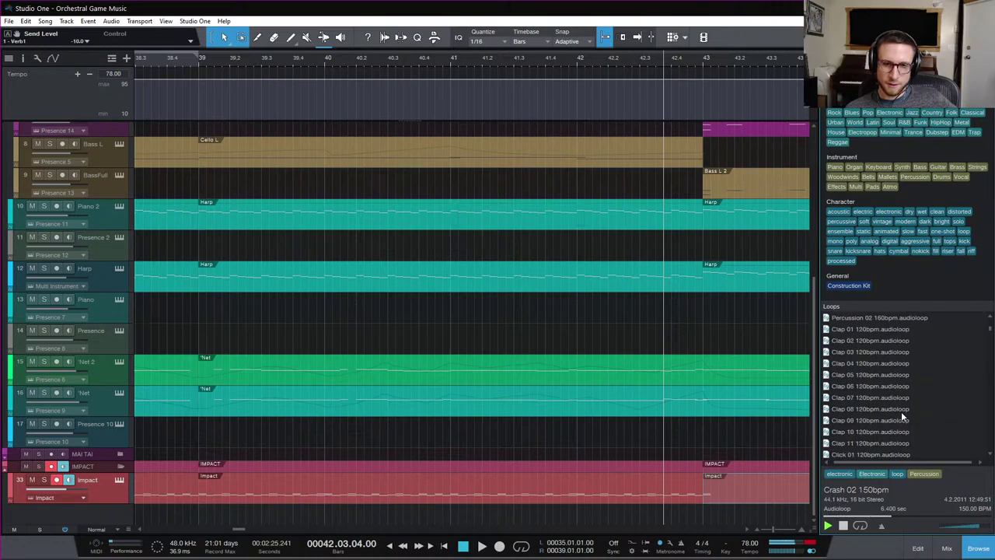
scroll(901, 411, down, 6)
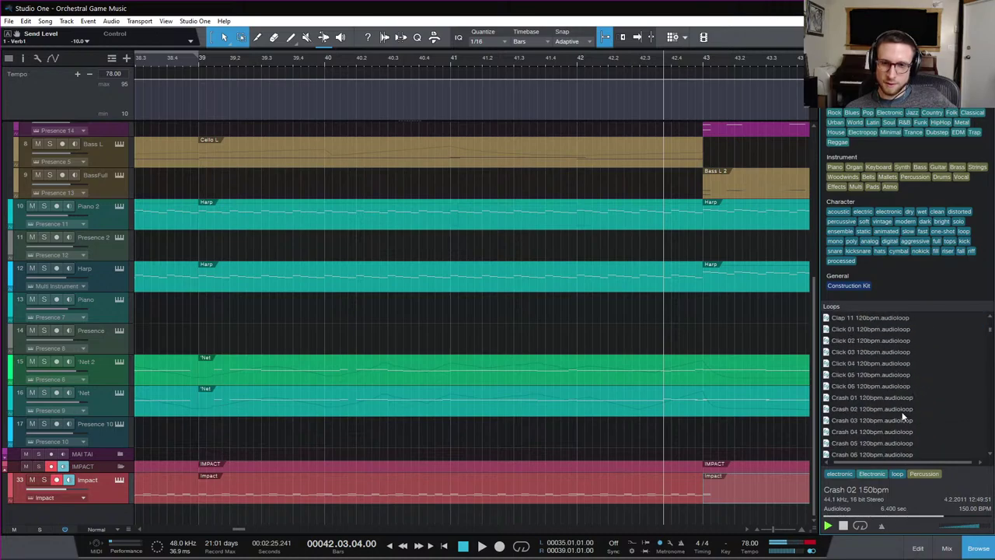
scroll(903, 410, down, 3)
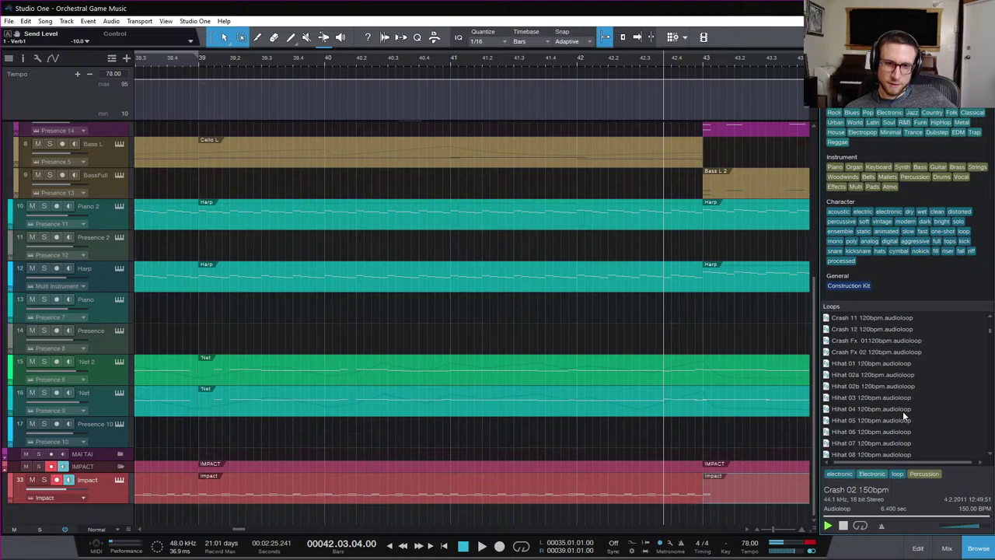
scroll(902, 410, down, 6)
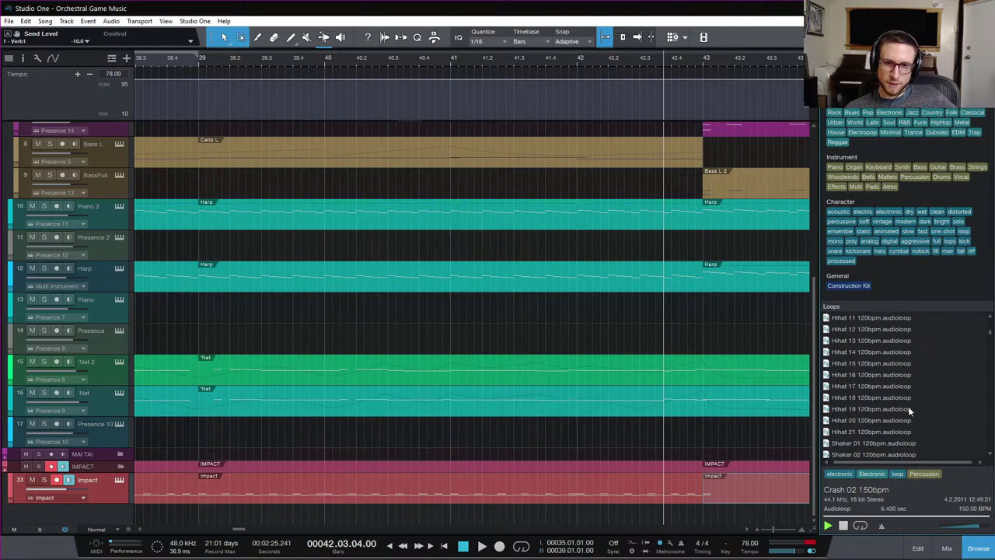
scroll(915, 408, down, 1)
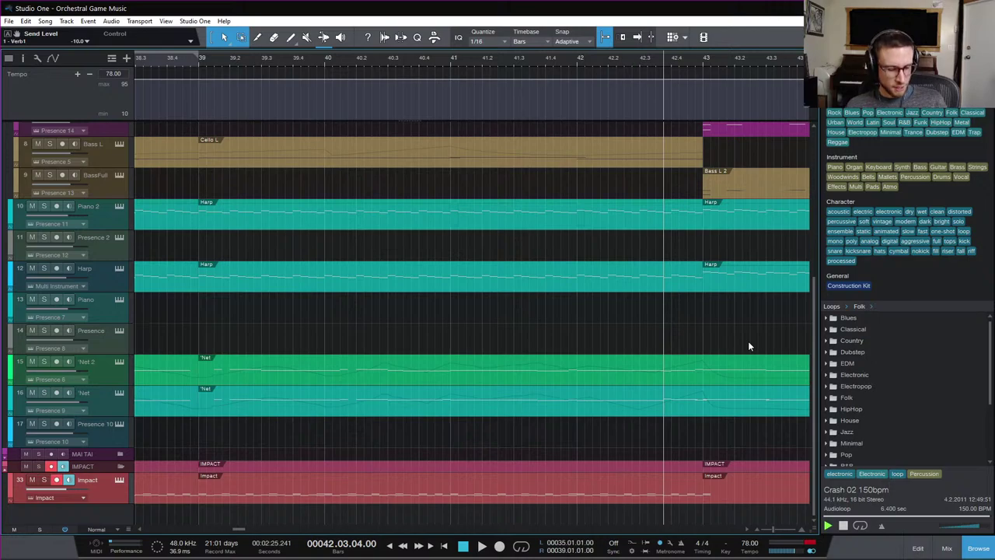
Hide the loop browser and play the whole song from bar 4
key(w)
key(w)
key(w)
key(w)
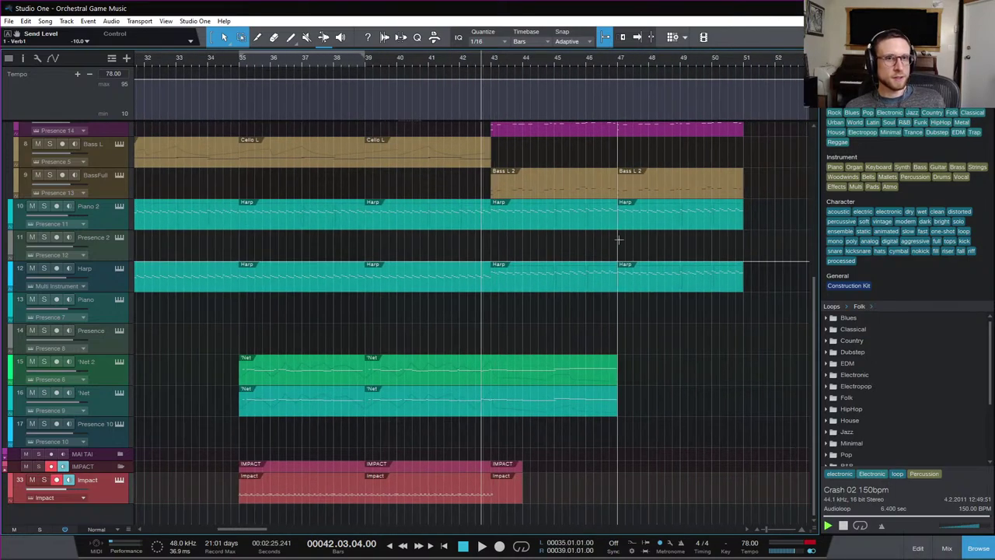
scroll(679, 265, up, 5)
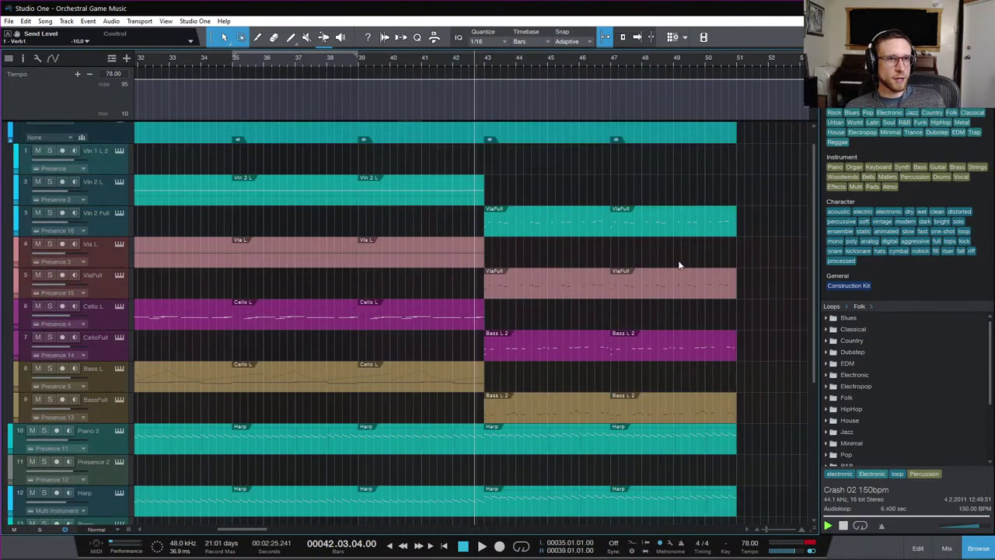
click(979, 549)
scroll(836, 456, down, 5)
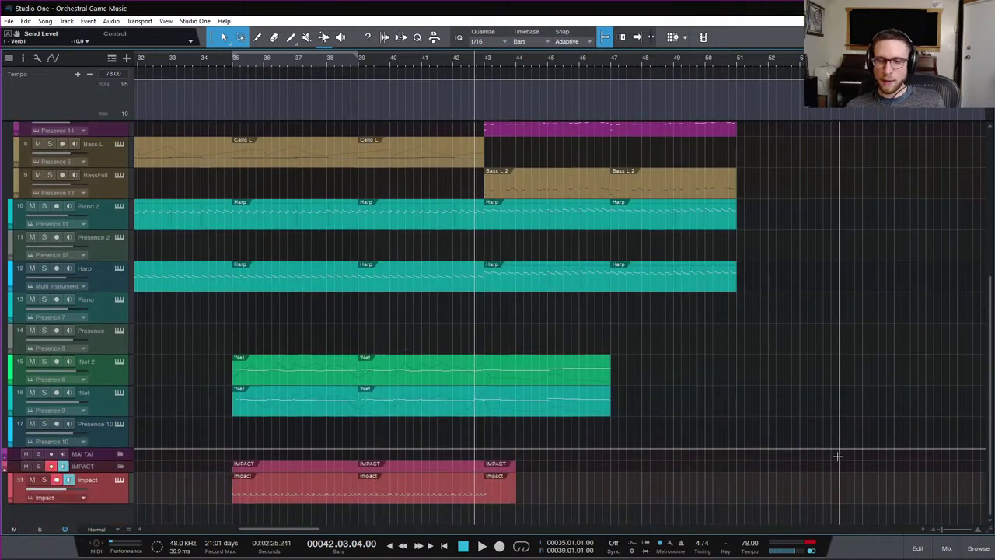
scroll(485, 222, left, 10)
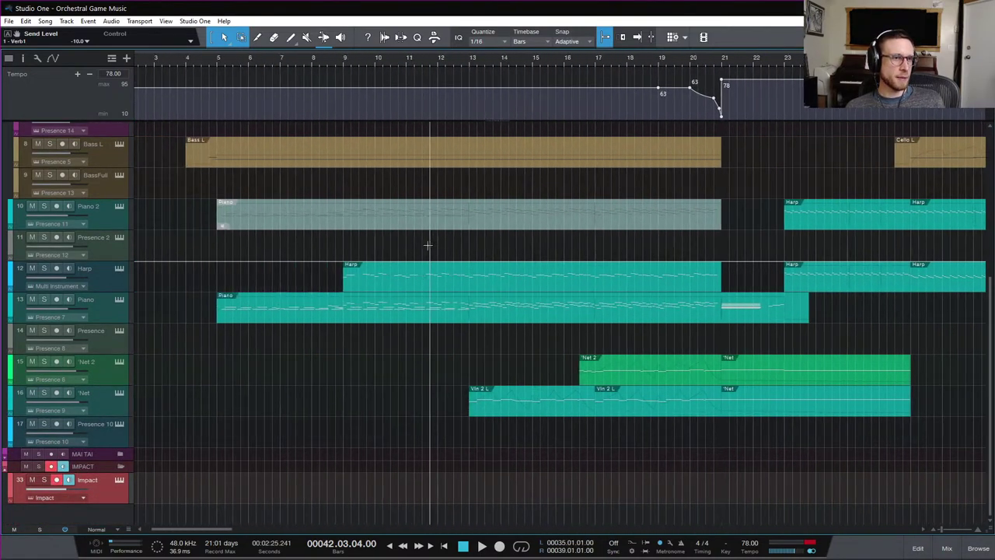
scroll(428, 245, left, 2)
scroll(390, 311, up, 5)
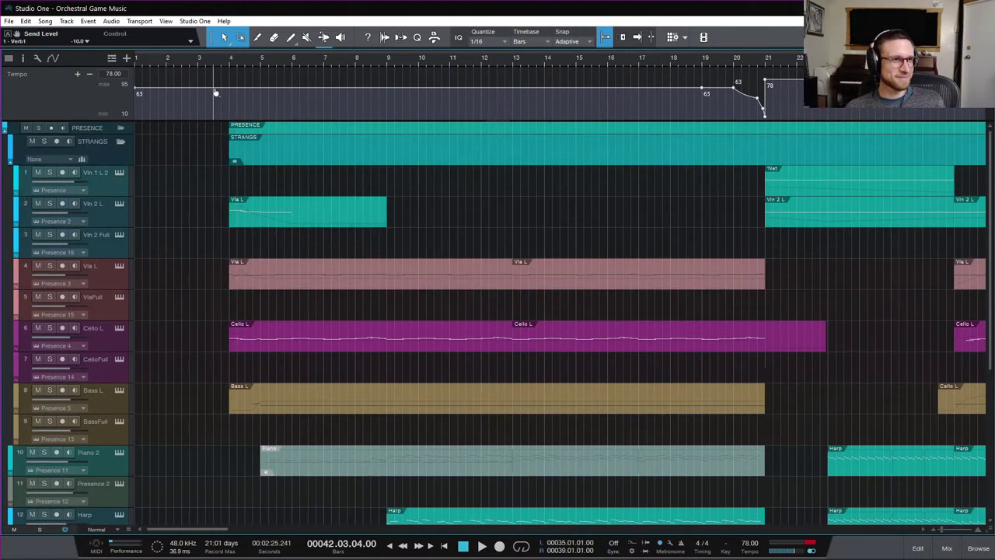
click(230, 60)
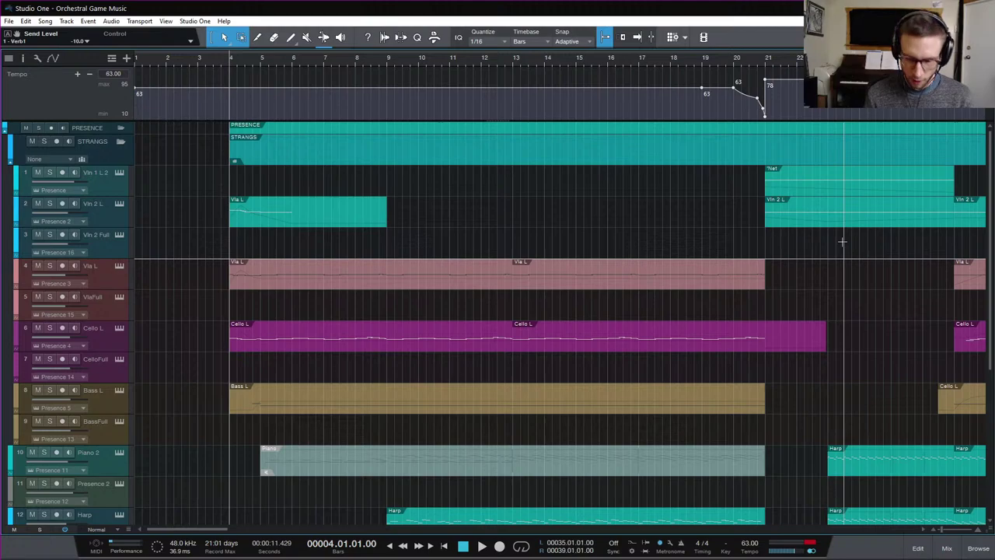
key(space)
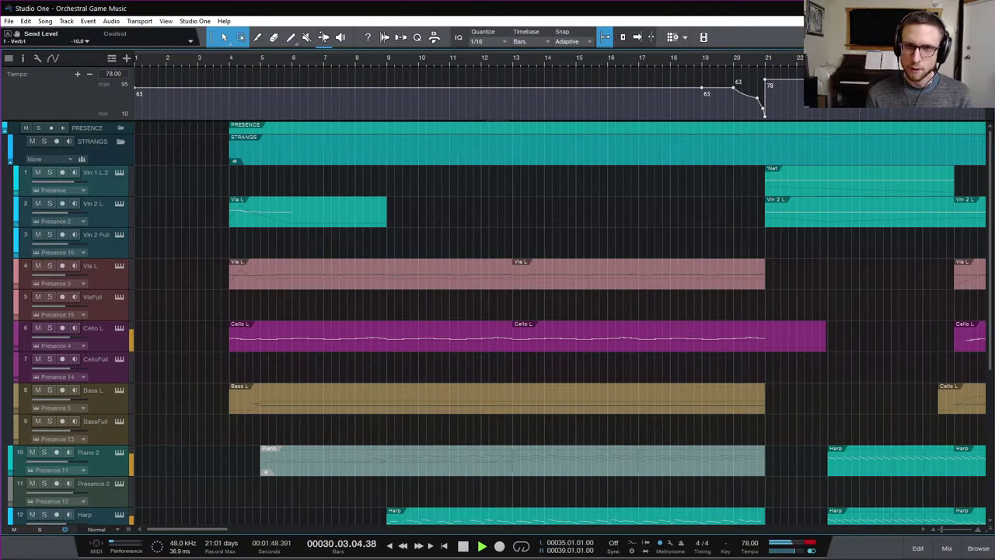
During playback, set the RideBus volume to -7.6 dB and the Kick channel's Verb1 send level to -8.2 dB in the mixer
scroll(602, 365, right, 3)
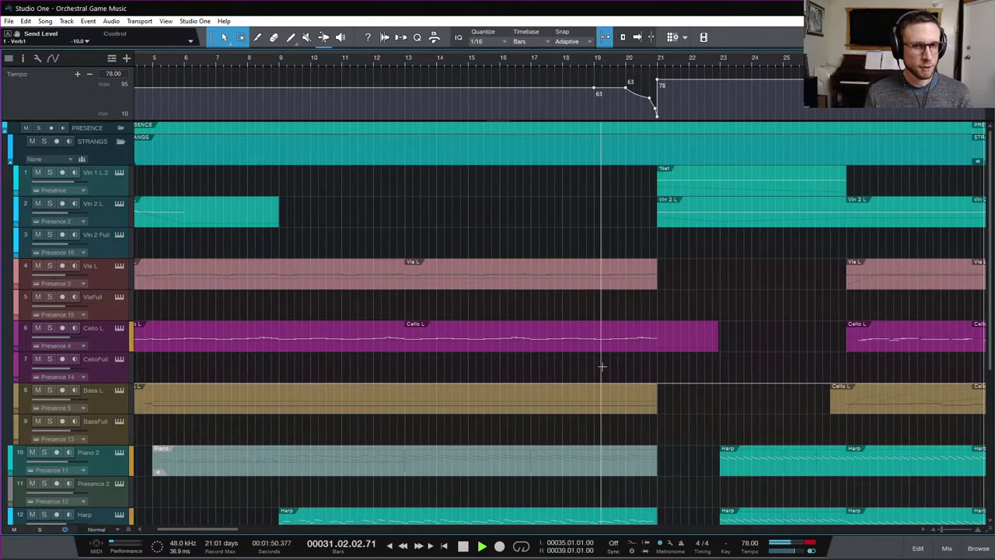
scroll(602, 366, right, 14)
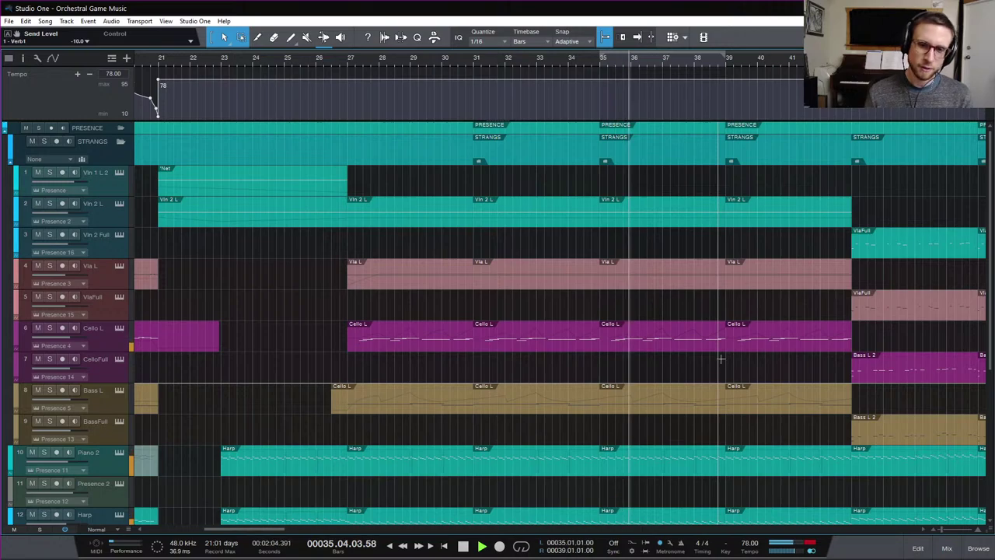
click(946, 548)
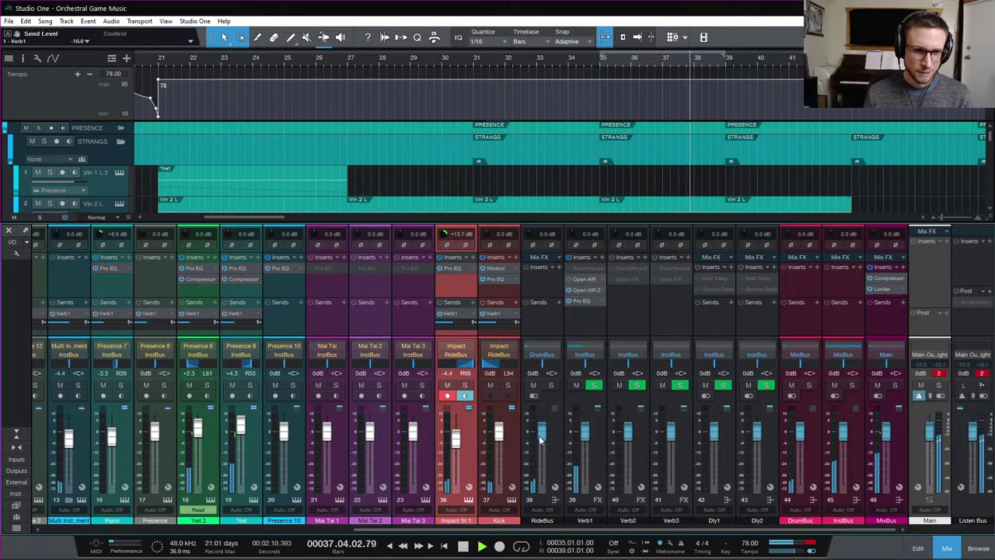
drag(542, 441, 542, 450)
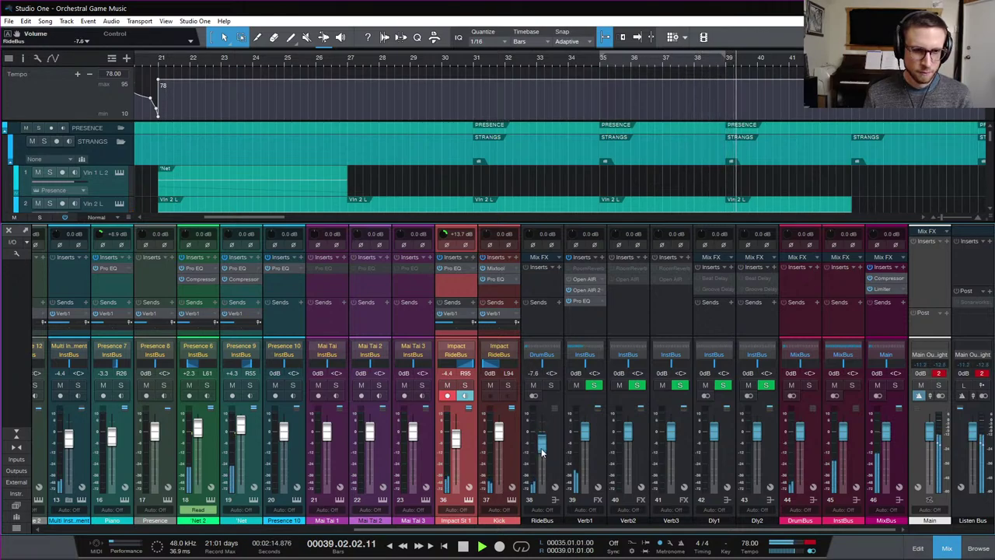
click(495, 317)
click(947, 548)
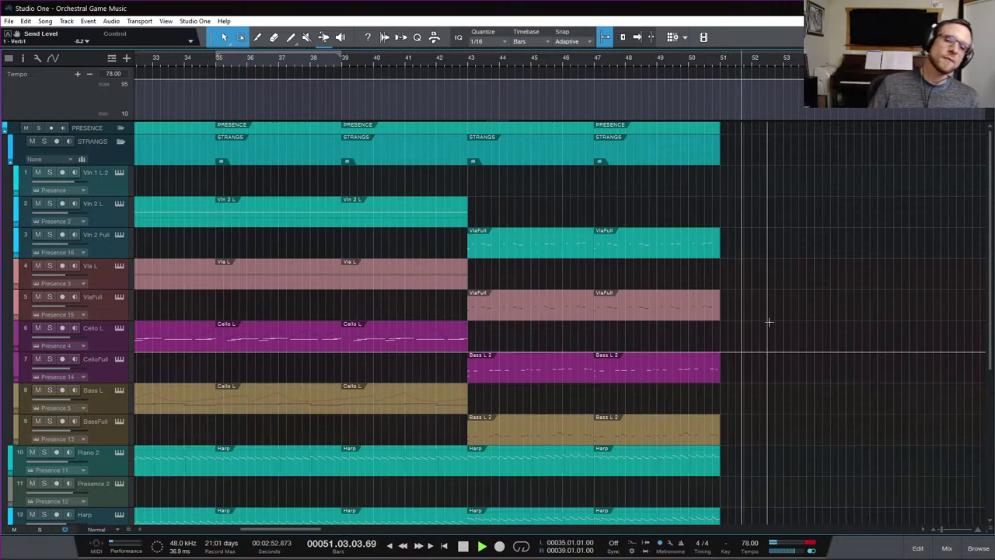
Stop playback, save the song and look over the arrangement's tracks
key(space)
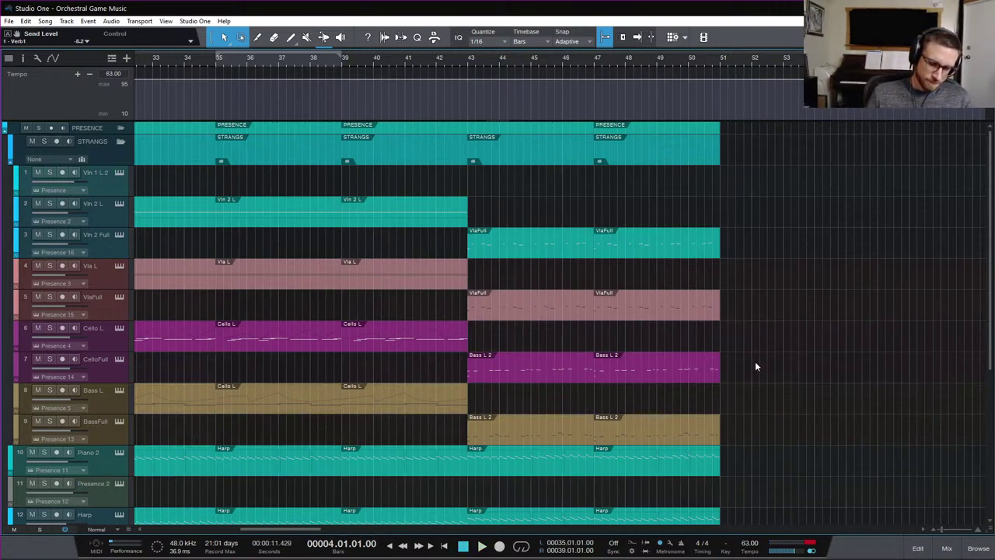
key(ctrl+s)
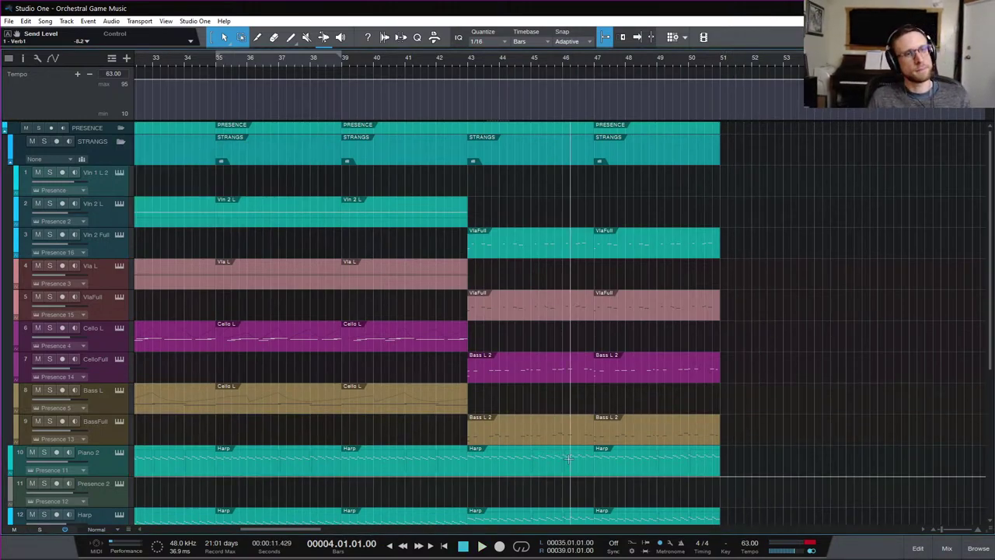
scroll(737, 340, down, 5)
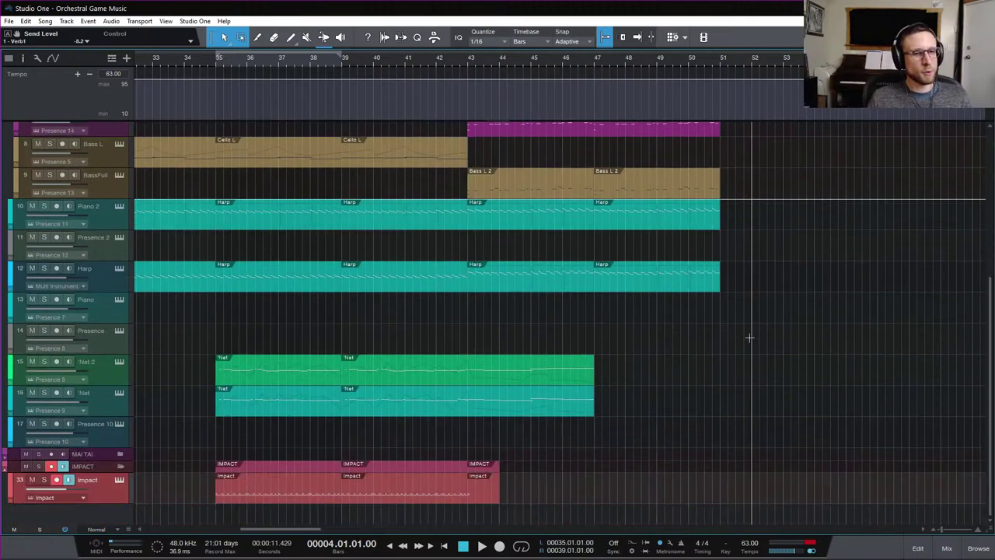
scroll(749, 337, up, 5)
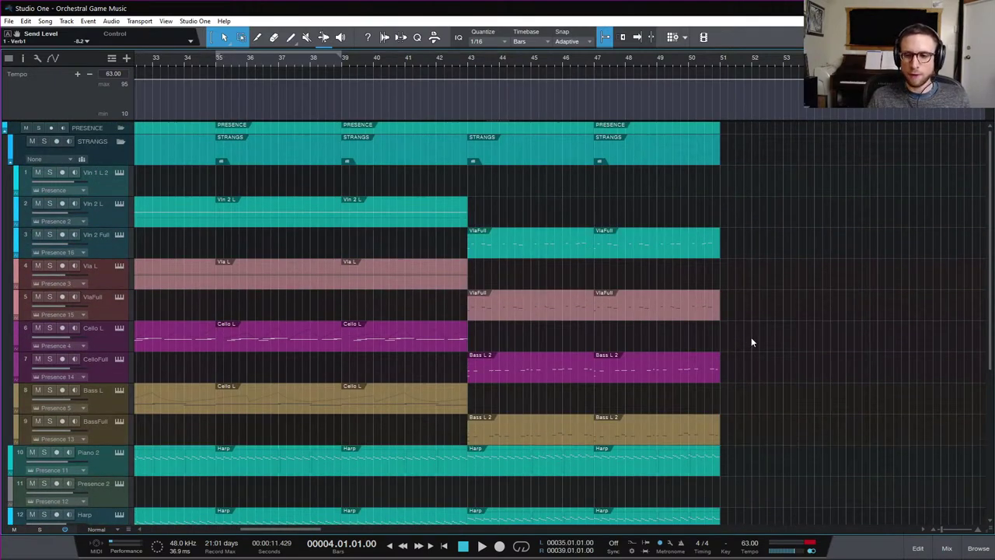
Place the playback cursor at bar 47 and open the recent song MWD Trailer #2
scroll(655, 117, down, 1)
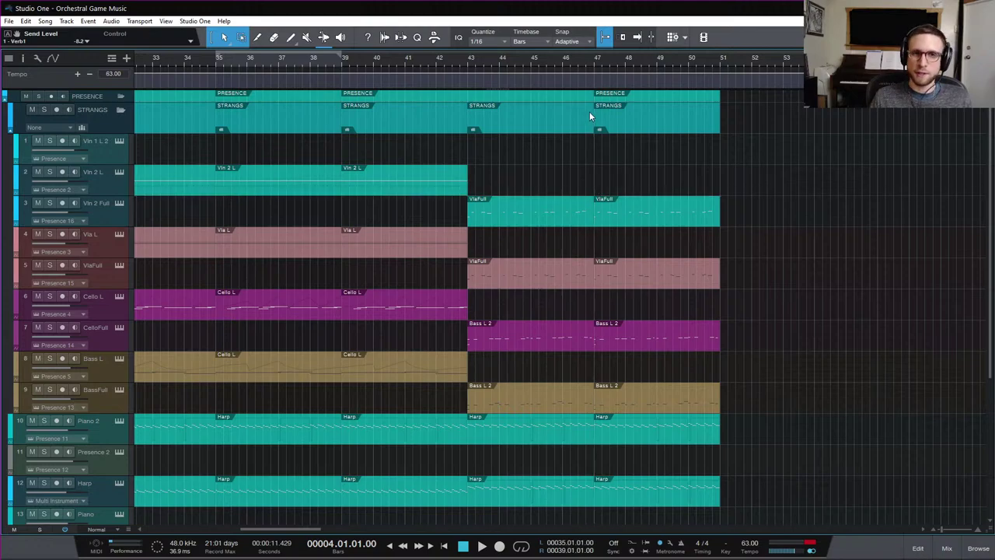
click(595, 60)
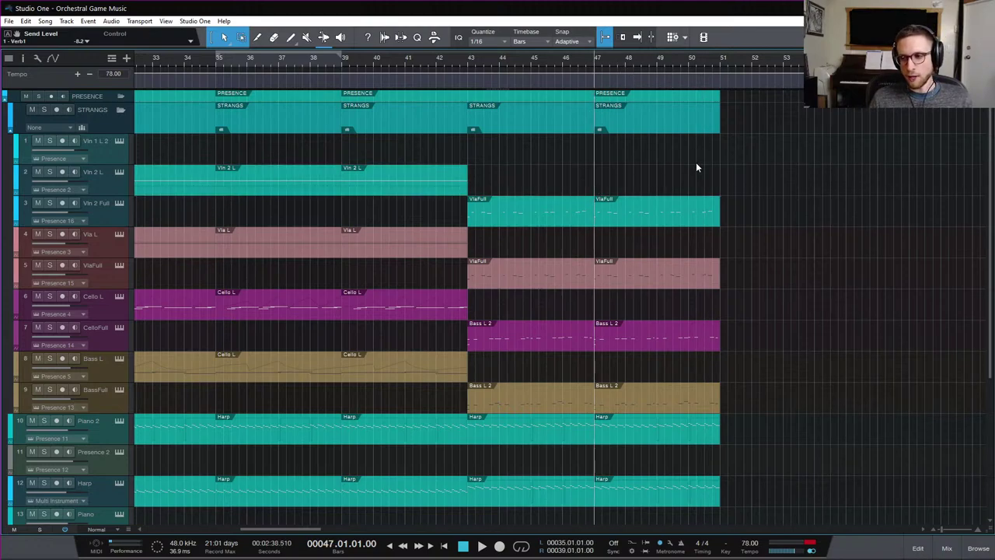
click(9, 22)
mouse_move(98, 205)
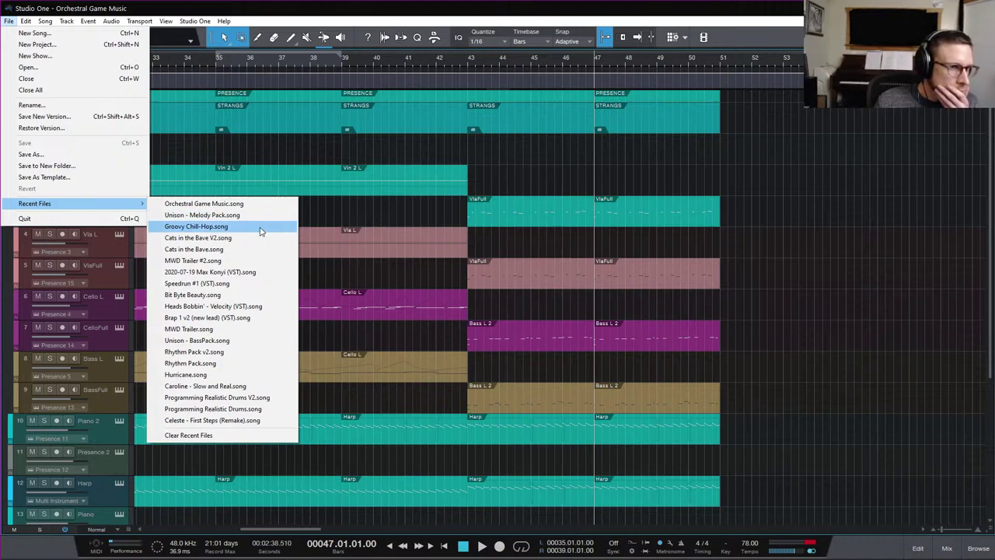
click(262, 263)
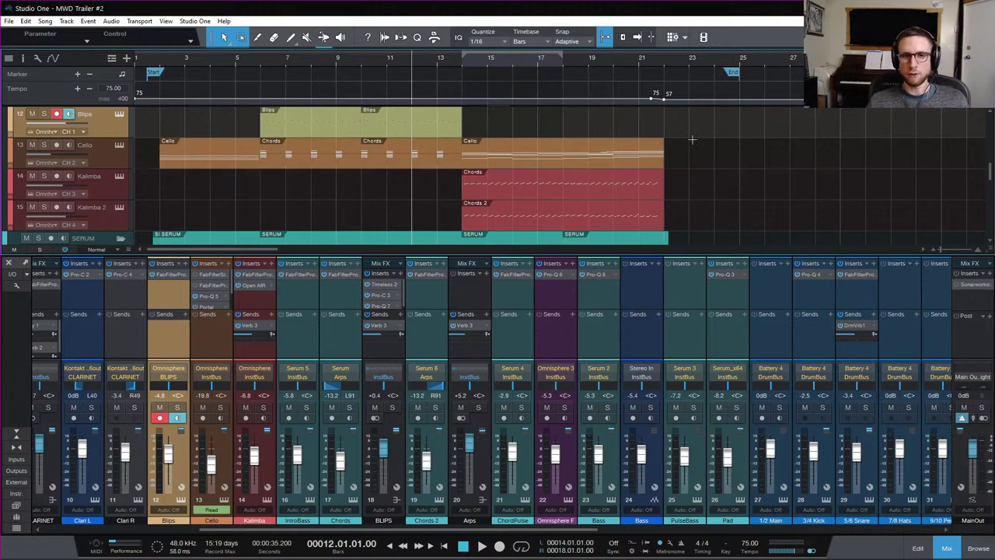
Hide the mixer and look over the trailer song's instrument tracks in the arrangement
click(945, 548)
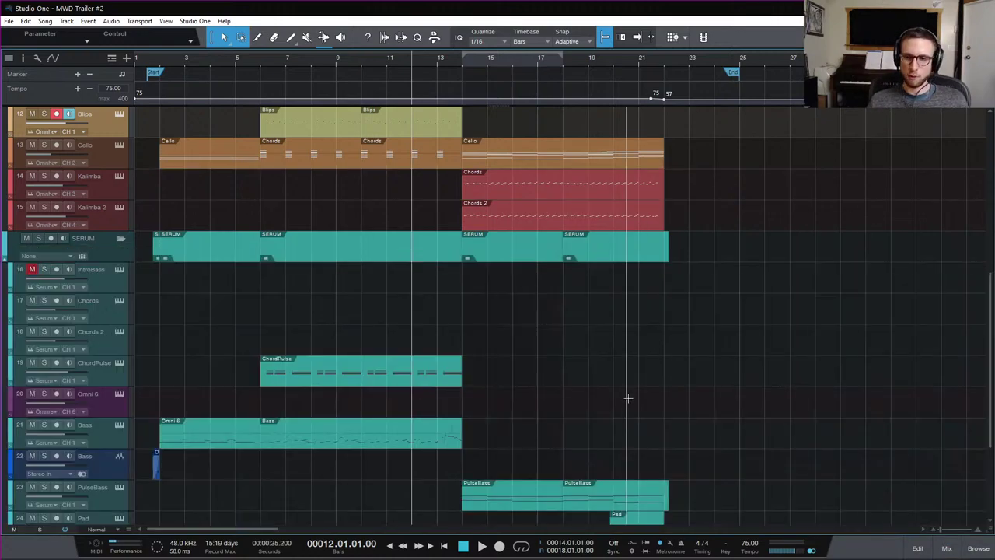
scroll(253, 319, up, 8)
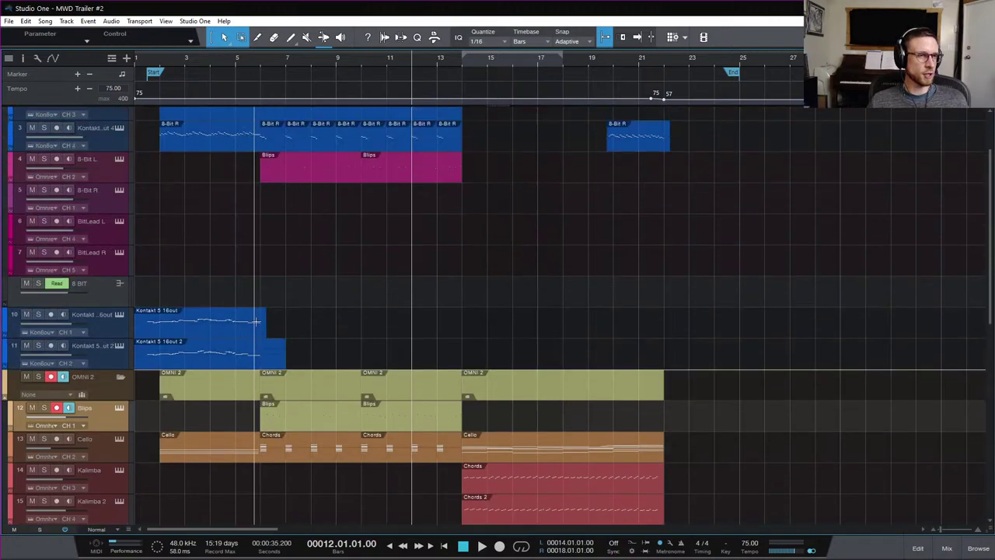
scroll(340, 338, down, 2)
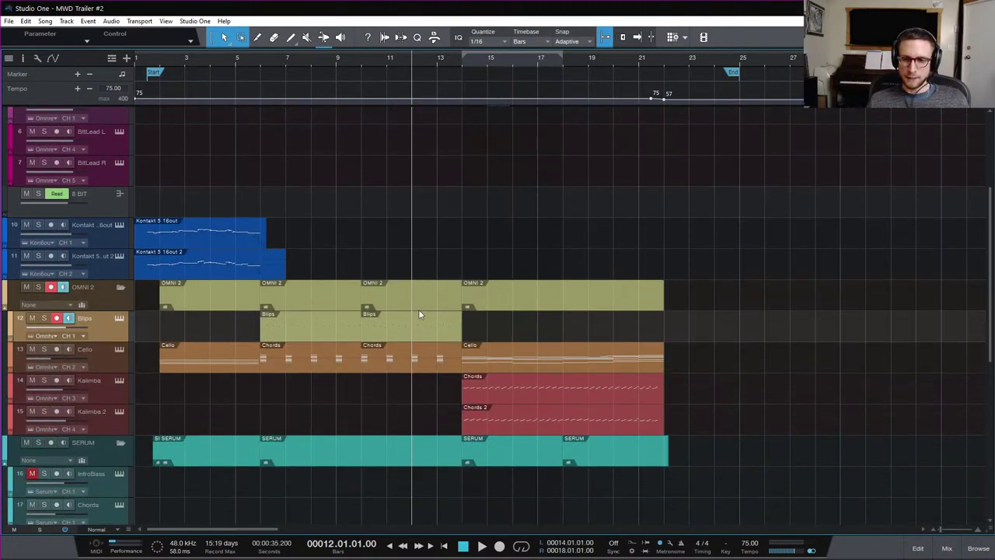
scroll(298, 269, down, 7)
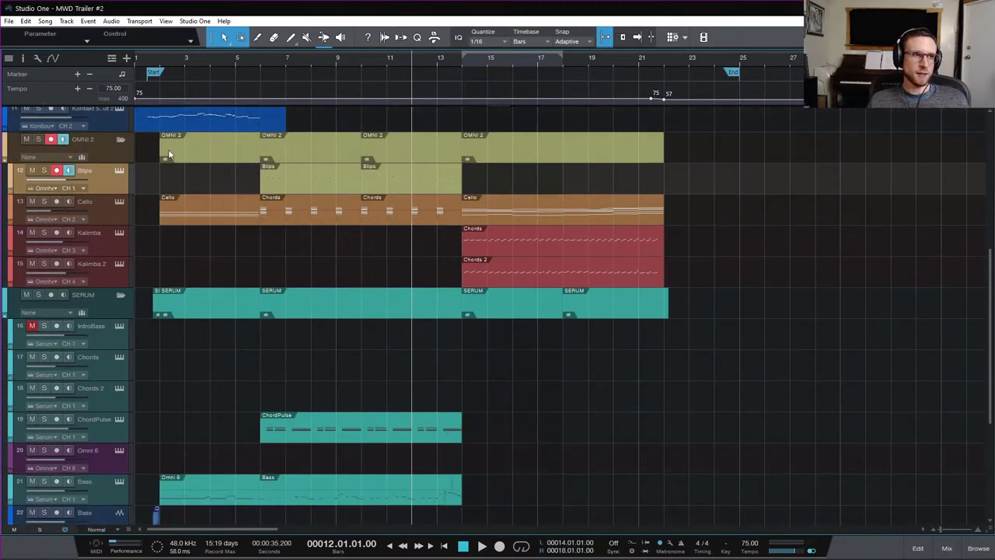
scroll(320, 284, up, 10)
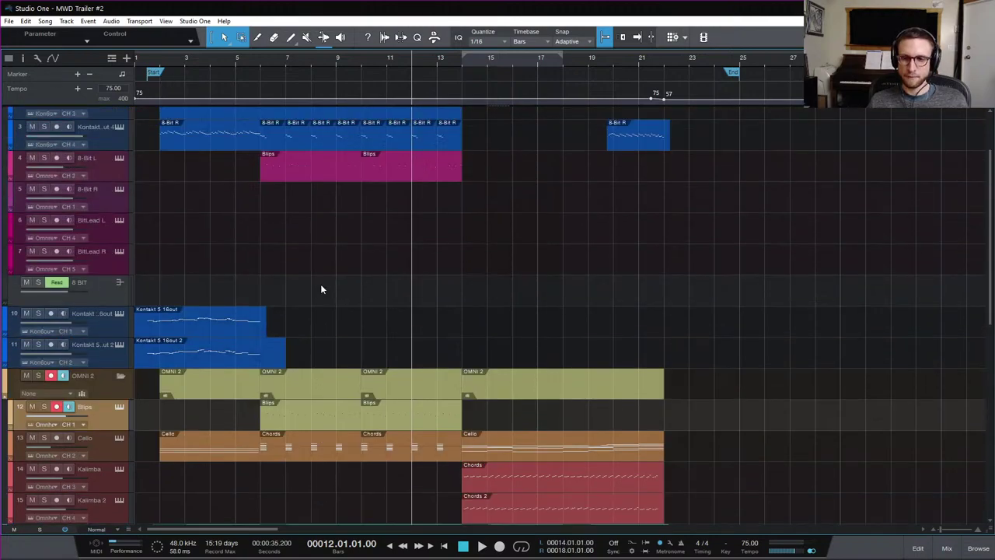
Place the playback cursor at the Start marker, on beat 3 of bar 1
click(141, 58)
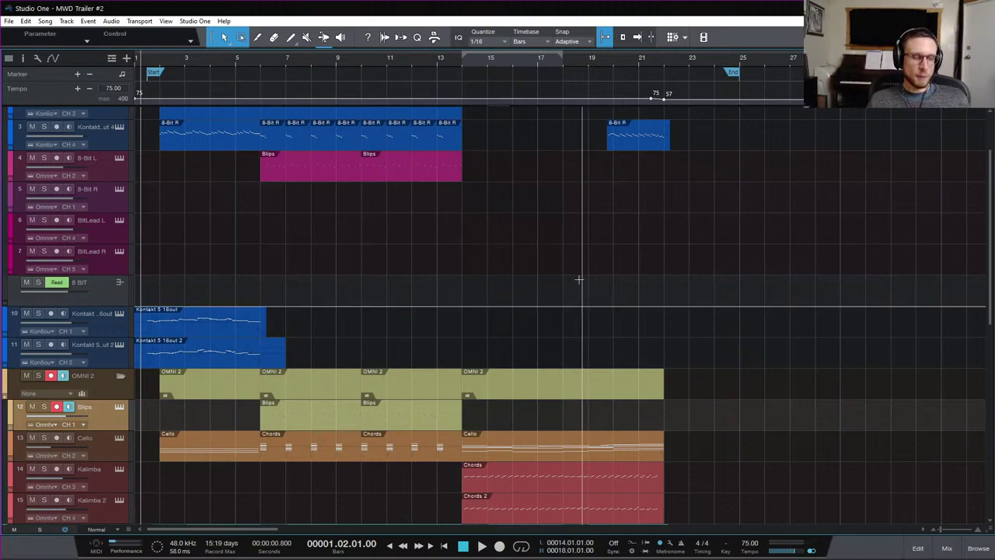
scroll(681, 353, down, 3)
scroll(681, 353, down, 2)
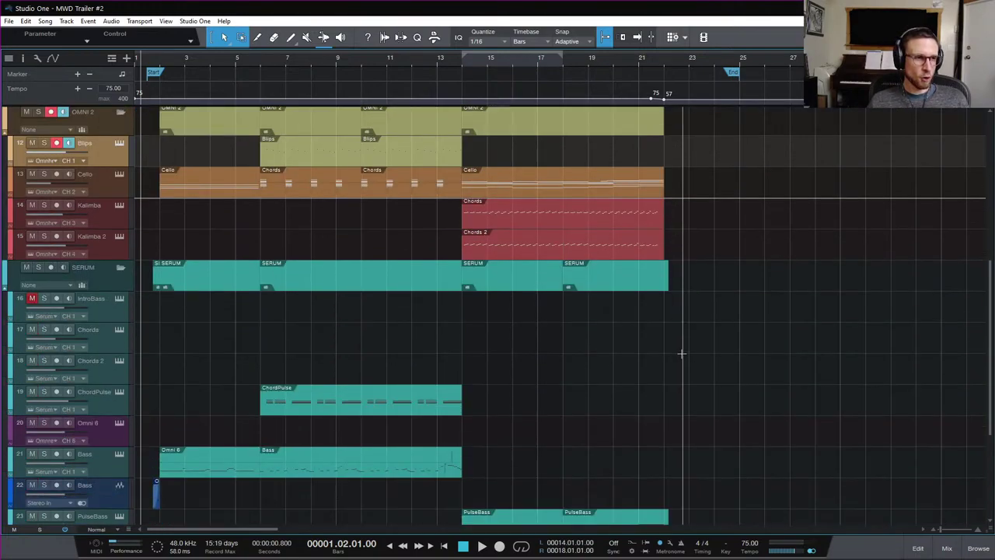
key(e)
scroll(284, 280, up, 7)
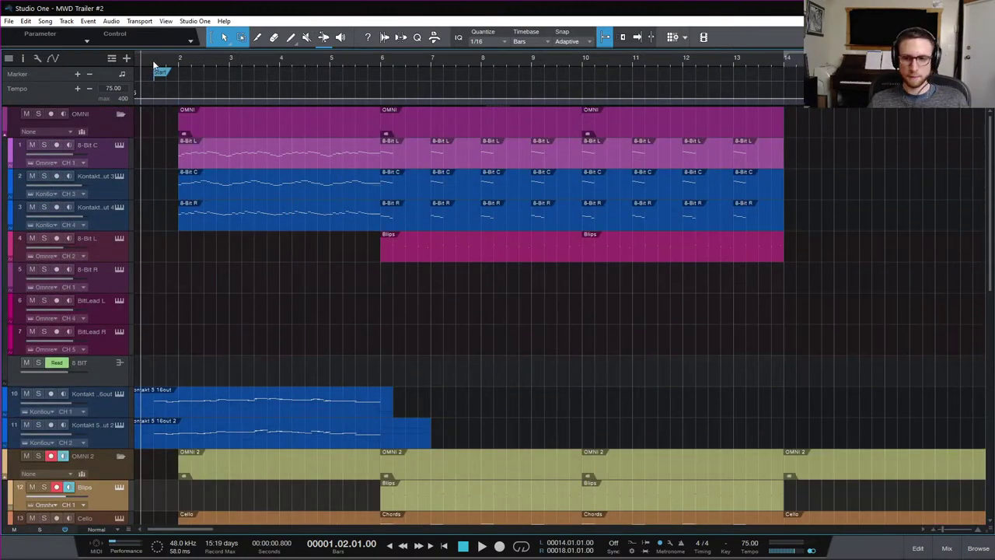
click(153, 61)
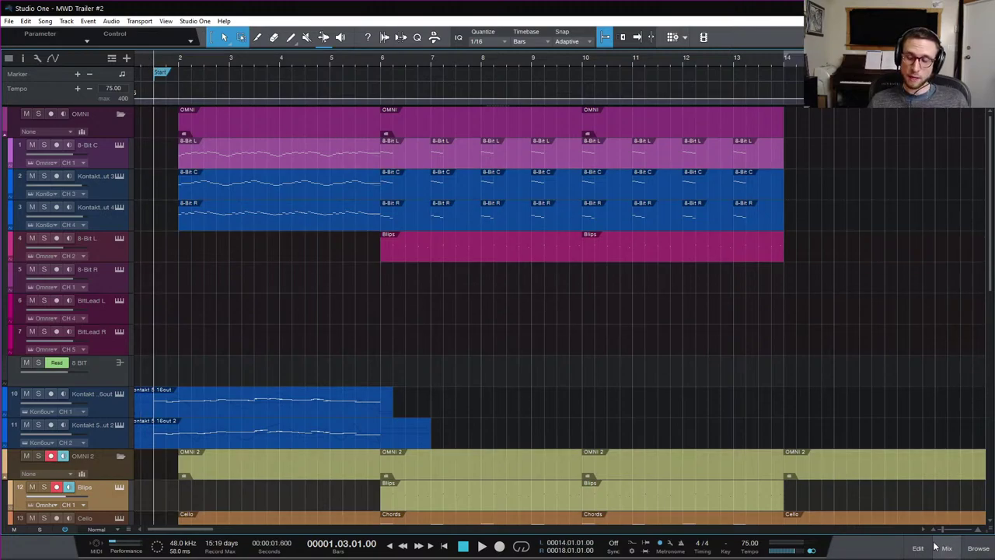
Select the AD drum track in the DRUMS folder so it is armed and monitored
scroll(425, 358, down, 5)
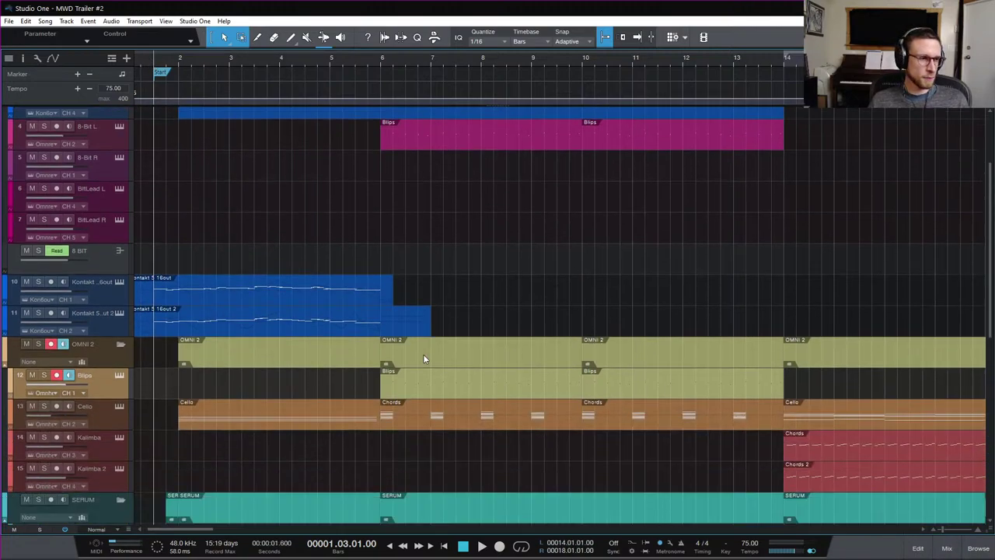
scroll(262, 324, down, 3)
scroll(261, 323, down, 4)
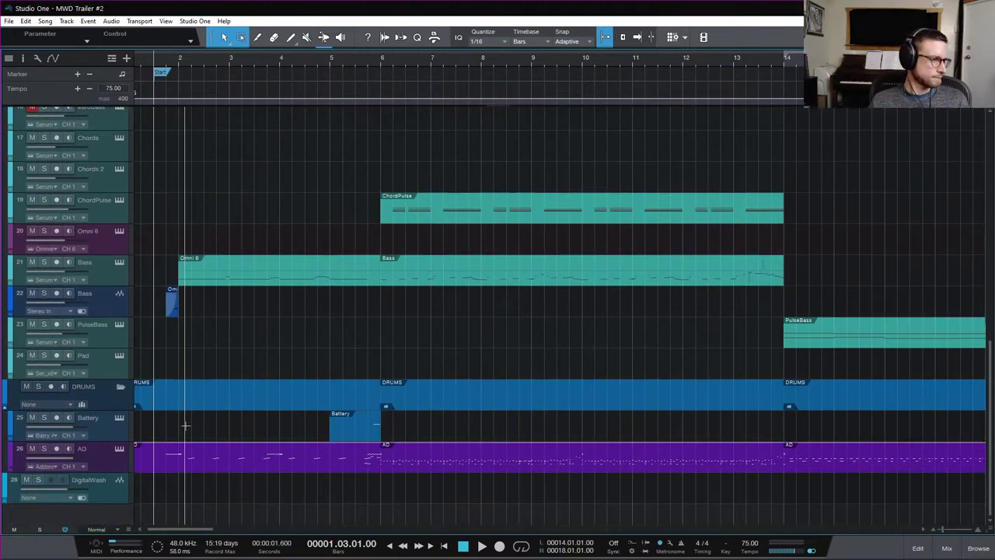
click(126, 460)
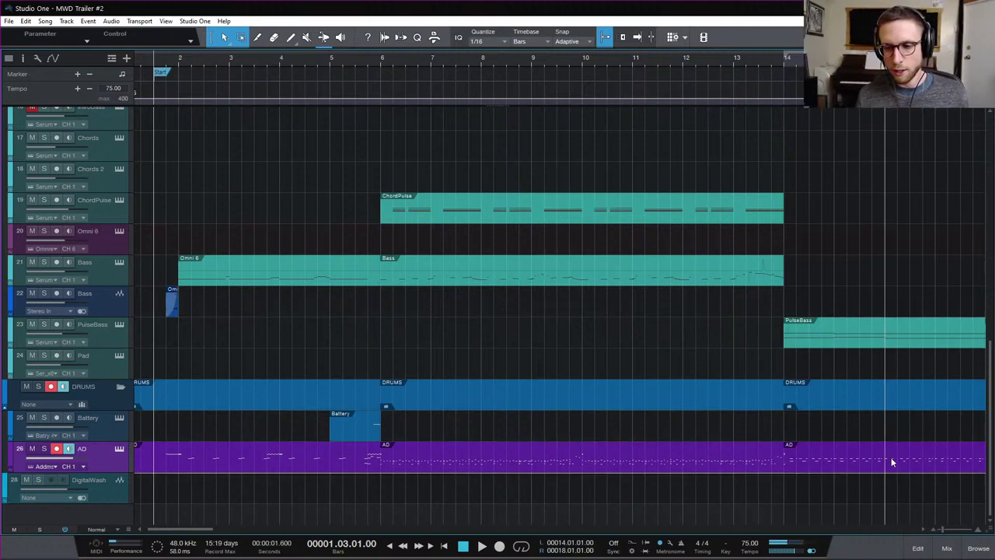
Show the whole trailer arrangement and play it from the Start marker
scroll(544, 318, up, 10)
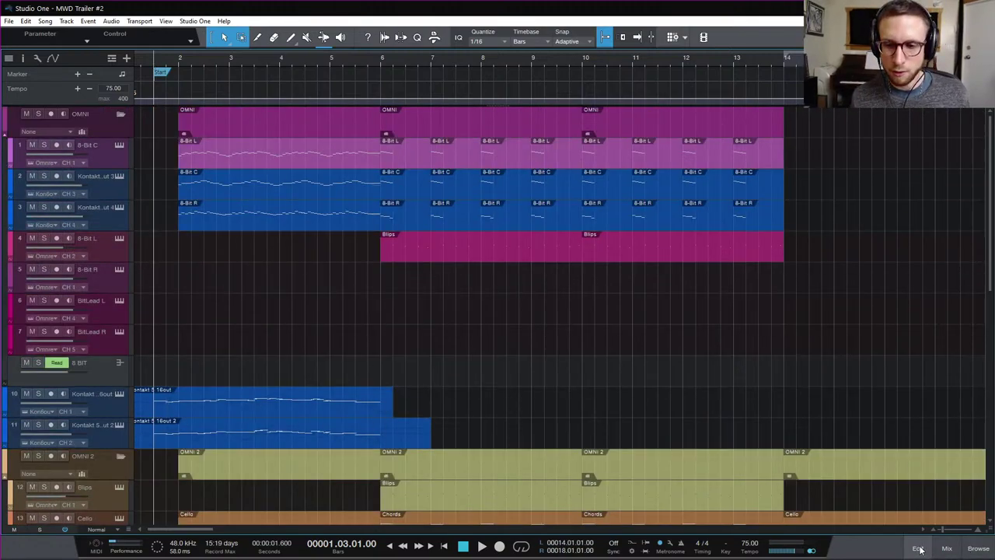
key(w)
scroll(742, 358, down, 5)
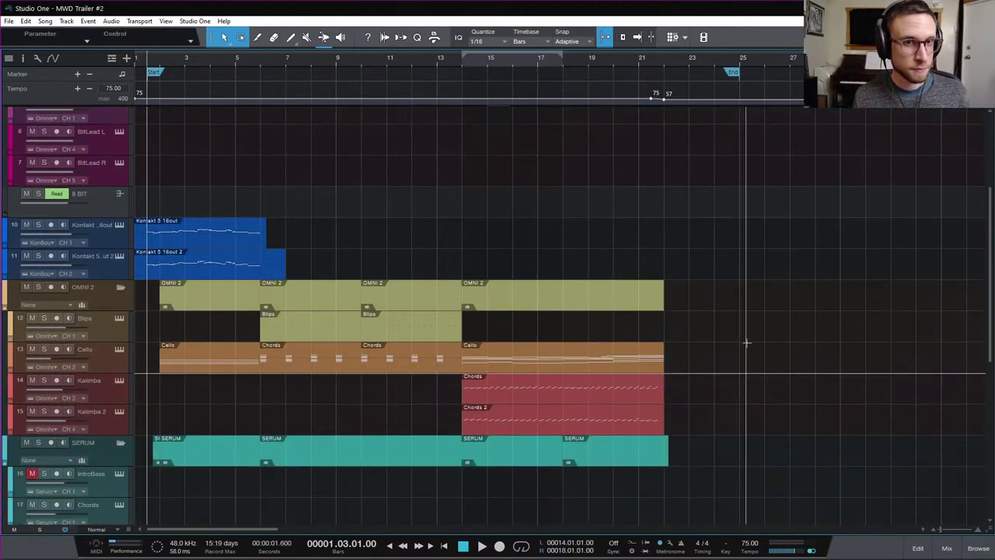
key(space)
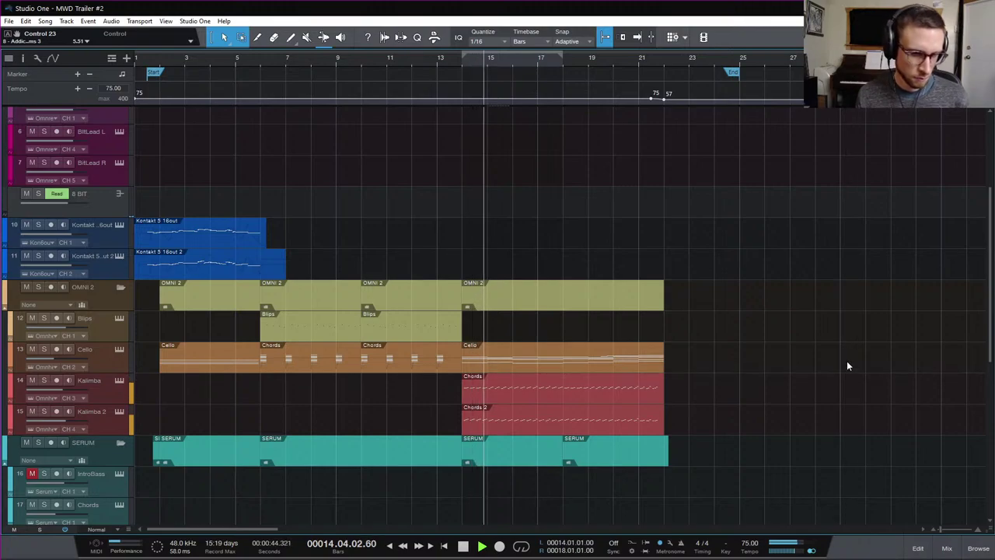
During playback, examine the arrangement from the OMNI folder through the SERUM and DRUMS folders to the DigitalWash track
scroll(846, 361, down, 1)
scroll(841, 402, down, 5)
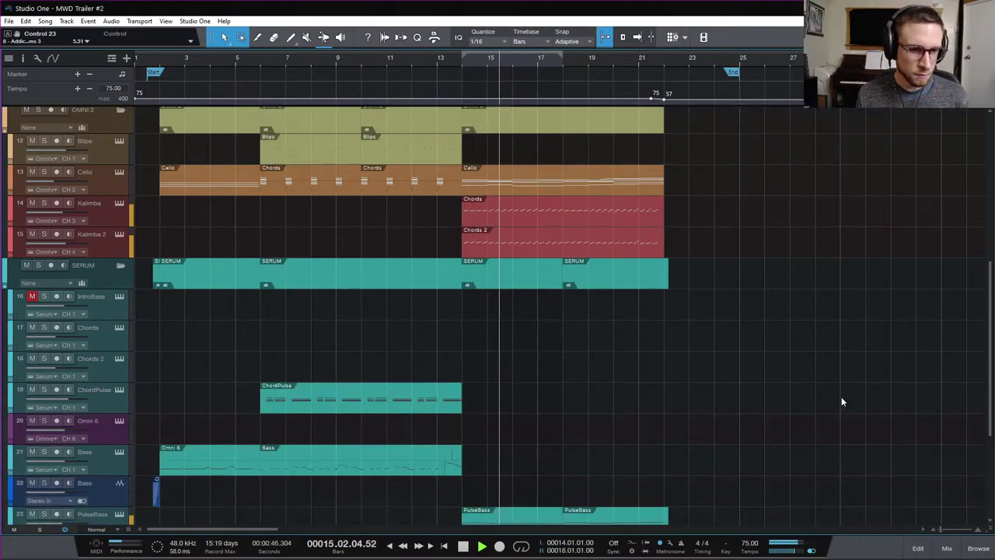
scroll(841, 402, down, 3)
scroll(839, 396, down, 3)
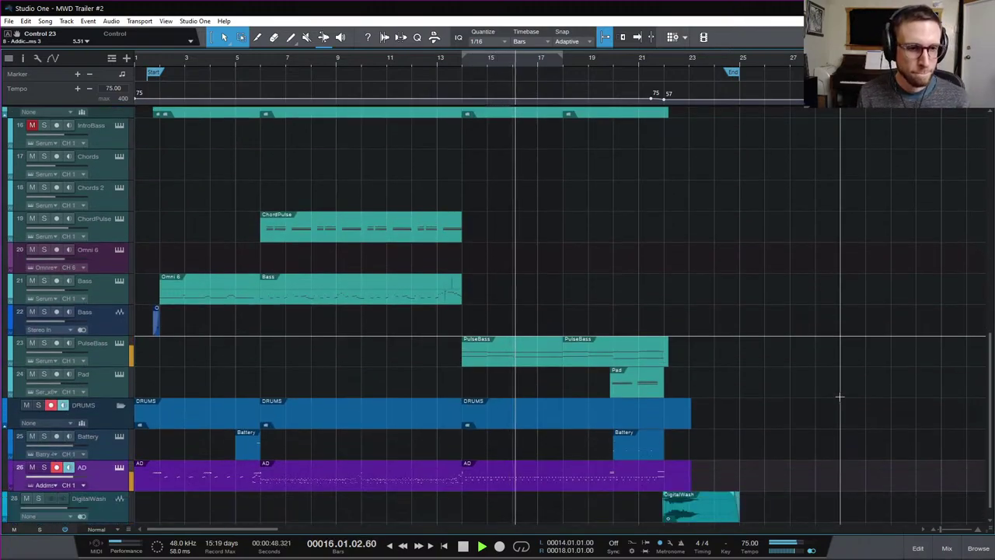
scroll(840, 397, down, 1)
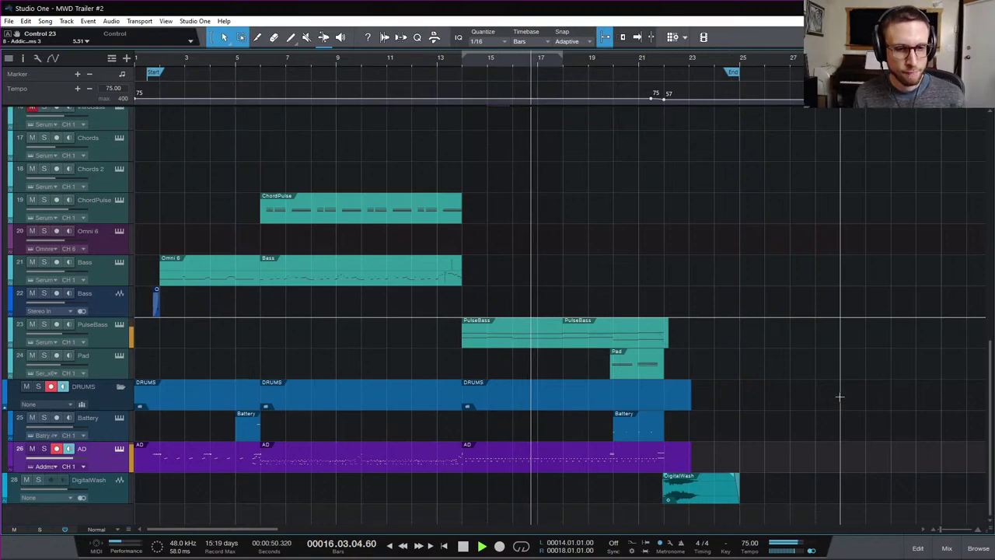
scroll(839, 397, up, 4)
scroll(839, 397, up, 7)
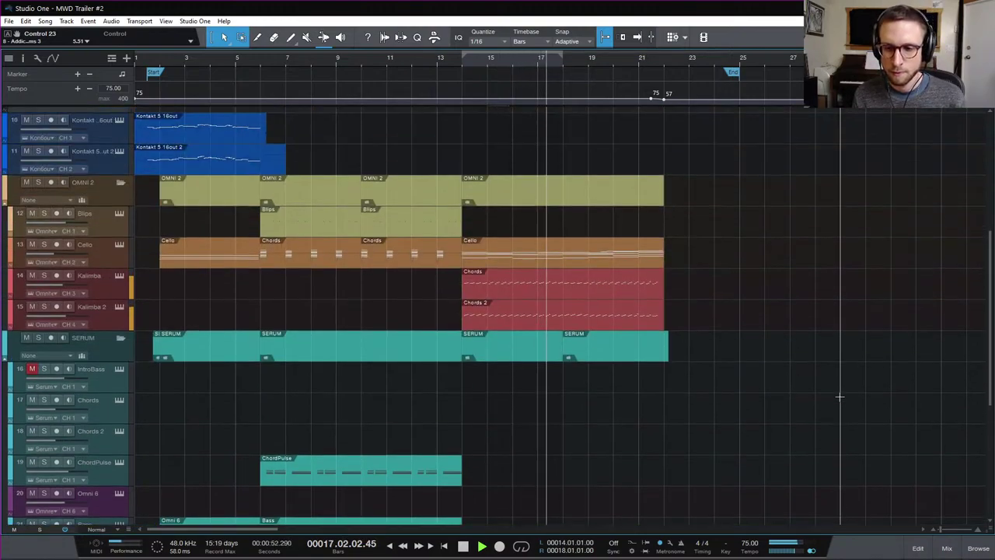
scroll(840, 396, up, 8)
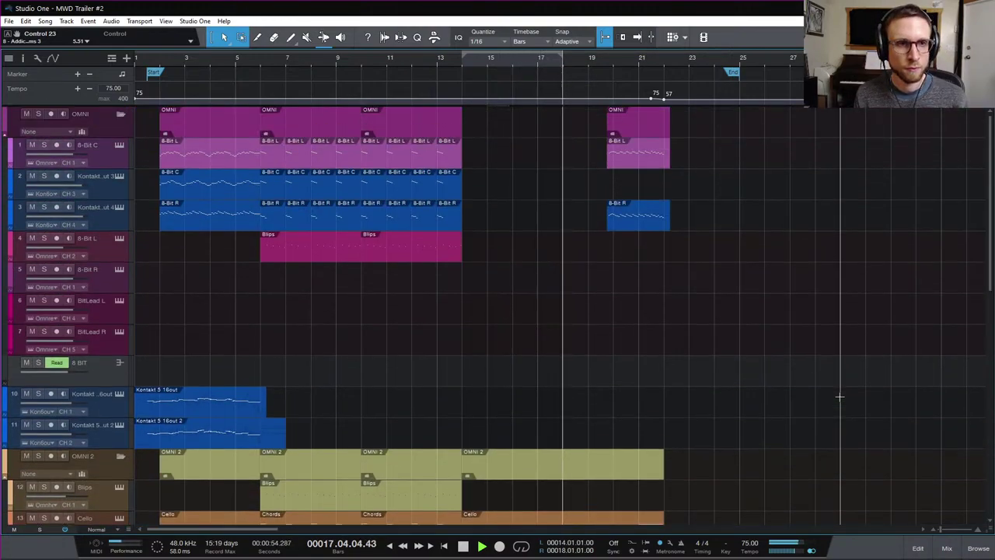
scroll(839, 397, down, 3)
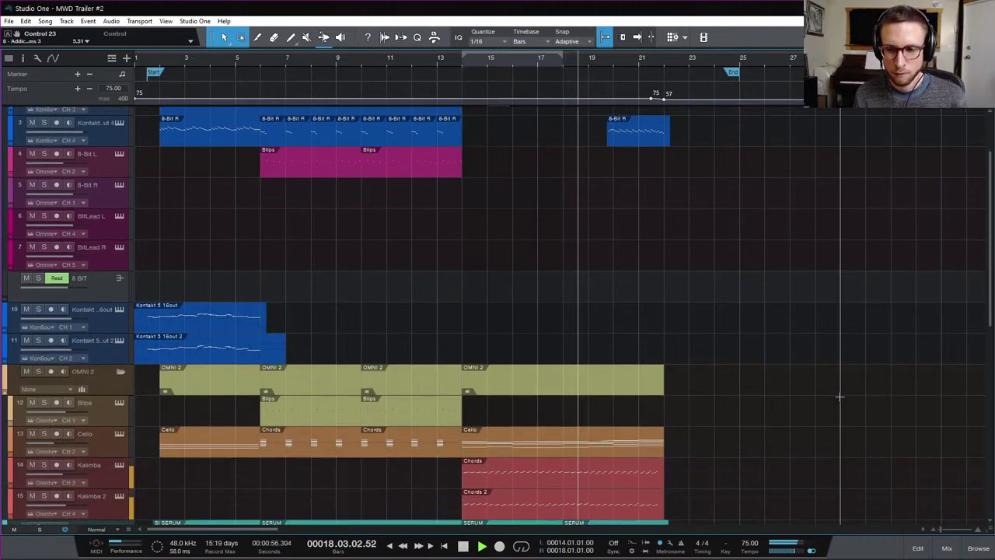
scroll(839, 396, down, 2)
scroll(840, 396, down, 3)
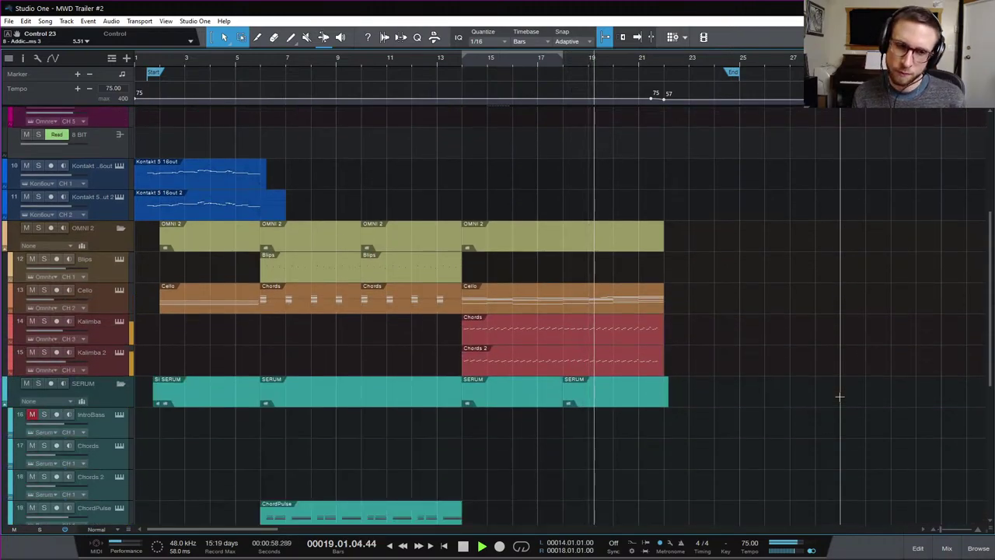
scroll(839, 397, down, 3)
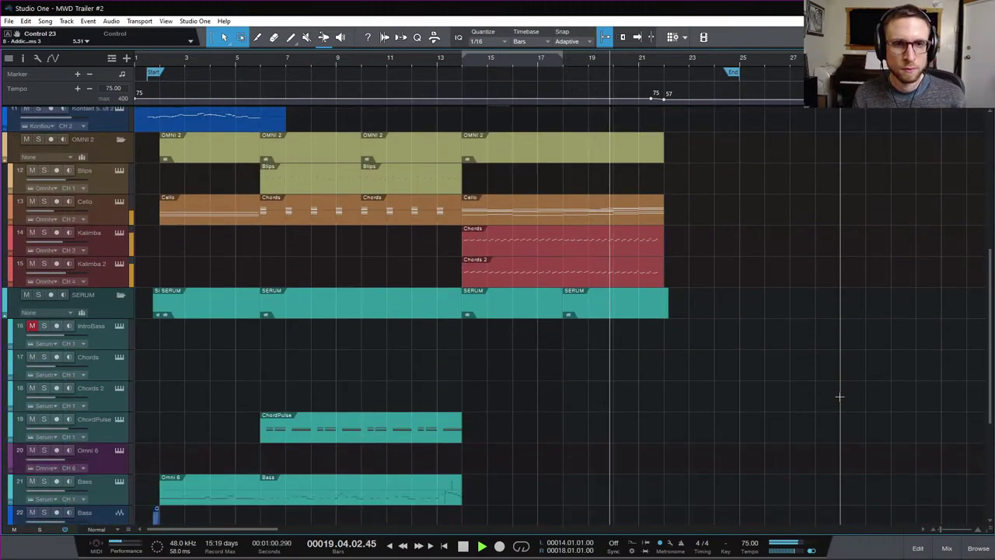
scroll(840, 396, down, 3)
scroll(840, 397, down, 3)
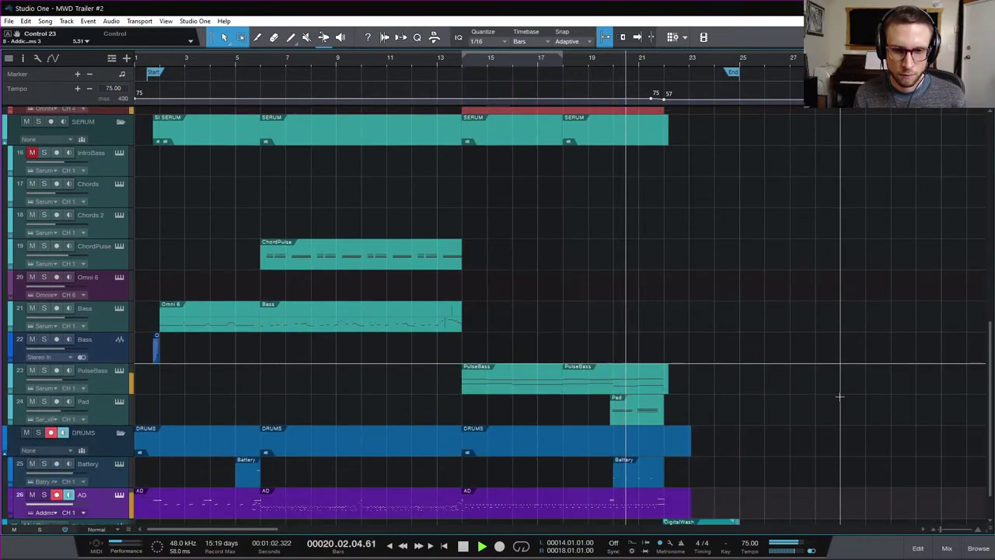
scroll(839, 397, down, 2)
scroll(839, 396, up, 2)
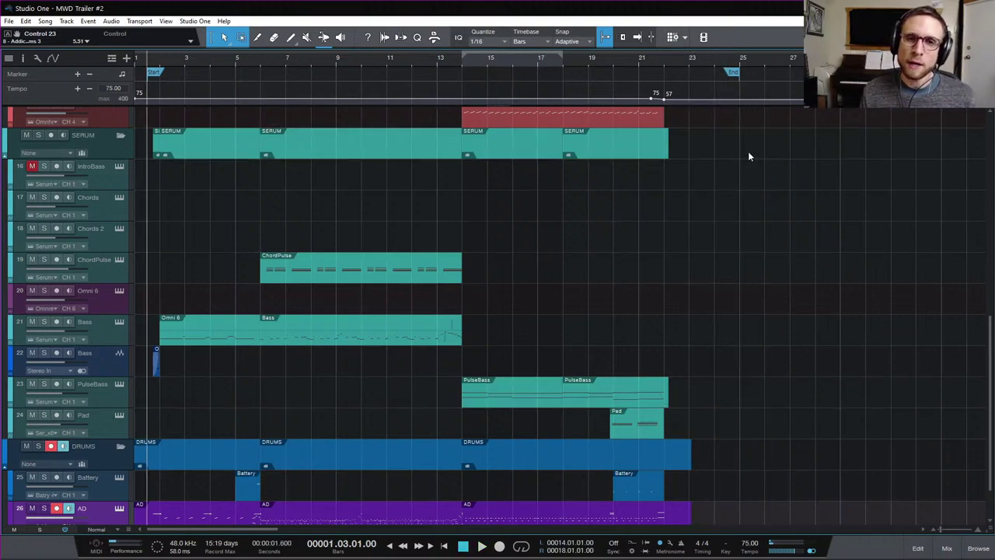
With playback stopped, review the trailer's drum, bass, 8-bit, clarinet and Omnisphere parts in the arrangement
scroll(674, 316, down, 2)
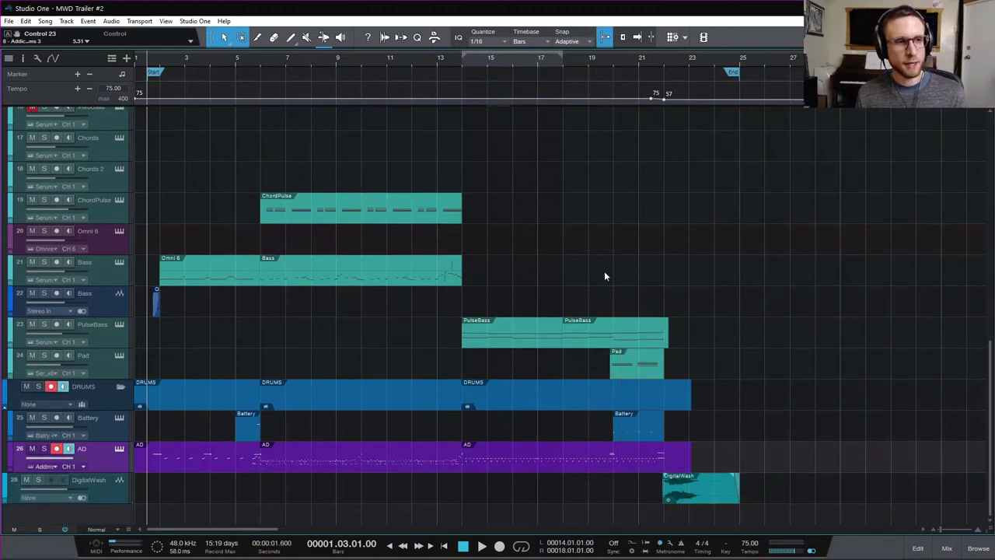
key(ctrl)
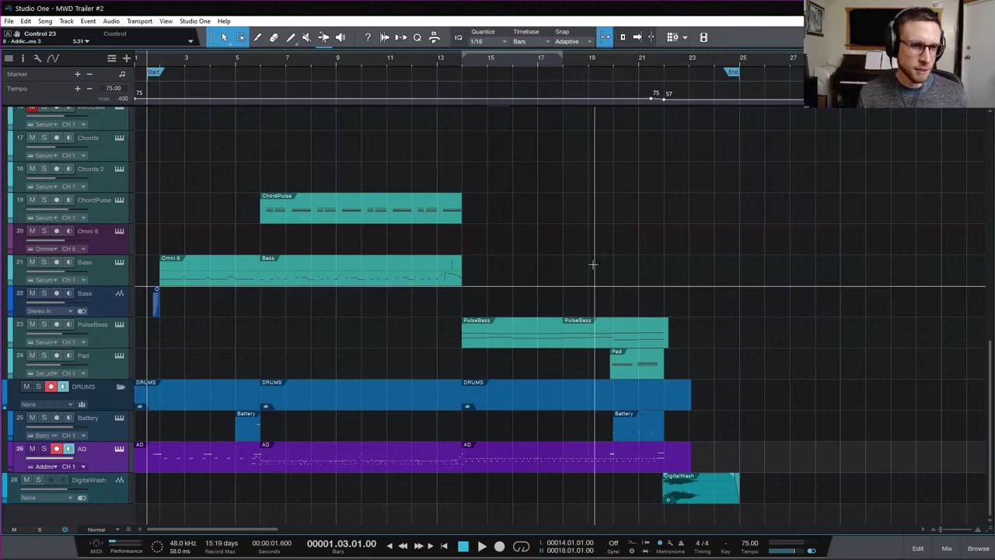
scroll(629, 294, up, 3)
scroll(629, 294, up, 5)
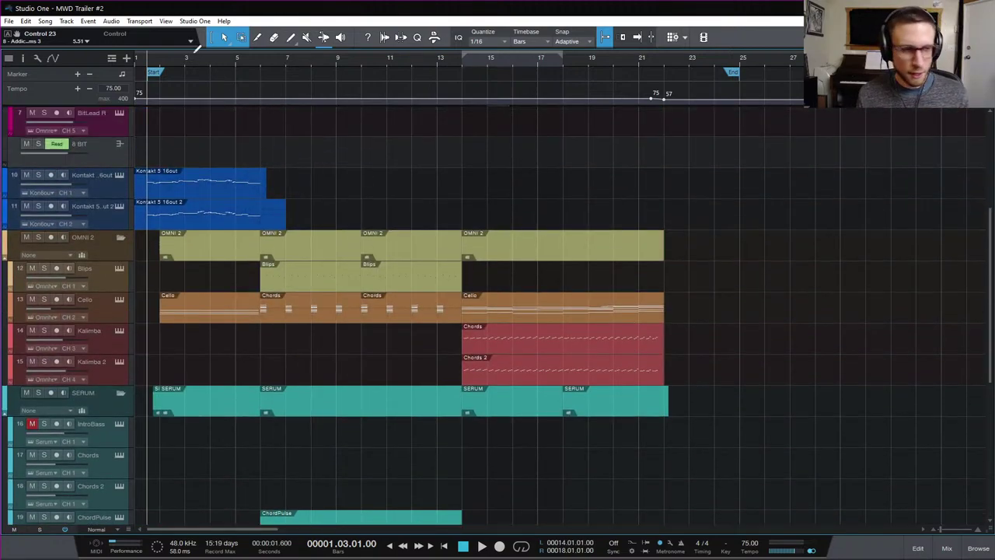
scroll(287, 216, up, 6)
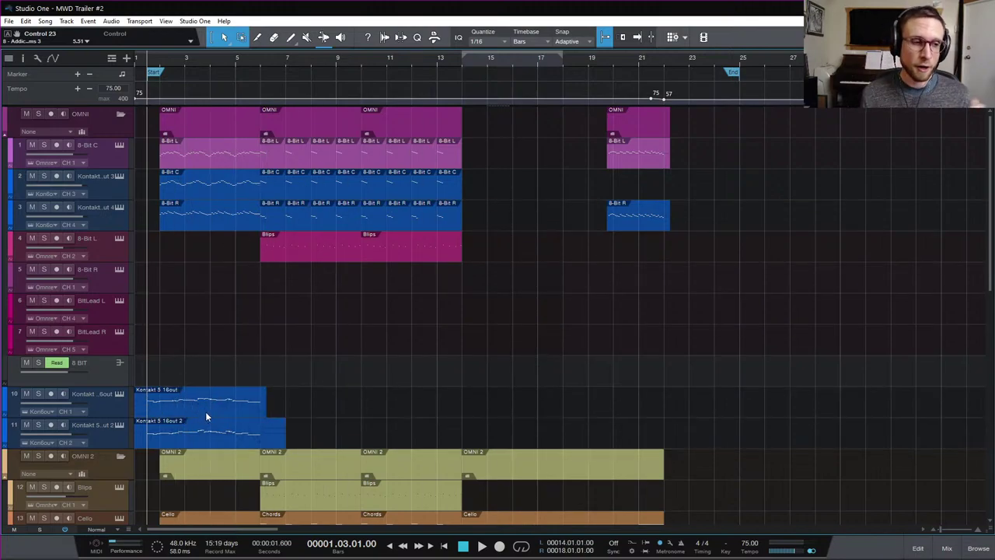
scroll(345, 349, down, 2)
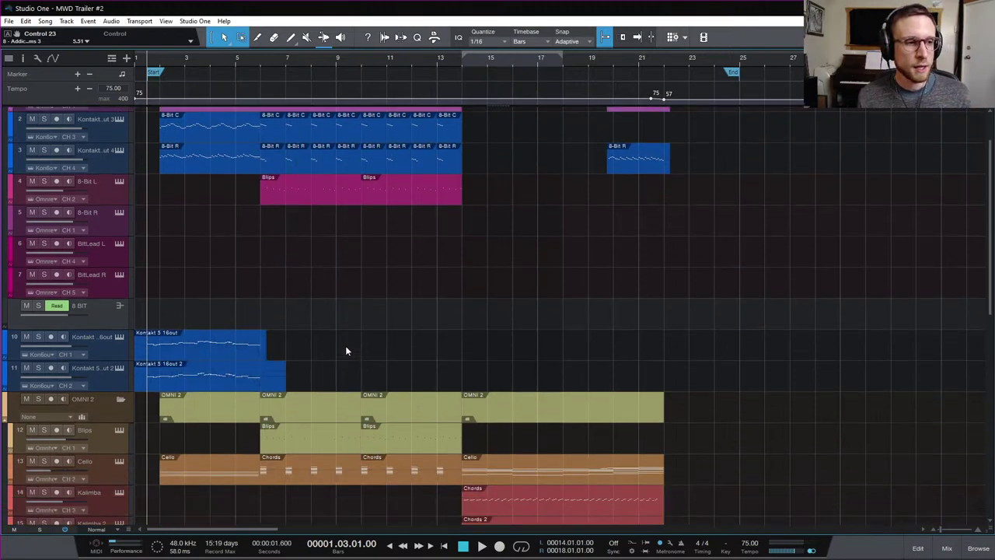
scroll(346, 350, down, 5)
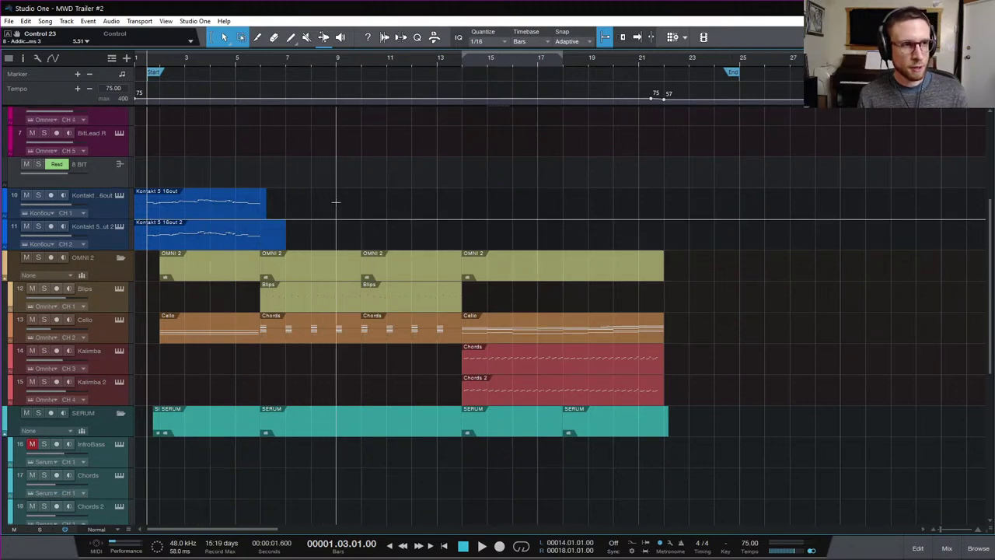
Play the trailer's opening from the Start marker while reviewing the tracks from the DRUMS folder up to the 8 BIT bus, and stop playback
scroll(345, 378, down, 8)
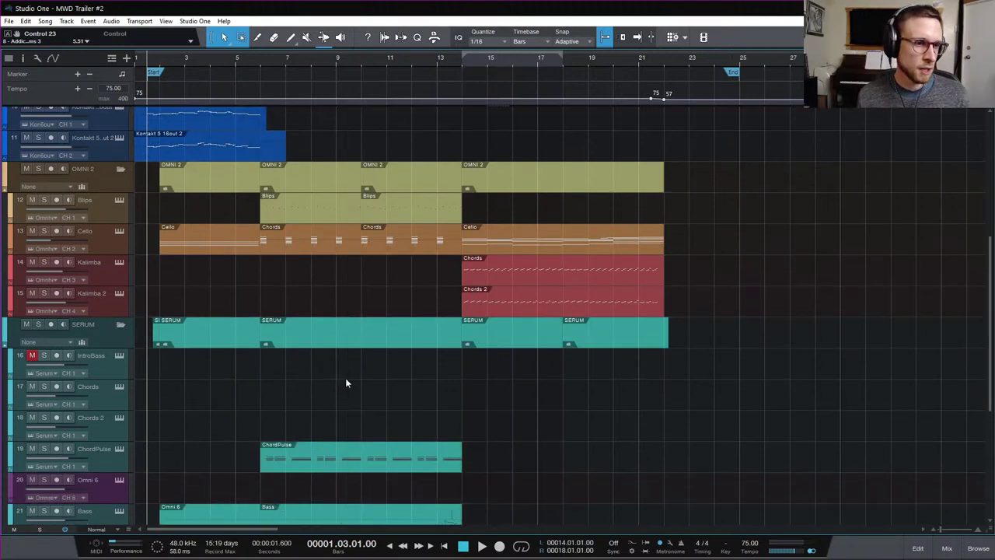
scroll(207, 226, down, 4)
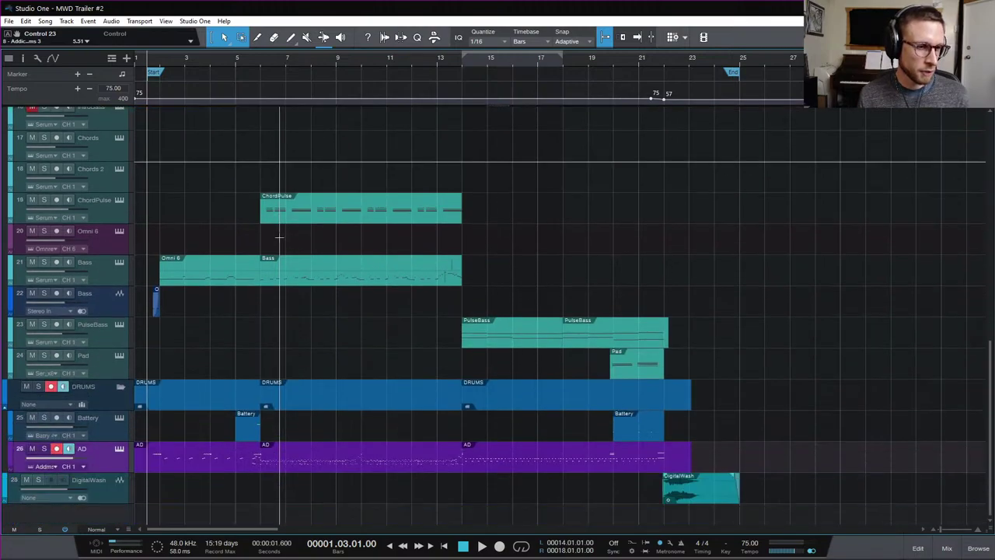
key(space)
scroll(518, 258, up, 4)
scroll(518, 257, up, 2)
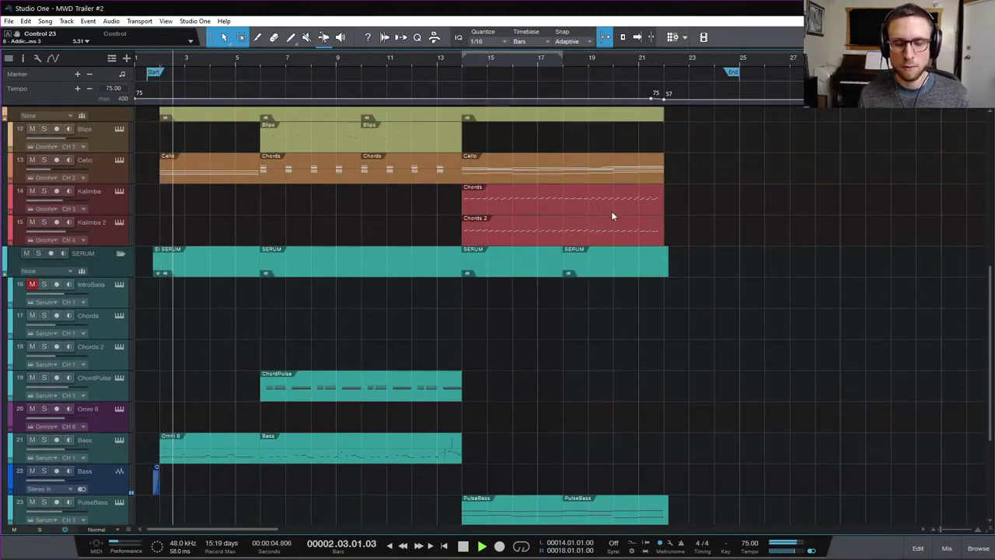
scroll(703, 220, up, 2)
scroll(708, 223, up, 1)
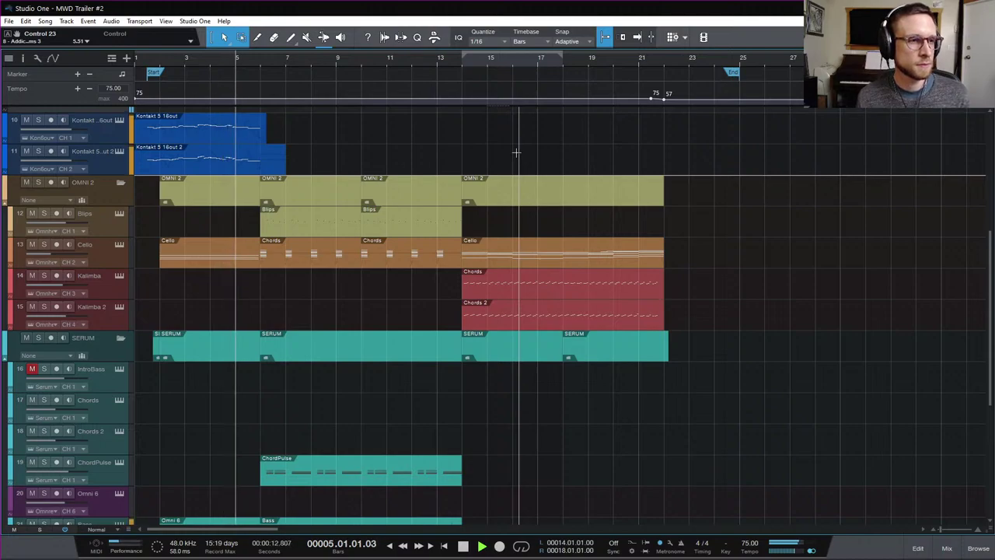
scroll(516, 154, up, 2)
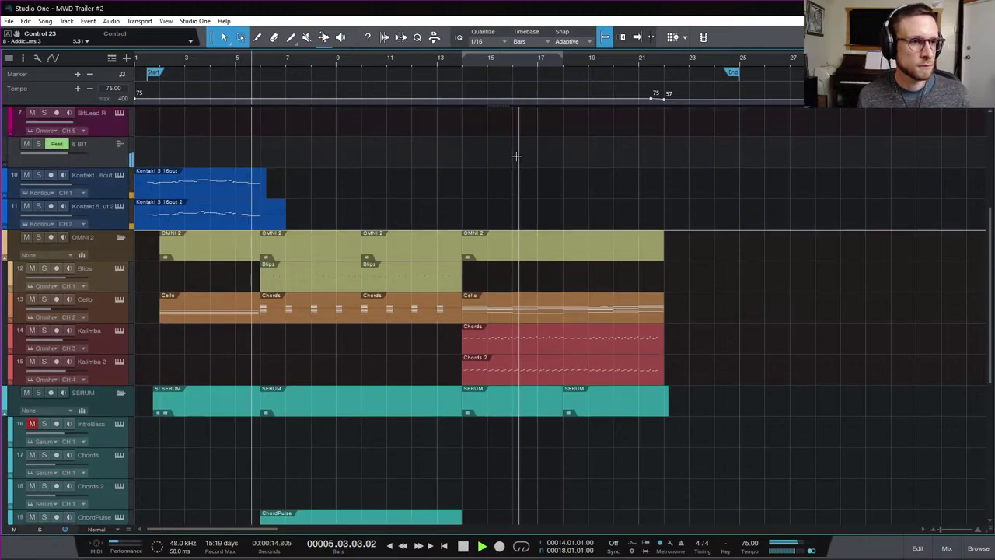
key(space)
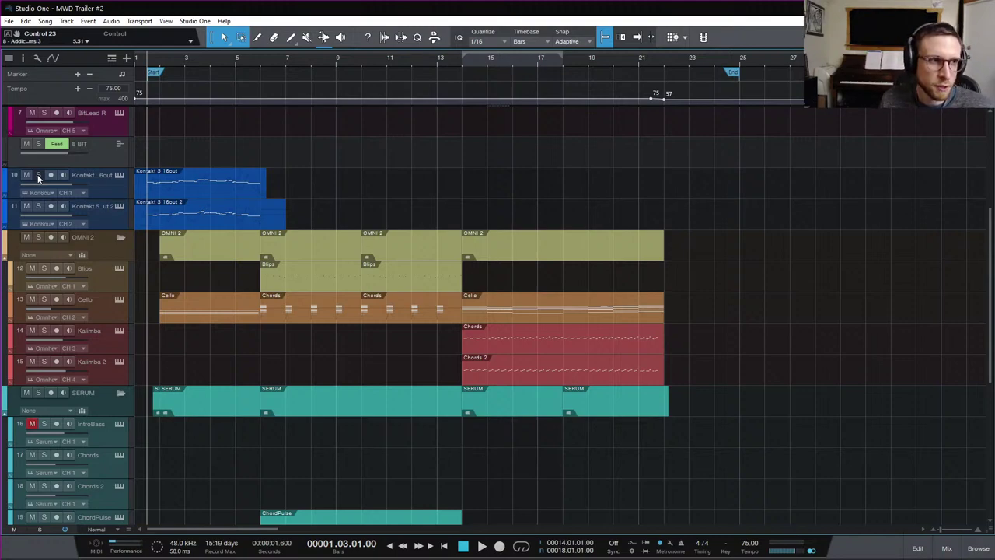
Solo the two Kontakt 5 16out tracks and set the audio device block size to 1024 samples
drag(45, 177, 39, 207)
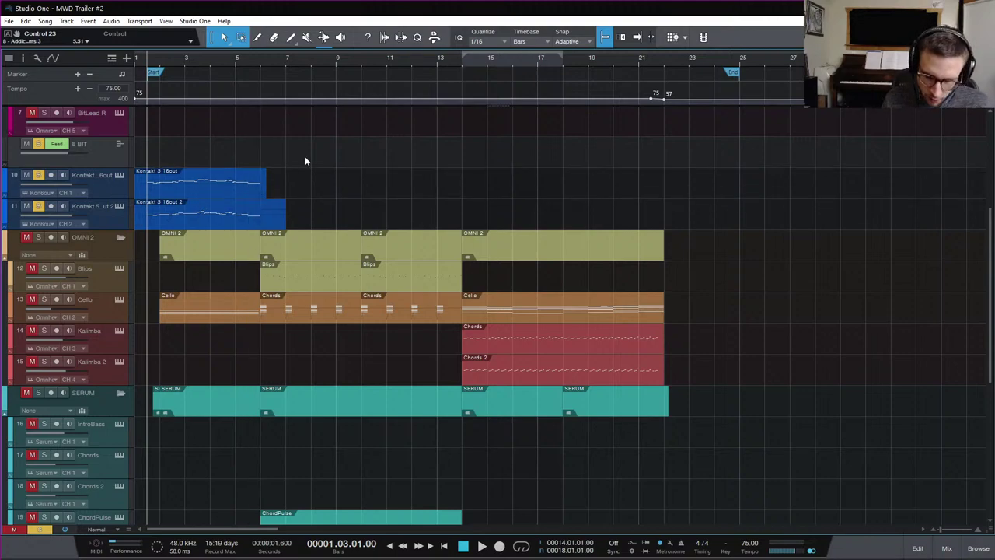
key(ctrl+comma)
click(286, 139)
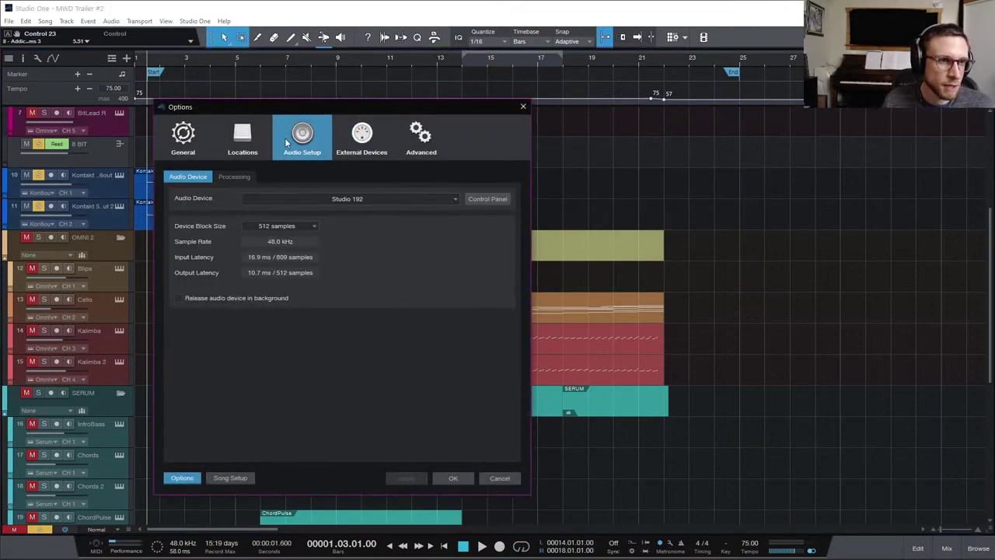
click(290, 225)
click(283, 297)
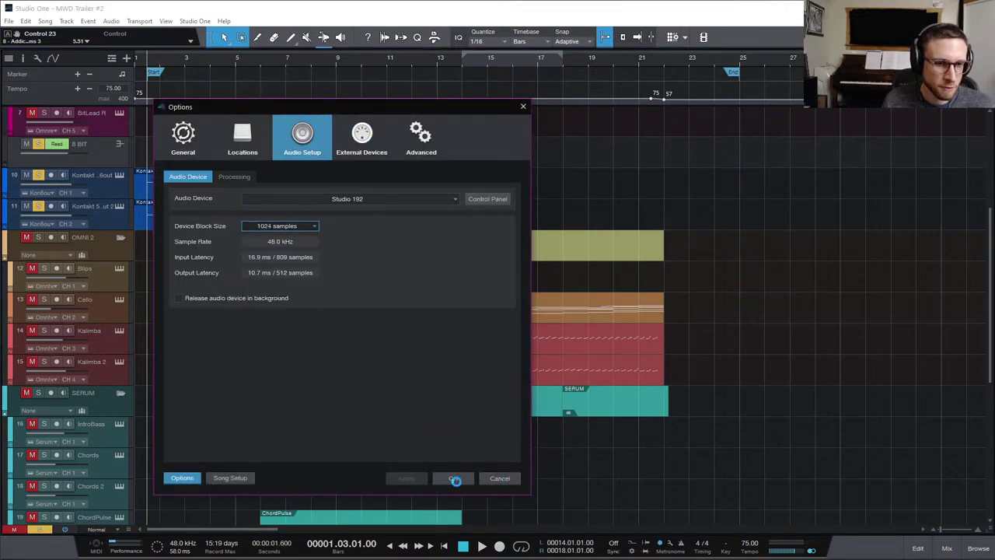
click(455, 478)
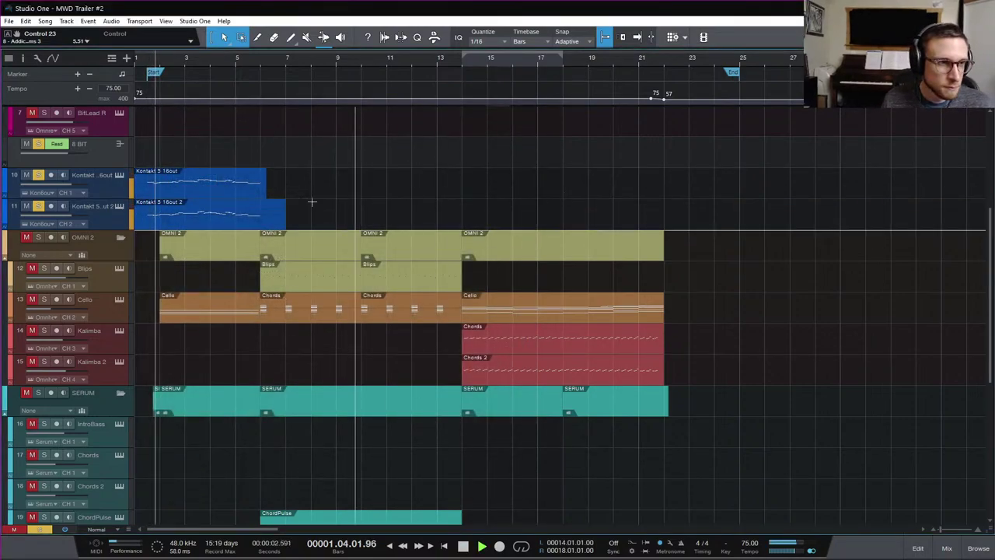
Examine the notes and velocities of the first Kontakt 5 16out part in the note editor during soloed playback, and return to the arrangement
double_click(208, 187)
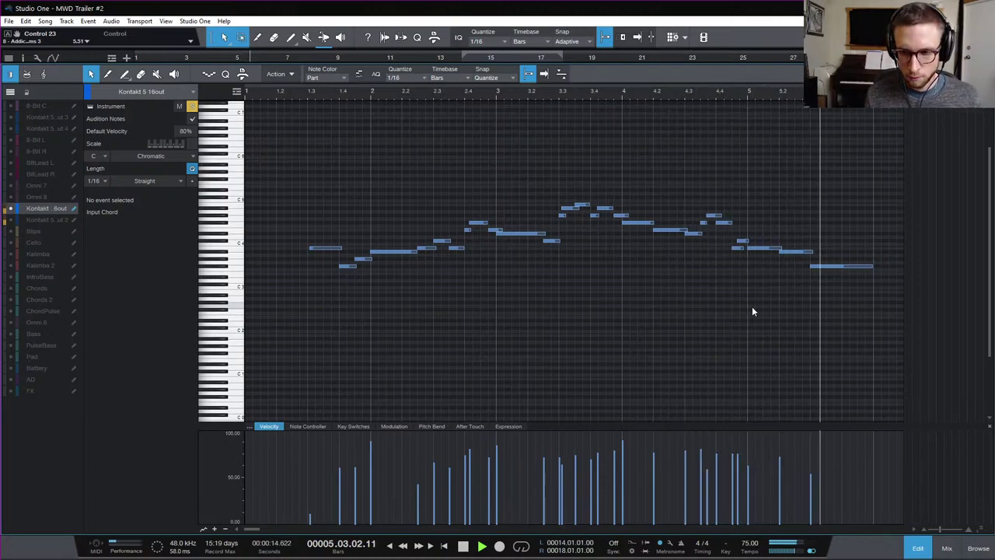
key(space)
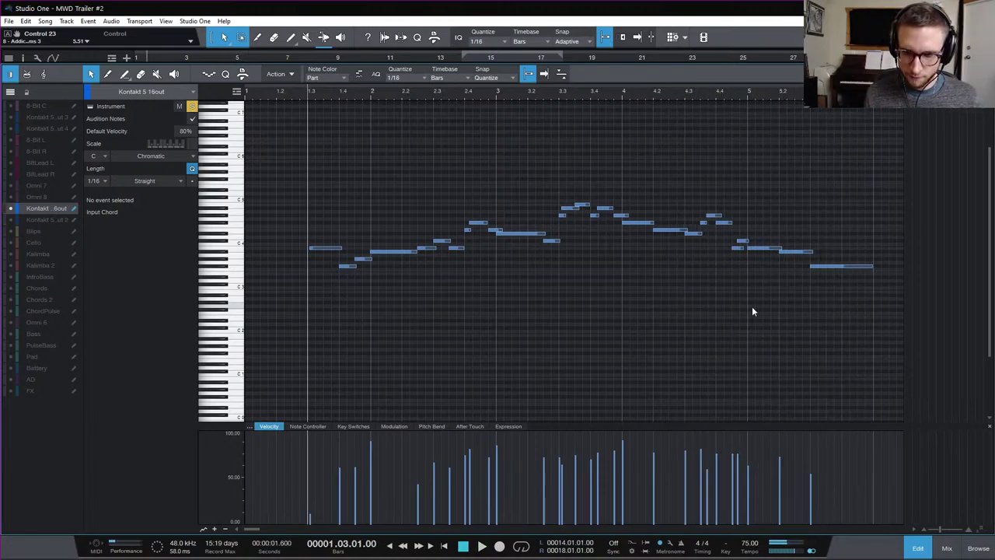
click(918, 548)
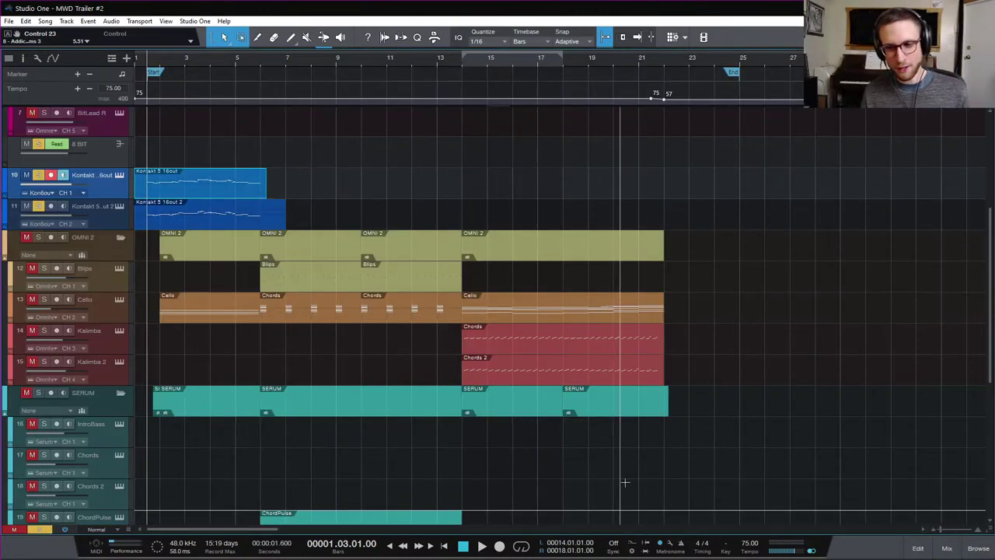
Save the MWD Trailer #2 song
scroll(599, 384, up, 3)
scroll(599, 382, up, 4)
scroll(602, 379, down, 6)
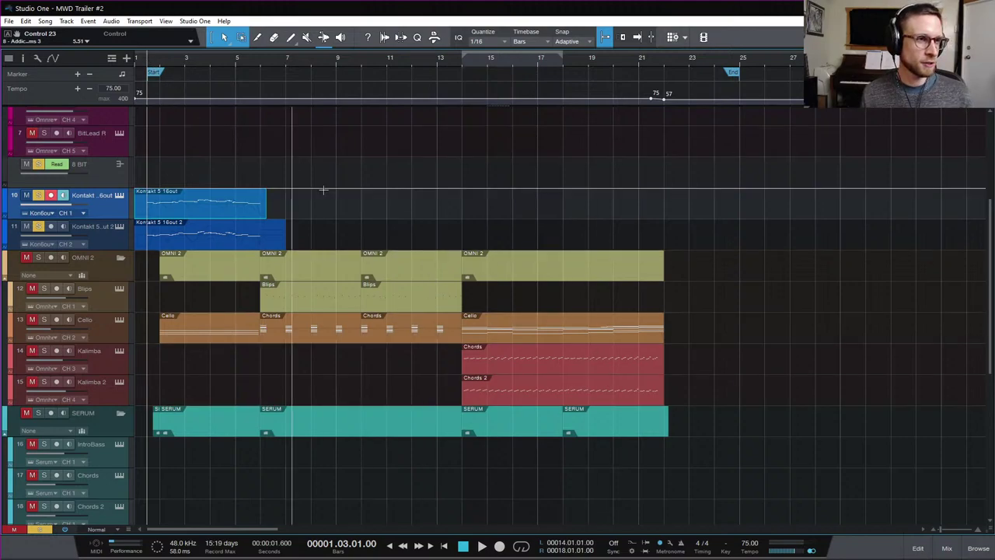
key(ctrl+s)
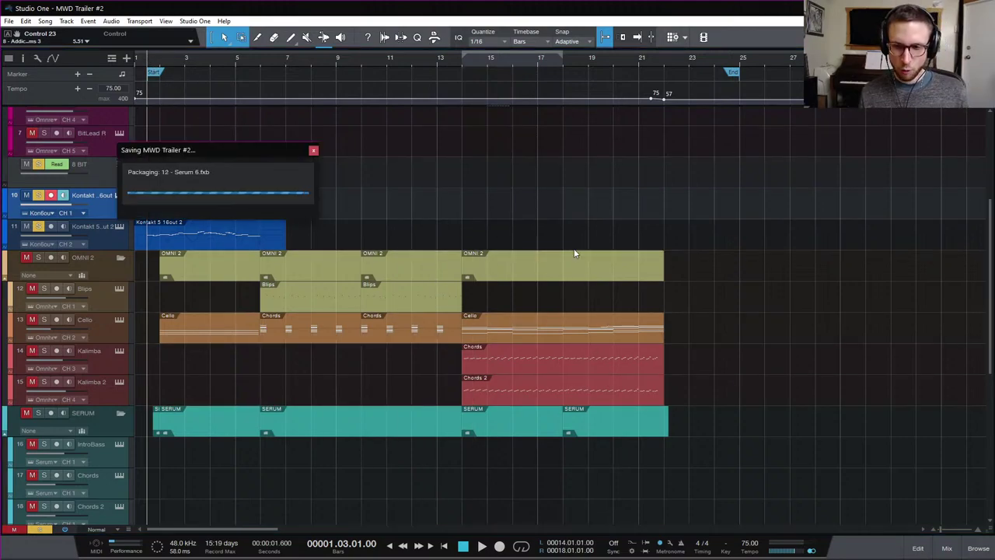
Review the arrangement from the DRUMS tracks up to the OMNI folder and clear the solo on all tracks
scroll(594, 272, down, 3)
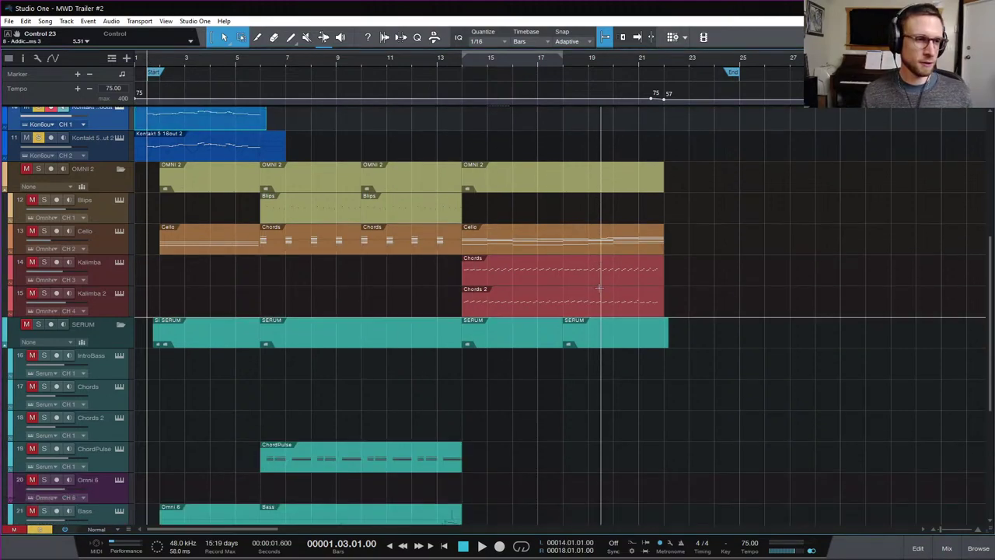
scroll(713, 283, down, 8)
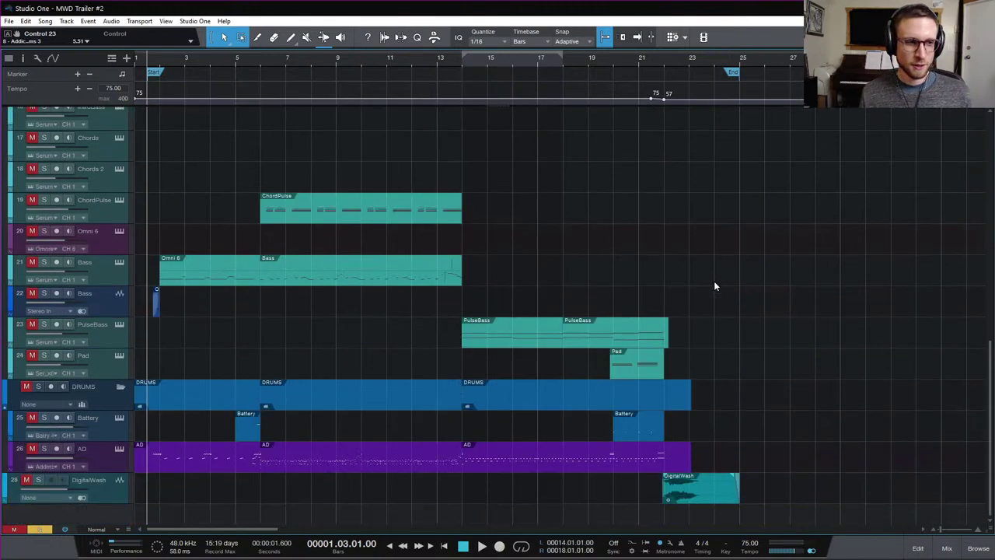
scroll(714, 286, up, 3)
scroll(715, 286, up, 15)
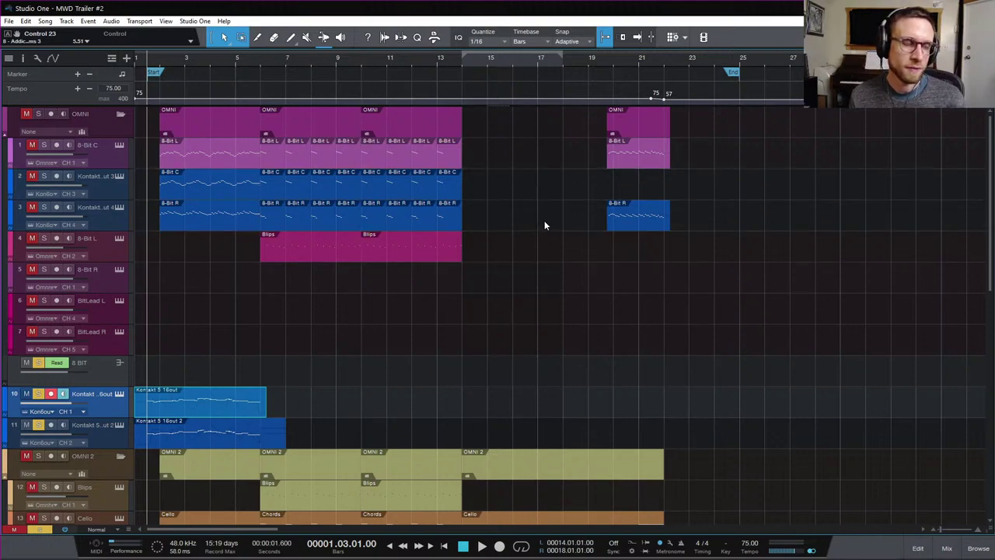
scroll(548, 221, down, 6)
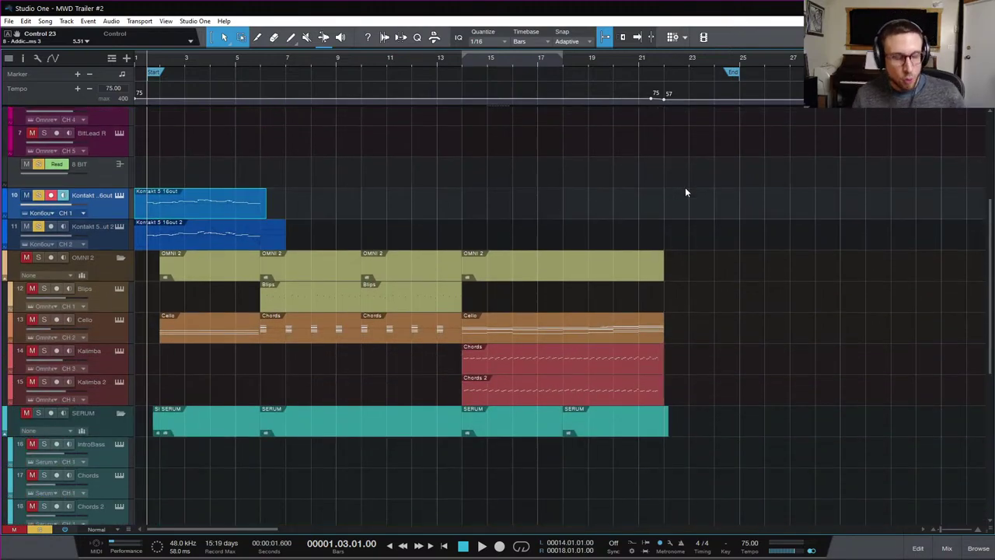
click(43, 529)
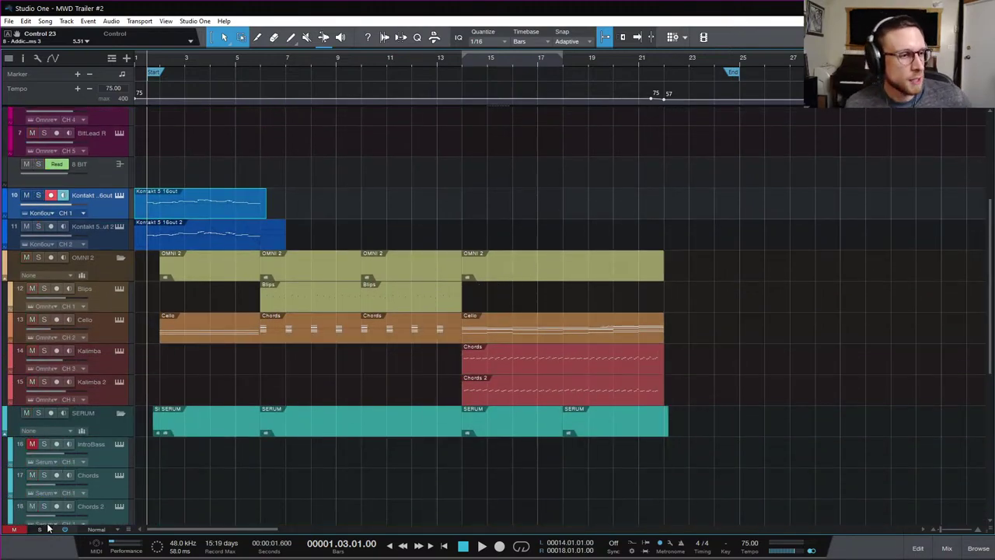